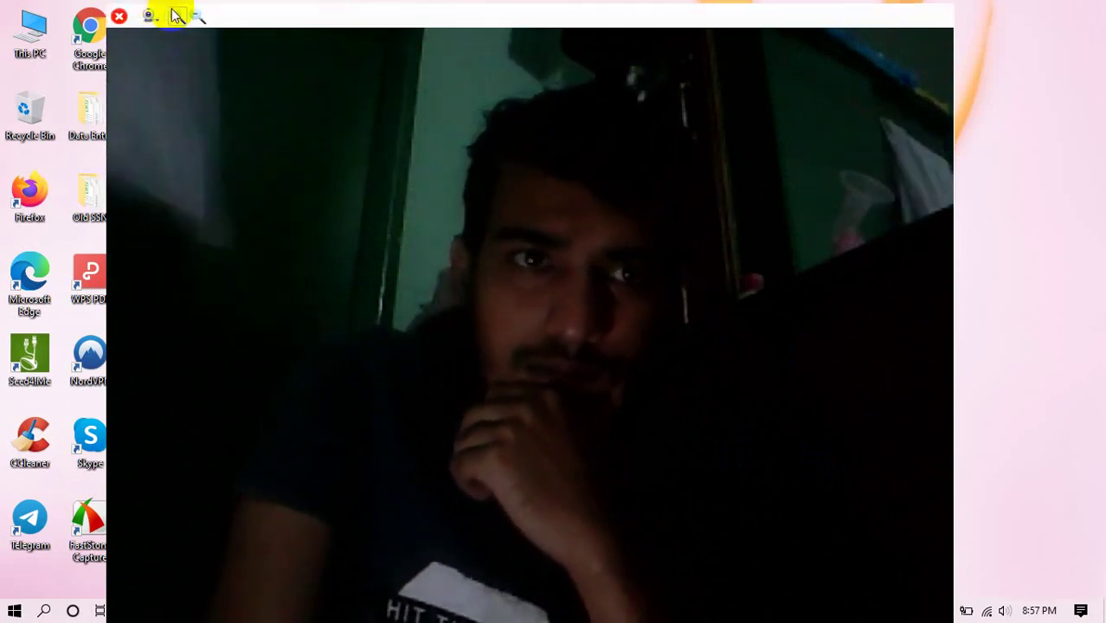
Step: Shrink the webcam preview, park it bottom-right, and briefly check the hidden tray icons
left_click(198, 14)
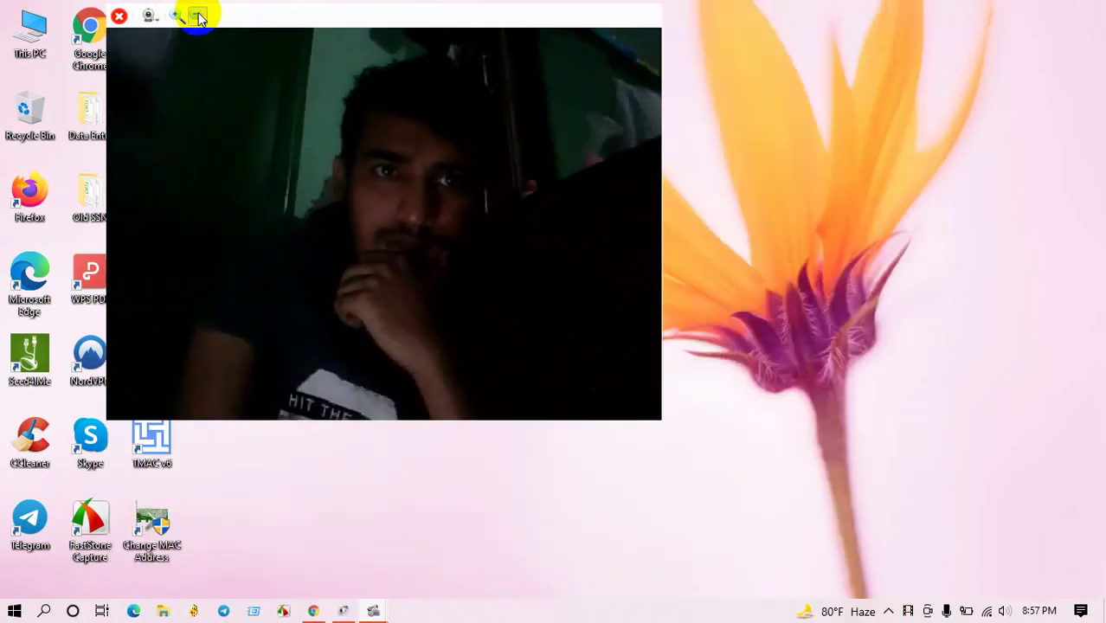
left_click(197, 15)
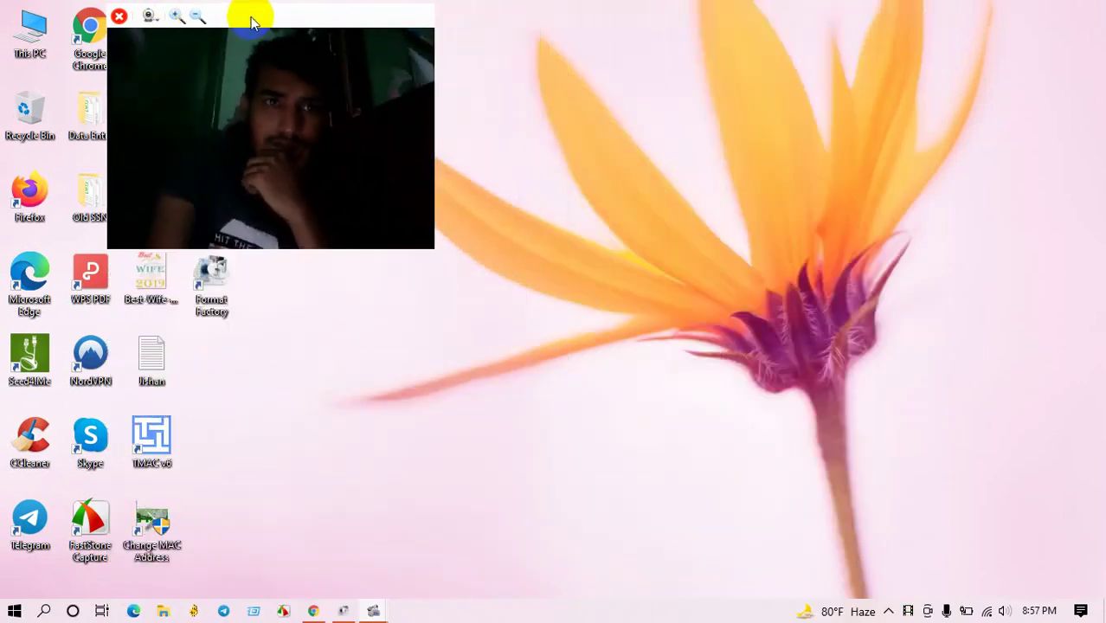
left_click(176, 15)
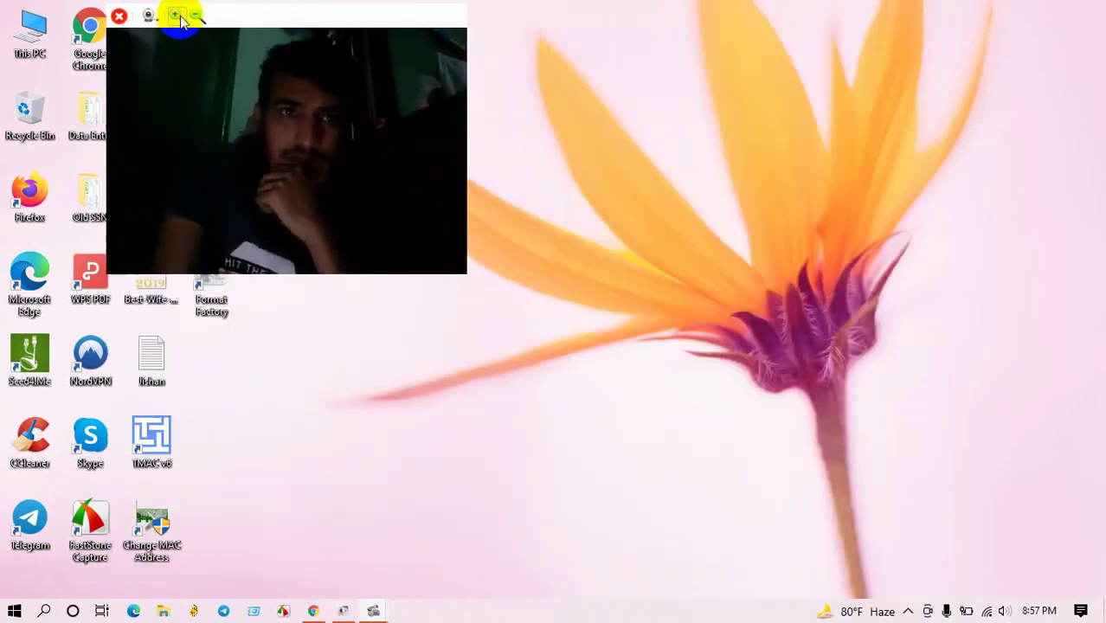
left_click_drag(282, 39, 920, 358)
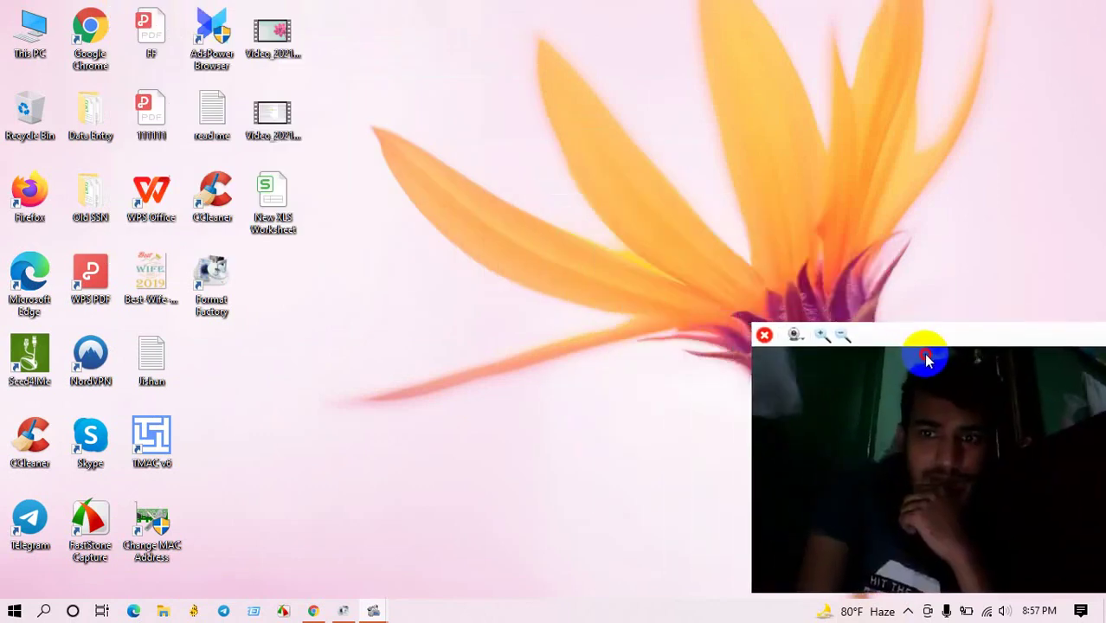
left_click(844, 338)
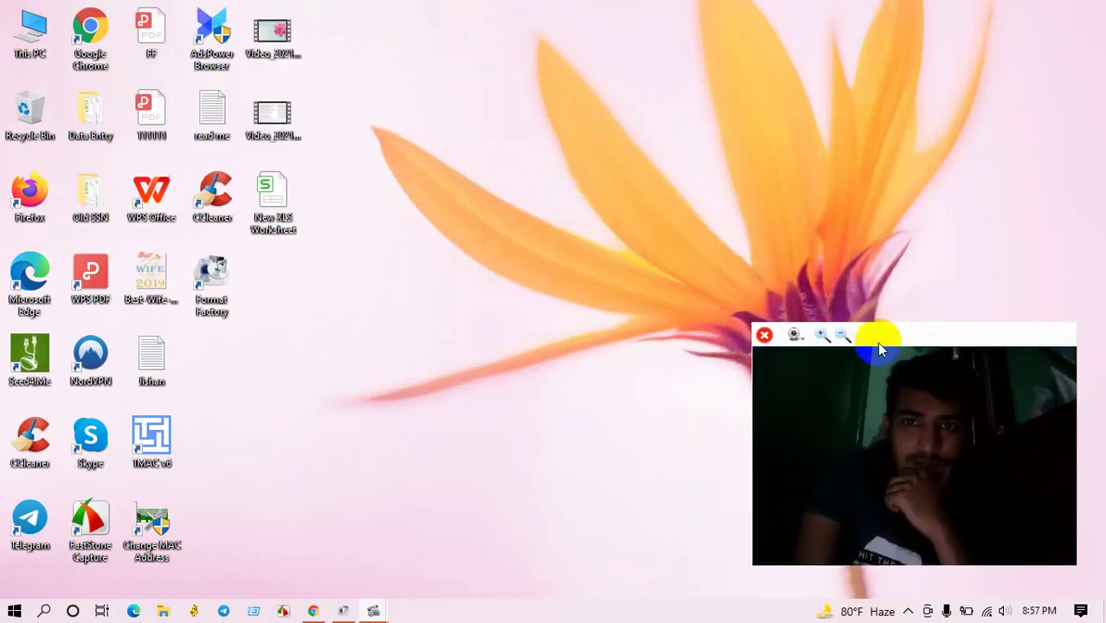
left_click_drag(894, 345, 899, 352)
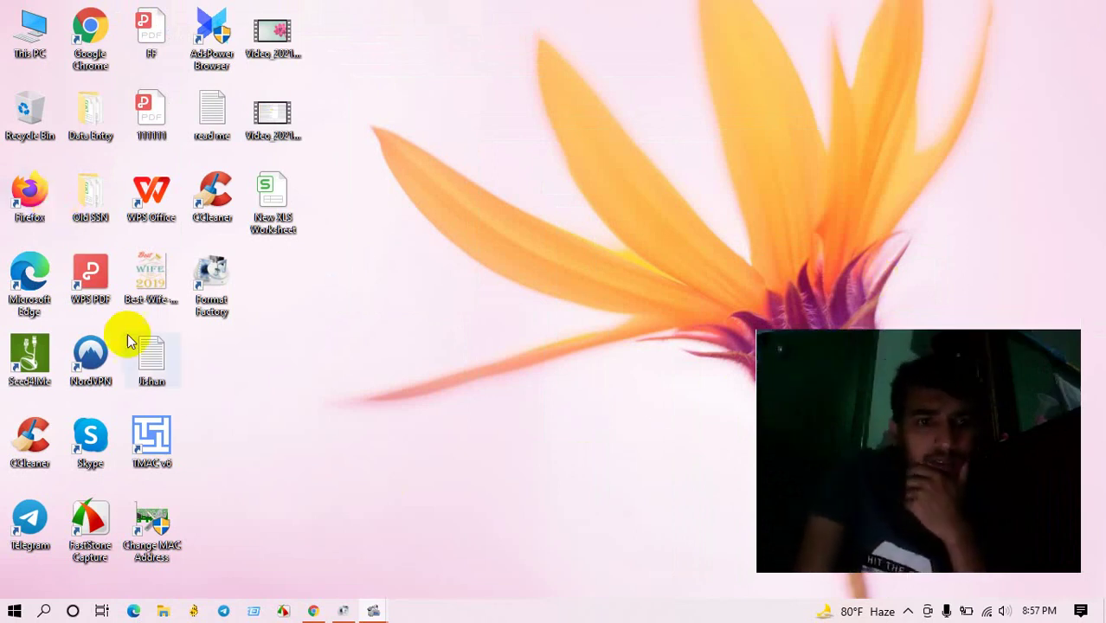
left_click(909, 612)
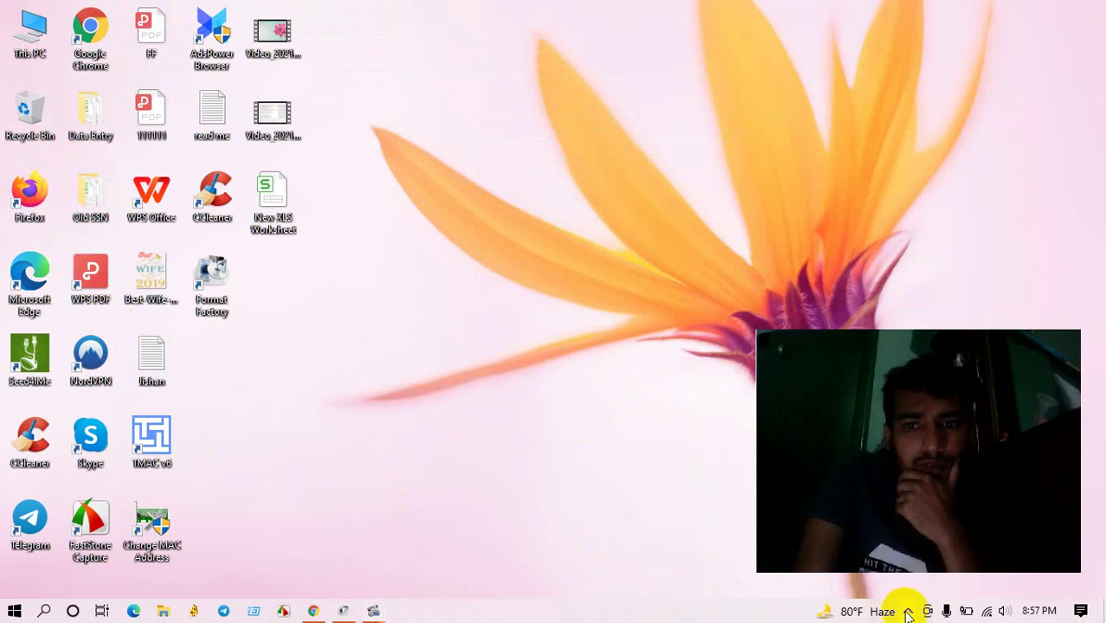
left_click(908, 583)
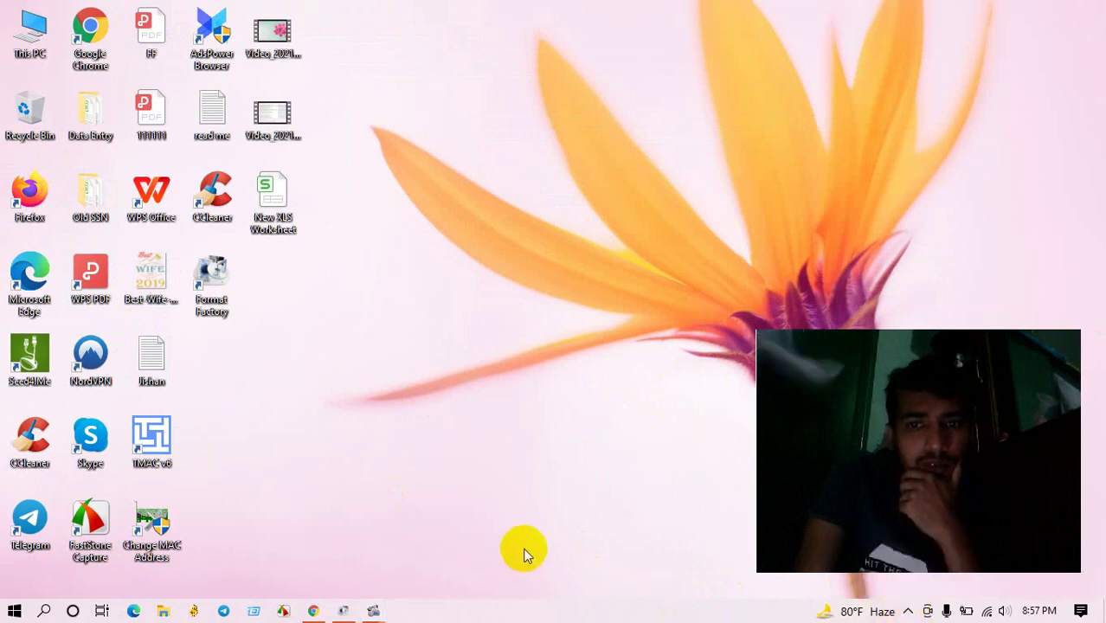
Step: Browse from This PC into New Volume (E:), then bring the Chrome Meet call forward
double_click(39, 28)
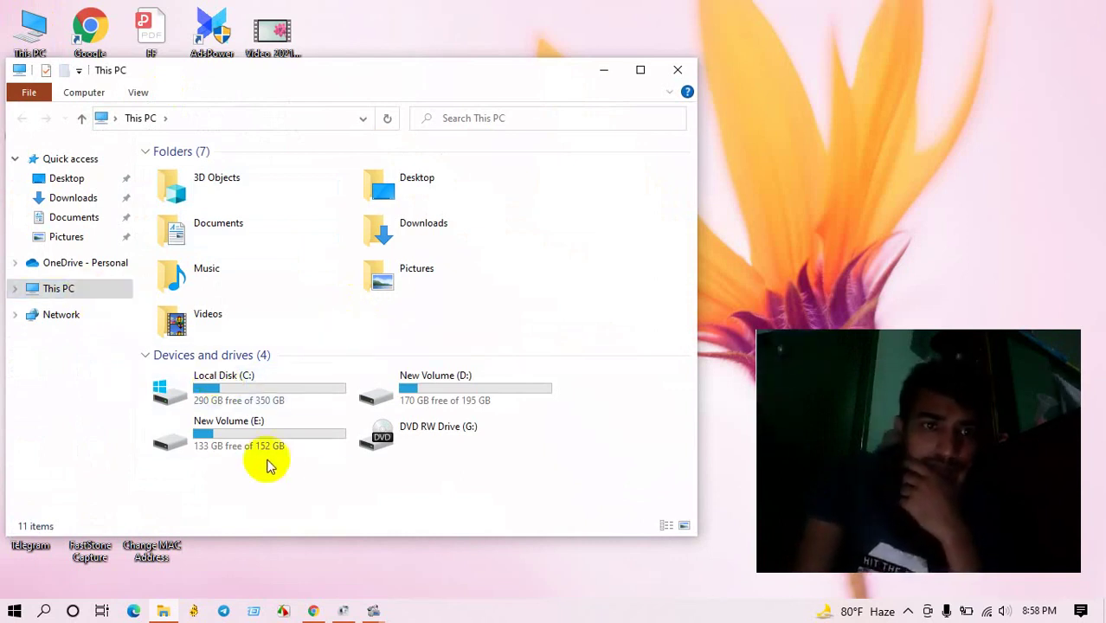
double_click(247, 425)
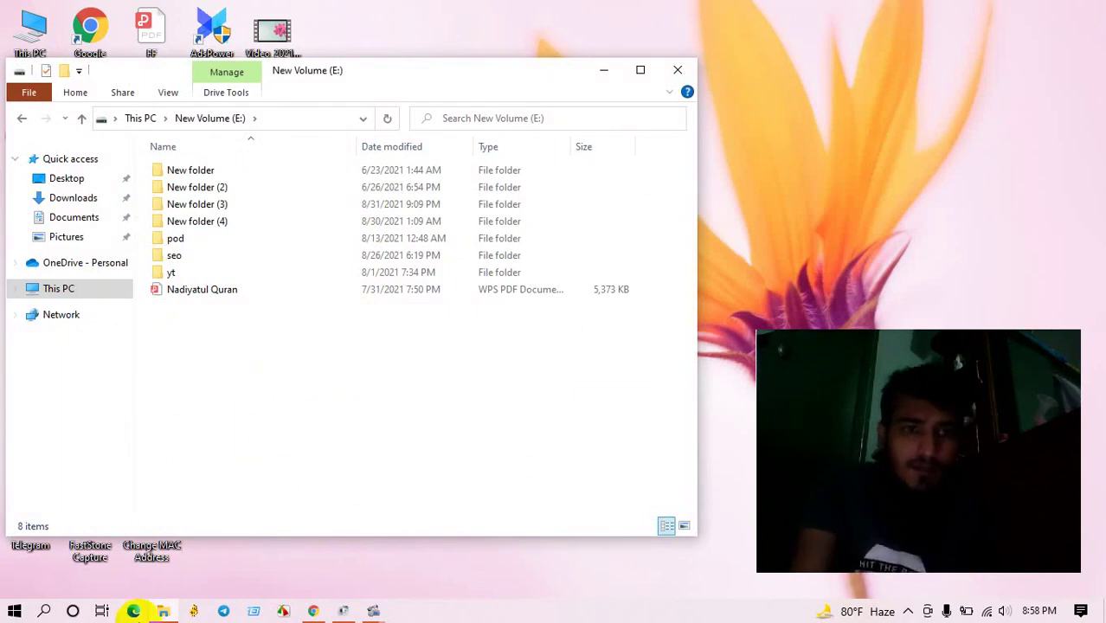
left_click(311, 611)
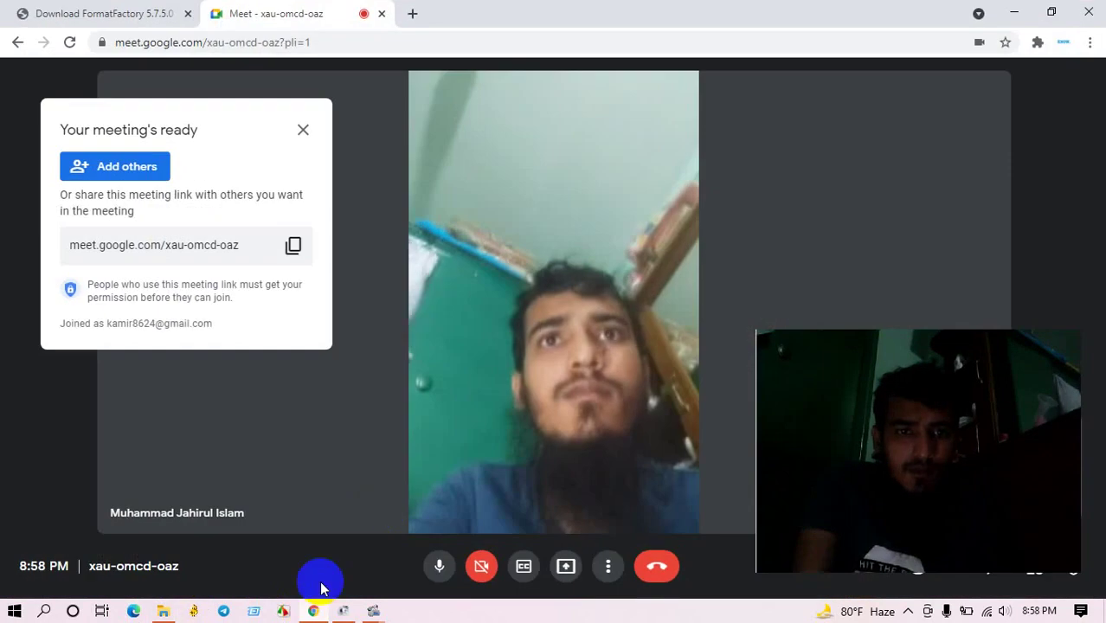
Step: Mute the Meet microphone and minimize Chrome back to the E: drive listing
left_click(443, 567)
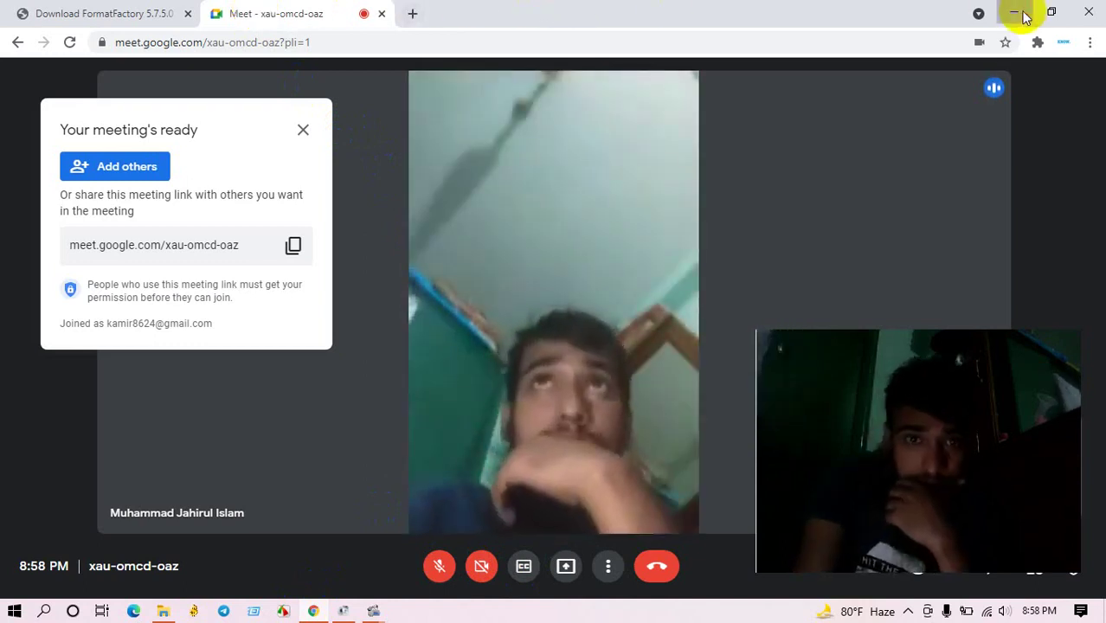
left_click(1017, 15)
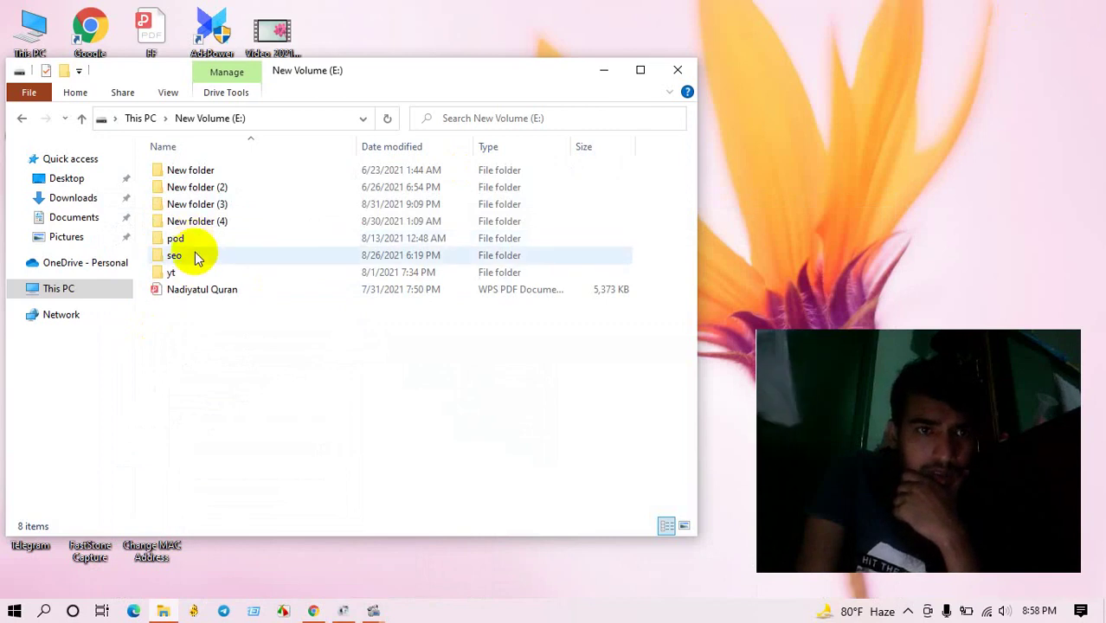
Step: Navigate to D:\Adobe_Illustrator_CC_18.1.1\IllustratorPortable in File Explorer
left_click(84, 123)
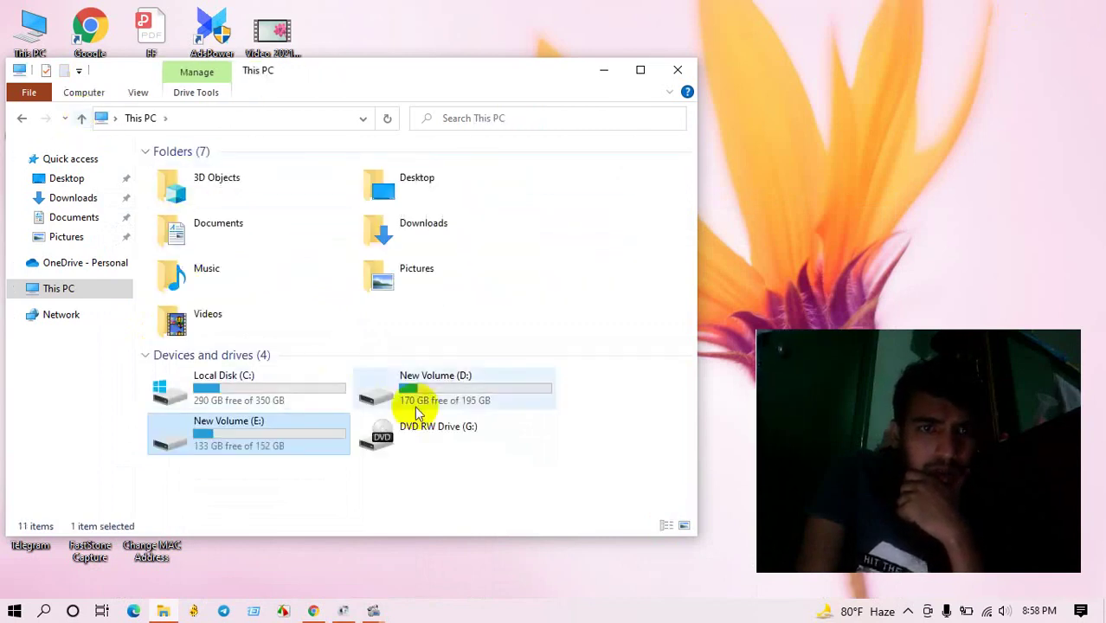
left_click(416, 393)
double_click(419, 394)
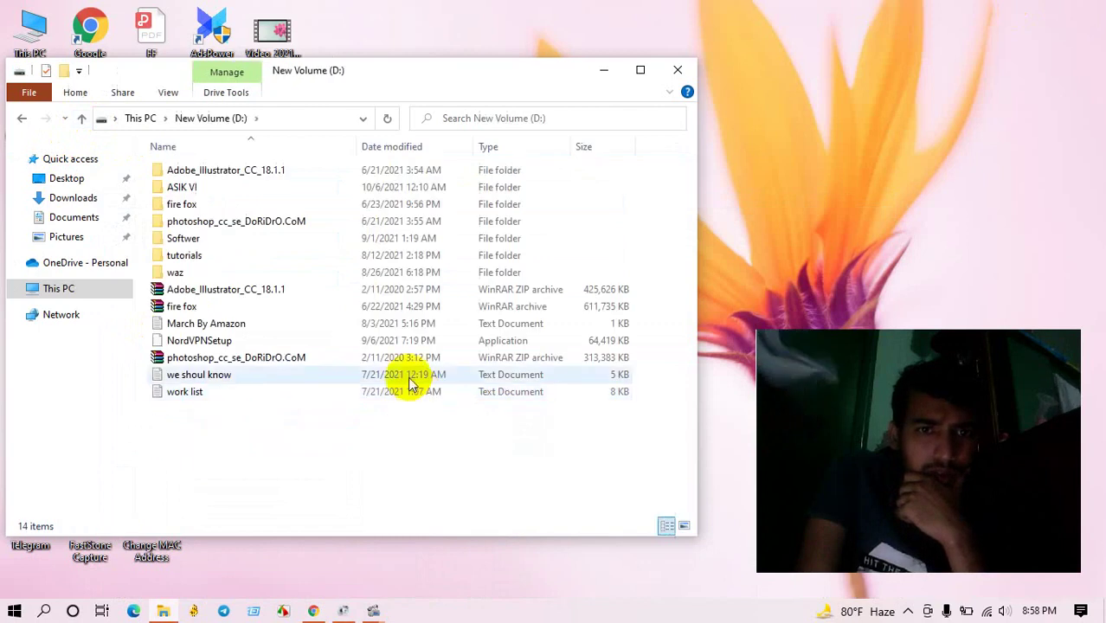
left_click(220, 170)
double_click(221, 171)
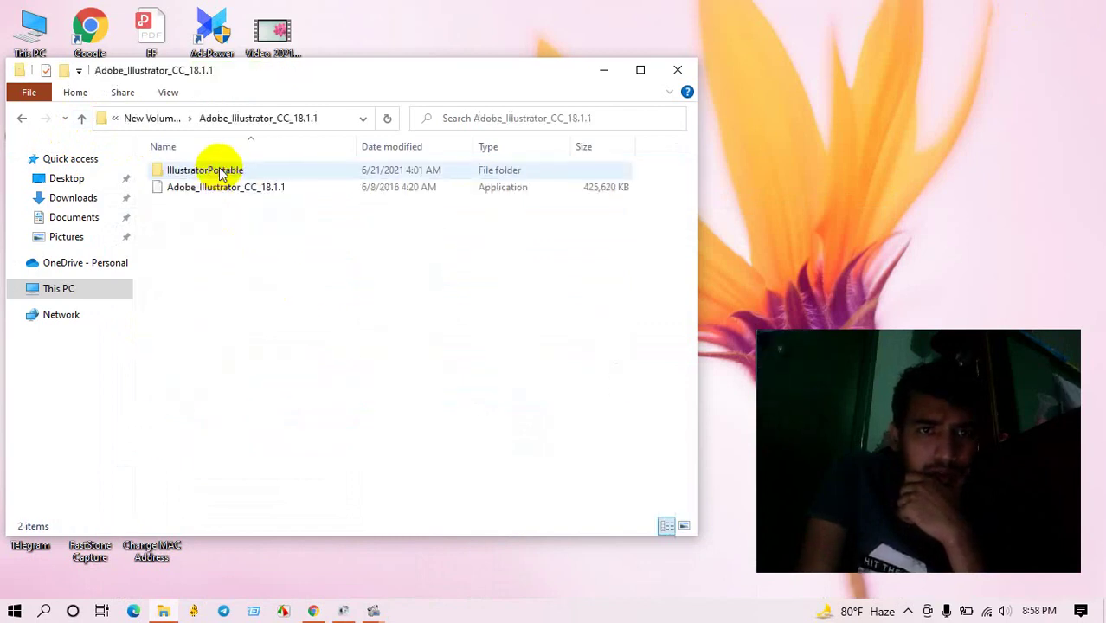
double_click(225, 173)
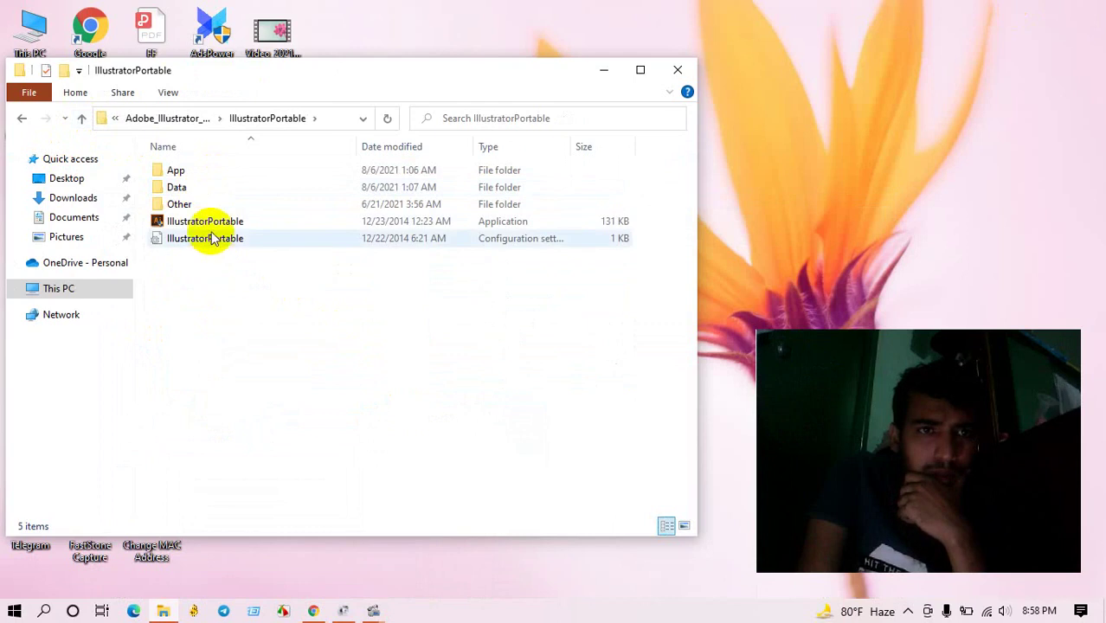
Step: Send a desktop shortcut of the IllustratorPortable application via Send to > Desktop
left_click(214, 229)
double_click(214, 224)
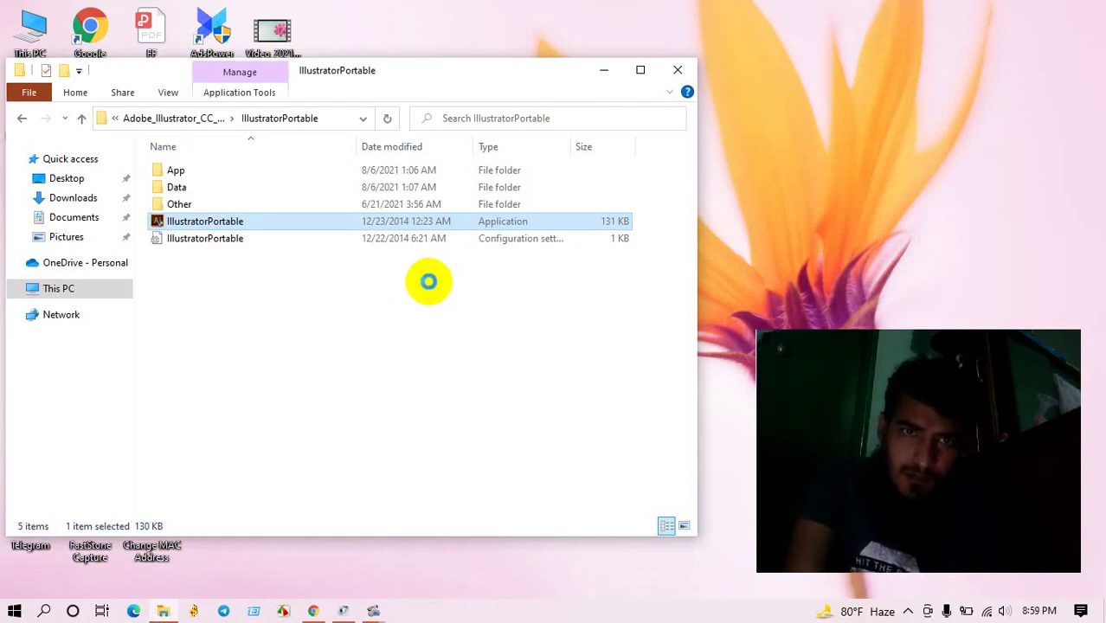
key("shift+F10")
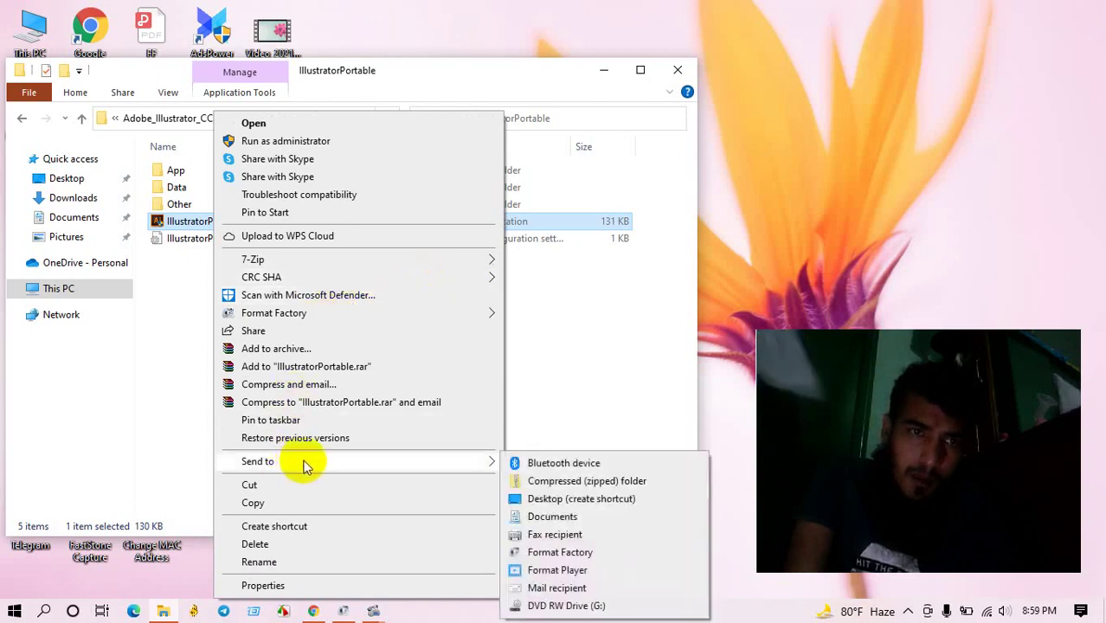
mouse_move(258, 462)
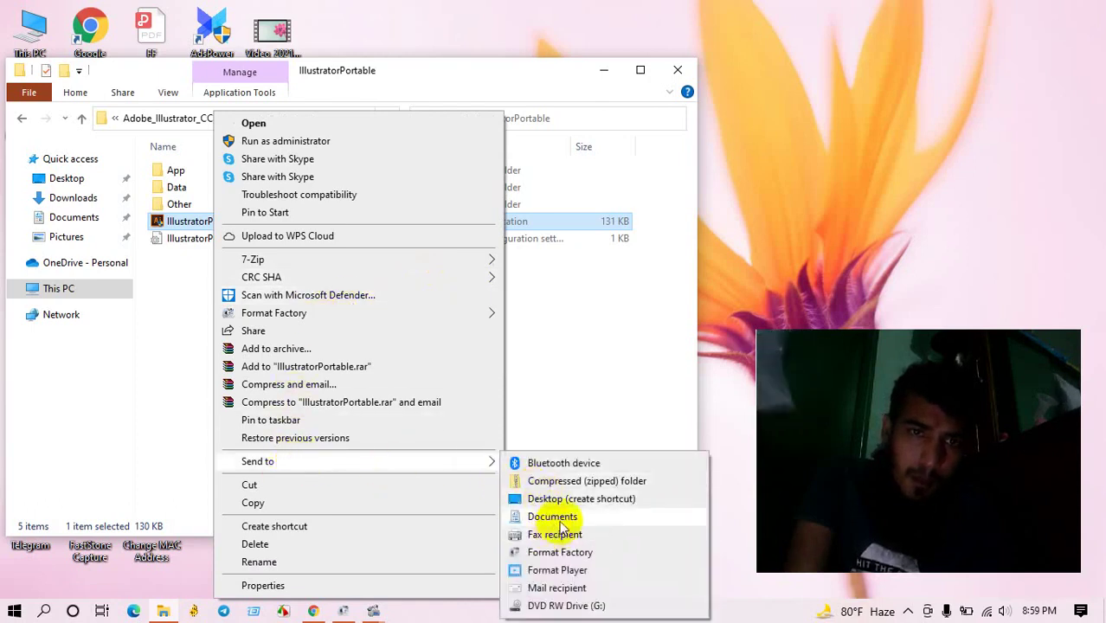
left_click(562, 500)
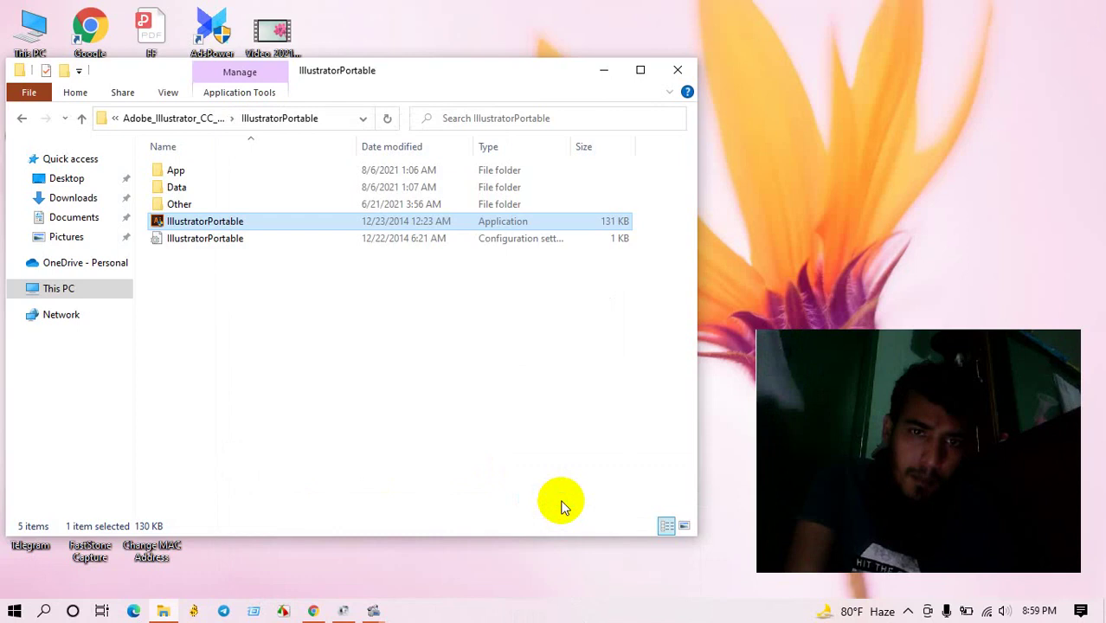
left_click(682, 70)
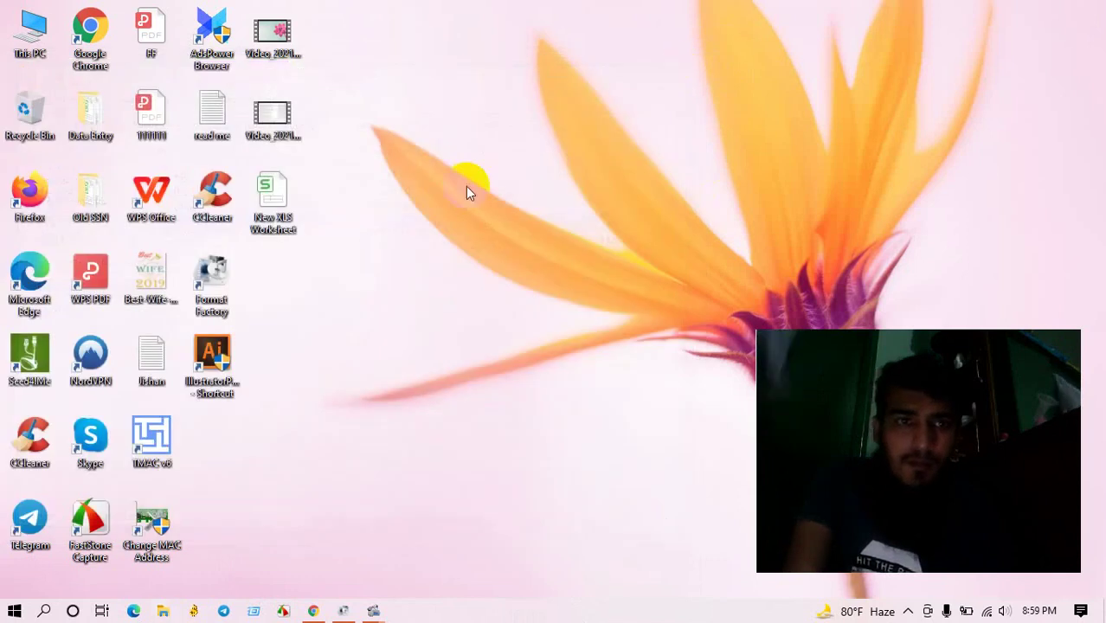
left_click(208, 351)
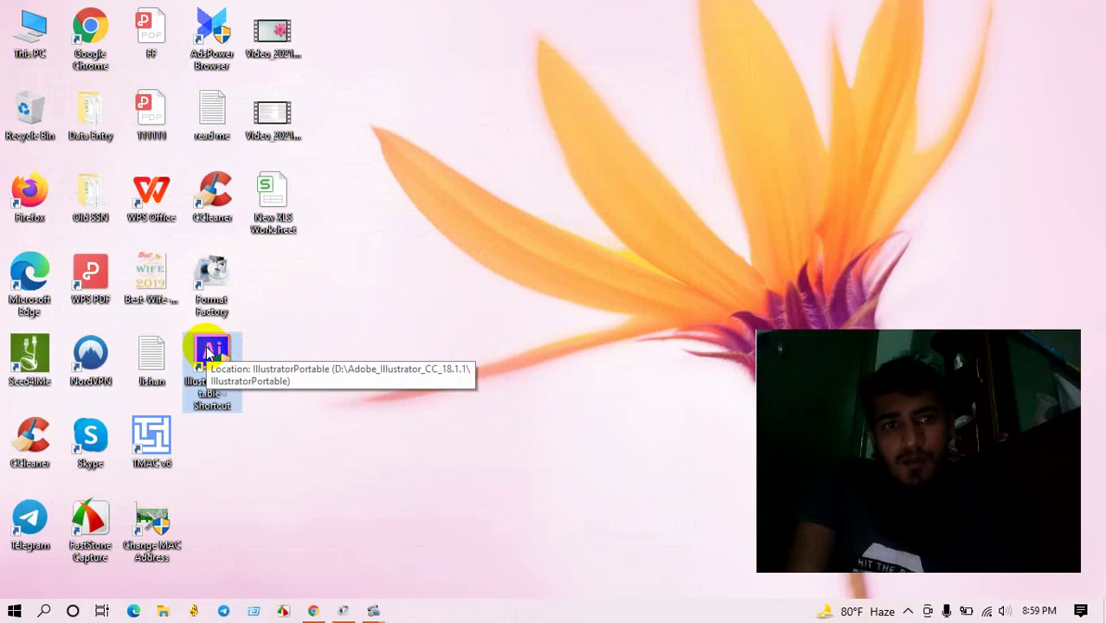
left_click(531, 390)
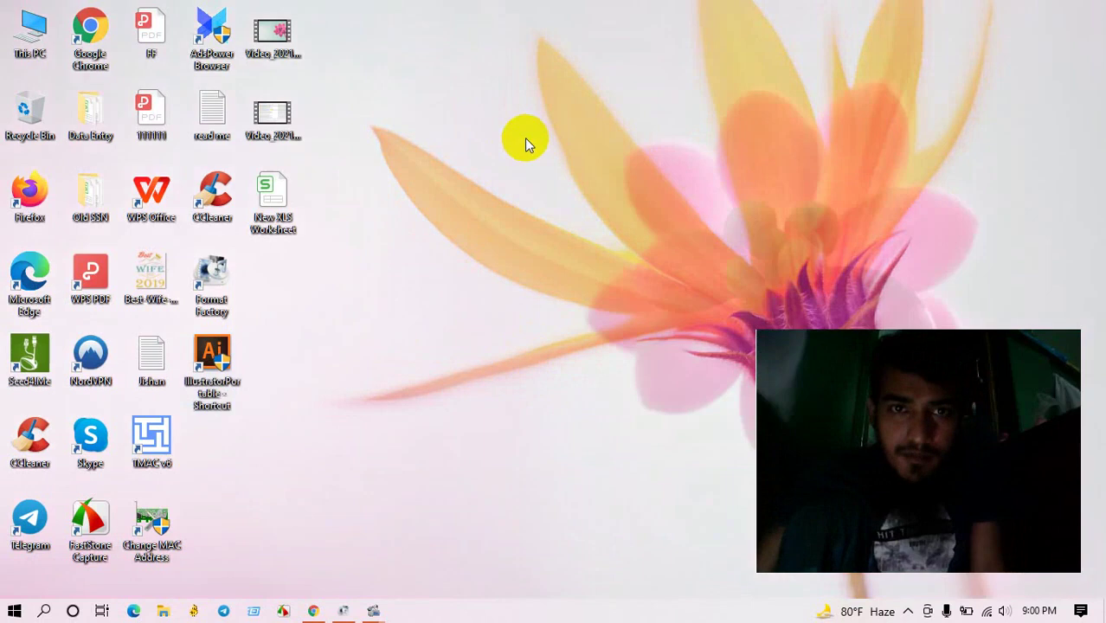
right_click(527, 139)
left_click(566, 187)
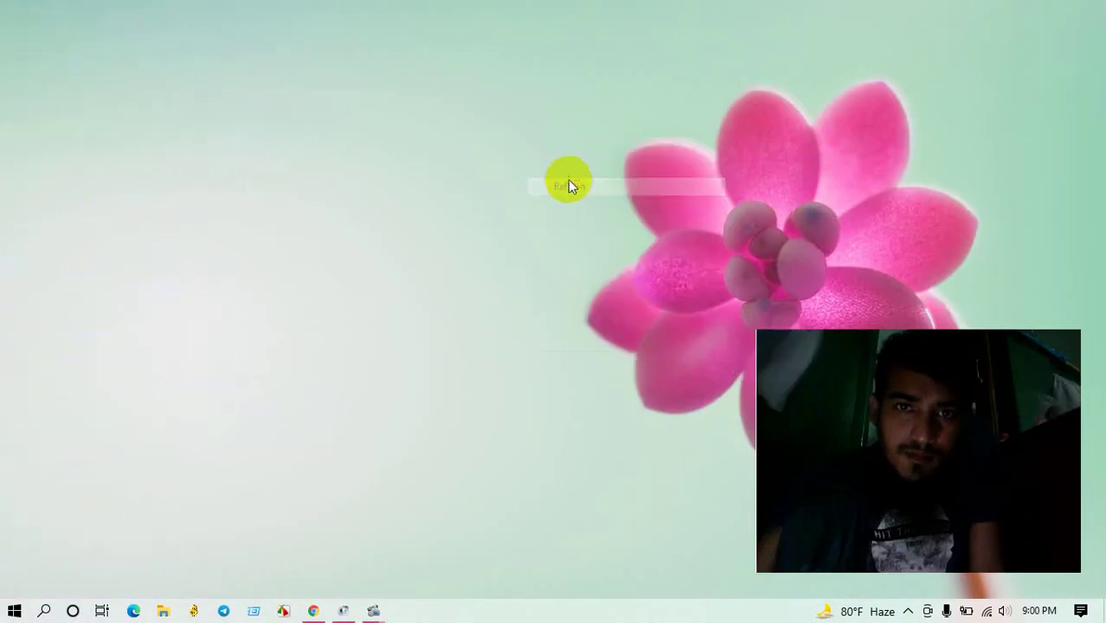
right_click(546, 146)
left_click(572, 198)
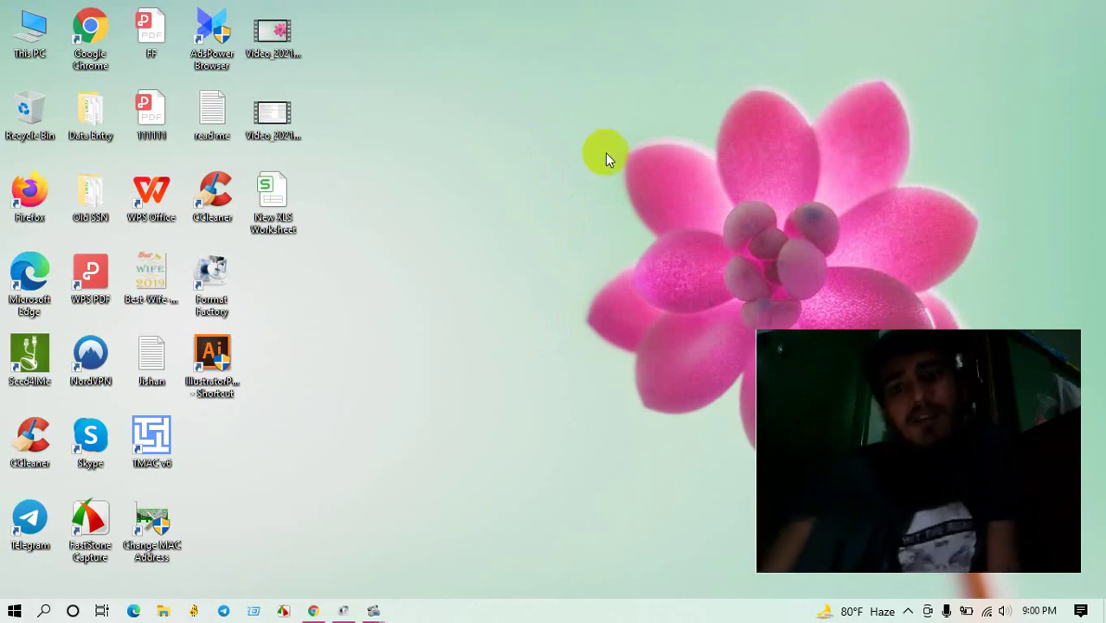
right_click(555, 165)
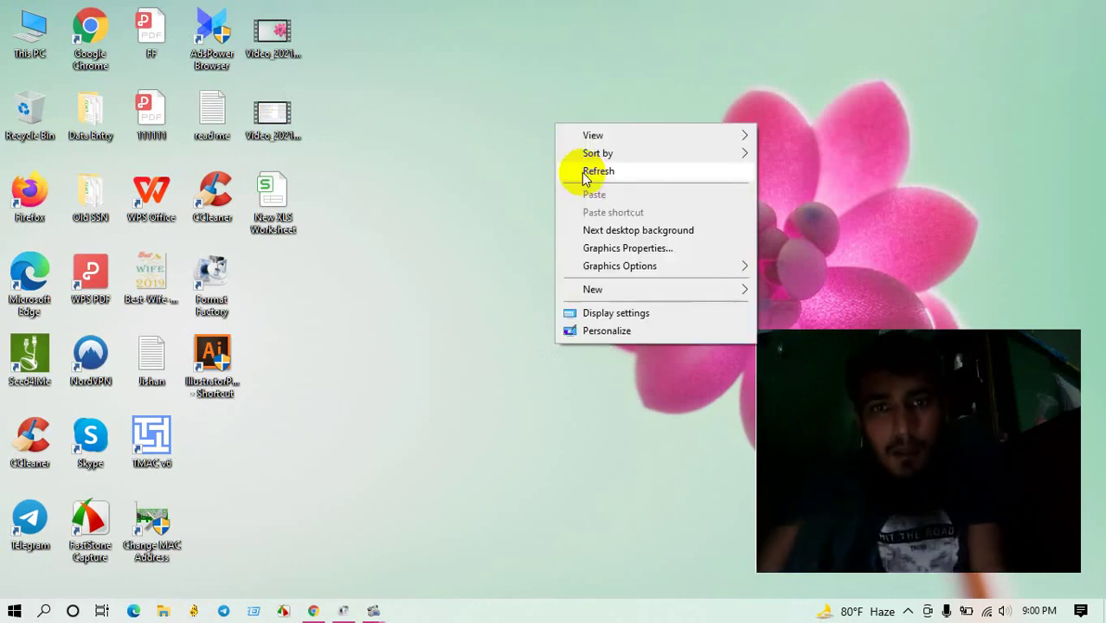
left_click(586, 173)
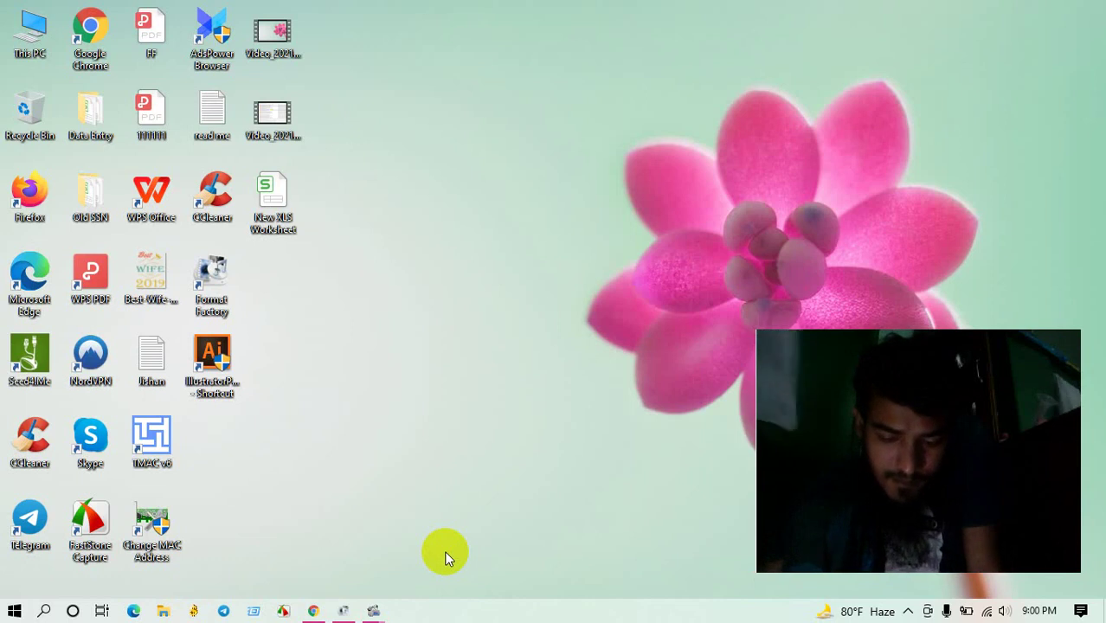
right_click(509, 252)
left_click(551, 288)
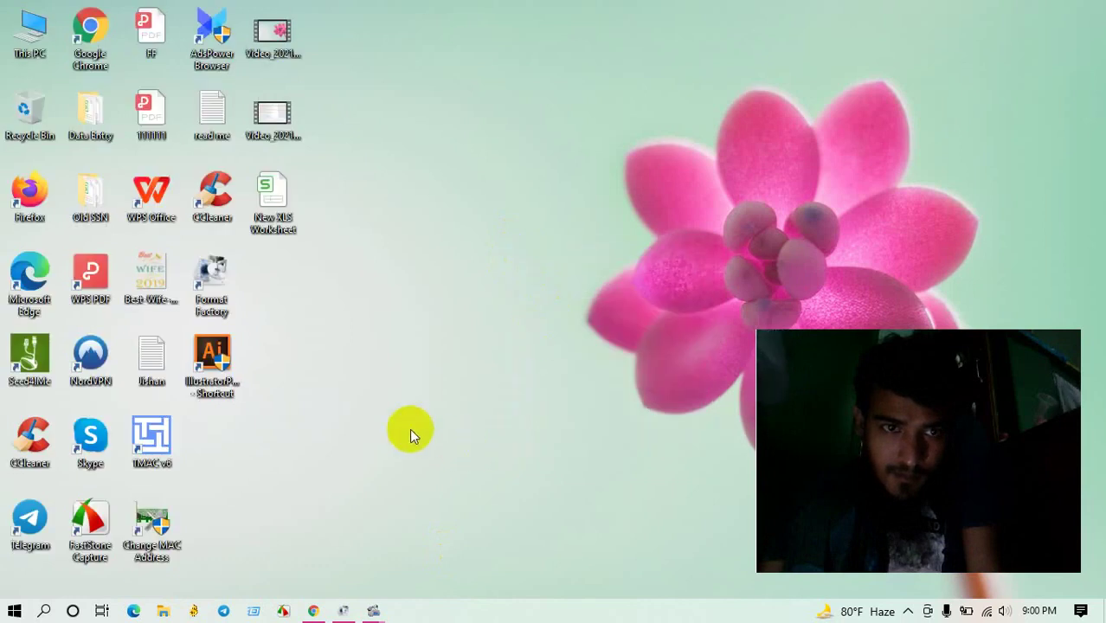
left_click(211, 348)
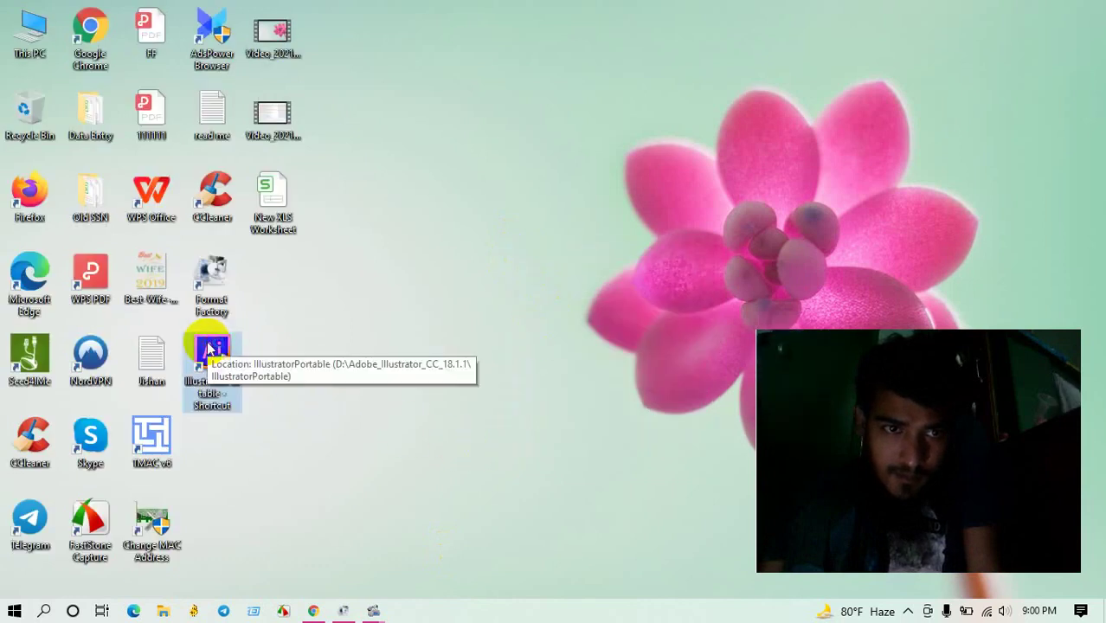
Step: Launch Illustrator from the IllustratorPortable desktop shortcut and refresh the desktop repeatedly while it loads
double_click(210, 348)
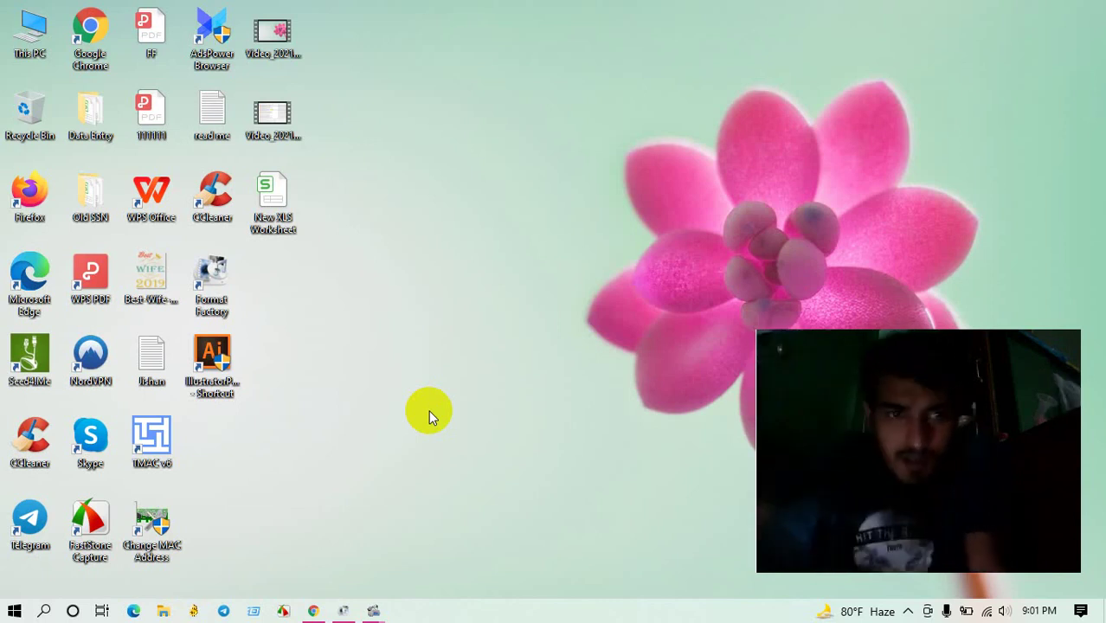
left_click(1048, 367)
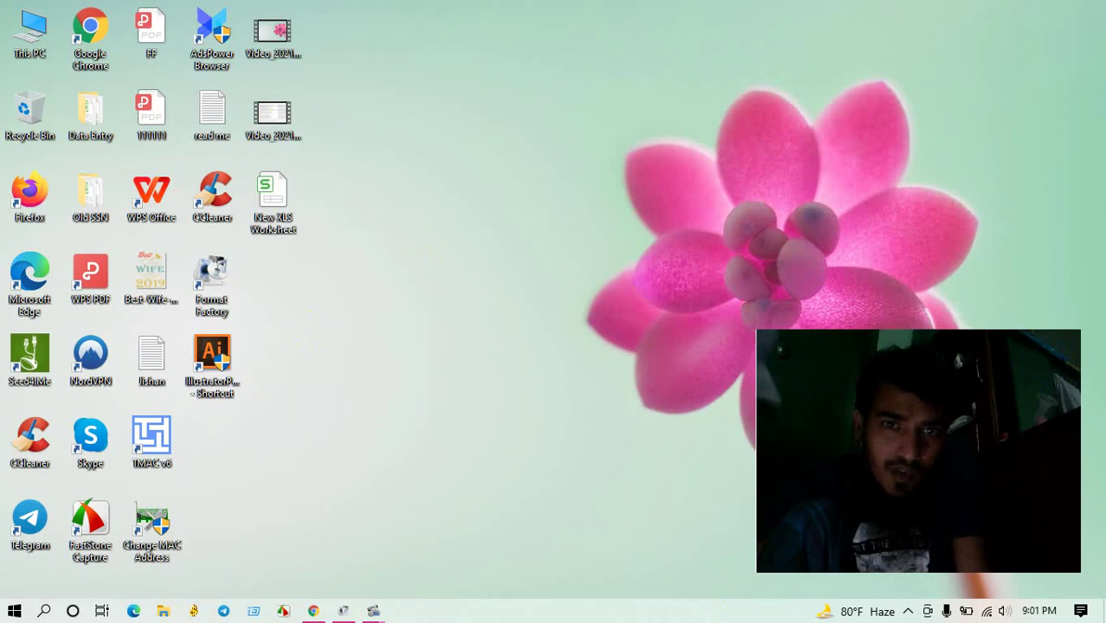
right_click(469, 181)
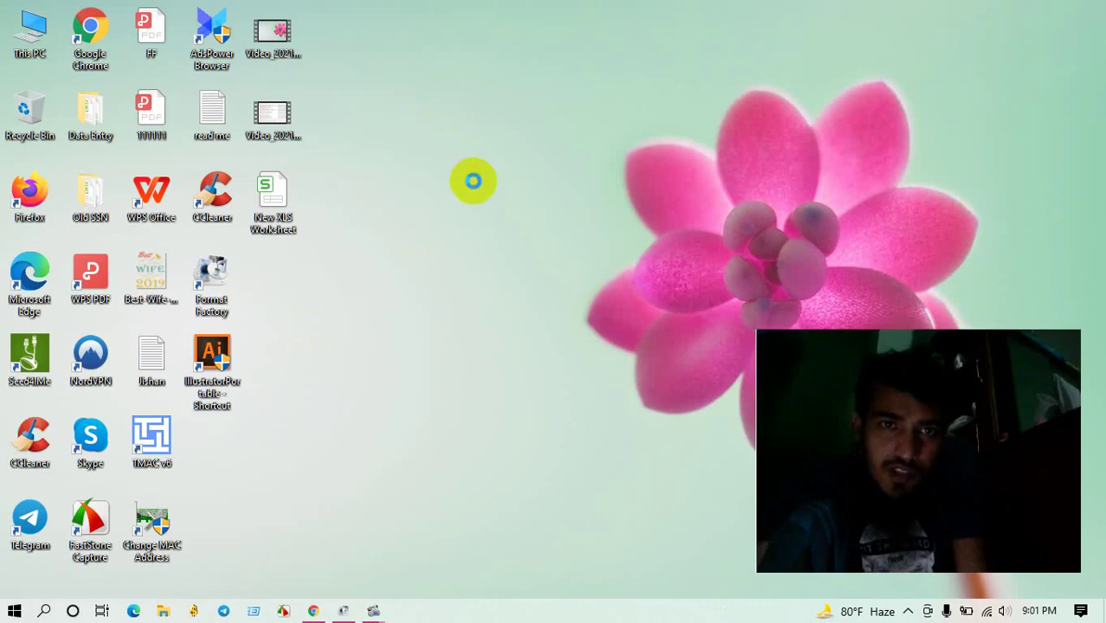
left_click(483, 164)
right_click(474, 154)
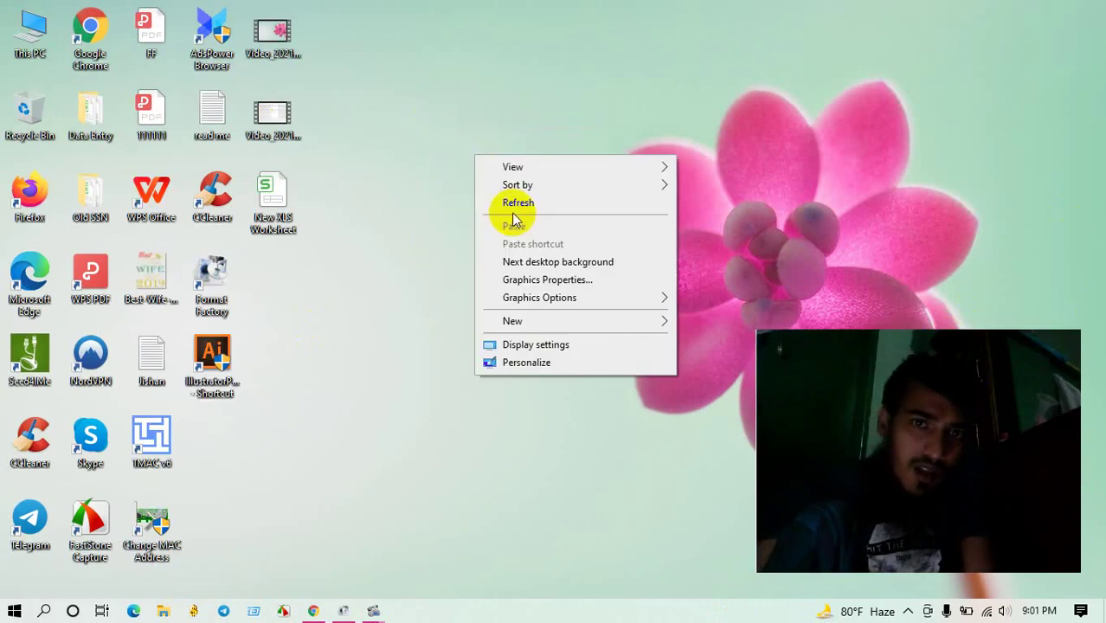
left_click(509, 200)
right_click(504, 162)
left_click(533, 212)
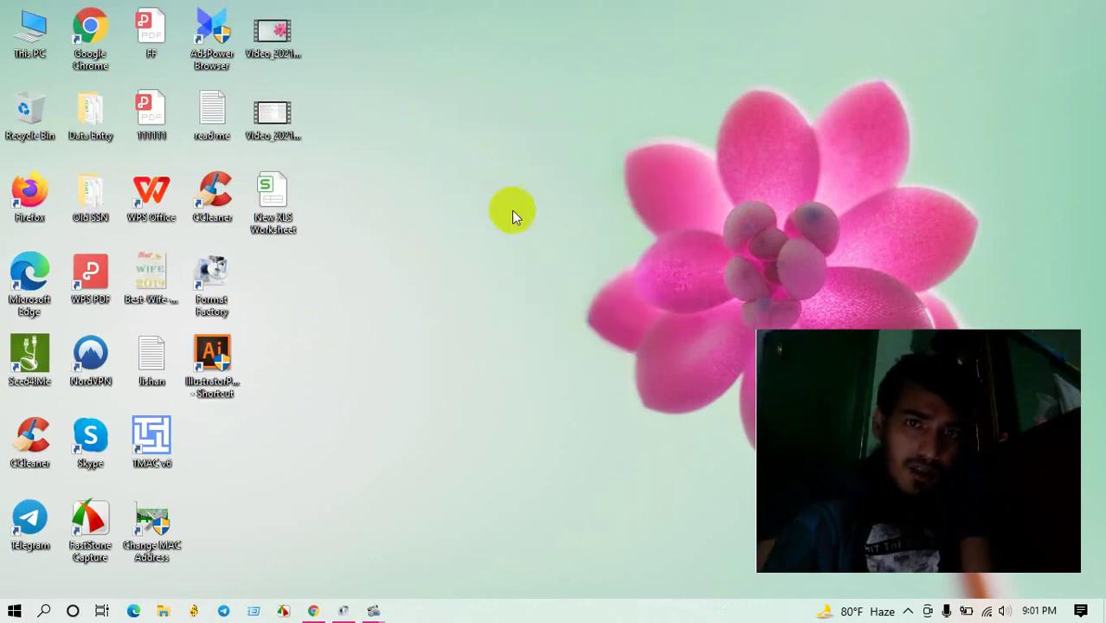
right_click(476, 167)
left_click(514, 212)
left_click(212, 350)
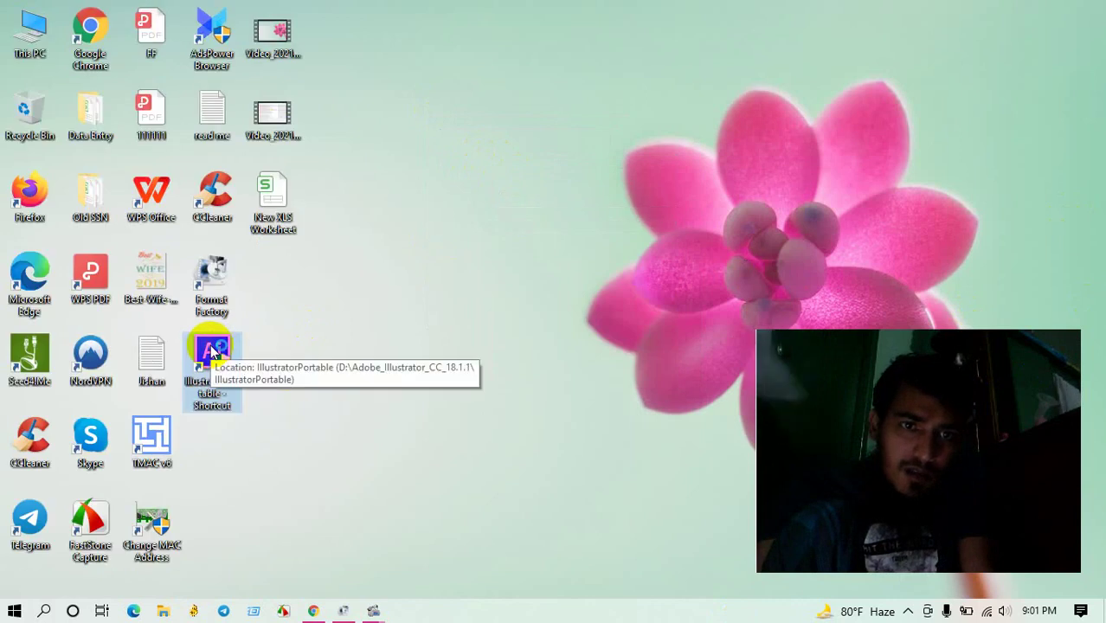
Step: Deselect the shortcut and wait for Illustrator's 2014 Release splash screen to appear
left_click(489, 421)
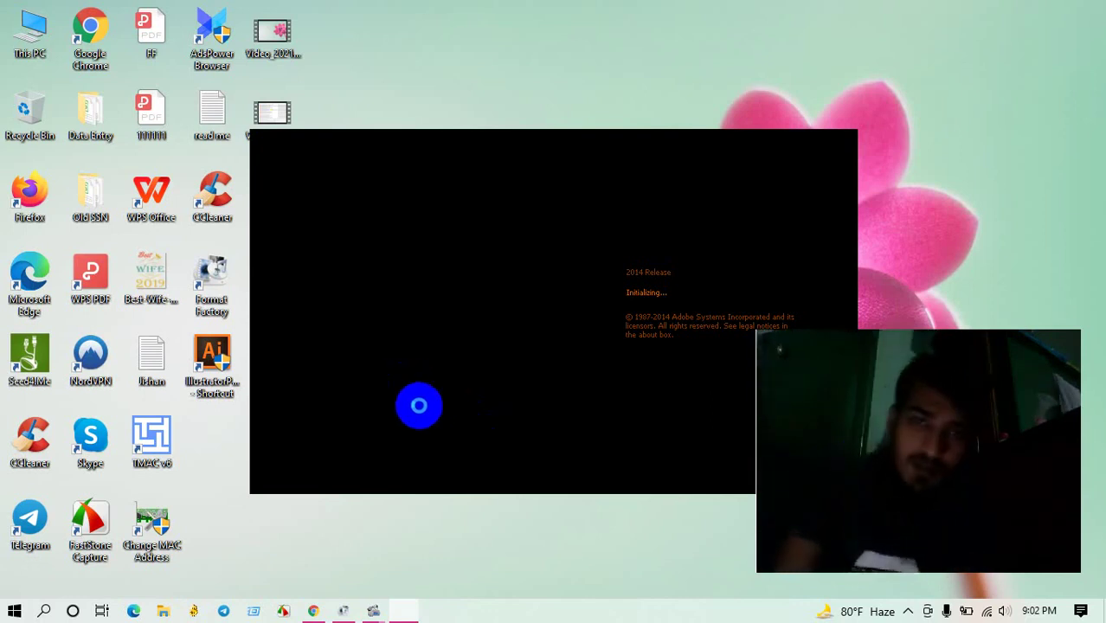
left_click(828, 341)
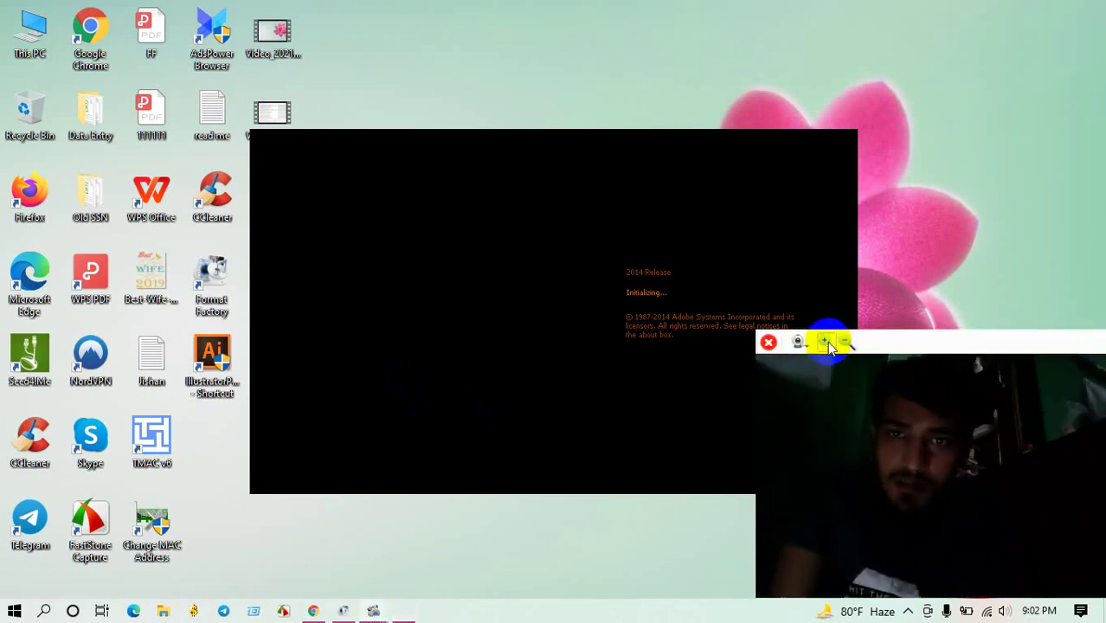
left_click_drag(918, 343, 878, 325)
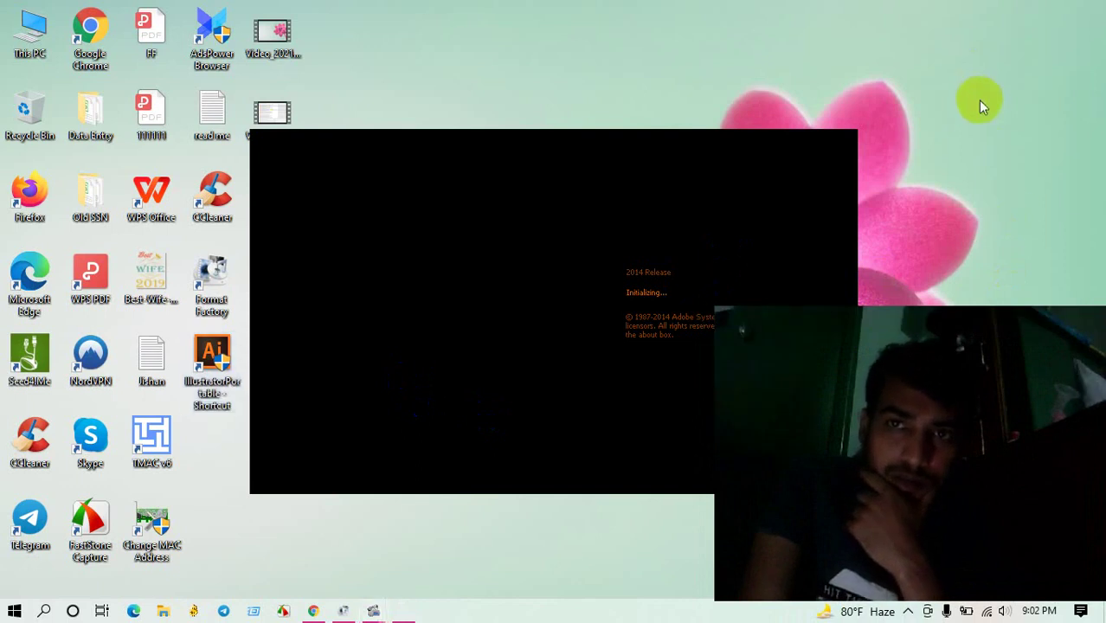
right_click(970, 6)
left_click(956, 54)
right_click(943, 49)
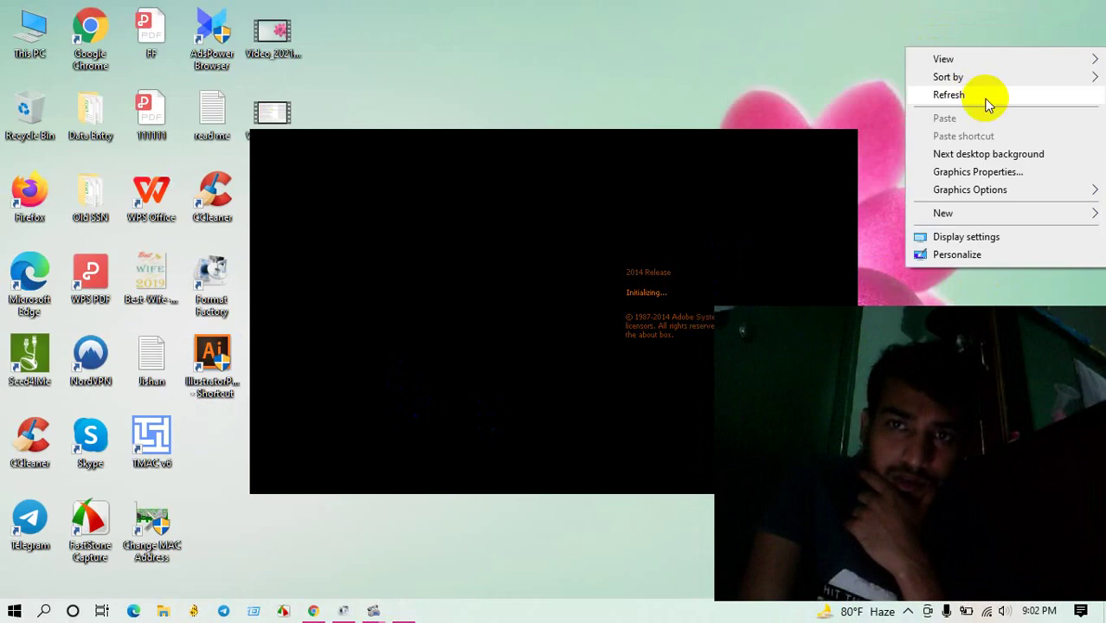
left_click(980, 94)
right_click(995, 83)
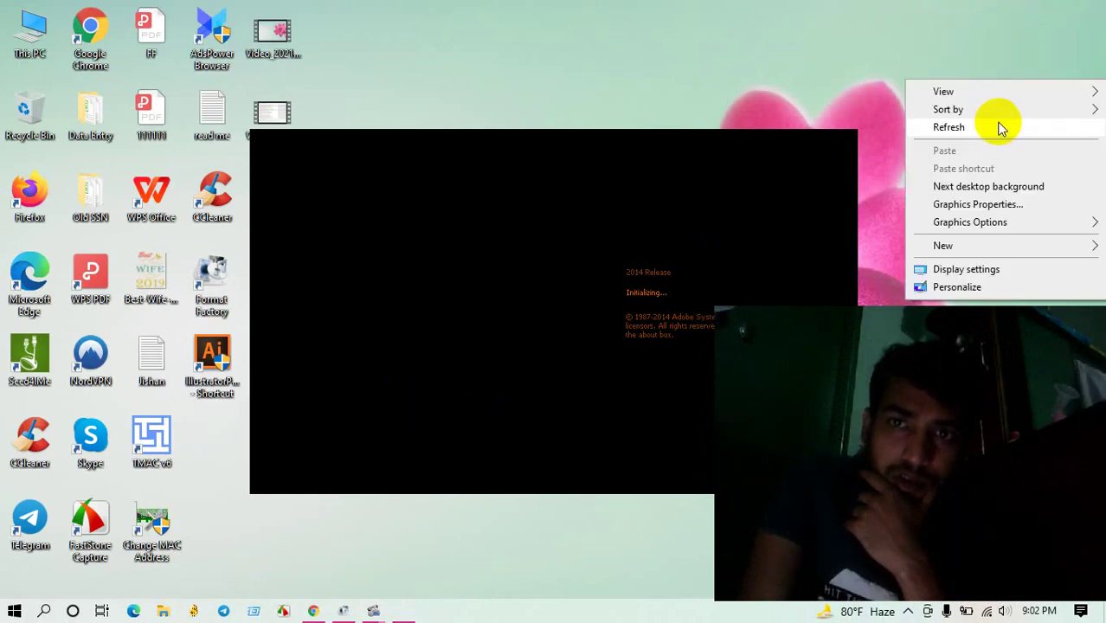
left_click(1002, 129)
right_click(972, 76)
left_click(988, 124)
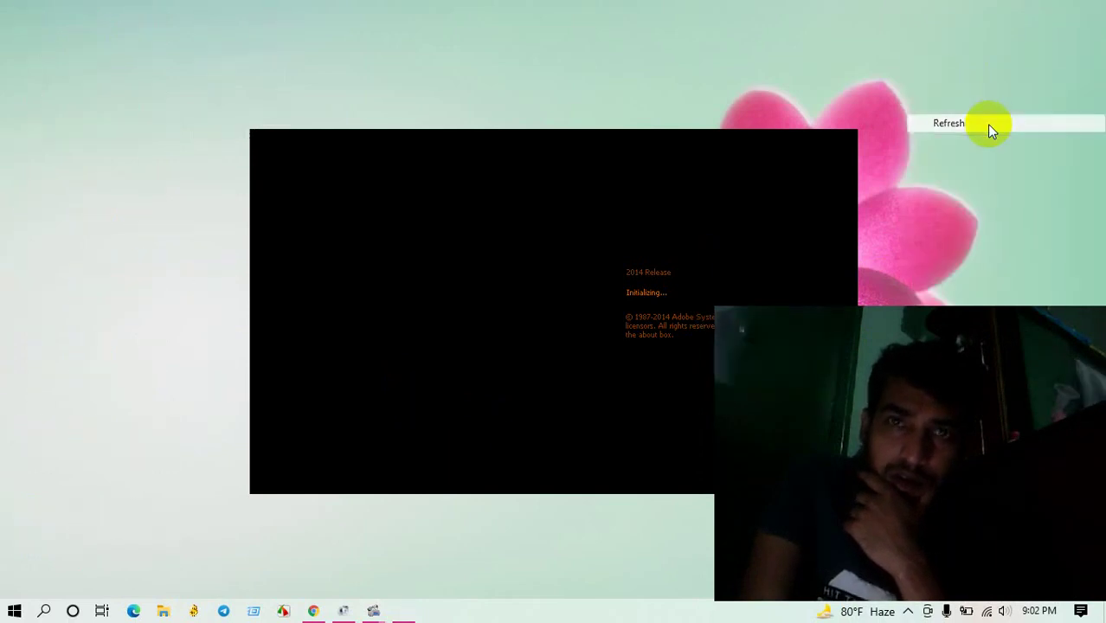
right_click(981, 86)
left_click(995, 123)
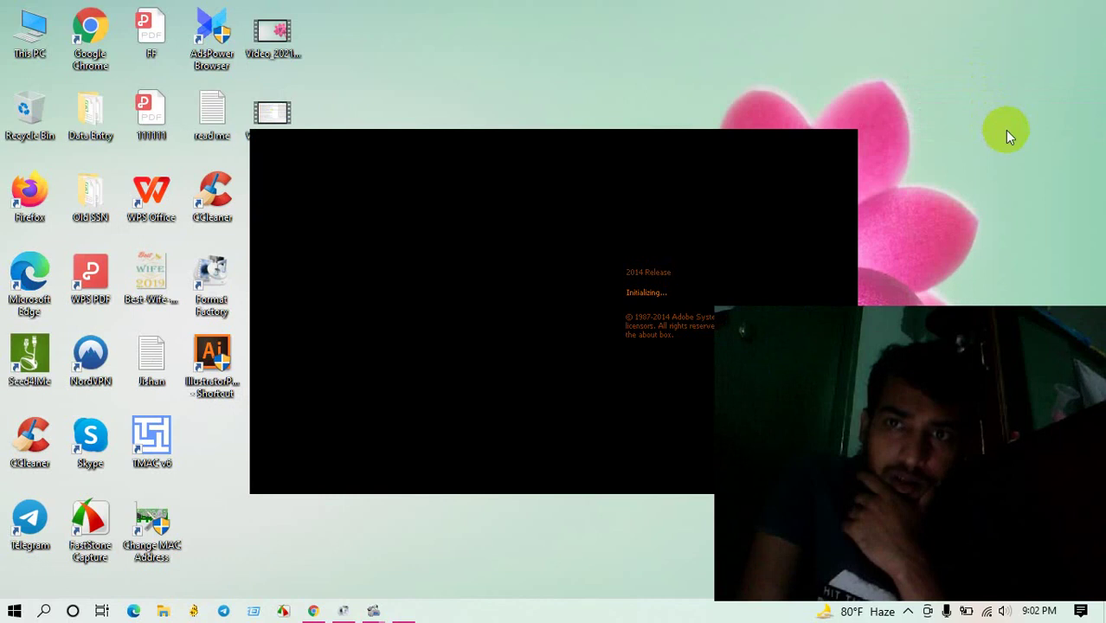
right_click(994, 108)
left_click(1006, 154)
right_click(992, 124)
left_click(1005, 172)
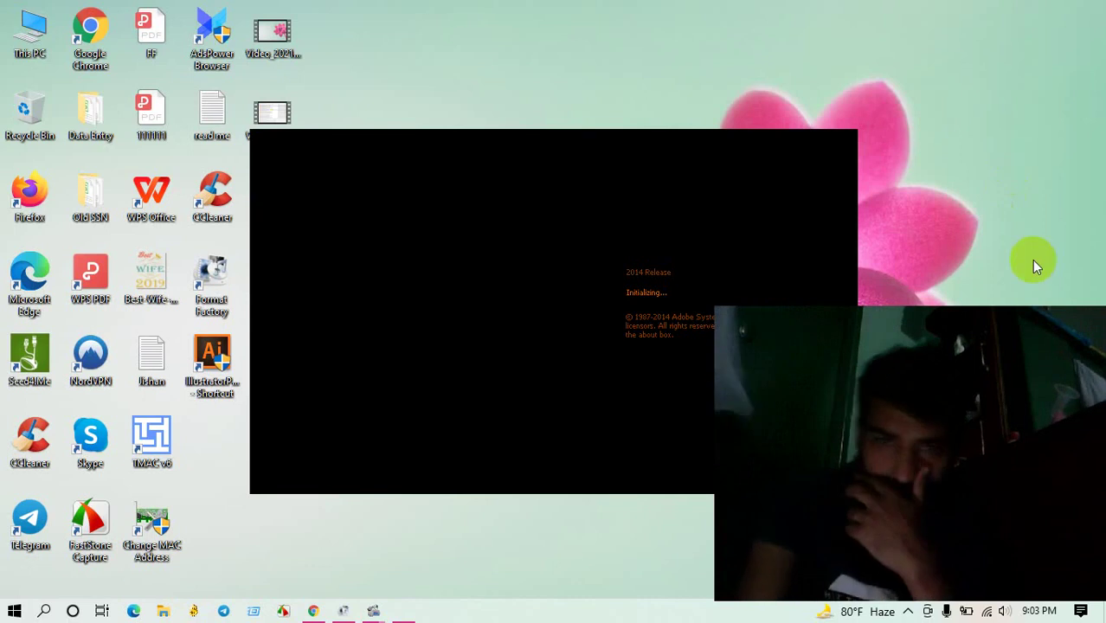
left_click(892, 197)
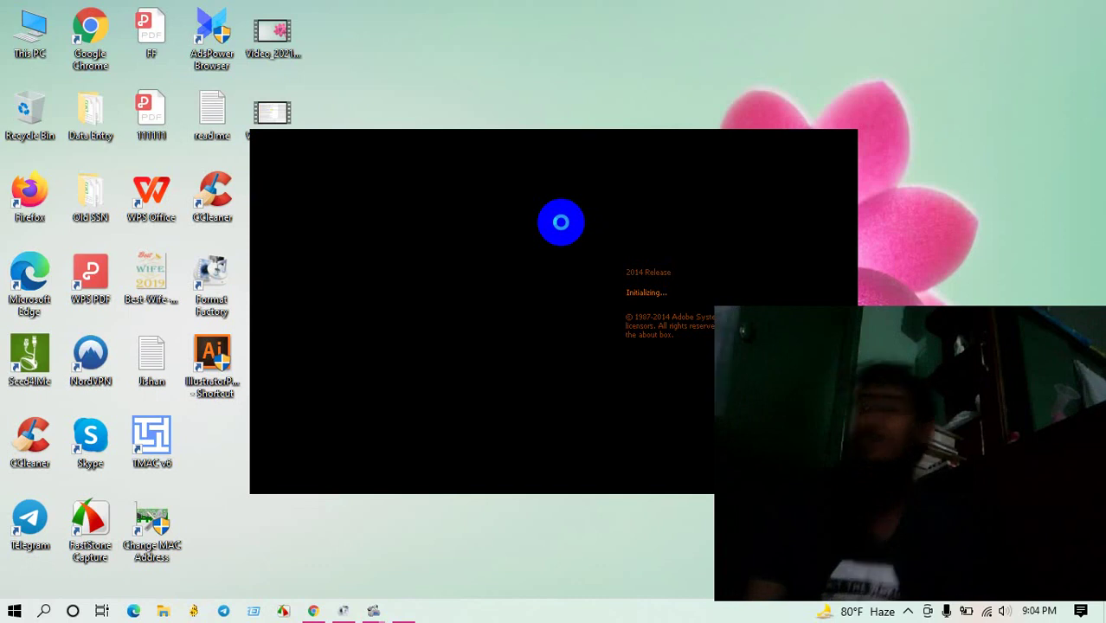
Step: Refresh the desktop about 22 times while Illustrator's splash screen keeps initializing
right_click(578, 63)
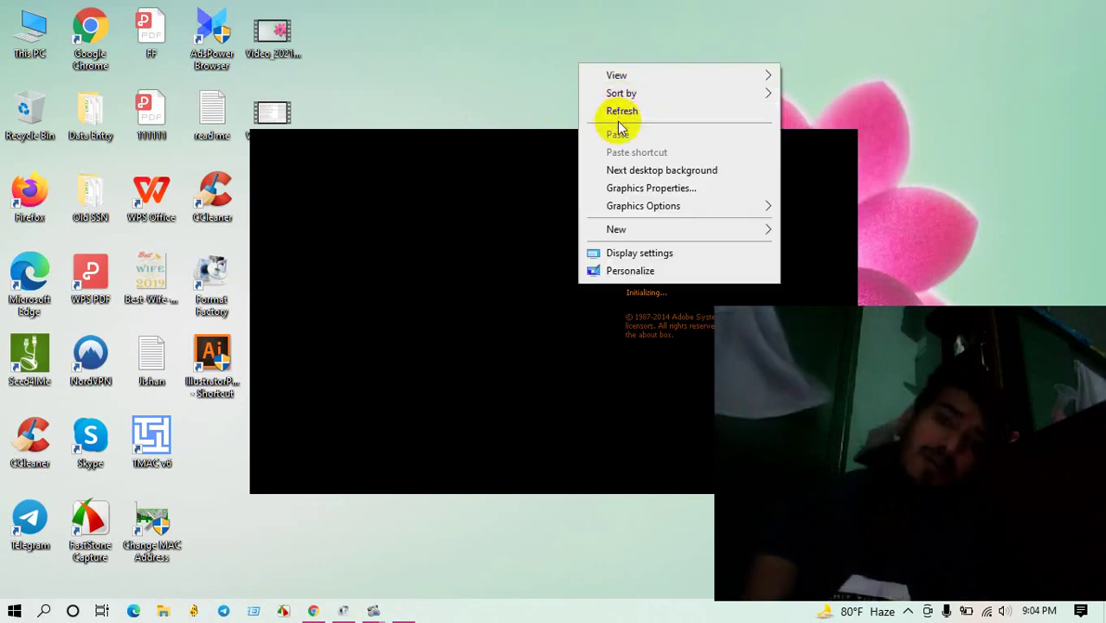
left_click(620, 118)
right_click(620, 33)
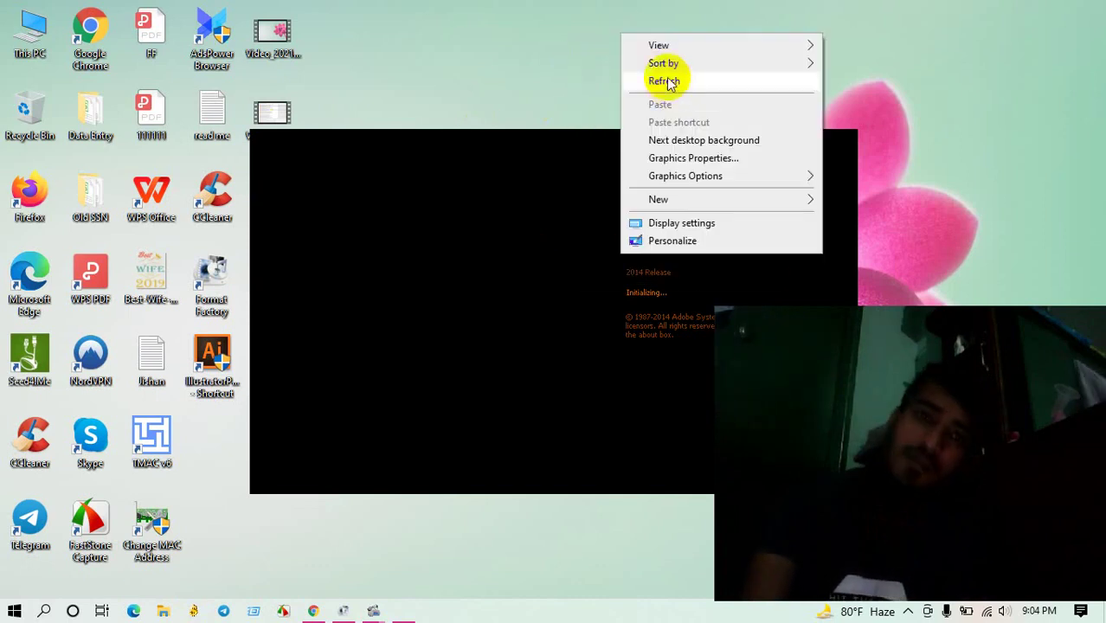
left_click(662, 80)
right_click(627, 17)
left_click(672, 65)
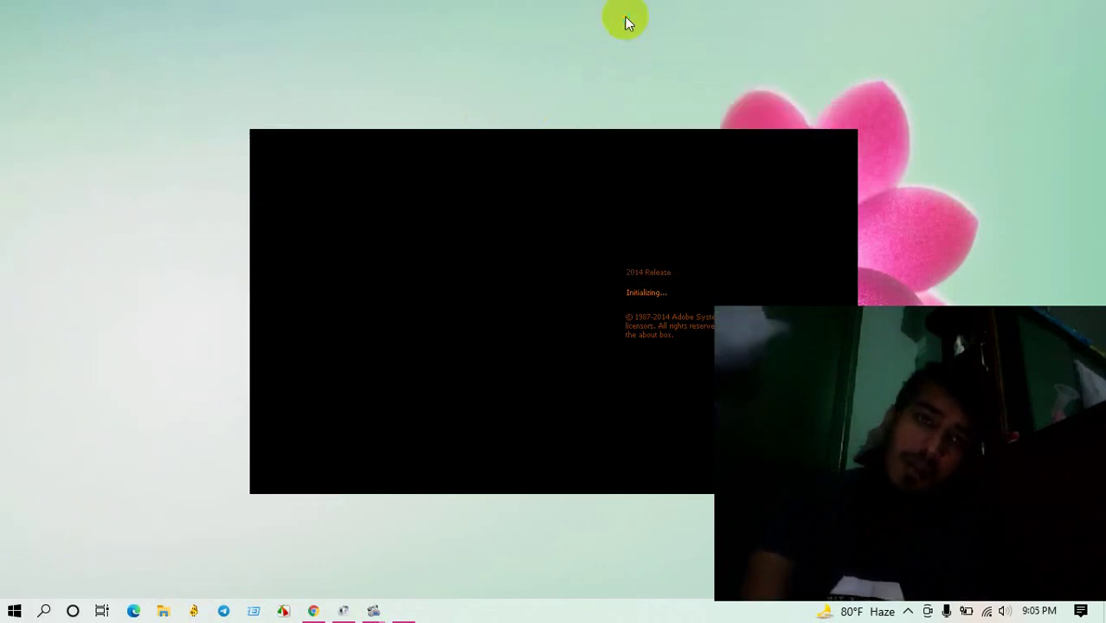
right_click(625, 19)
left_click(678, 67)
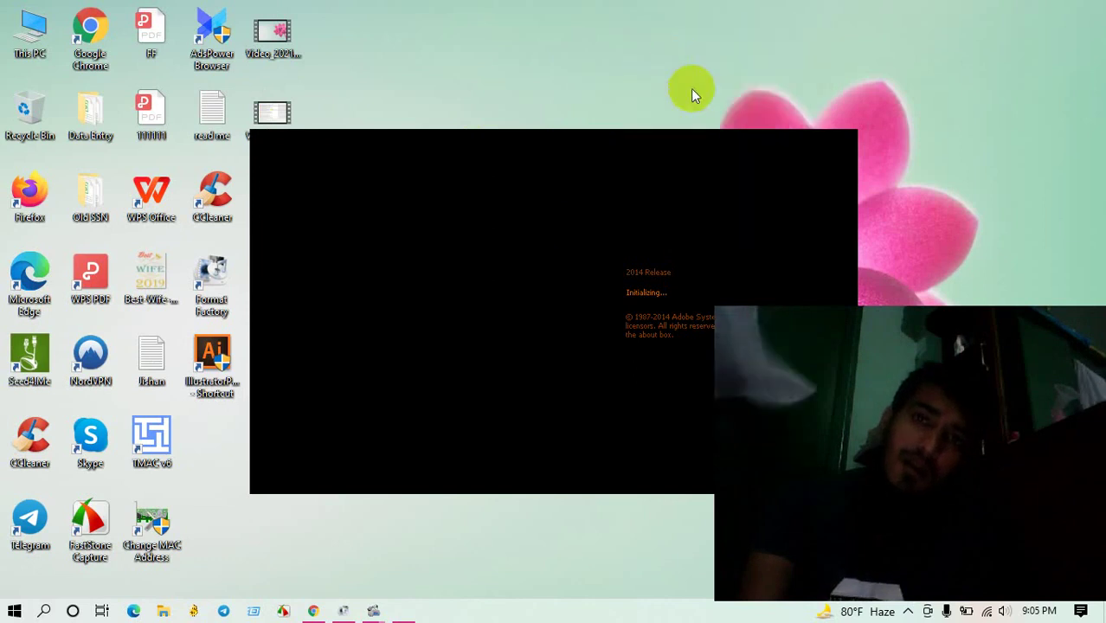
right_click(674, 58)
left_click(697, 106)
right_click(684, 57)
left_click(699, 101)
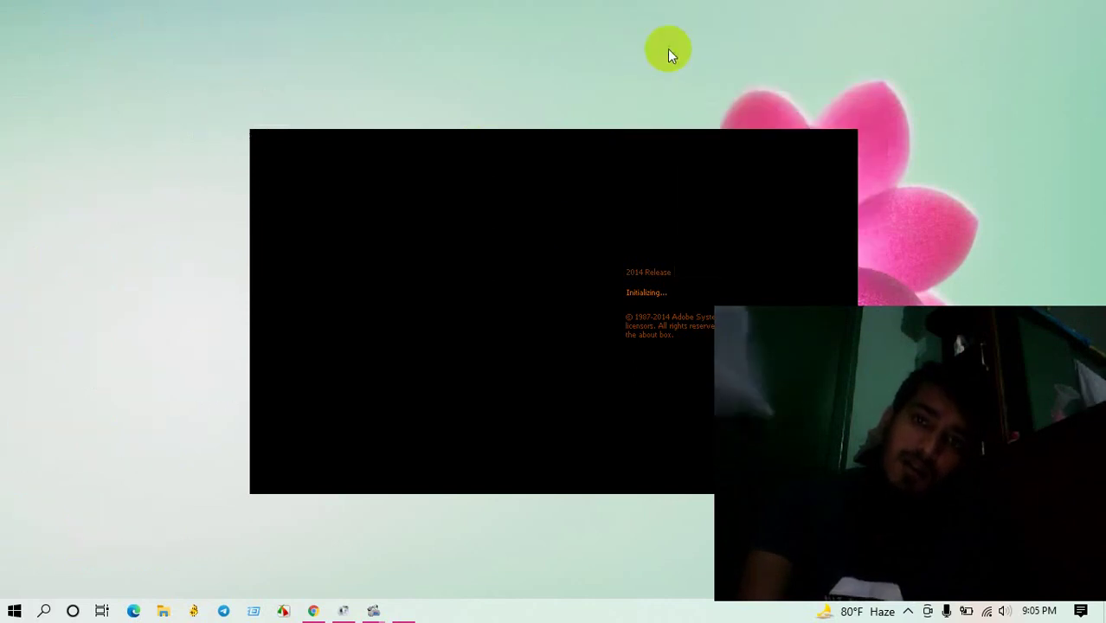
right_click(668, 50)
left_click(694, 98)
right_click(656, 41)
left_click(690, 88)
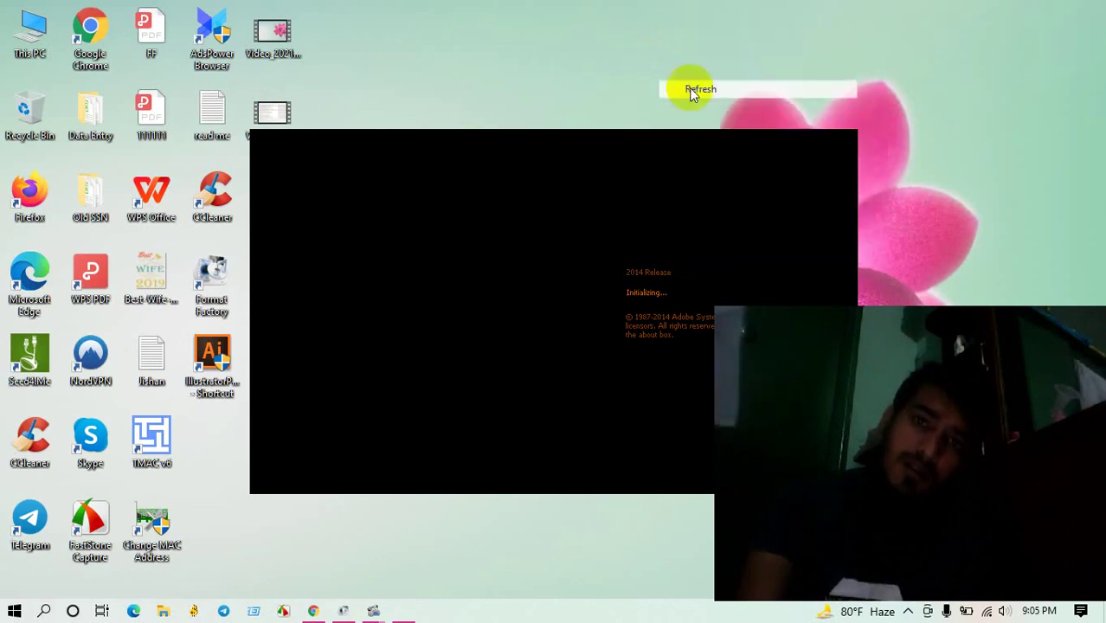
right_click(640, 26)
left_click(671, 77)
right_click(659, 40)
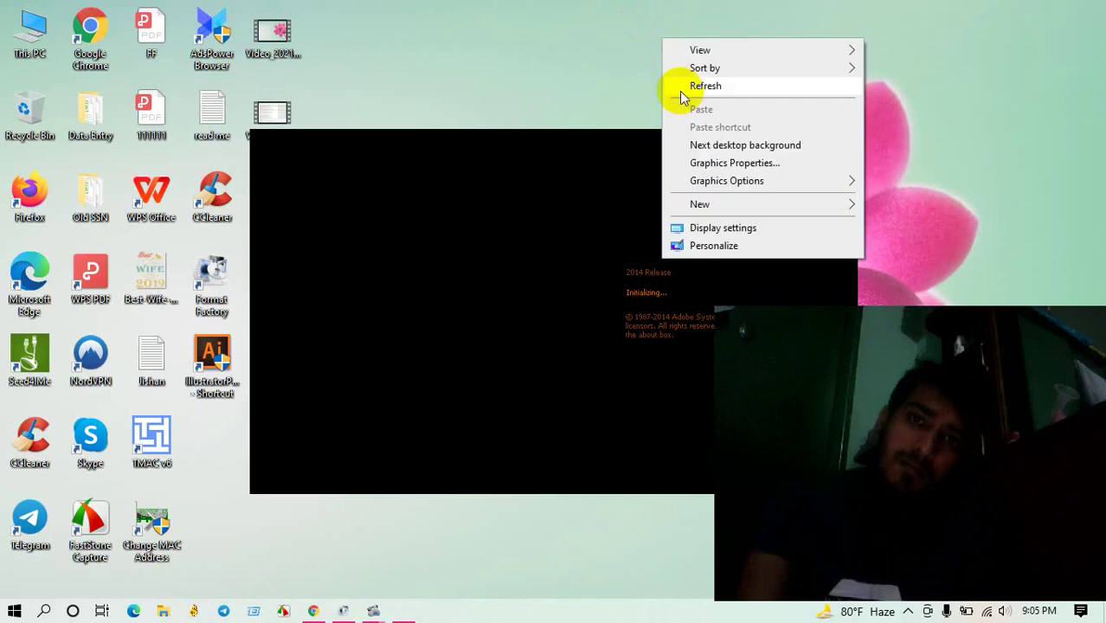
left_click(684, 86)
right_click(653, 28)
left_click(675, 75)
right_click(673, 58)
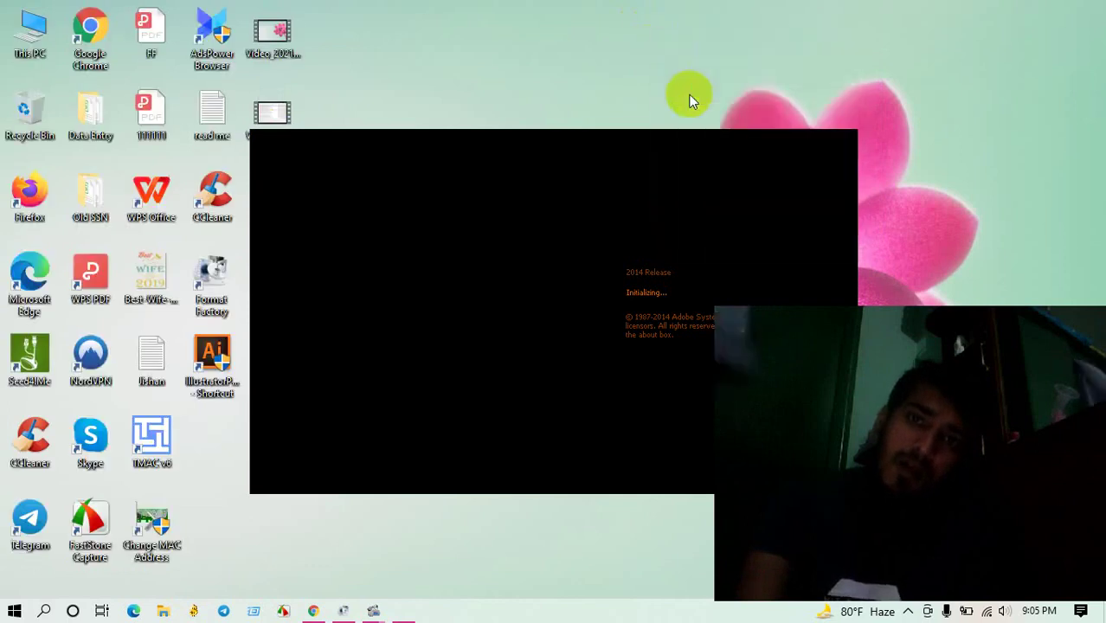
left_click(692, 103)
right_click(680, 37)
left_click(699, 94)
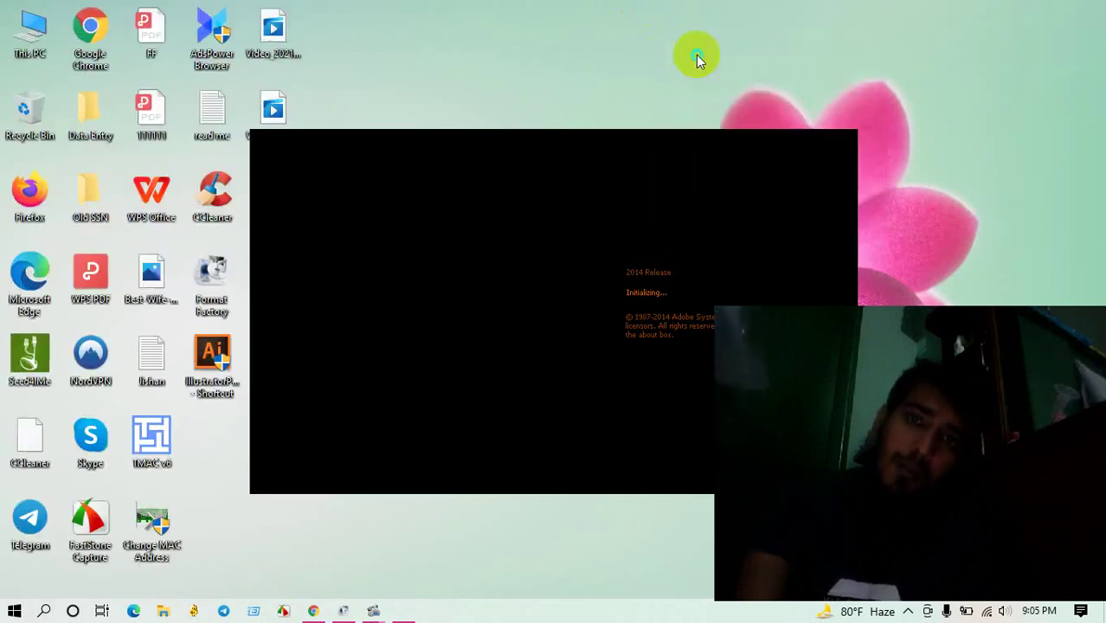
right_click(698, 56)
left_click(731, 104)
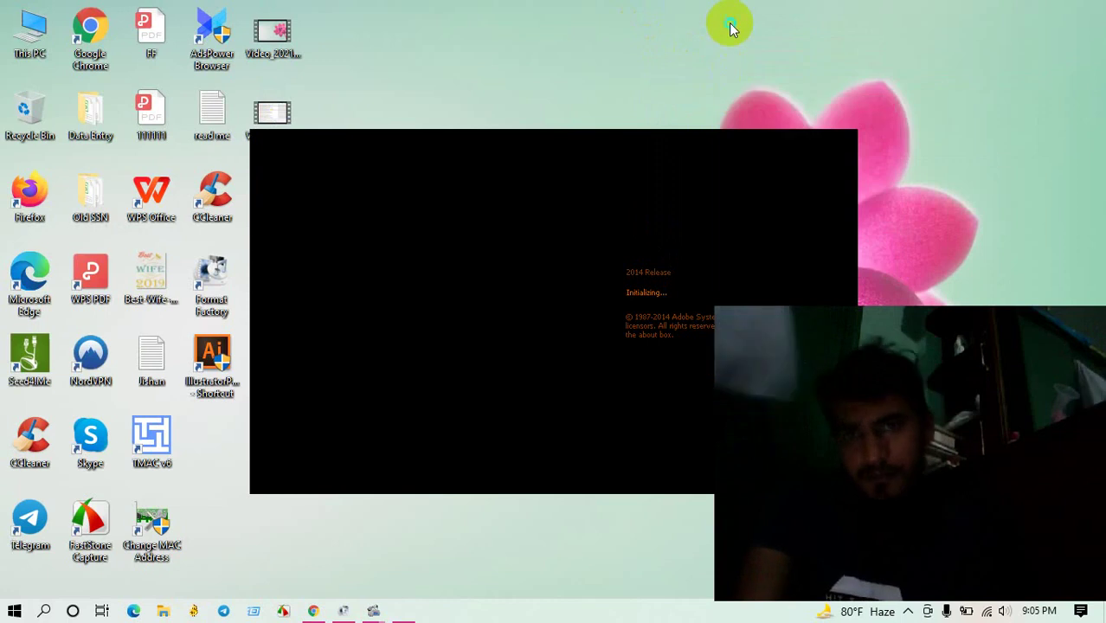
right_click(730, 23)
left_click(760, 73)
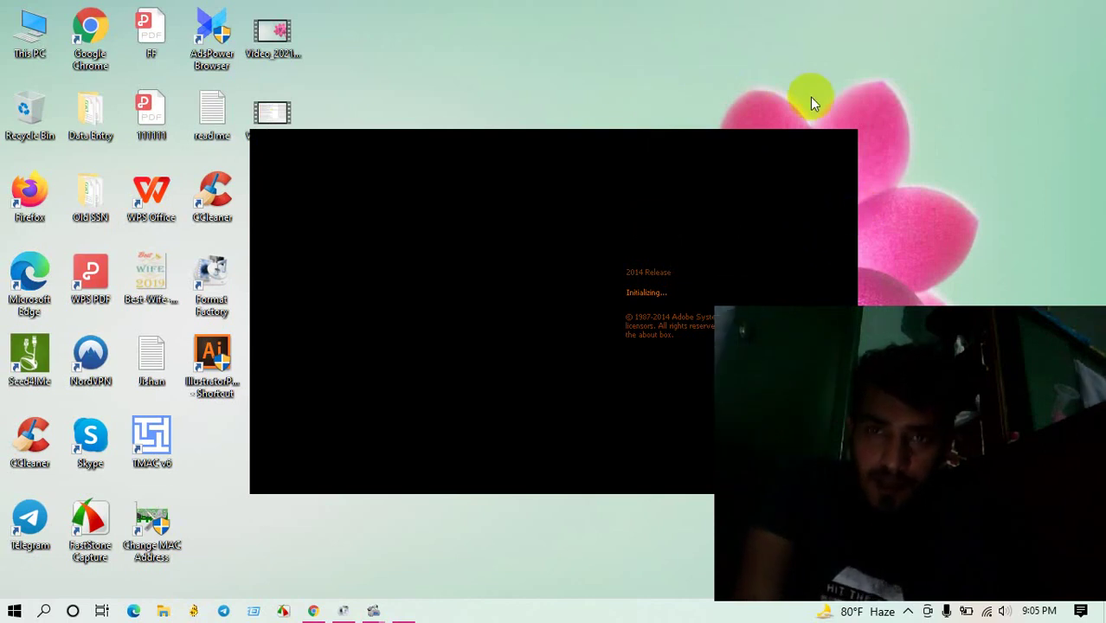
right_click(628, 12)
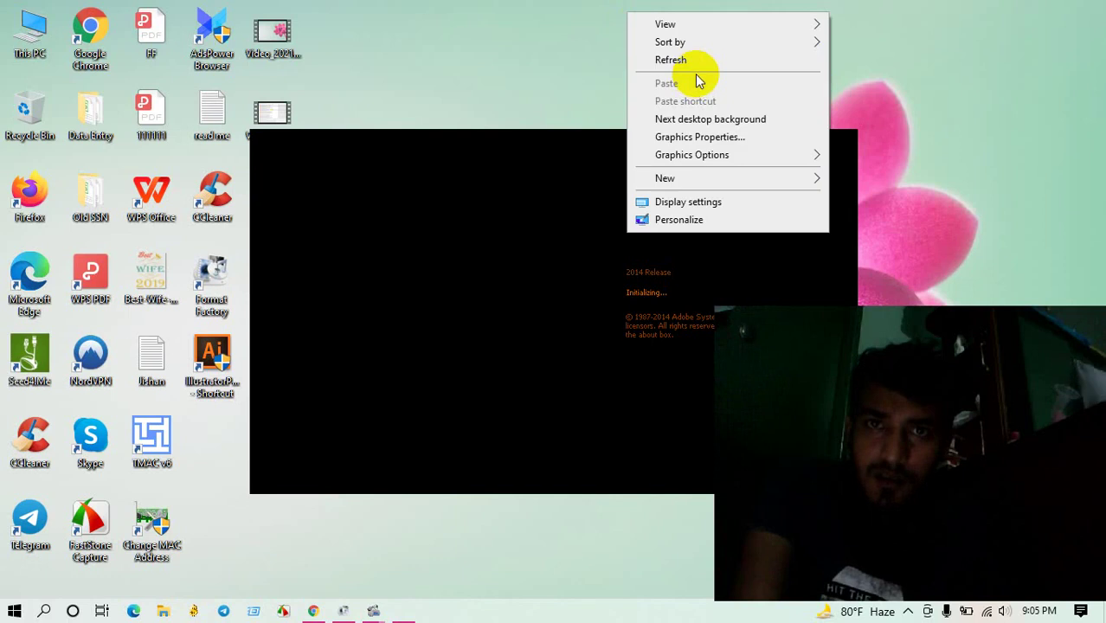
left_click(689, 60)
right_click(690, 59)
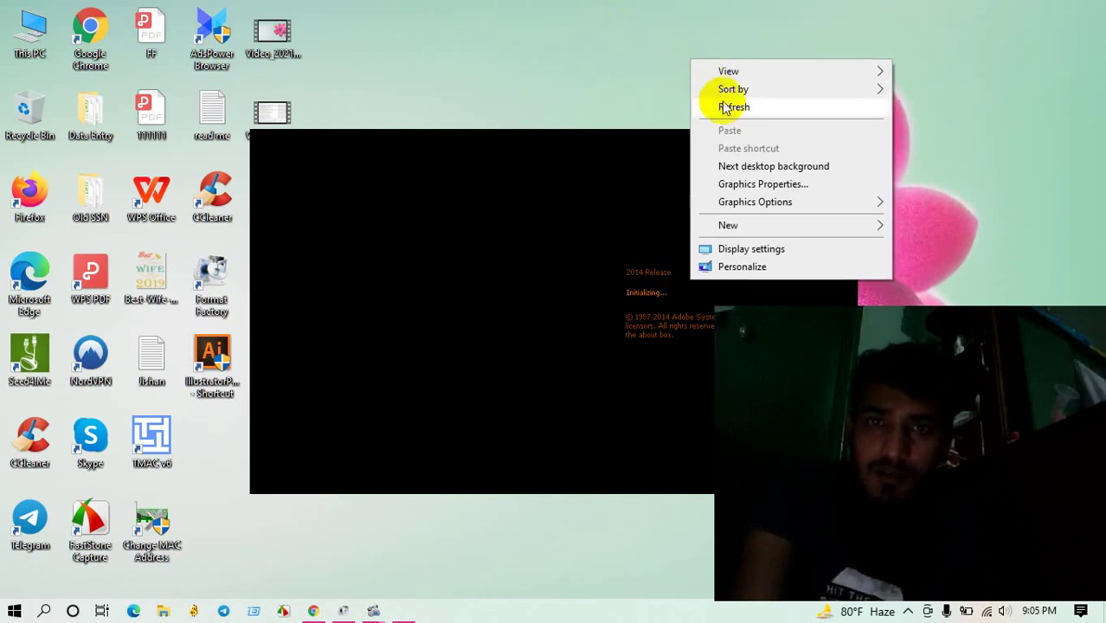
left_click(725, 107)
right_click(690, 59)
left_click(723, 106)
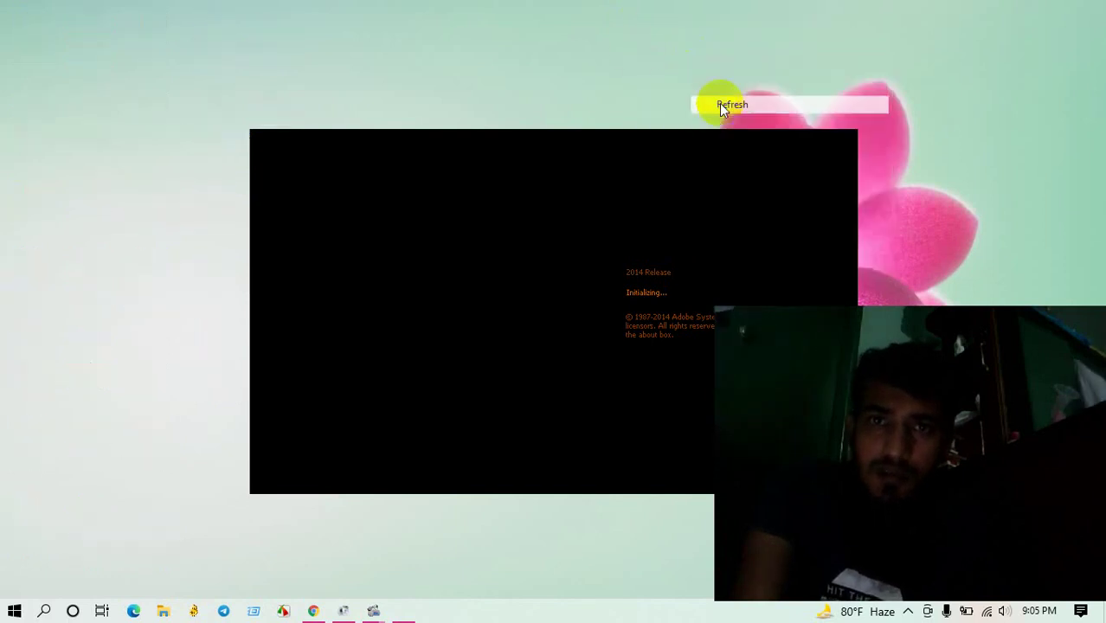
right_click(612, 41)
left_click(681, 100)
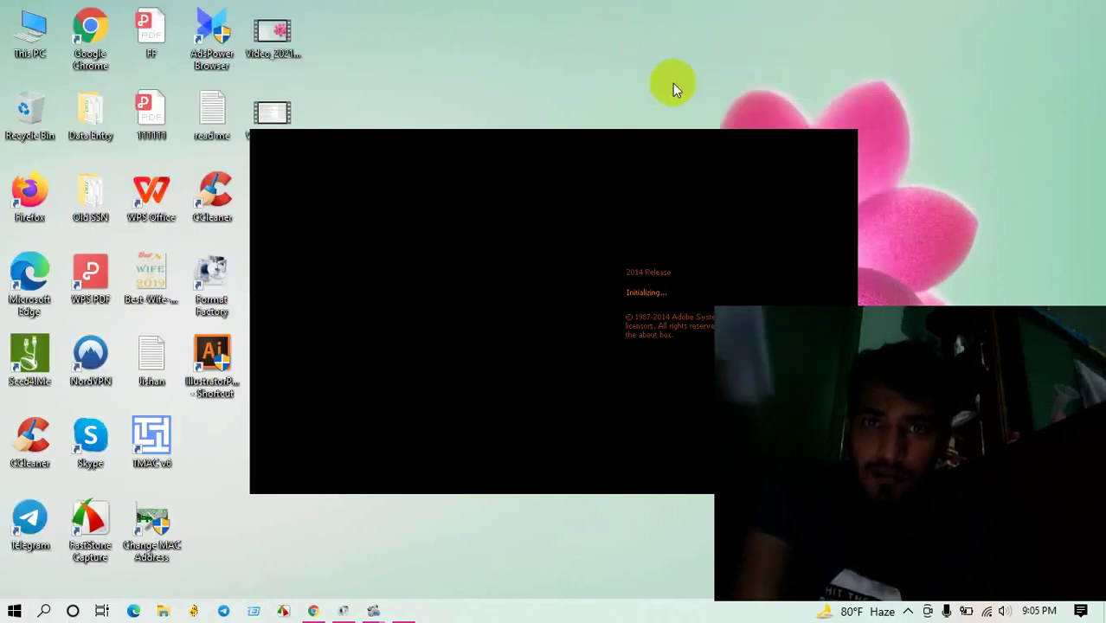
right_click(650, 55)
left_click(681, 102)
right_click(635, 54)
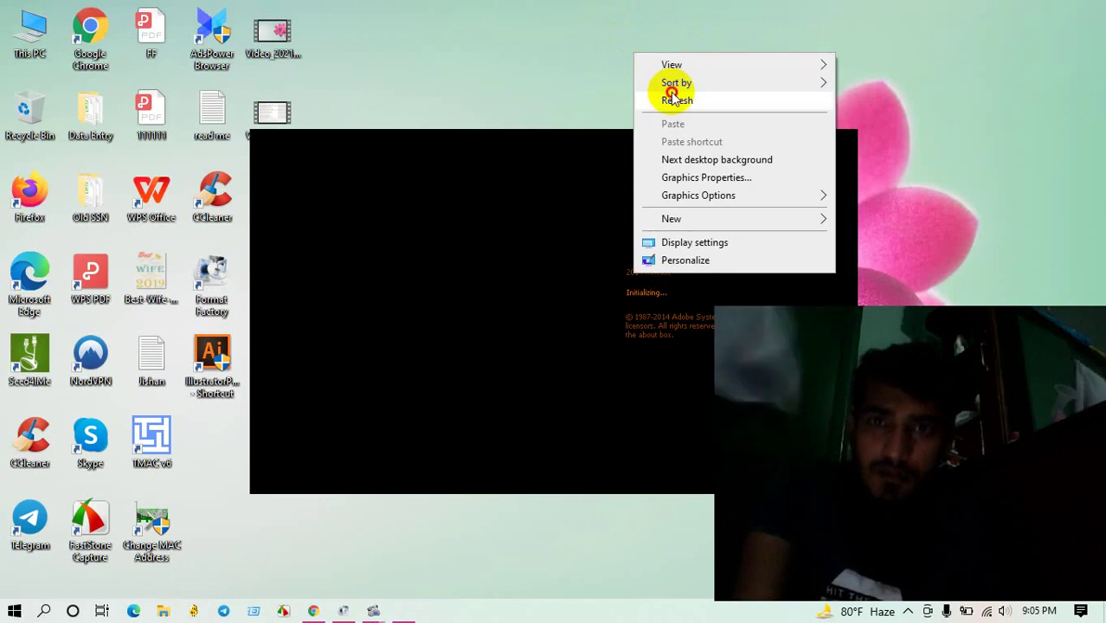
left_click(673, 100)
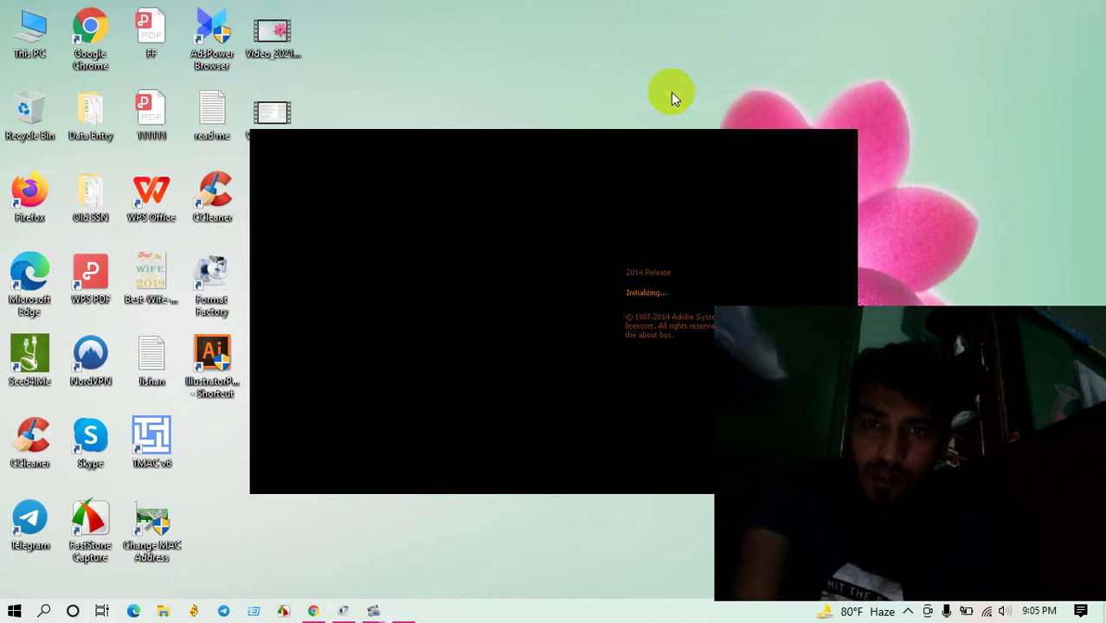
right_click(514, 5)
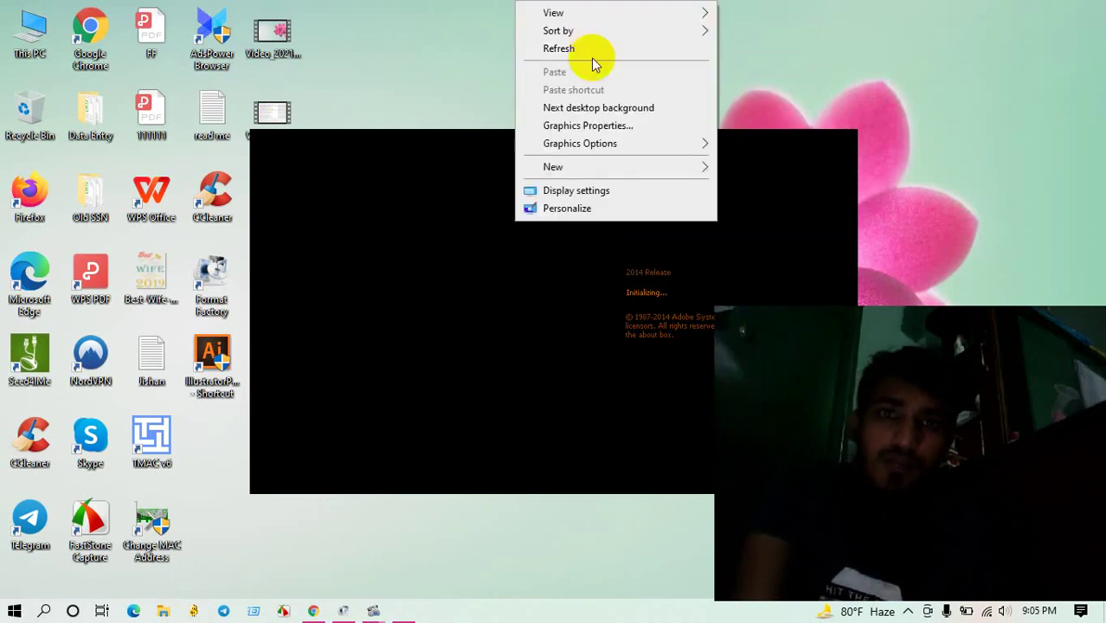
left_click(578, 48)
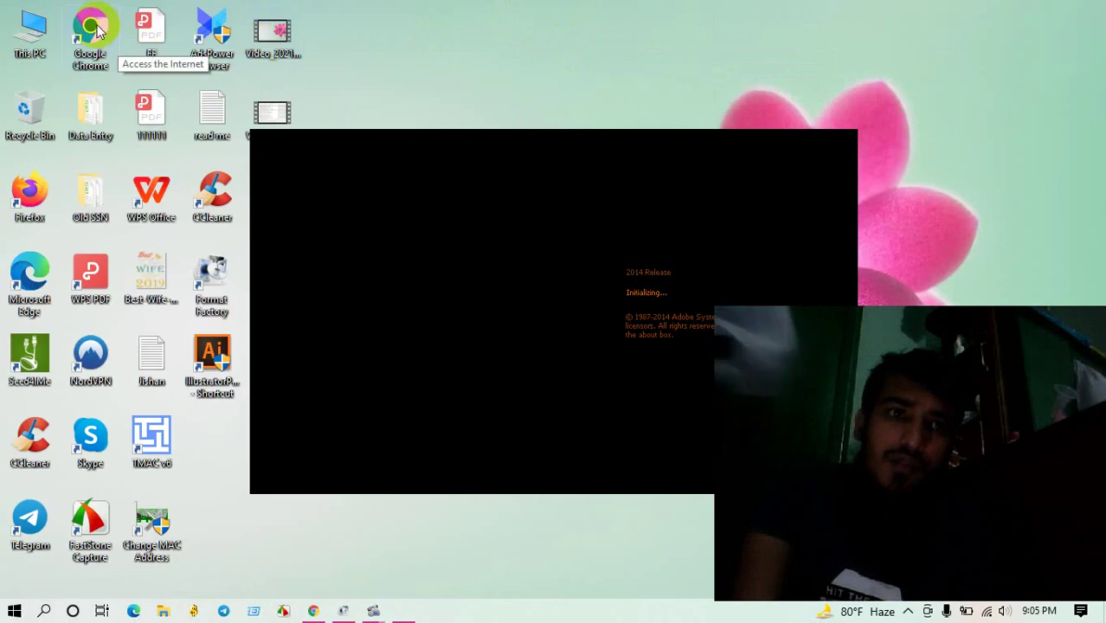
Step: Bring the Chrome Meet window forward and open a blank New Tab beside it
left_click(313, 611)
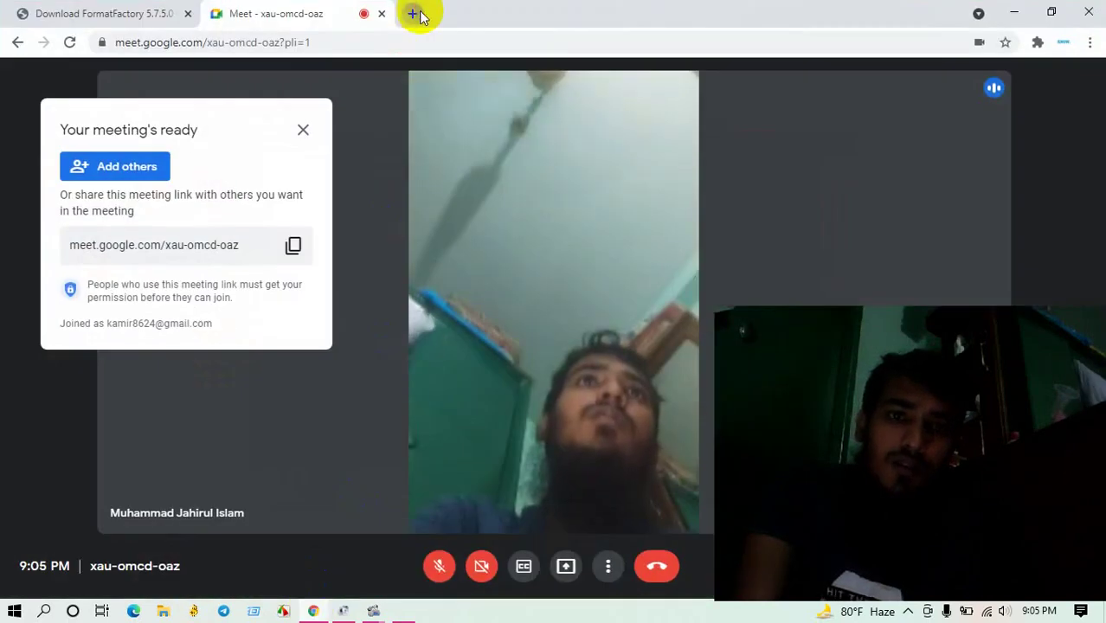
left_click(414, 14)
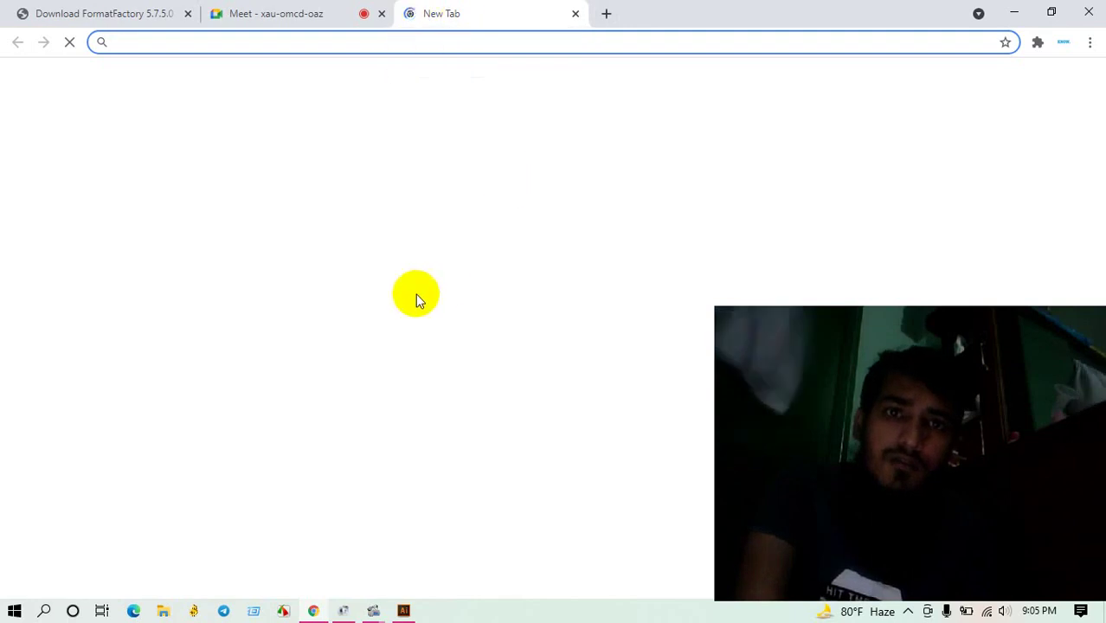
Step: Search Google for 'march by amazon.com' using the omnibox suggestion
left_click(384, 50)
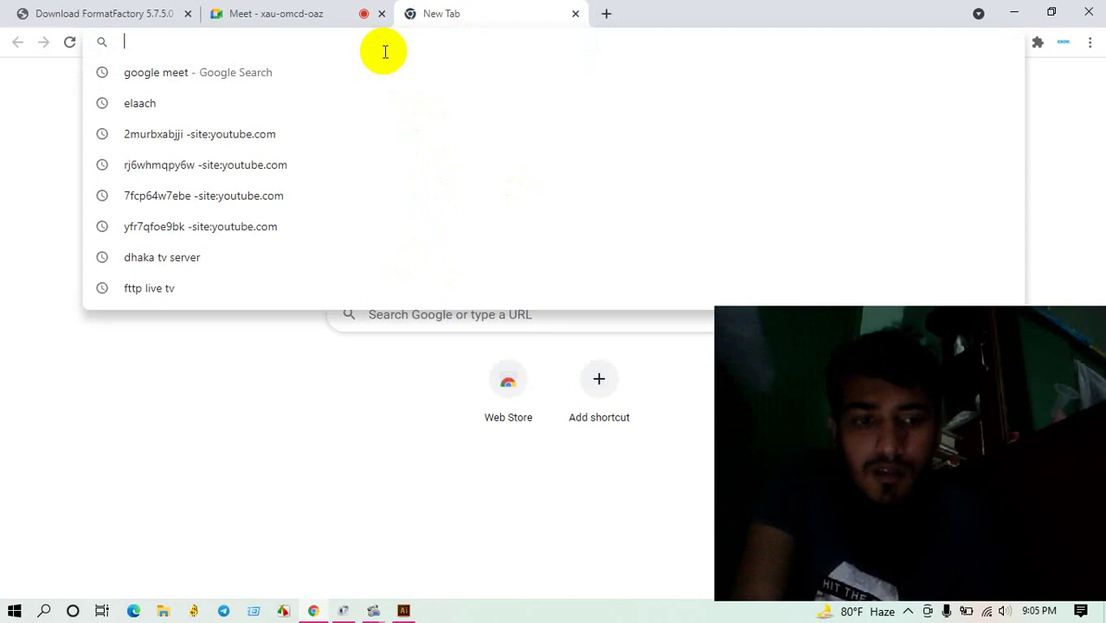
type("march")
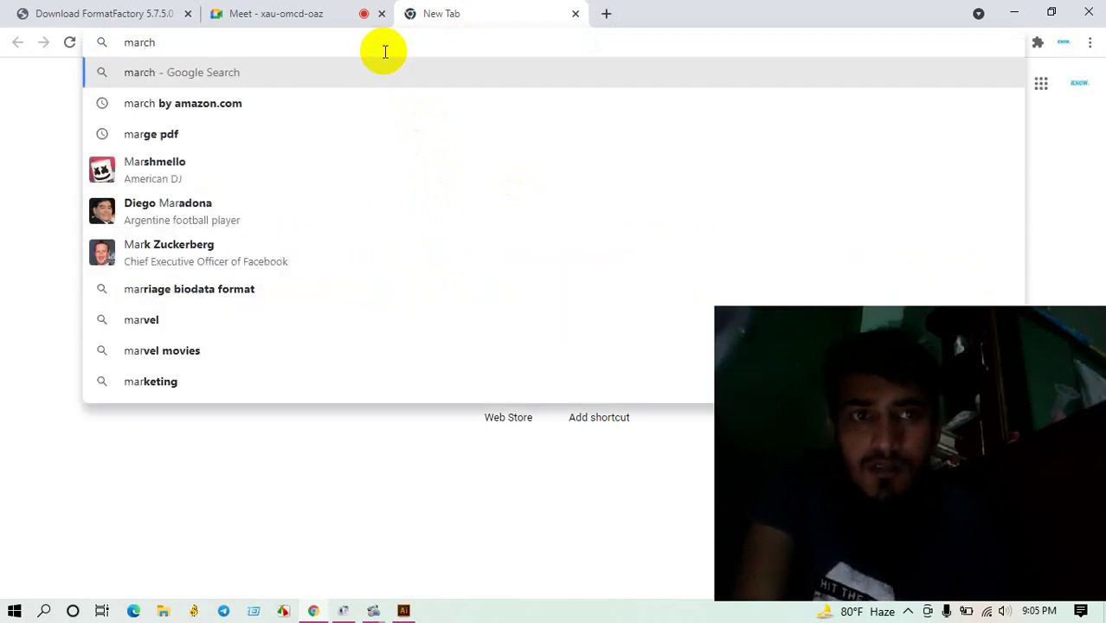
left_click(325, 106)
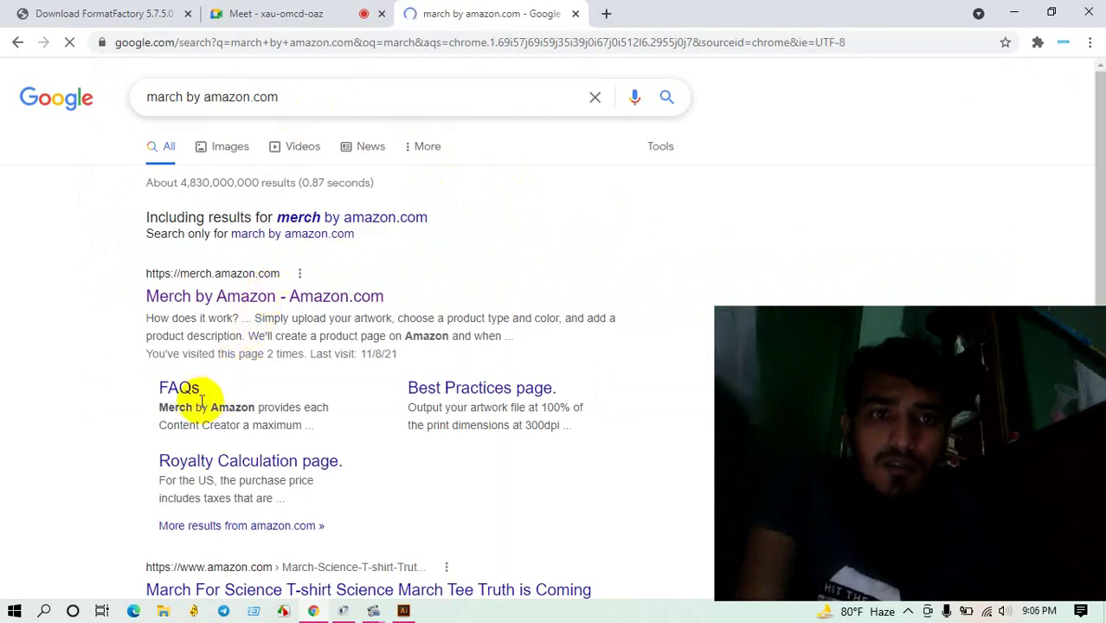
scroll(336, 405, "down", 2)
scroll(336, 405, "down", 3)
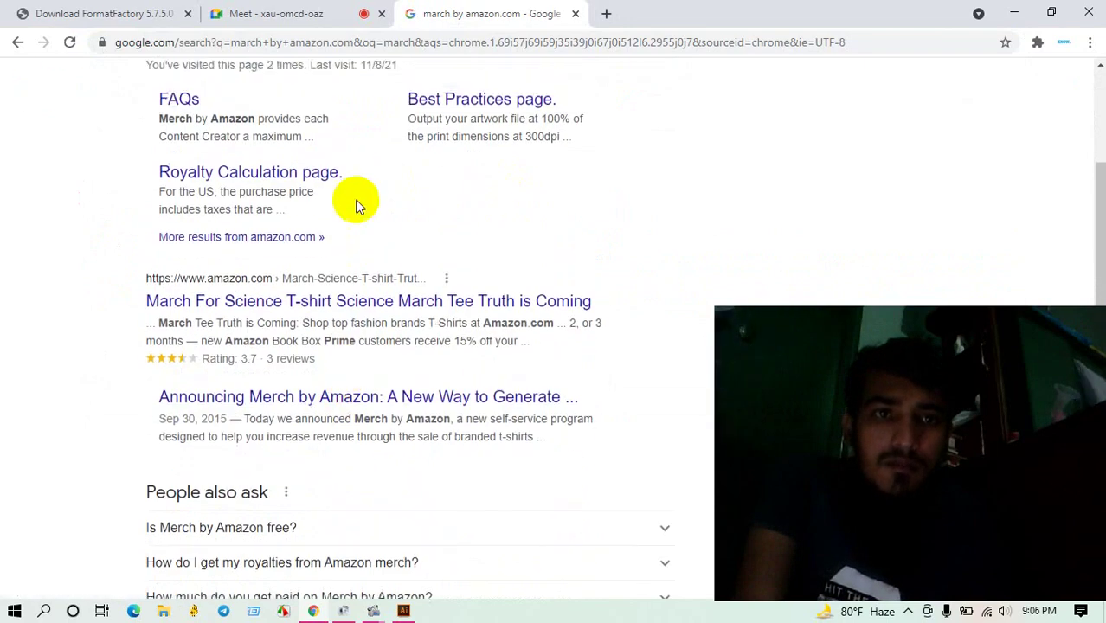
scroll(359, 203, "up", 5)
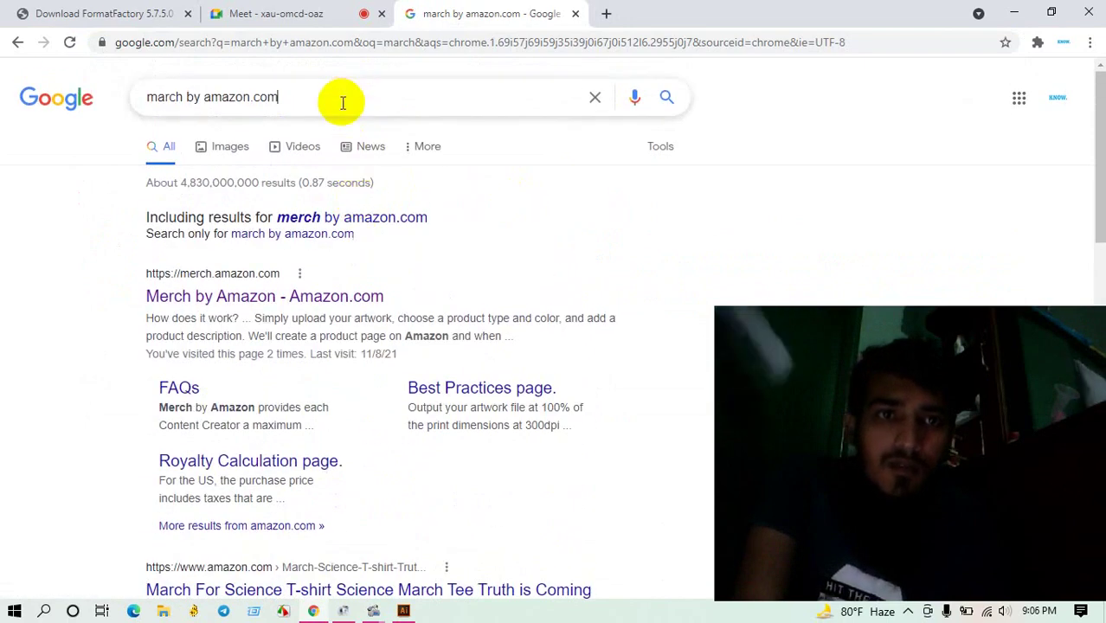
Step: Trim '.com' so the search box reads 'march by amazon'
triple_click(156, 98)
left_click(398, 108)
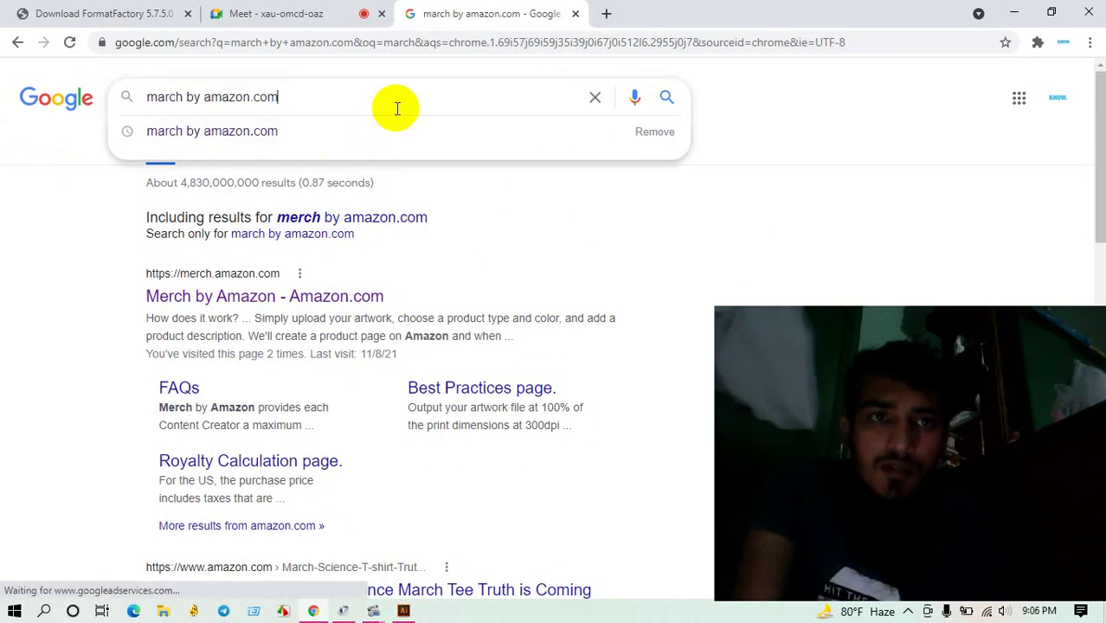
left_click_drag(395, 107, 29, 117)
left_click(331, 96)
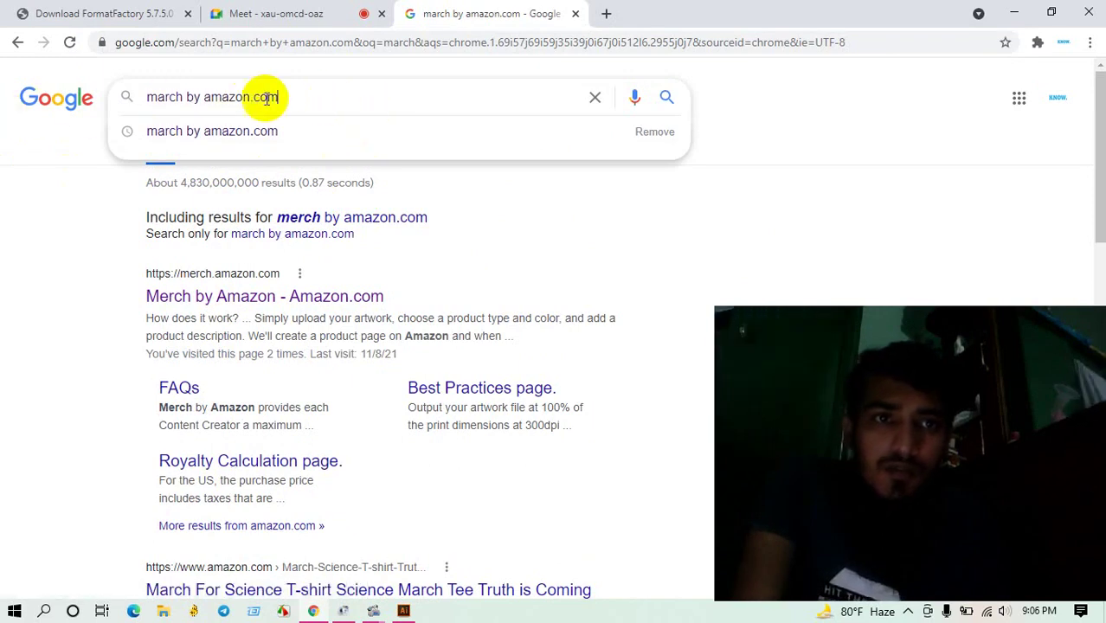
left_click_drag(251, 97, 345, 98)
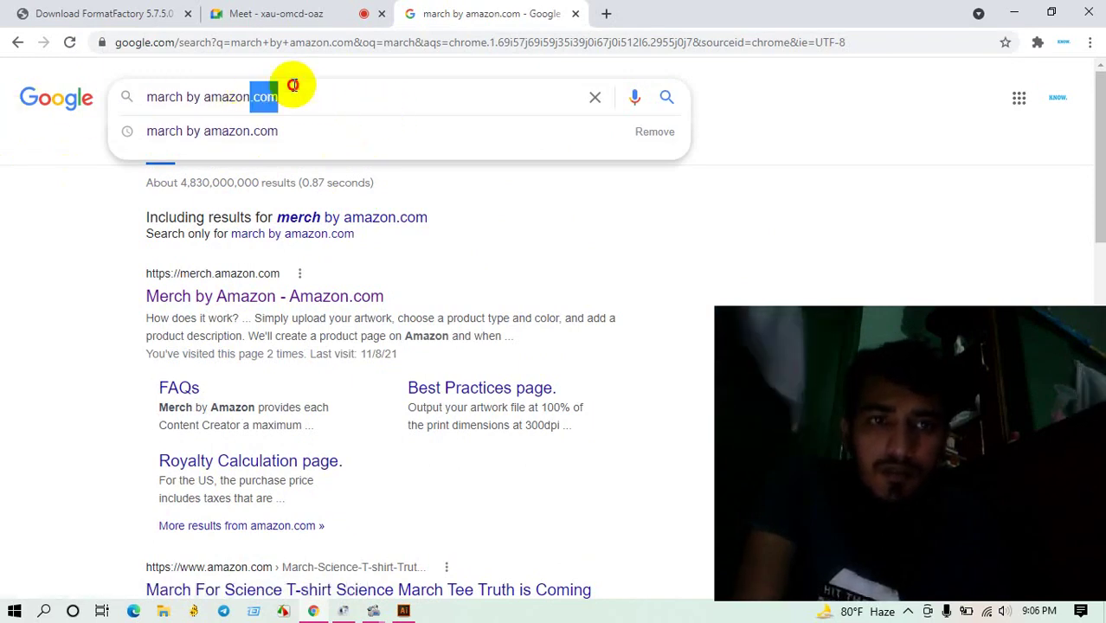
key("BackSpace")
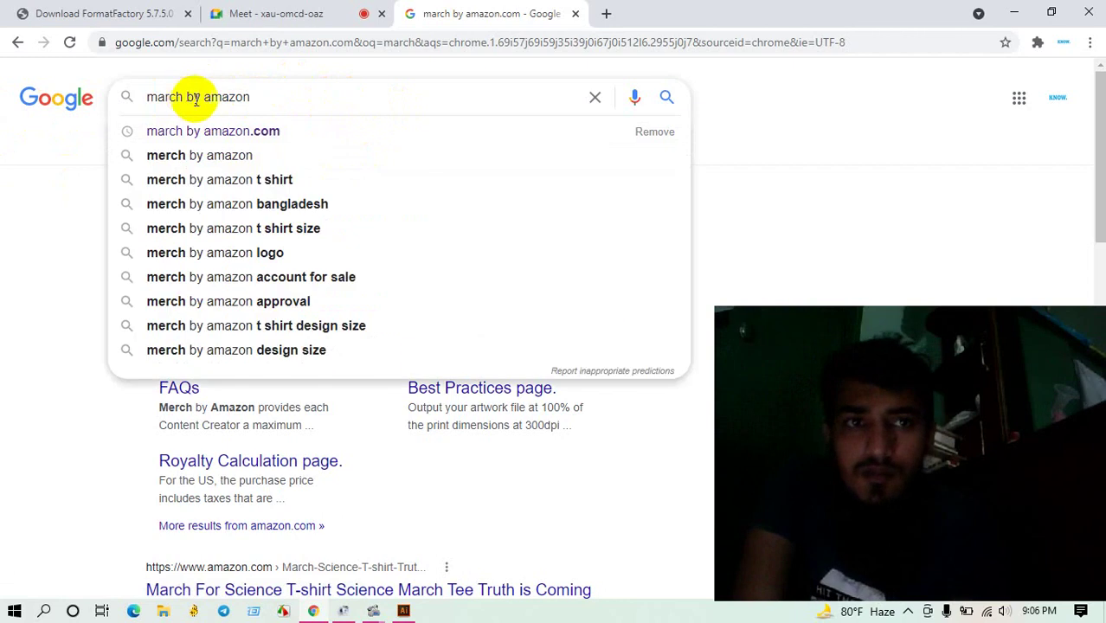
Step: Replace the query with 'google treds' and run the 'google trends' suggestion
triple_click(201, 99)
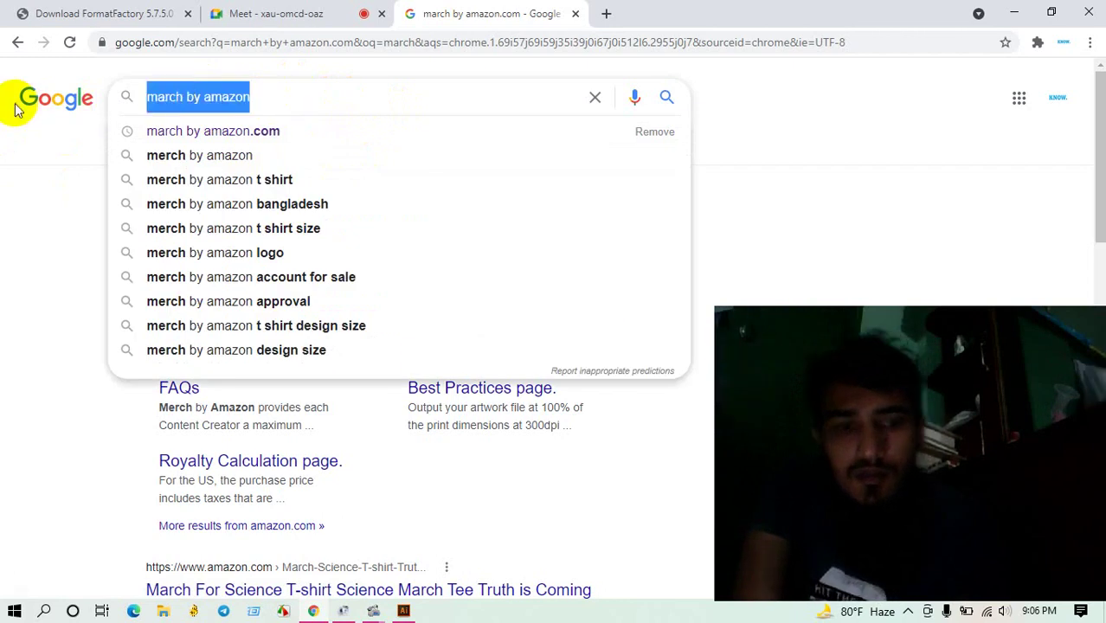
type("googl")
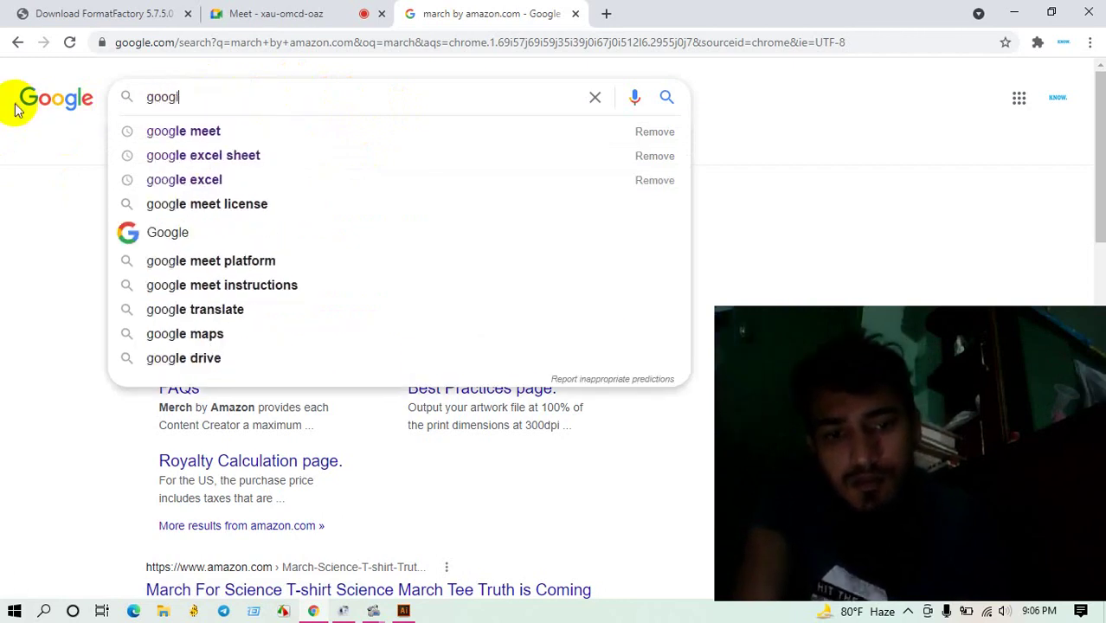
type("e tre")
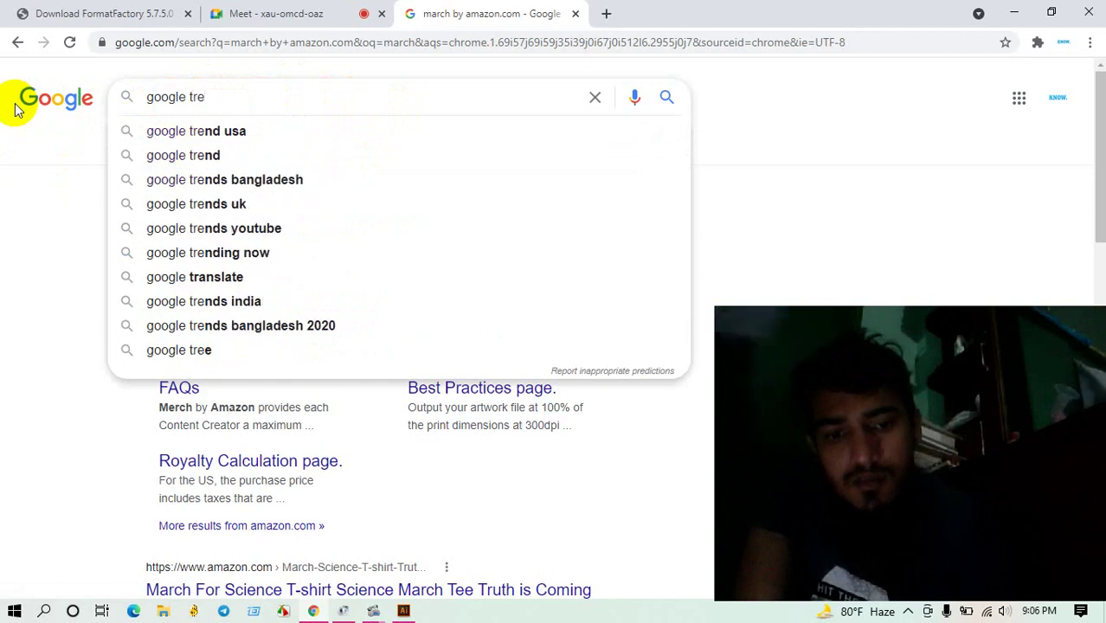
type("ds")
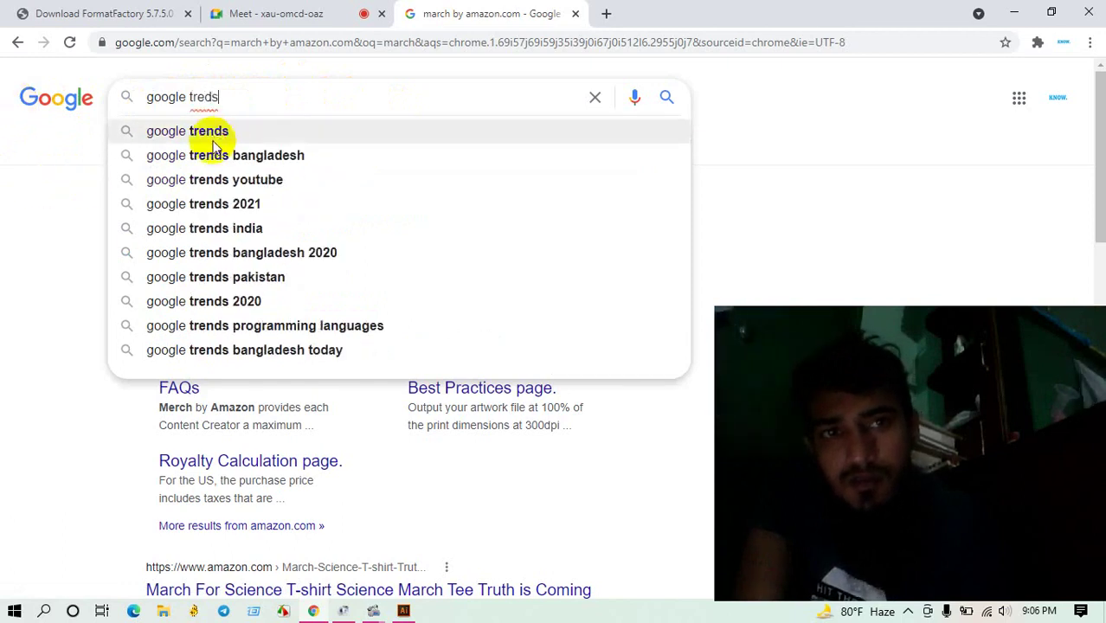
left_click(215, 135)
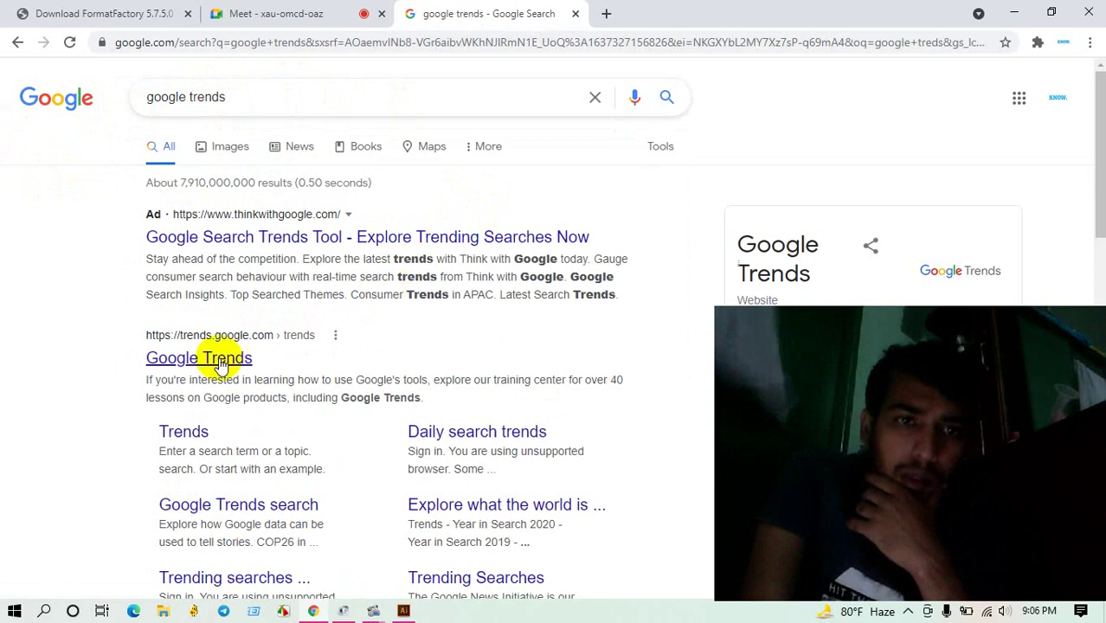
Step: Open the Google Trends home page for Bangladesh and scroll to the example comparisons
left_click(221, 360)
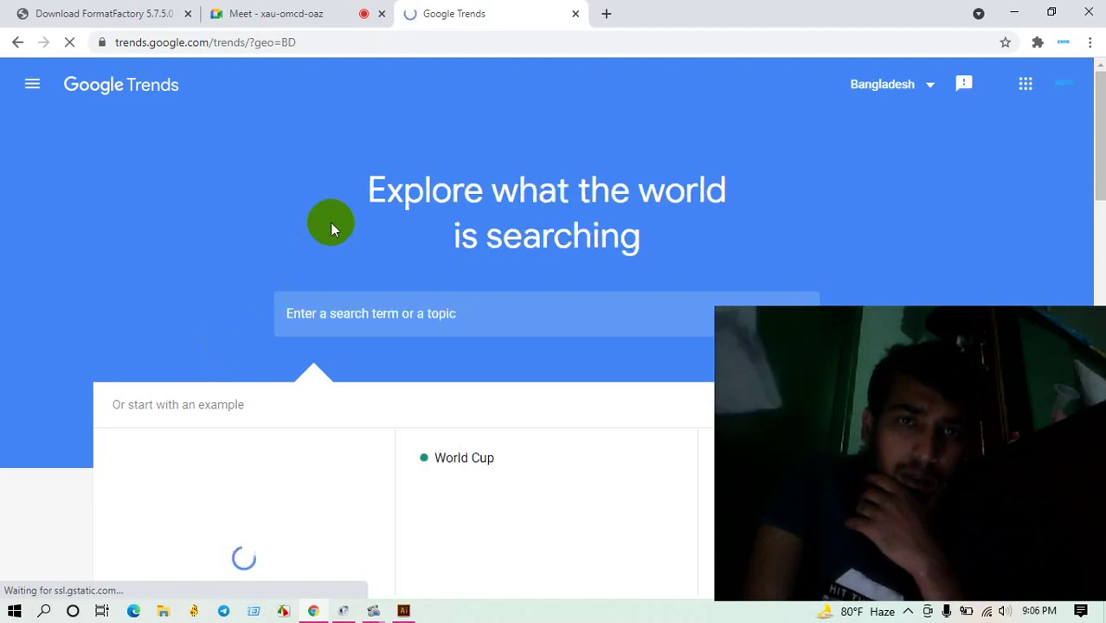
scroll(333, 212, "down", 1)
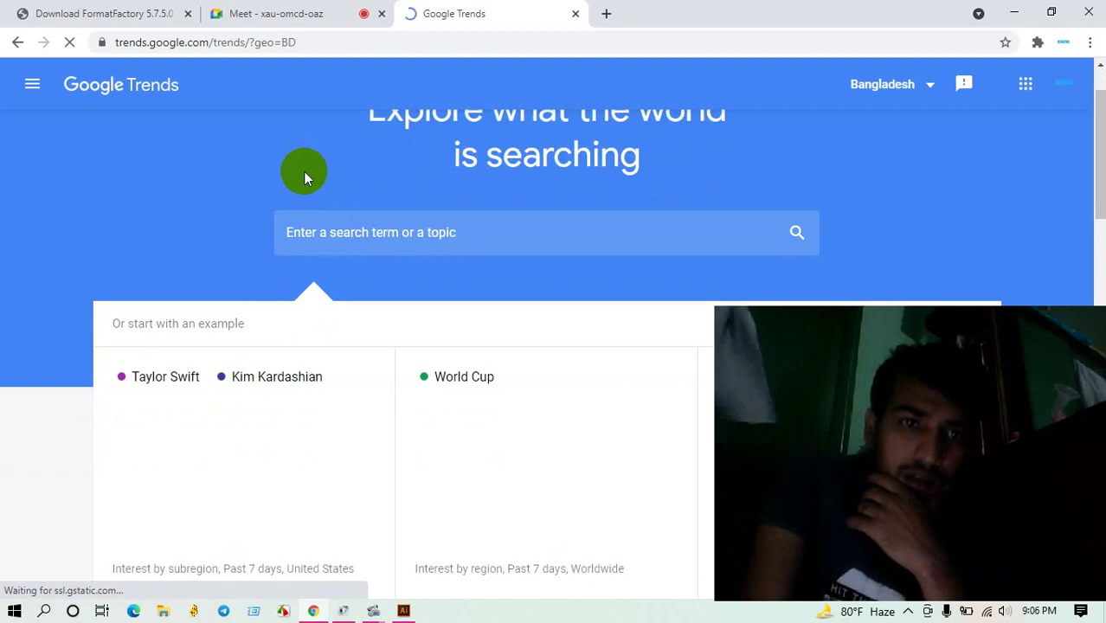
scroll(303, 171, "down", 1)
scroll(303, 171, "down", 2)
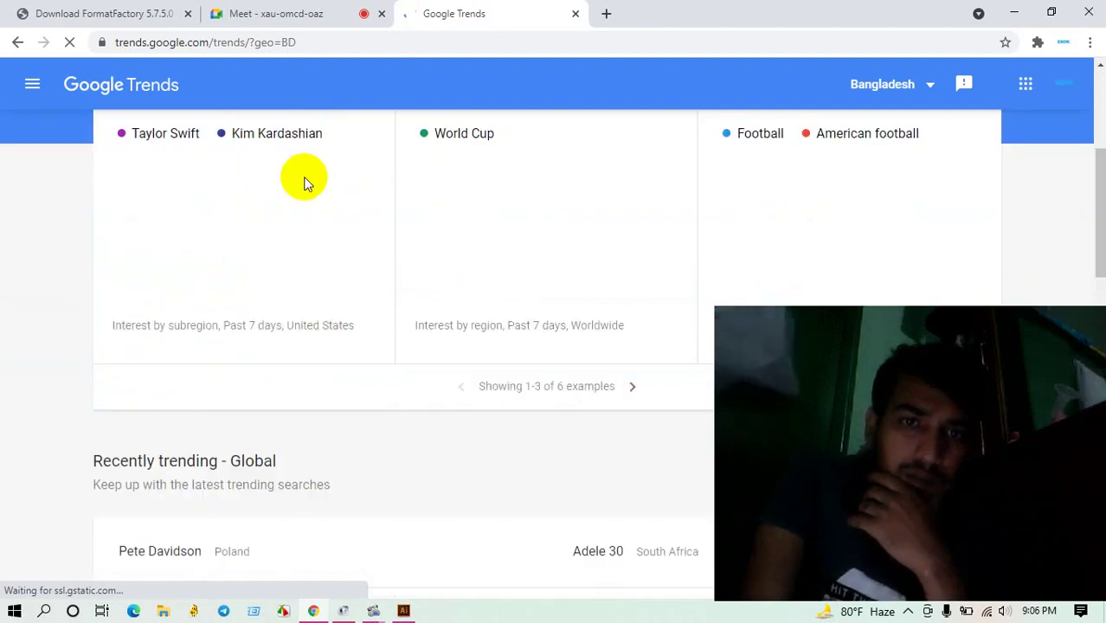
scroll(304, 182, "up", 1)
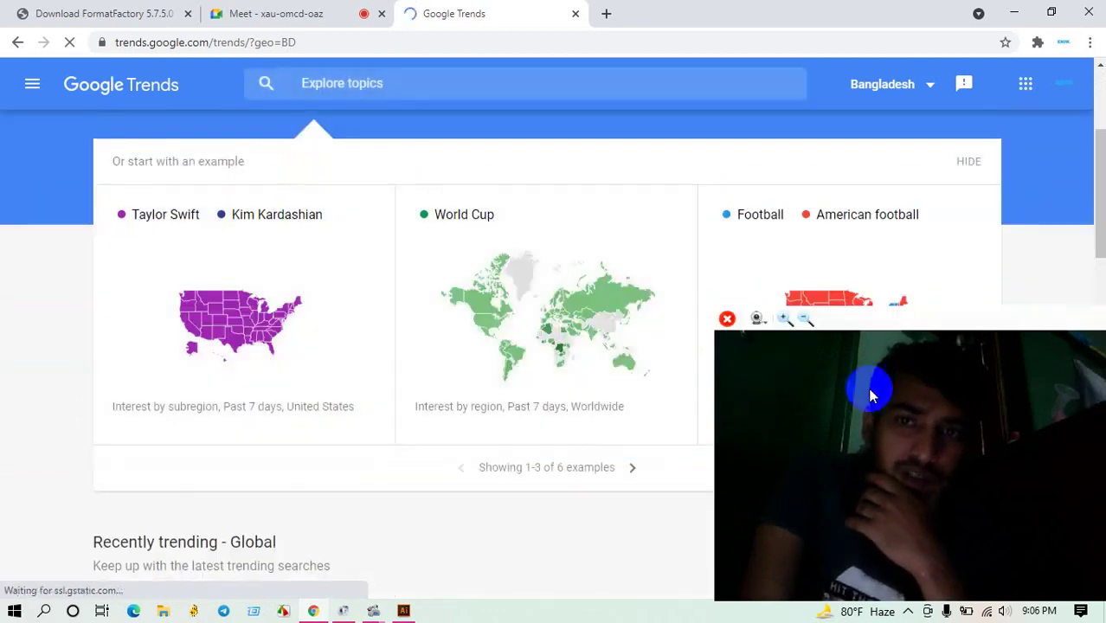
Step: Pick the Taylor Swift versus Kim Kardashian example comparison
left_click(807, 321)
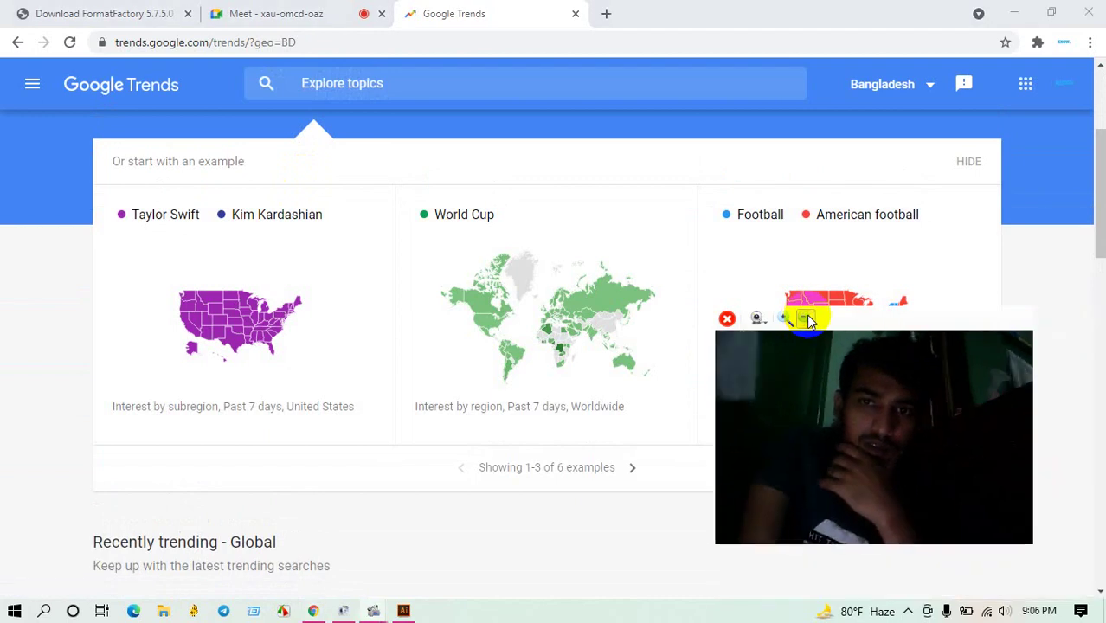
left_click_drag(858, 322, 931, 362)
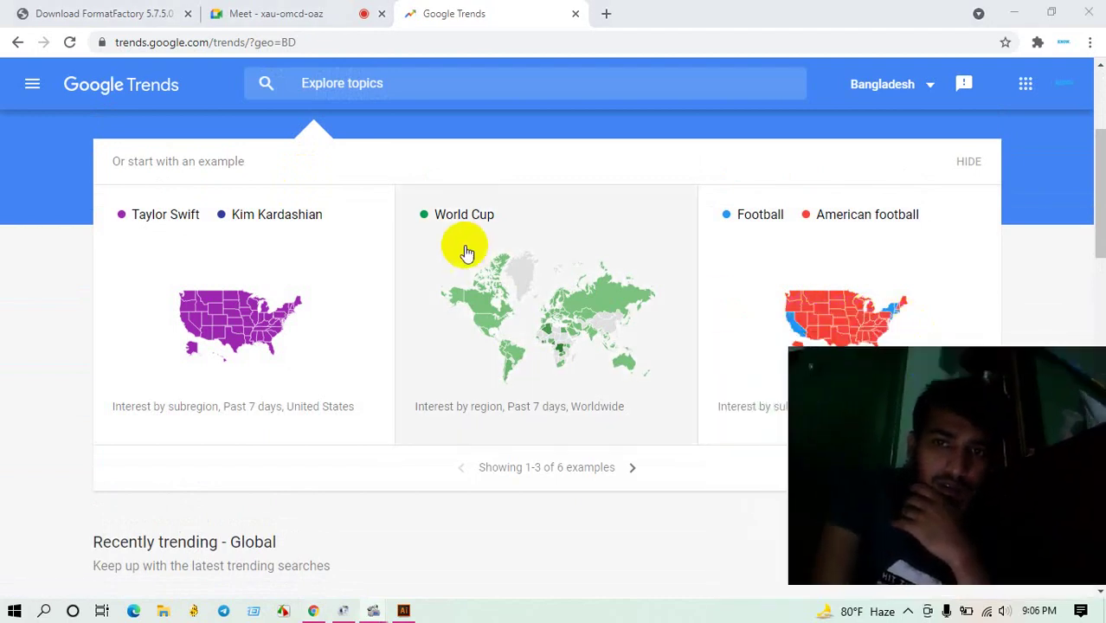
scroll(460, 248, "down", 1)
scroll(263, 370, "up", 1)
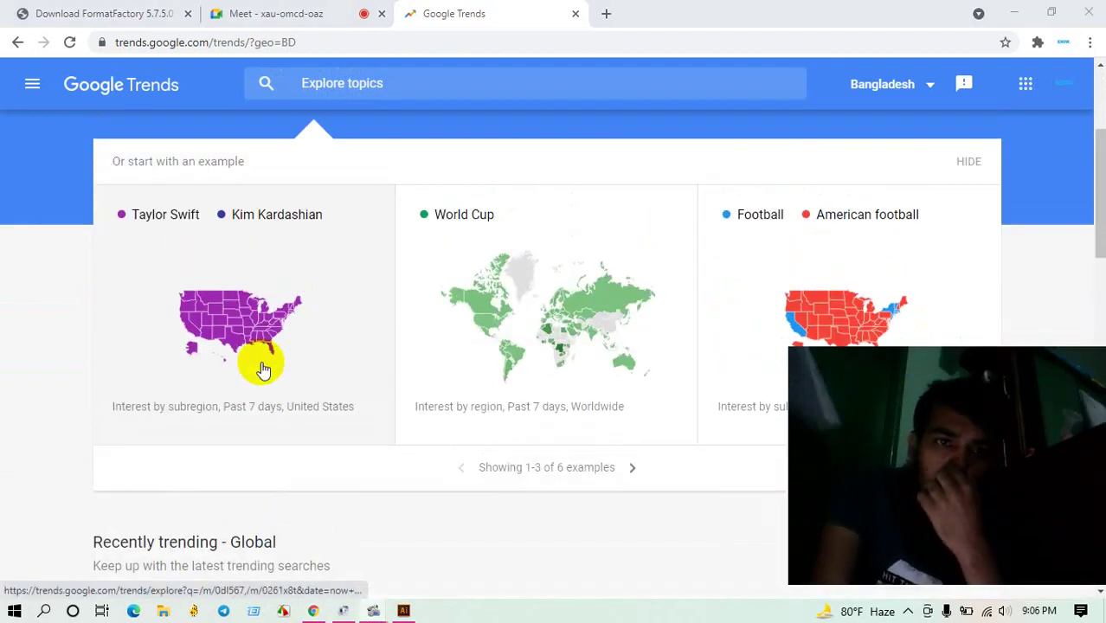
left_click(164, 222)
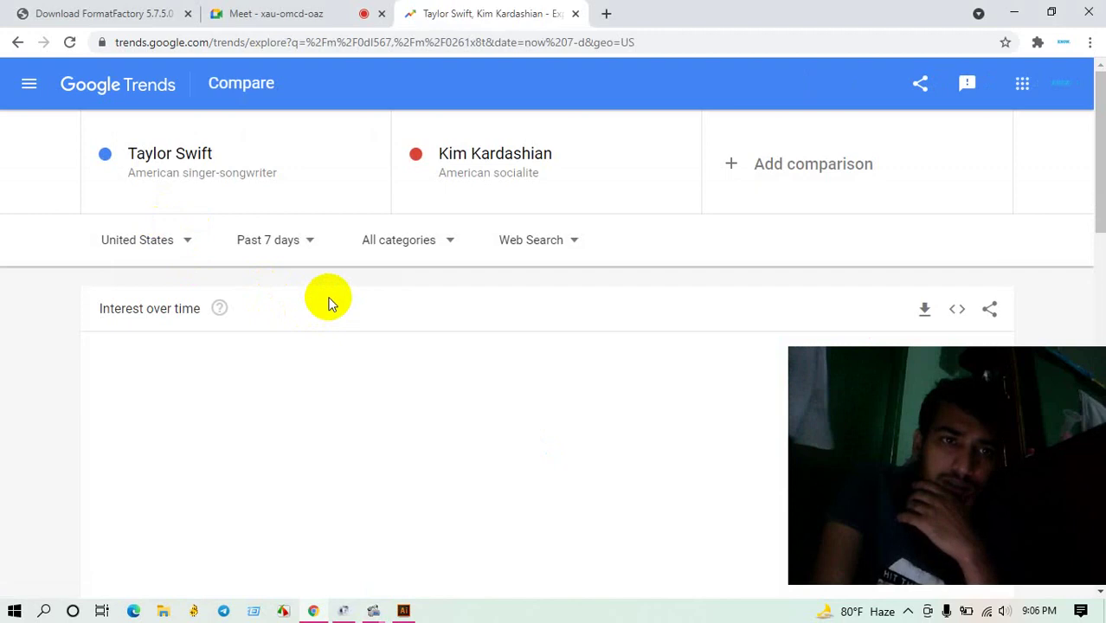
Step: Scroll the comparison down past Interest over time to the subregion maps and related queries
scroll(329, 303, "down", 1)
scroll(329, 305, "down", 2)
scroll(329, 311, "down", 3)
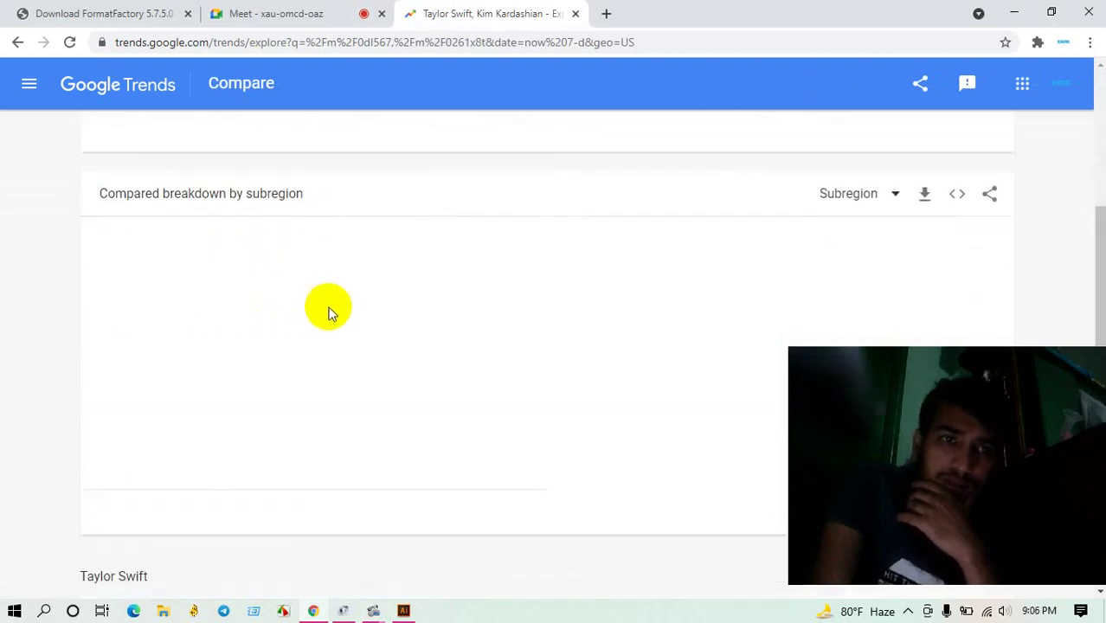
scroll(329, 310, "down", 2)
scroll(327, 313, "down", 2)
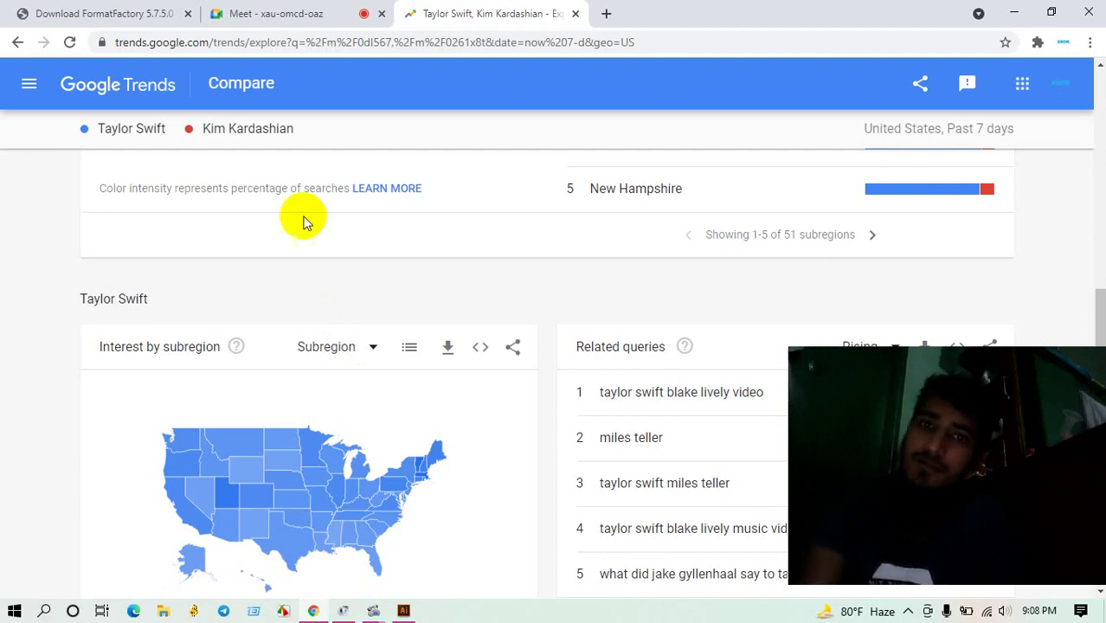
scroll(578, 274, "down", 2)
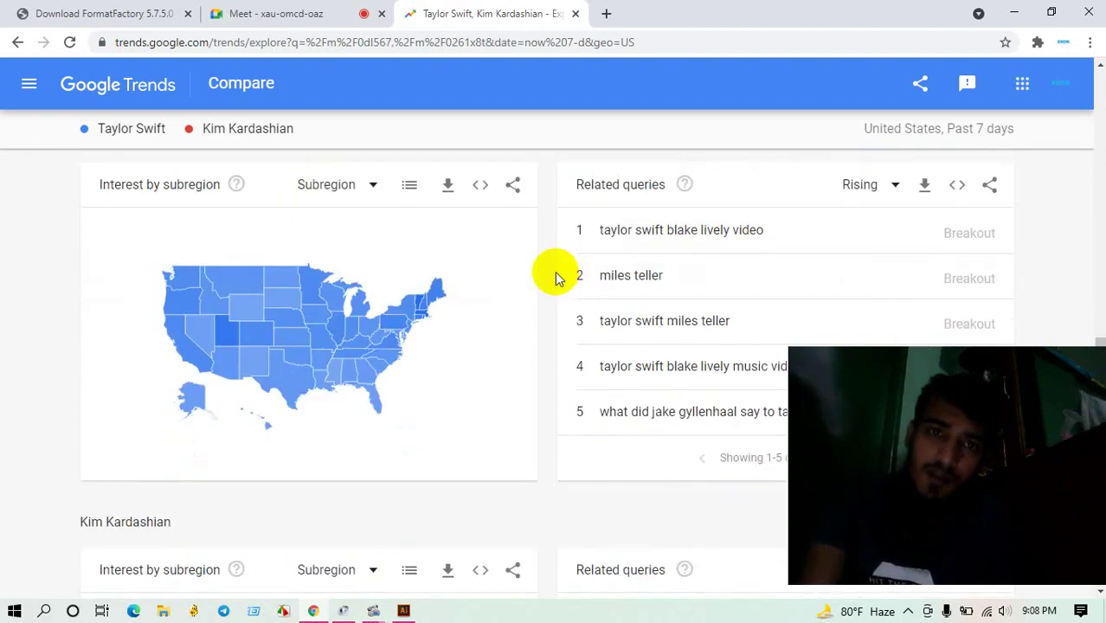
scroll(520, 311, "down", 2)
scroll(485, 353, "down", 1)
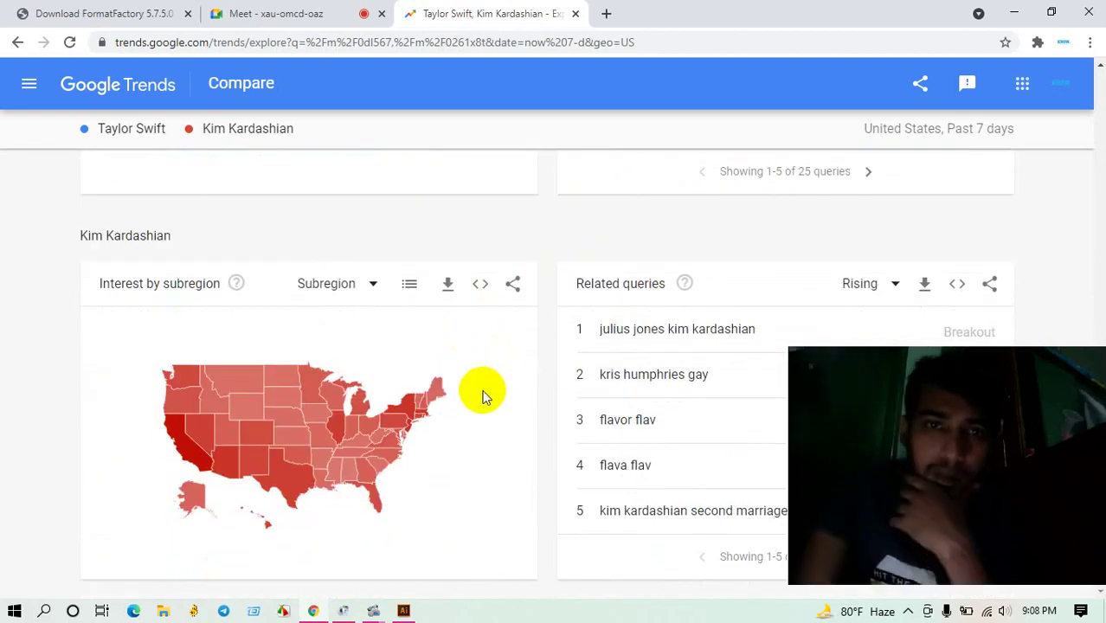
Step: Scroll back up to the Taylor Swift section and bring the loading Illustrator forward
scroll(483, 395, "up", 2)
scroll(482, 386, "up", 3)
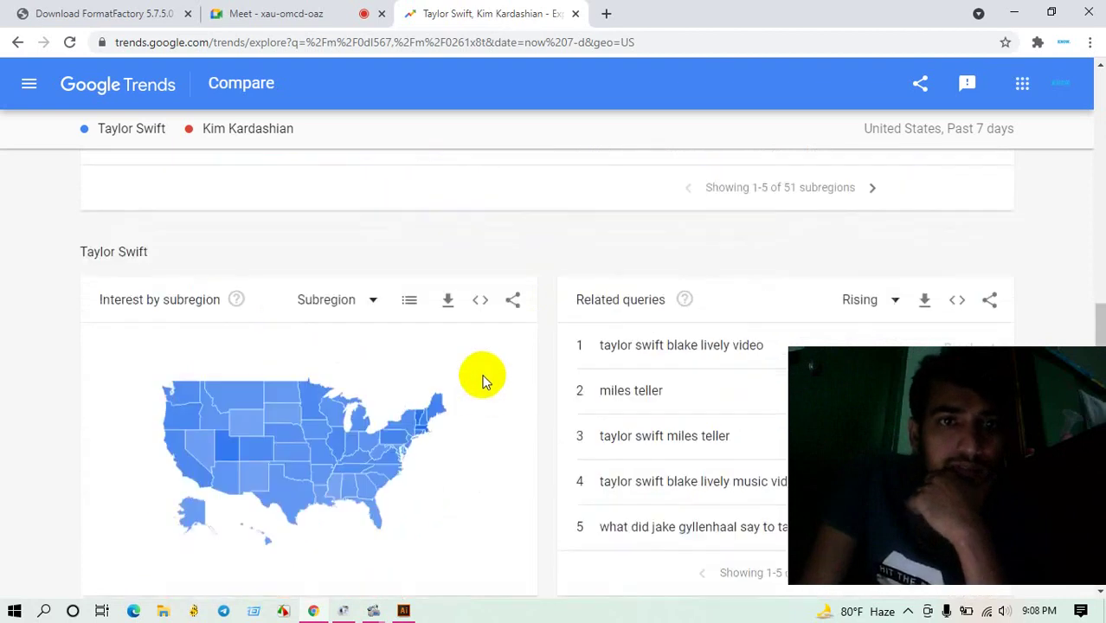
left_click(403, 612)
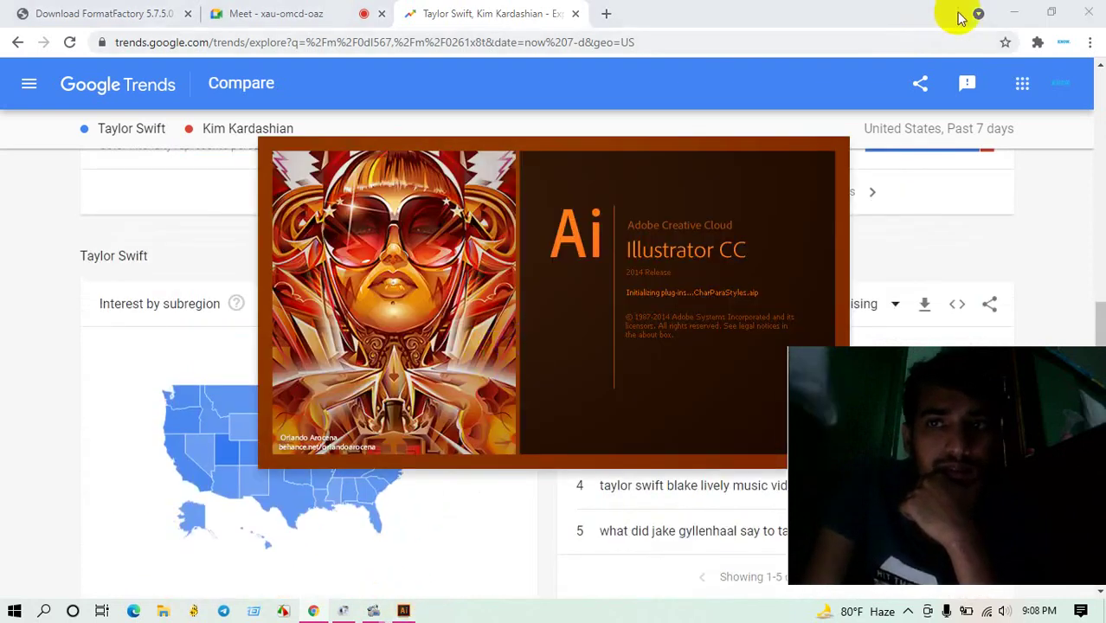
Step: Minimize Chrome and refresh the desktop four times while Illustrator's splash screen loads
left_click(1003, 15)
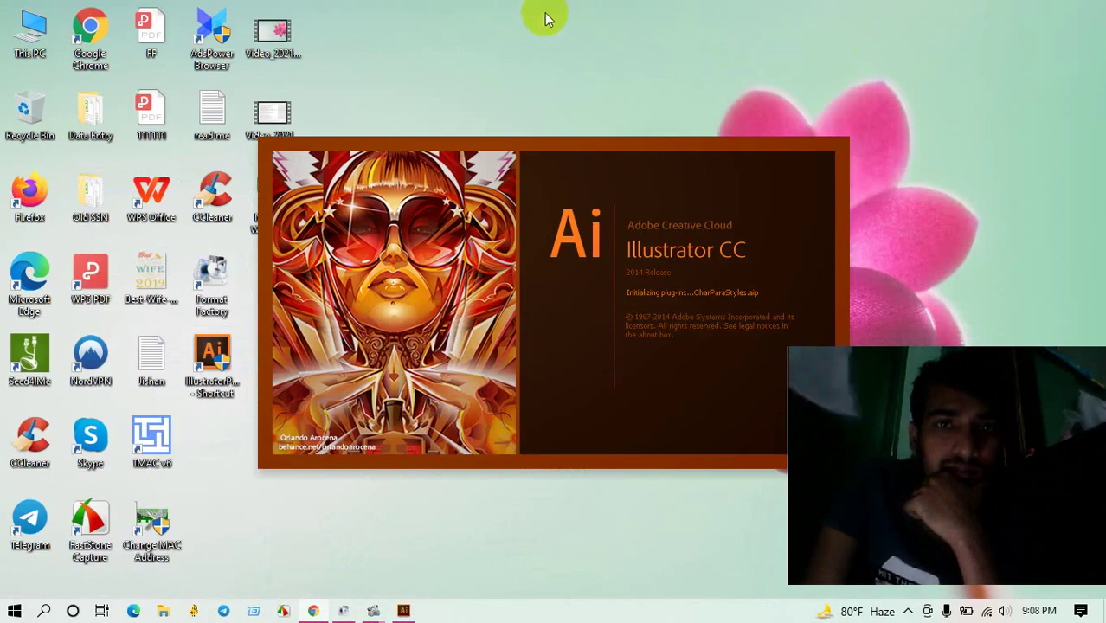
right_click(601, 61)
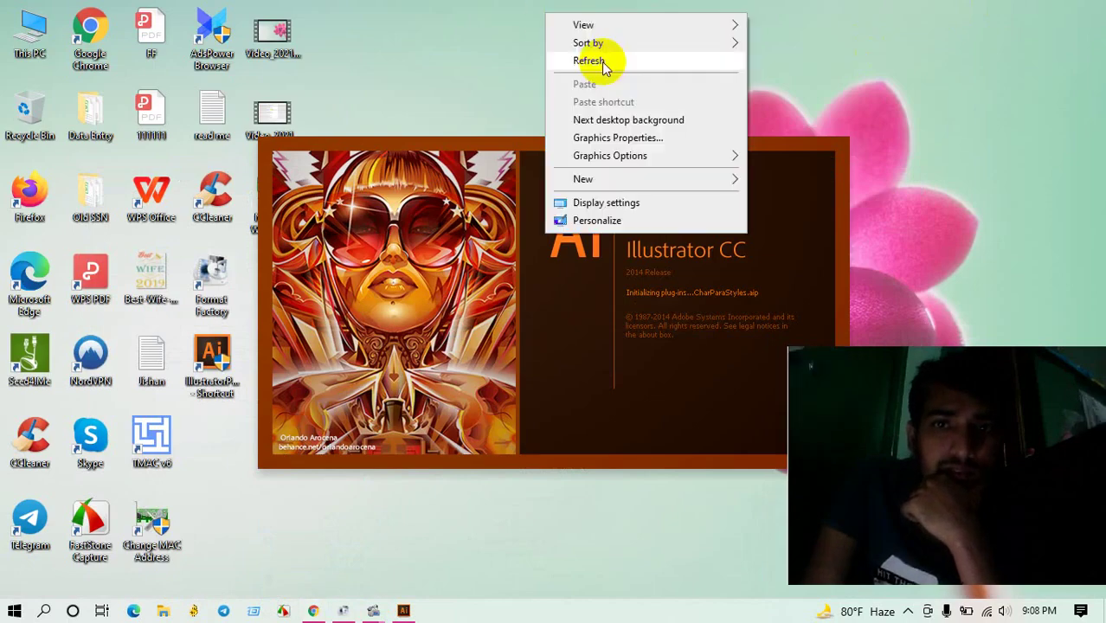
left_click(602, 61)
right_click(602, 59)
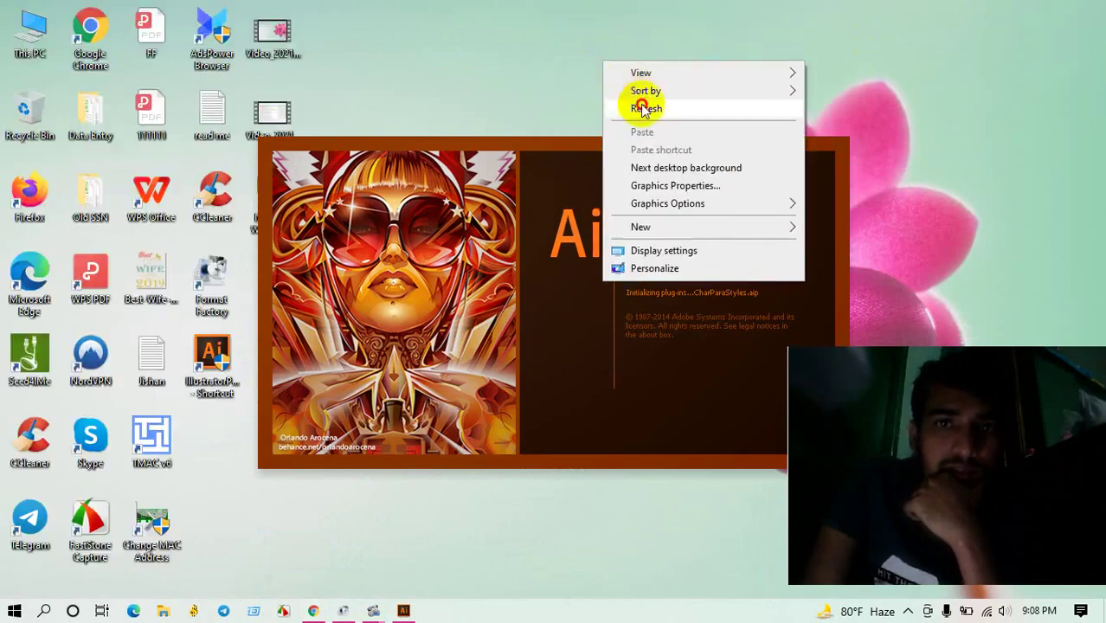
left_click(637, 107)
right_click(603, 58)
left_click(646, 106)
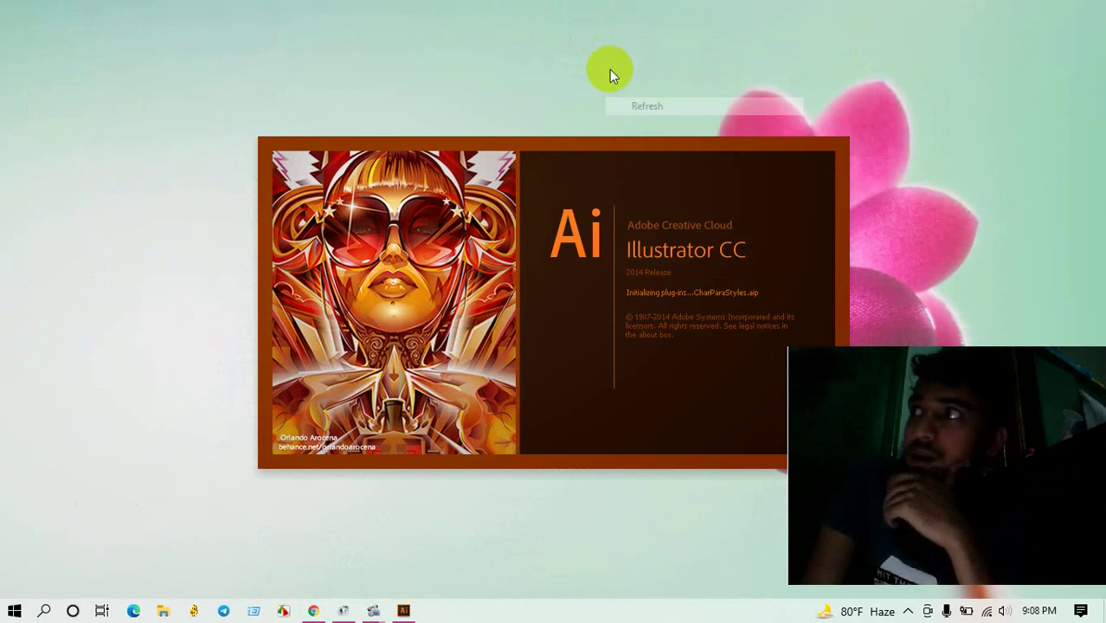
right_click(603, 47)
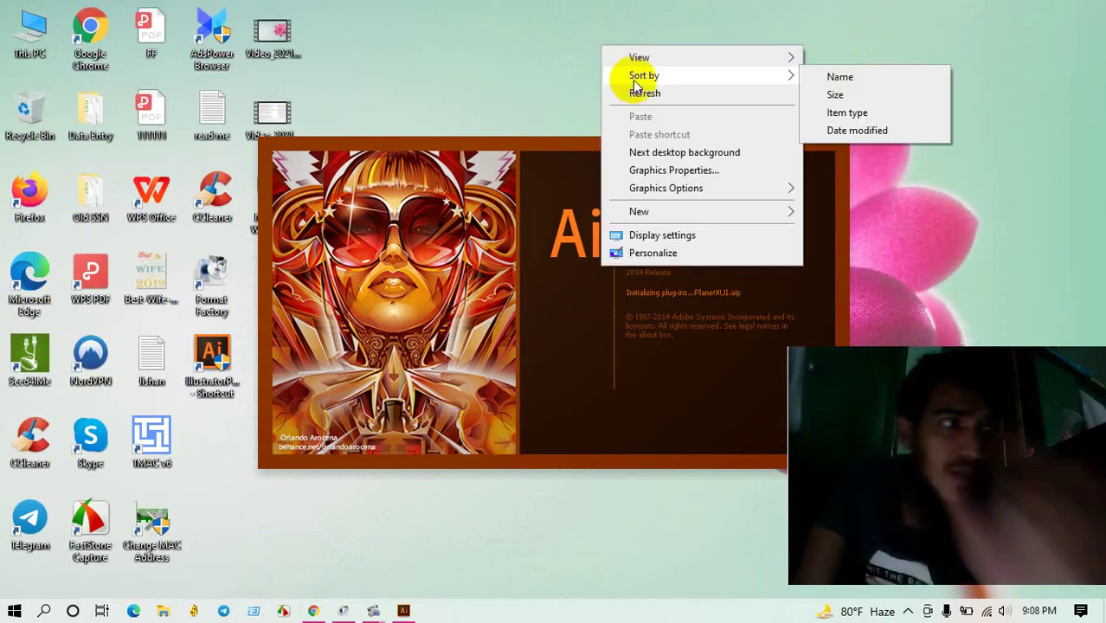
mouse_move(644, 76)
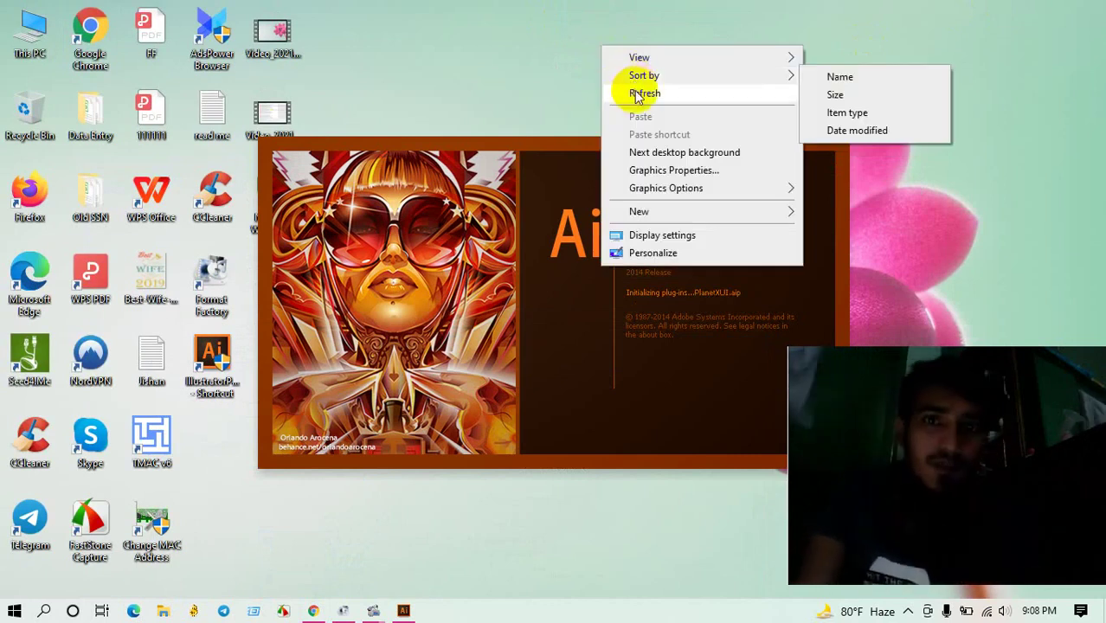
left_click(637, 92)
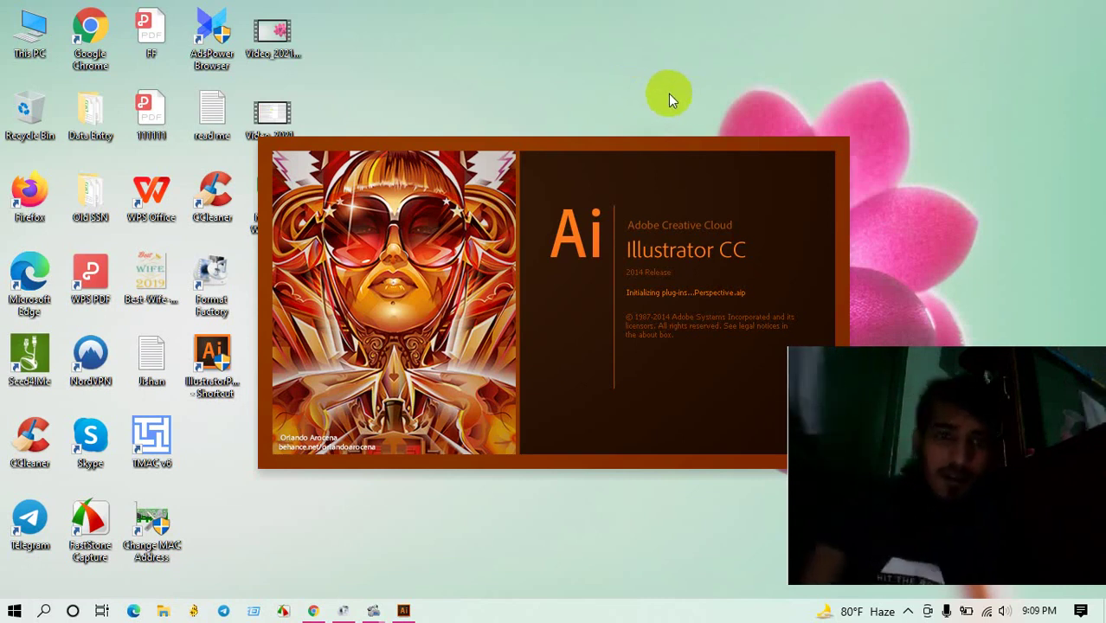
Step: Refresh the desktop nine more times until Illustrator CC 2014 opens its empty workspace
right_click(633, 79)
left_click(637, 79)
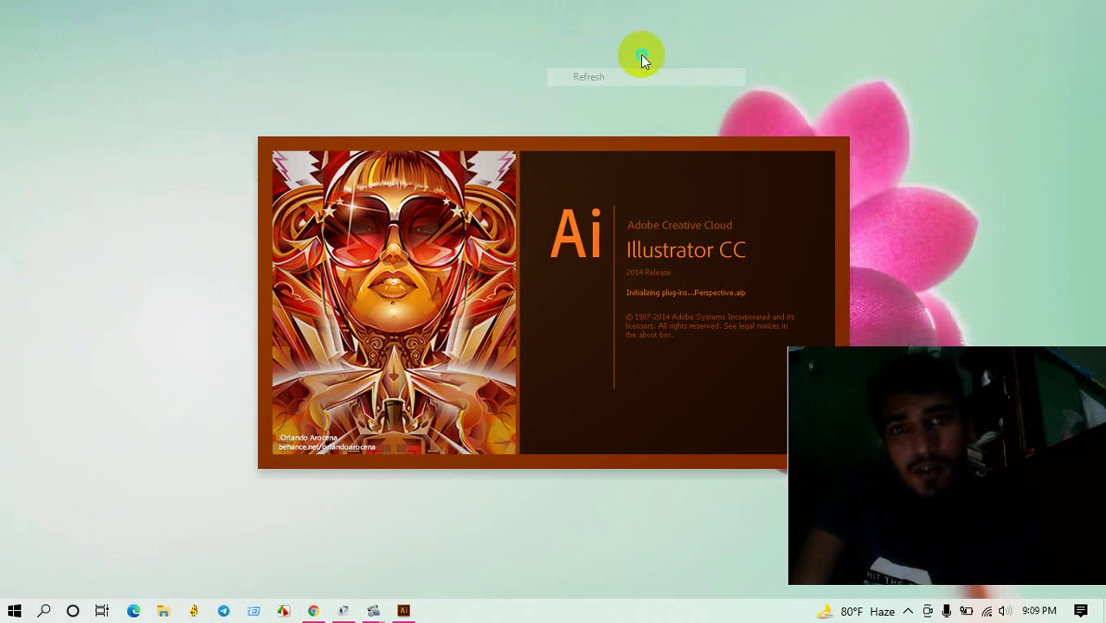
right_click(640, 55)
left_click(702, 108)
right_click(657, 71)
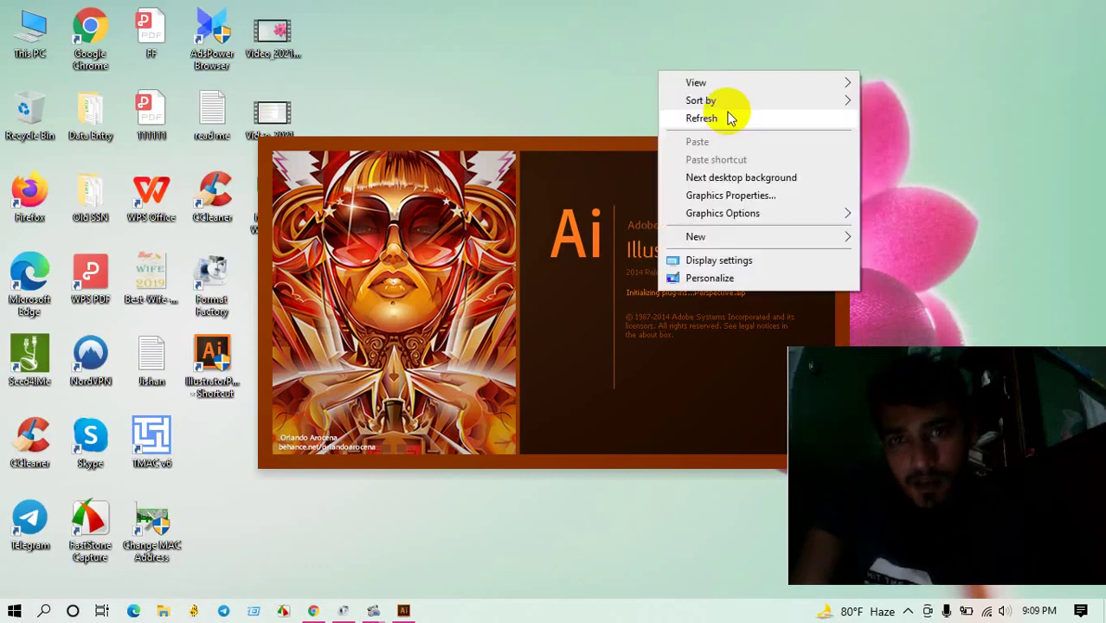
left_click(732, 115)
right_click(647, 46)
left_click(701, 93)
right_click(605, 33)
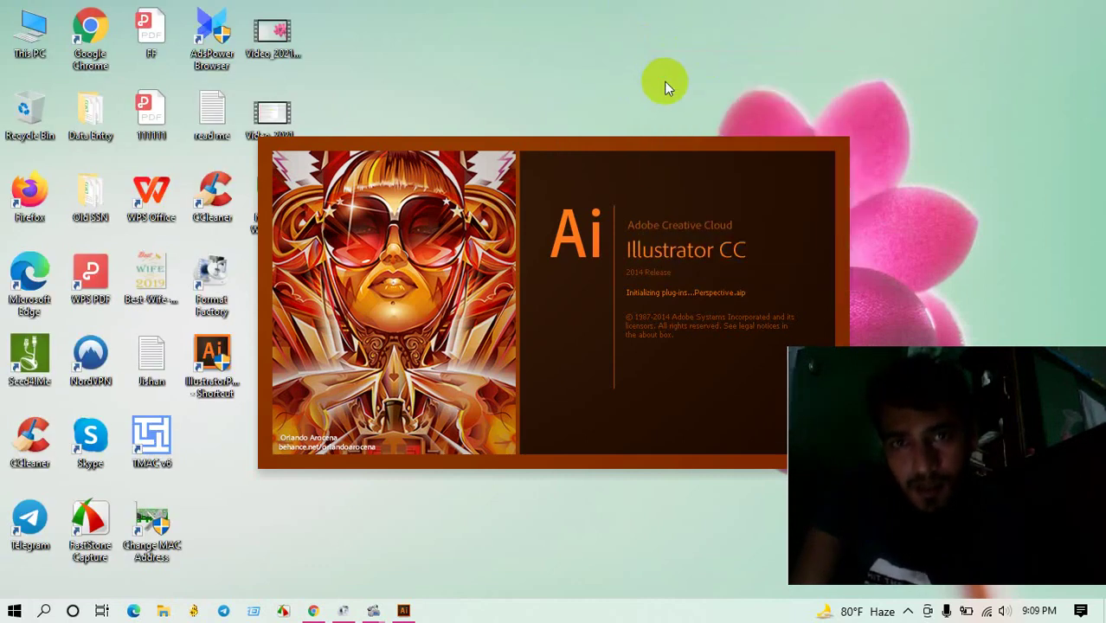
left_click(662, 85)
right_click(649, 74)
left_click(650, 85)
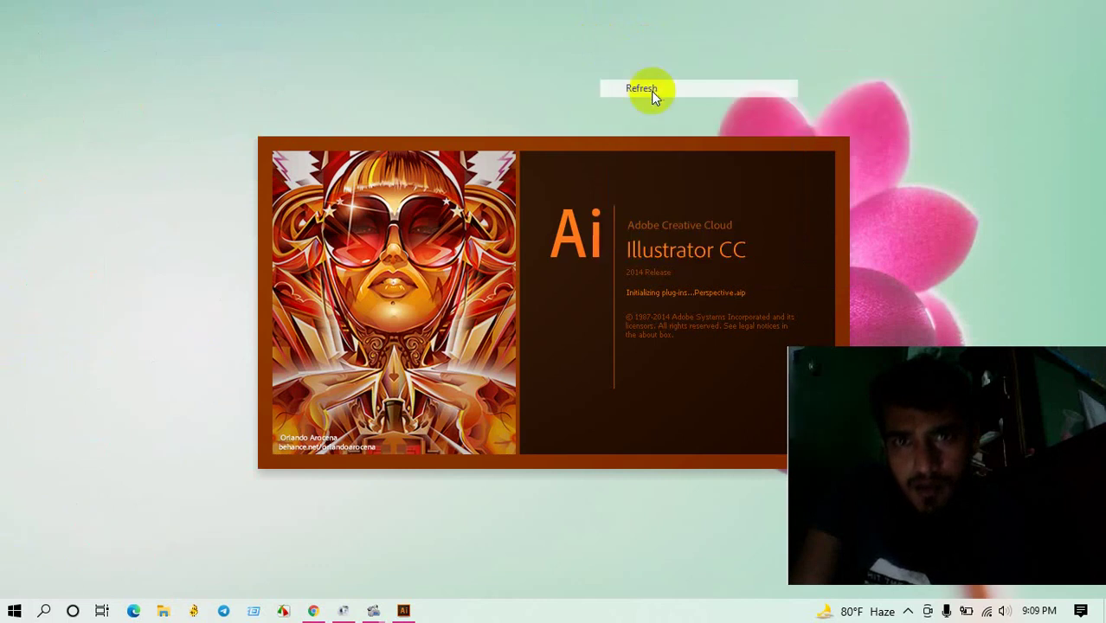
right_click(638, 84)
left_click(622, 74)
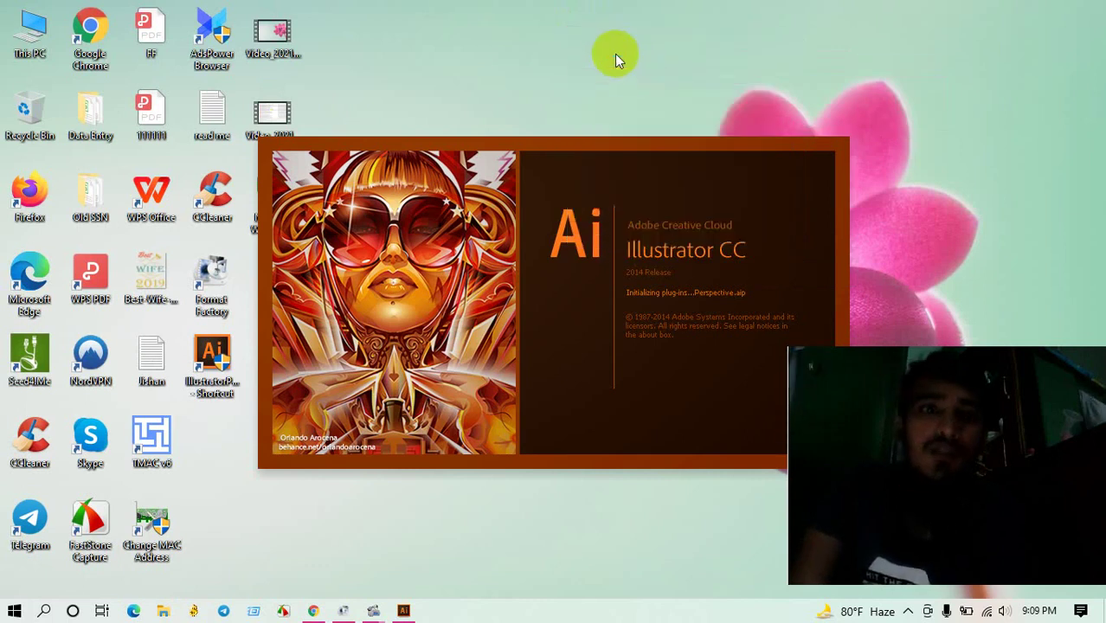
right_click(614, 54)
left_click(657, 97)
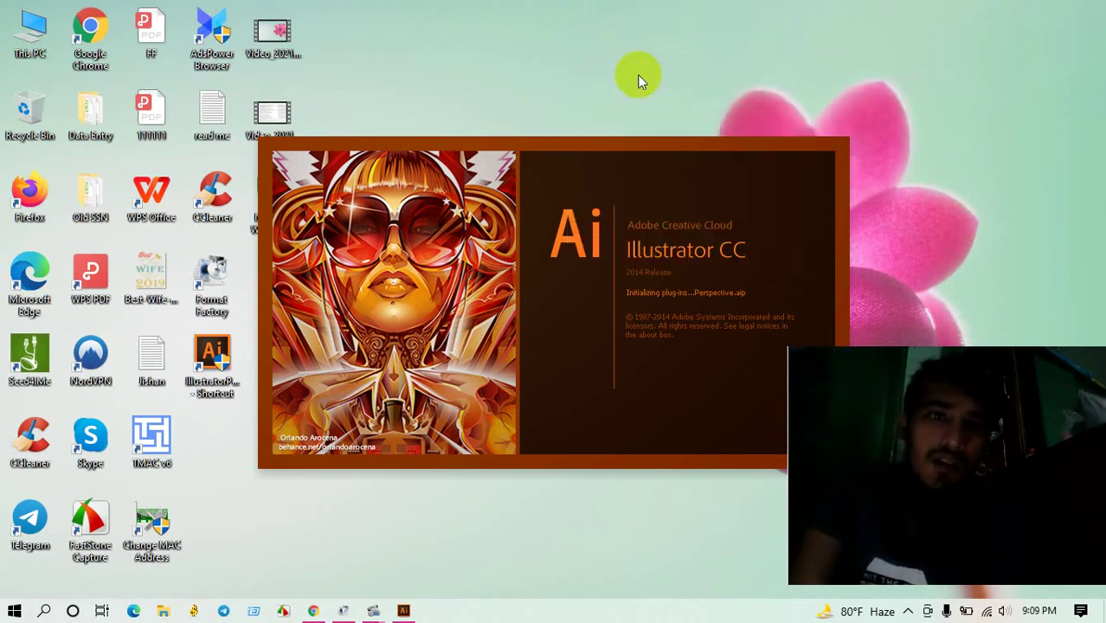
right_click(637, 75)
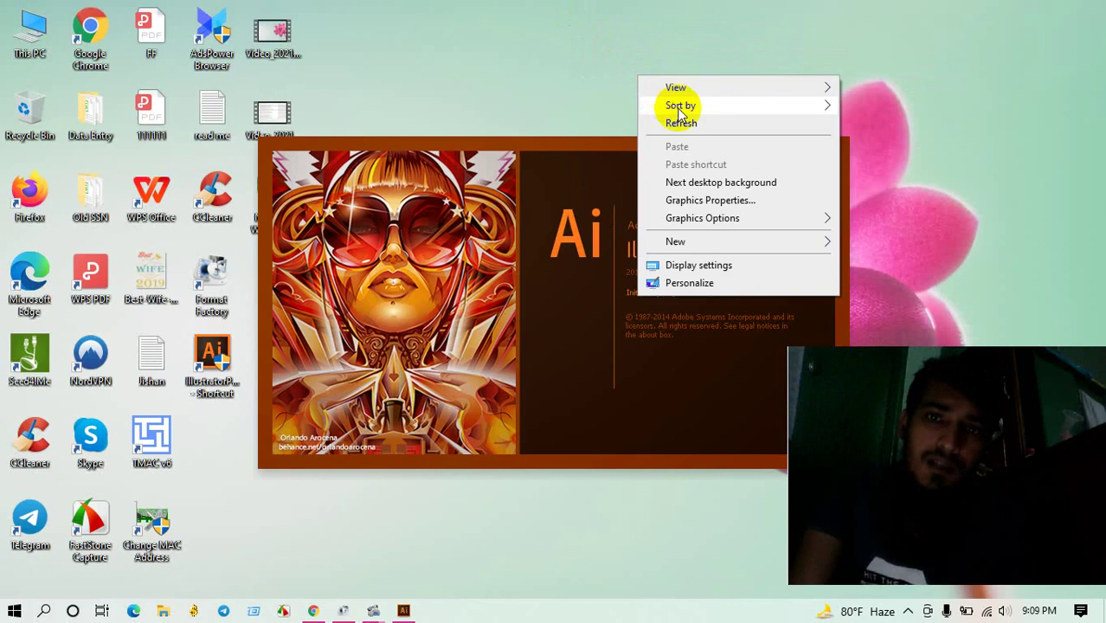
left_click(686, 121)
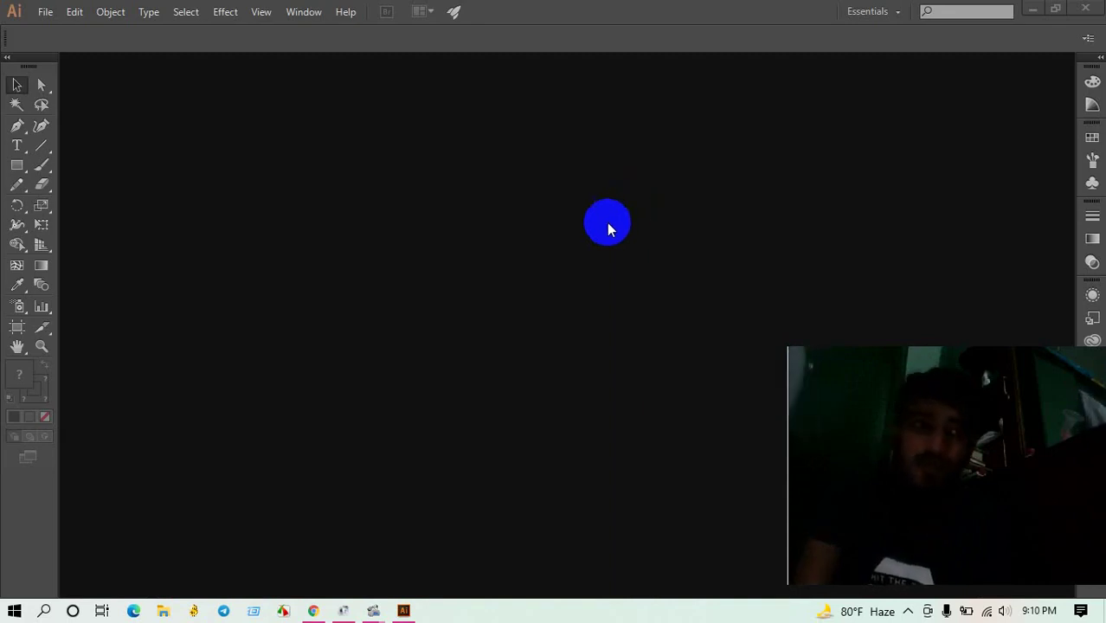
Step: Focus the Illustrator window and wait for the December 2014 What's New window
left_click(44, 12)
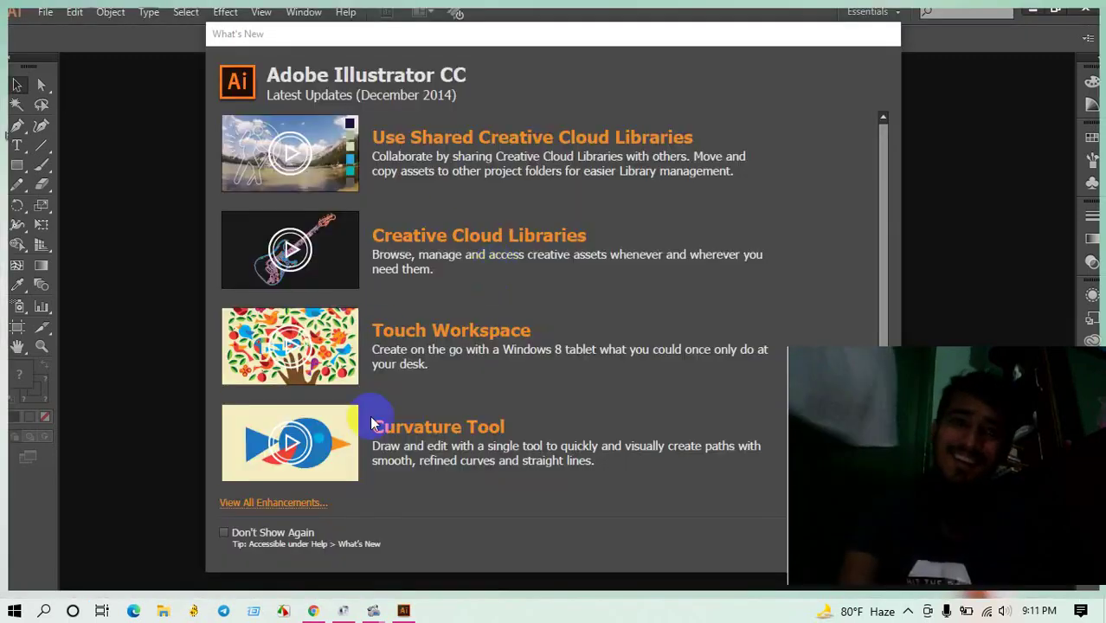
mouse_move(909, 355)
left_mouse_down()
mouse_move(988, 361)
mouse_move(1041, 325)
left_mouse_up()
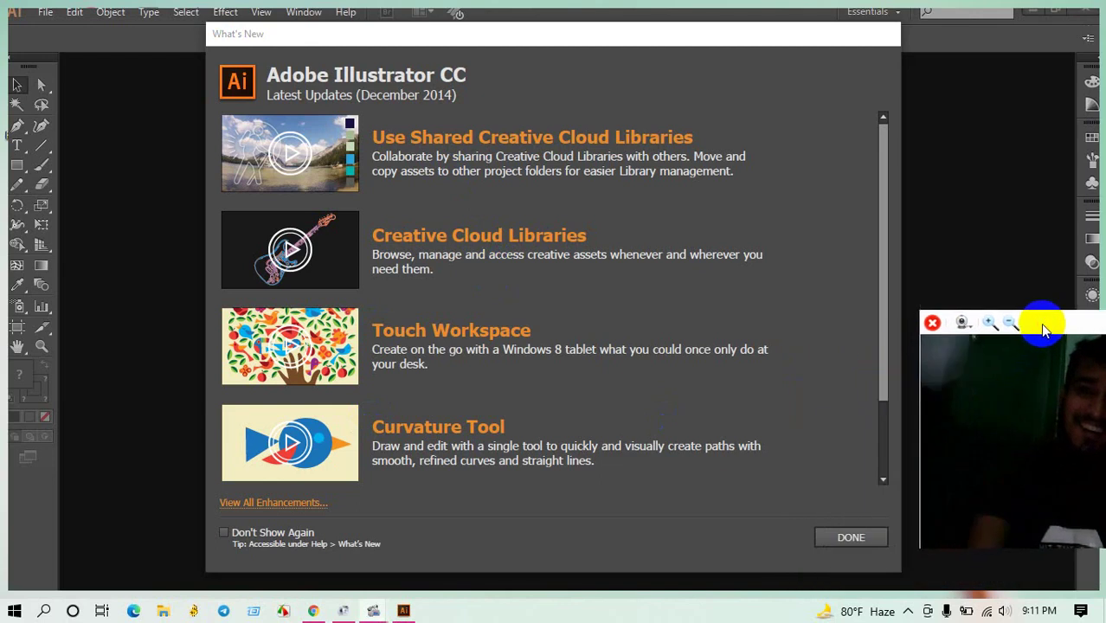
Step: Dismiss the What's New window with DONE, leaving the empty workspace
left_click(851, 539)
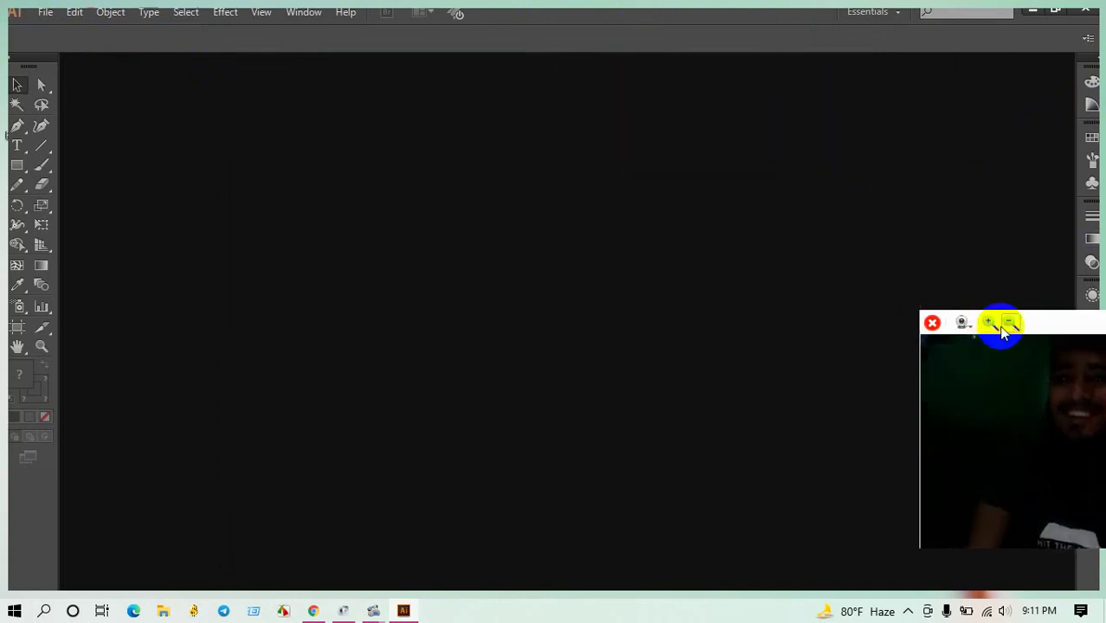
mouse_move(1048, 327)
left_mouse_down()
mouse_move(892, 321)
mouse_move(914, 368)
left_mouse_up()
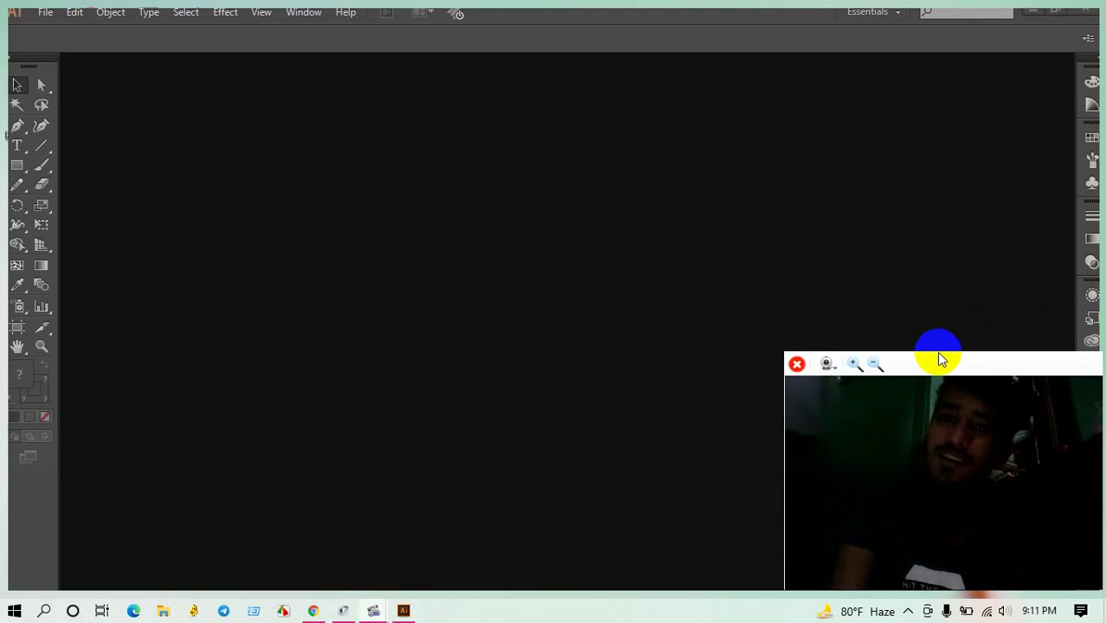
mouse_move(942, 358)
left_mouse_down()
mouse_move(933, 381)
mouse_move(921, 381)
mouse_move(928, 335)
mouse_move(916, 354)
mouse_move(938, 355)
left_mouse_up()
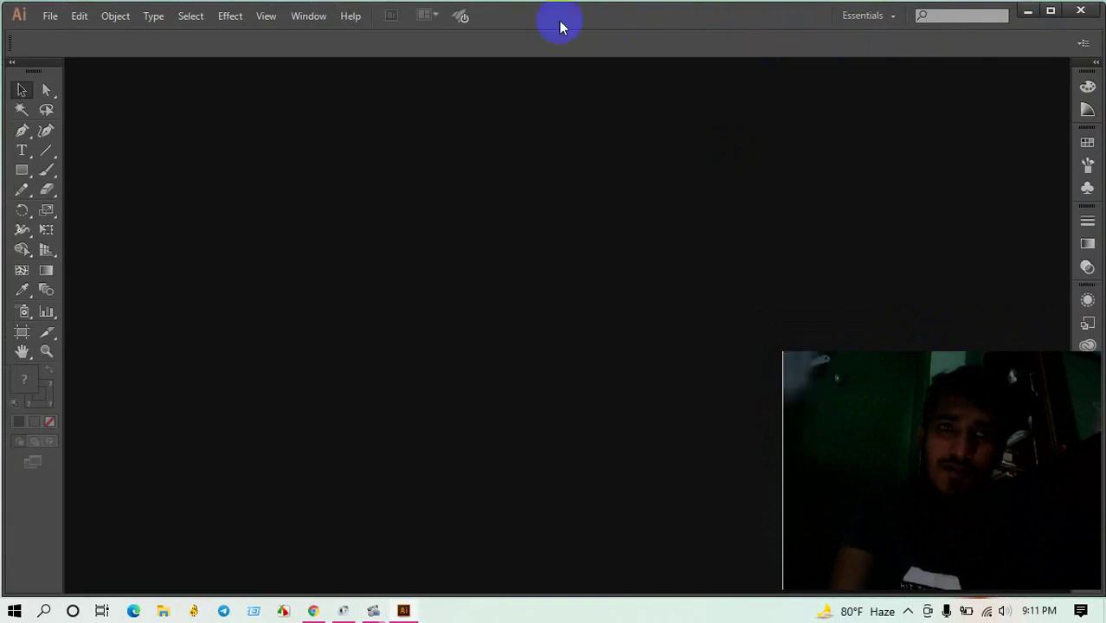
Step: Request a new document through File > New
left_click(50, 18)
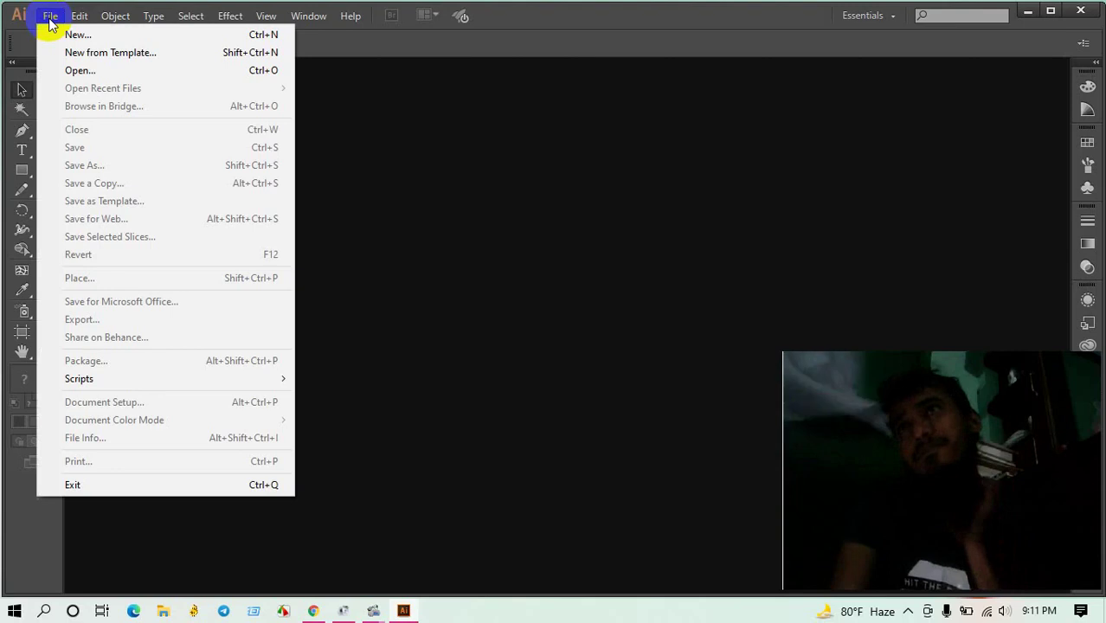
left_click(89, 41)
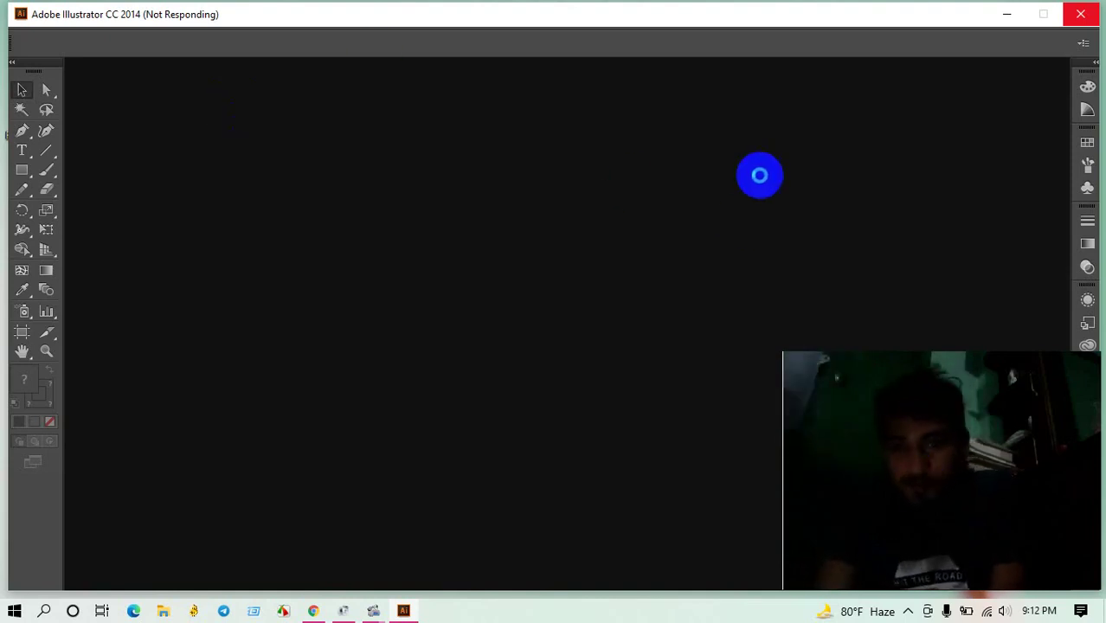
left_click(908, 611)
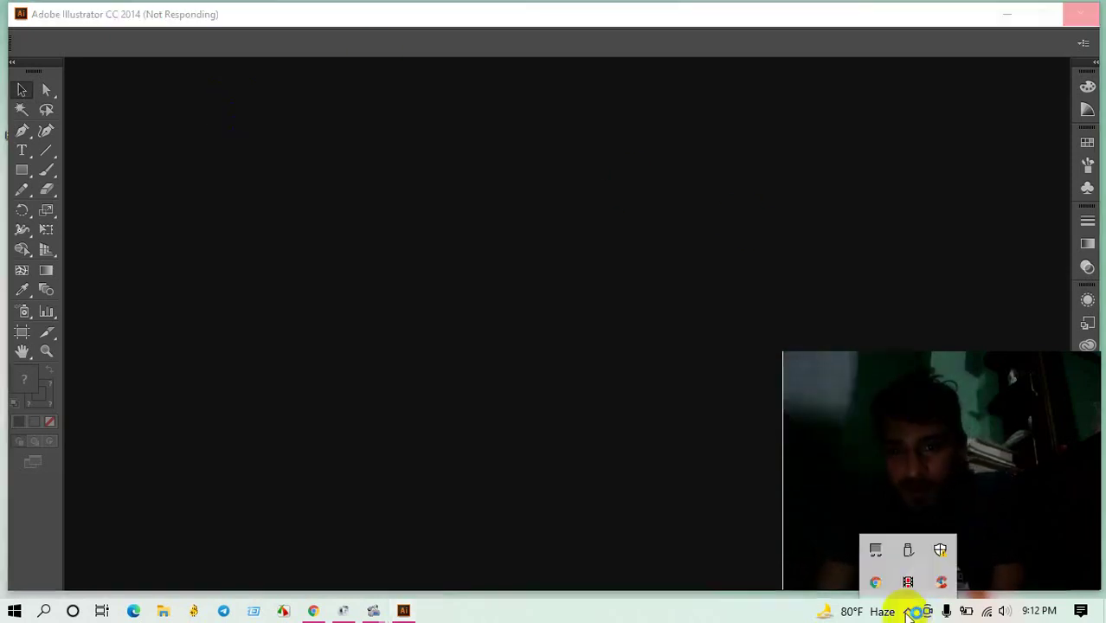
left_click(912, 580)
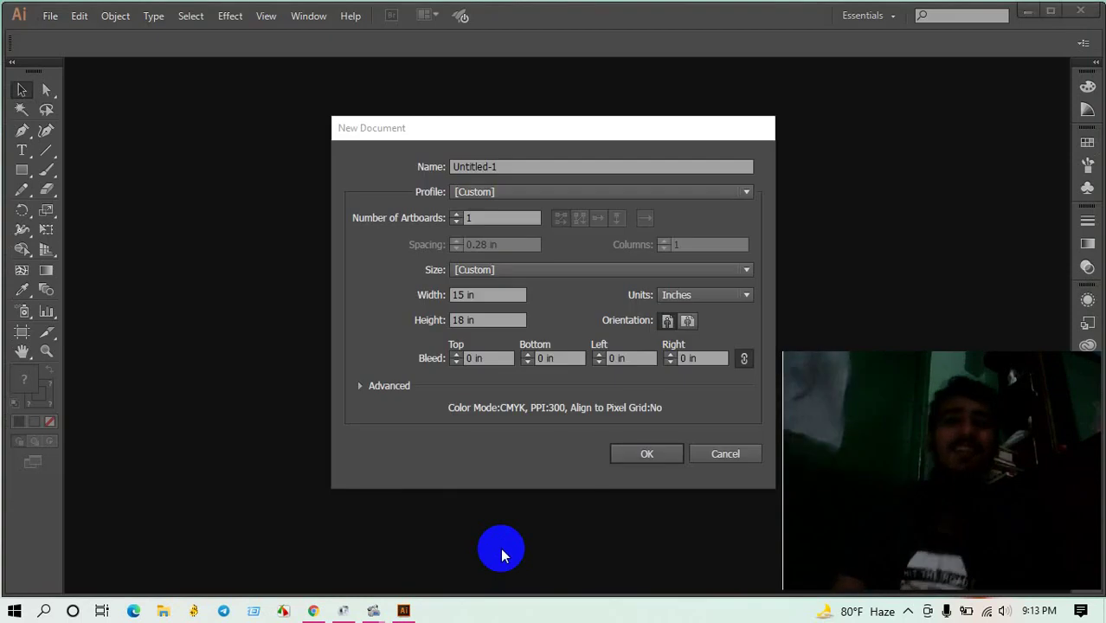
Step: Confirm the new document at 15 in by 18 in with one artboard
left_click(635, 452)
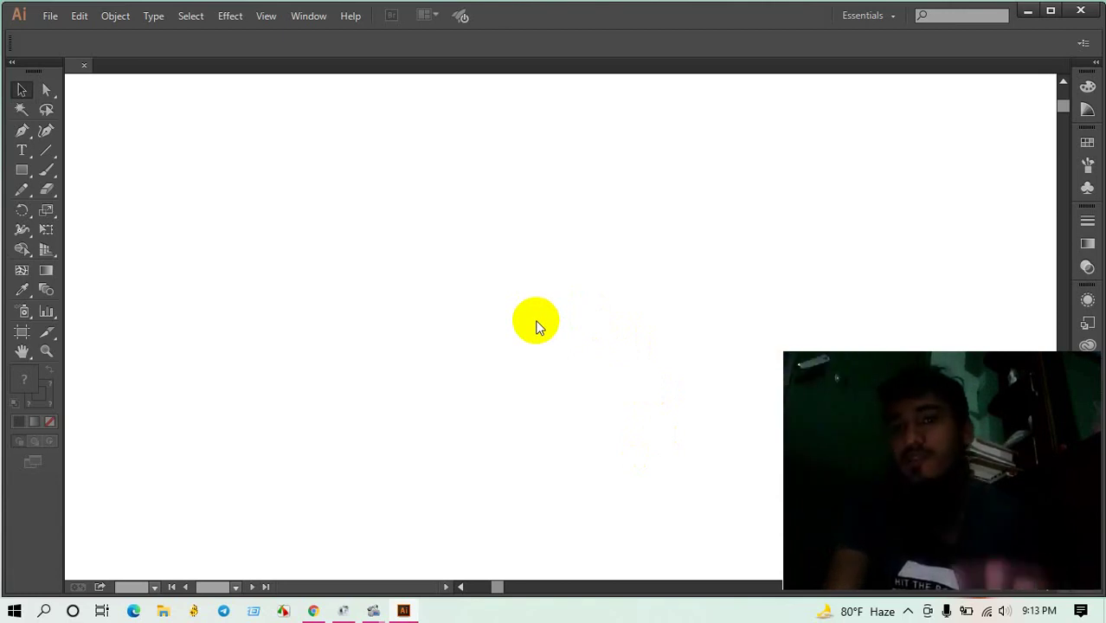
Step: Fit the whole Untitled-1 artboard in the window with Ctrl+0 and activate the canvas
key("ctrl+0")
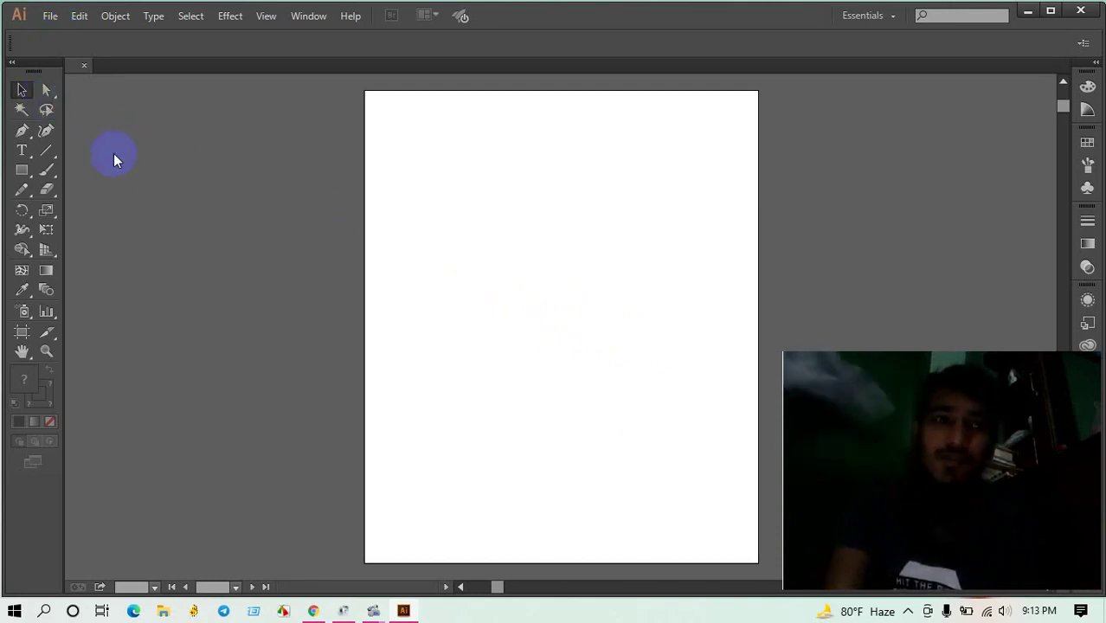
left_click(22, 90)
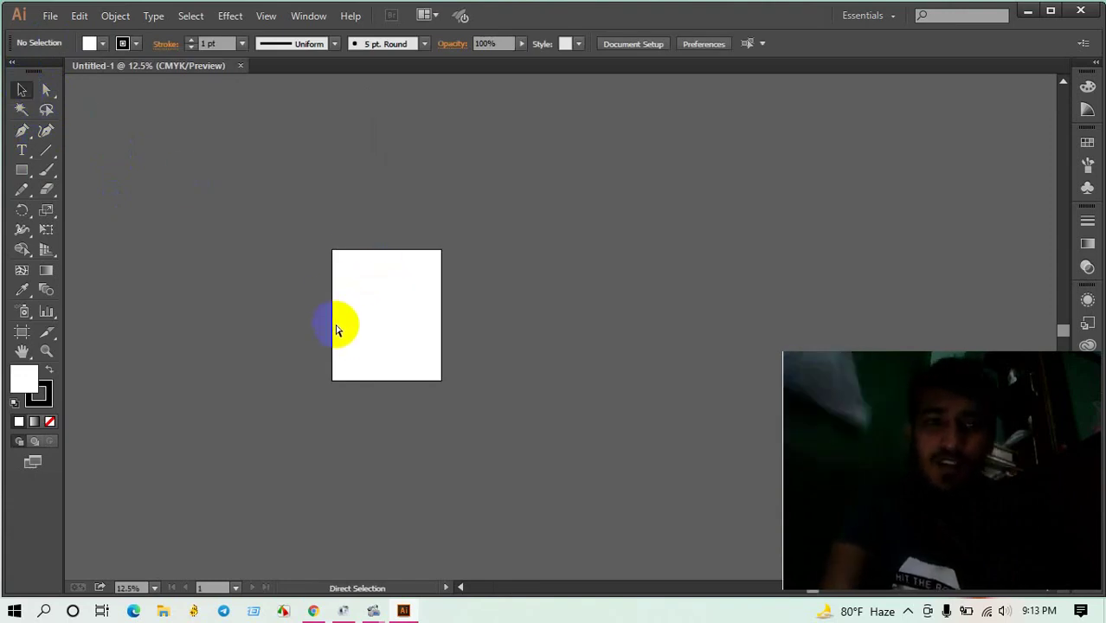
Step: Zoom from 12.5% to 200% on the artboard's top-left corner
scroll(336, 323, "left", 2)
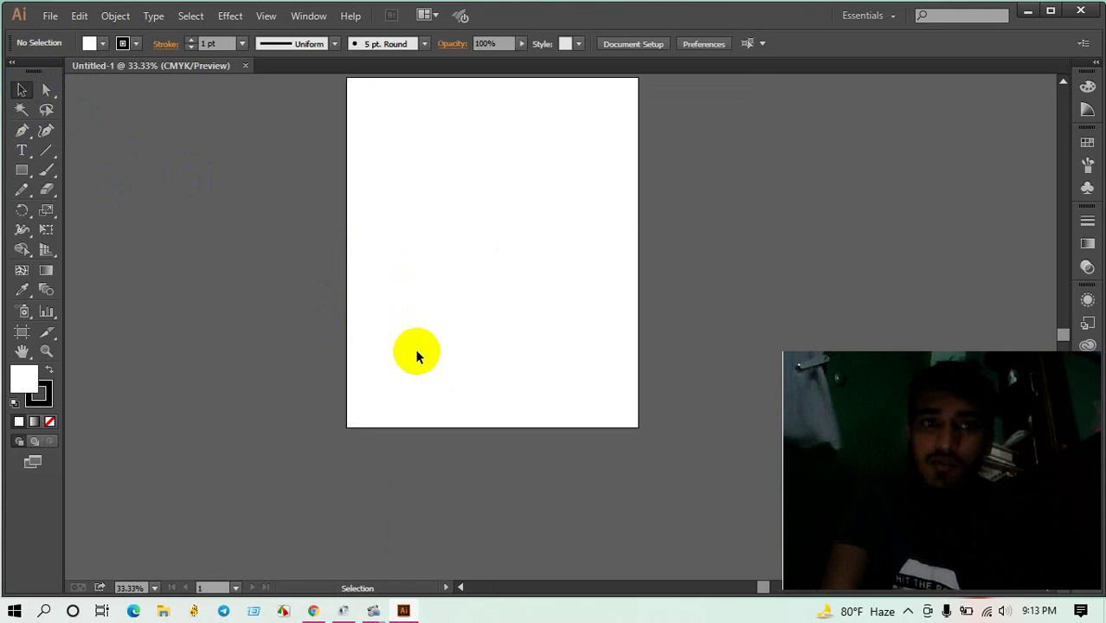
scroll(415, 355, "up", 1)
scroll(415, 355, "up", 1)
scroll(413, 360, "up", 1, "alt")
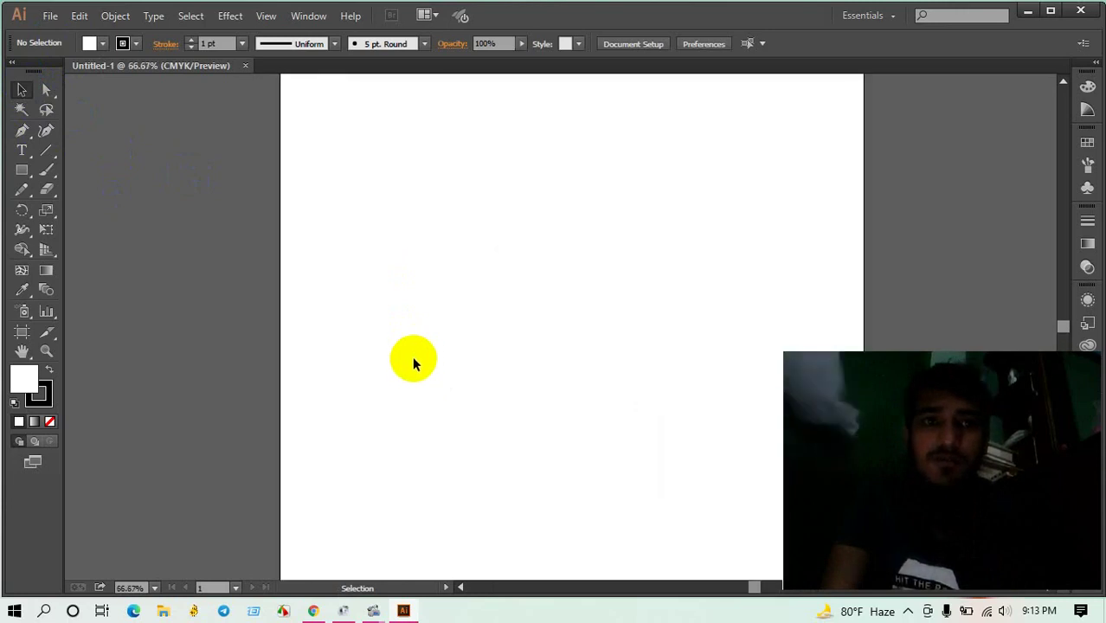
scroll(413, 358, "up", 1)
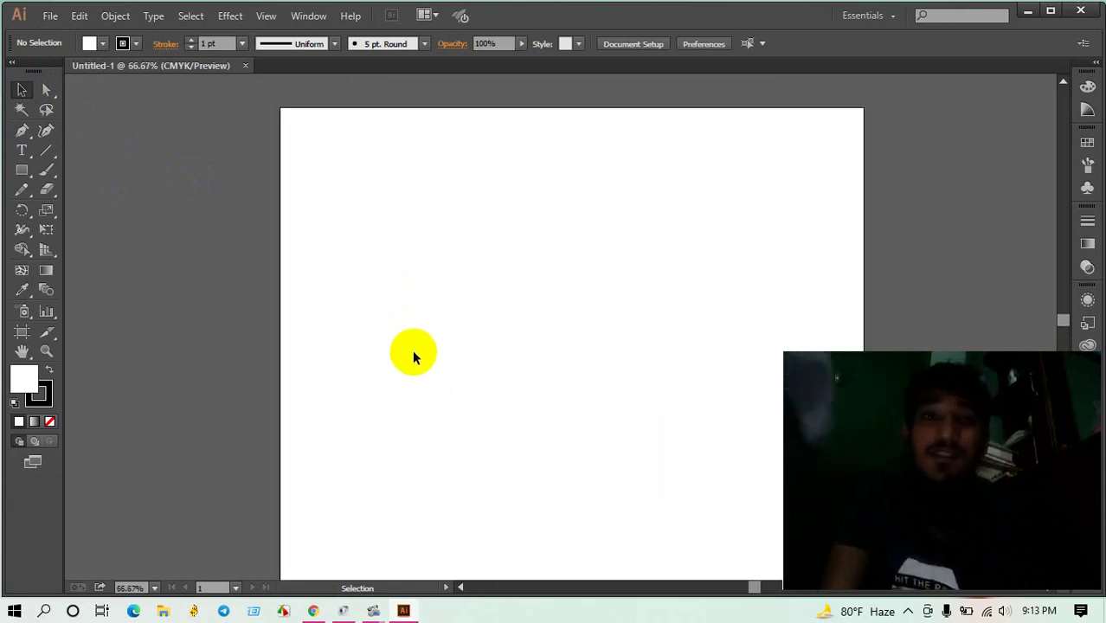
scroll(412, 354, "down", 1, "alt")
scroll(413, 351, "up", 1, "alt")
scroll(413, 350, "up", 1, "alt")
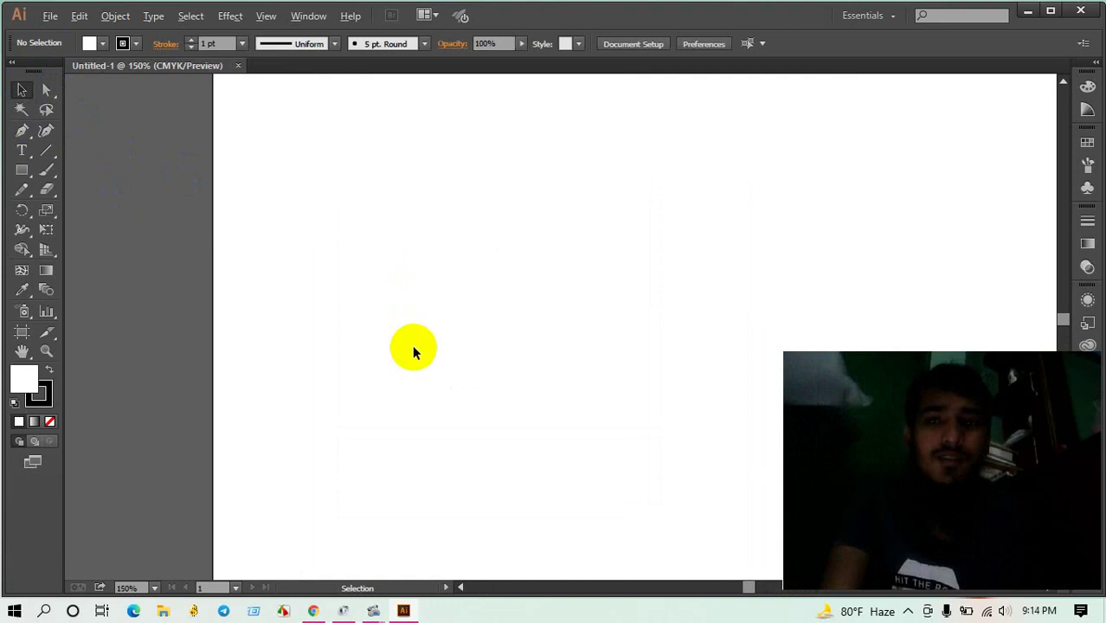
scroll(413, 350, "up", 1, "alt")
scroll(413, 351, "up", 1, "alt")
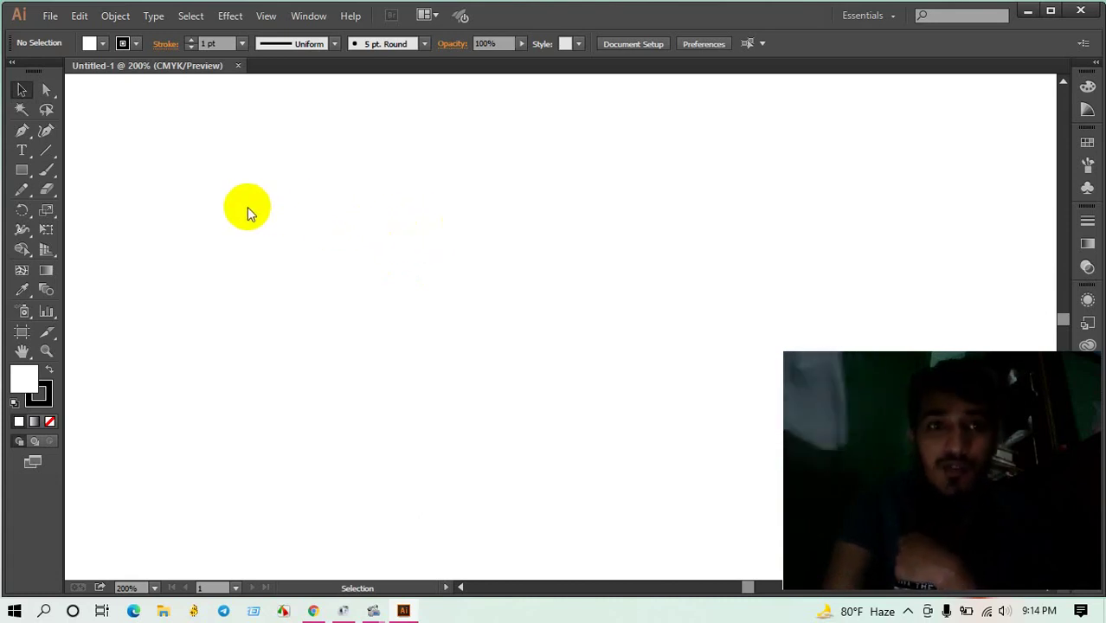
Step: Draw a roughly 1.82 × 1.8 in square near the artboard's top-left
key("m")
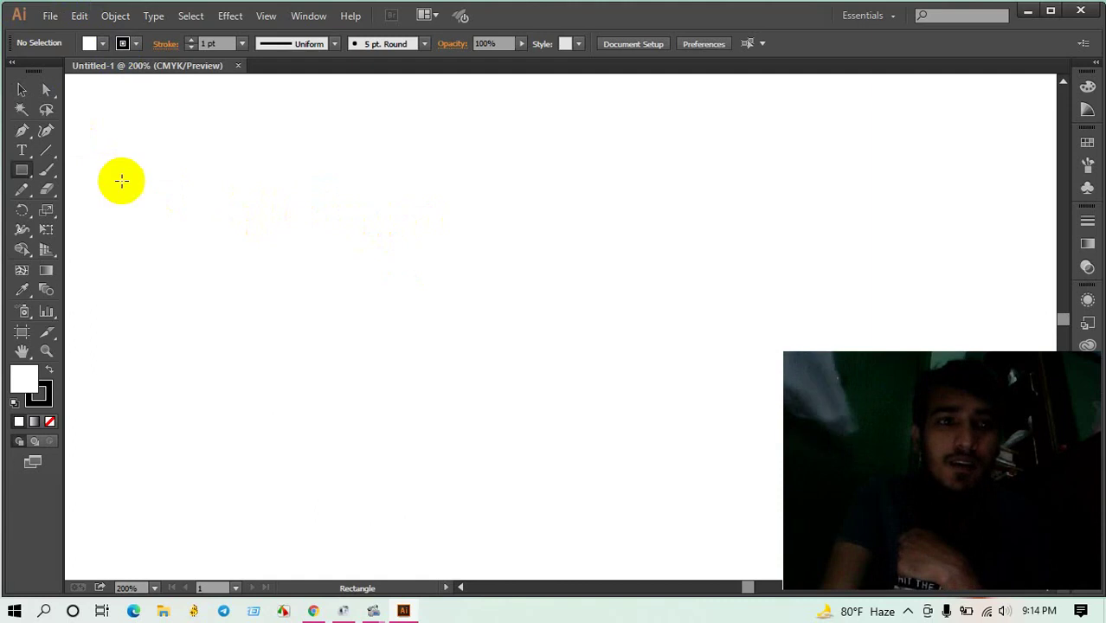
left_click(21, 93)
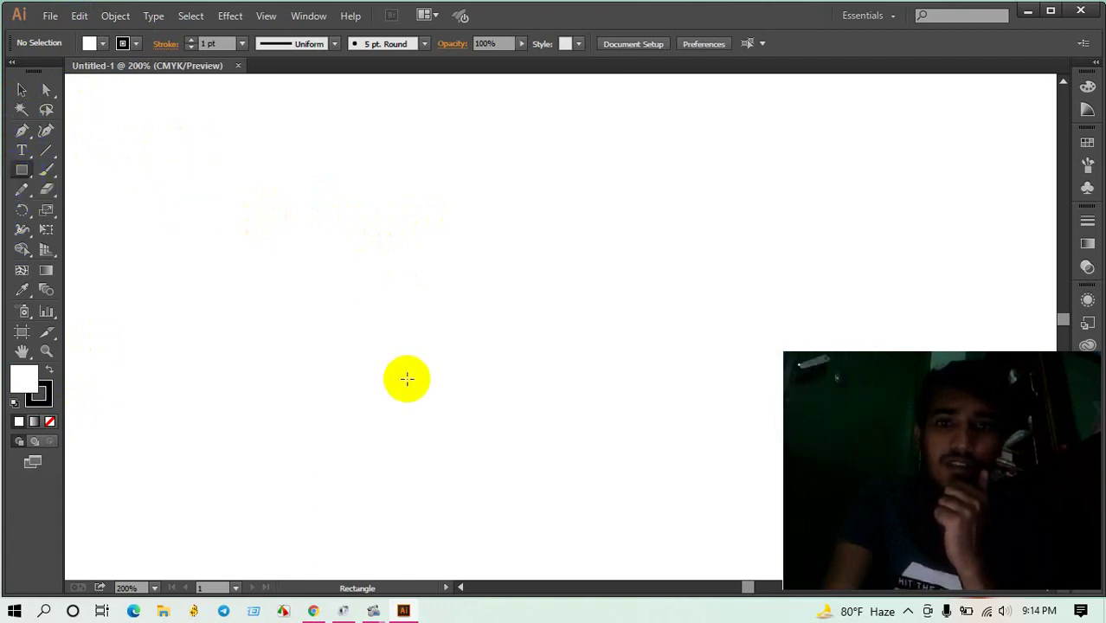
left_click_drag(195, 169, 407, 379)
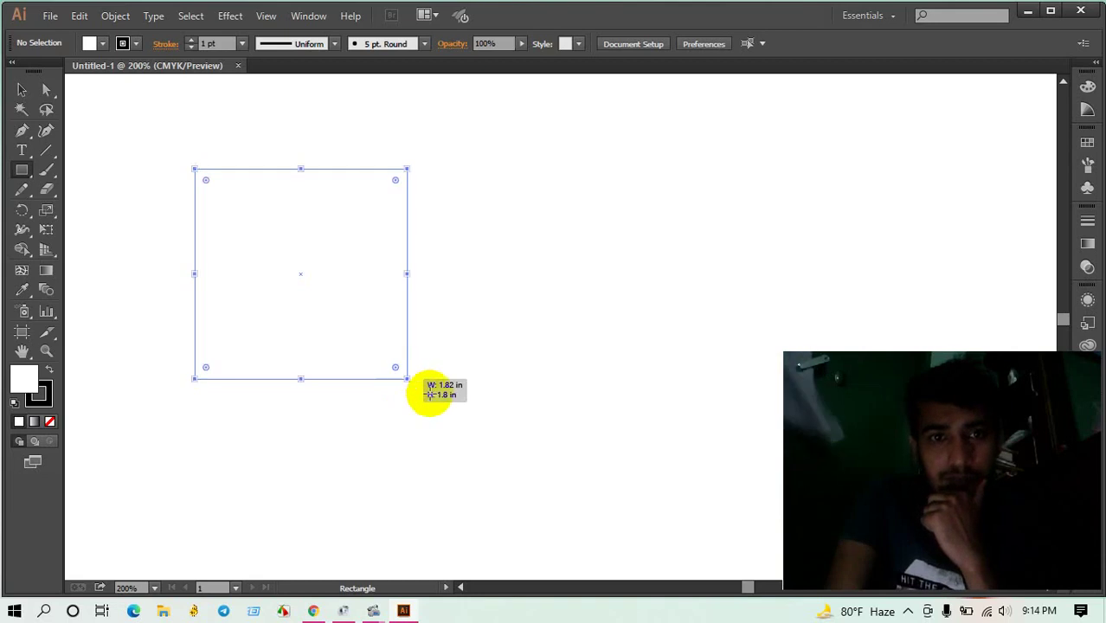
Step: Fill the square with red E51313, then deselect it
left_click(25, 378)
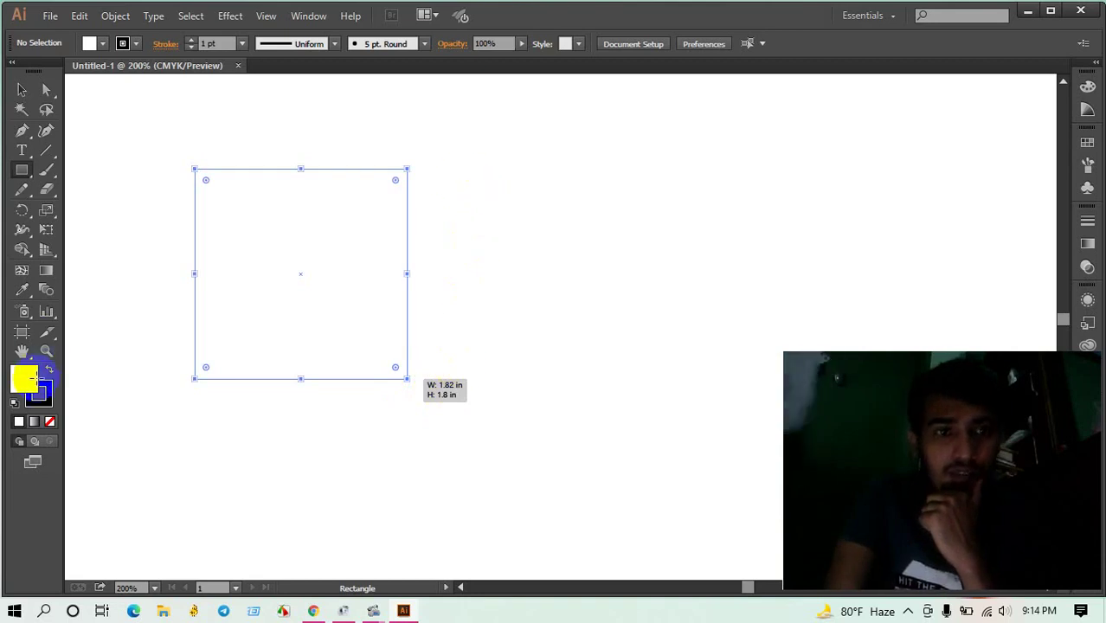
left_click(31, 381)
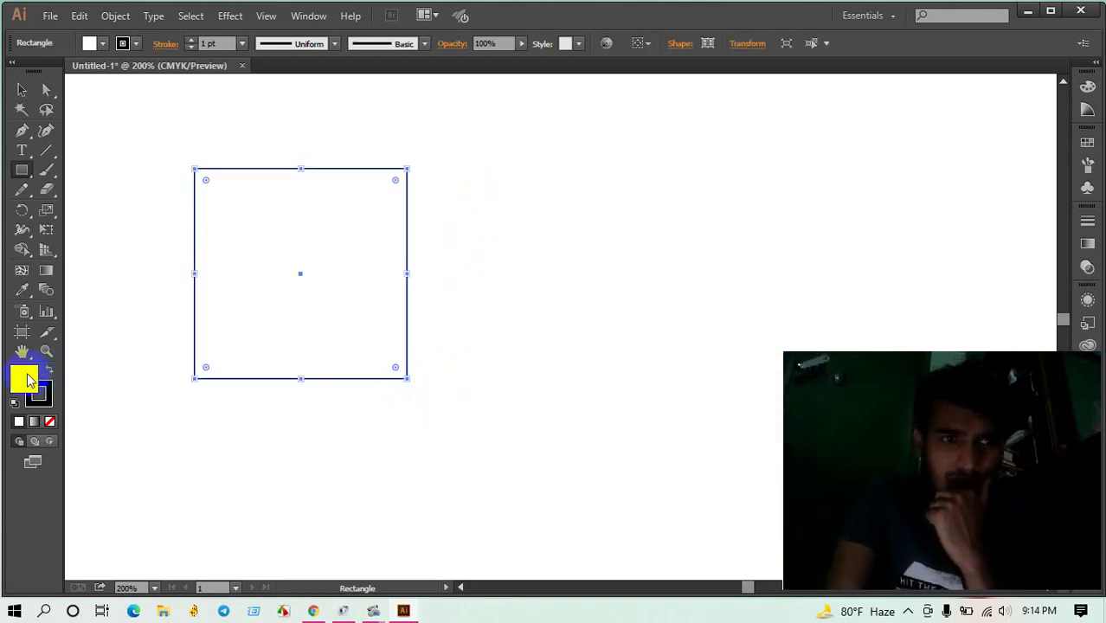
double_click(30, 381)
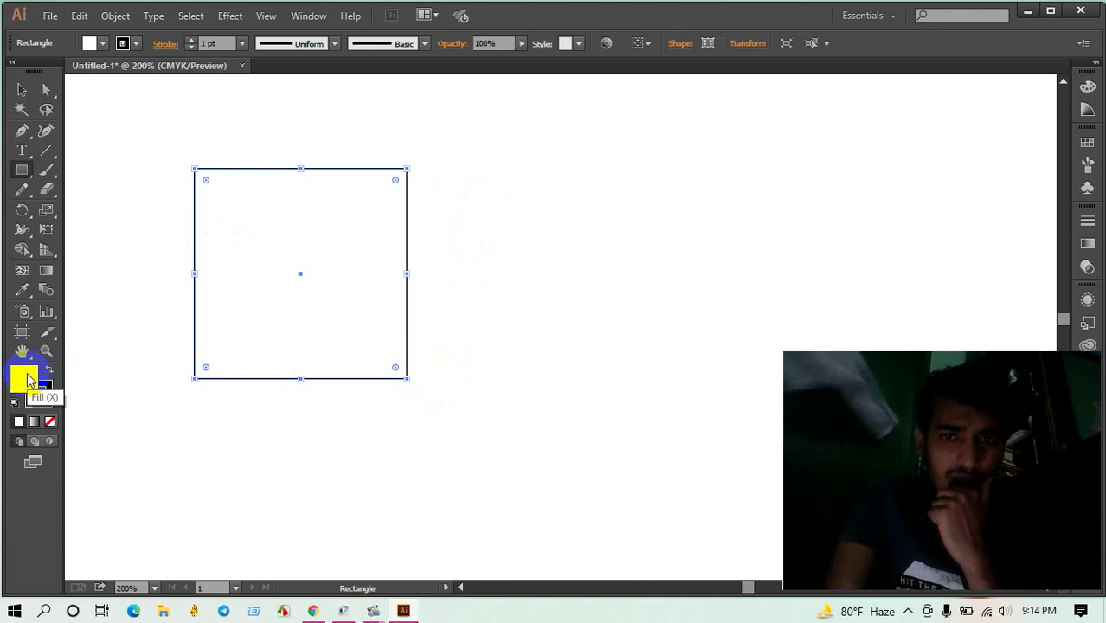
left_click(533, 216)
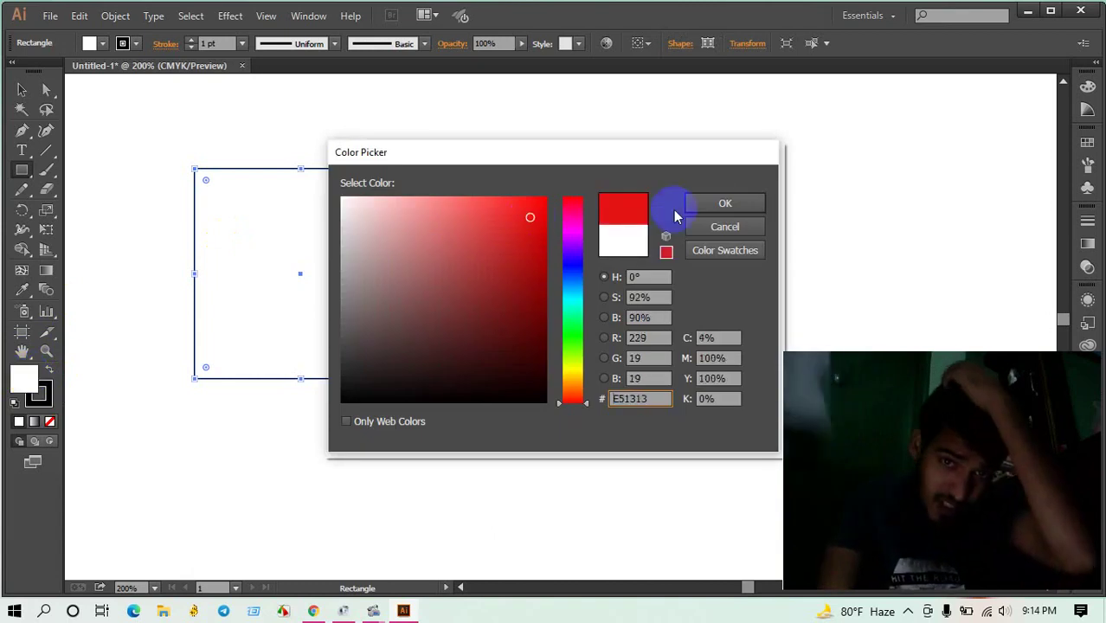
left_click(712, 202)
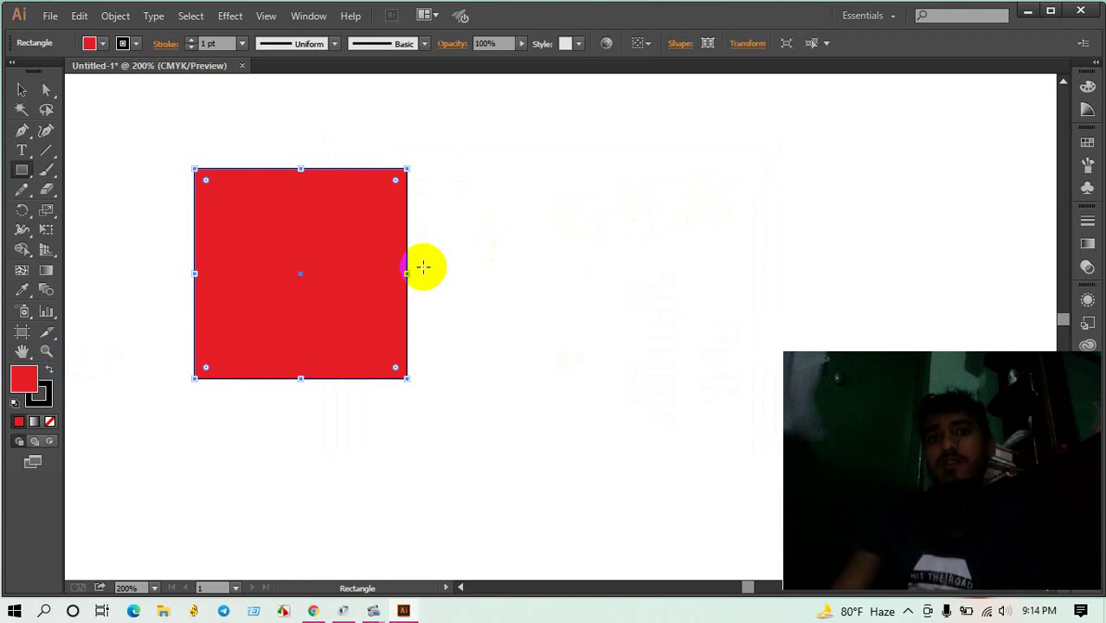
left_click(24, 90)
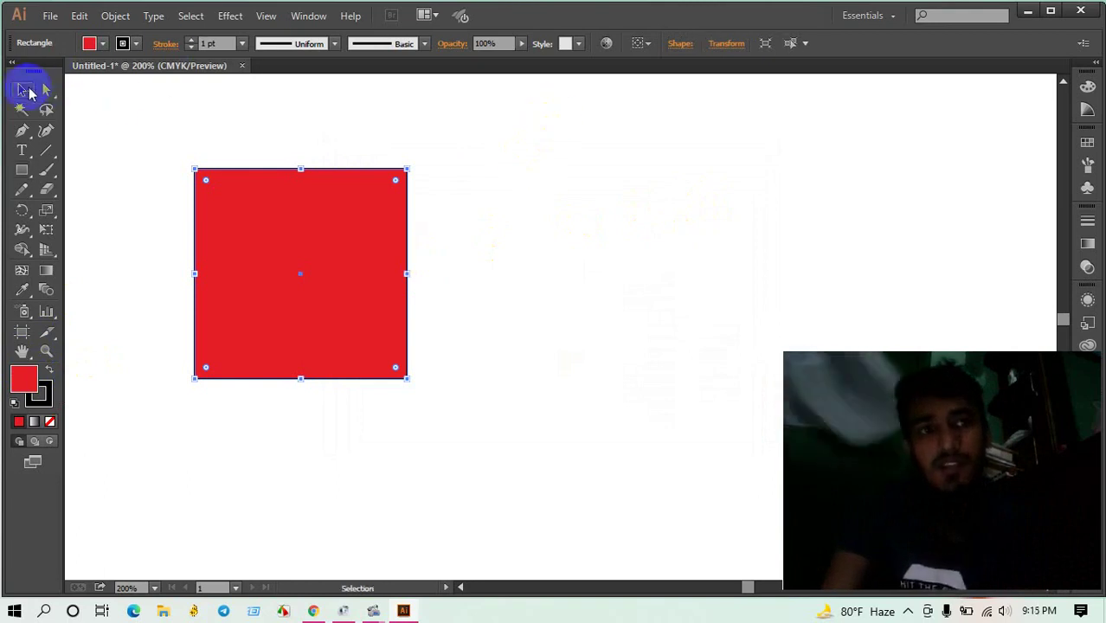
left_click(733, 209)
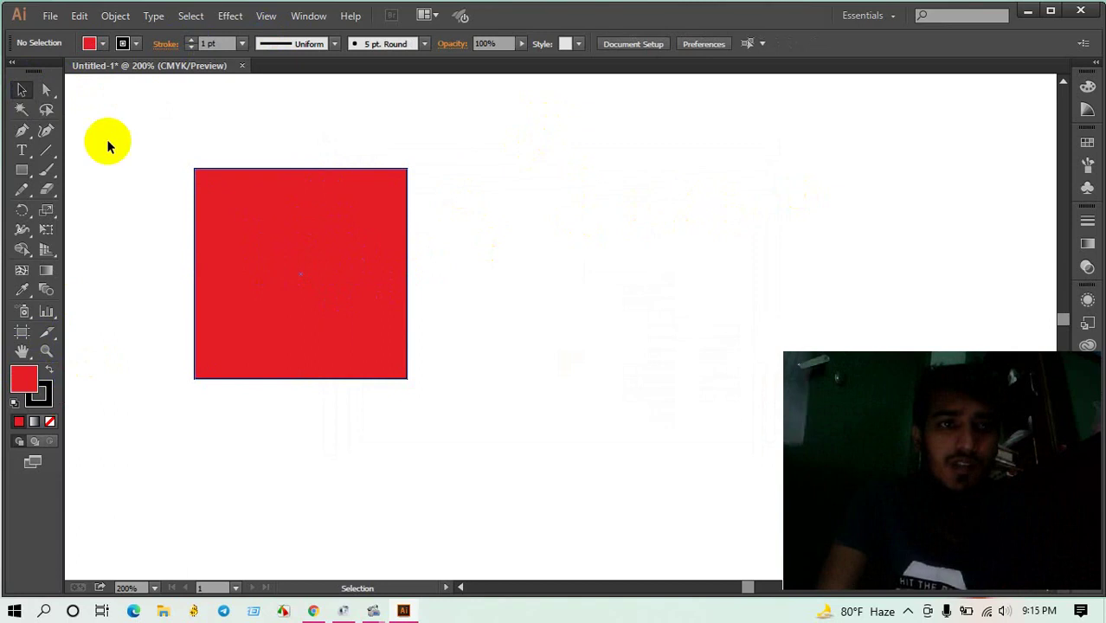
Step: Drag the square's Live Corner widget to round all four corners to about 0.43 in
left_click(213, 206)
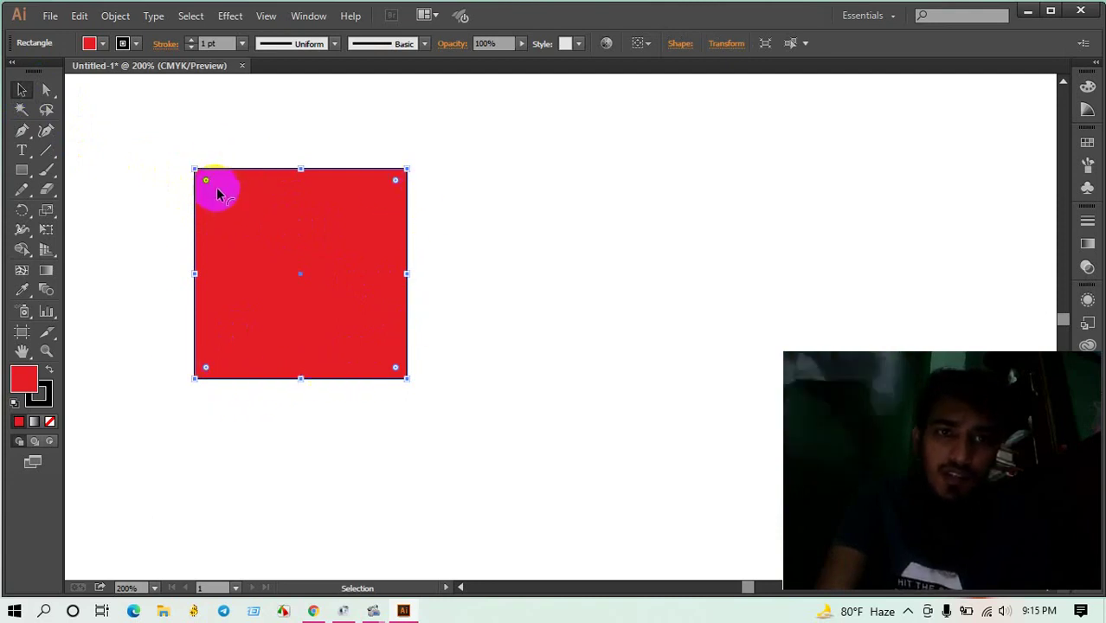
left_click_drag(208, 185, 322, 276)
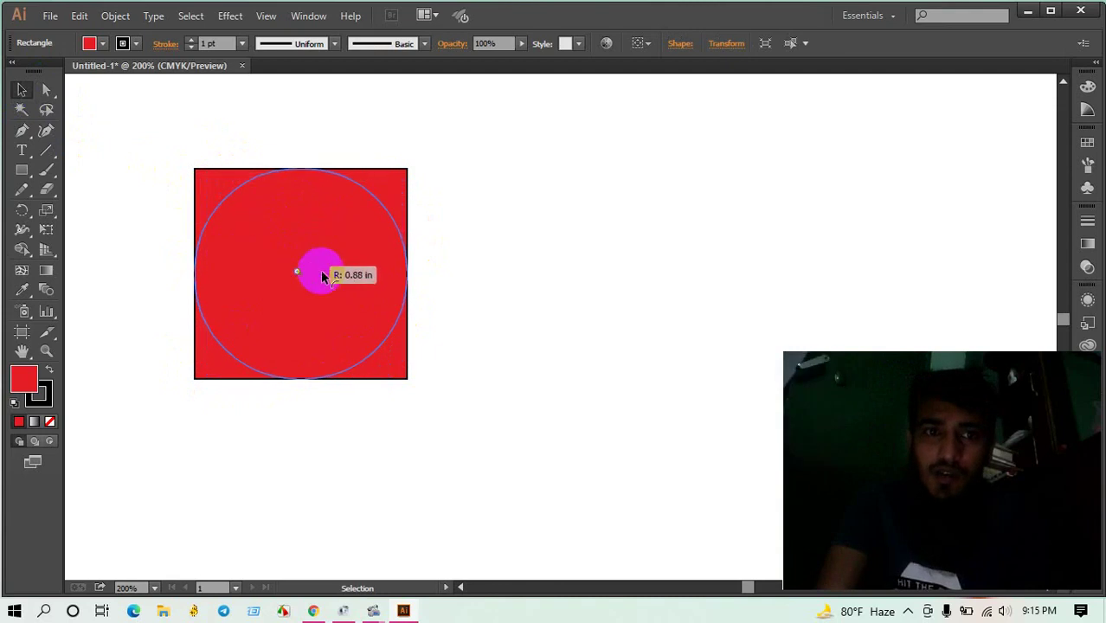
left_click_drag(323, 277, 272, 257)
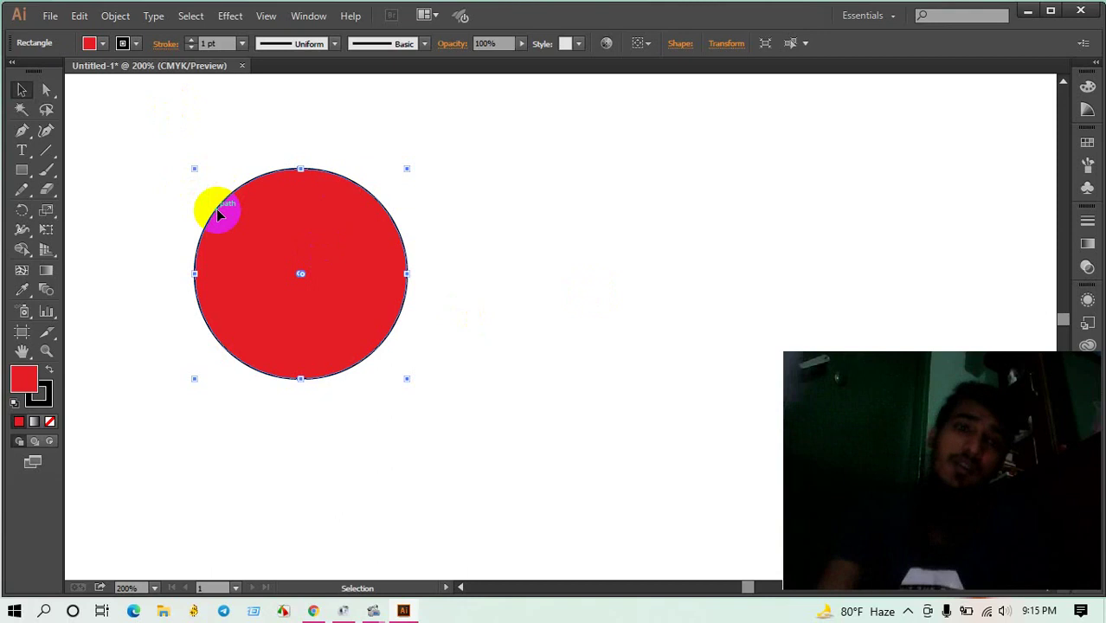
mouse_move(303, 274)
left_mouse_down()
mouse_move(155, 138)
mouse_move(223, 185)
left_mouse_up()
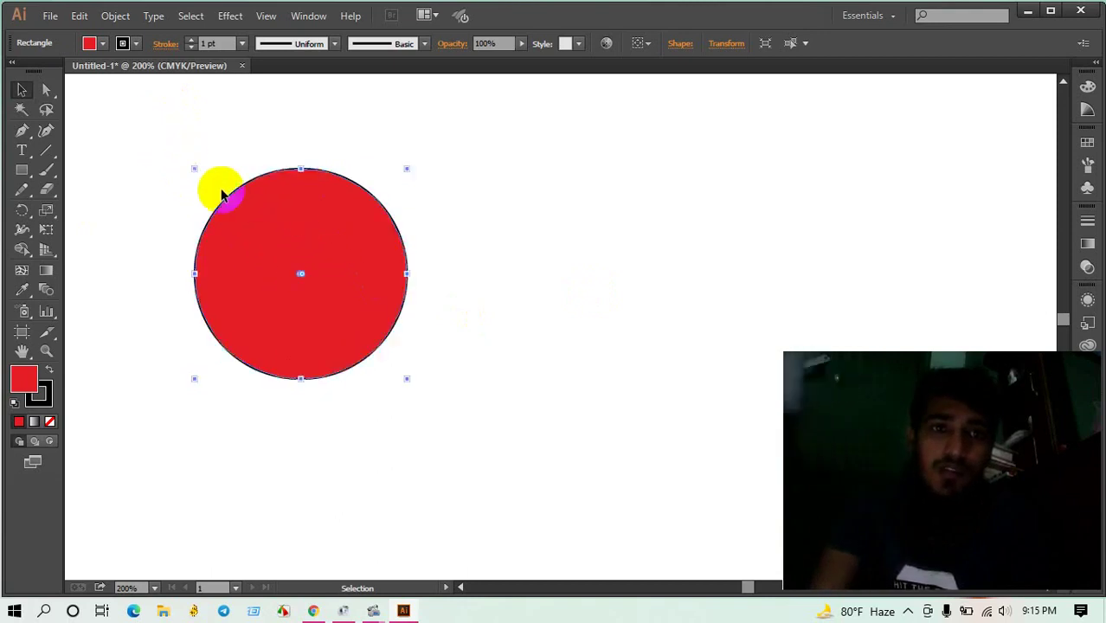
left_click(287, 286)
left_click_drag(296, 276, 229, 230)
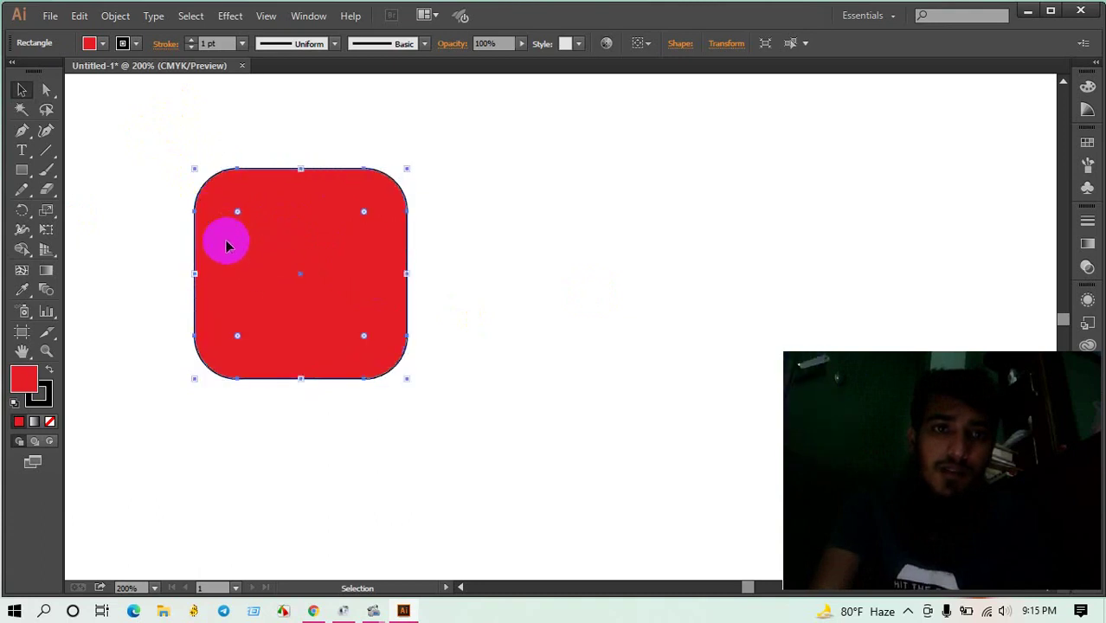
left_click(237, 215)
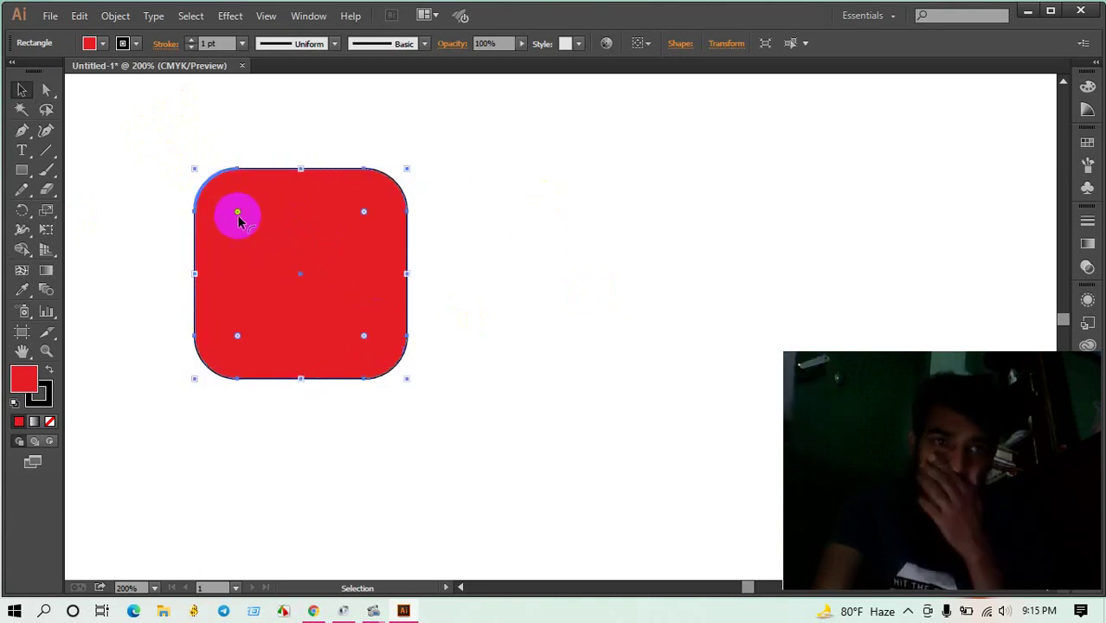
left_click(408, 189)
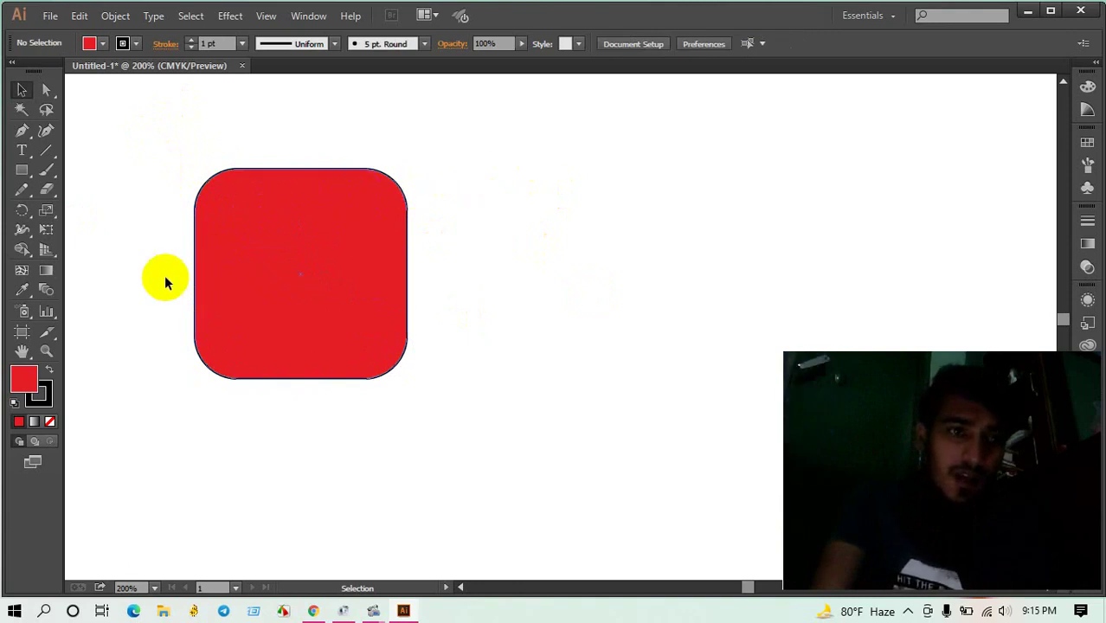
left_click(262, 243)
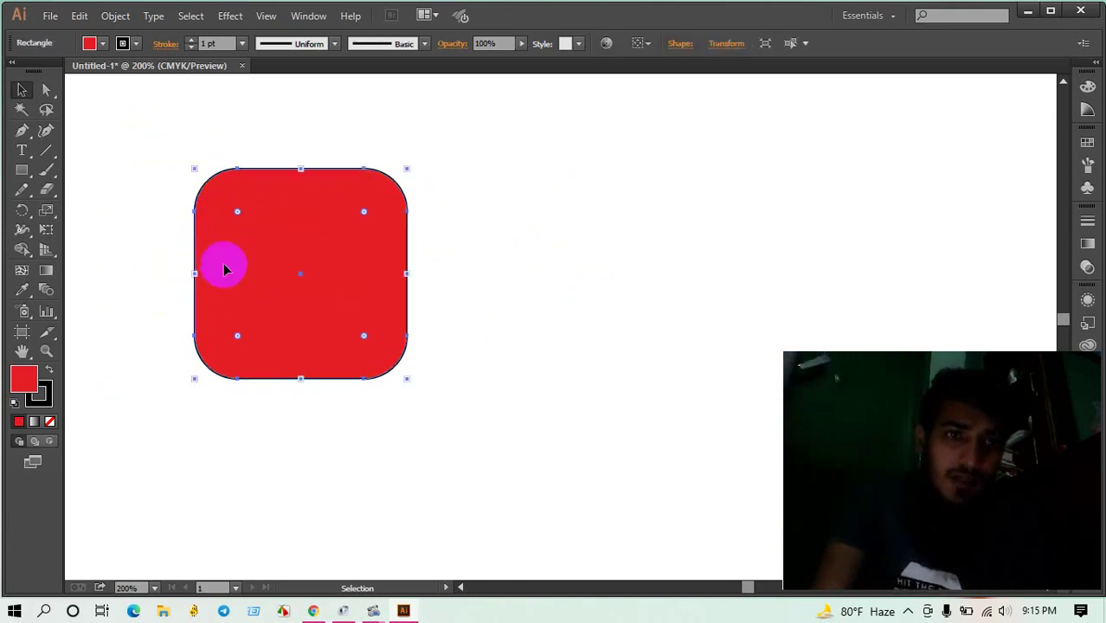
Step: Set the rounded square's stroke weight to 18 pt
left_click(242, 43)
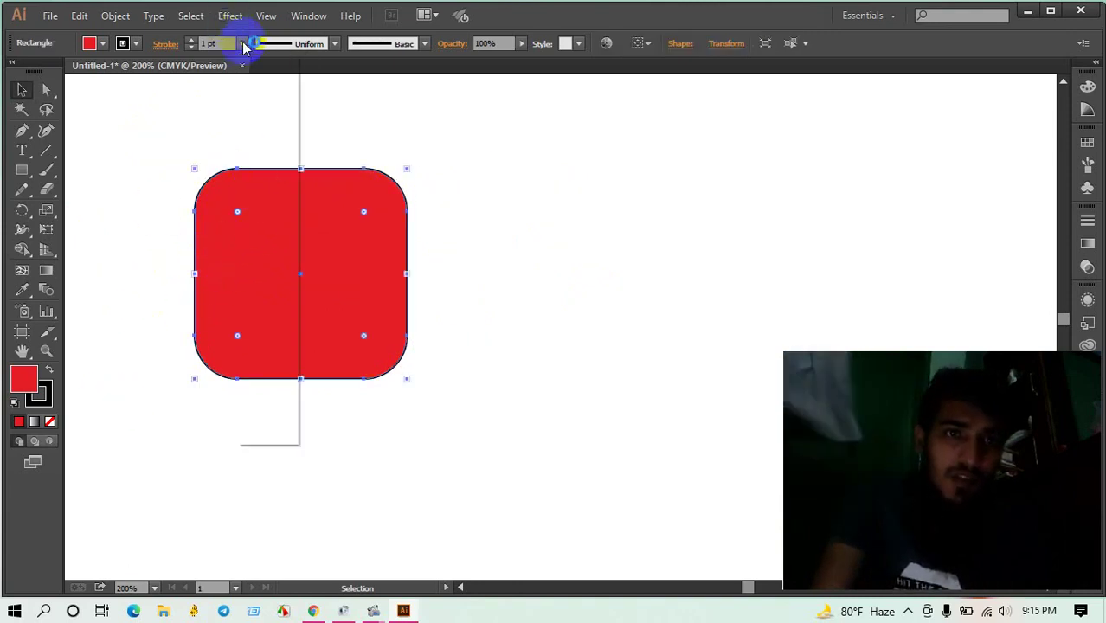
left_click(258, 346)
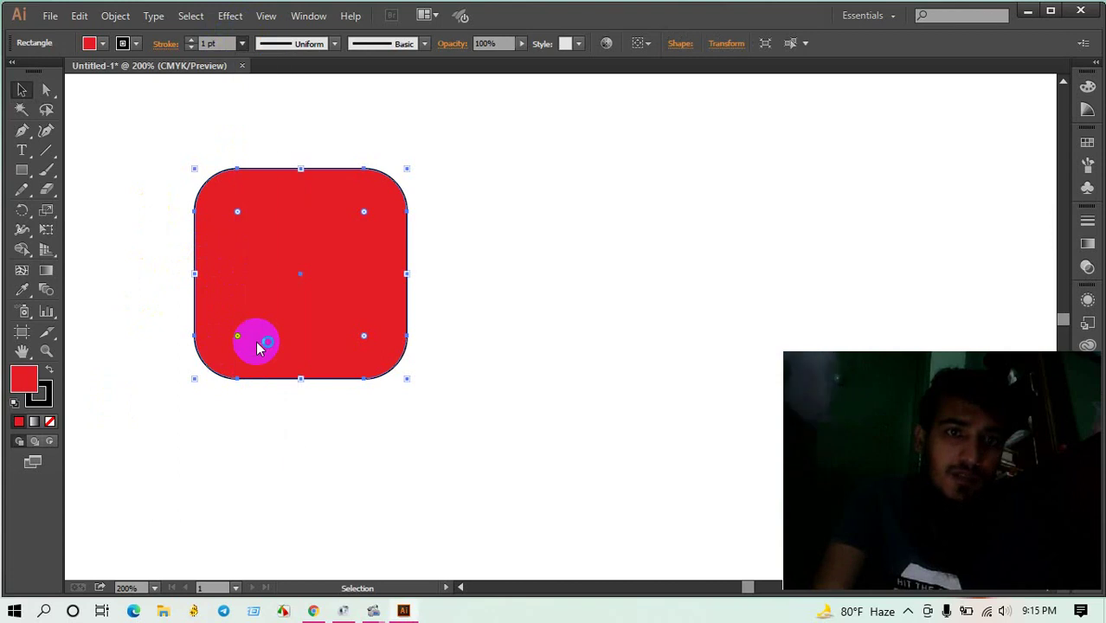
type("18")
left_click(565, 191)
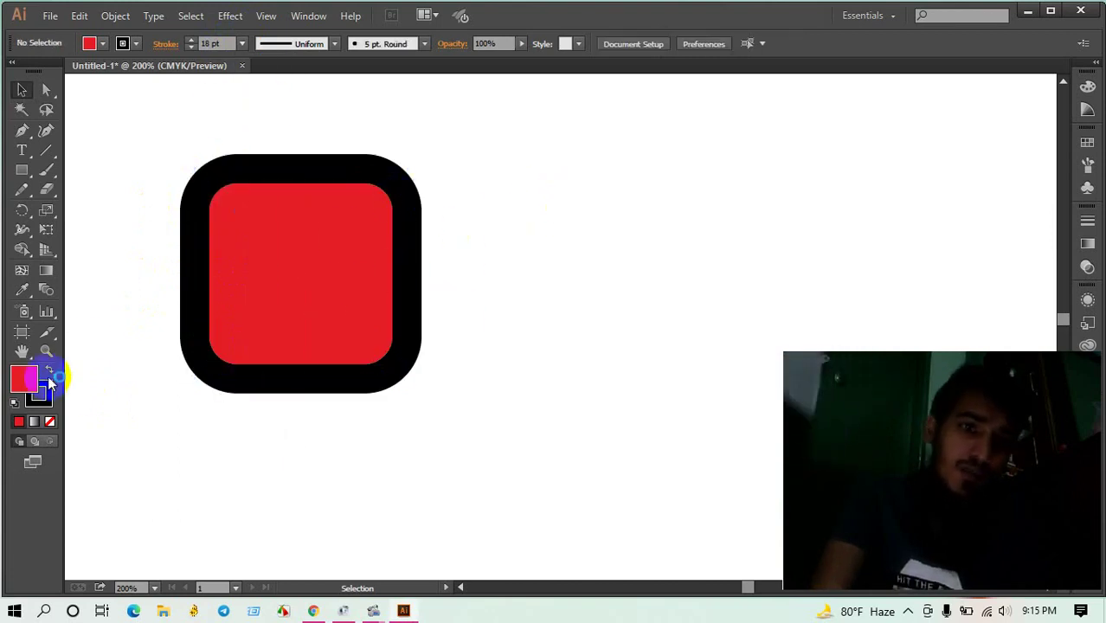
Step: Set the red rounded square's stroke colour to [None]
left_click(130, 44)
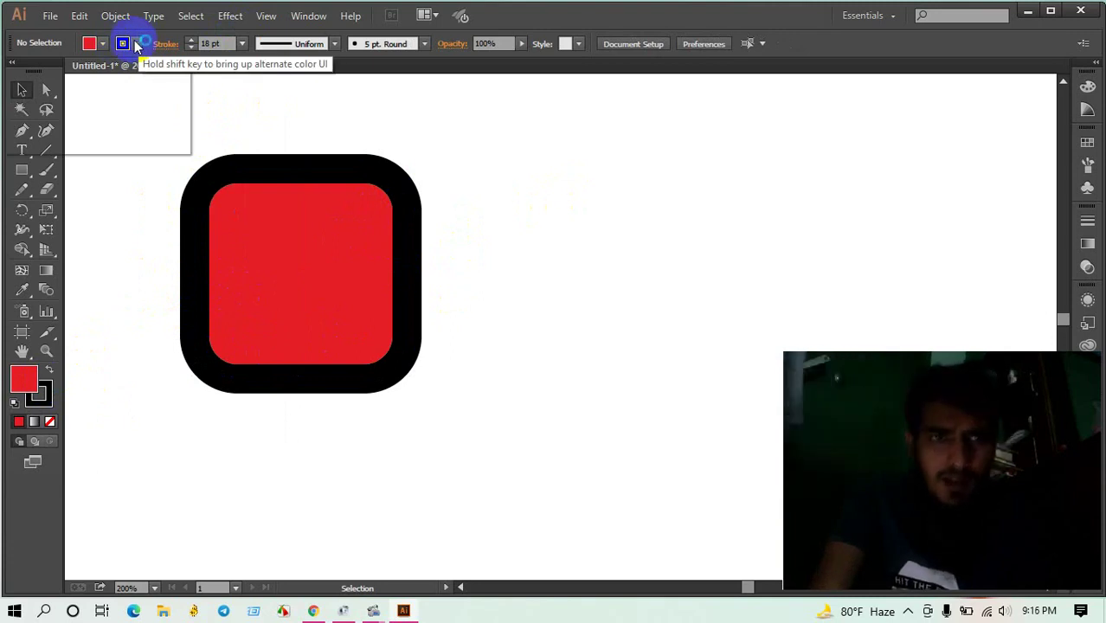
left_click(135, 45)
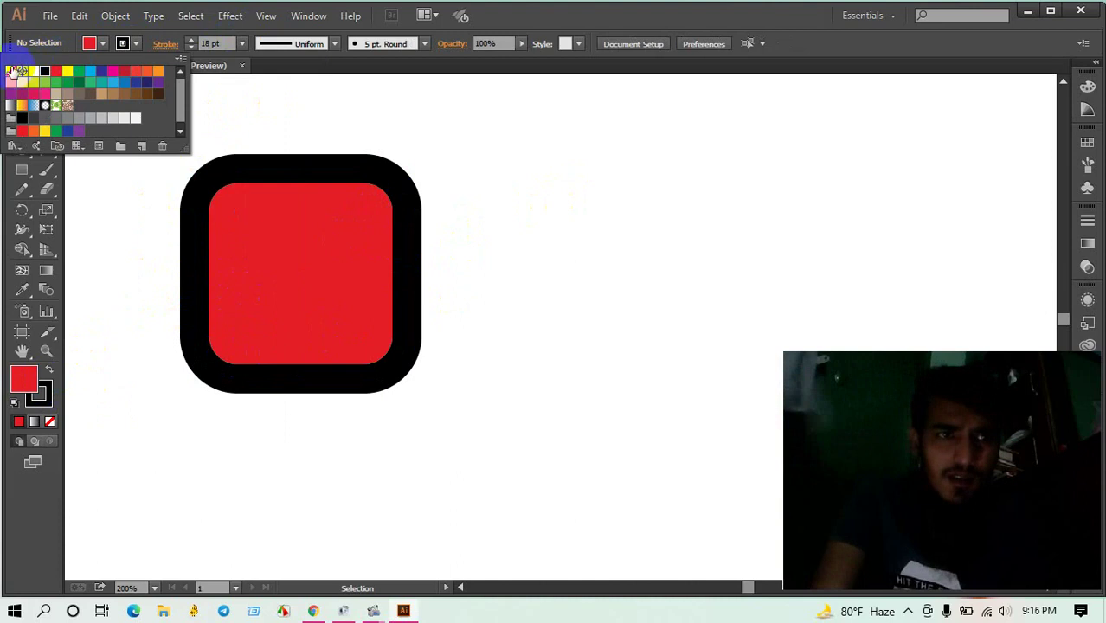
left_click(12, 73)
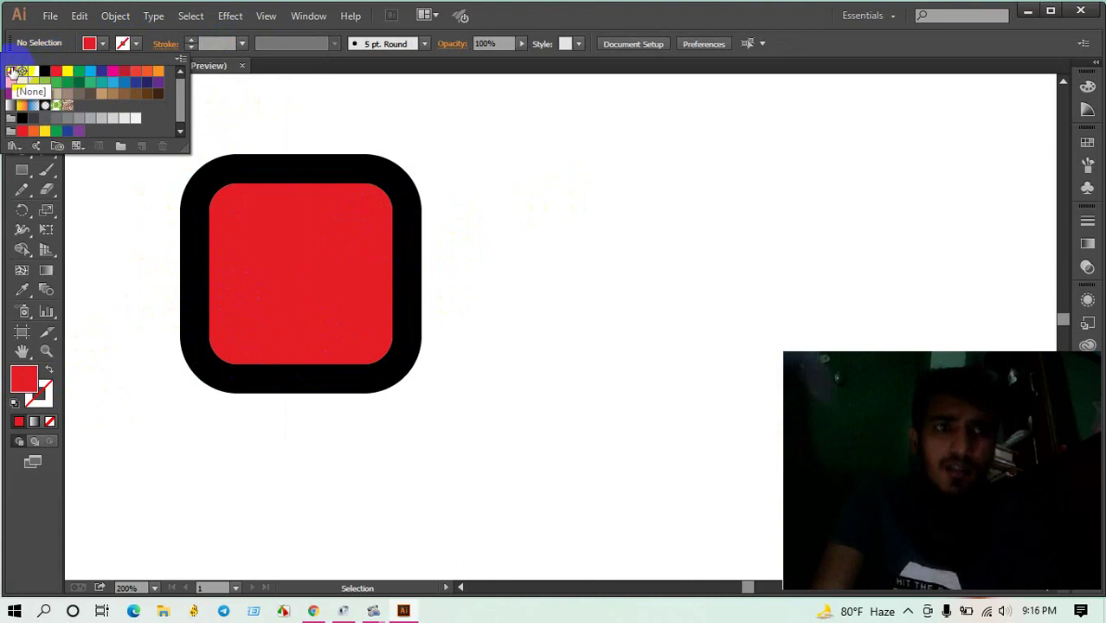
left_click(506, 264)
left_click(414, 252)
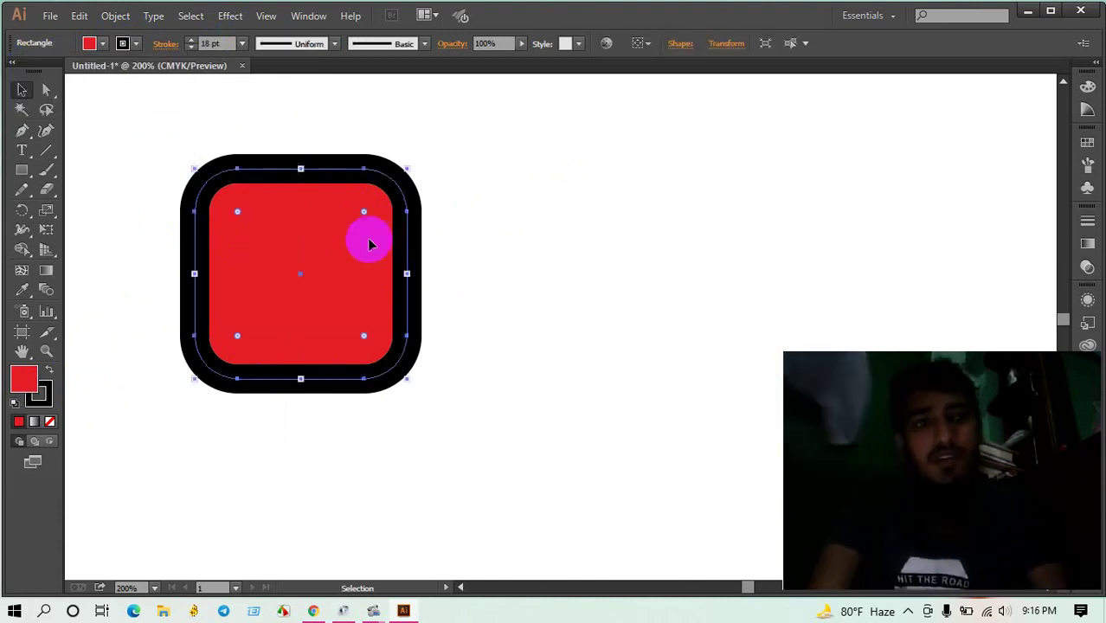
left_click(123, 44)
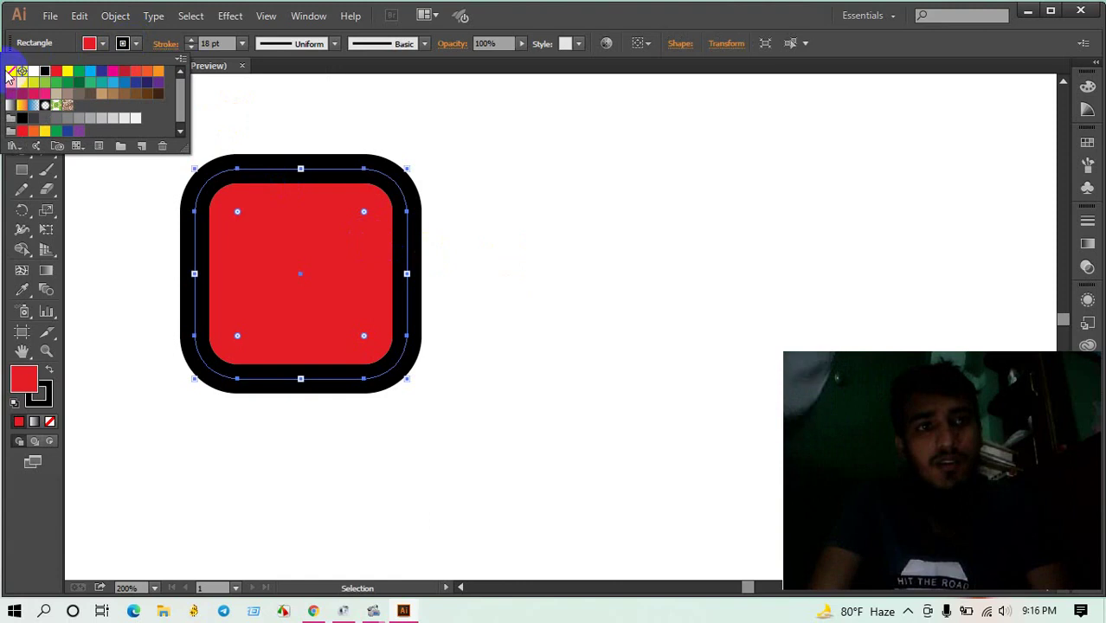
left_click(11, 74)
left_click(593, 313)
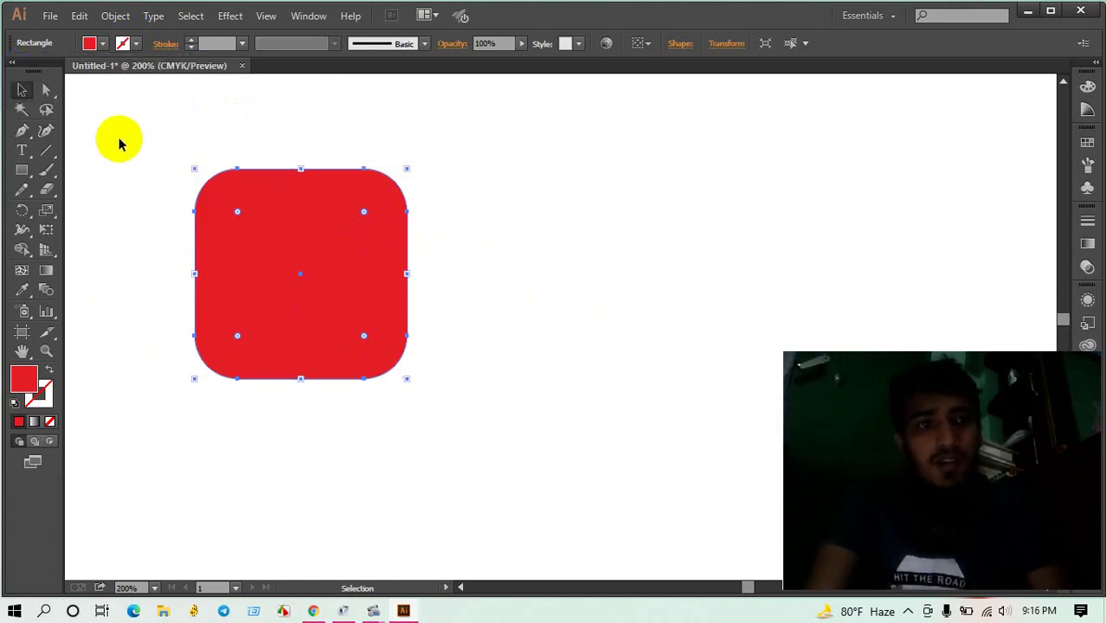
Step: Give the rounded square a 9 pt stroke in green, after trying yellow, blue and grey
left_click(124, 44)
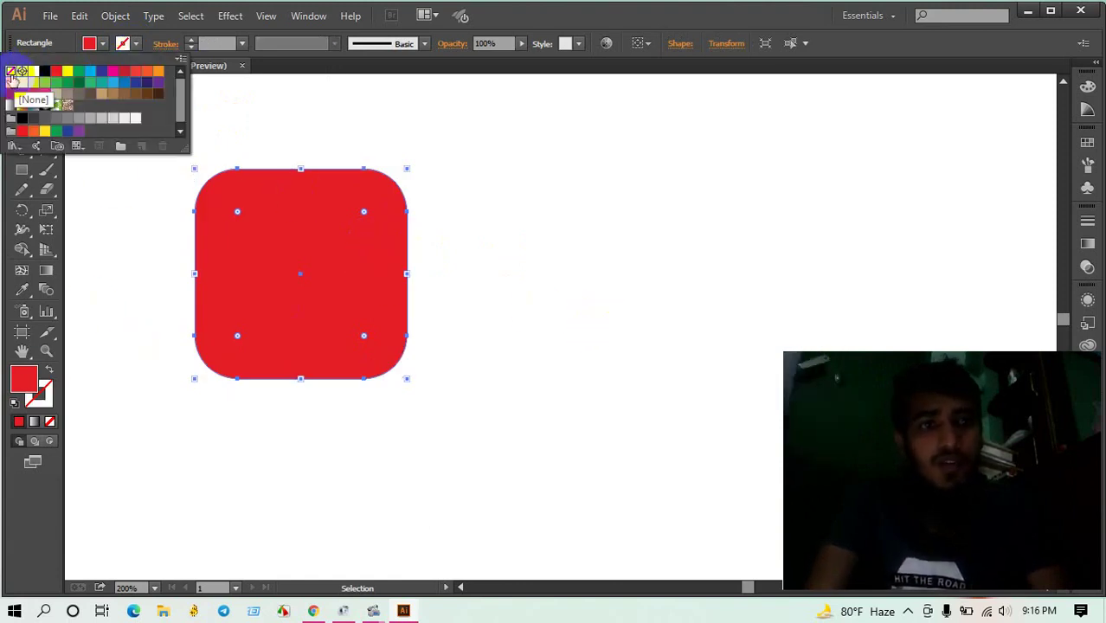
left_click(66, 73)
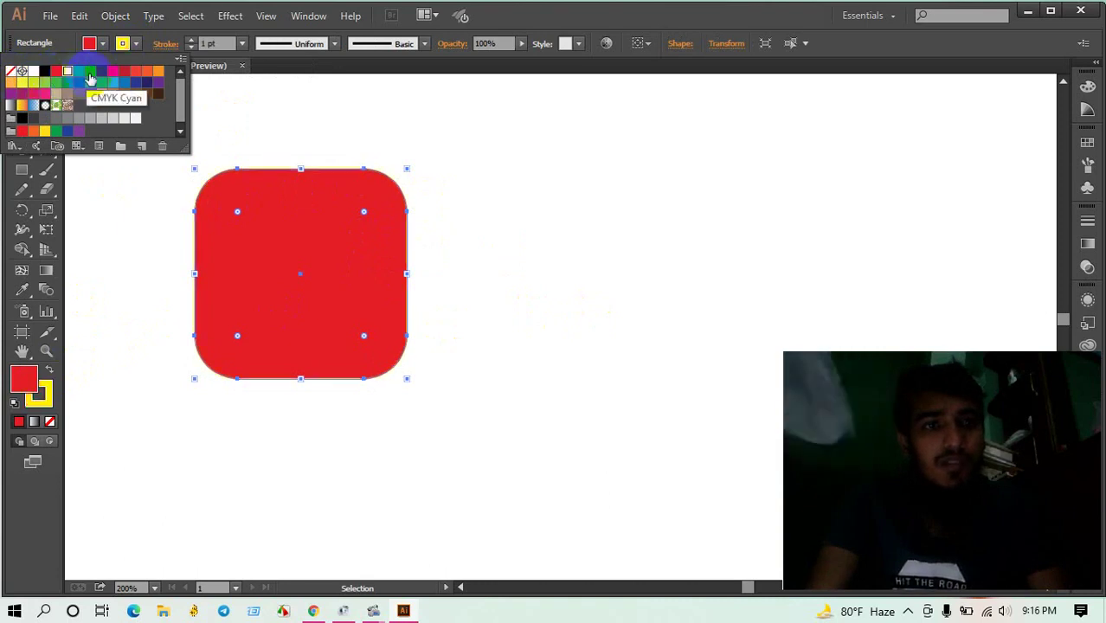
left_click(100, 73)
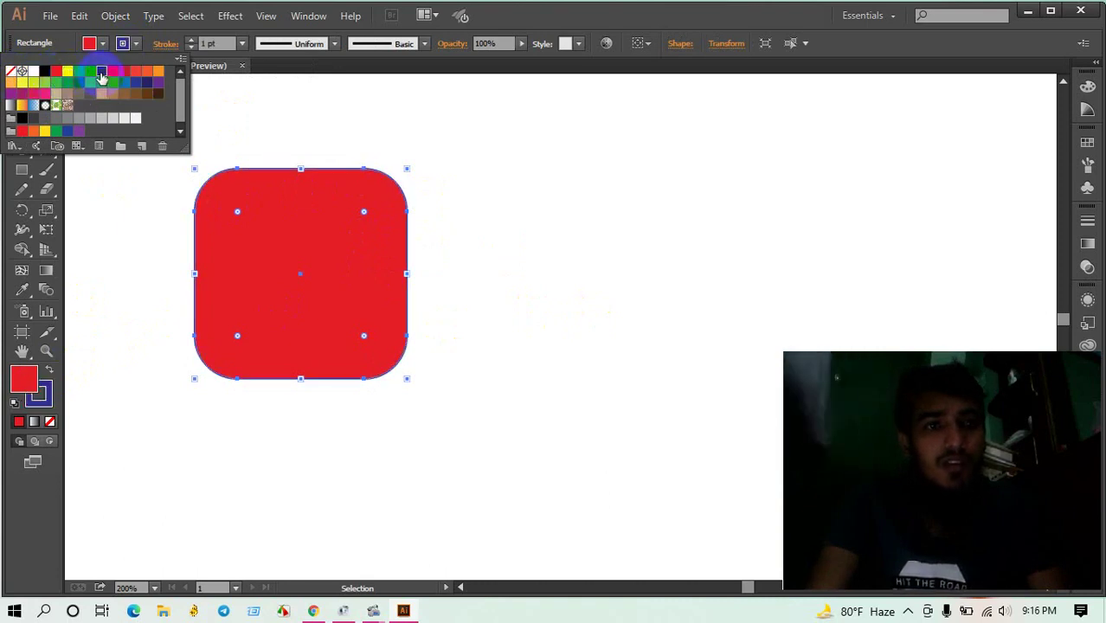
left_click(254, 81)
left_click(243, 44)
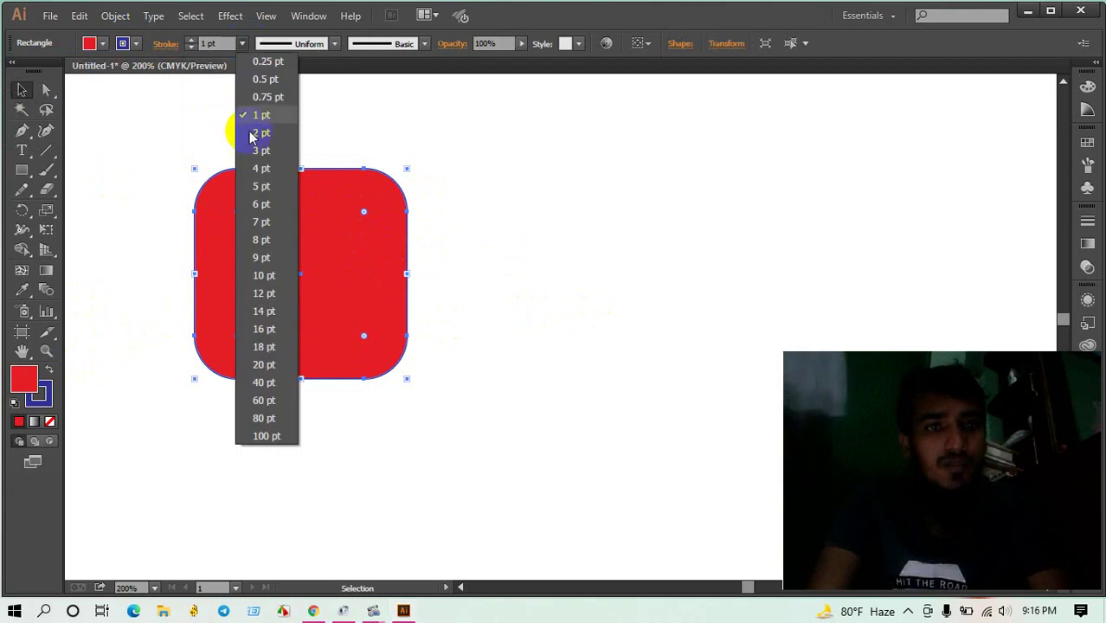
left_click(270, 248)
left_click(136, 43)
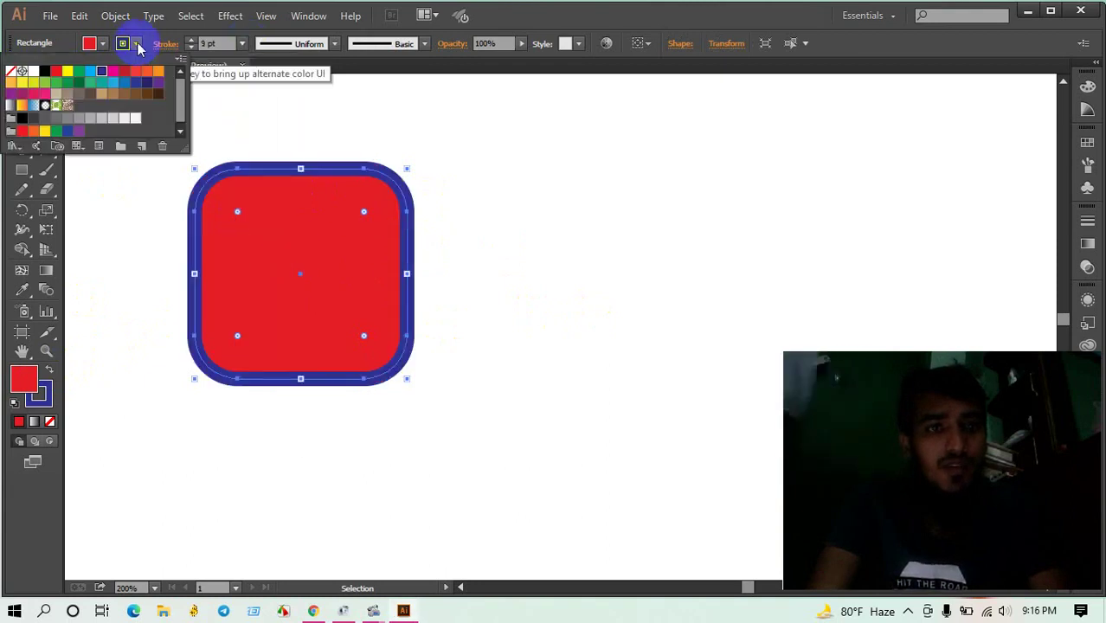
left_click(76, 98)
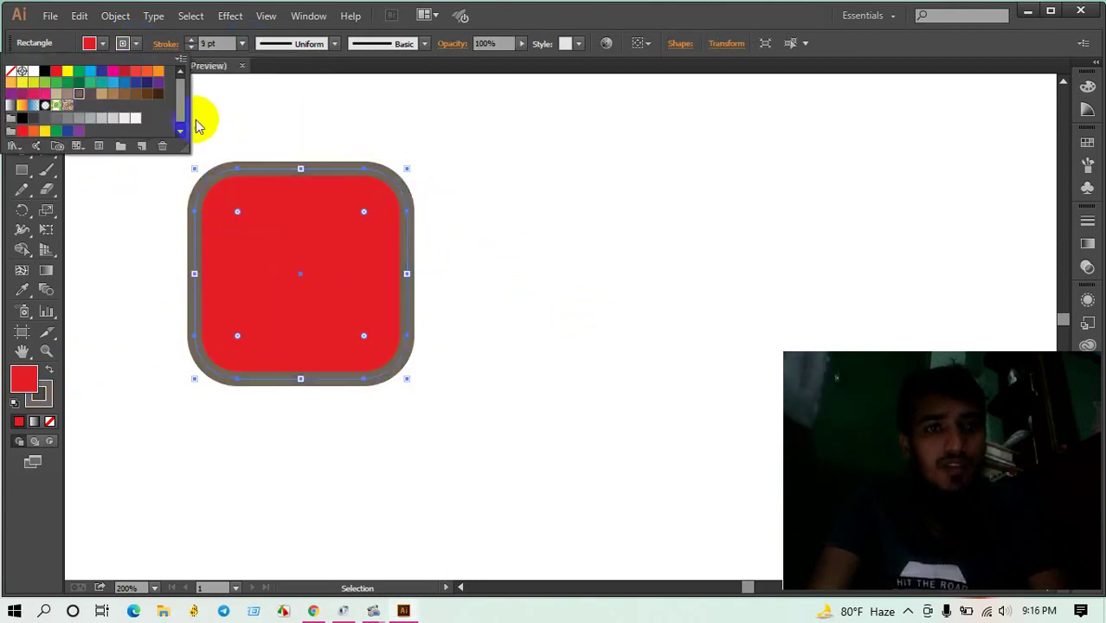
left_click(66, 87)
left_click(490, 163)
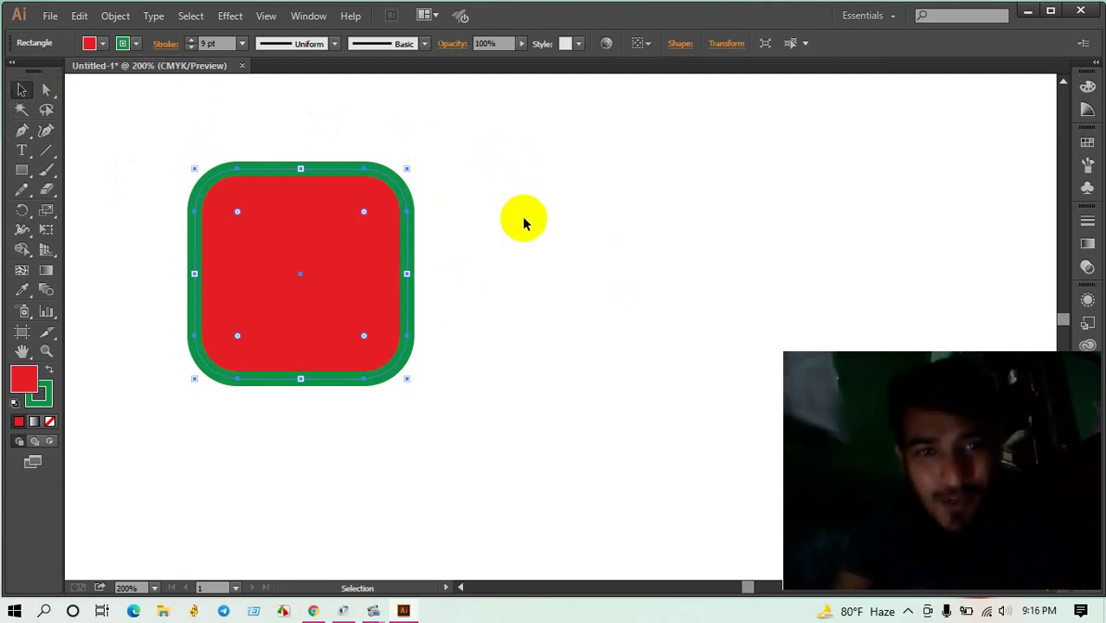
Step: Draw a rough rectangle right of the square, then delete it
left_click(21, 170)
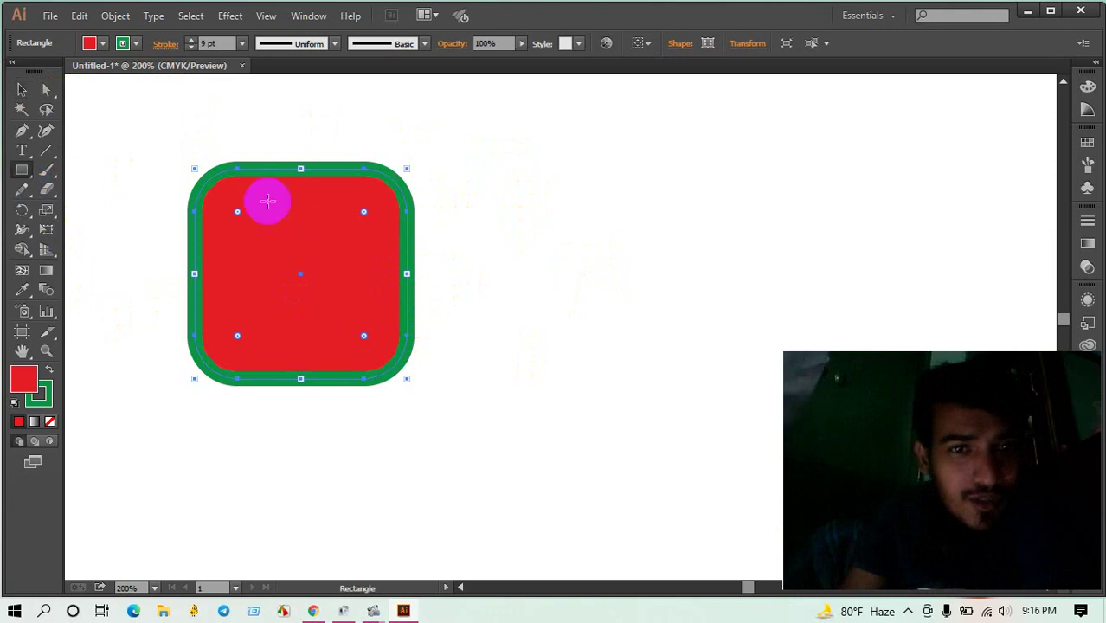
left_click_drag(471, 179, 791, 405)
left_click_drag(834, 351, 770, 370)
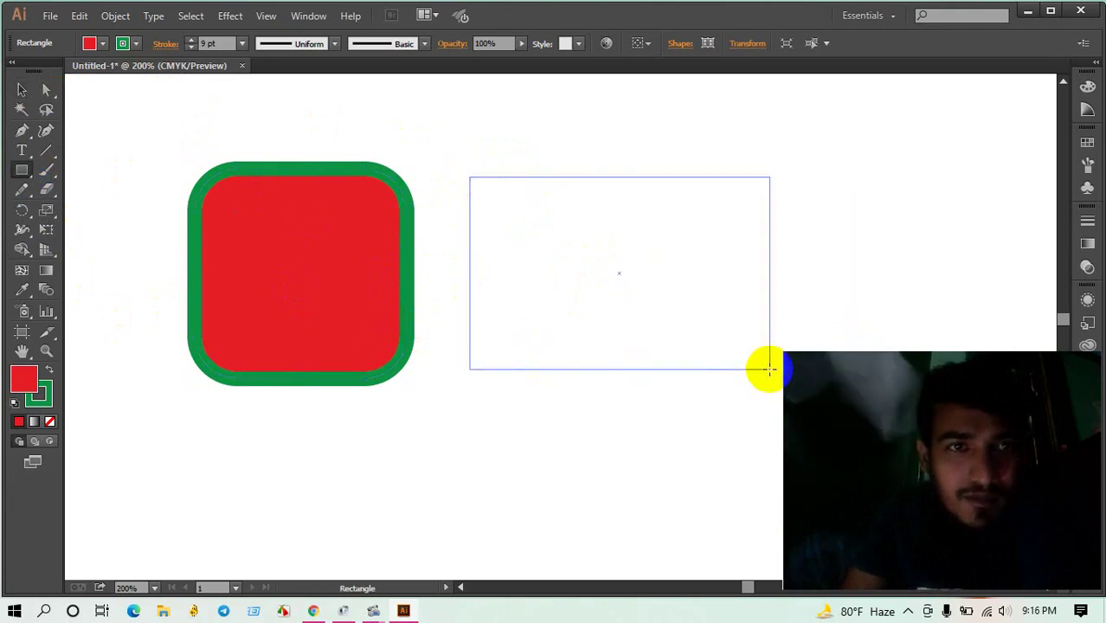
left_click_drag(770, 370, 770, 369)
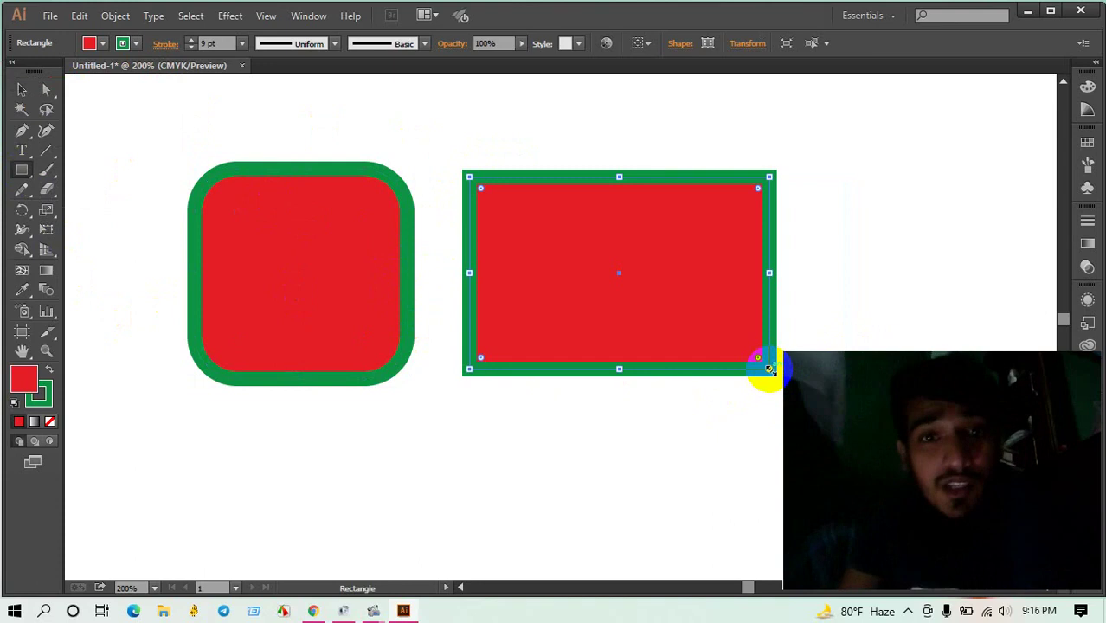
key("Delete")
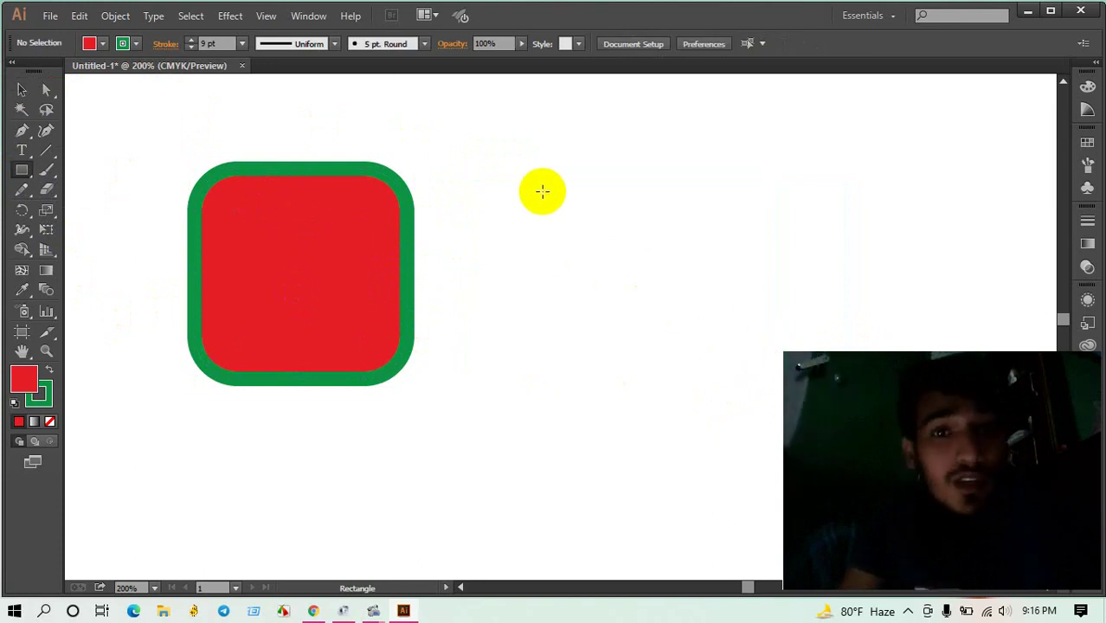
Step: Create a 10 in × 6 in rectangle right of the rounded square
left_click(542, 191)
type("10")
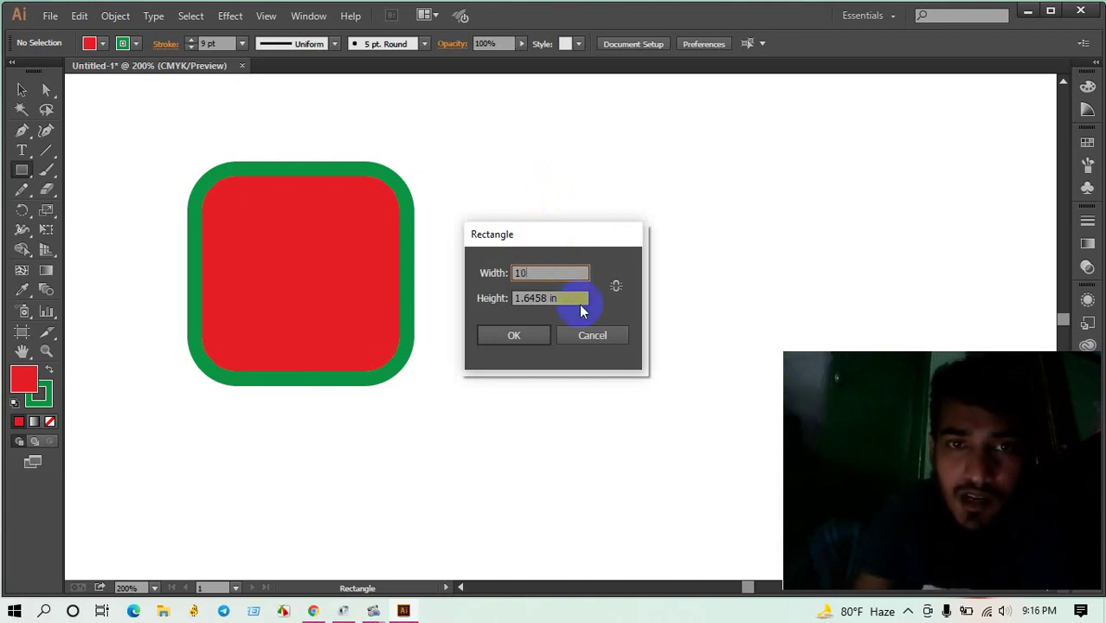
key("Tab")
type("6")
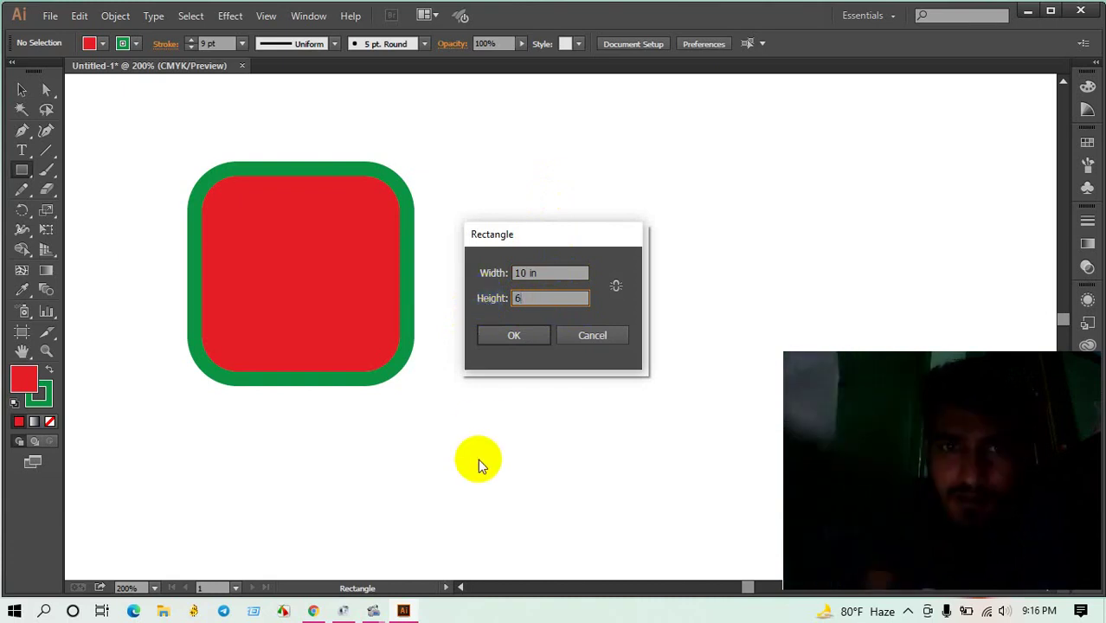
key("Return")
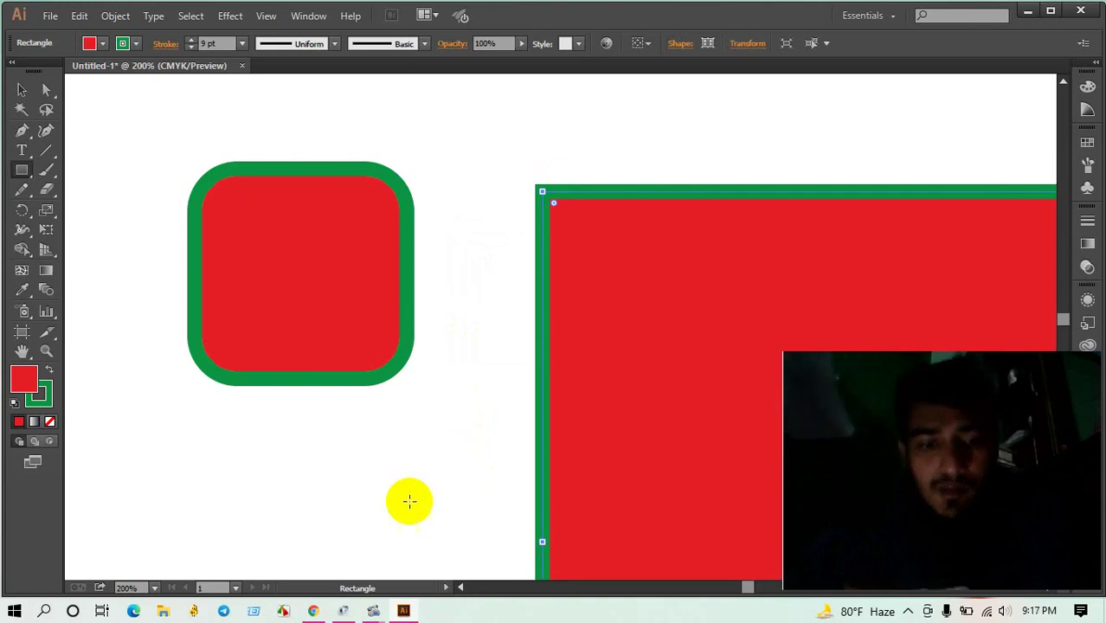
scroll(447, 372, "down", 2)
scroll(445, 359, "down", 1)
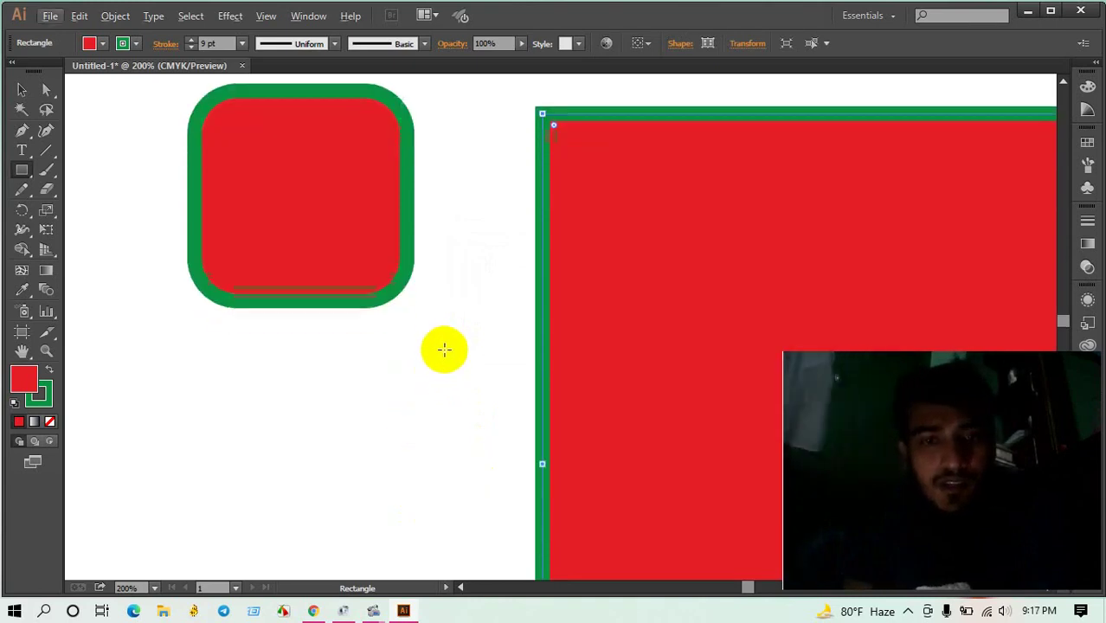
scroll(442, 347, "down", 1)
scroll(442, 347, "down", 3, "alt")
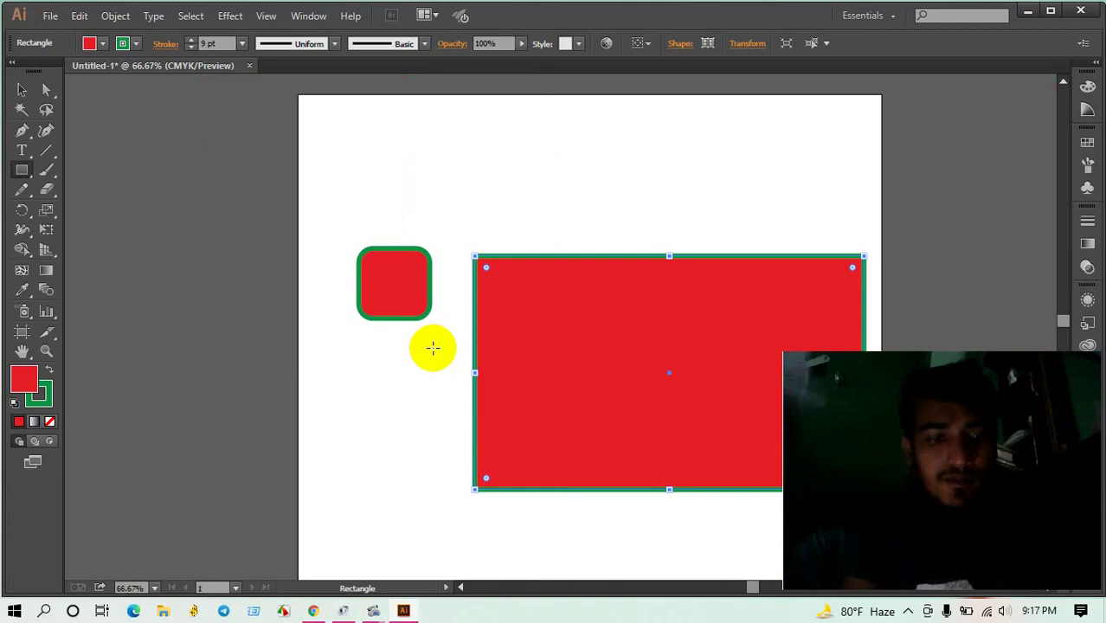
scroll(433, 347, "right", 2)
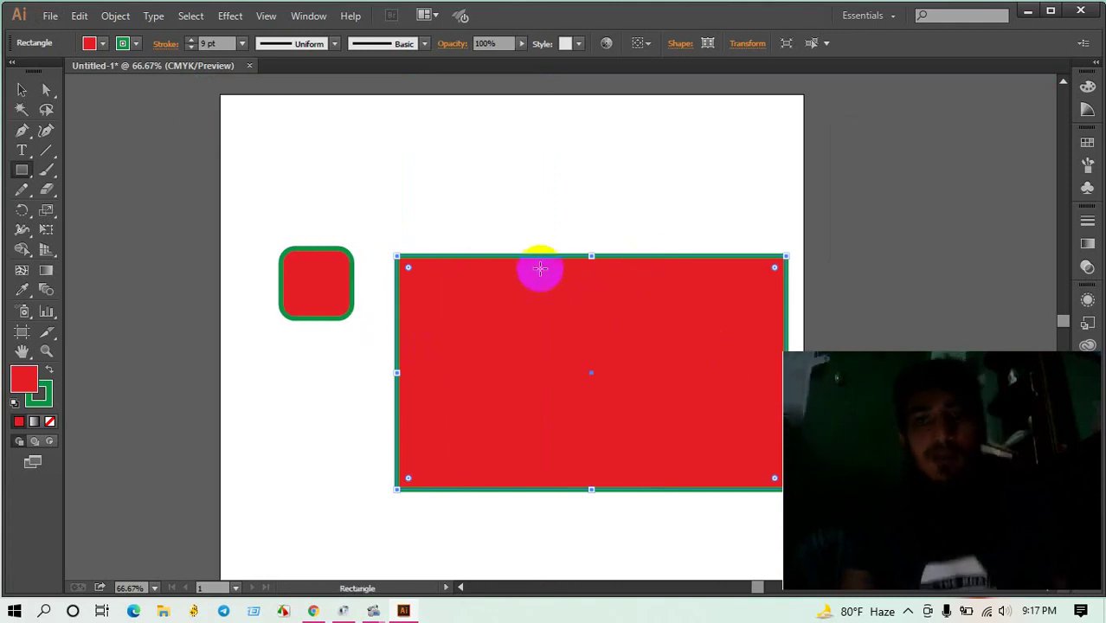
Step: Select the large rectangle and nudge it slightly upward
left_click(22, 89)
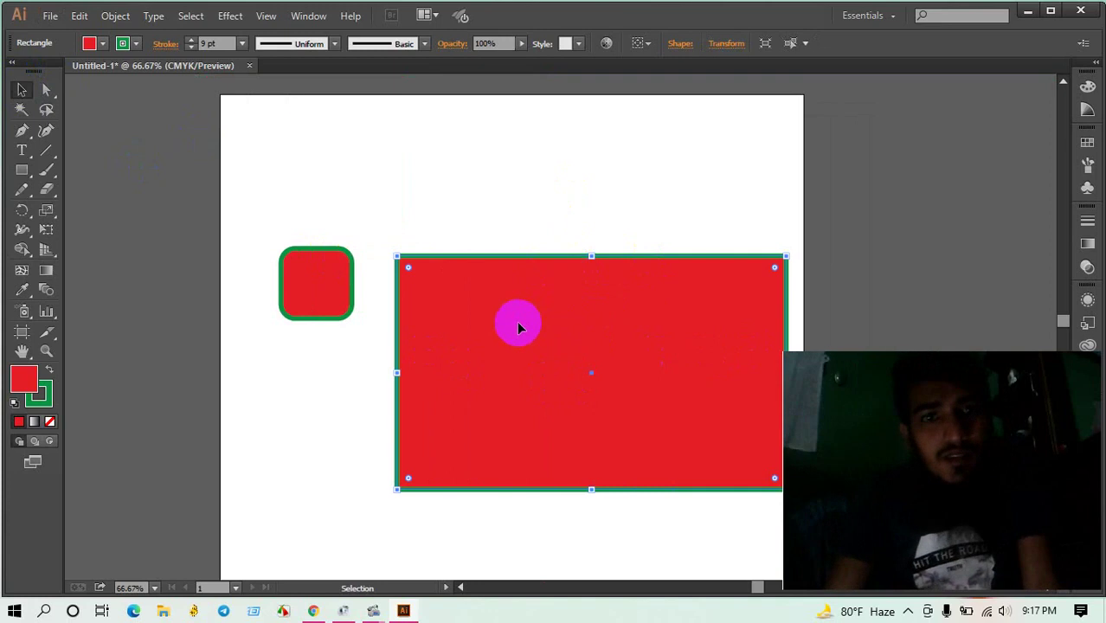
left_click(134, 45)
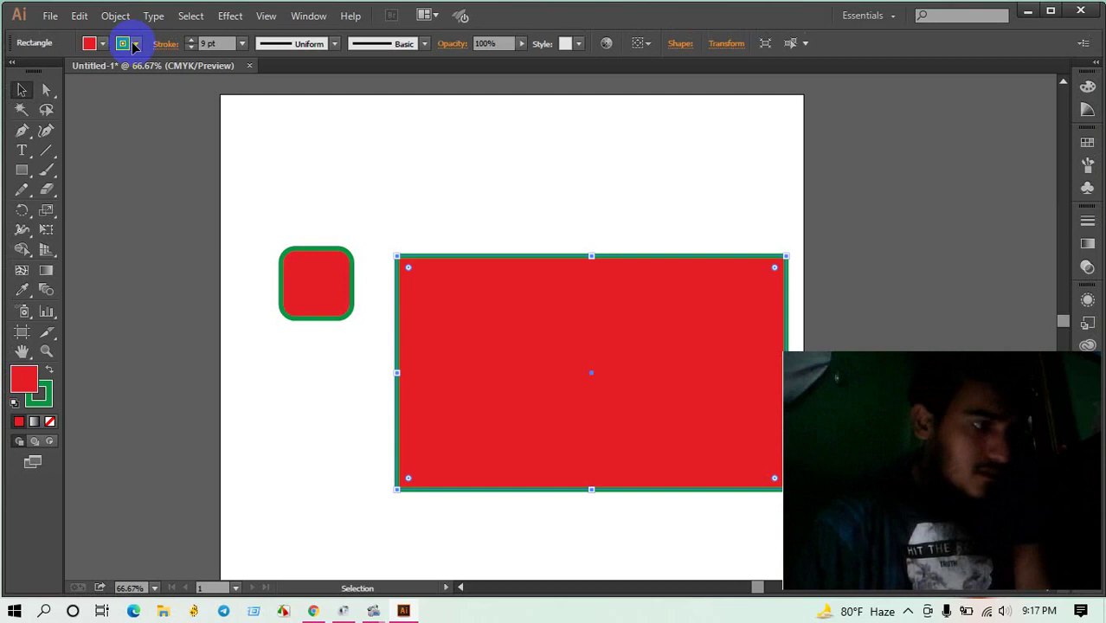
key("Up")
key("Up")
key("Up")
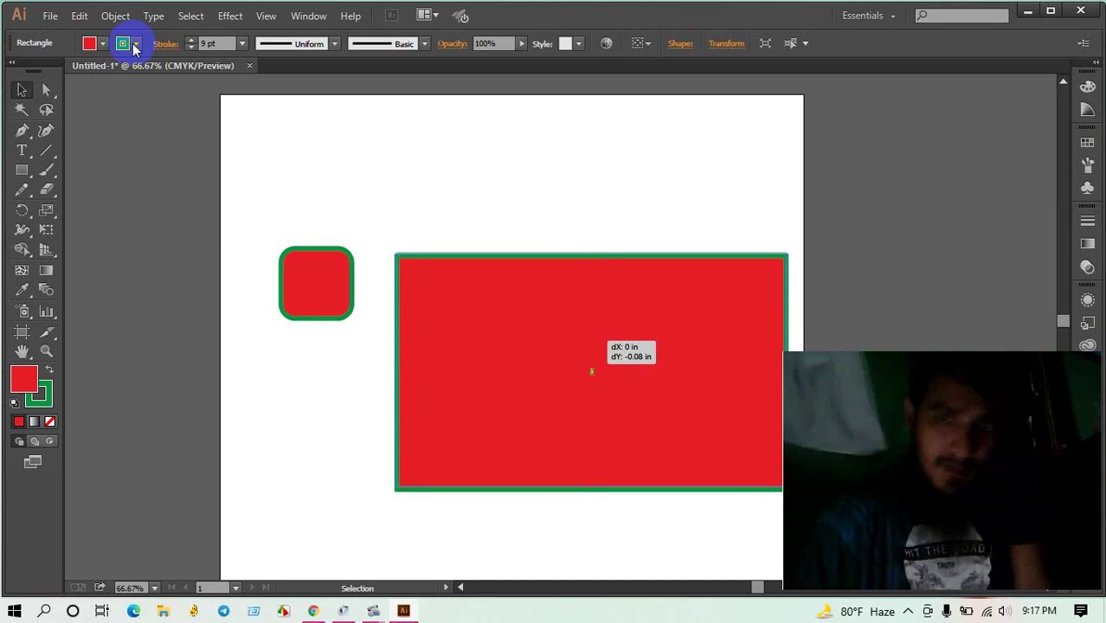
key("Up")
key("Up")
key("Up")
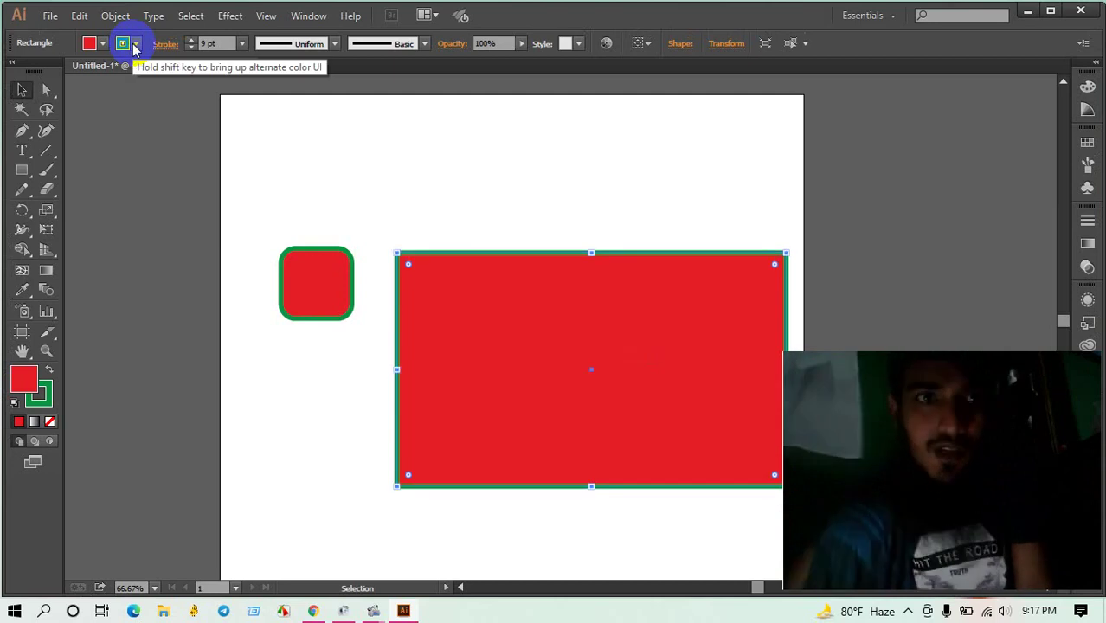
Step: Remove the large rectangle's outline and move it up and left
left_click(139, 44)
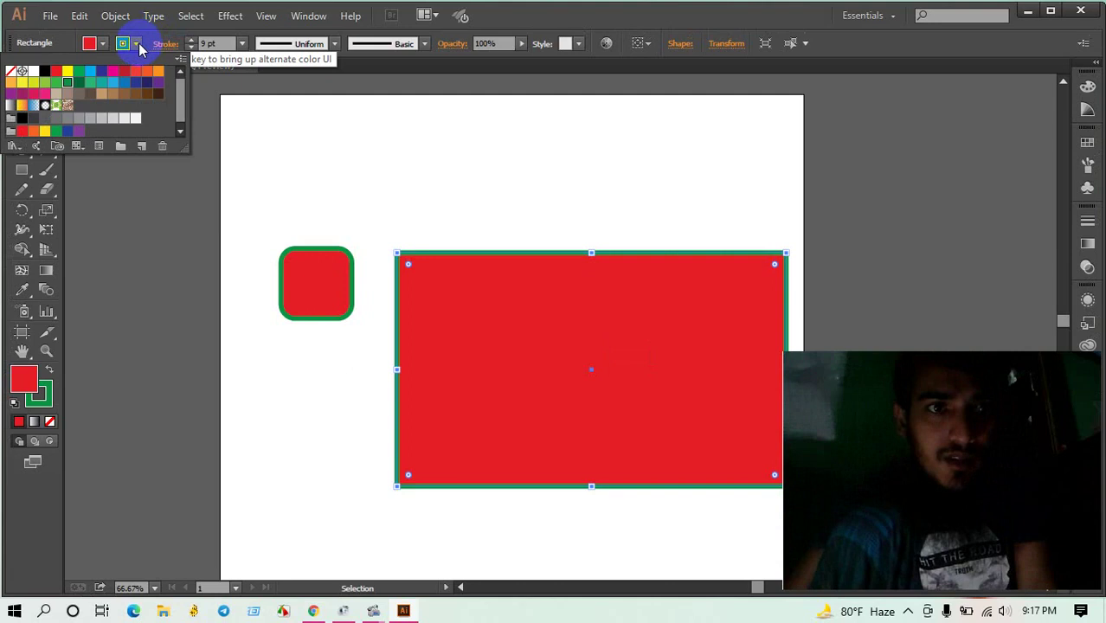
left_click(12, 72)
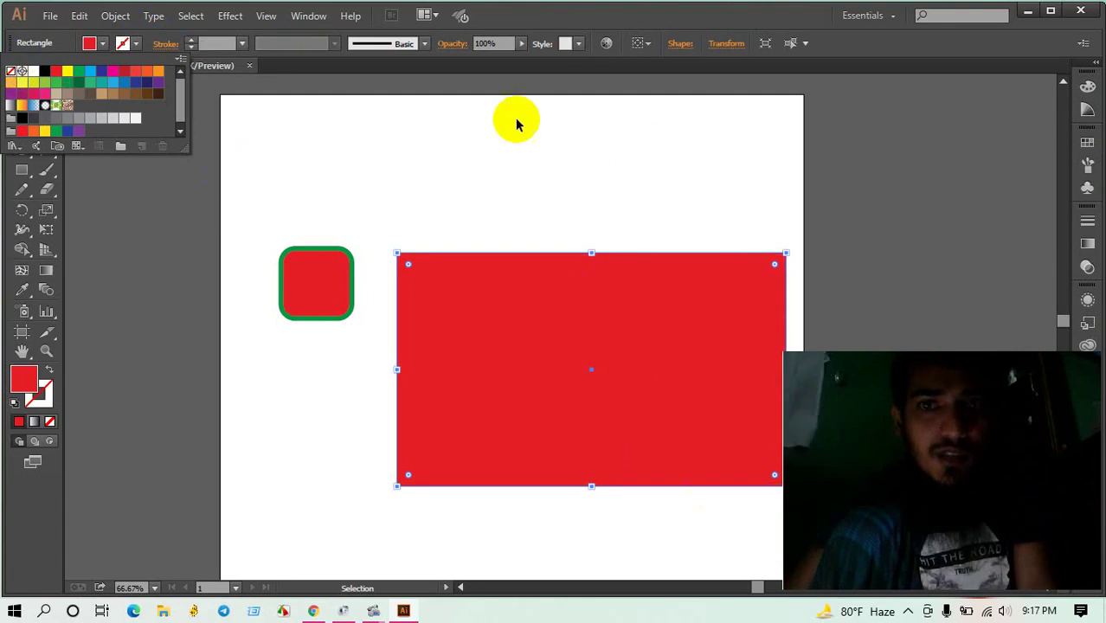
left_click_drag(525, 349, 538, 289)
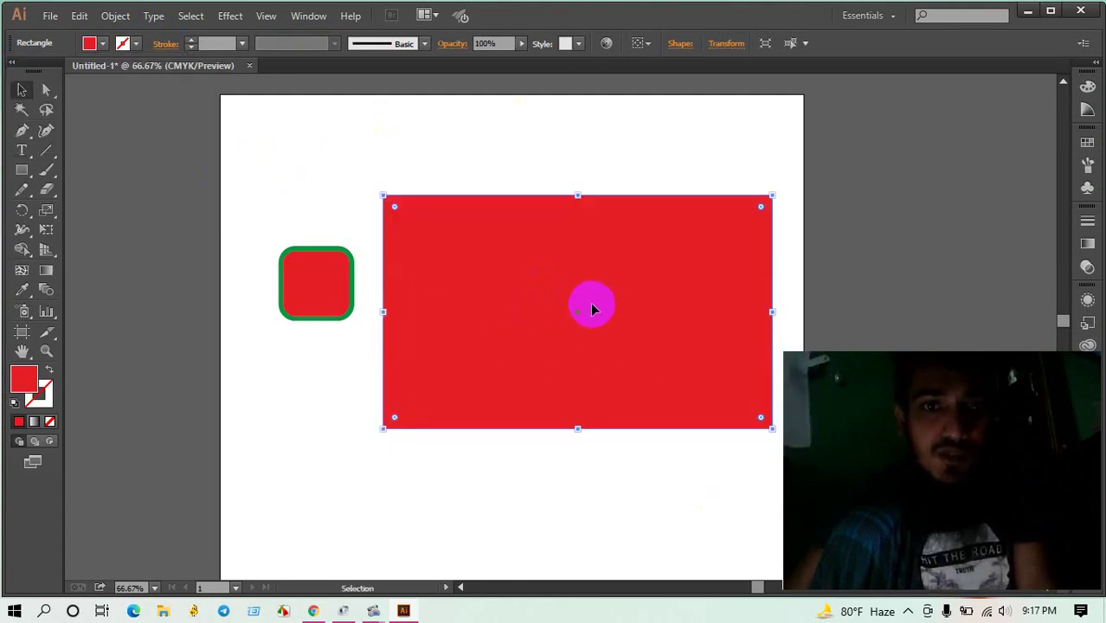
Step: Fill the large rectangle with dark green, then deselect it
double_click(22, 385)
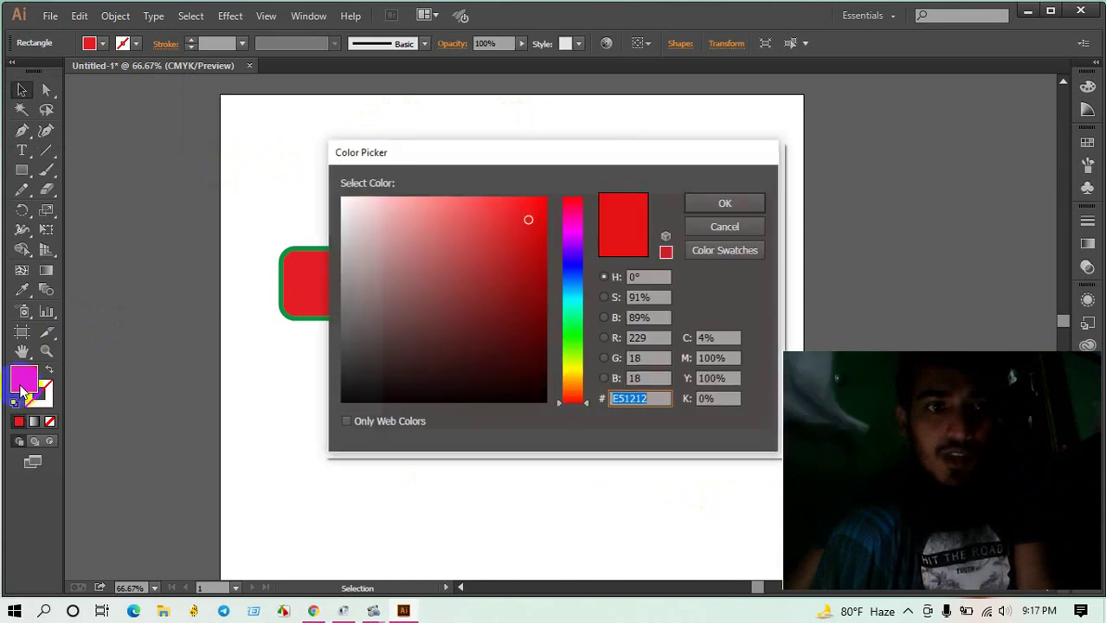
left_click(711, 202)
left_click(95, 45)
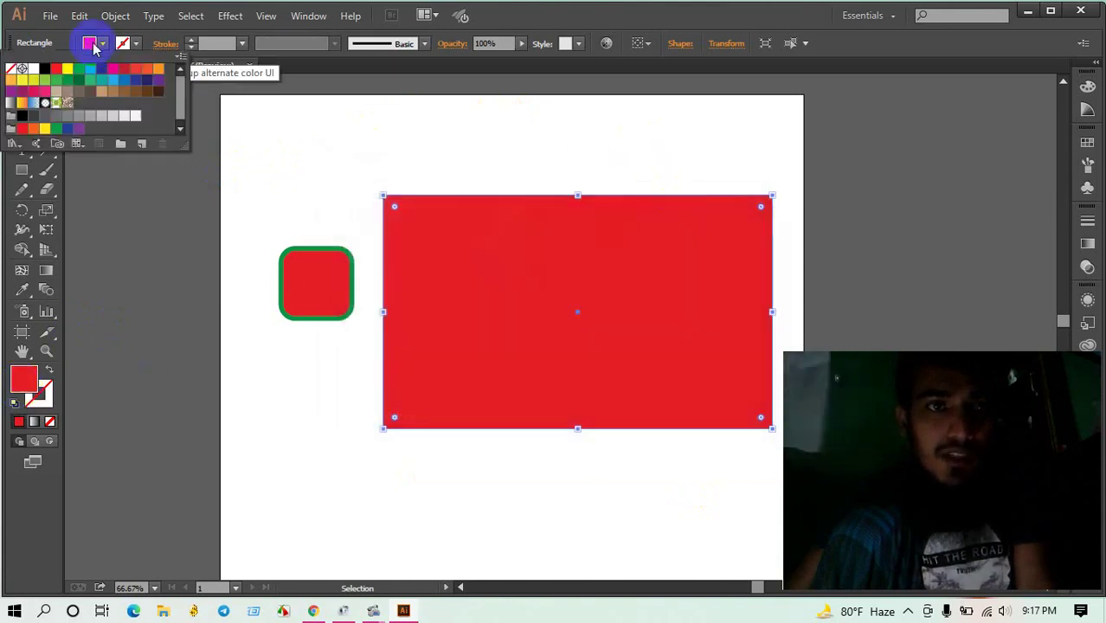
left_click(77, 82)
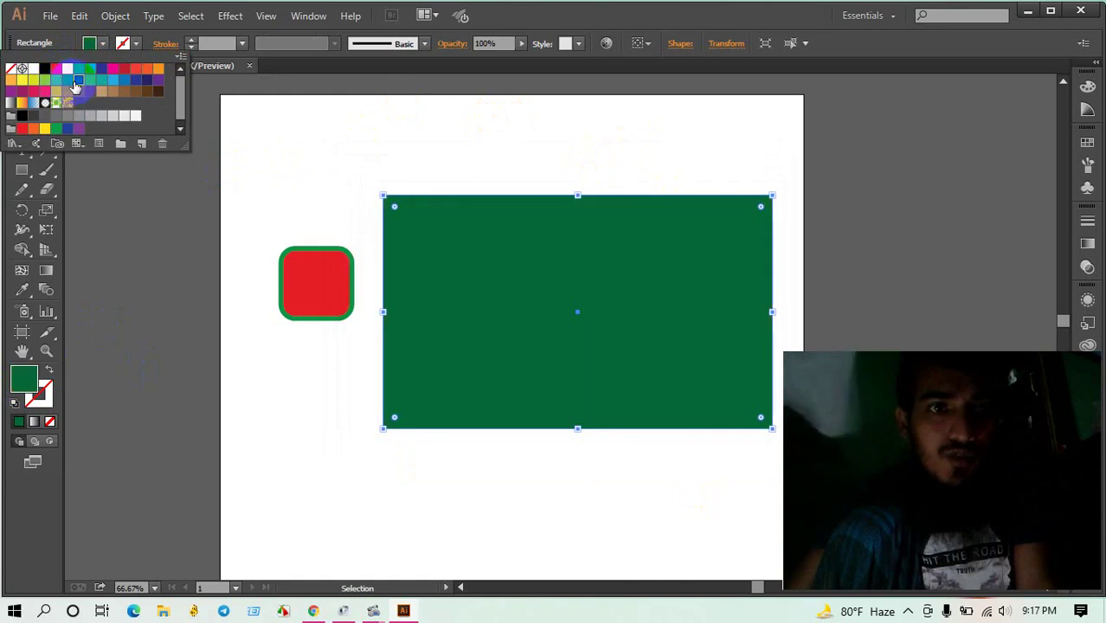
left_click(68, 83)
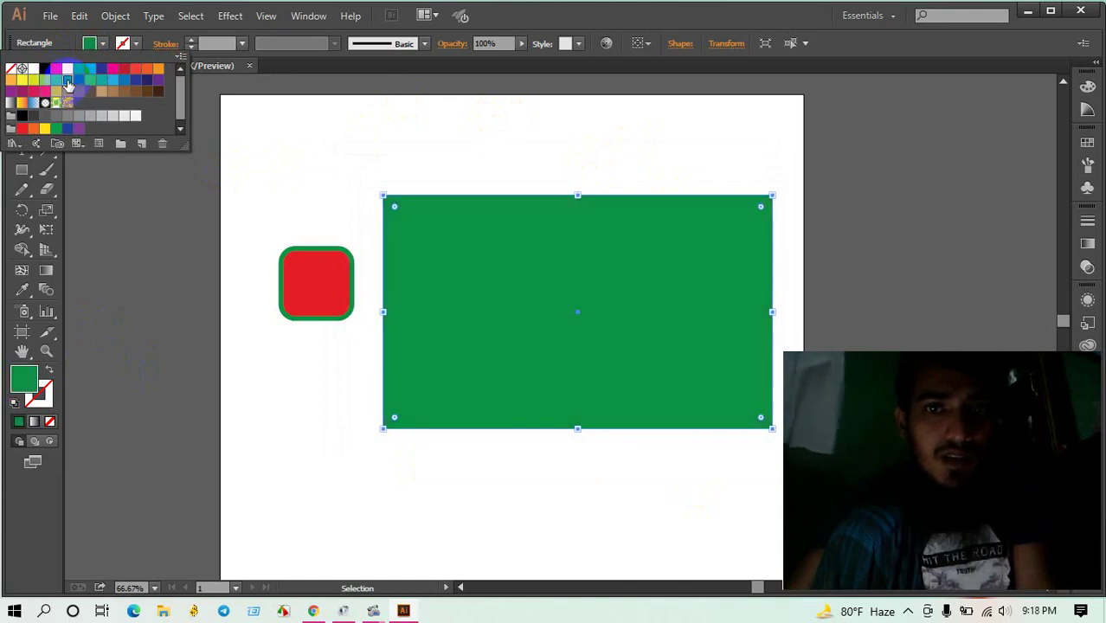
left_click(78, 82)
left_click(395, 104)
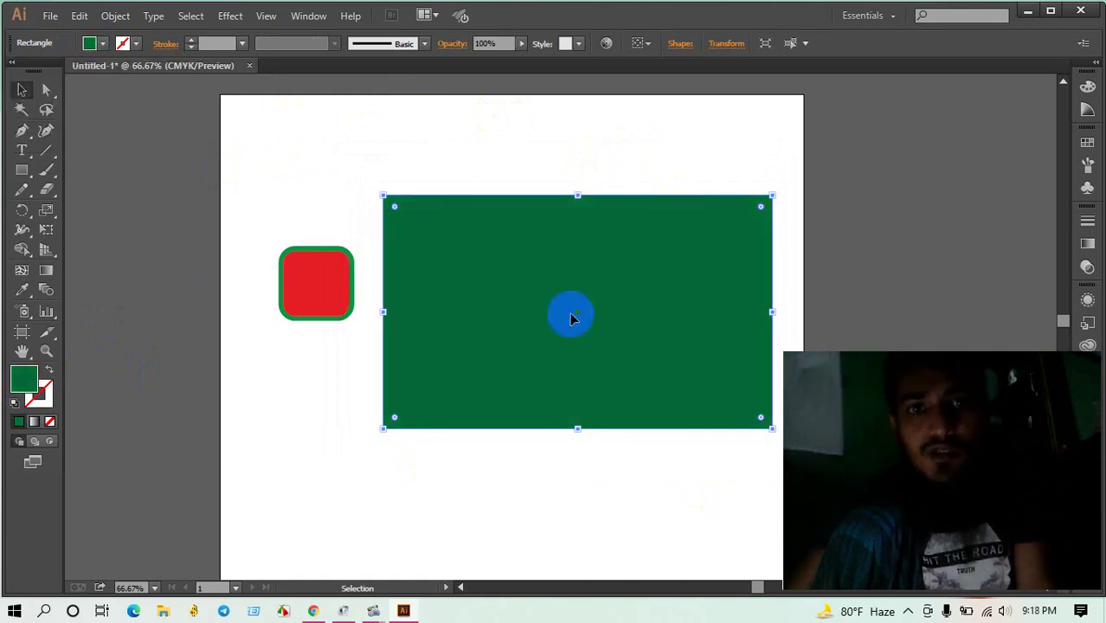
left_click(365, 240)
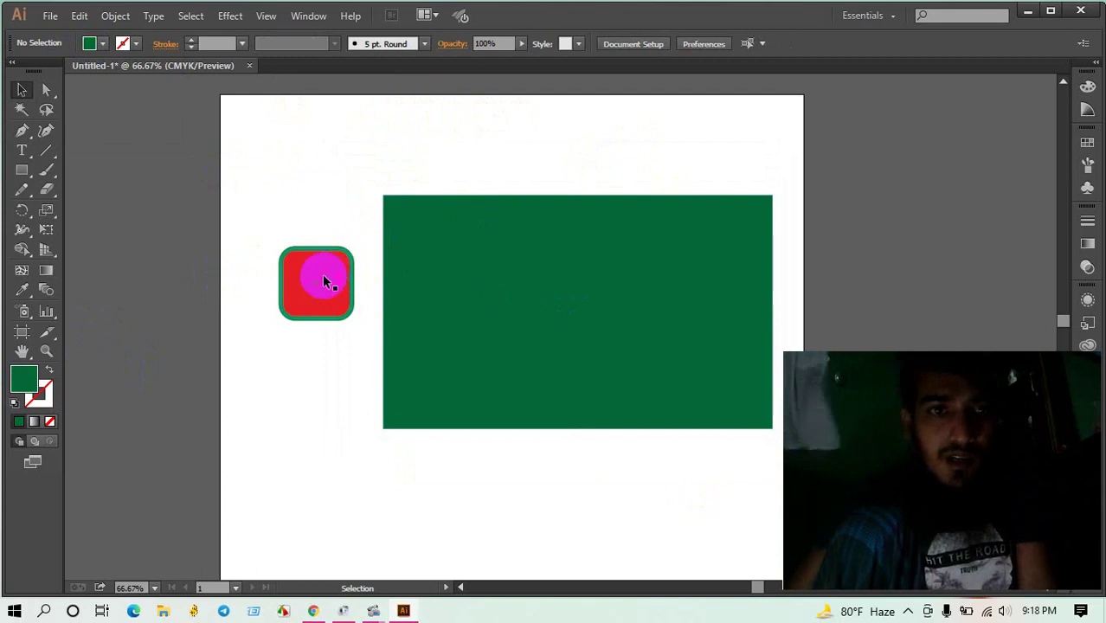
Step: Move the rounded red square left, off the artboard
left_click_drag(303, 280, 154, 263)
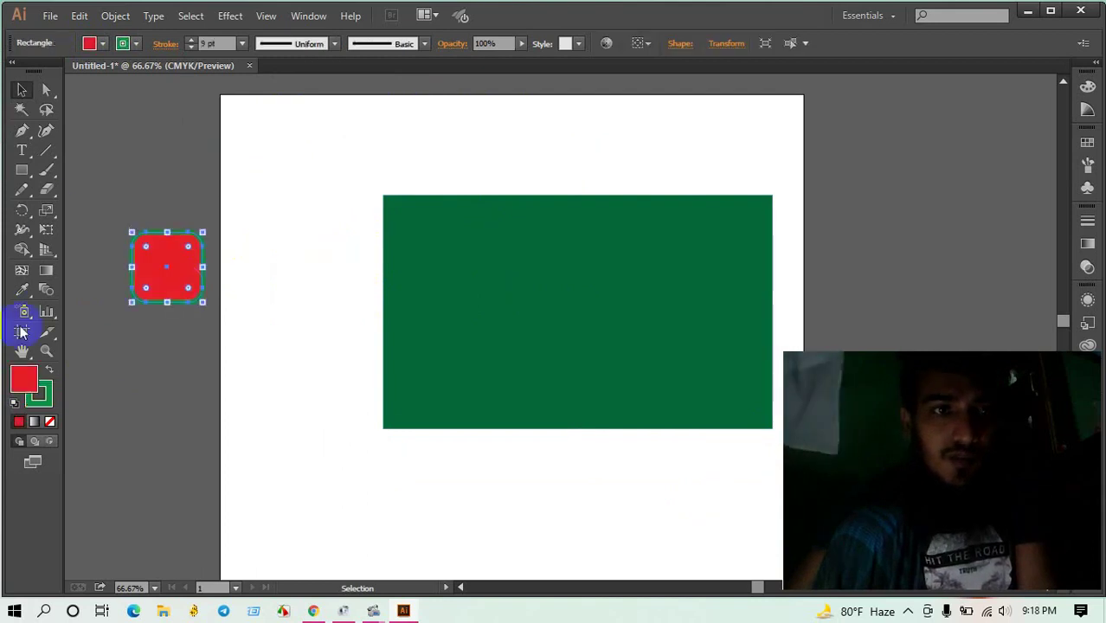
left_click(24, 171)
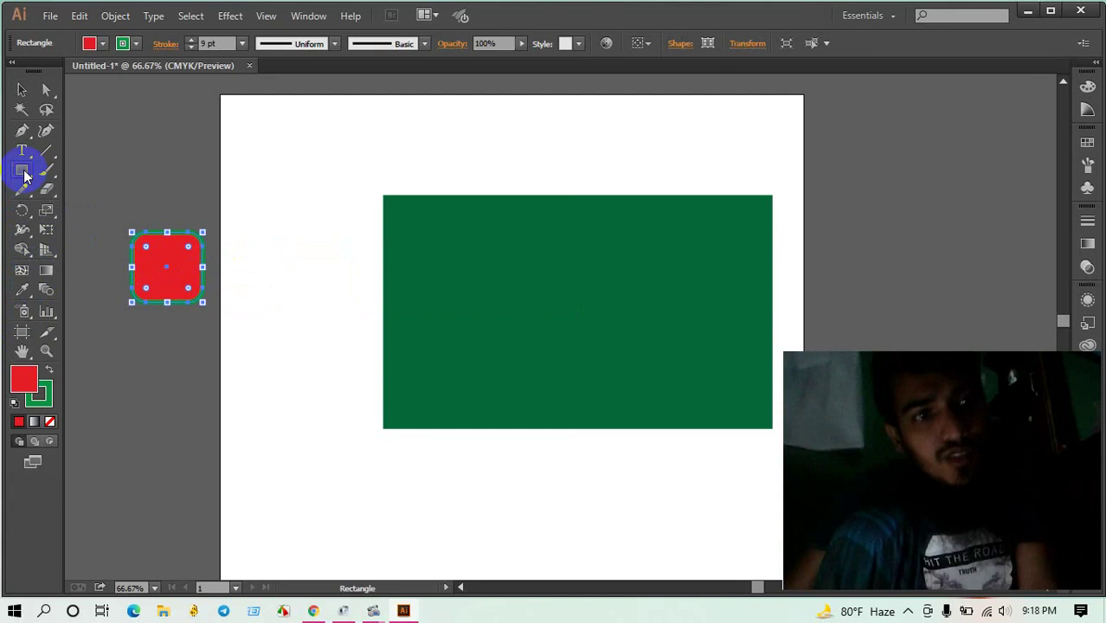
left_click(35, 183)
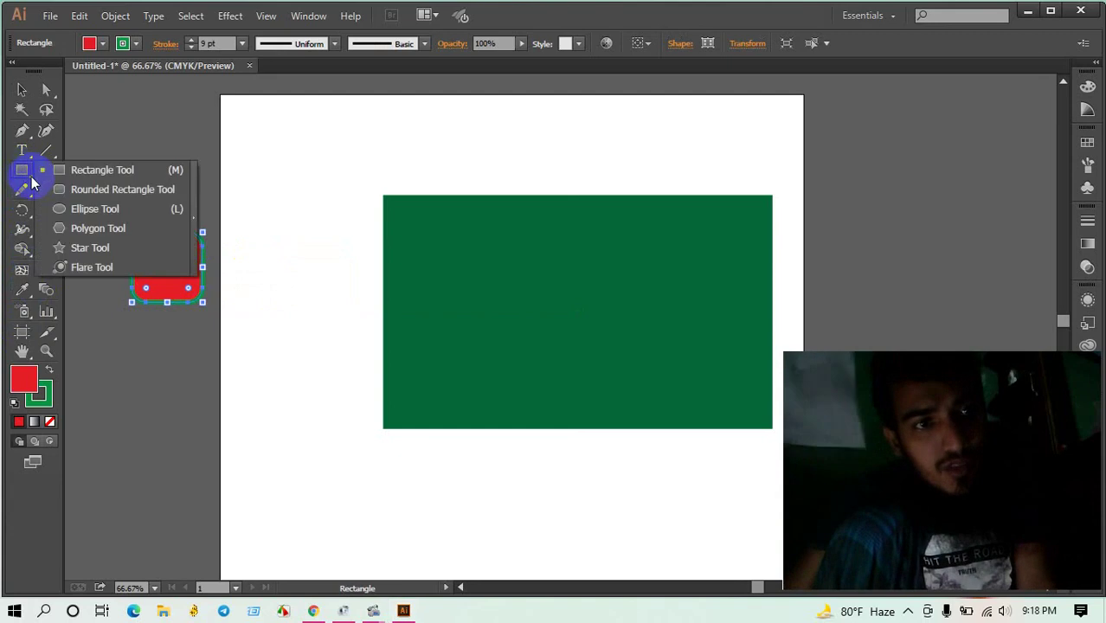
Step: Draw a roughly 4 in red, green-outlined circle on the green field and dismiss the notification
left_click_drag(33, 184, 72, 214)
left_click(85, 211)
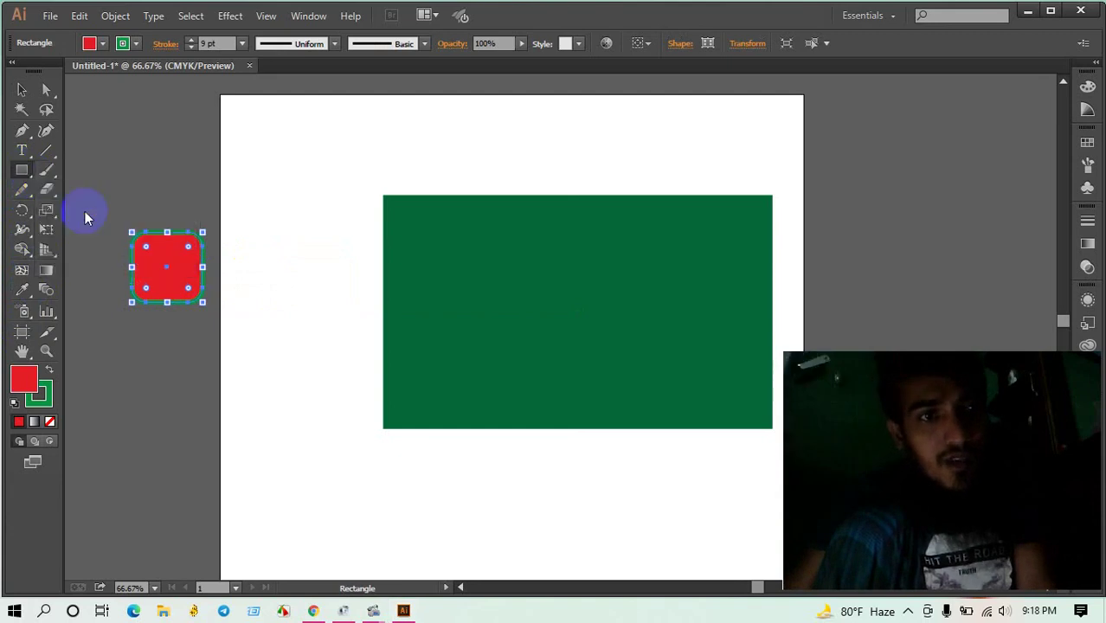
mouse_move(548, 264)
left_mouse_down()
mouse_move(577, 316)
mouse_move(623, 354)
mouse_move(704, 272)
mouse_move(684, 298)
mouse_move(699, 369)
mouse_move(646, 362)
mouse_move(659, 378)
mouse_move(640, 342)
mouse_move(565, 331)
mouse_move(578, 346)
mouse_move(618, 349)
mouse_move(625, 313)
mouse_move(612, 351)
mouse_move(667, 372)
mouse_move(680, 365)
mouse_move(686, 378)
mouse_move(645, 324)
mouse_move(723, 381)
mouse_move(703, 367)
left_mouse_up()
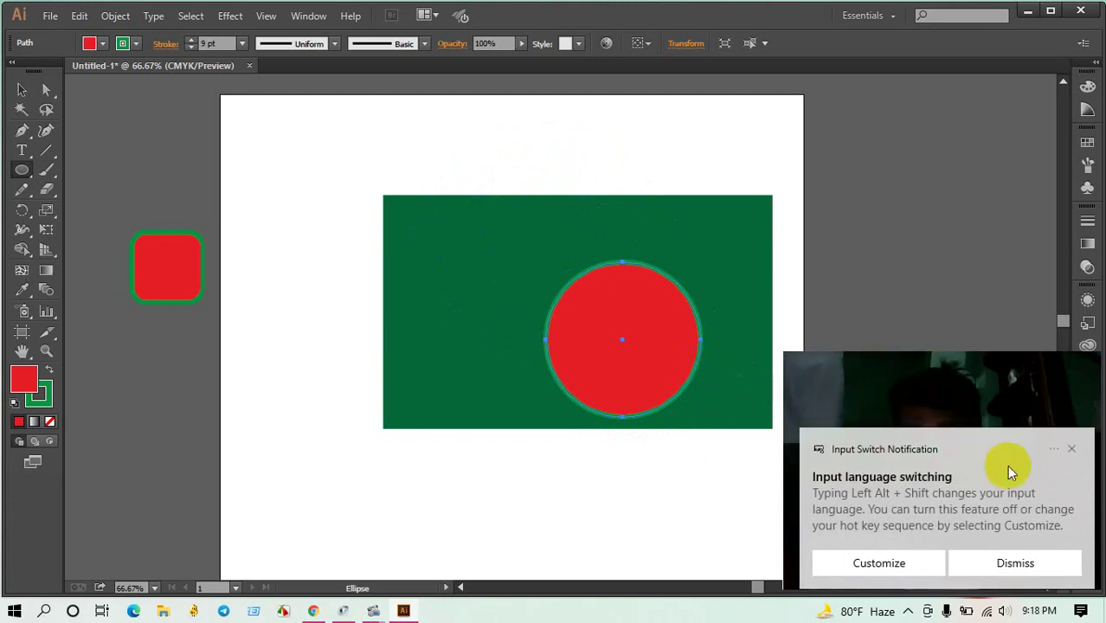
left_click(1013, 561)
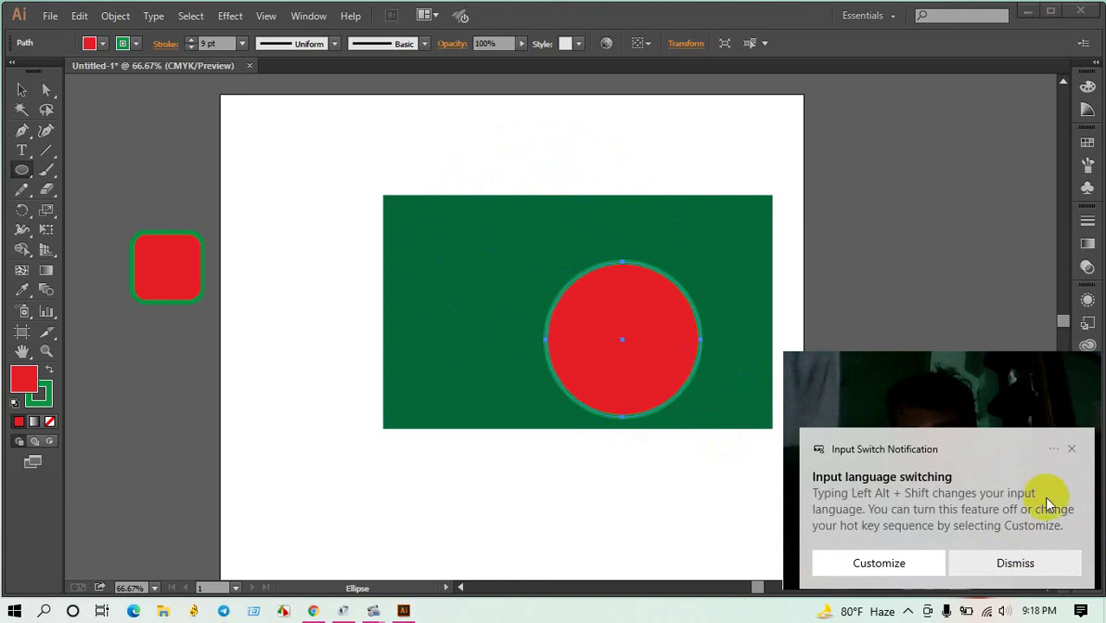
left_click(1067, 449)
mouse_move(853, 392)
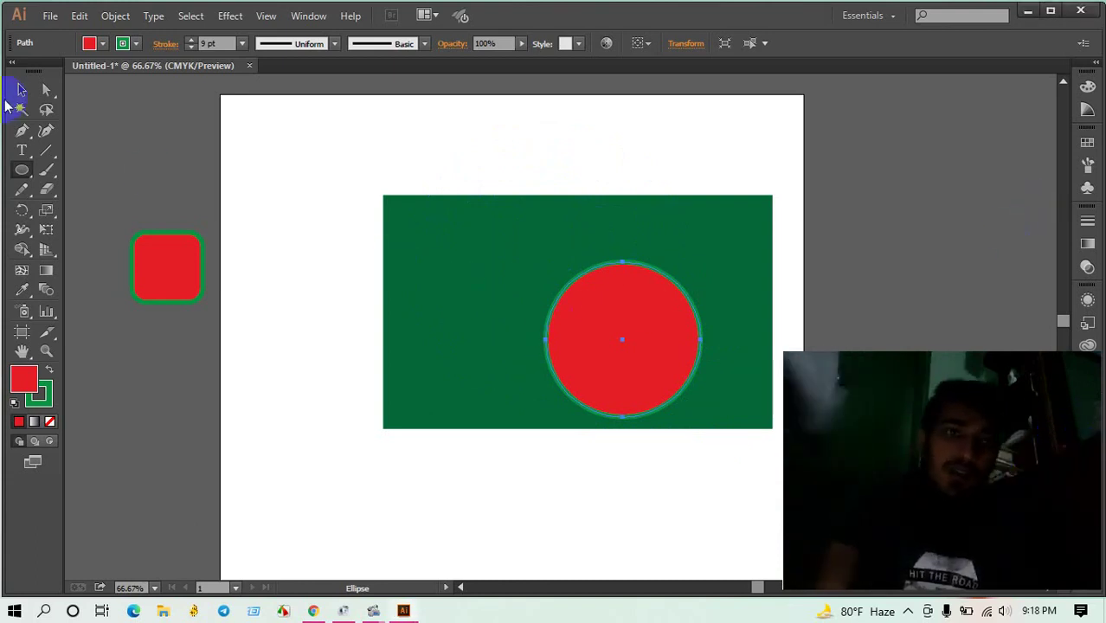
Step: Move the red circle slightly higher on the green field
left_click(22, 90)
left_click(617, 322)
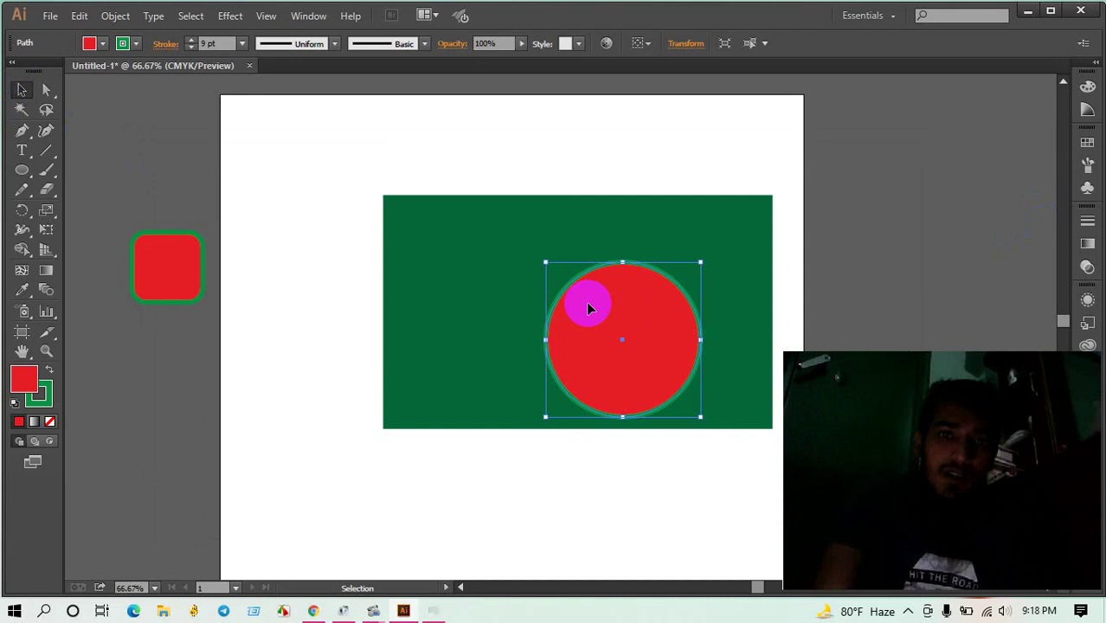
left_click_drag(588, 303, 559, 275)
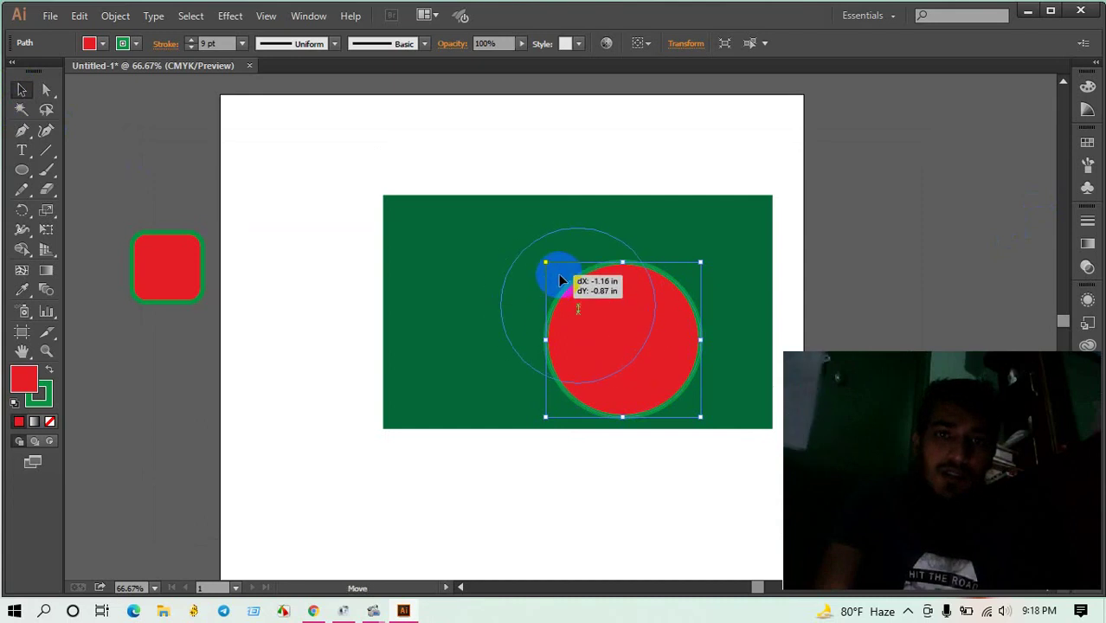
left_click_drag(558, 274, 605, 283)
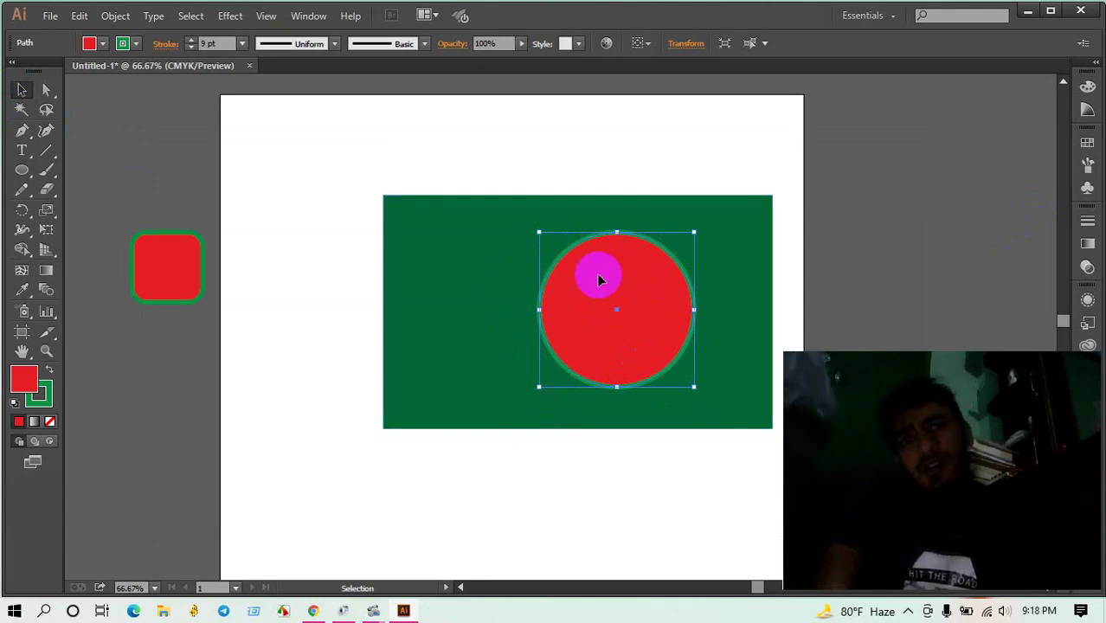
Step: Set the circle's stroke to None and deselect it
left_click(125, 44)
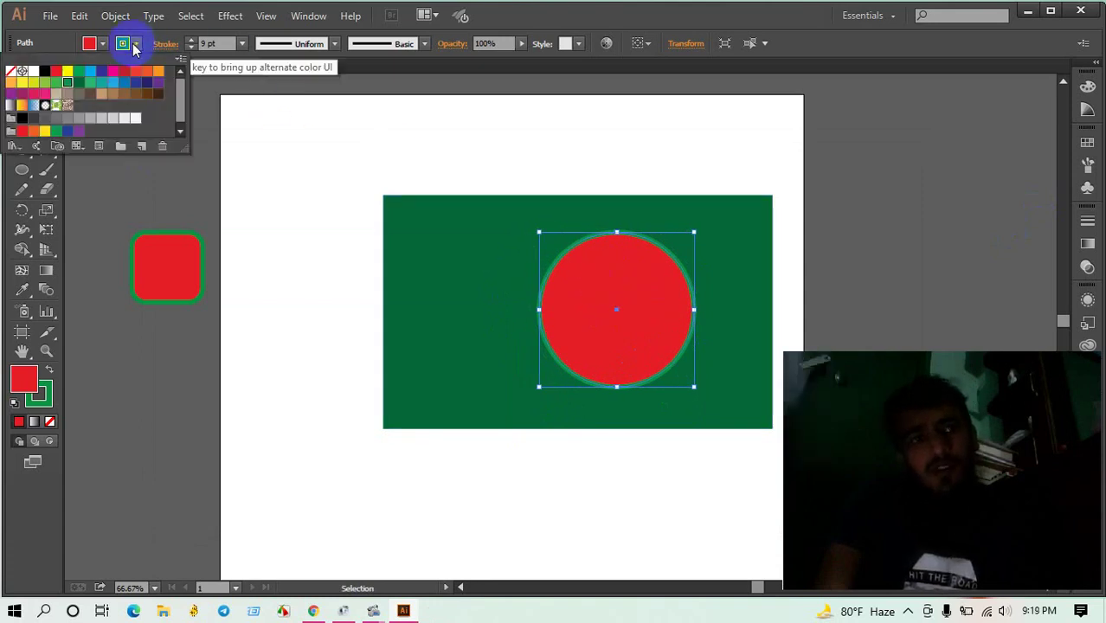
left_click(10, 71)
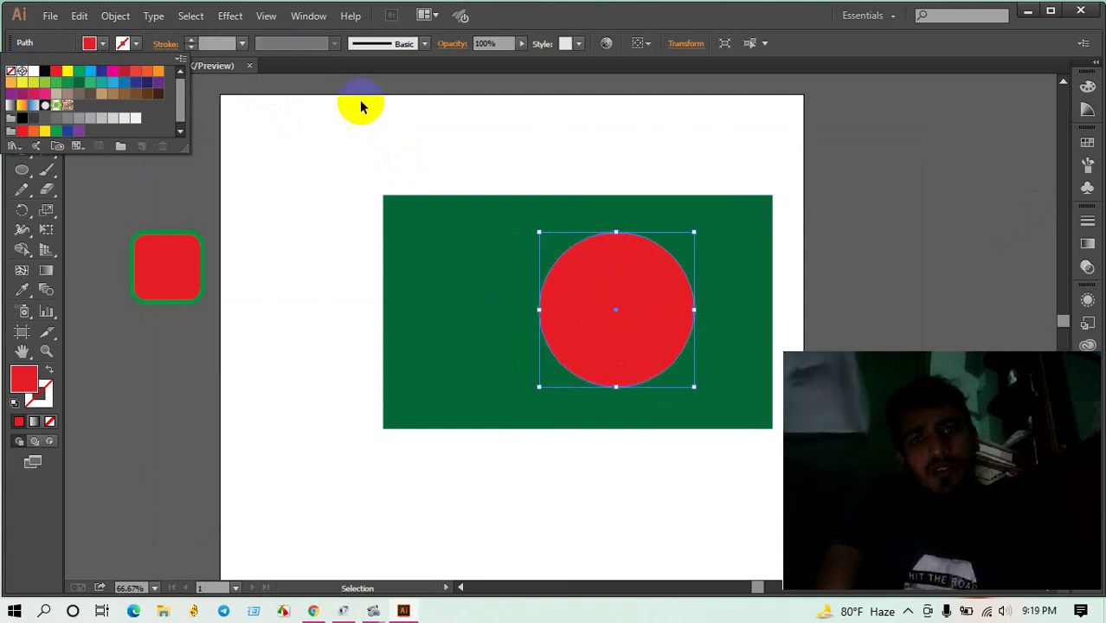
left_click(868, 158)
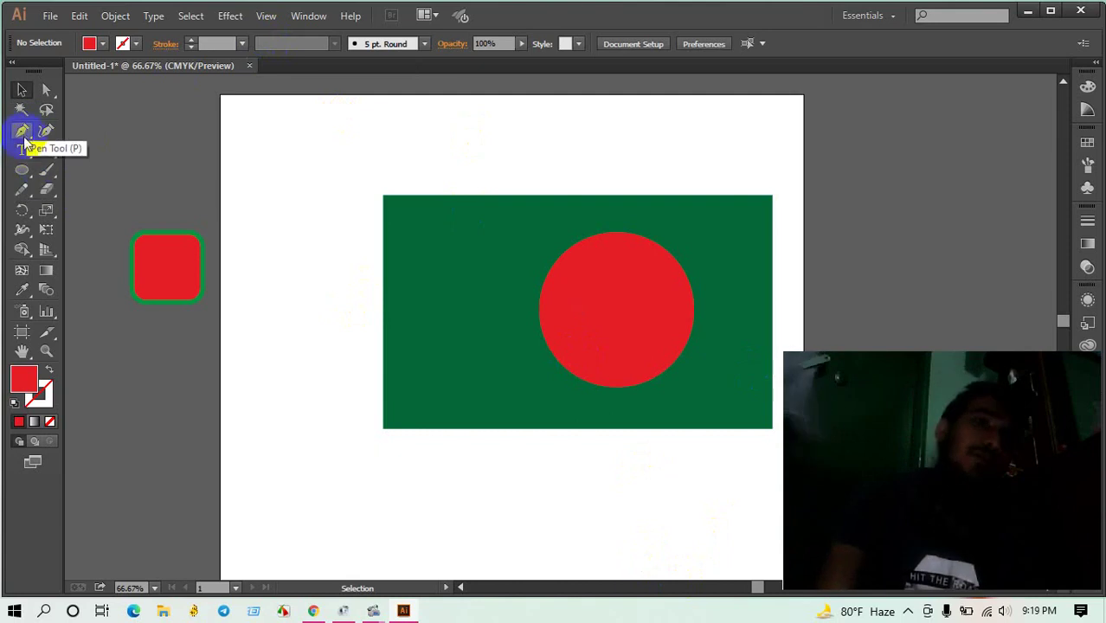
Step: Draw a thin pole rectangle along the flag's left edge
left_click(21, 170)
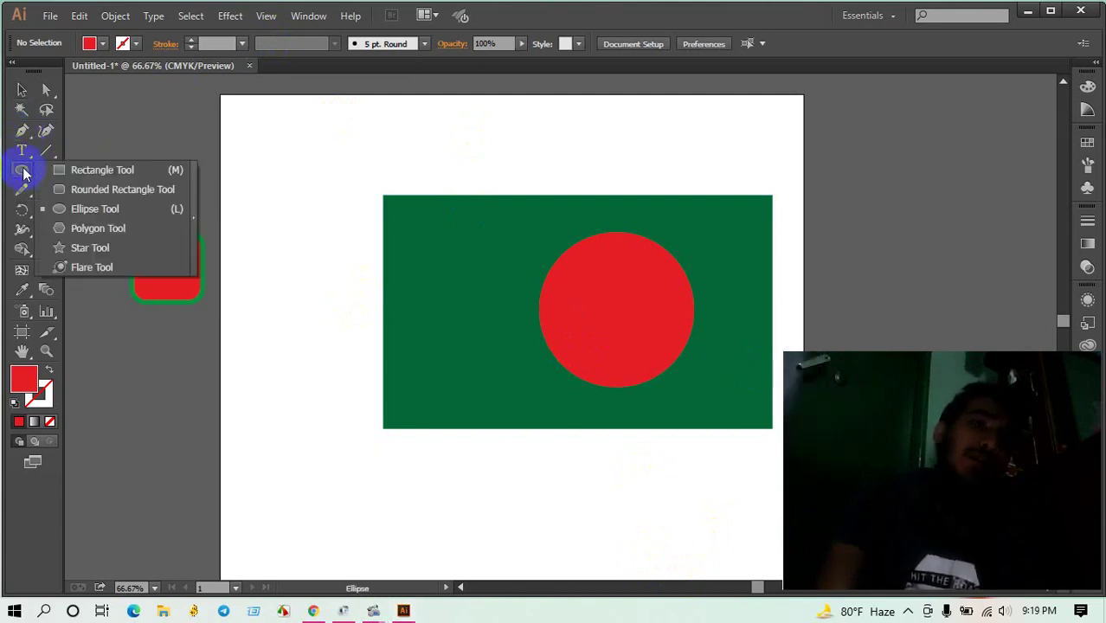
left_click(79, 169)
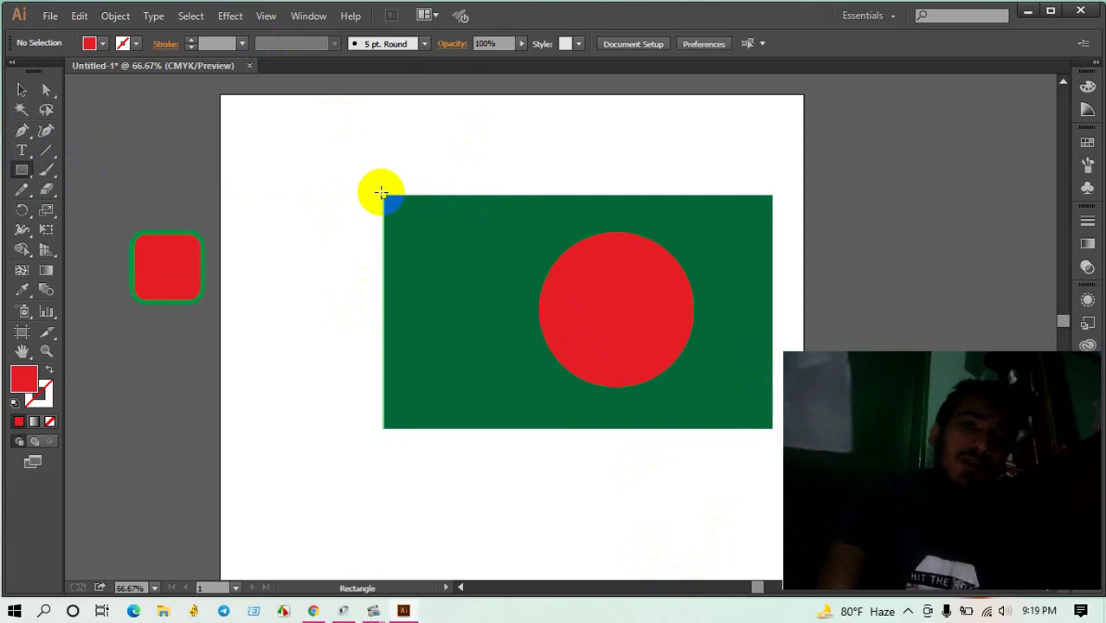
left_click_drag(377, 190, 381, 550)
scroll(431, 341, "down", 2)
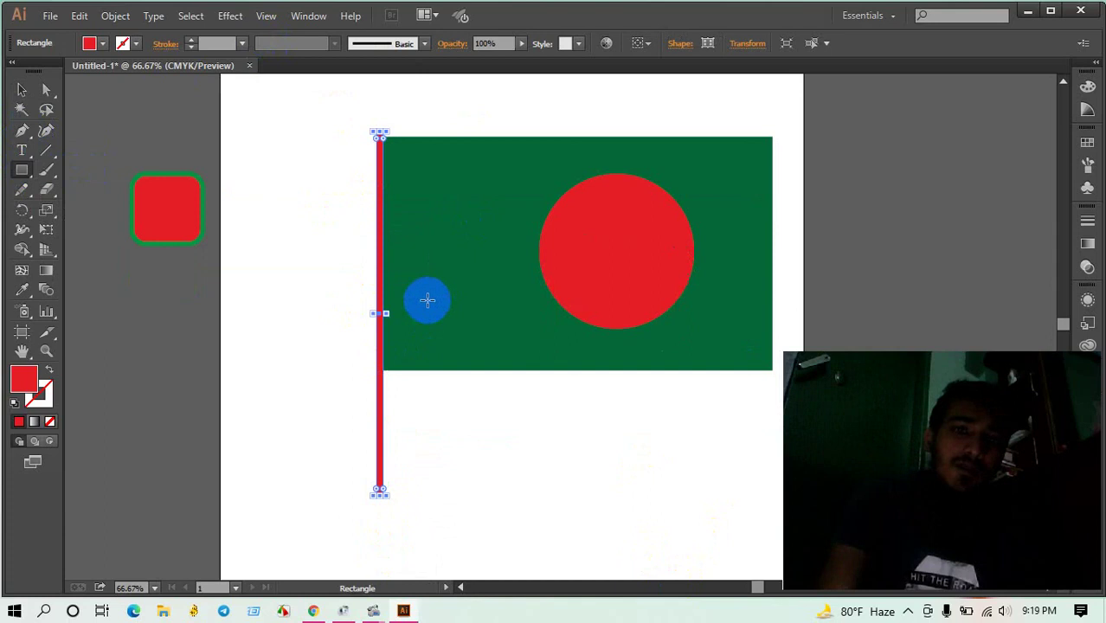
Step: Fill the pole with very dark brown, after trying yellow, tan and brown
left_click(90, 44)
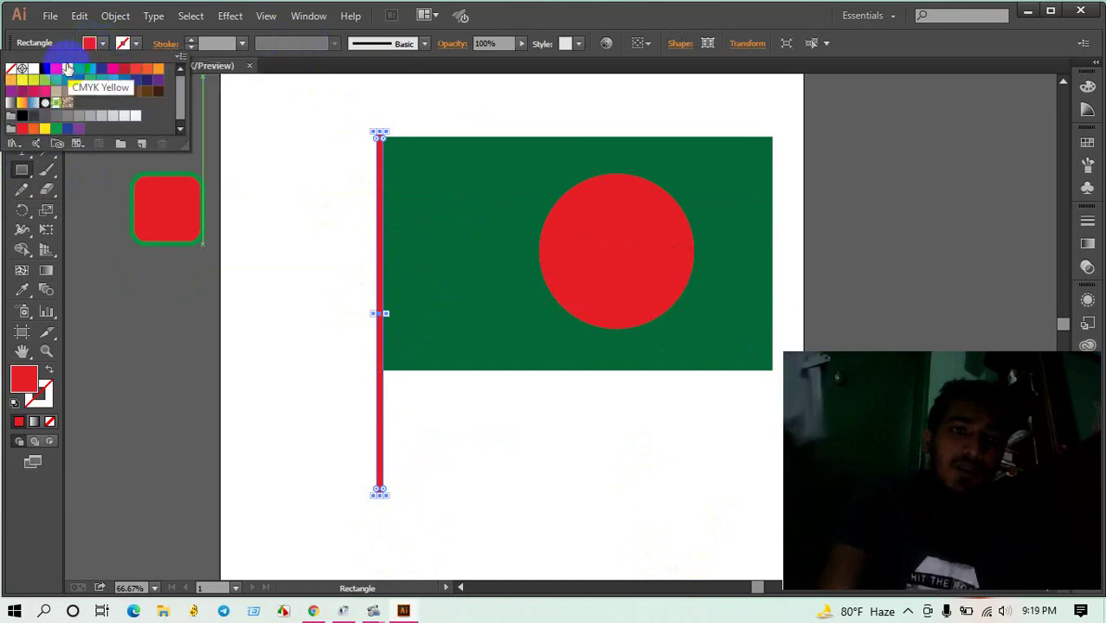
left_click(32, 81)
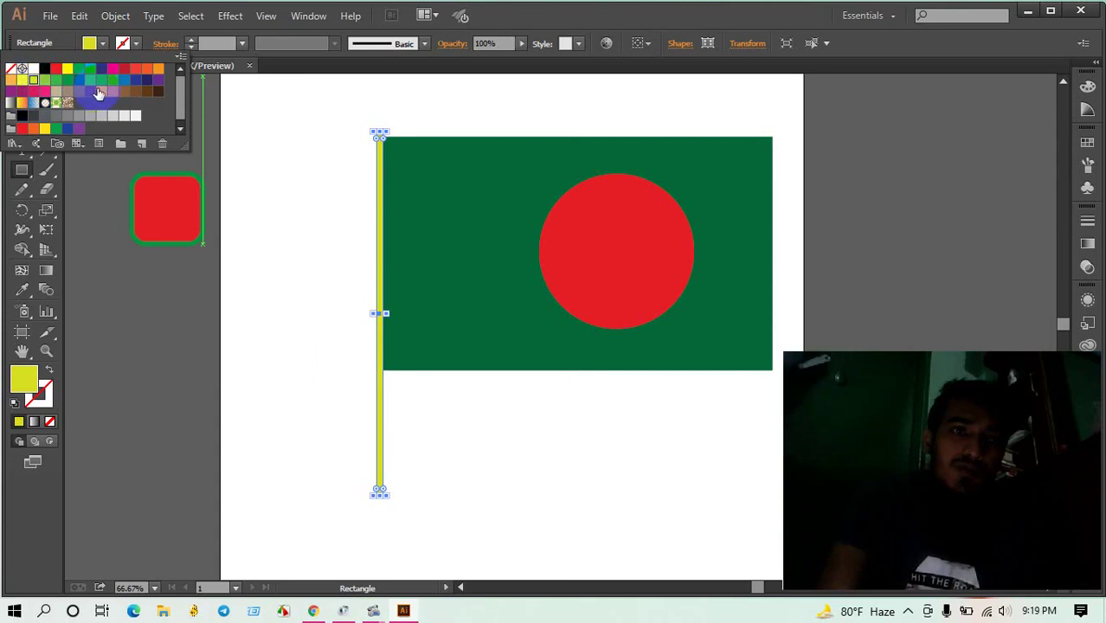
left_click(111, 93)
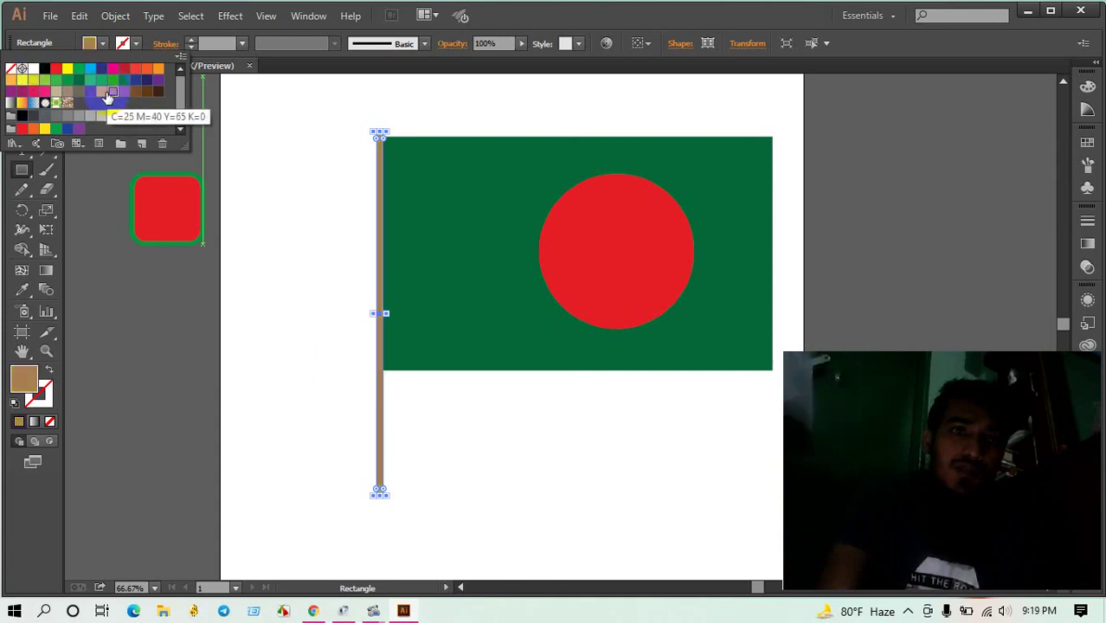
left_click(102, 93)
left_click(124, 93)
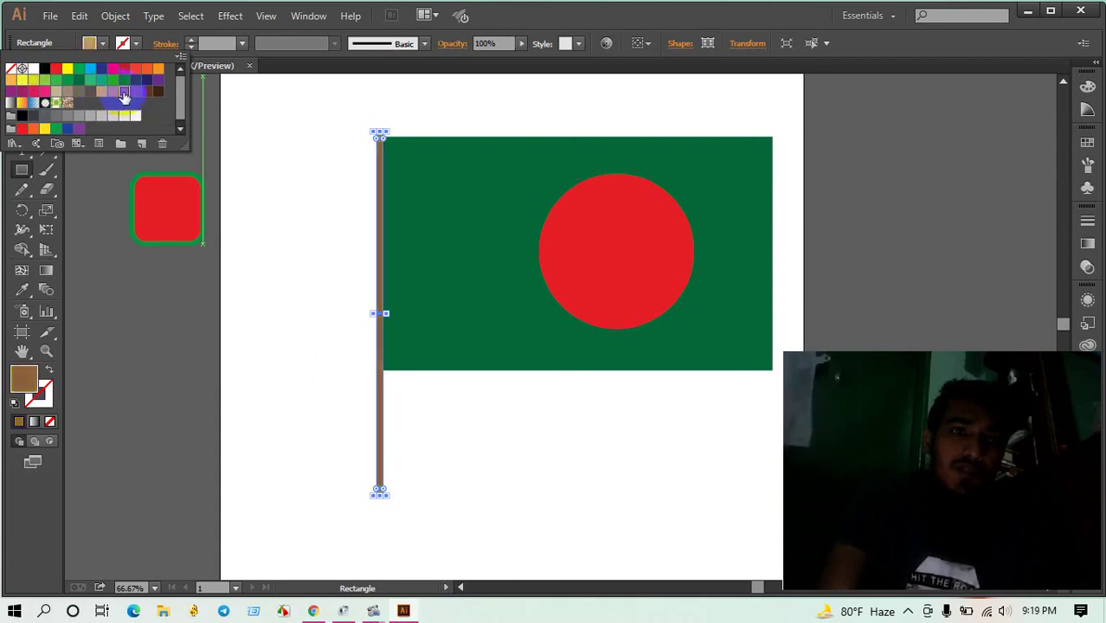
left_click(156, 94)
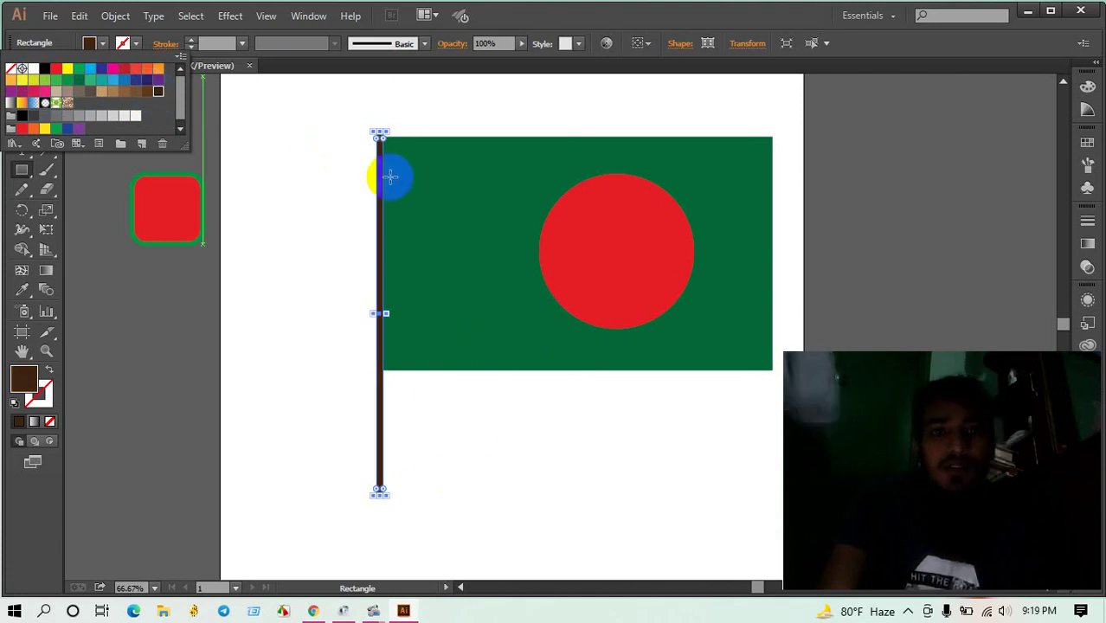
Step: Cancel the Rectangle size dialog without drawing a new shape
left_click(384, 497)
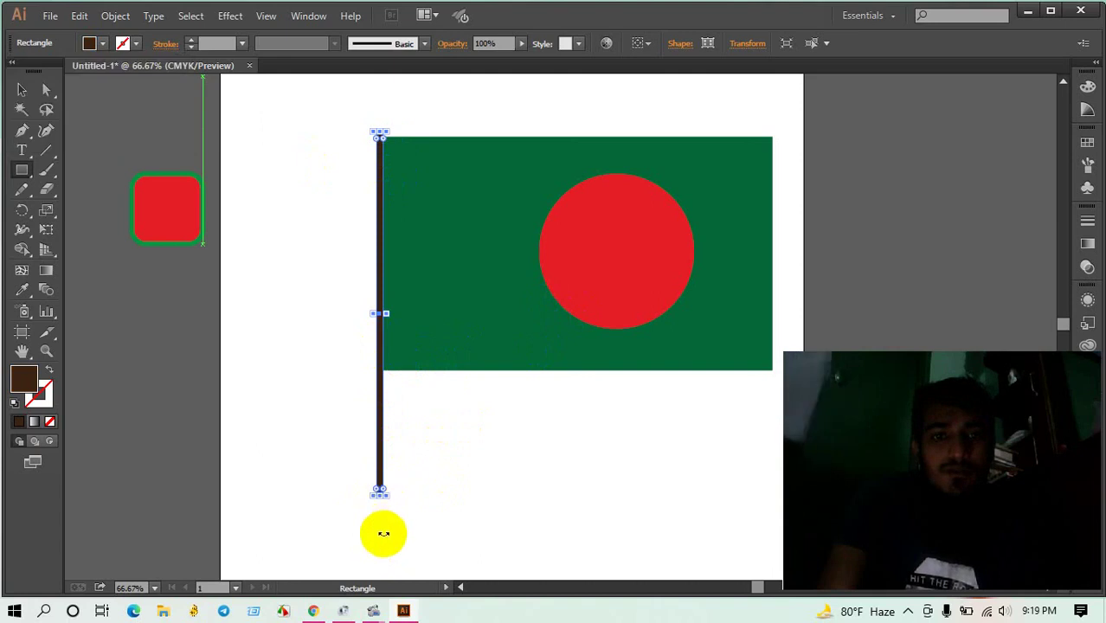
left_click(421, 459)
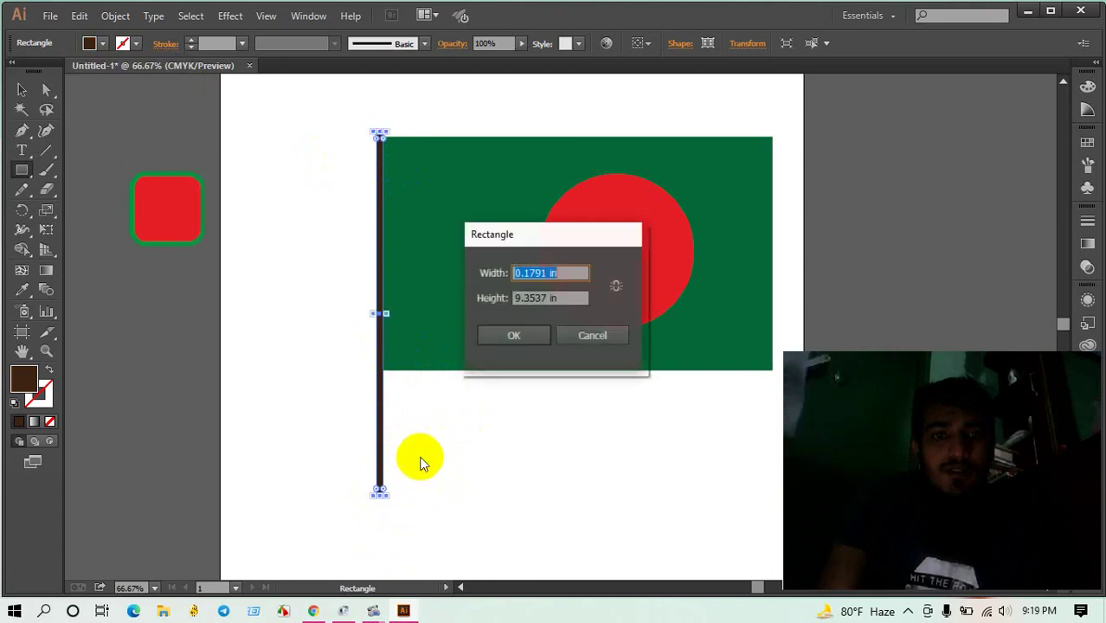
left_click(611, 339)
left_click(499, 87)
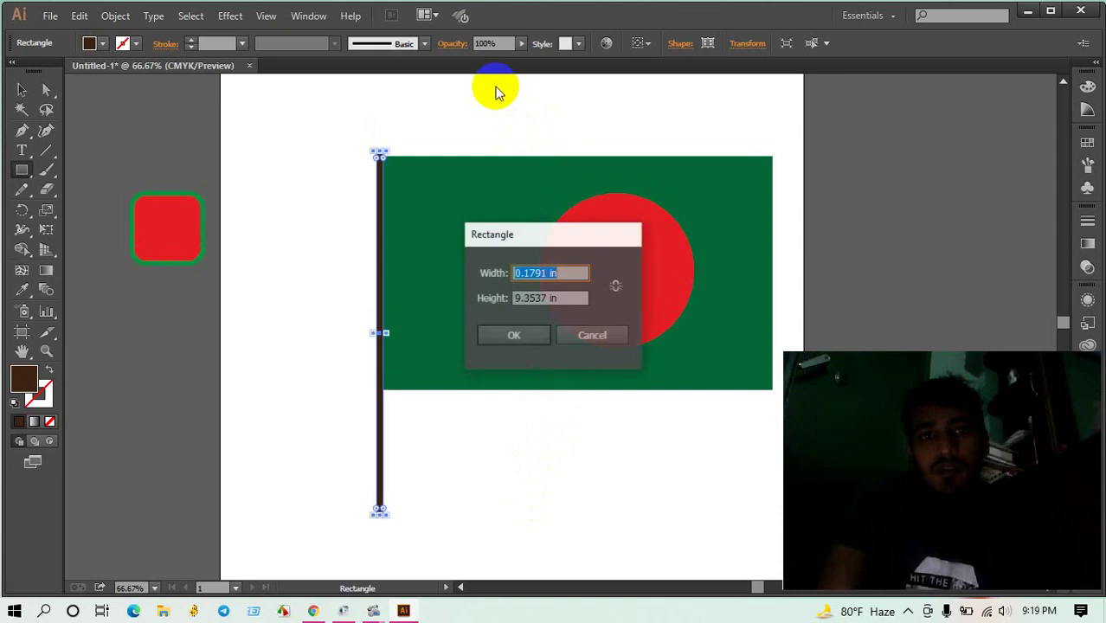
left_click(606, 338)
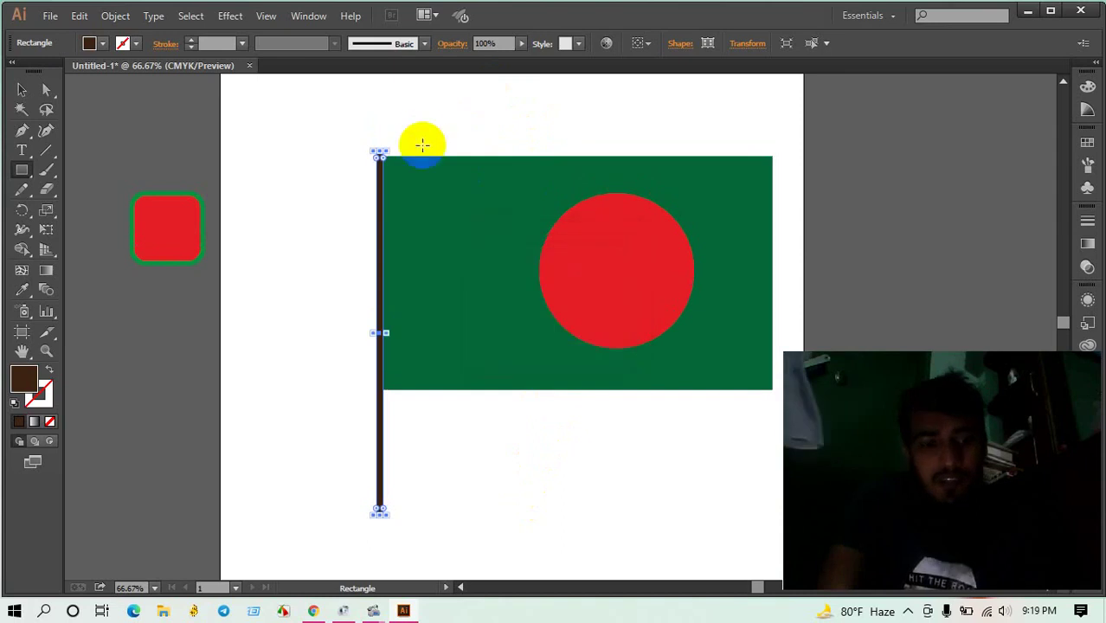
scroll(421, 145, "left", 2)
scroll(483, 130, "up", 2)
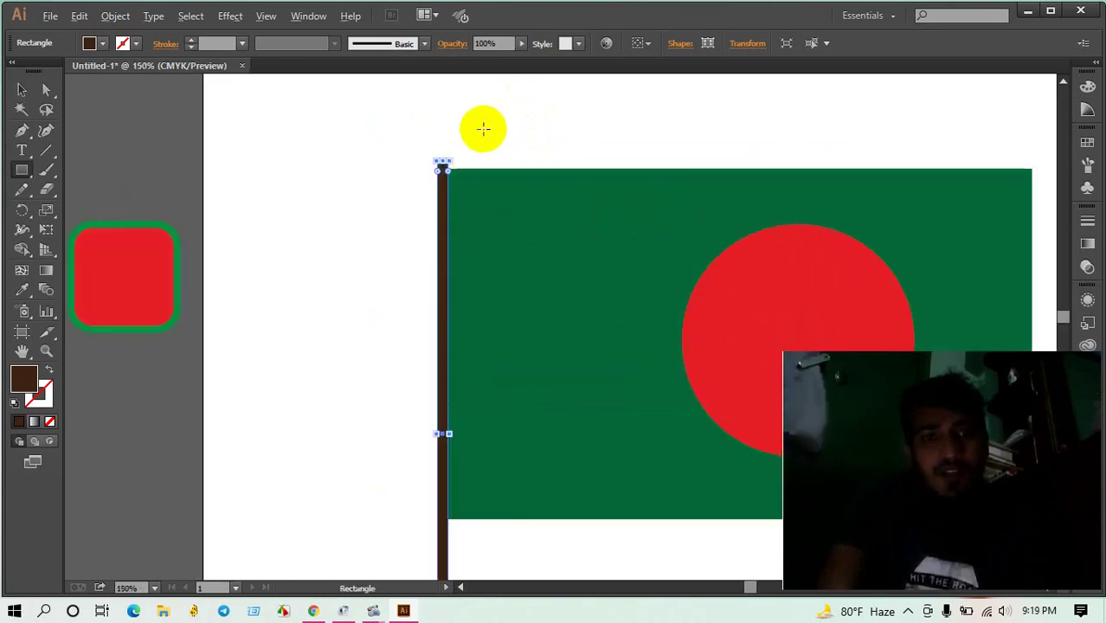
scroll(477, 138, "up", 2)
scroll(402, 176, "up", 2)
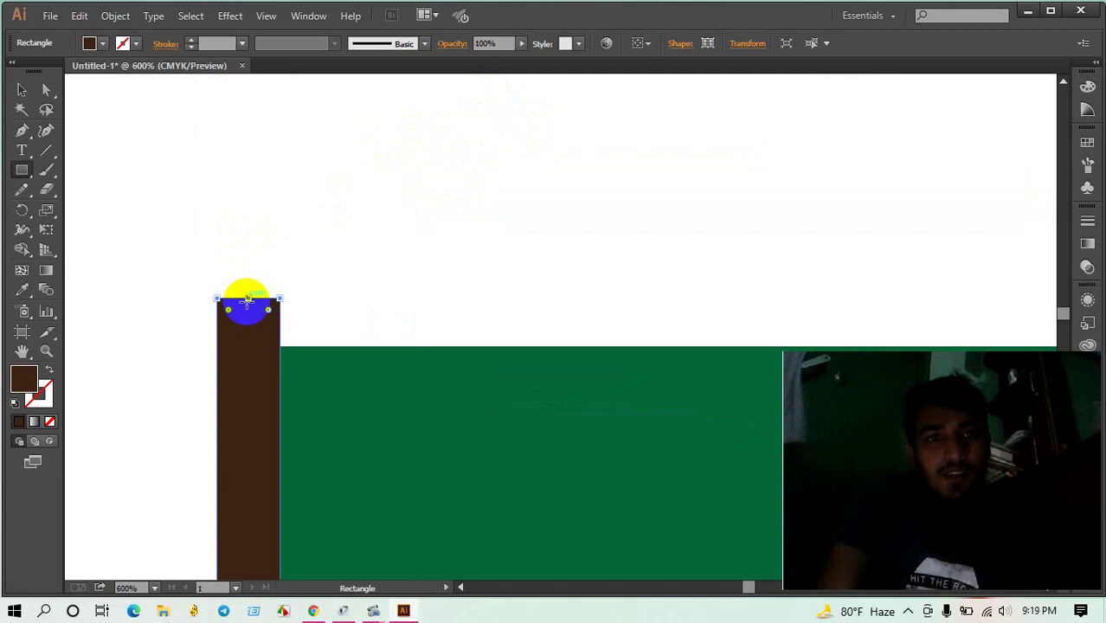
Step: Drag the pole's top edge down so it rises just above the flag
left_click(22, 89)
left_click_drag(249, 299, 249, 318)
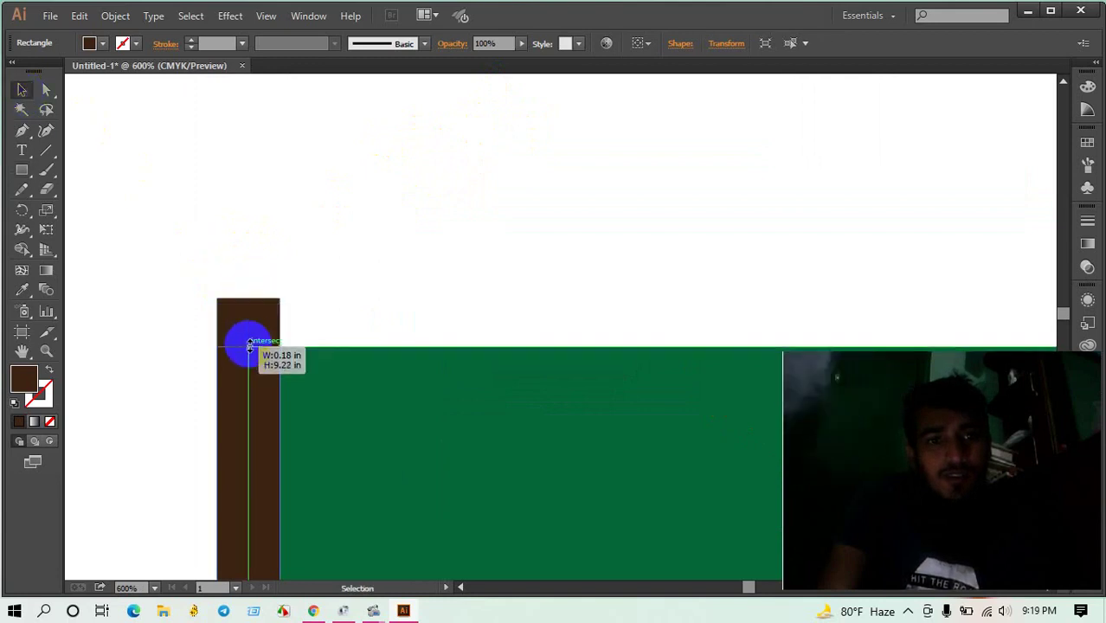
left_click_drag(248, 323, 248, 331)
Step: Draw a circle about the pole's width on top of the flagpole
left_click(242, 251)
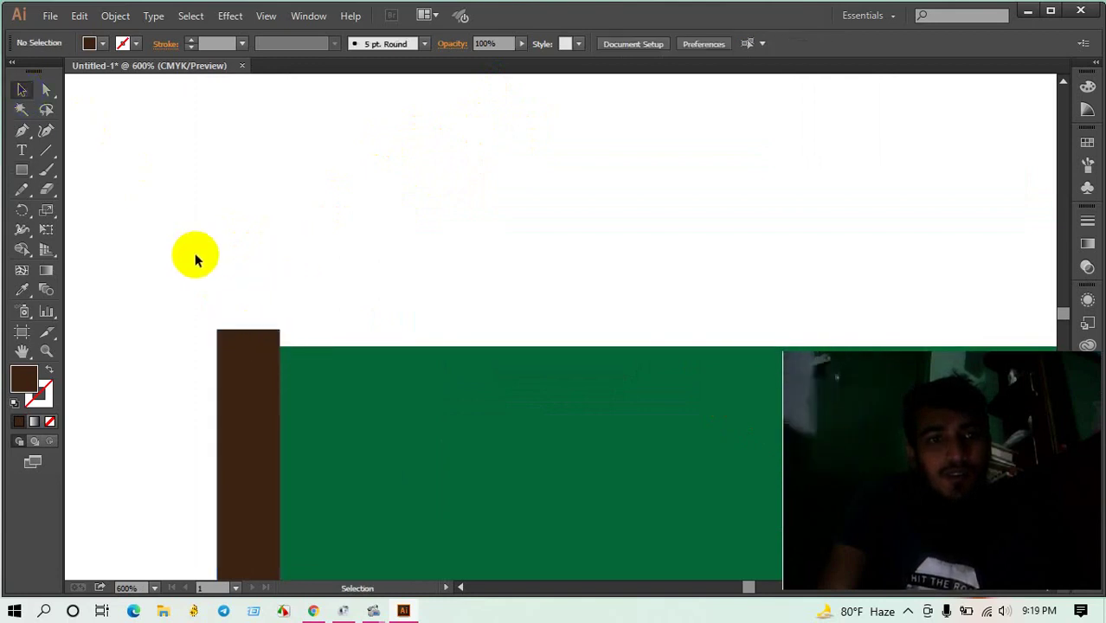
left_click(19, 178)
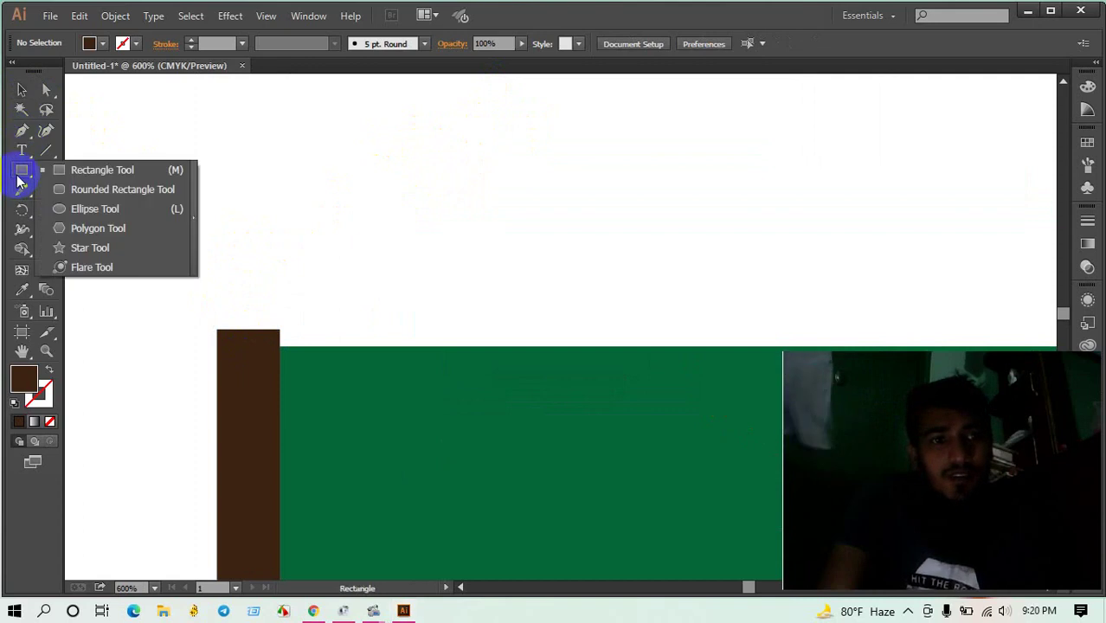
left_click(85, 216)
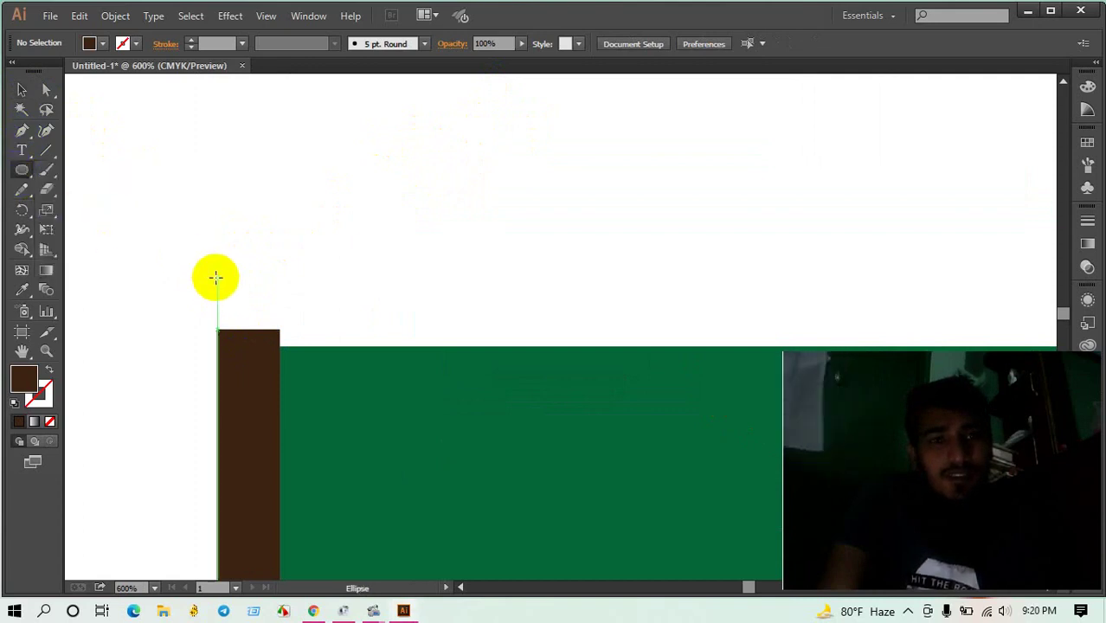
left_click_drag(215, 277, 272, 342)
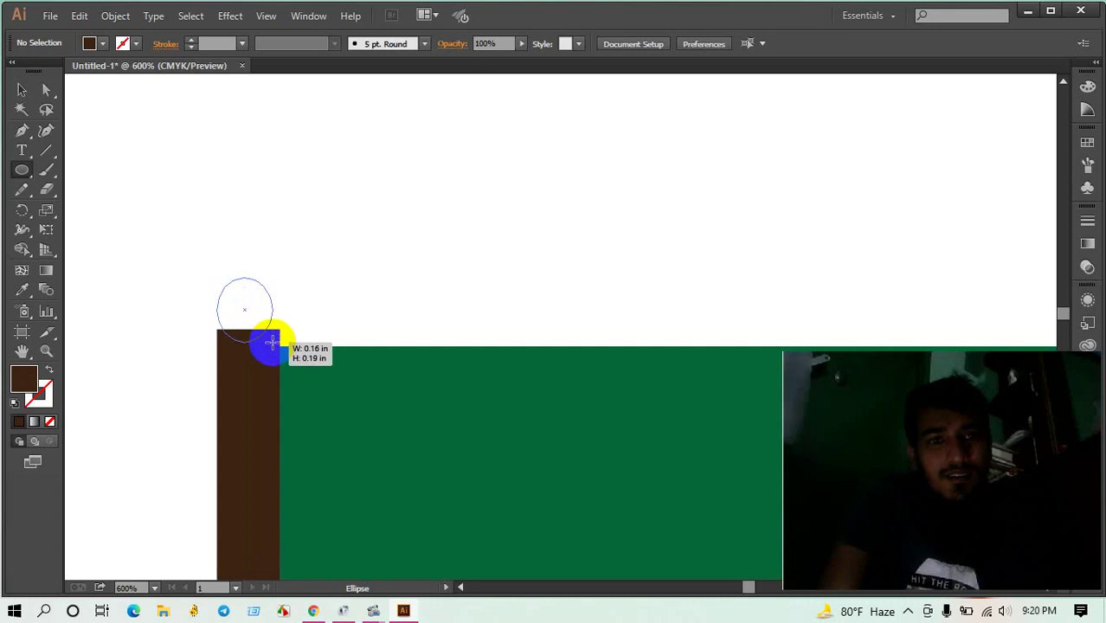
mouse_move(275, 345)
left_mouse_down()
mouse_move(288, 358)
mouse_move(285, 346)
left_mouse_up()
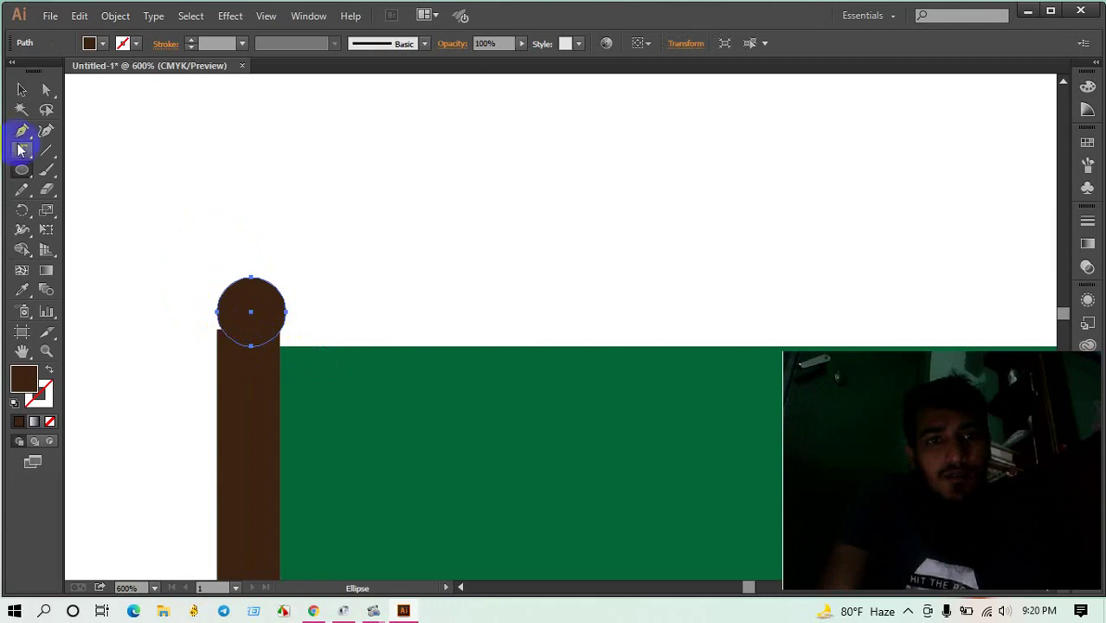
Step: Centre the brown circle over the pole top by dragging and arrow-nudging
left_click(19, 91)
mouse_move(269, 307)
left_mouse_down()
mouse_move(255, 305)
mouse_move(287, 305)
left_mouse_up()
key("Left")
key("Left")
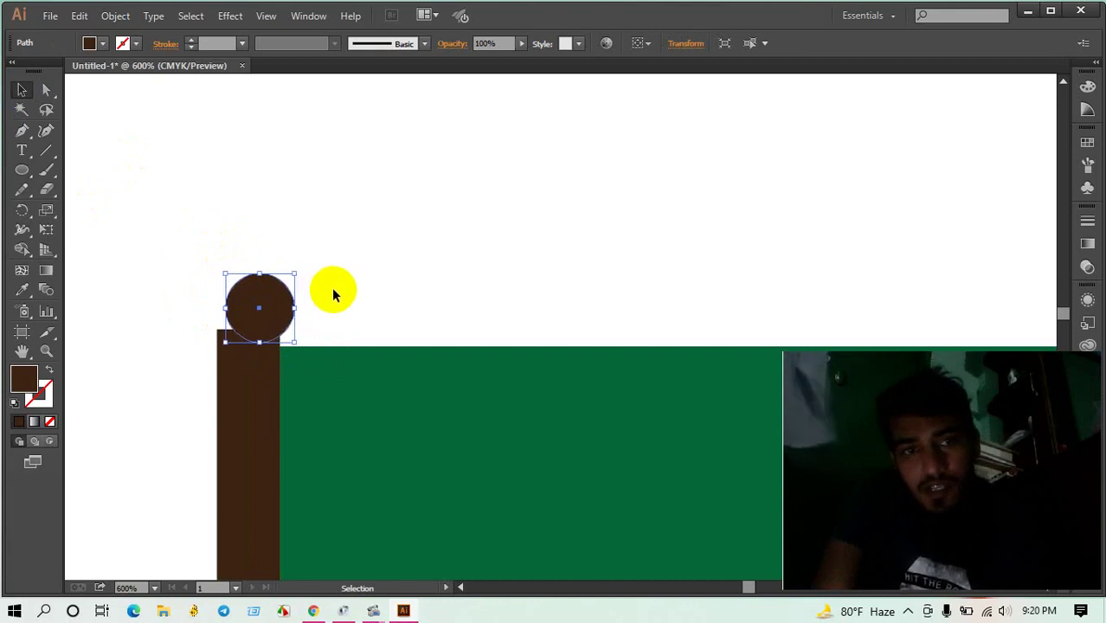
key("Left")
key("Left")
key("Left")
key("Right")
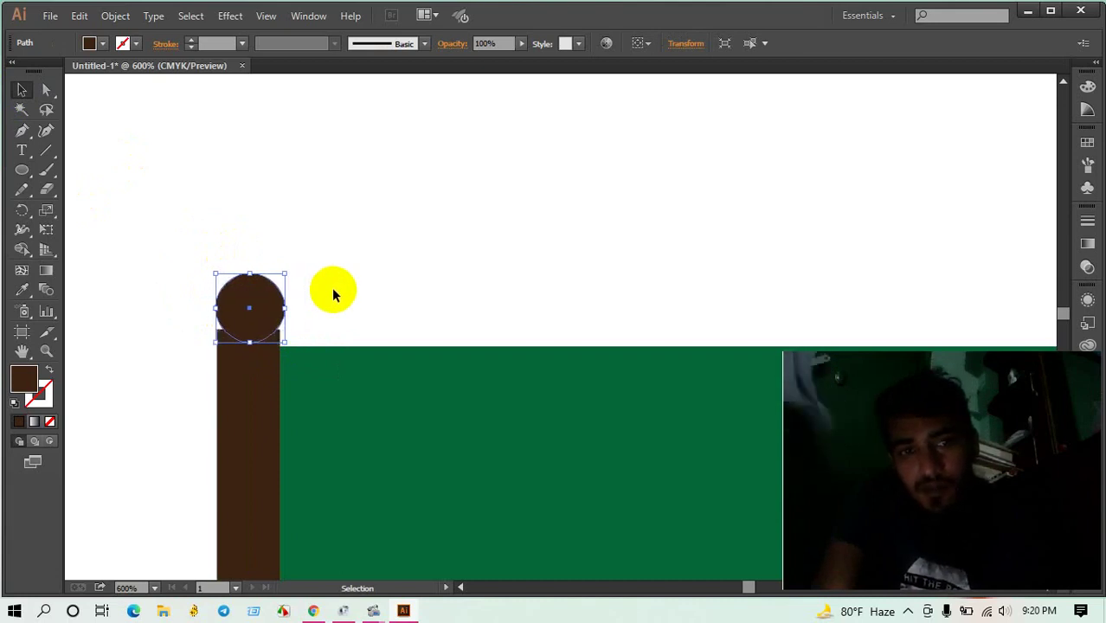
left_click(260, 303)
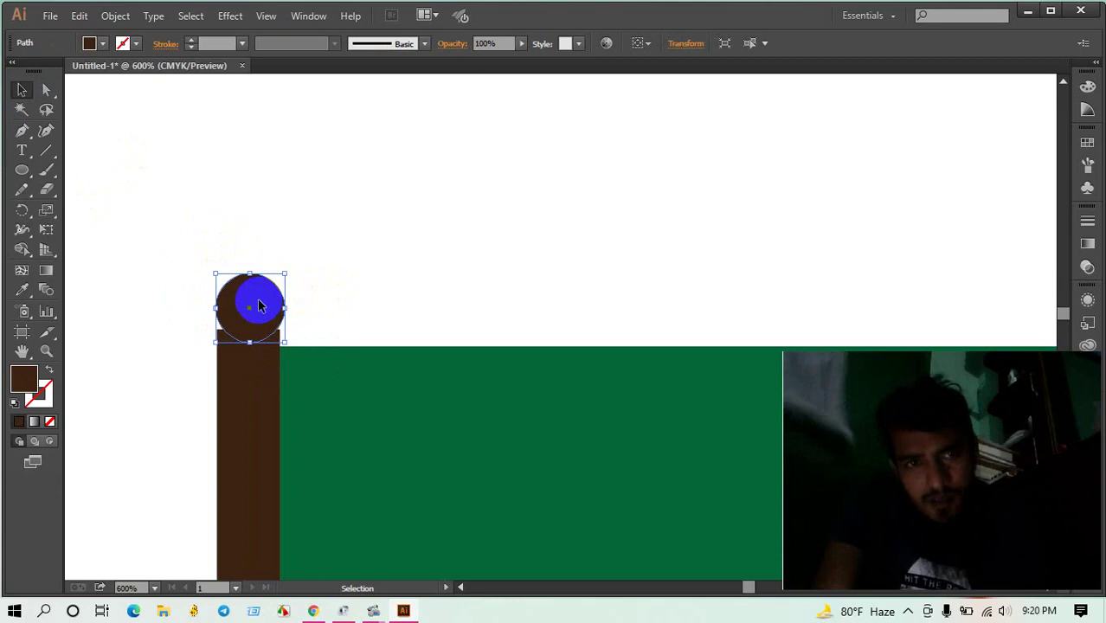
scroll(264, 305, "up", 3, "alt")
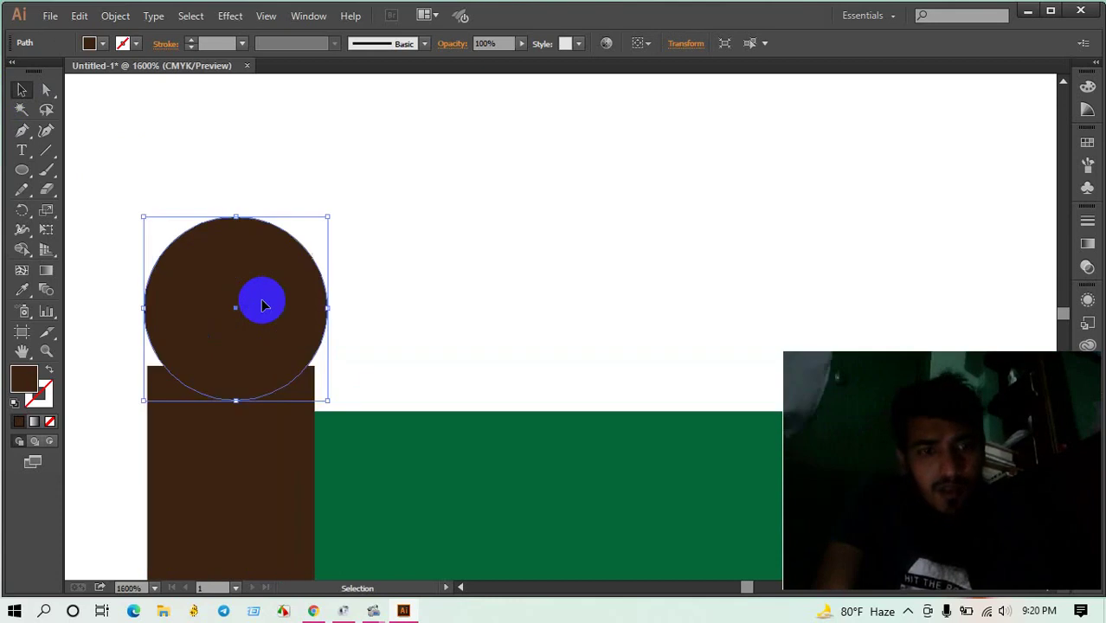
left_click_drag(249, 294, 242, 292)
left_click(357, 323)
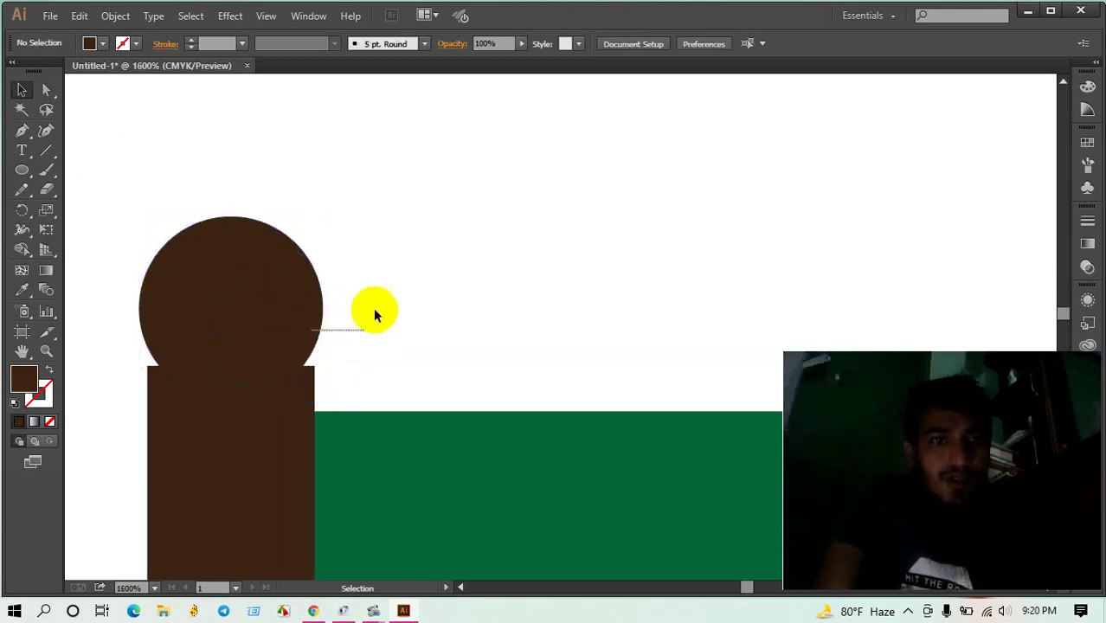
left_click(223, 260)
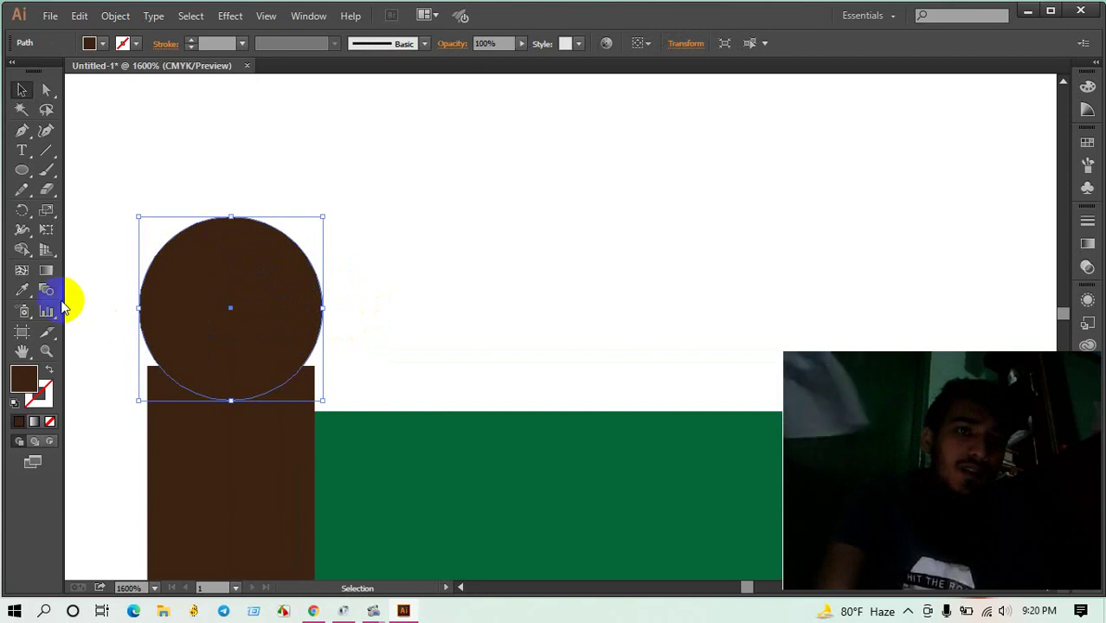
left_click(121, 45)
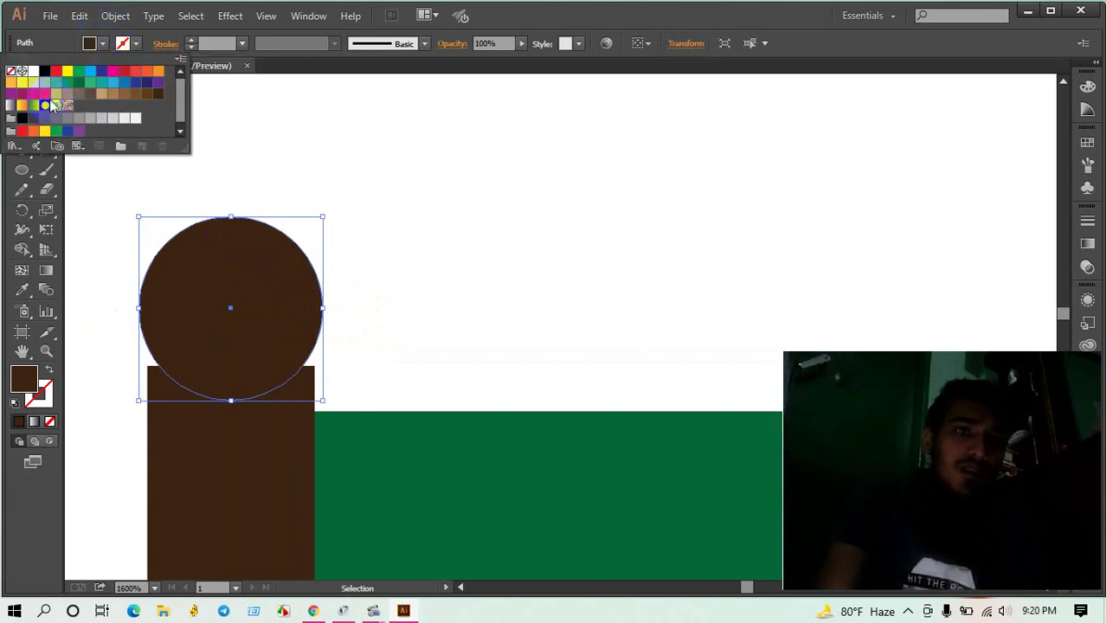
Step: Remove the circle's outline and try a yellow fill on it
left_click(89, 75)
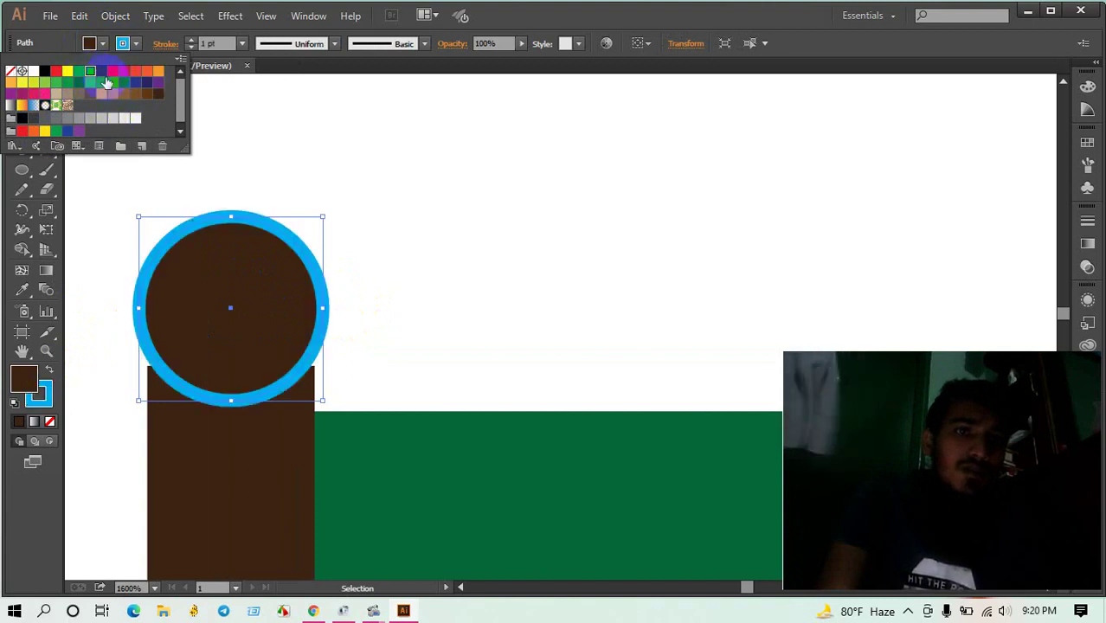
left_click(137, 45)
left_click(137, 45)
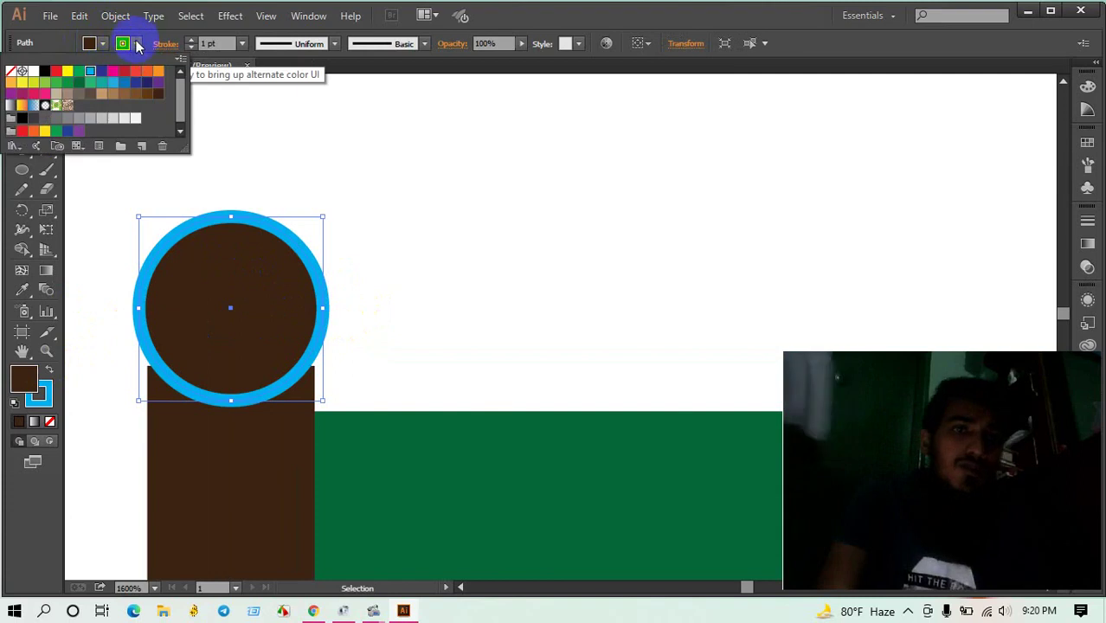
left_click(11, 70)
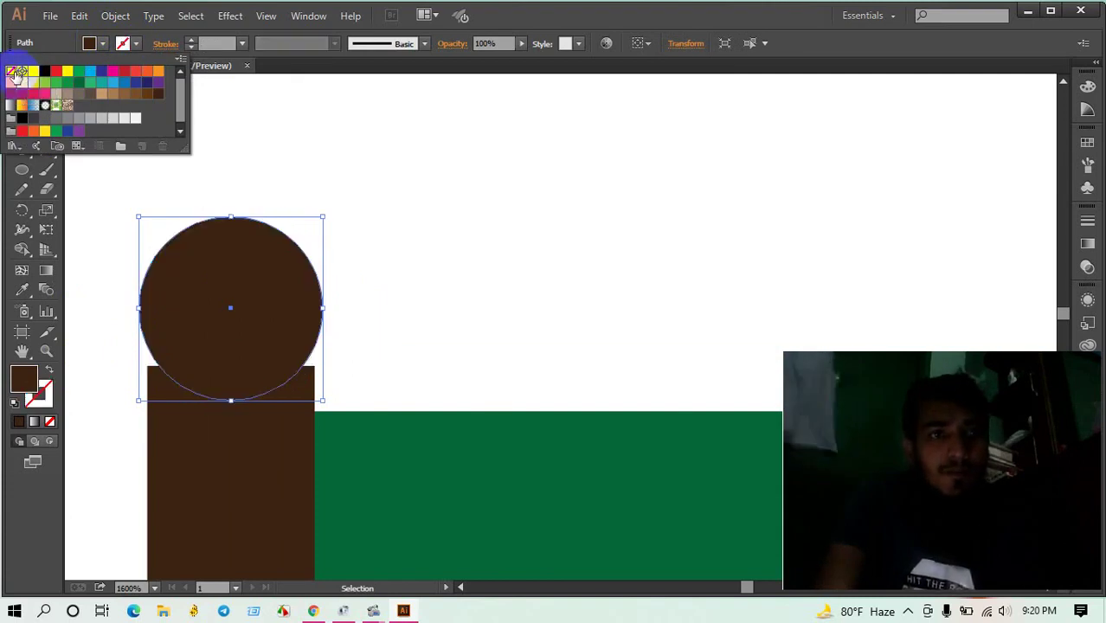
left_click(101, 49)
left_click(102, 44)
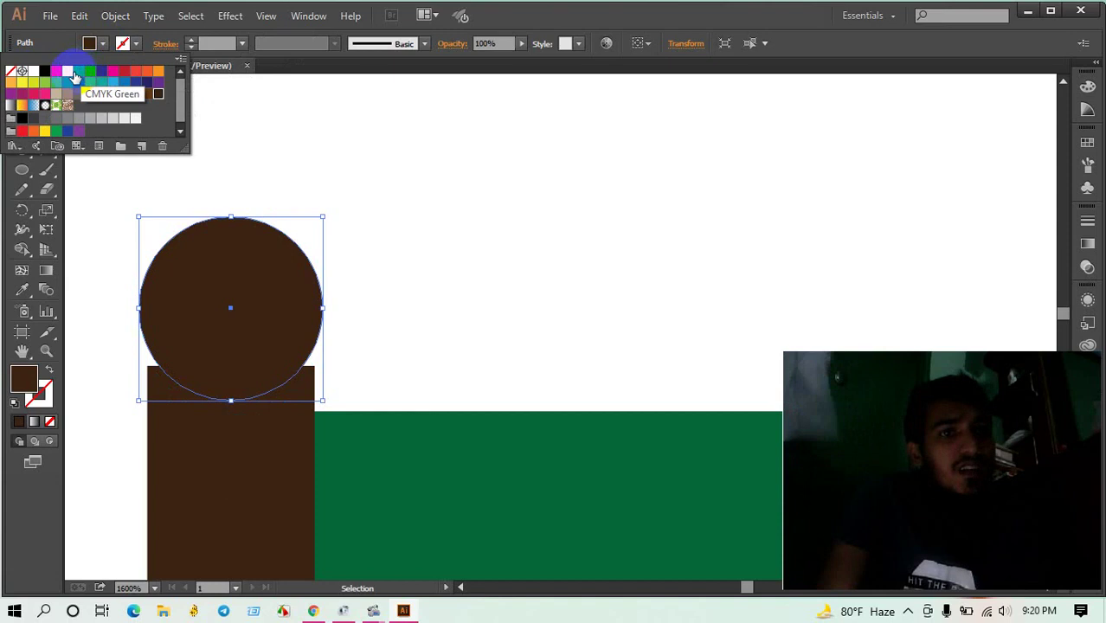
left_click(66, 71)
left_click(384, 168)
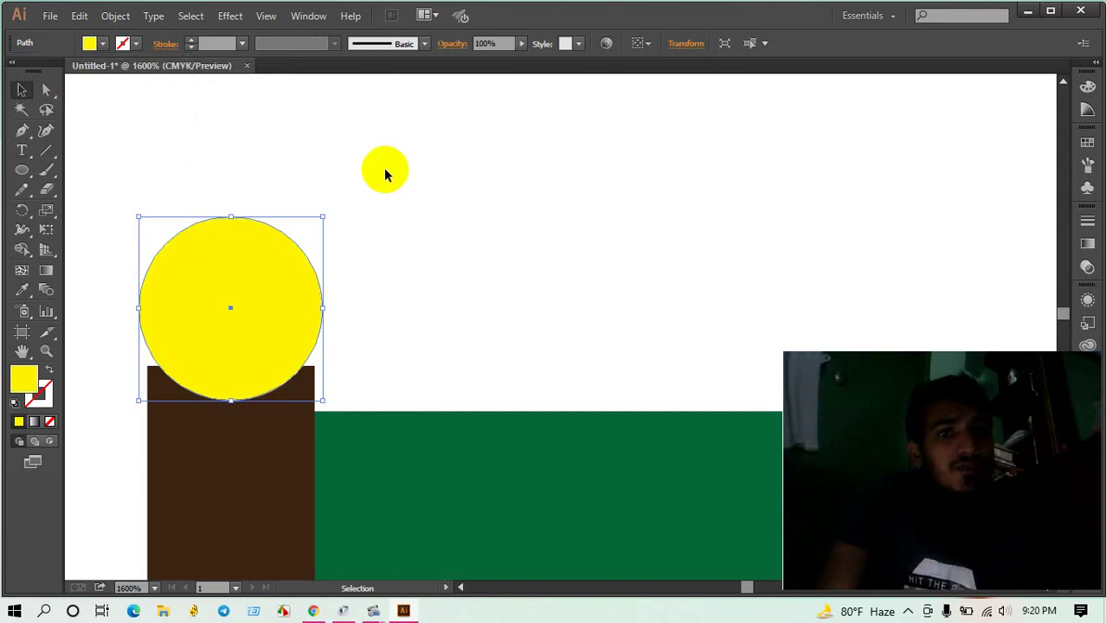
Step: Bring the brown pole in front of the circle
left_click(326, 291)
left_click(292, 423)
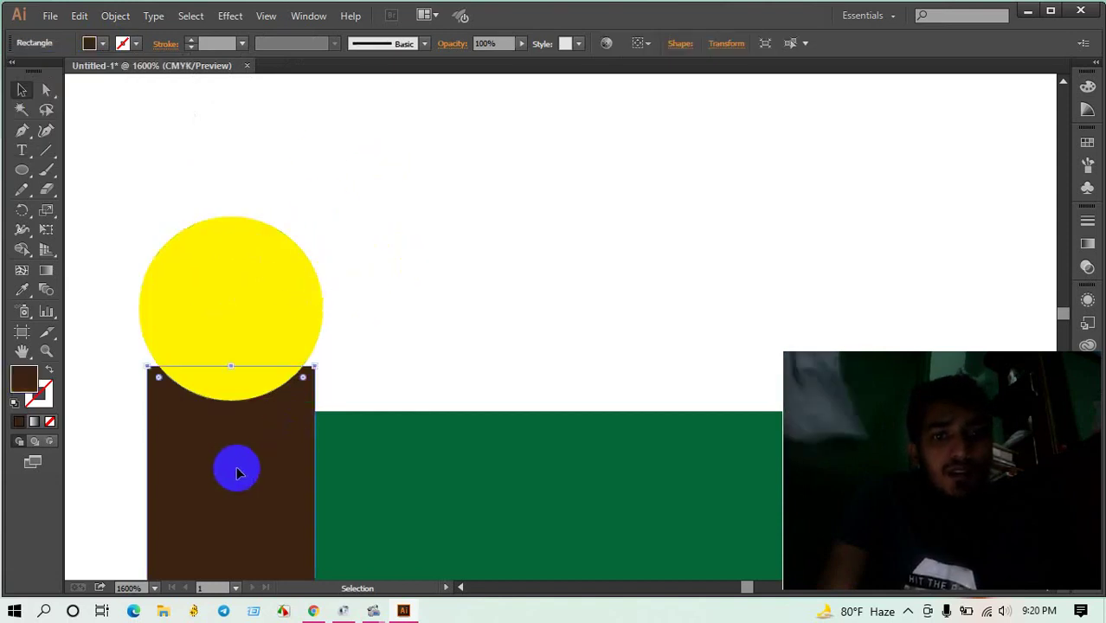
scroll(276, 291, "down", 2)
scroll(363, 316, "down", 1)
scroll(239, 293, "down", 1)
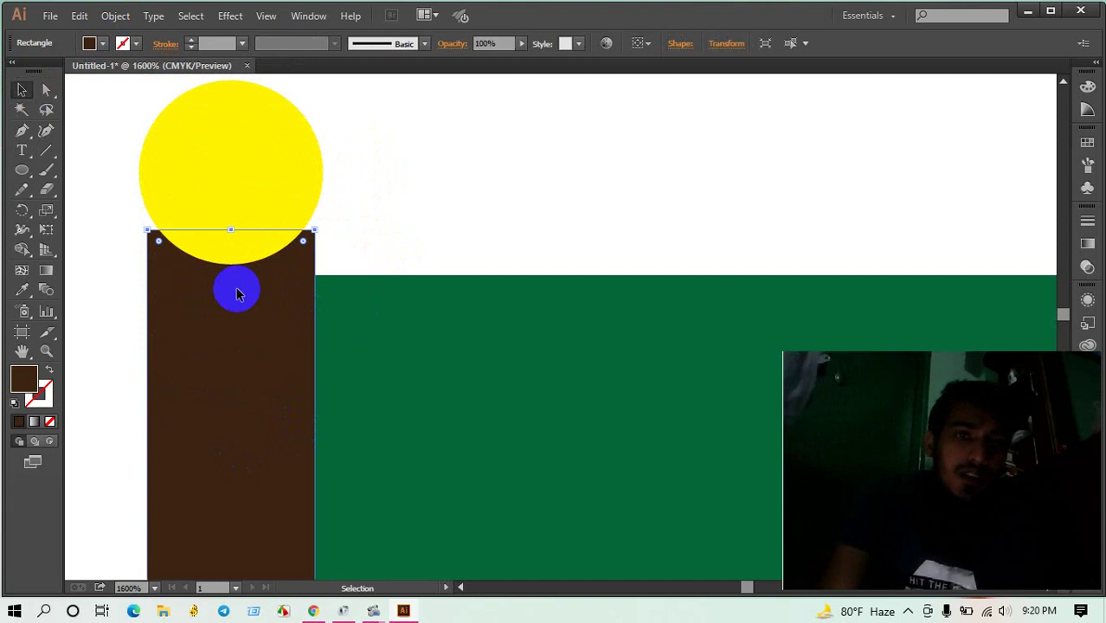
right_click(238, 294)
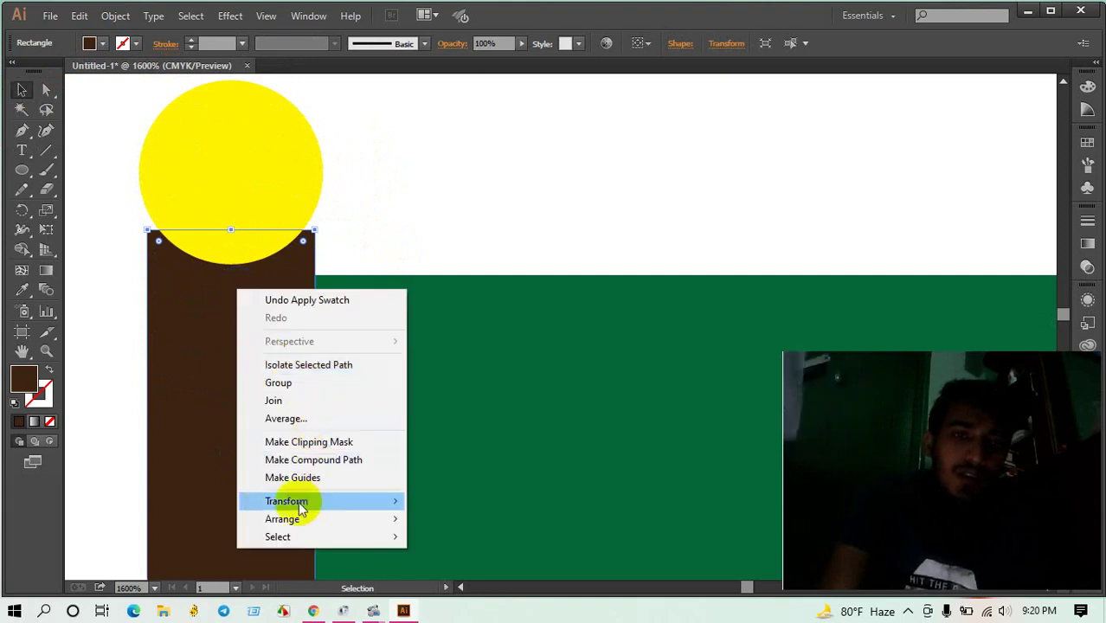
mouse_move(282, 520)
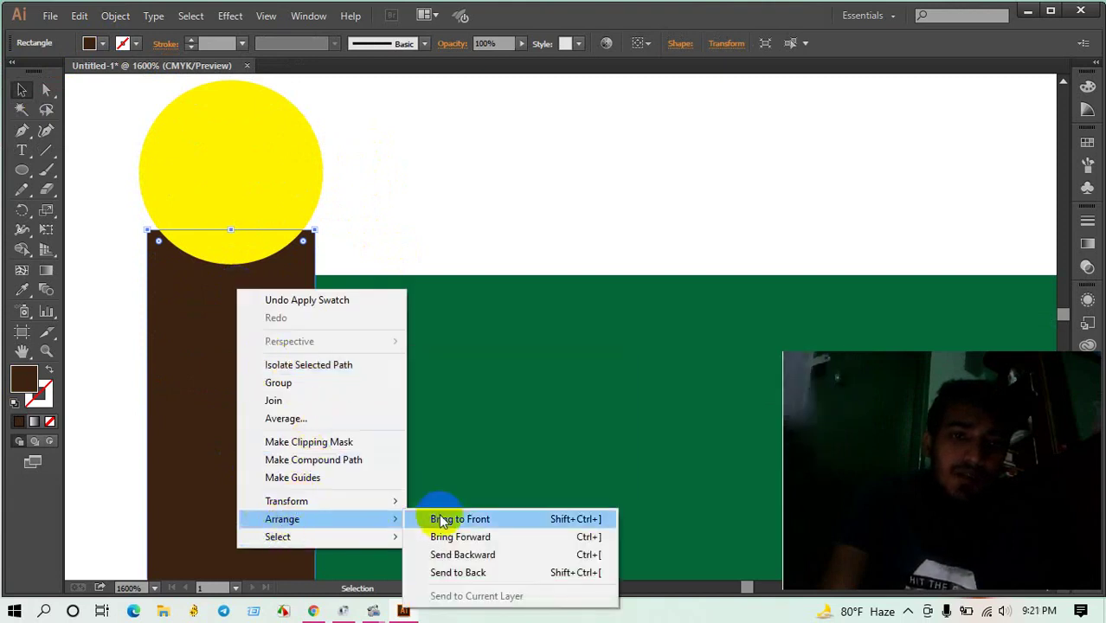
left_click(442, 520)
left_click(420, 197)
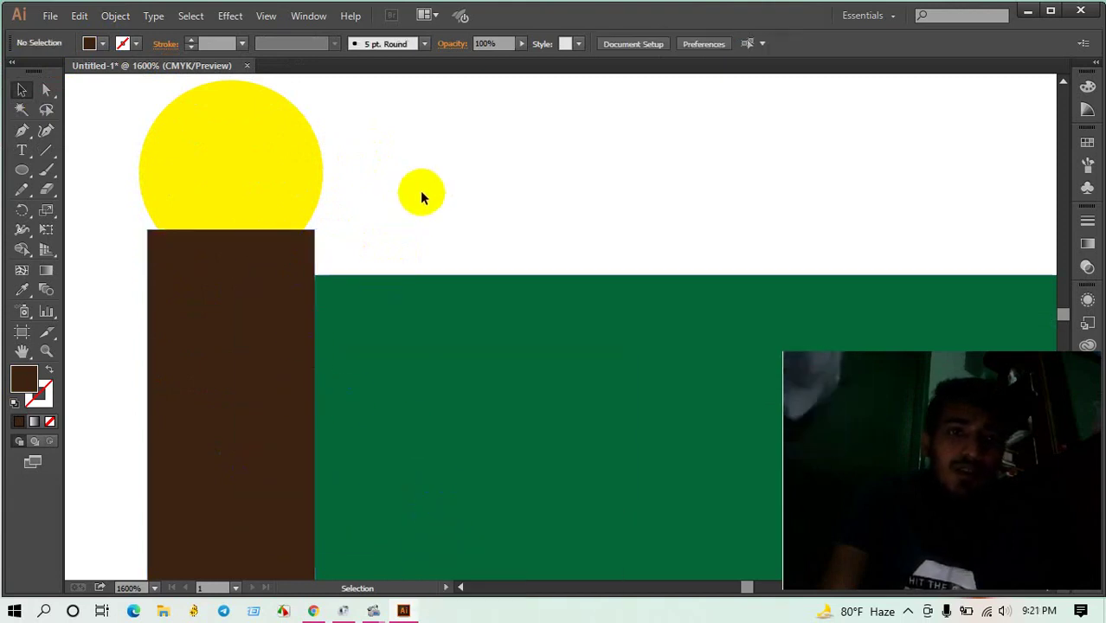
Step: Try a brown outline on the circle, then set its stroke back to None
left_click(248, 137)
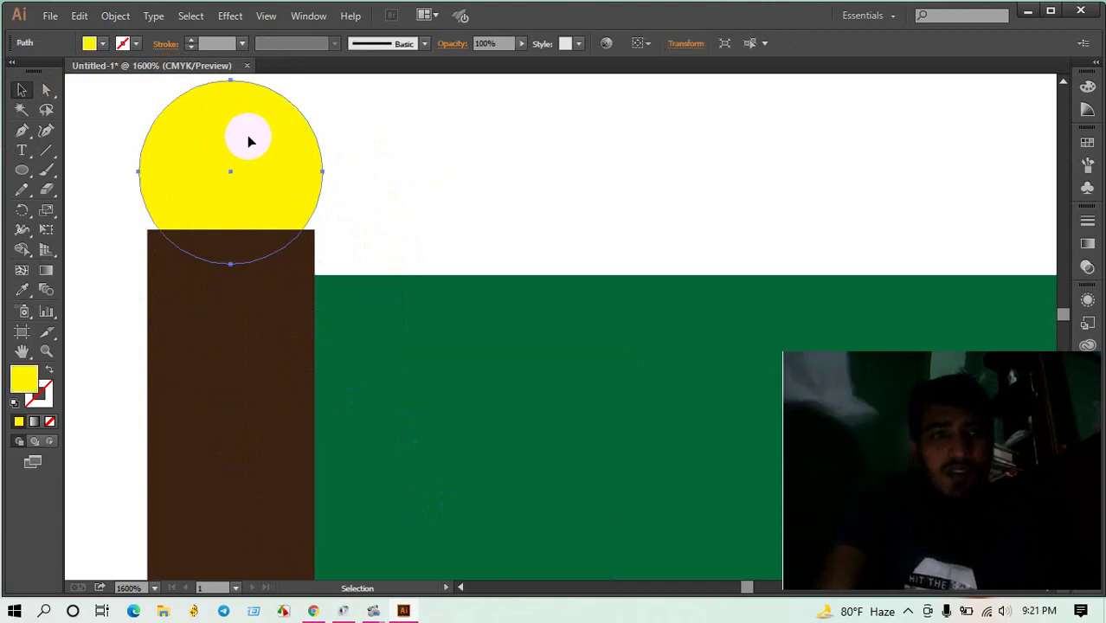
left_click(131, 43)
left_click(136, 95)
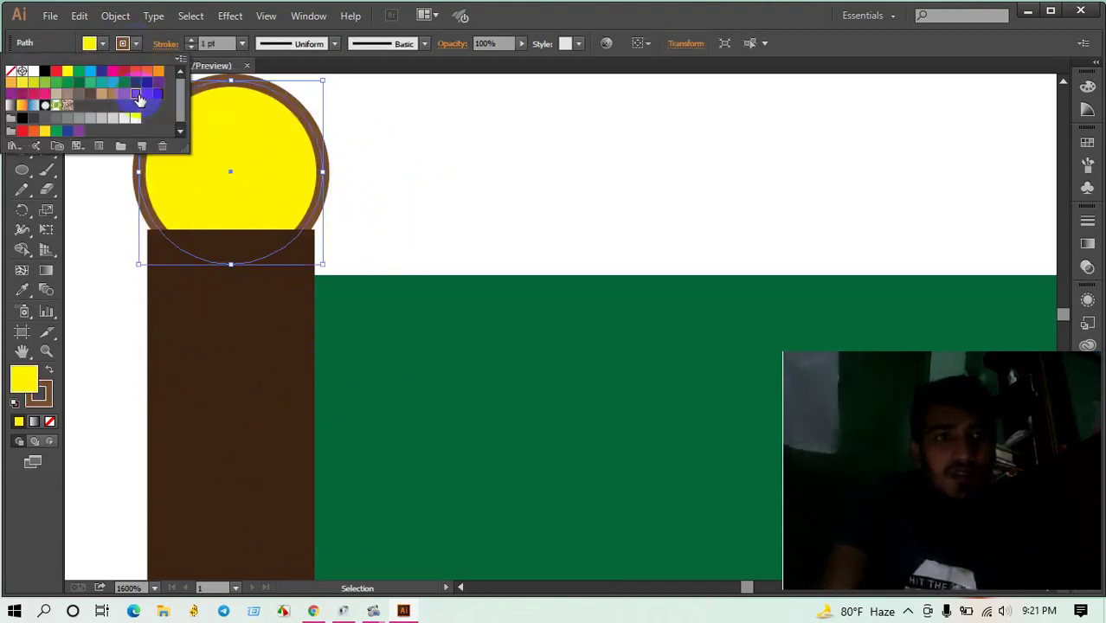
left_click(91, 72)
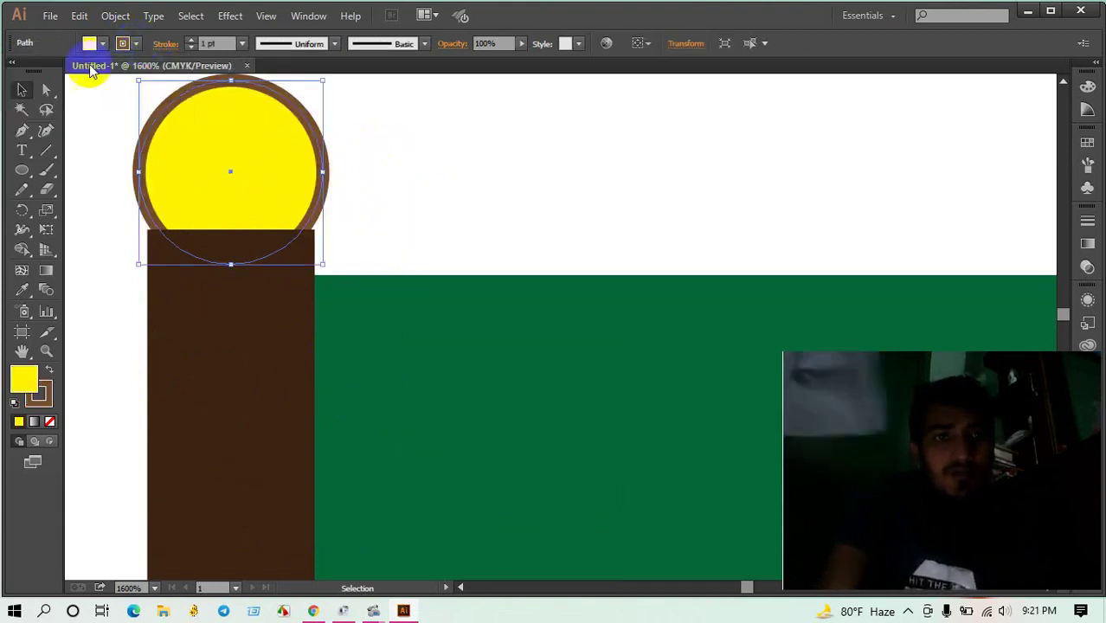
left_click(122, 44)
left_click(10, 71)
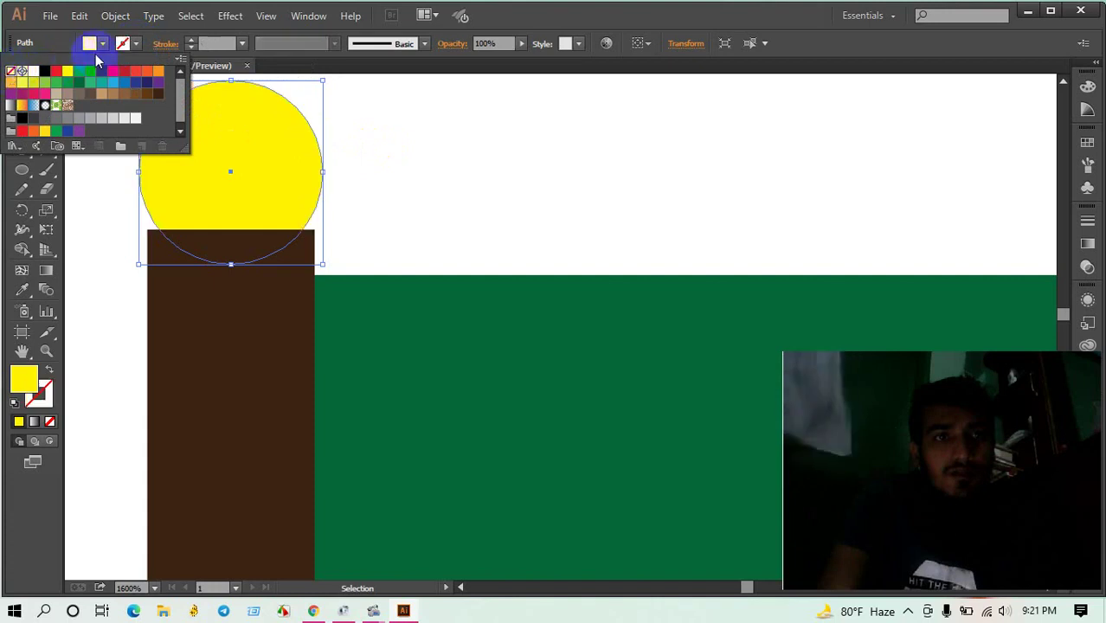
left_click(98, 44)
Step: Fill the circle with brown, then change it to the pole's very dark brown
left_click(98, 44)
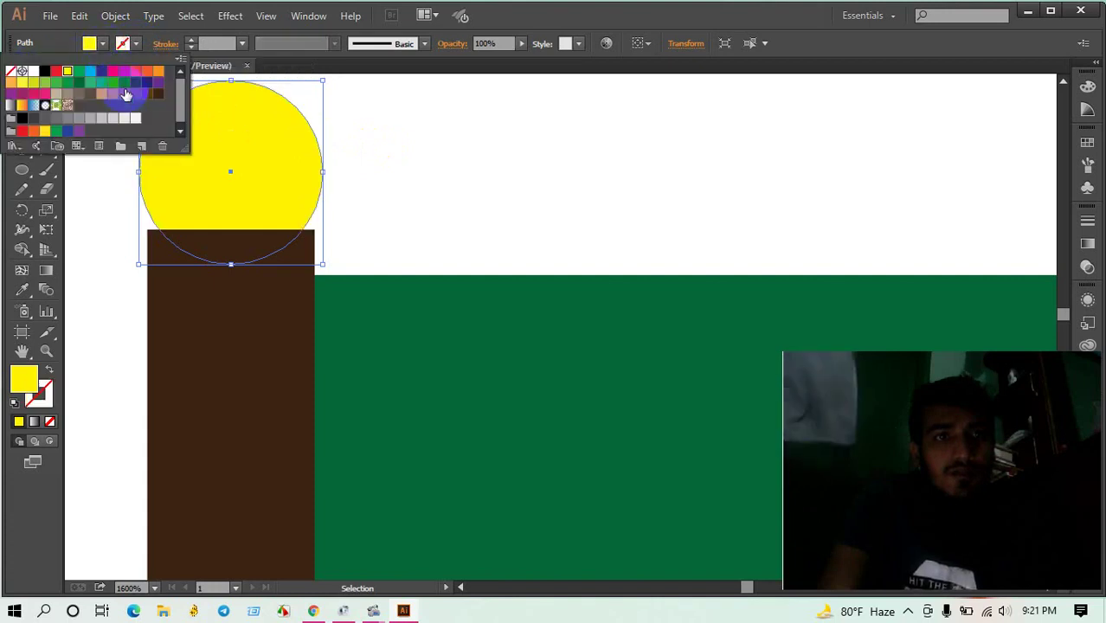
left_click(124, 95)
left_click(370, 147)
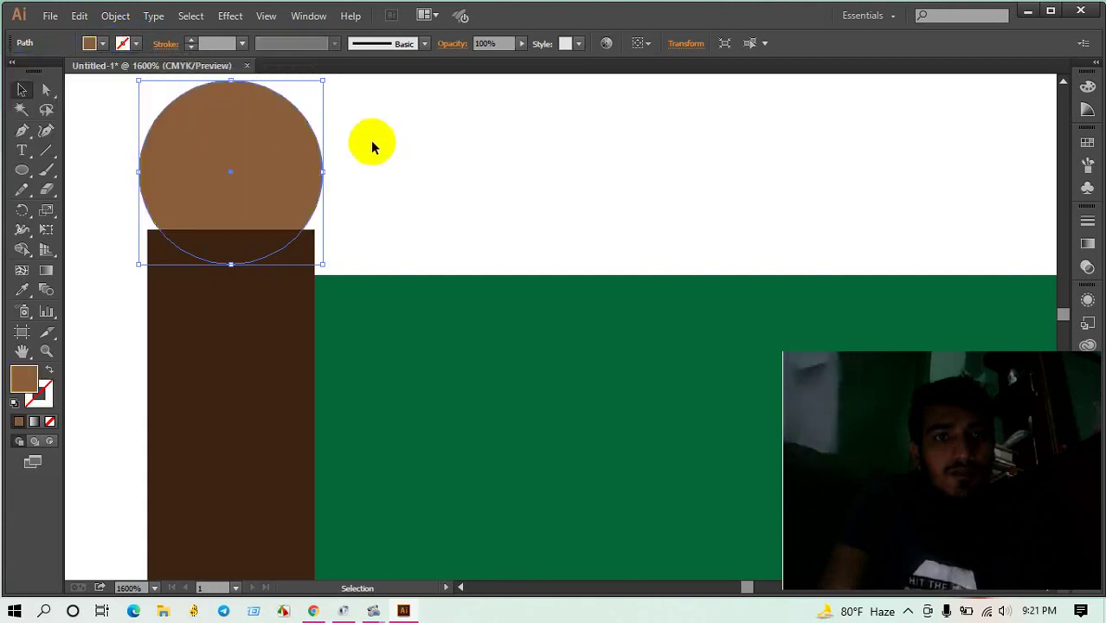
left_click(404, 153)
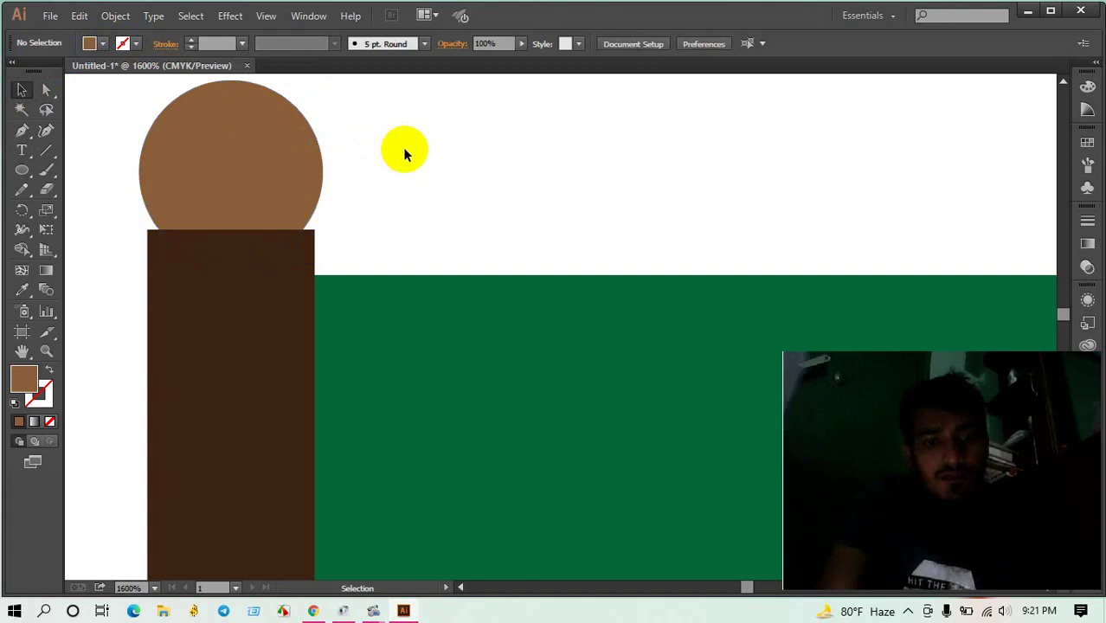
left_click(230, 182)
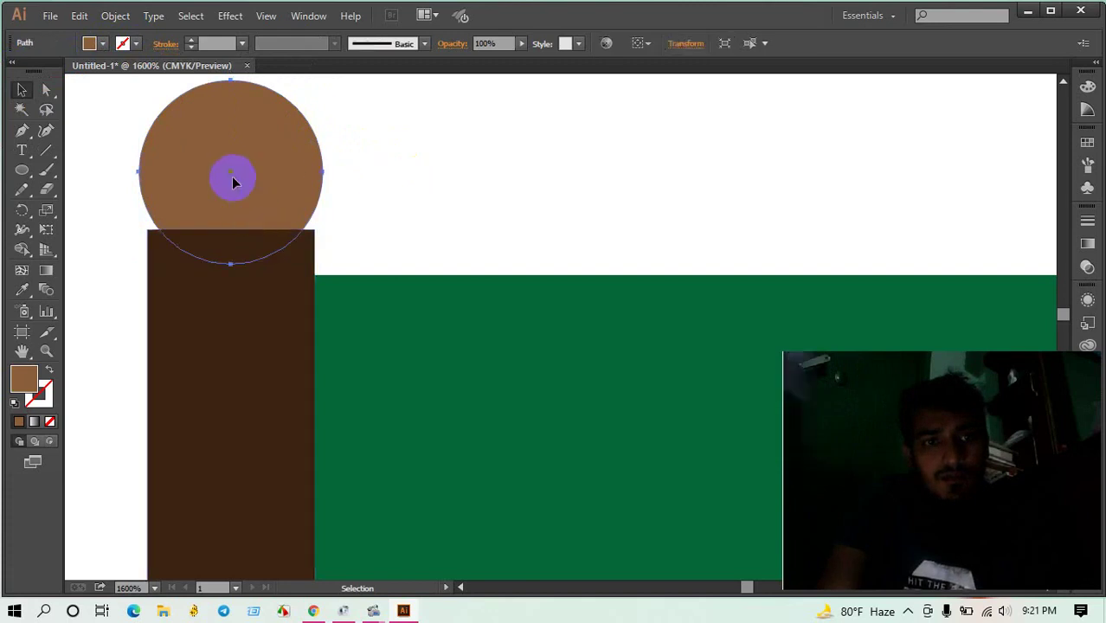
left_click(102, 44)
left_click(159, 96)
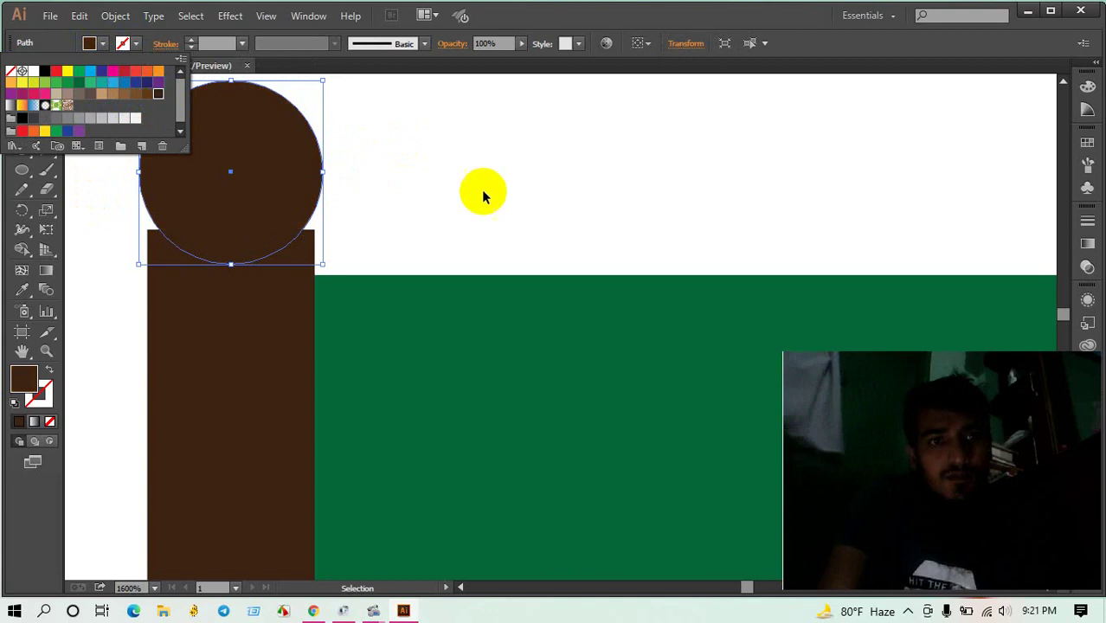
left_click(486, 188)
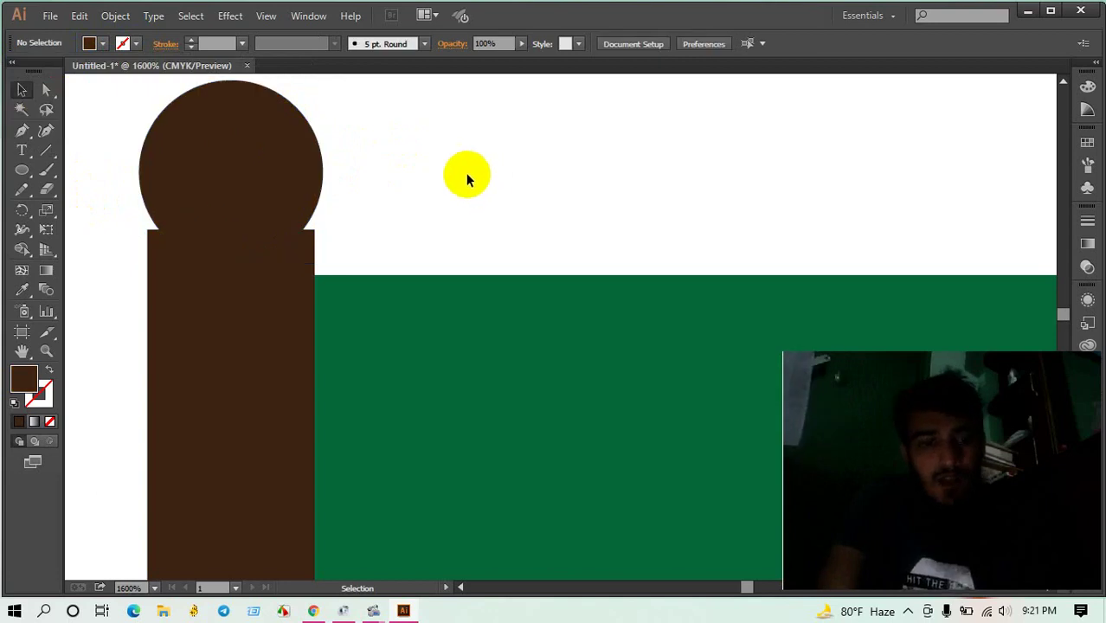
scroll(446, 171, "down", 2)
Step: Round the pole's top corners to about 0.02 in beneath the knob, then zoom out
left_click(287, 259)
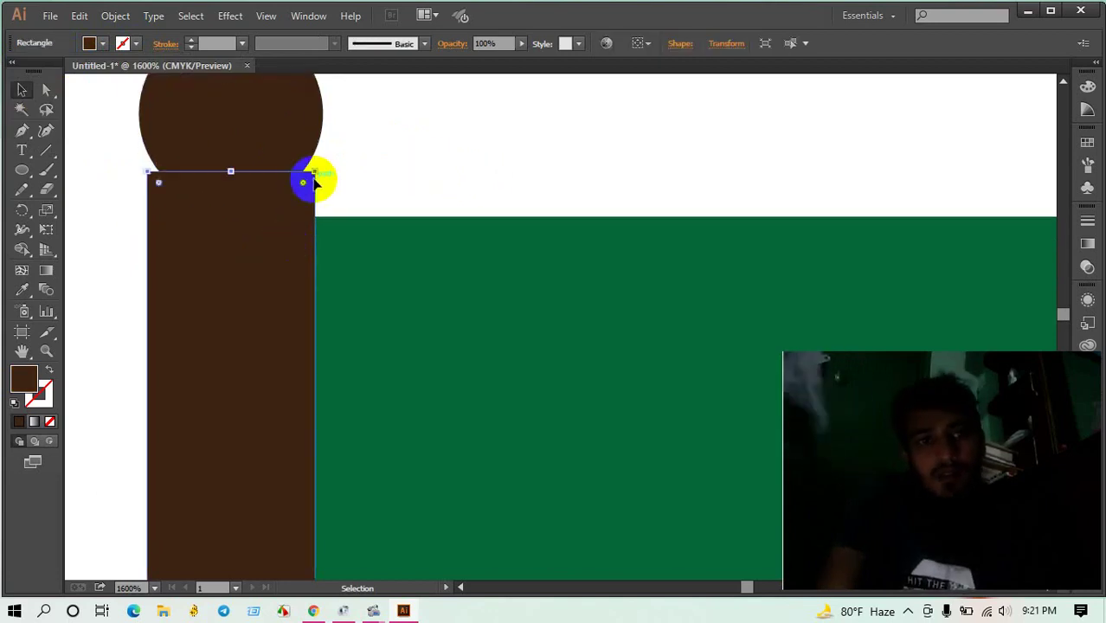
left_click_drag(302, 182, 290, 193)
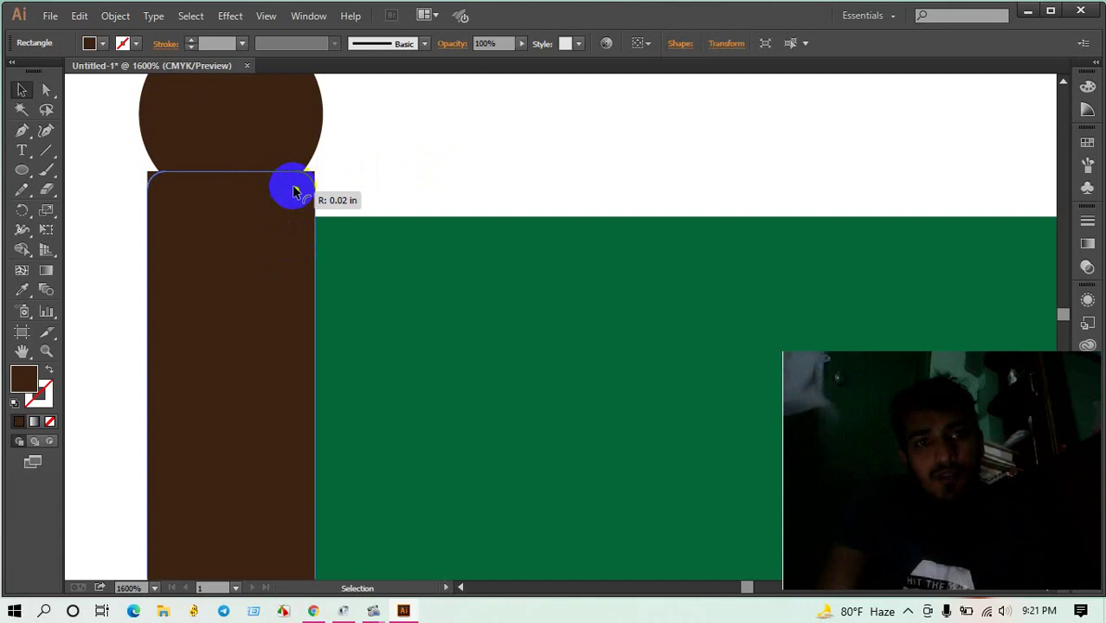
left_click(426, 168)
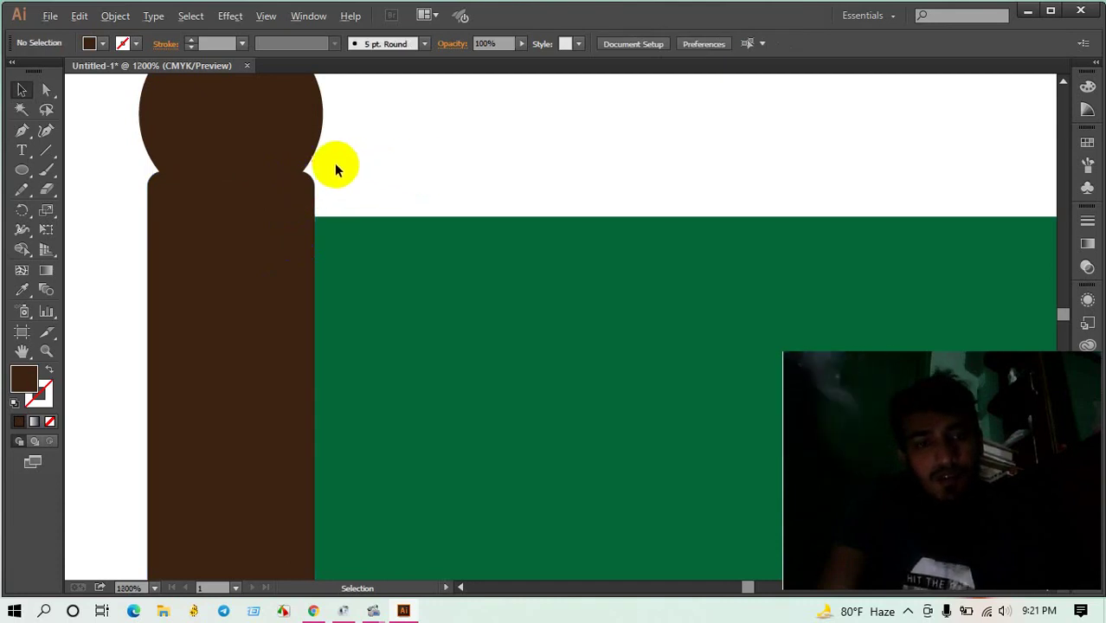
scroll(333, 163, "down", 5)
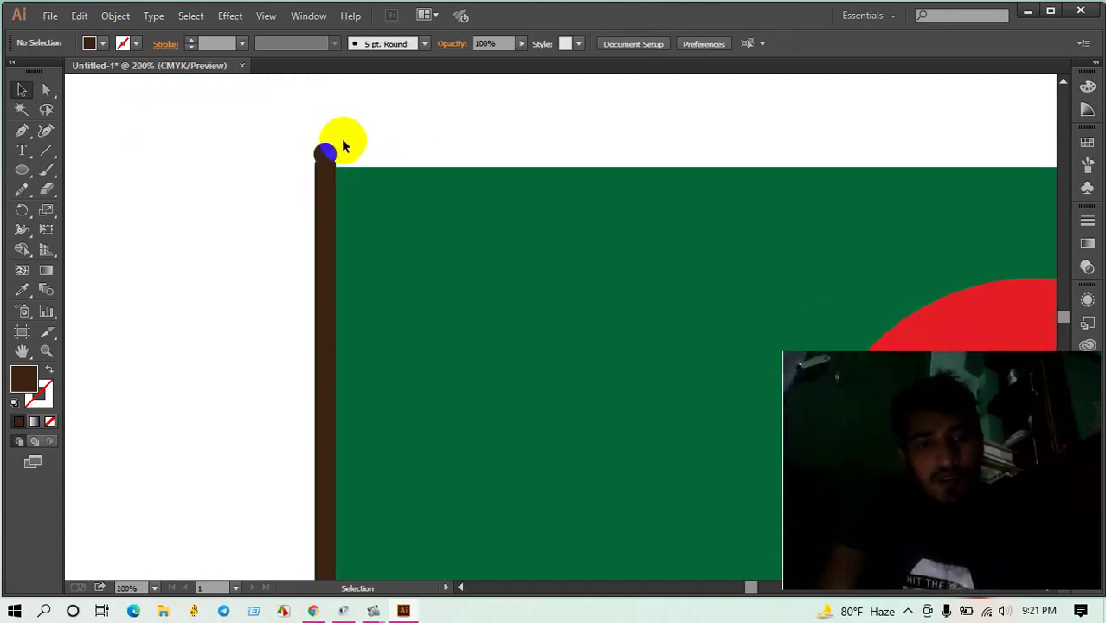
scroll(312, 143, "down", 1)
scroll(301, 142, "down", 1)
scroll(302, 141, "down", 3)
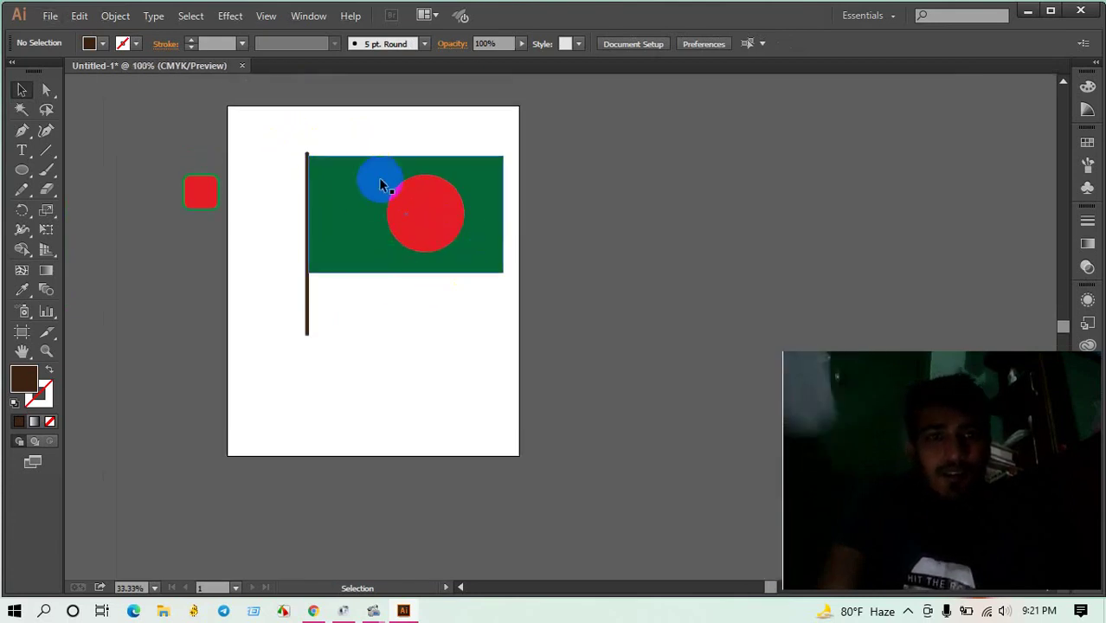
Step: Marquee-select the whole flag, disc and pole artwork with the Selection tool and delete it
scroll(390, 169, "up", 3)
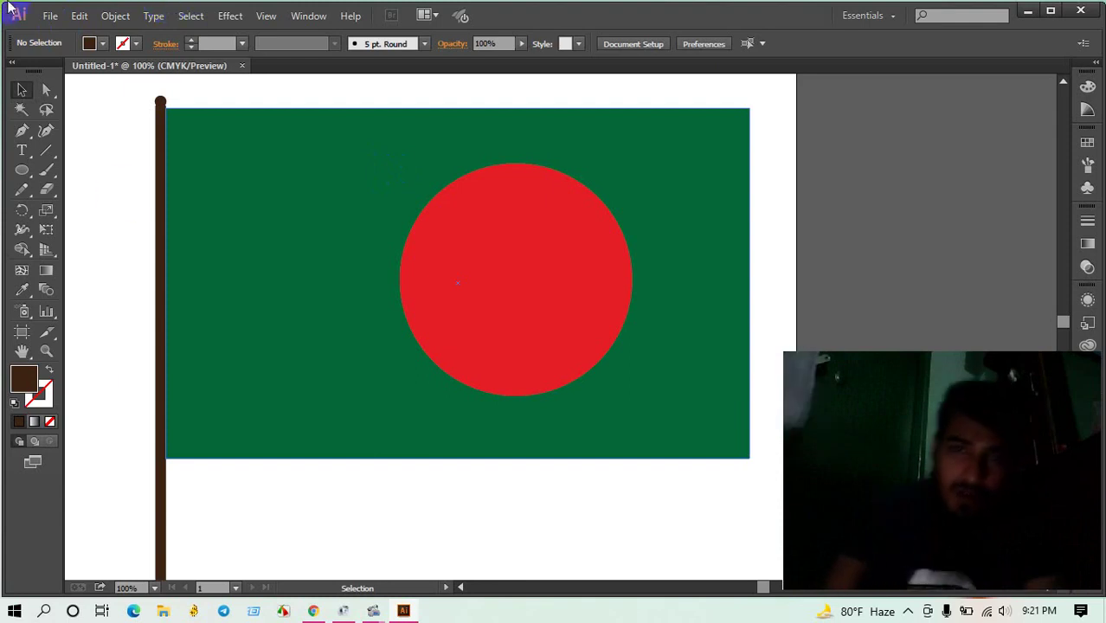
left_click(235, 418)
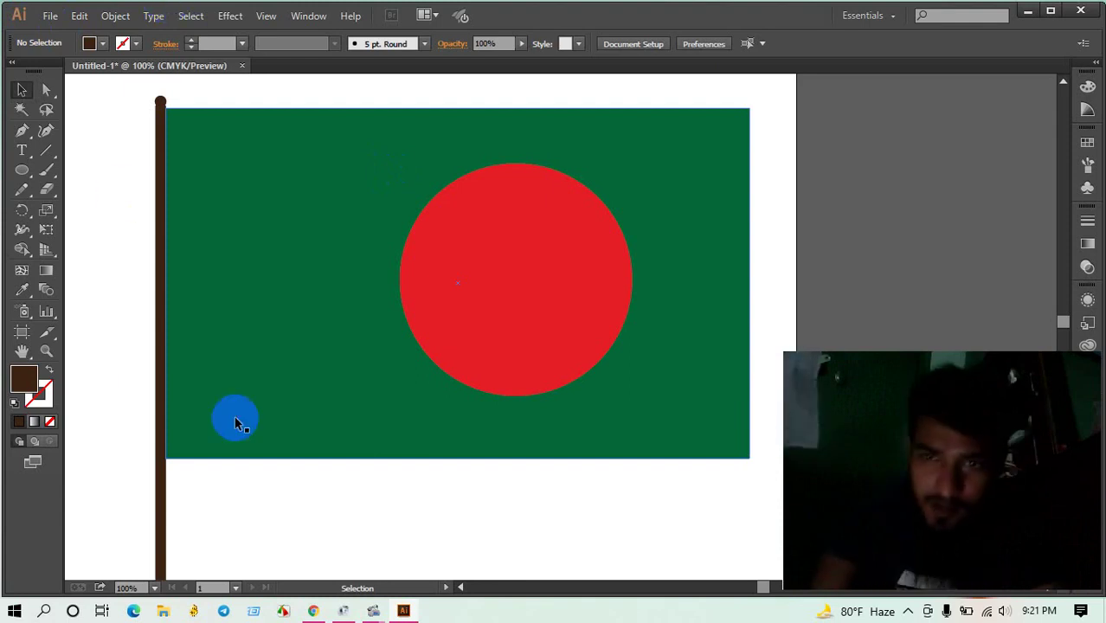
left_click(908, 612)
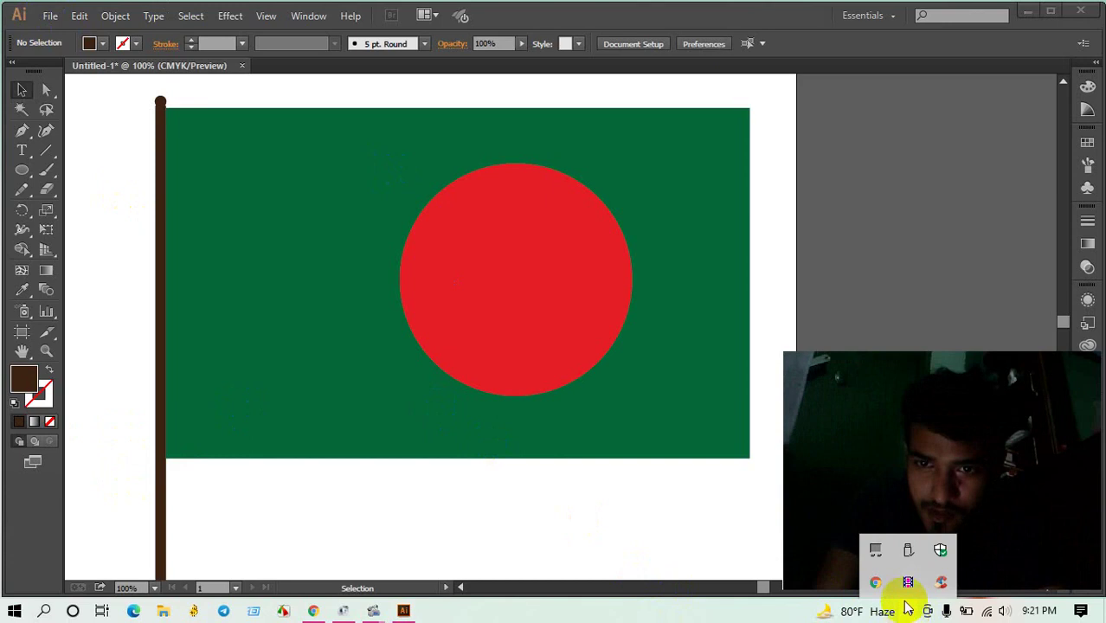
left_click(374, 366)
left_click(18, 91)
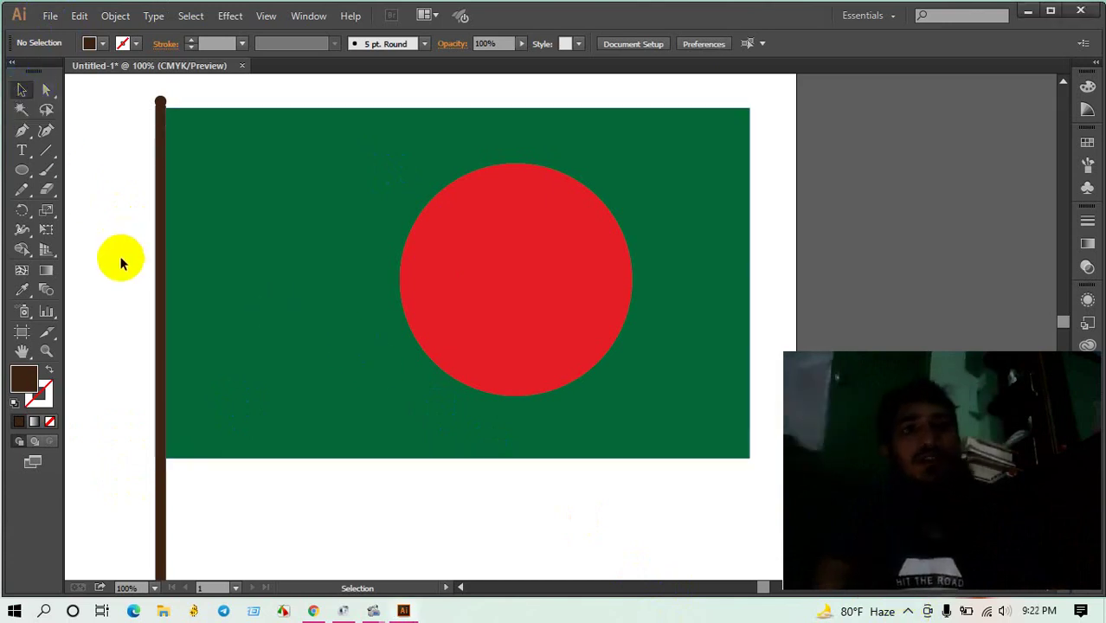
left_click(47, 92)
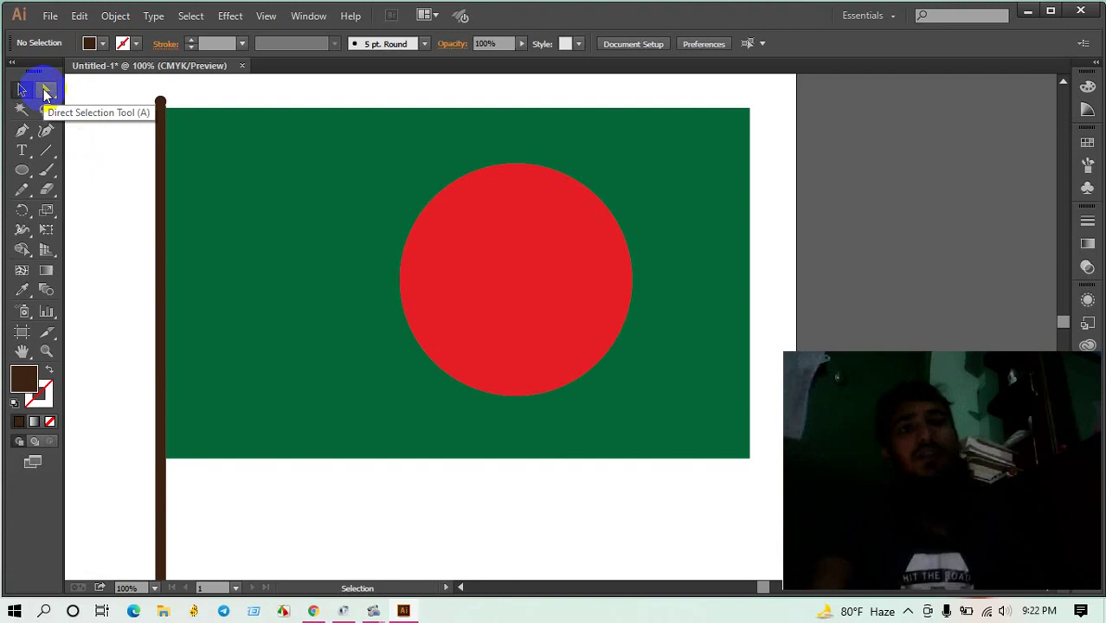
left_click(299, 259)
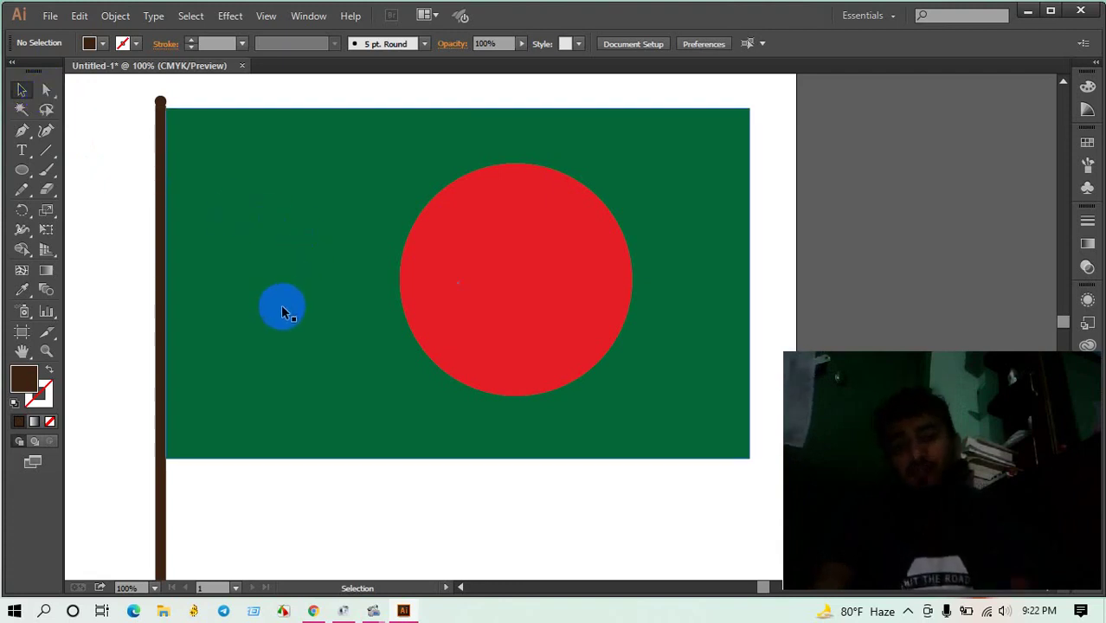
scroll(283, 310, "up", 2)
left_click_drag(98, 136, 565, 520)
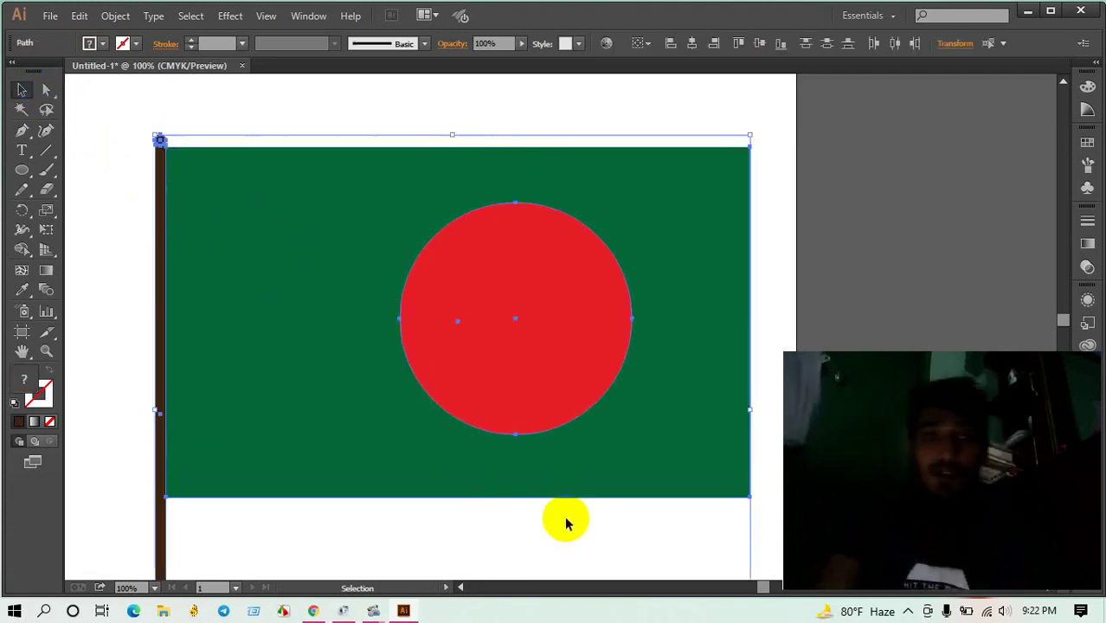
key("Delete")
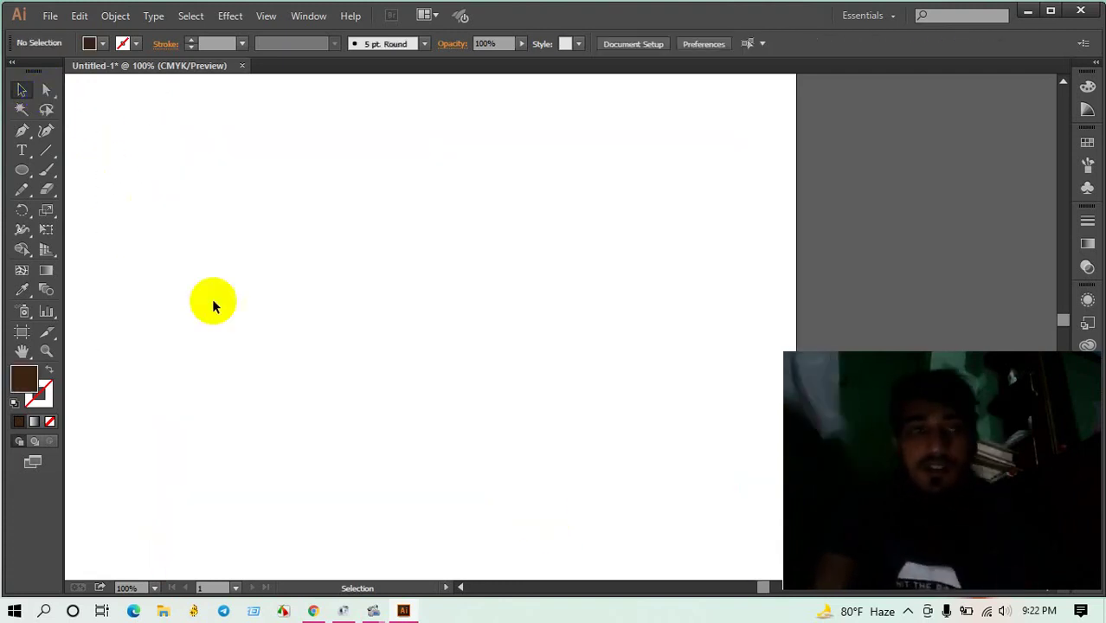
Step: Draw a large dark-brown rectangle on the blank artboard
left_click(21, 174)
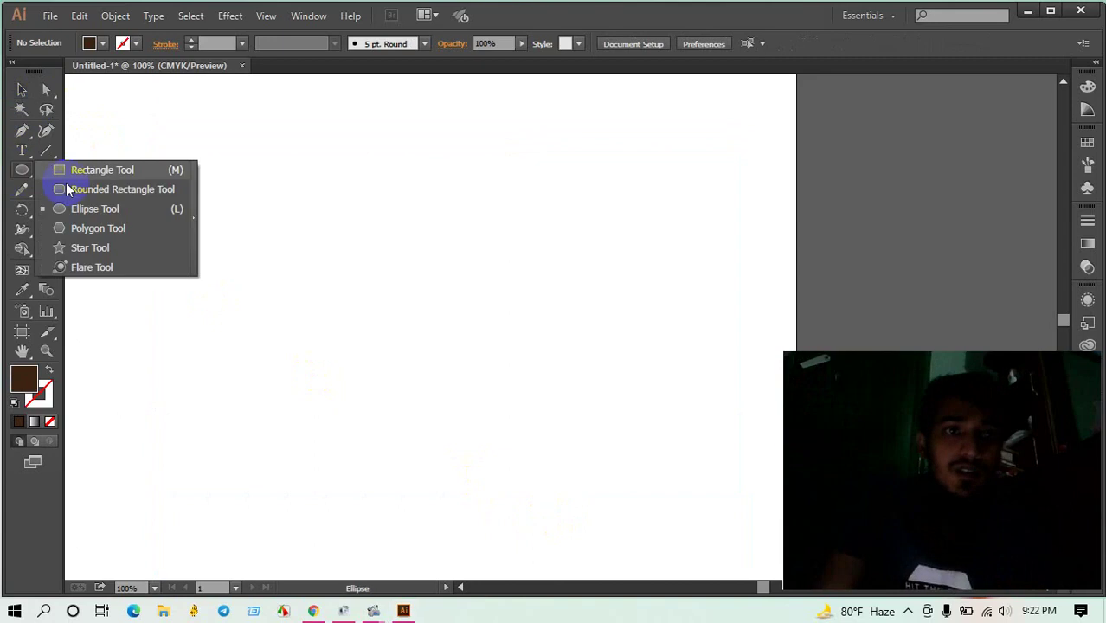
left_click_drag(21, 177, 123, 171)
left_click_drag(263, 194, 573, 409)
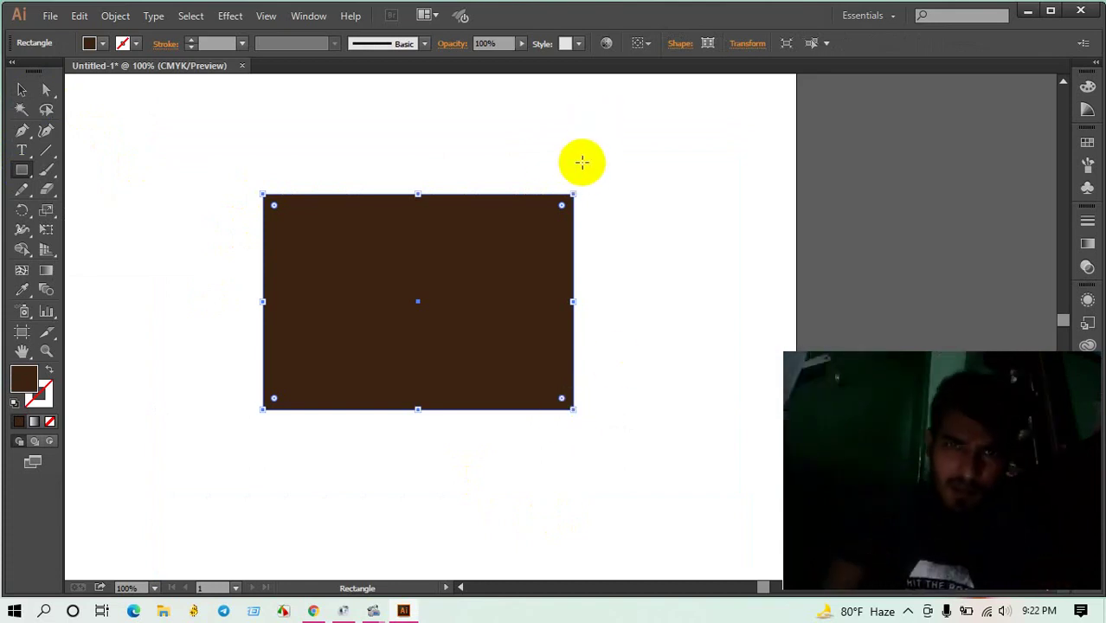
left_click(26, 91)
left_click(314, 124)
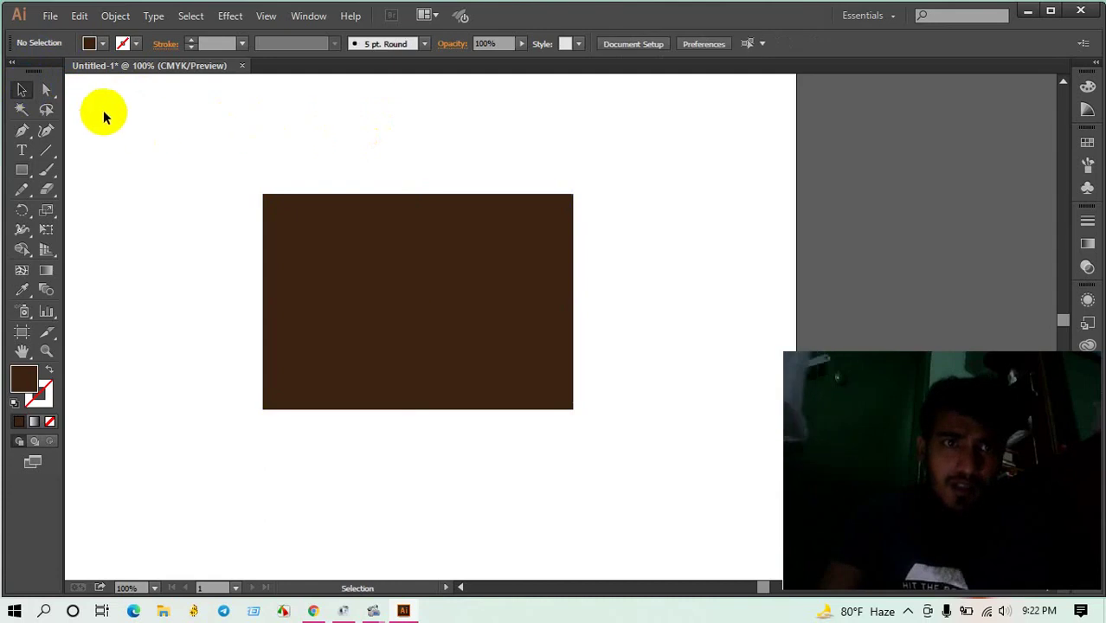
Step: Round the rectangle's top-left corner to a 2.41 in radius with Direct Selection
left_click(49, 91)
left_click(352, 311)
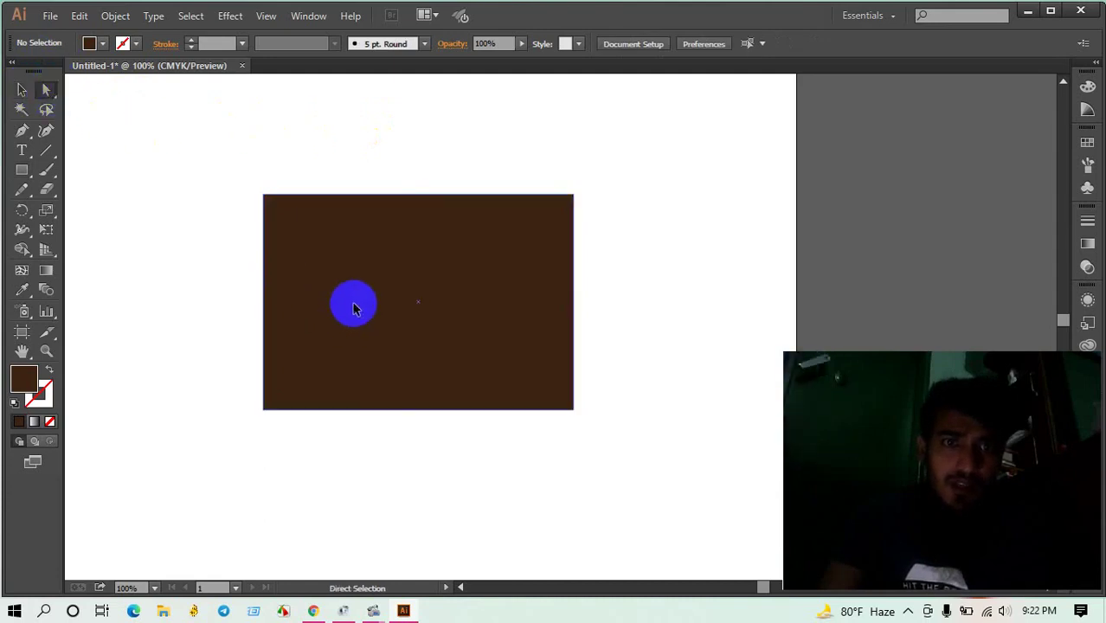
left_click(287, 244)
left_click(48, 92)
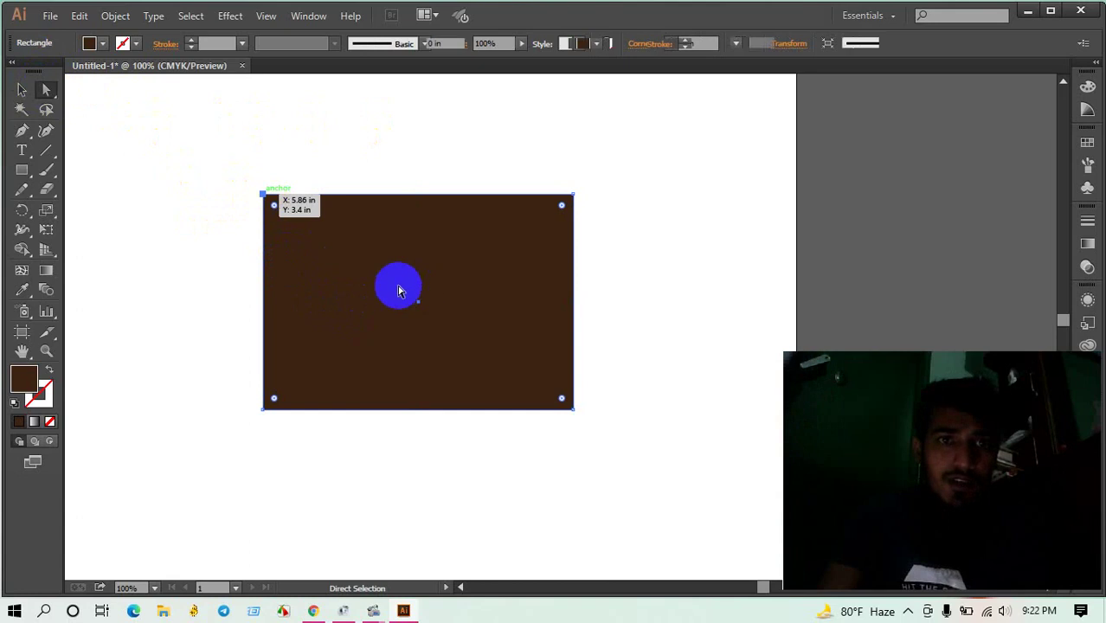
left_click(264, 196)
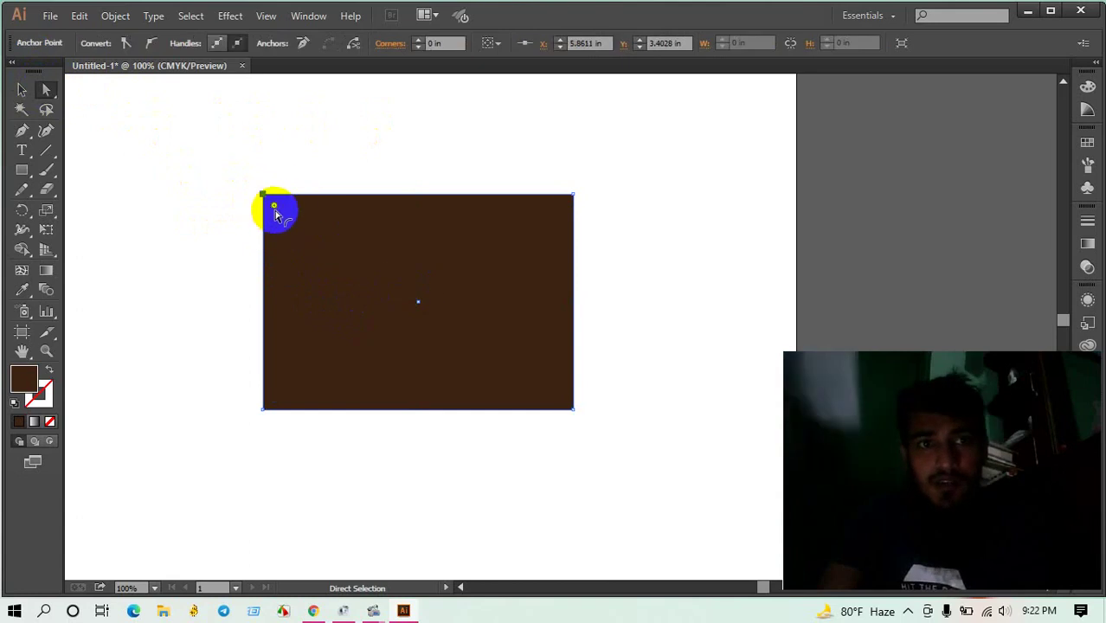
left_click_drag(276, 211, 421, 321)
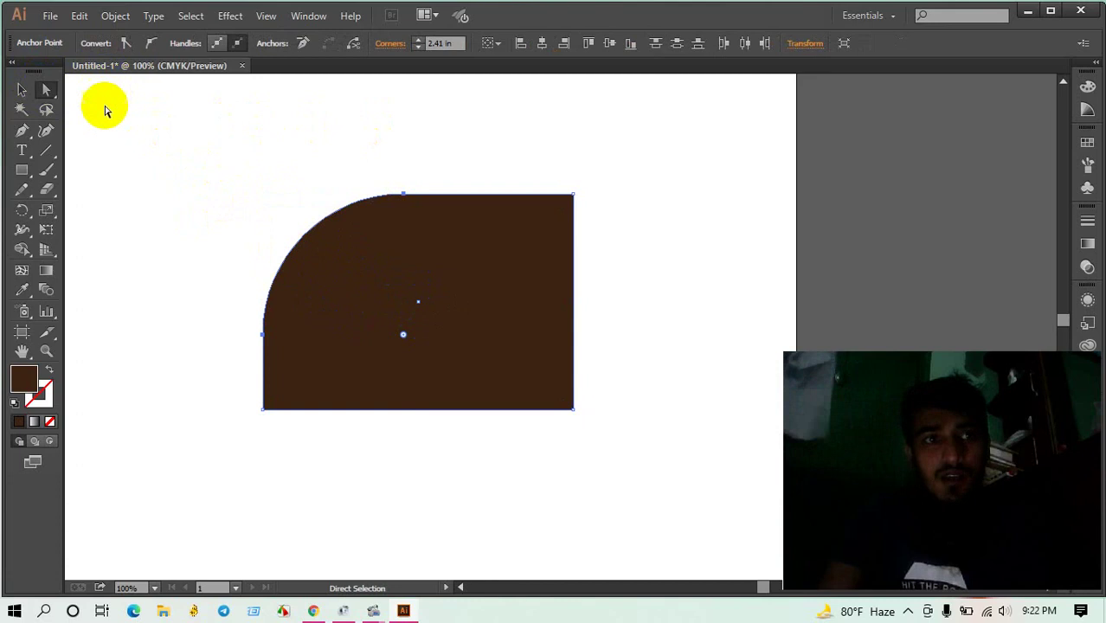
left_click(25, 91)
left_click(344, 173)
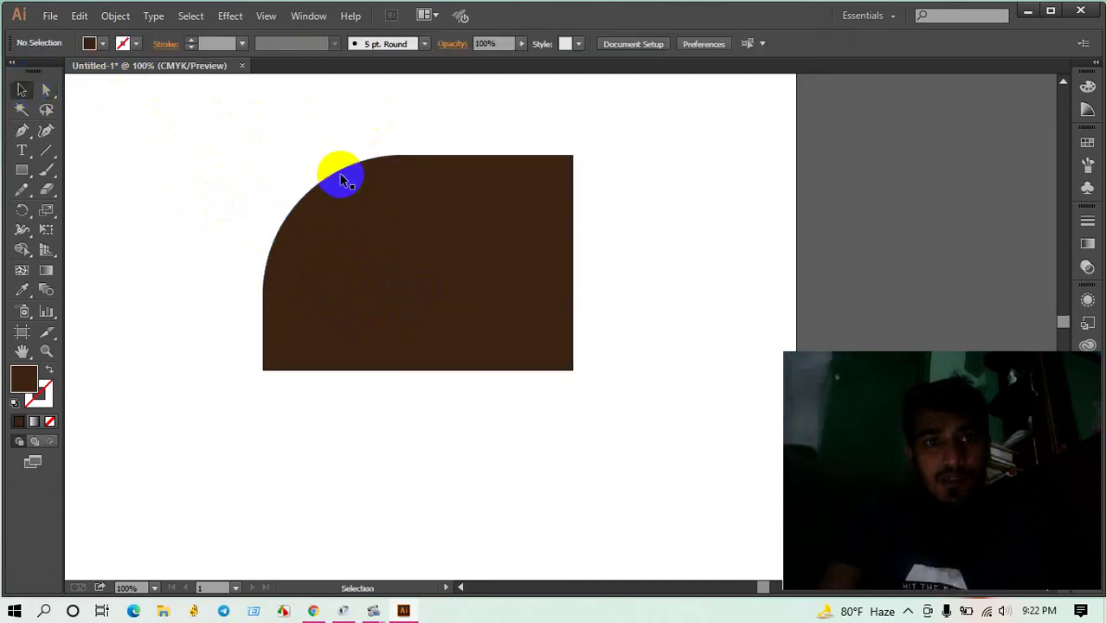
scroll(312, 200, "down", 5)
Step: Draw a second rectangle below the first and round all four corners into a pill shape
left_click(22, 171)
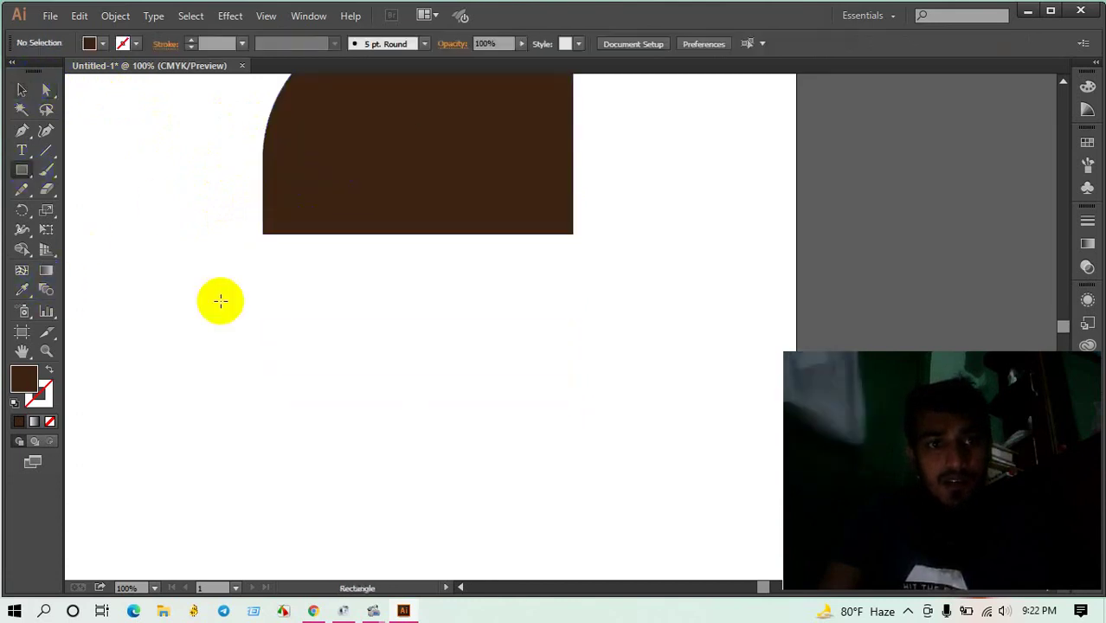
mouse_move(243, 299)
left_mouse_down()
mouse_move(542, 461)
mouse_move(567, 461)
left_mouse_up()
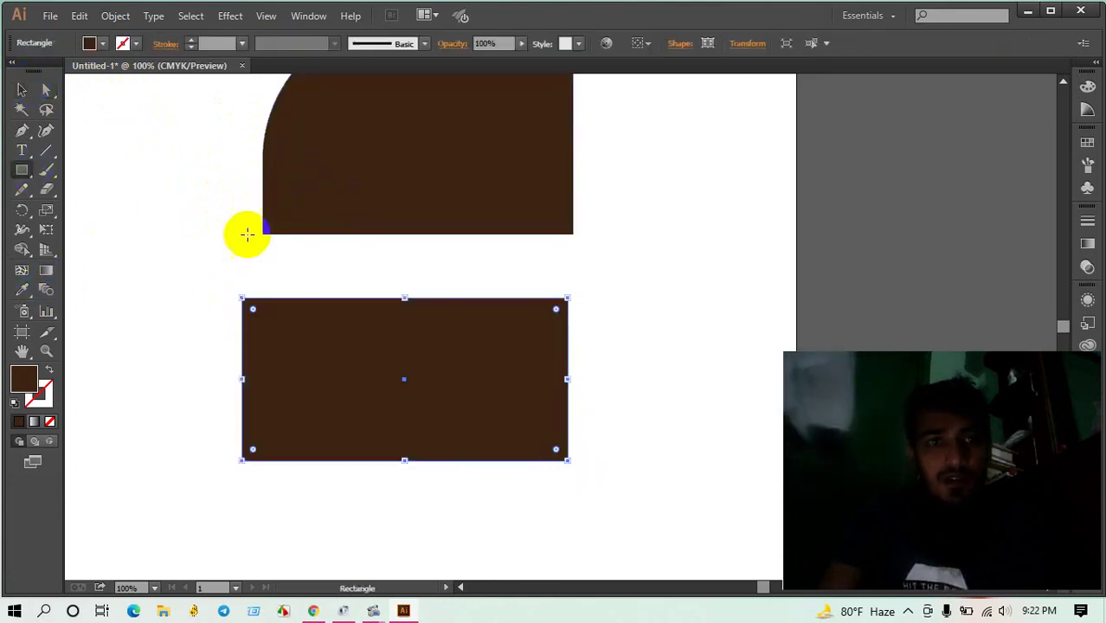
left_click(24, 91)
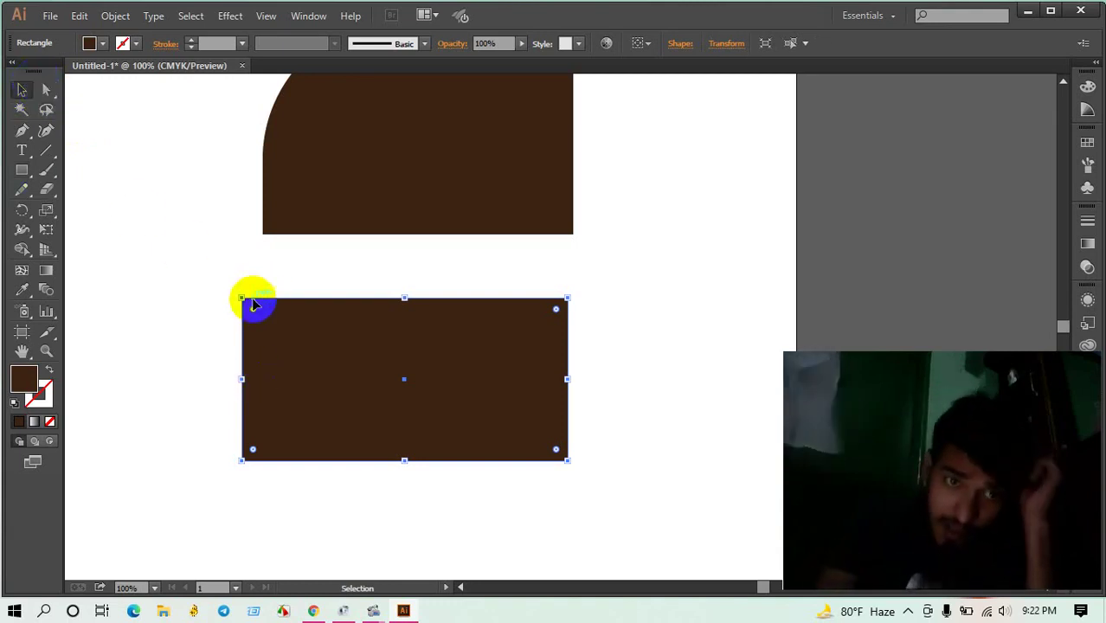
left_click_drag(252, 309, 302, 328)
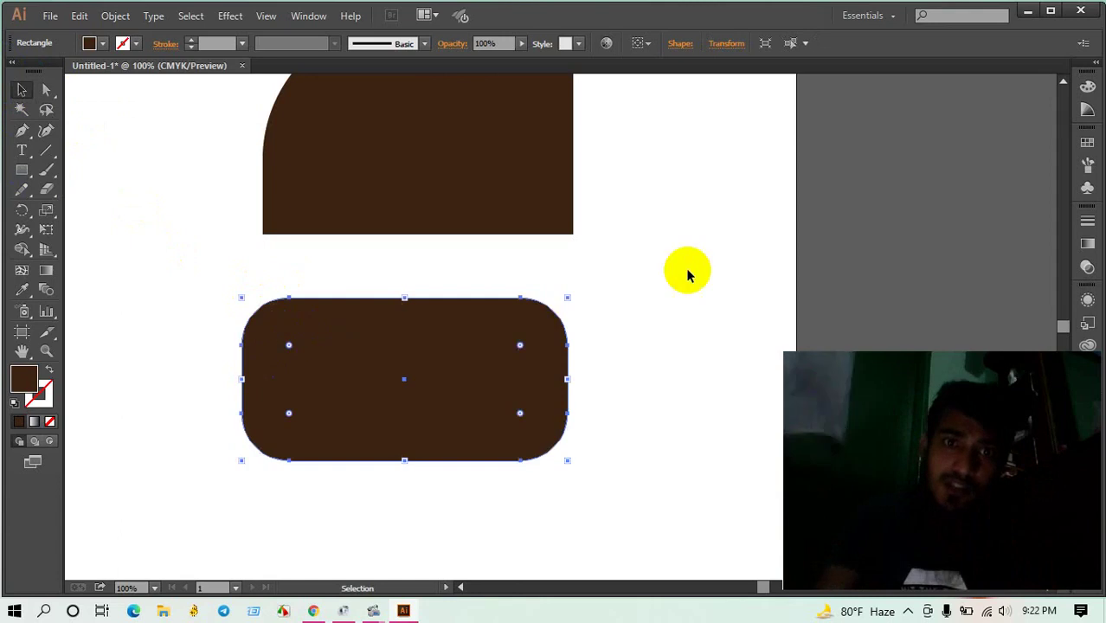
left_click(377, 360)
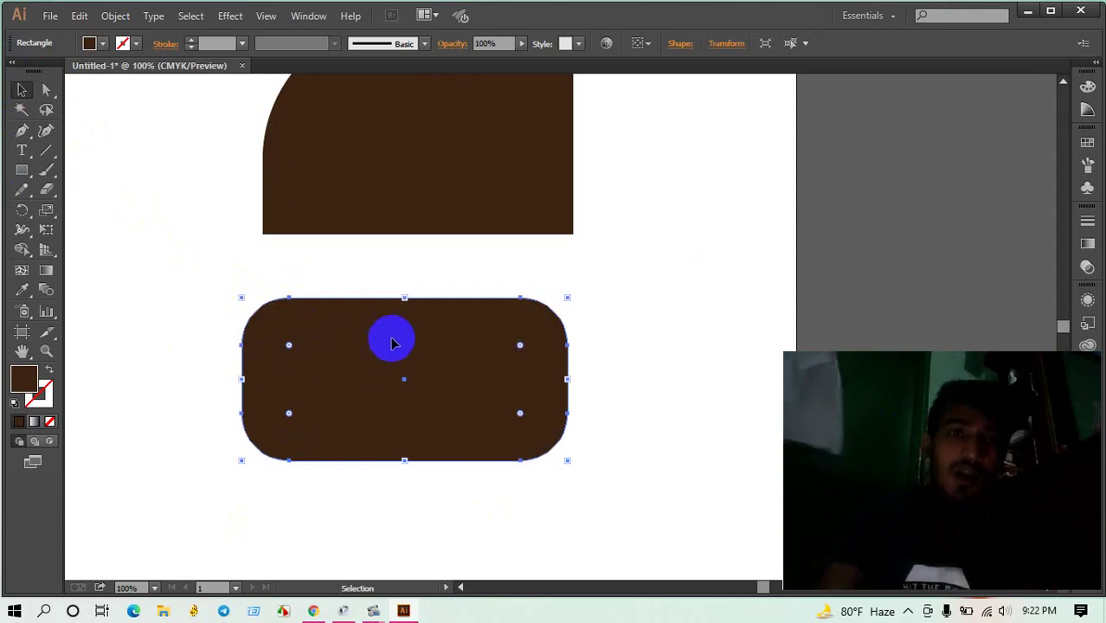
scroll(389, 303, "up", 3)
left_click(422, 218)
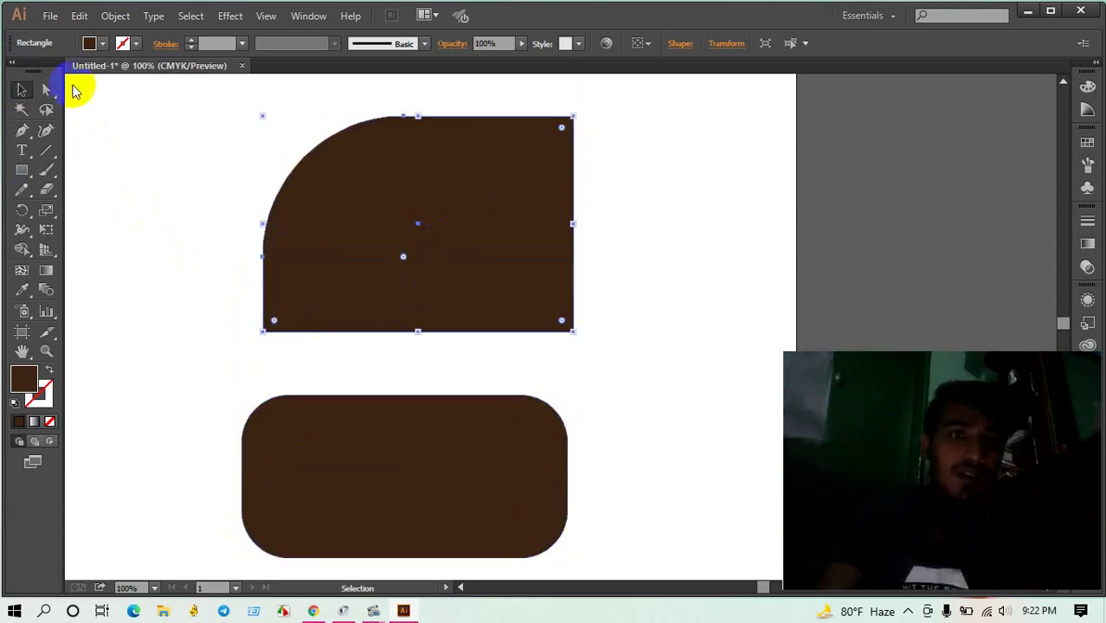
Step: Try rounding the top shape's bottom-right corner, then undo it with Ctrl+Z
left_click(47, 90)
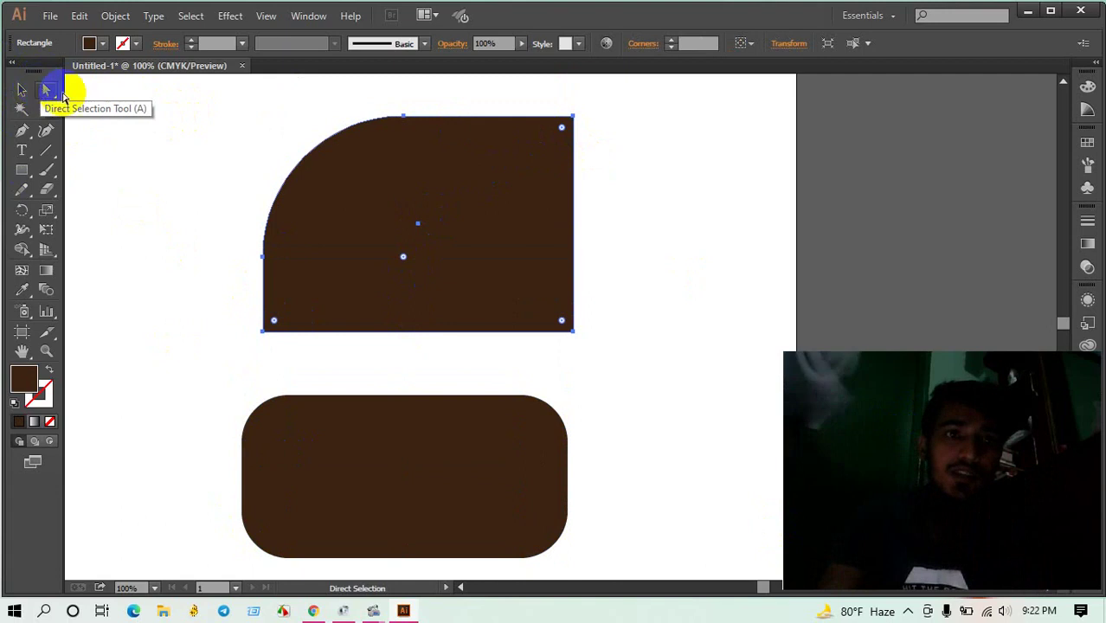
left_click(528, 169)
left_click(559, 322)
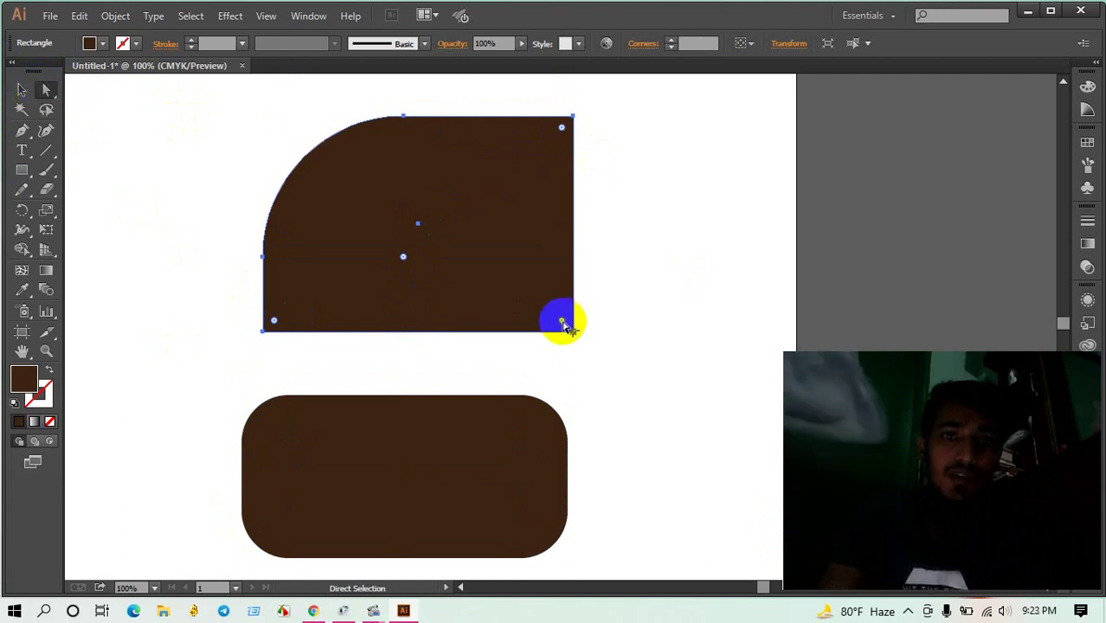
left_click_drag(563, 323, 543, 302)
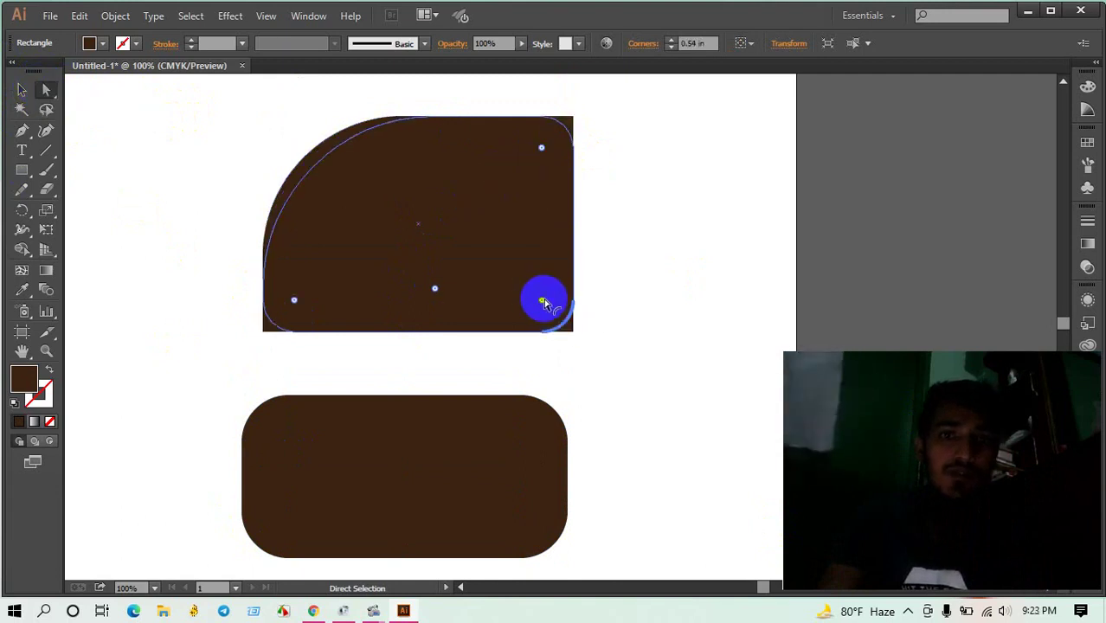
left_click(642, 250)
left_click(29, 91)
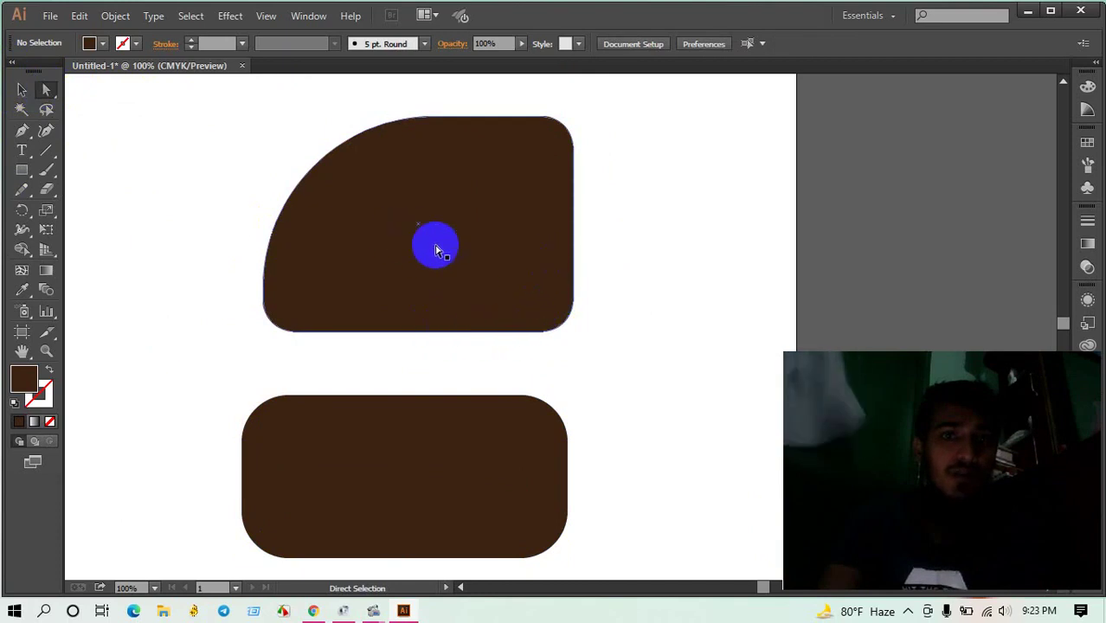
key("ctrl+z")
key("ctrl+z")
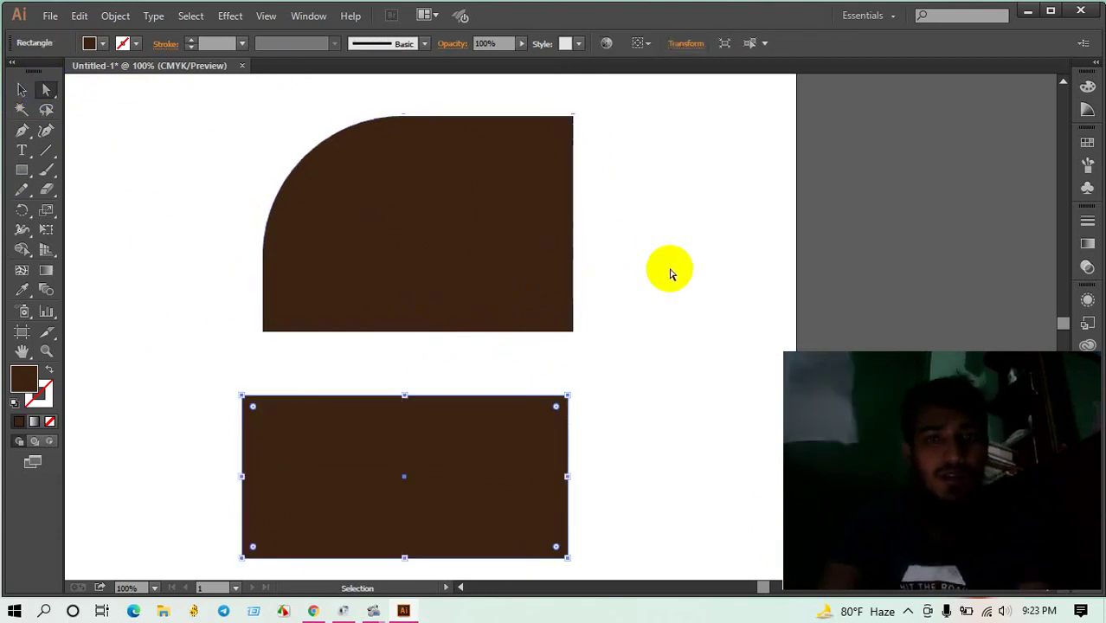
Step: Inspect the top shape's corner widgets with Direct Selection (A), then deselect
key("a")
key("ctrl+shift+a")
left_click(432, 217)
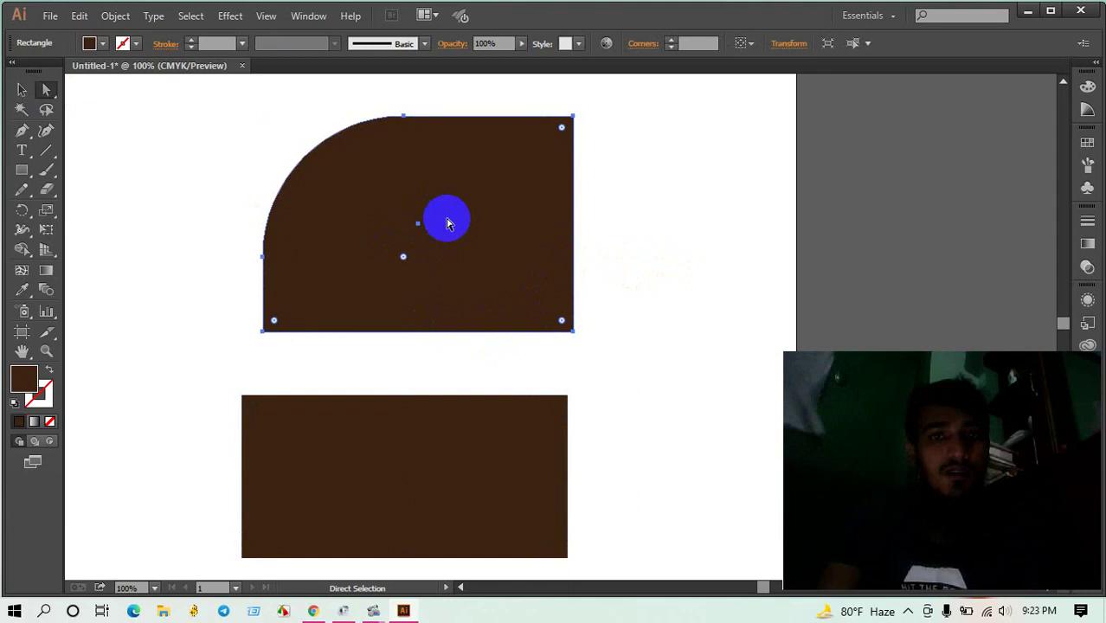
left_click(567, 131)
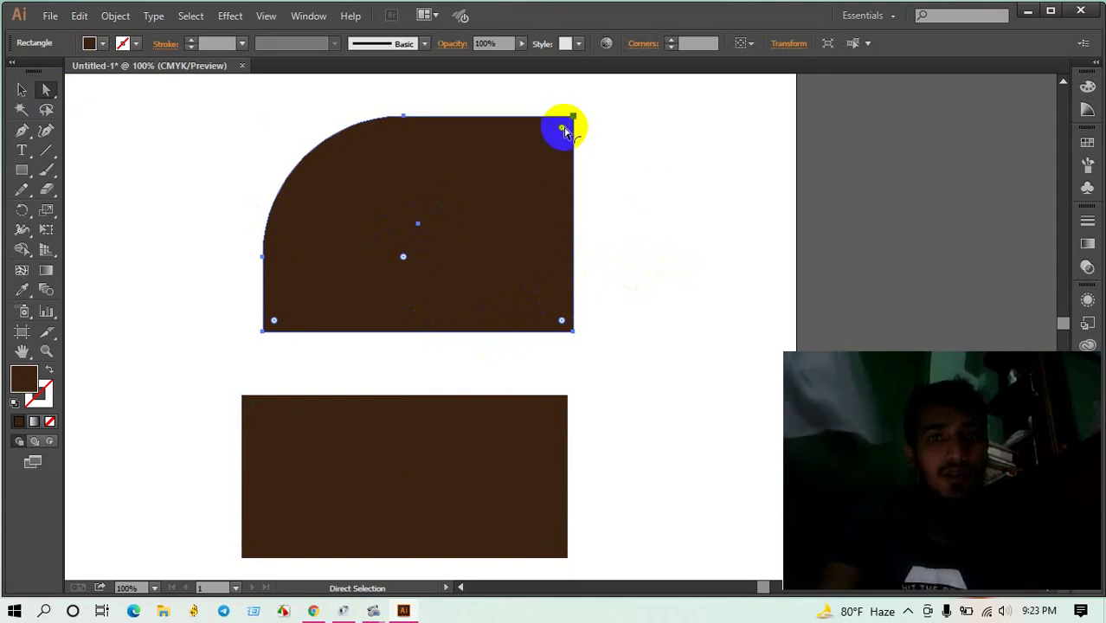
key("ctrl+shift+a")
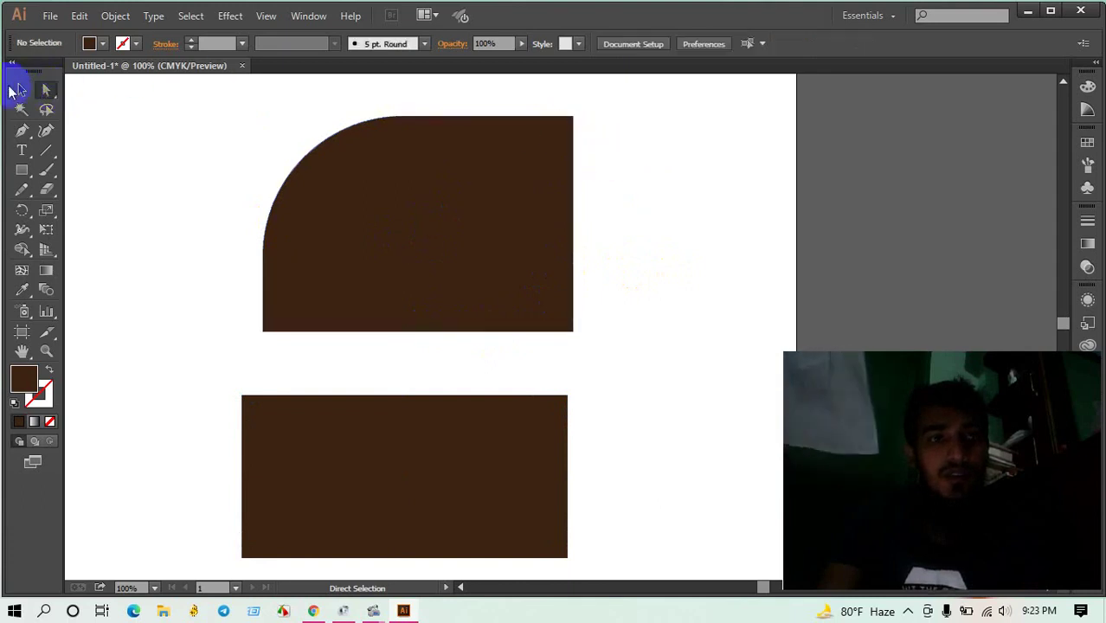
Step: Try rounding all four top-shape corners, then undo, keeping only the large top-left curve
left_click(502, 277)
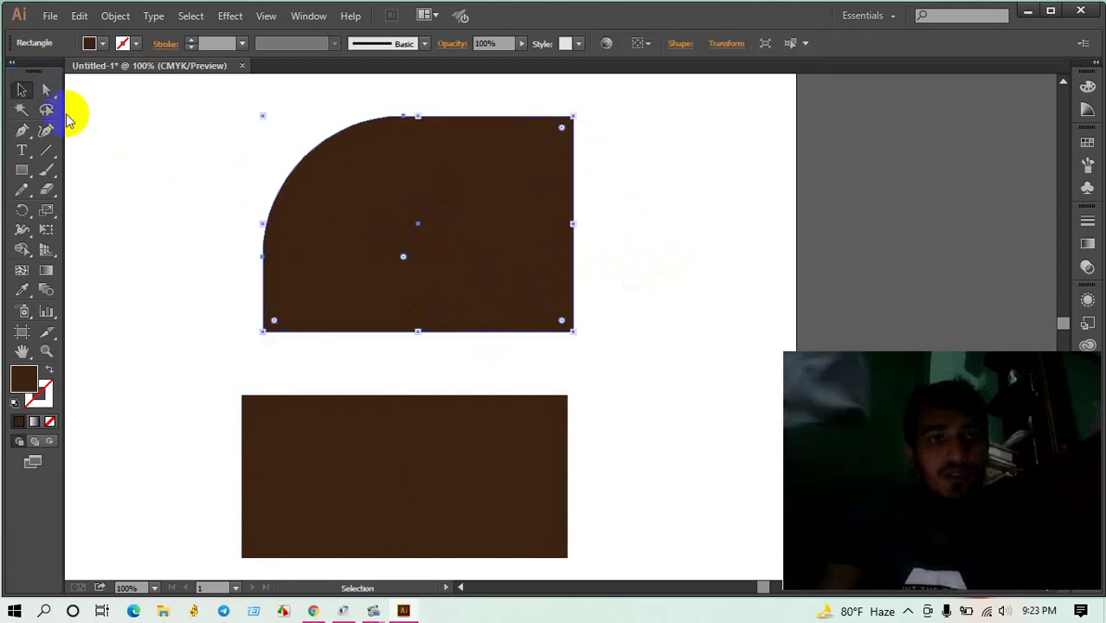
left_click(46, 90)
left_click(487, 148)
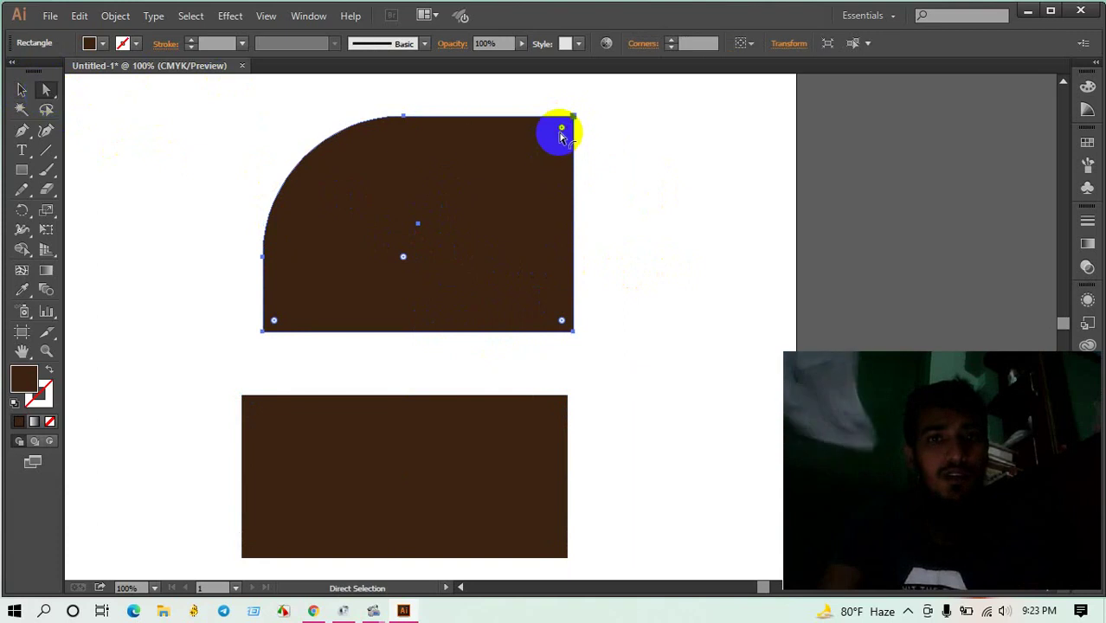
left_click_drag(561, 130, 554, 143)
left_click(648, 167)
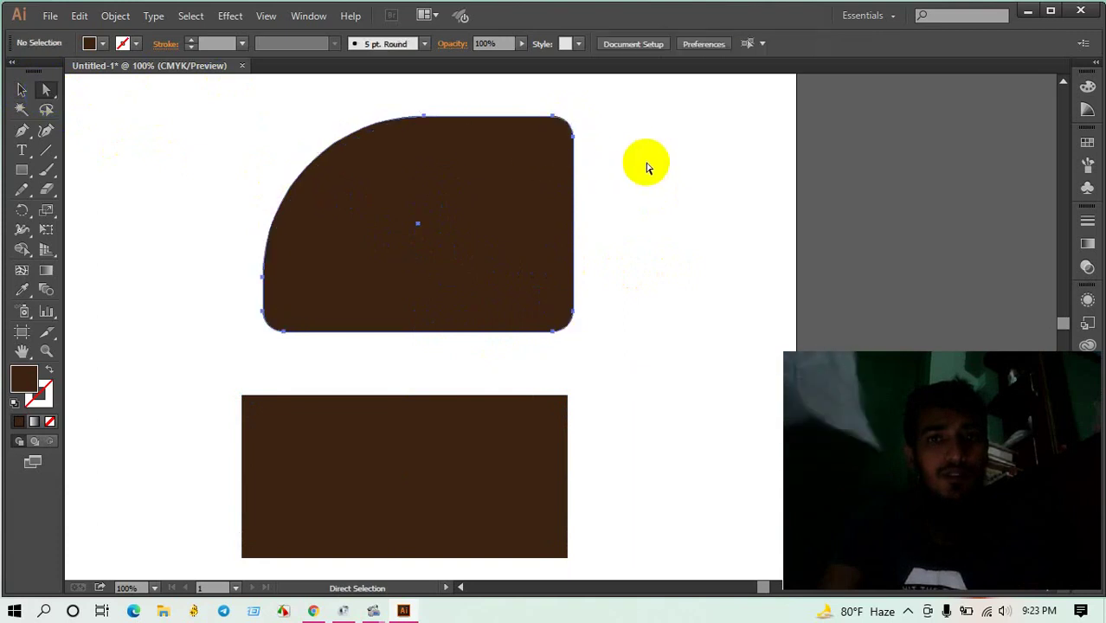
left_click(434, 168)
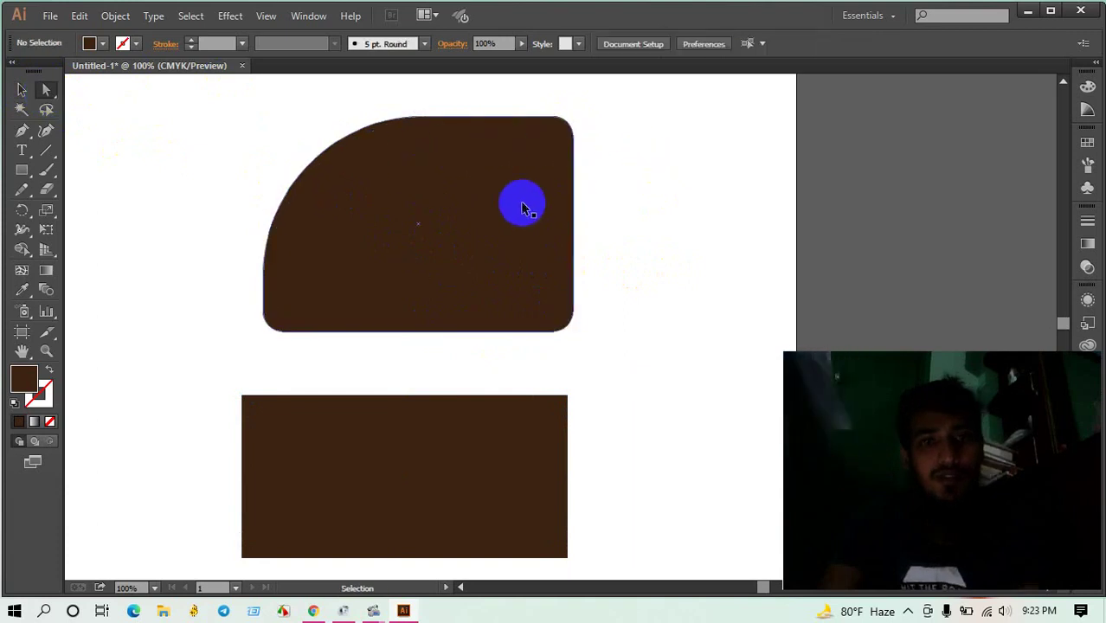
key("ctrl+z")
left_click(200, 179)
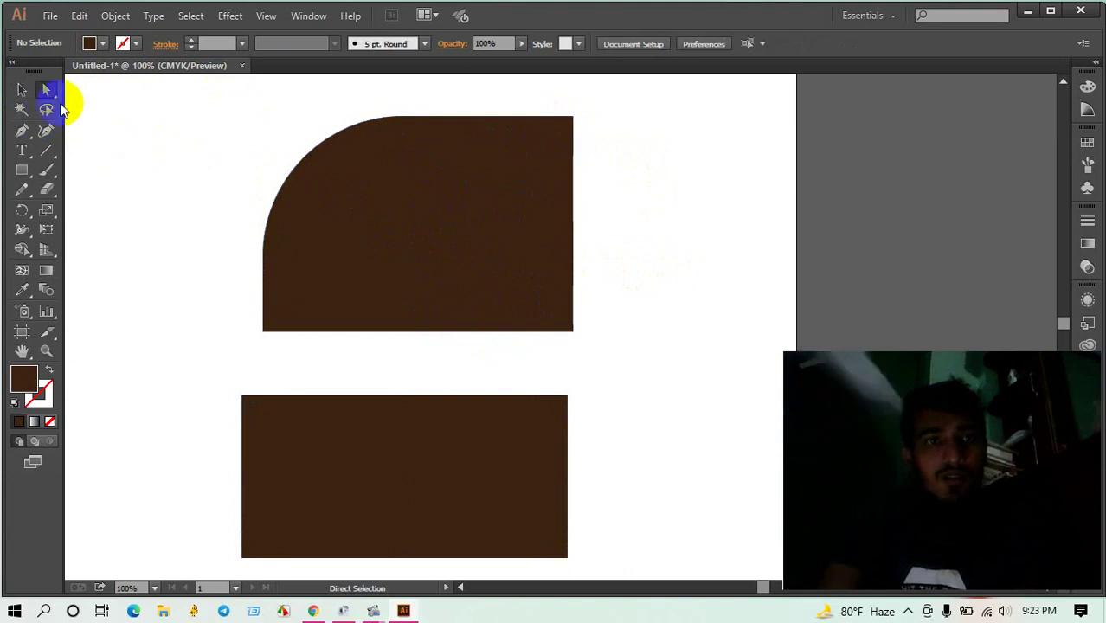
left_click(546, 156)
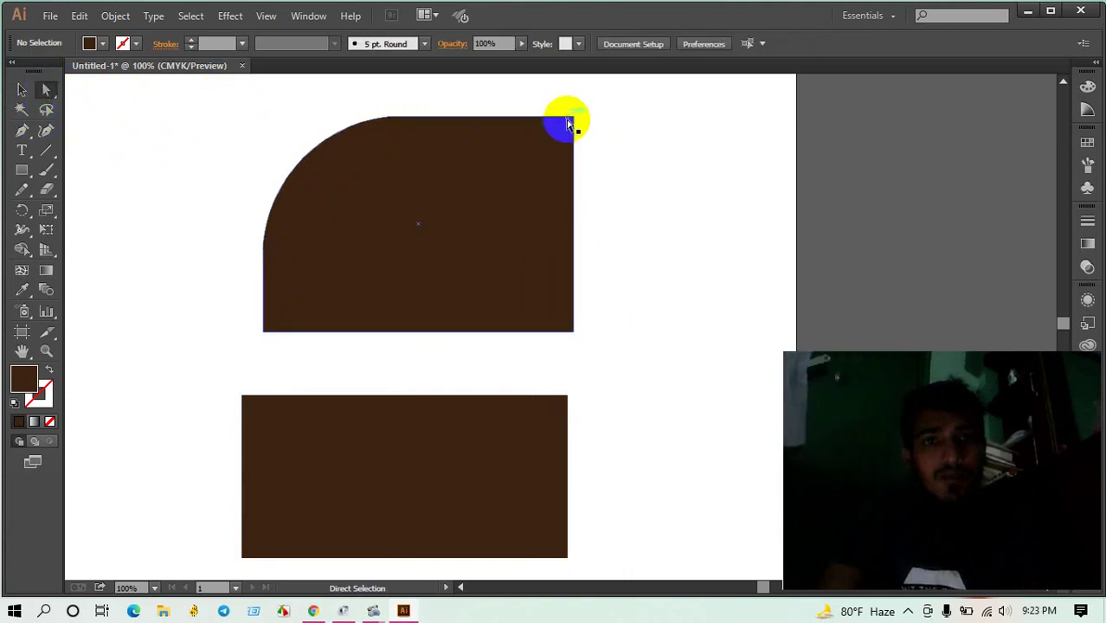
left_click_drag(569, 124, 555, 140)
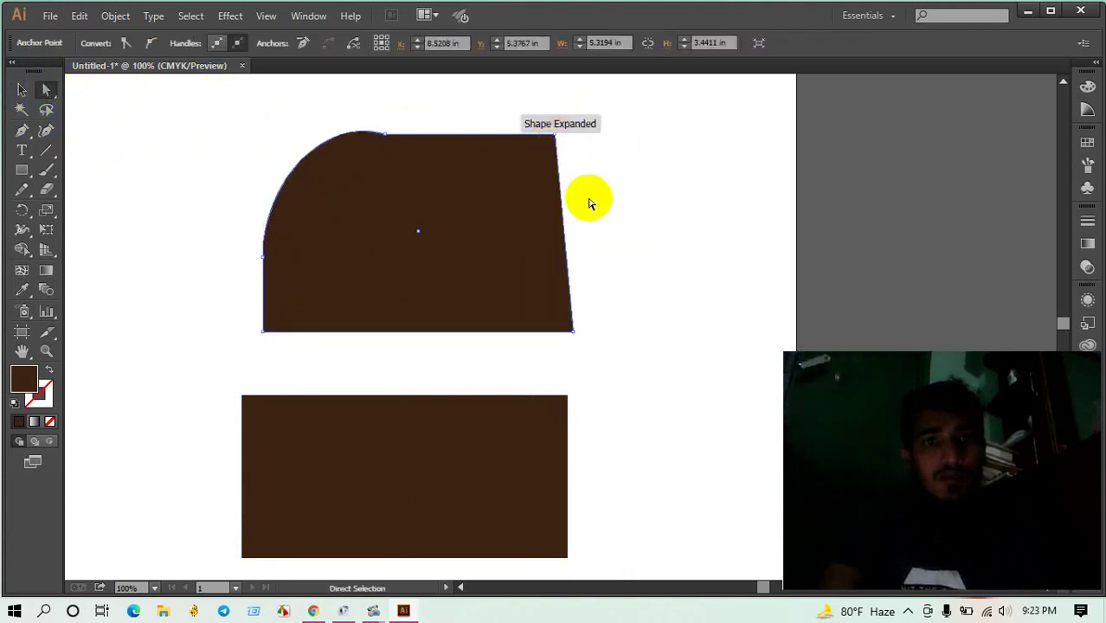
key("ctrl+z")
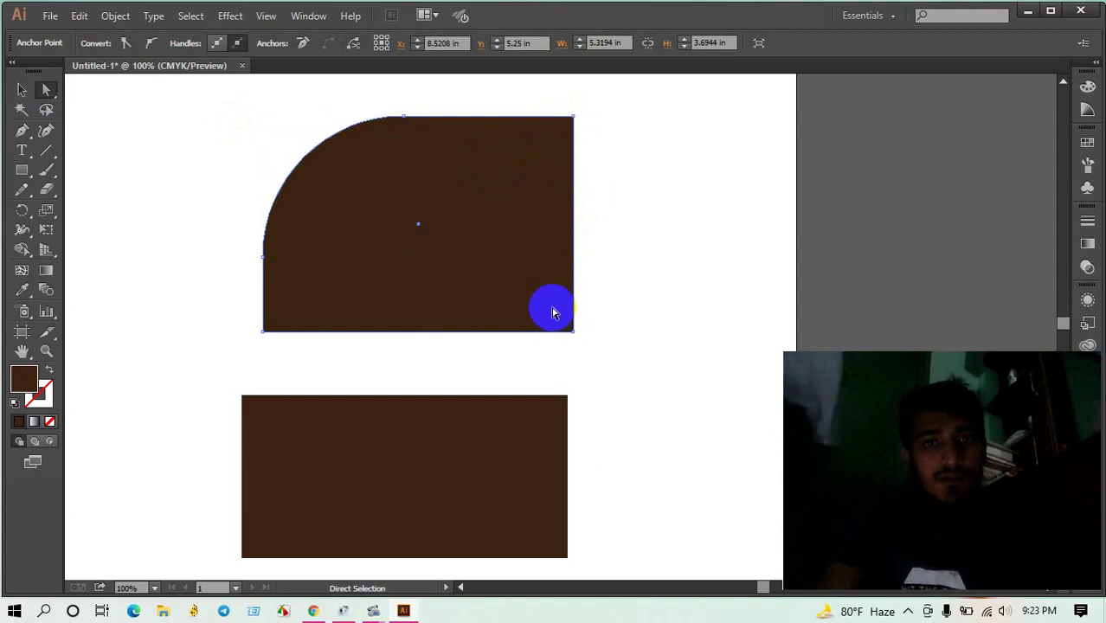
left_click_drag(556, 310, 573, 331)
left_click(22, 87)
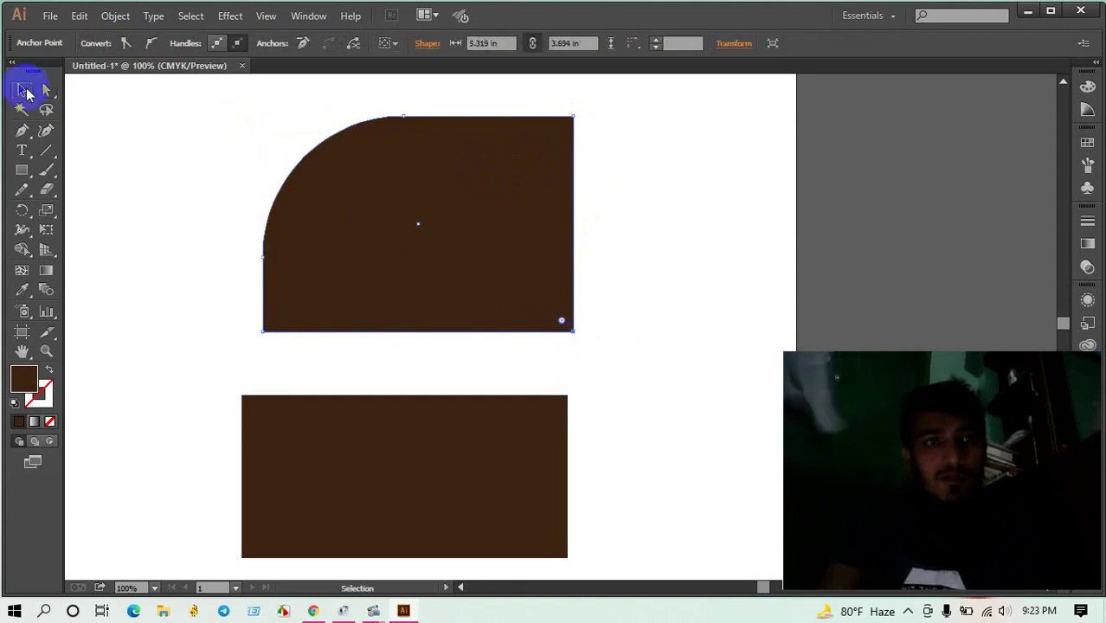
left_click(452, 230)
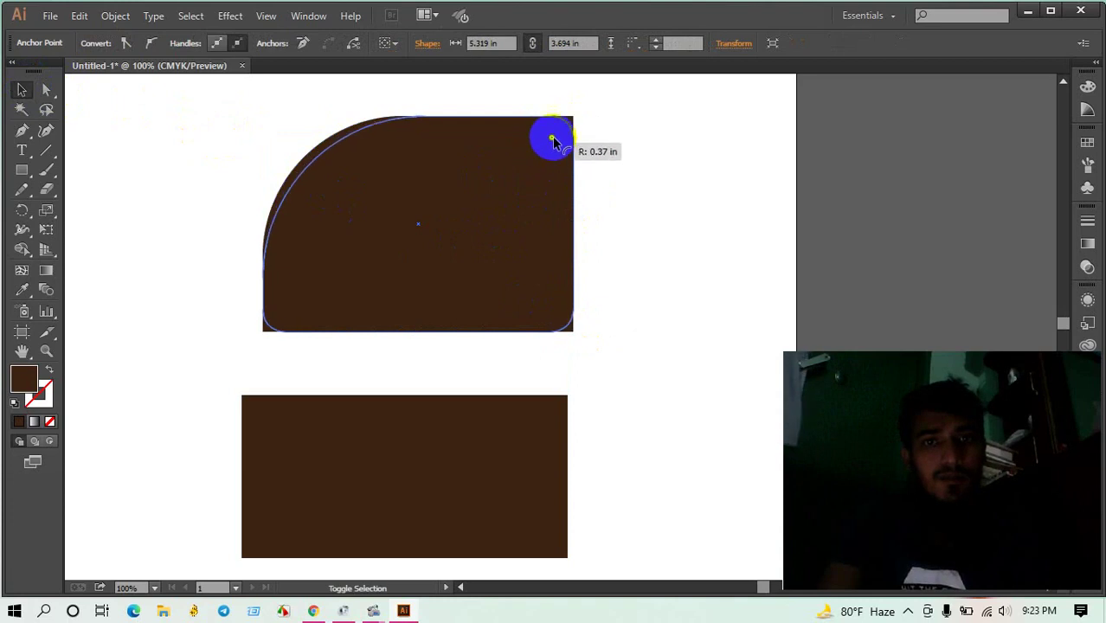
left_click_drag(561, 131, 572, 116)
left_click(420, 184)
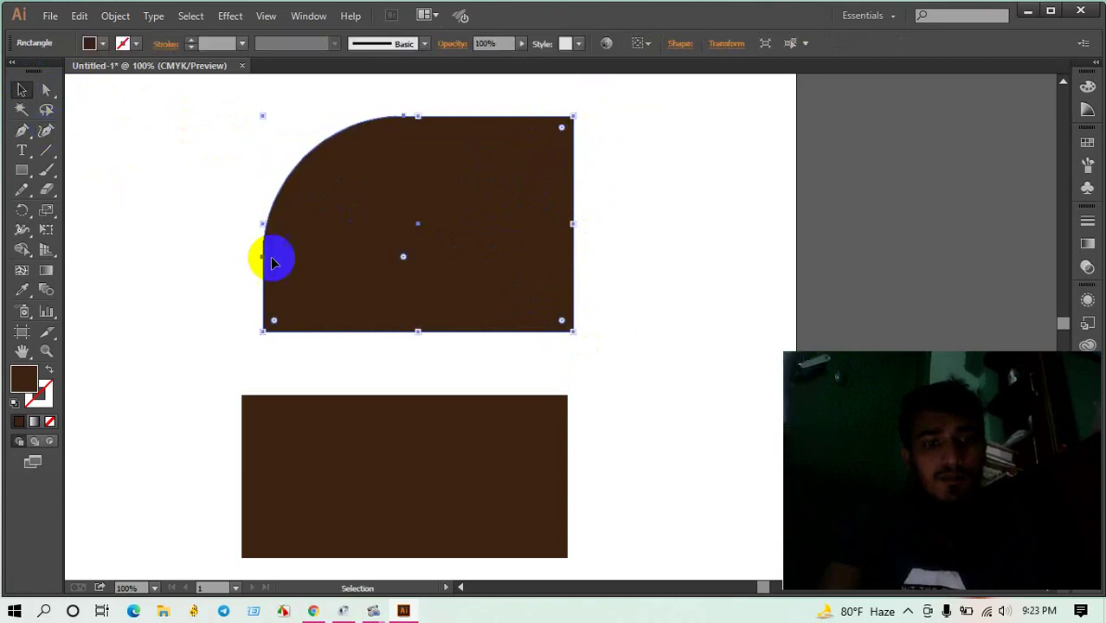
mouse_move(562, 125)
left_mouse_down()
mouse_move(581, 132)
mouse_move(571, 116)
left_mouse_up()
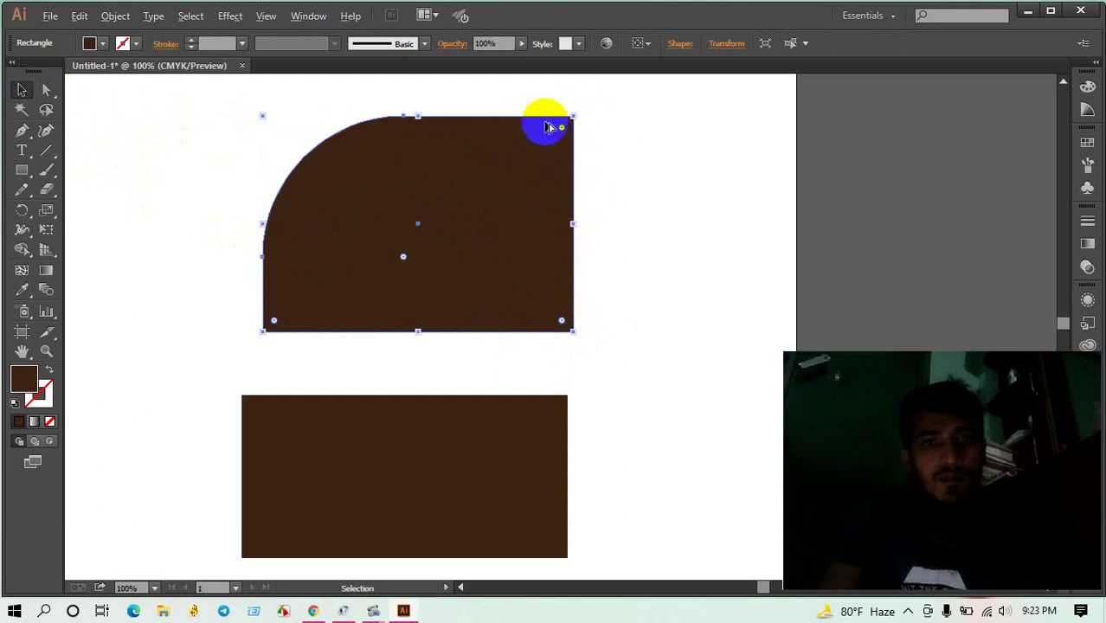
left_click_drag(562, 130, 576, 121)
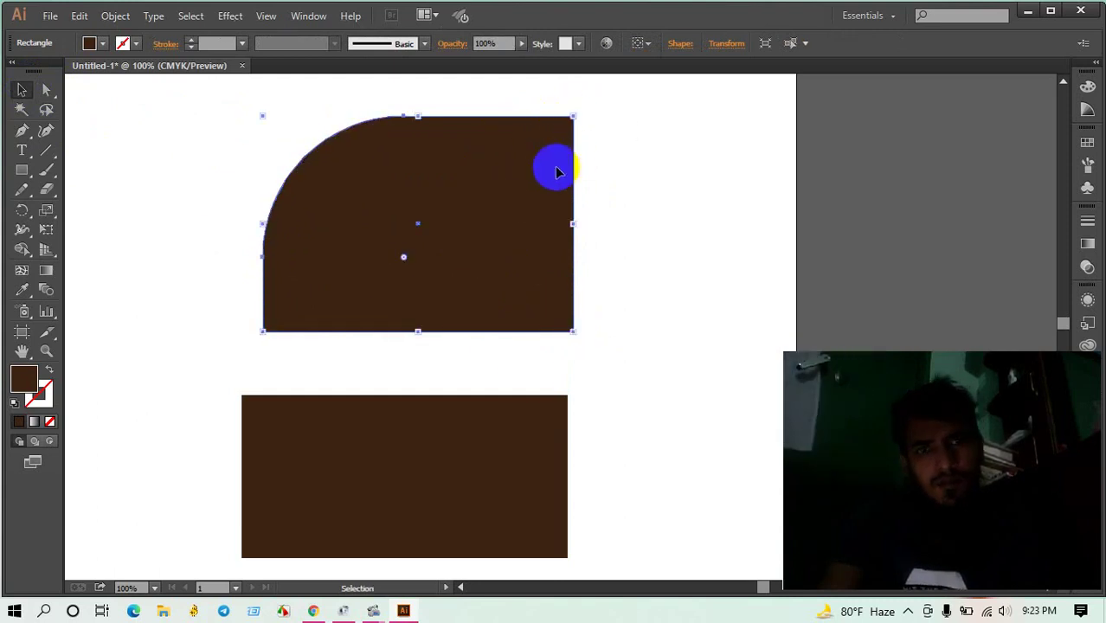
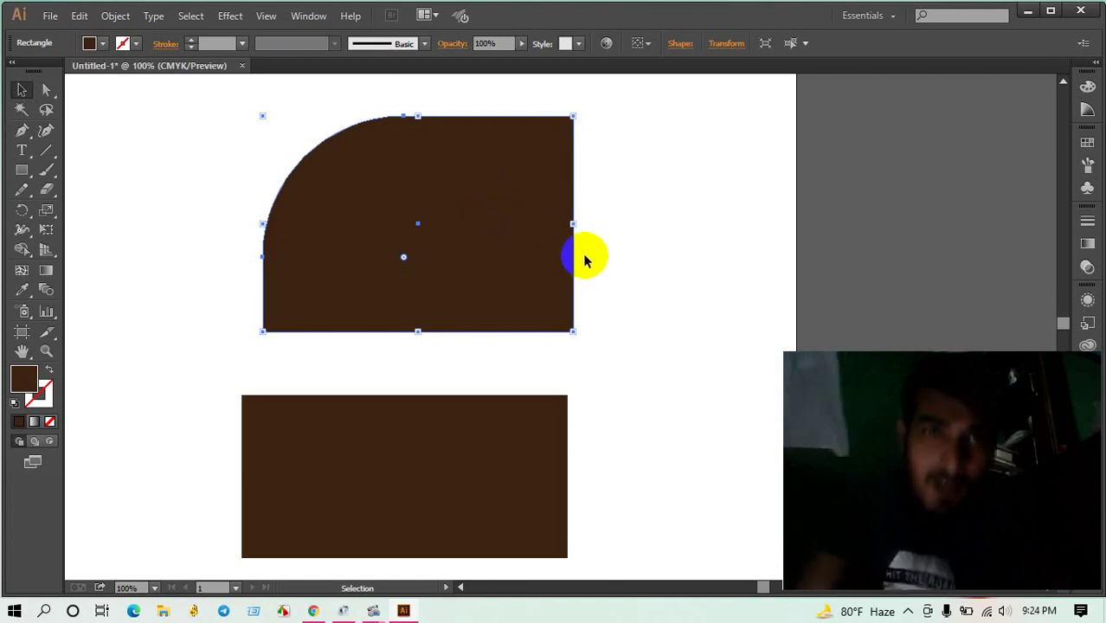
Step: Select the curved brown shape and drag its corner widget back toward square
left_click(638, 173)
left_click(513, 205)
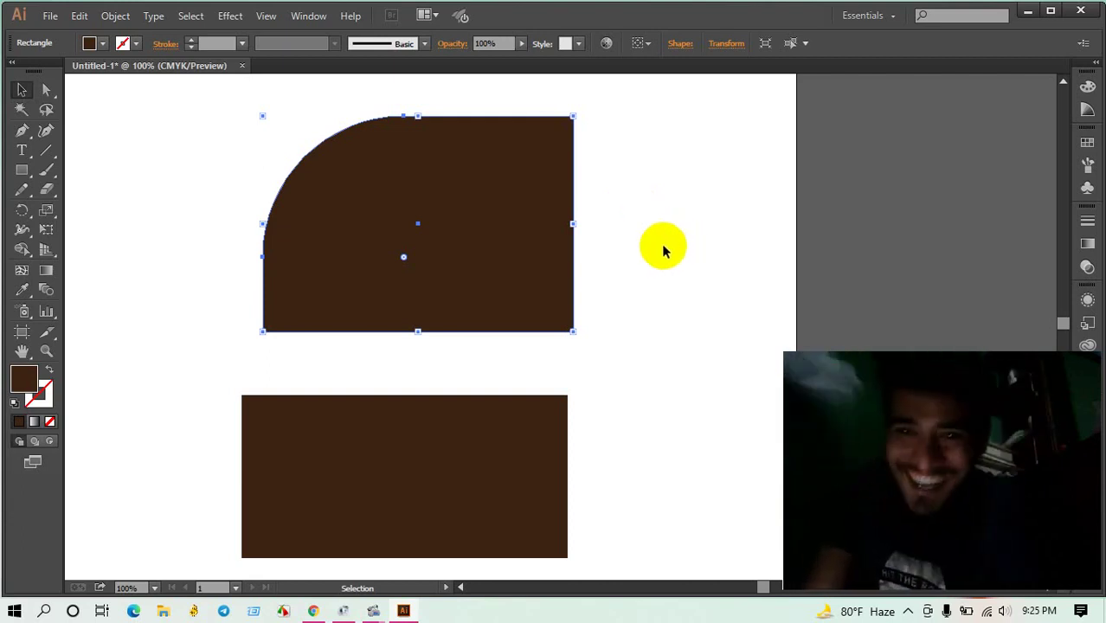
left_click(570, 271)
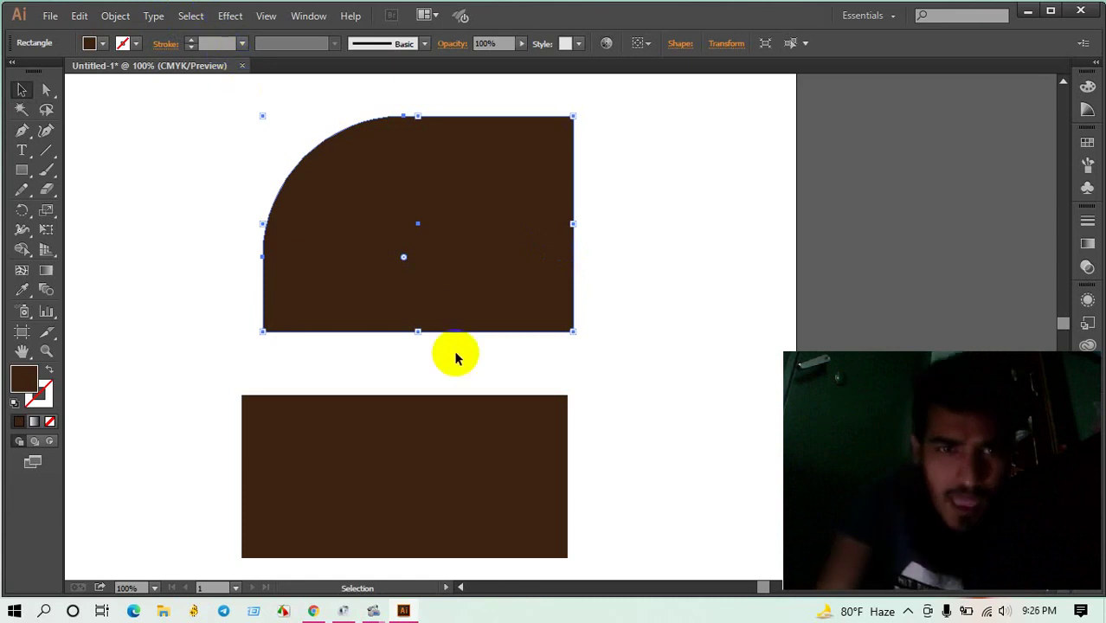
left_click(203, 193)
left_click(385, 215)
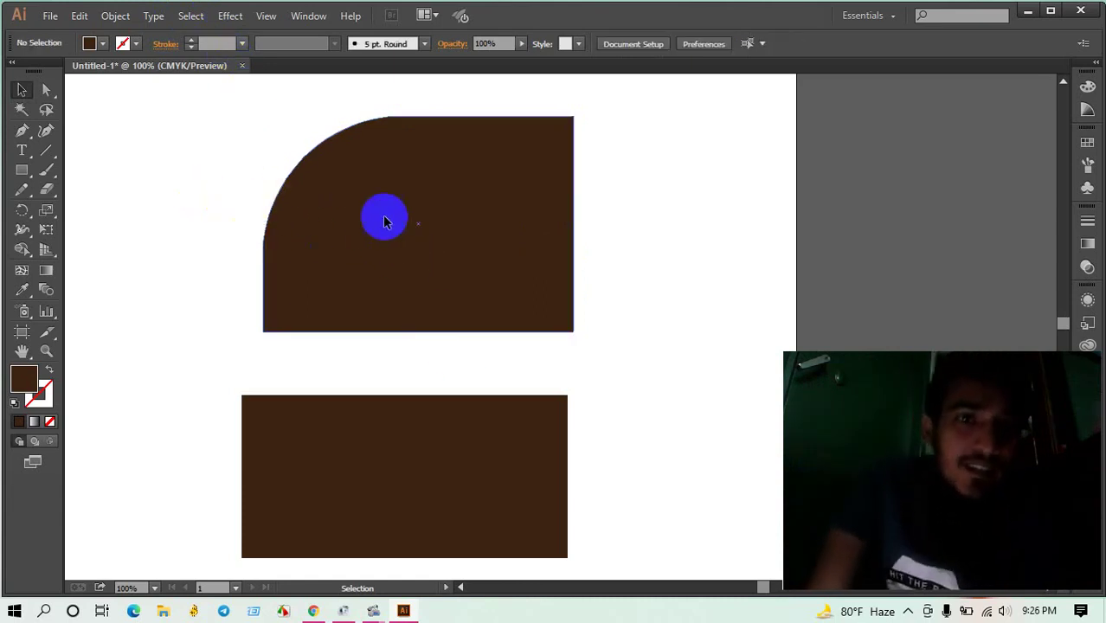
left_click(46, 90)
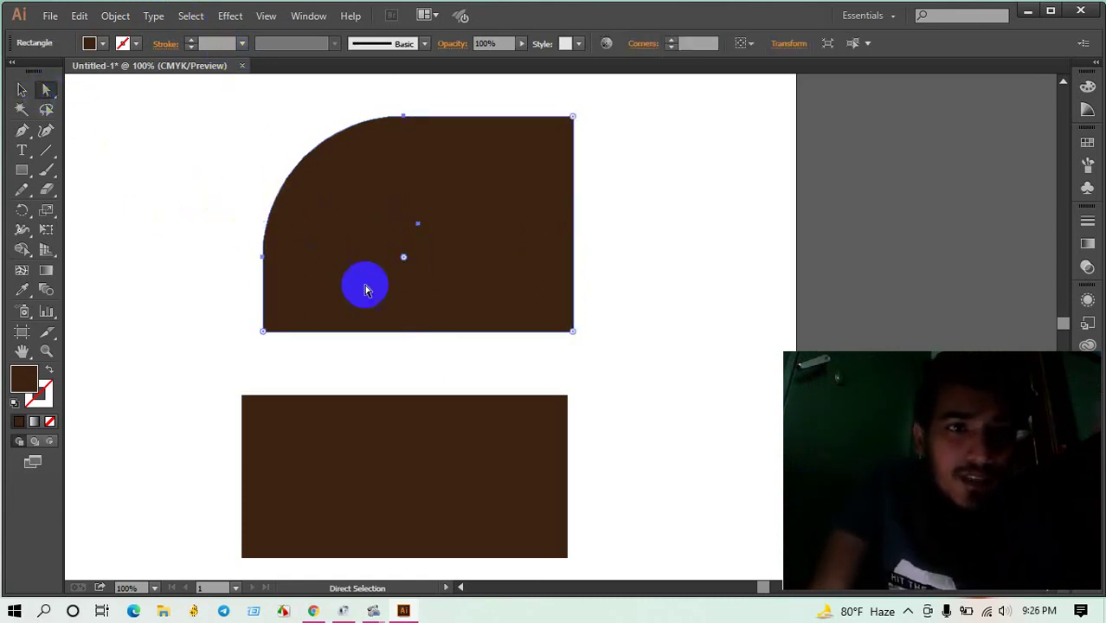
mouse_move(411, 266)
left_mouse_down()
mouse_move(453, 243)
mouse_move(295, 164)
left_mouse_up()
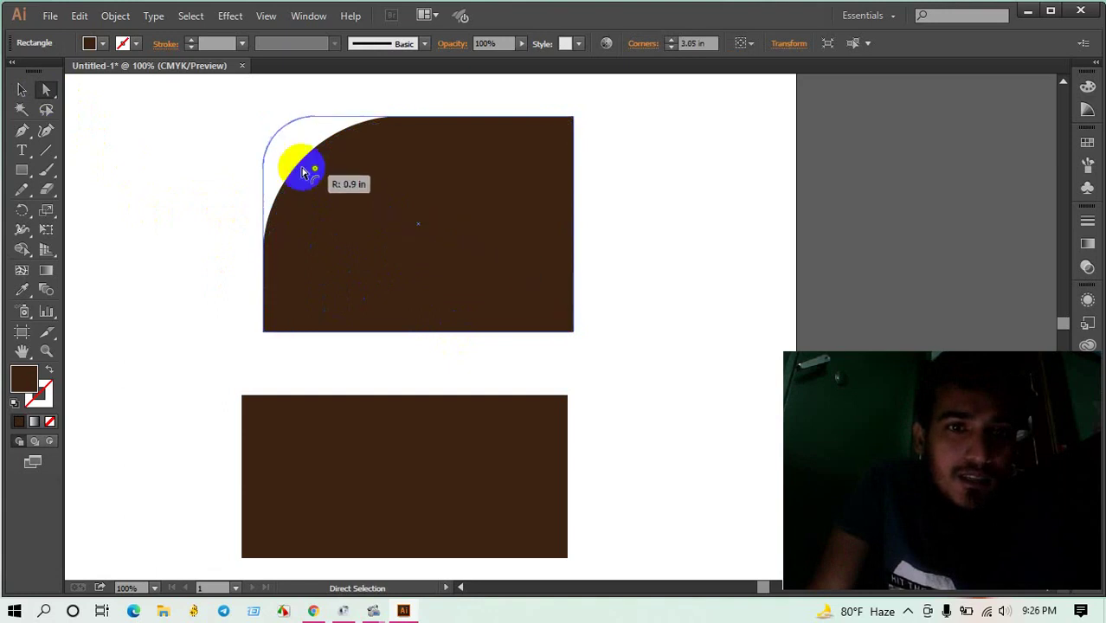
Step: Reselect the top rectangle and test its corner-rounding widgets
left_click(777, 231)
left_click(308, 180)
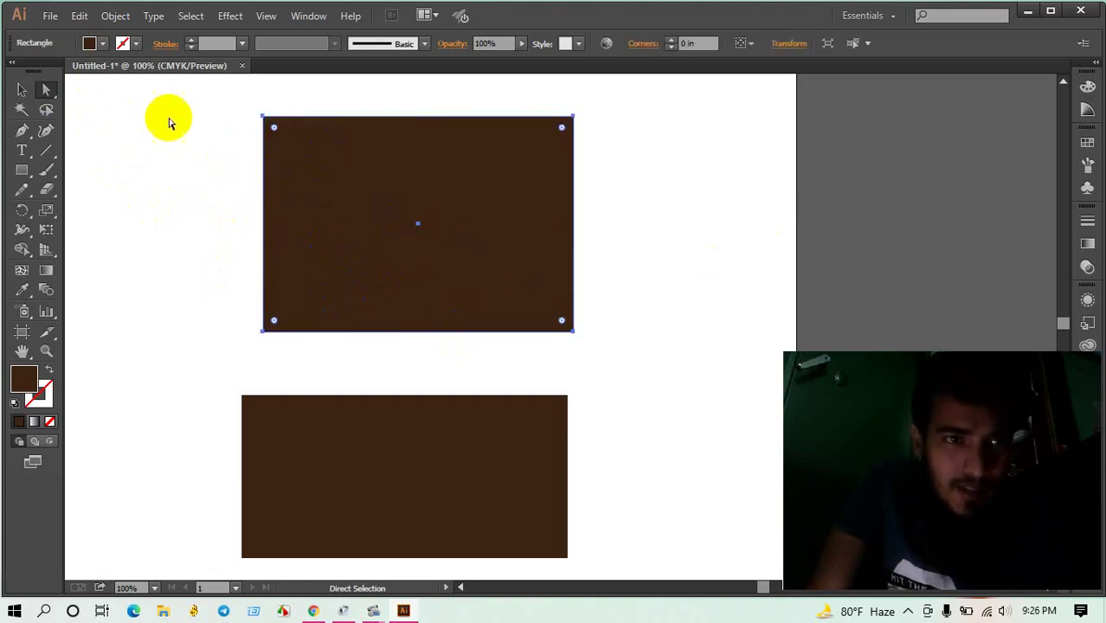
left_click(279, 133)
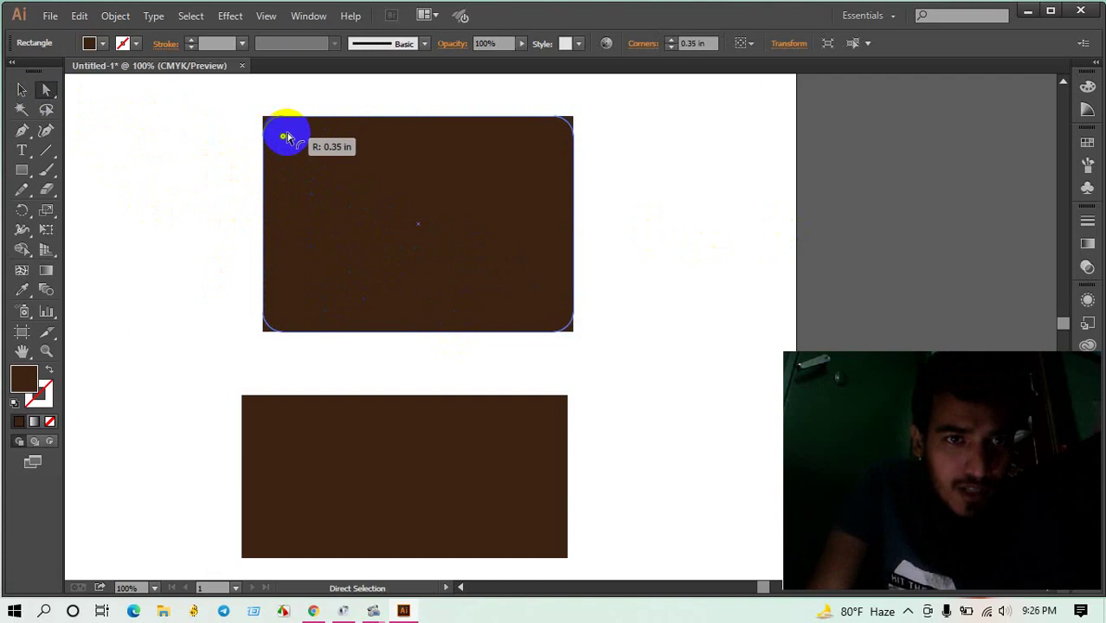
left_click_drag(275, 131, 272, 129)
left_click(190, 123)
left_click(22, 89)
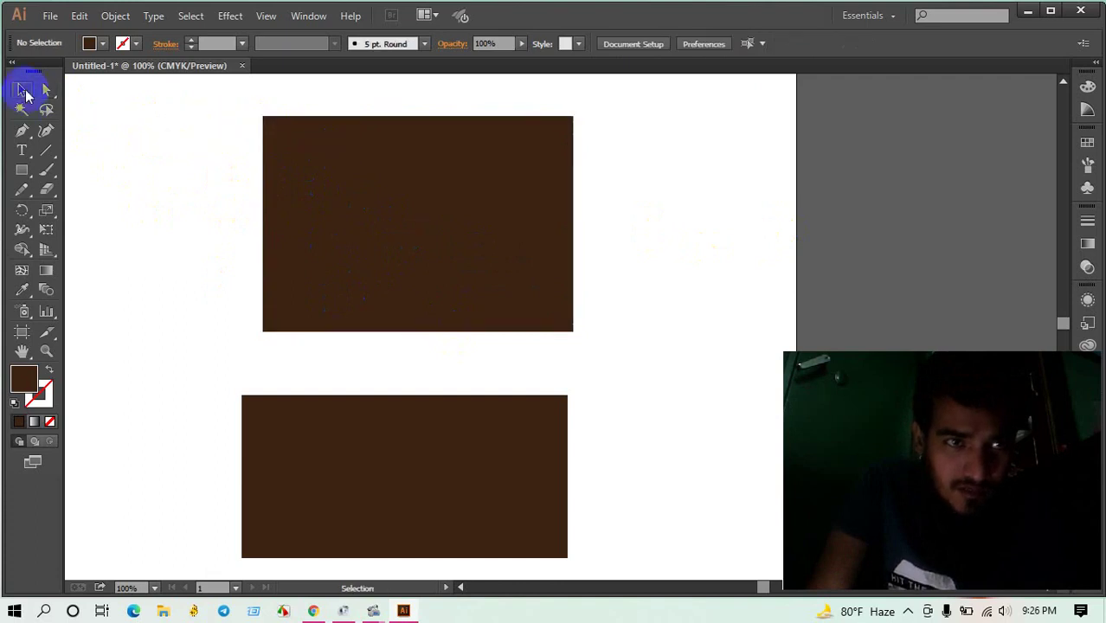
left_click(296, 166)
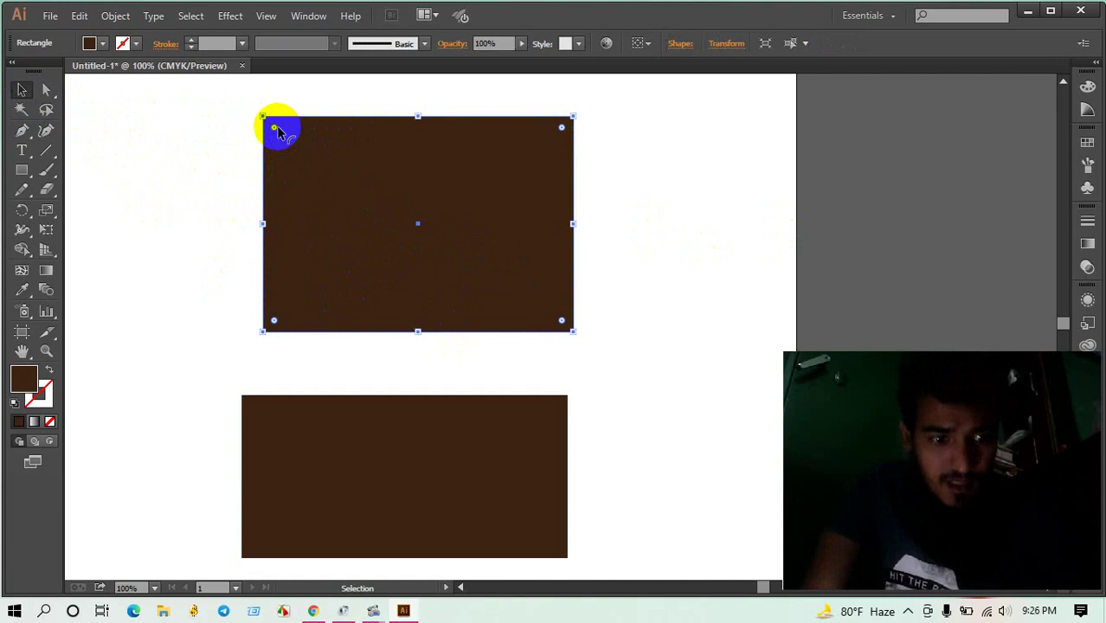
mouse_move(275, 130)
left_mouse_down()
mouse_move(215, 107)
mouse_move(273, 134)
left_mouse_up()
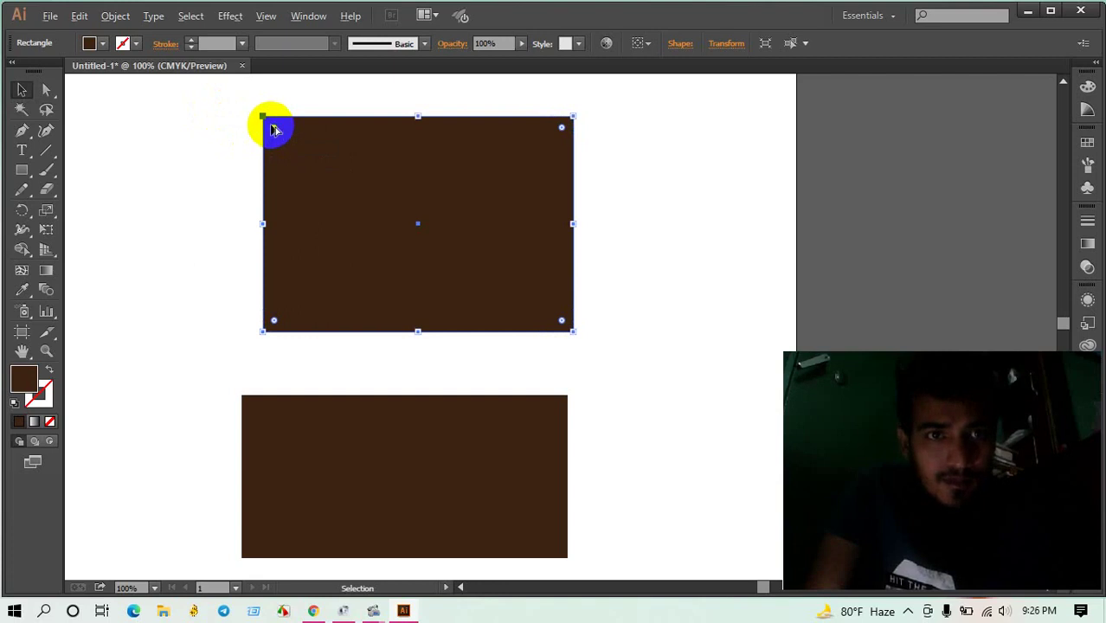
mouse_move(272, 128)
left_mouse_down()
mouse_move(294, 145)
mouse_move(251, 114)
left_mouse_up()
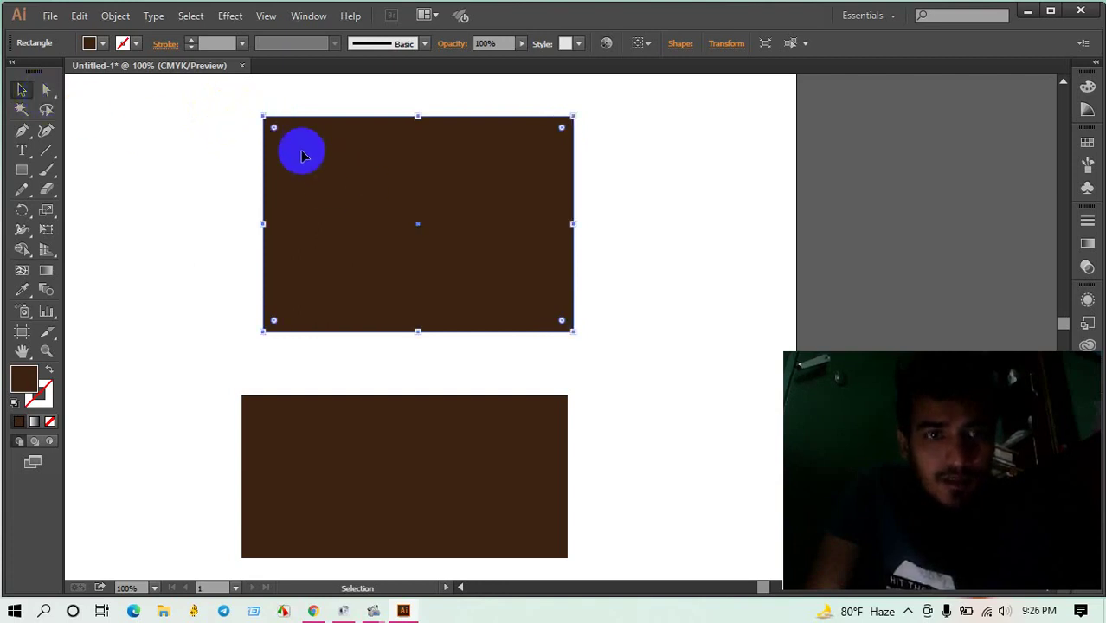
Step: With Direct Selection, drag the top rectangle's corner widget to restore square corners
left_click(156, 147)
left_click(46, 90)
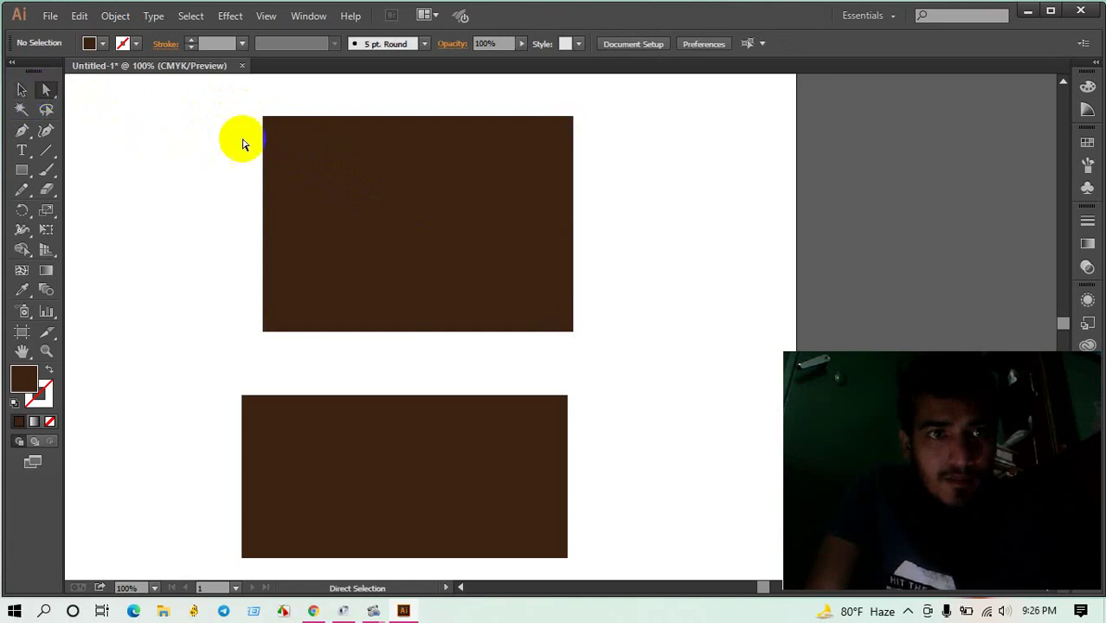
left_click(299, 161)
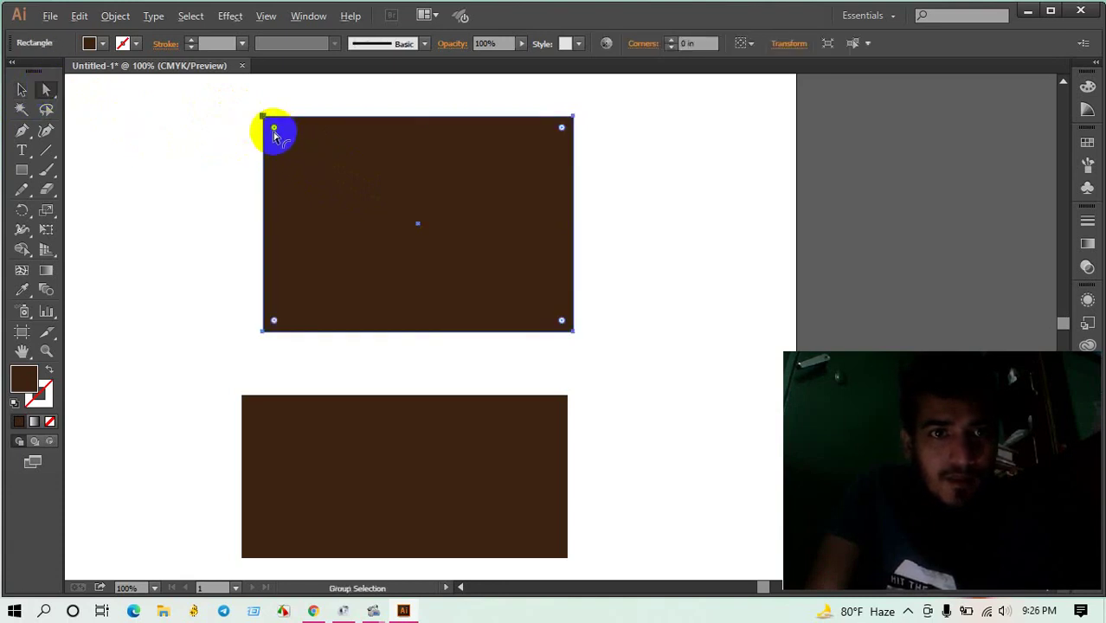
left_click_drag(273, 130, 222, 82)
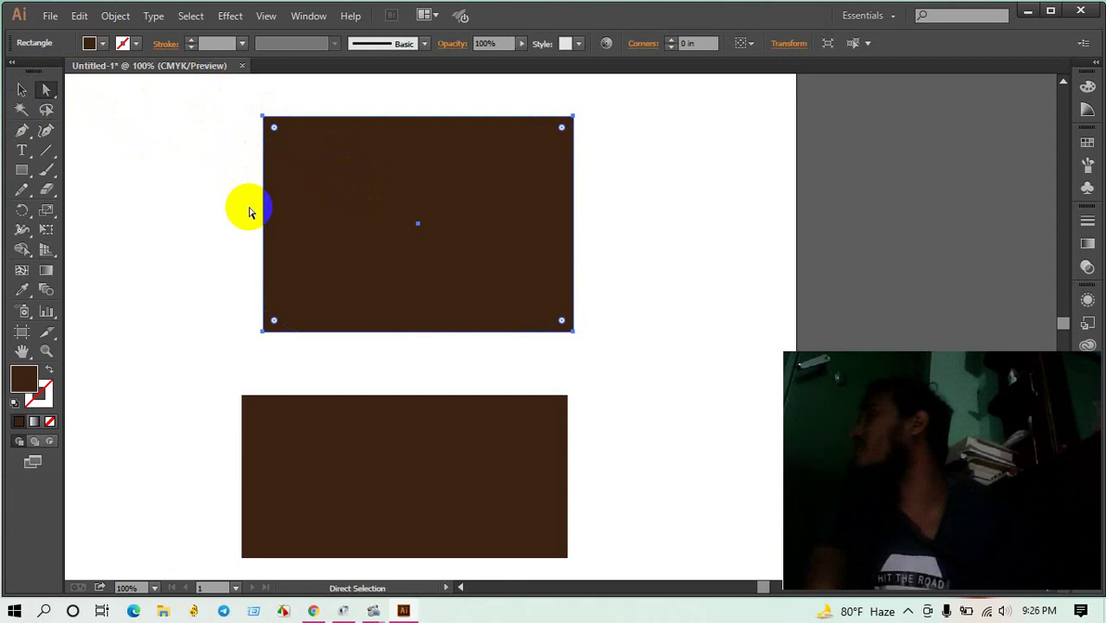
left_click(484, 276)
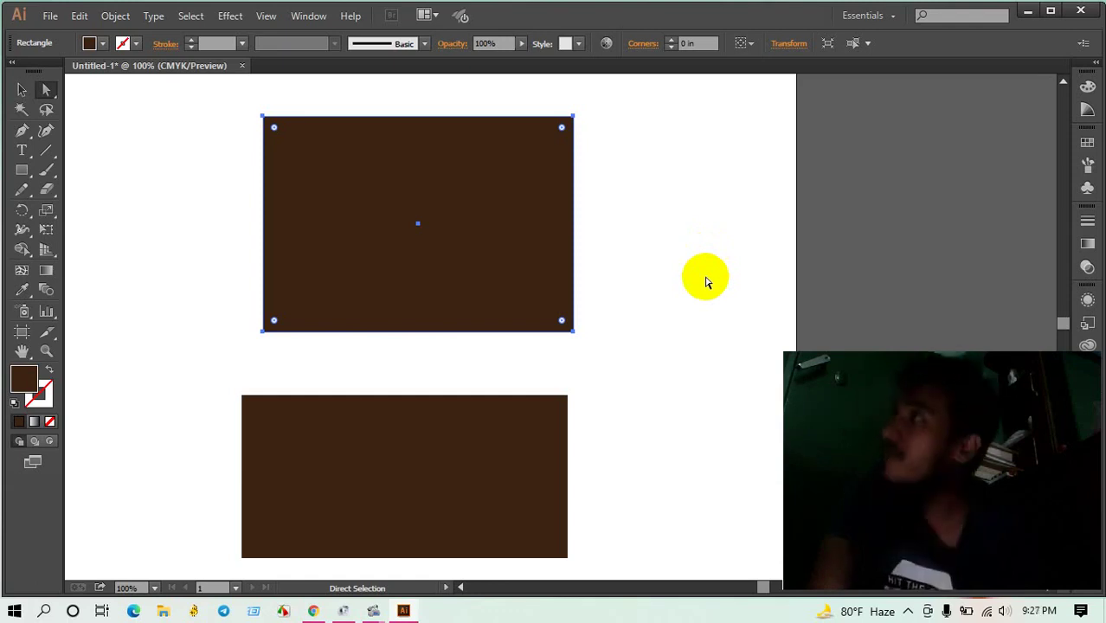
left_click(489, 283)
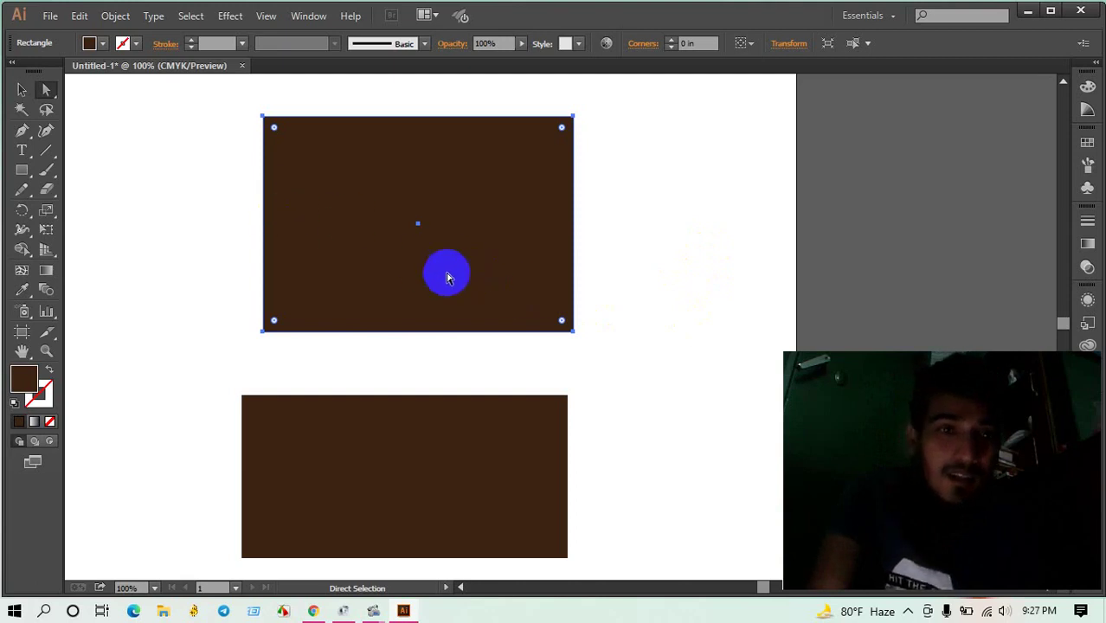
left_click(46, 112)
left_click(362, 210)
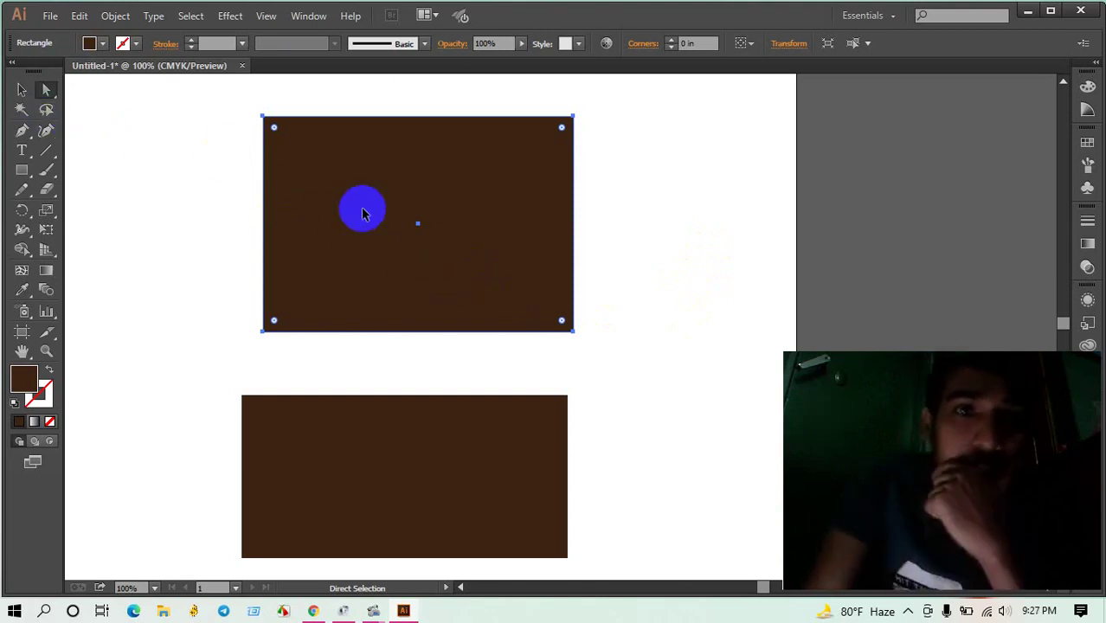
Step: Reselect the top rectangle and nudge it slightly to the left
left_click(178, 168)
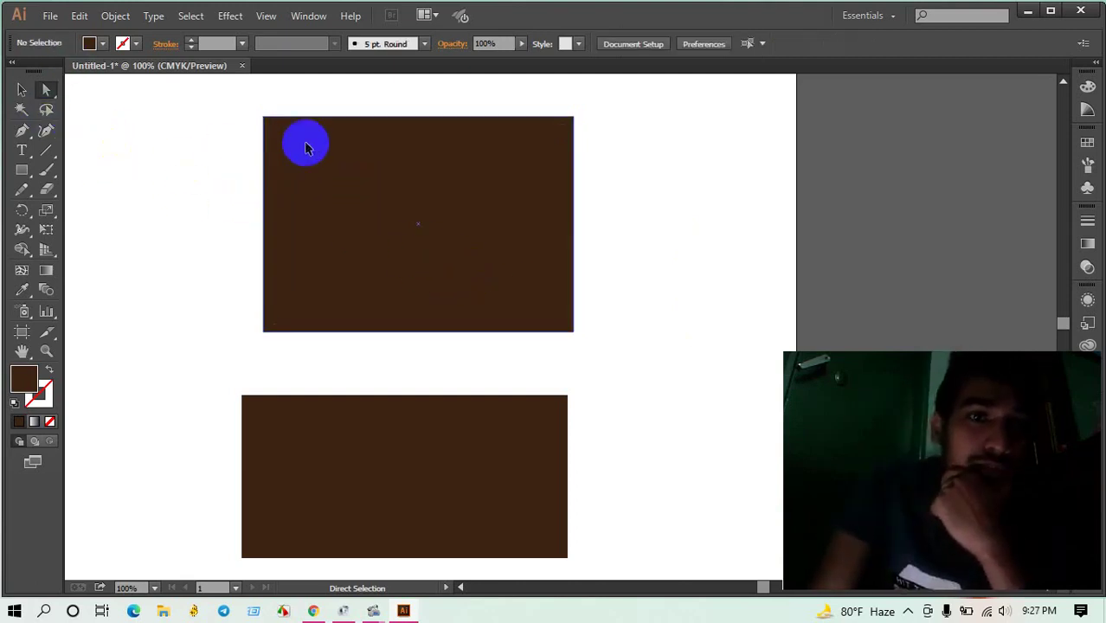
left_click_drag(307, 143, 272, 124)
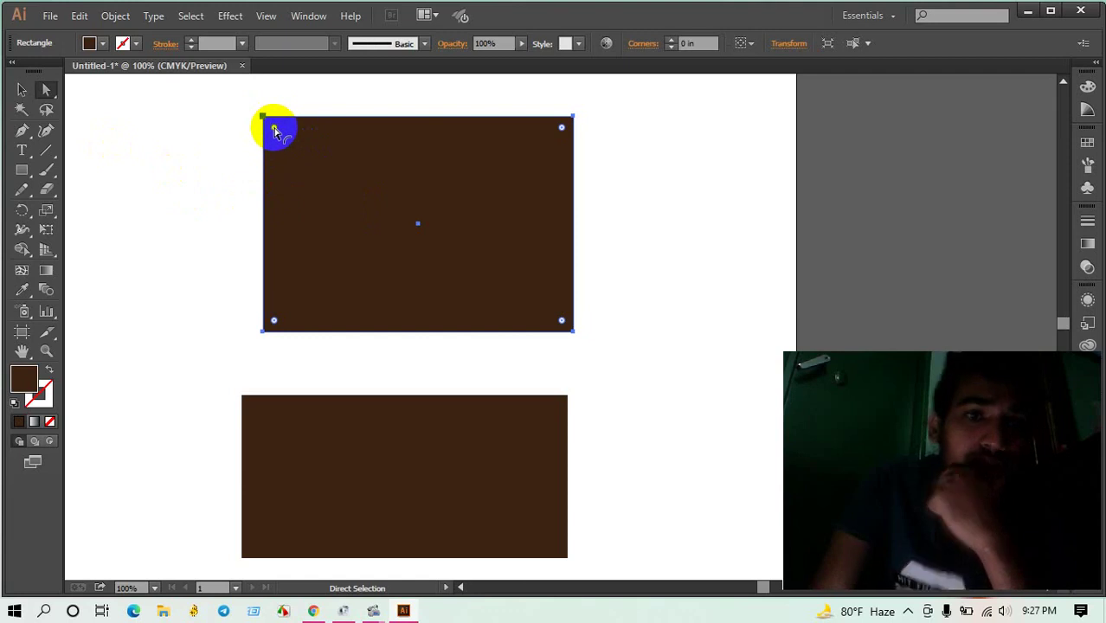
left_click(289, 147)
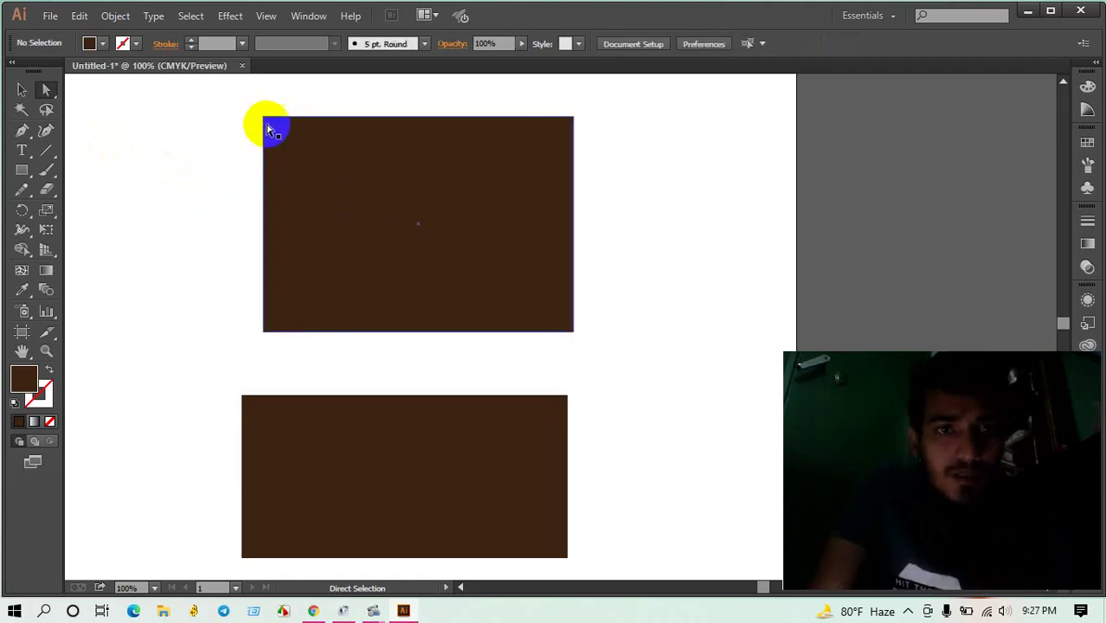
left_click_drag(265, 121, 259, 124)
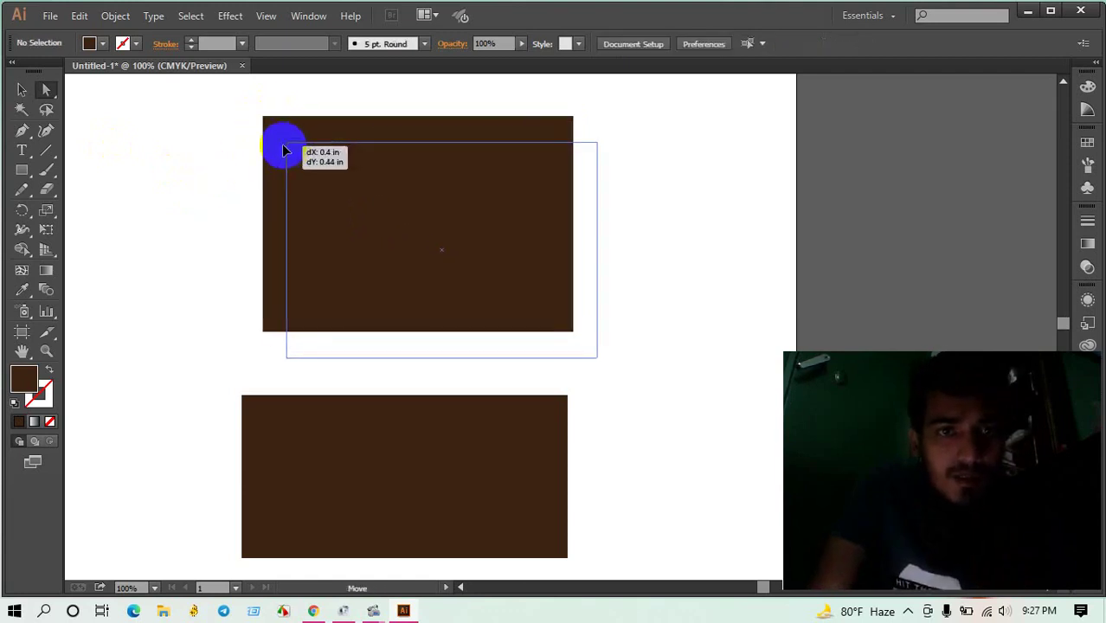
Step: Test the top rectangle's corner widgets, leaving its corners sharp
left_click(39, 90)
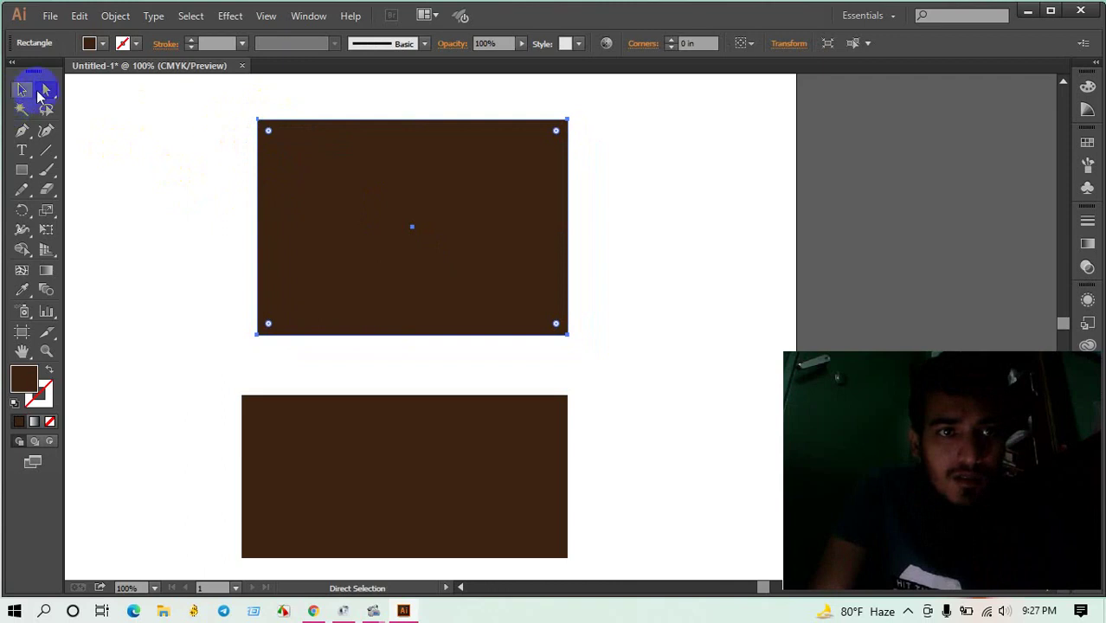
left_click(259, 124)
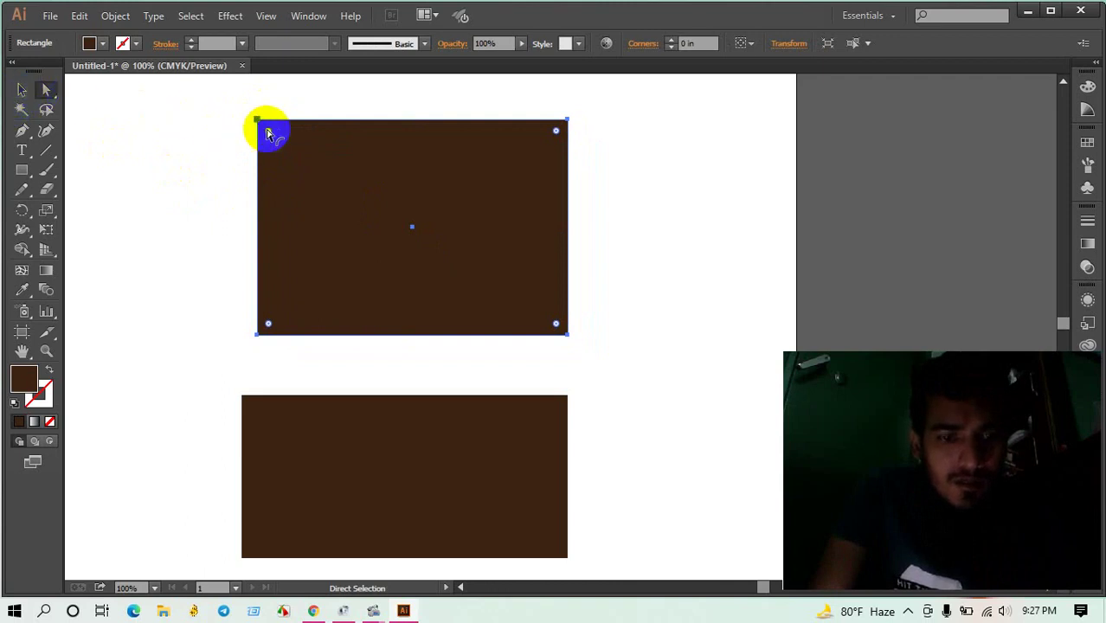
left_click_drag(267, 132, 267, 138)
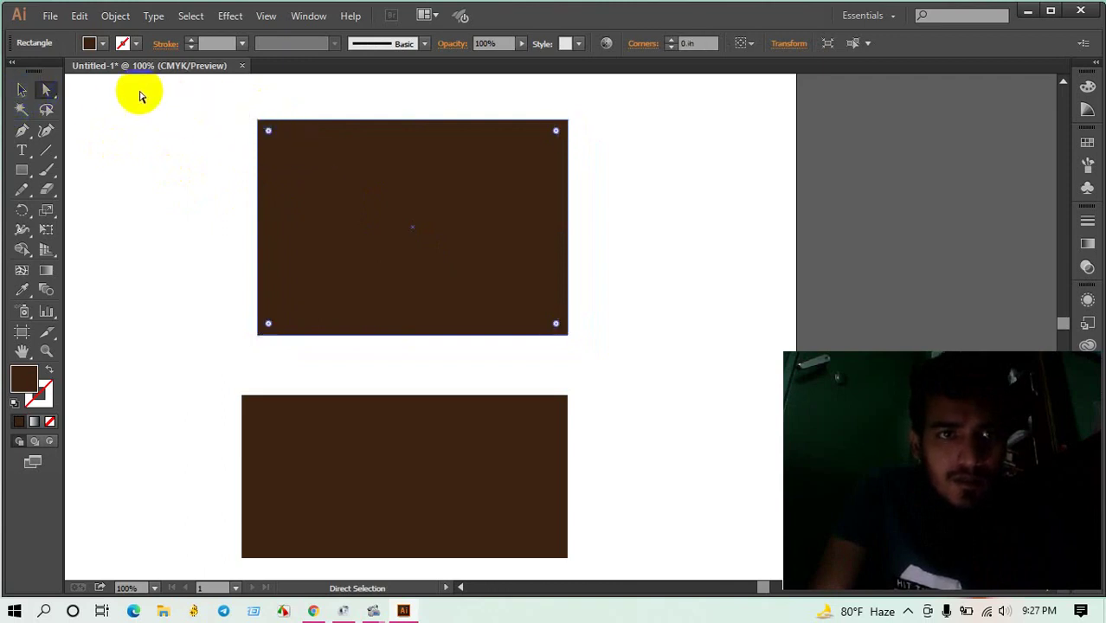
left_click(121, 93)
left_click(22, 90)
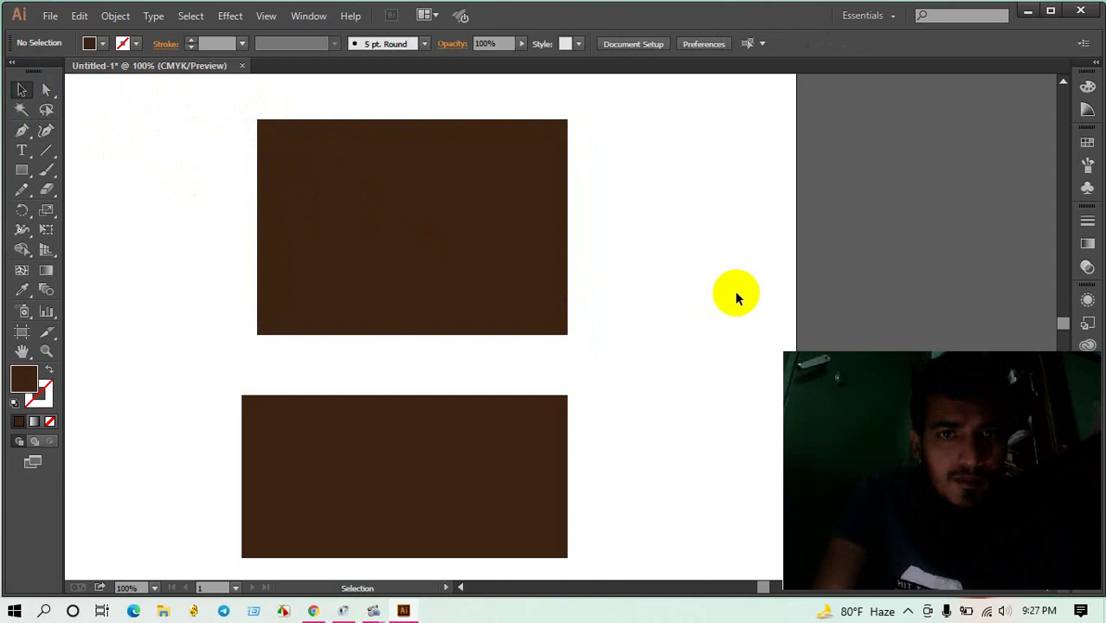
left_click(275, 140)
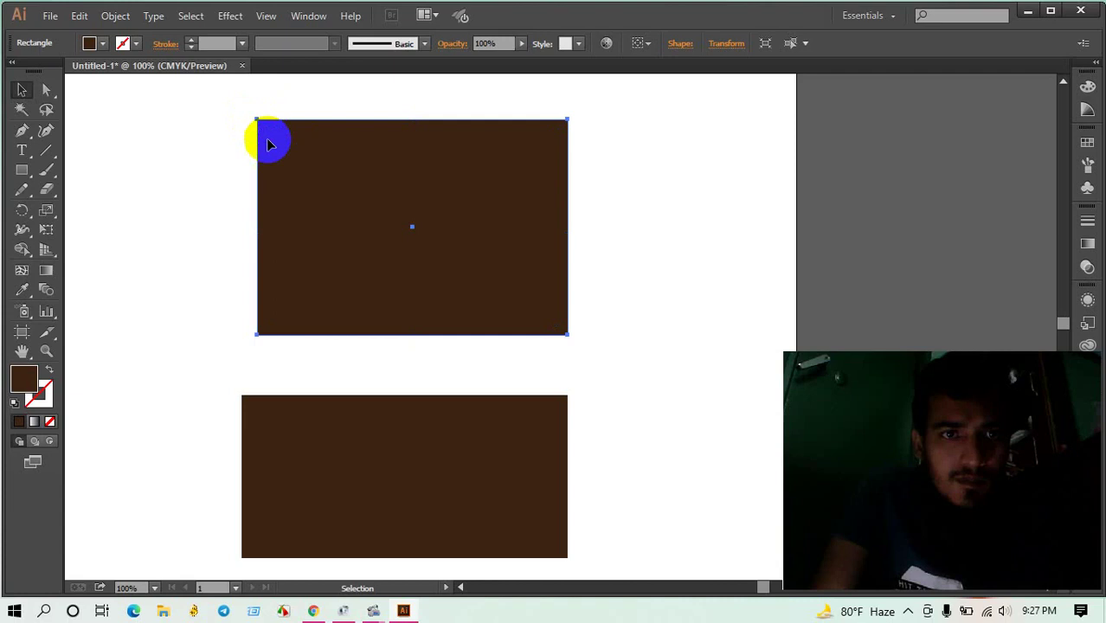
left_click(48, 92)
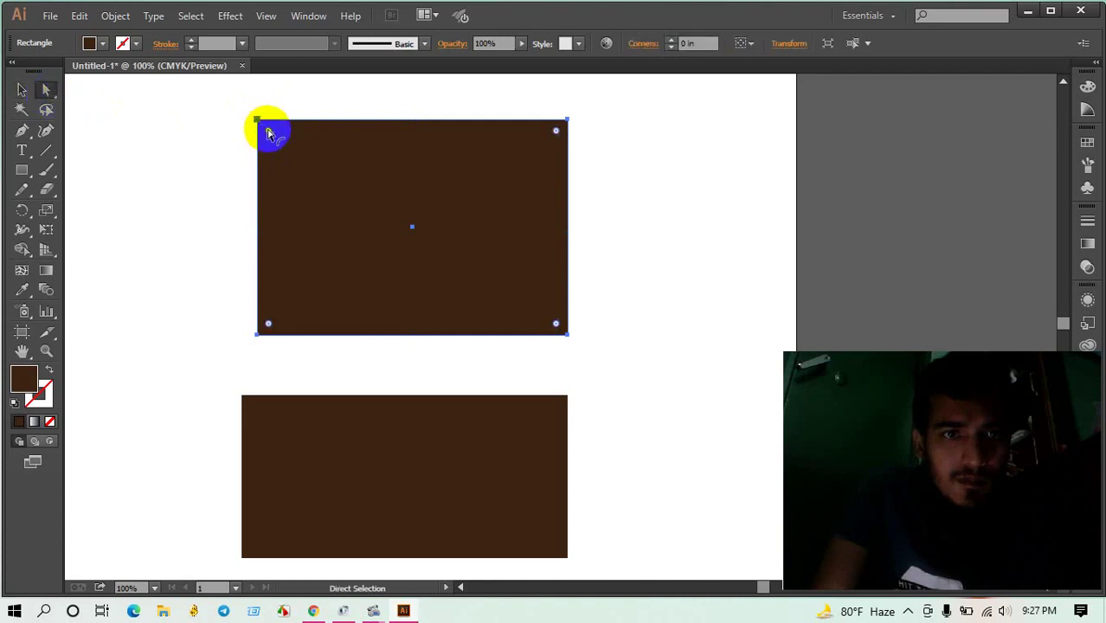
left_click_drag(270, 132, 229, 111)
Step: Round the top rectangle's corners fully into a brown pill shape
left_click(156, 124)
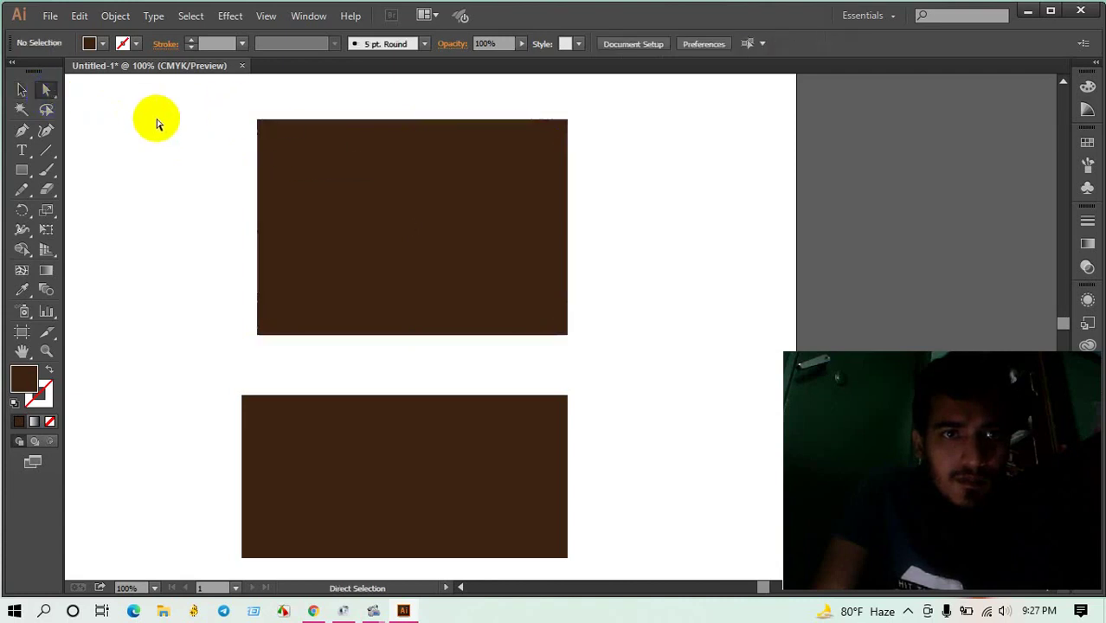
left_click(265, 131)
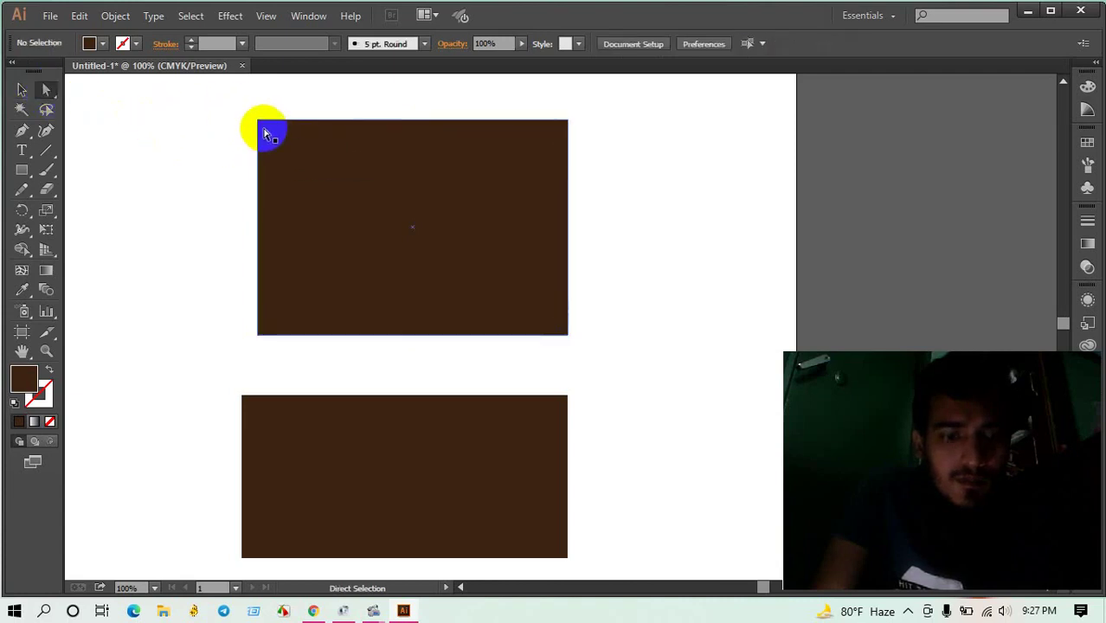
left_click(269, 134)
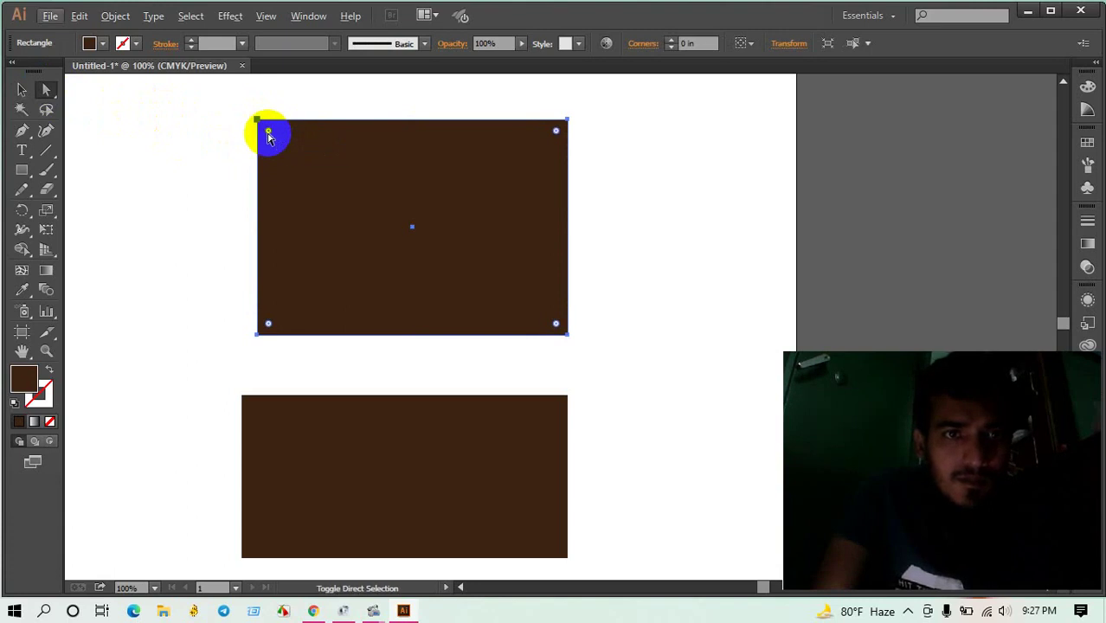
left_click_drag(268, 134, 408, 217)
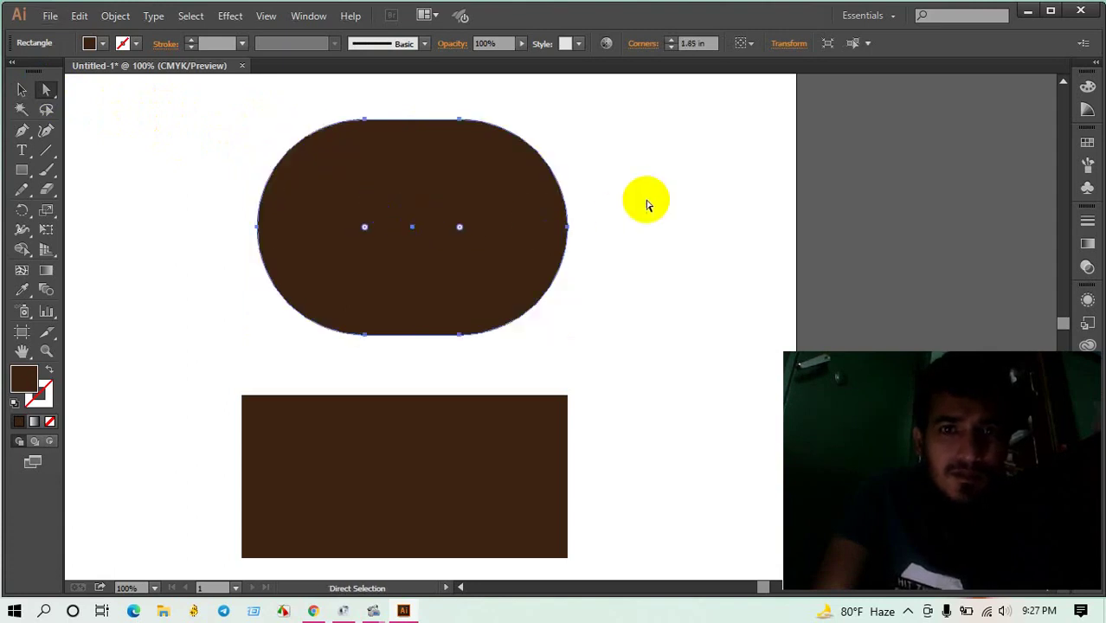
Step: Select the brown pill shape and delete it
left_click(648, 206)
left_click(469, 230)
key("Delete")
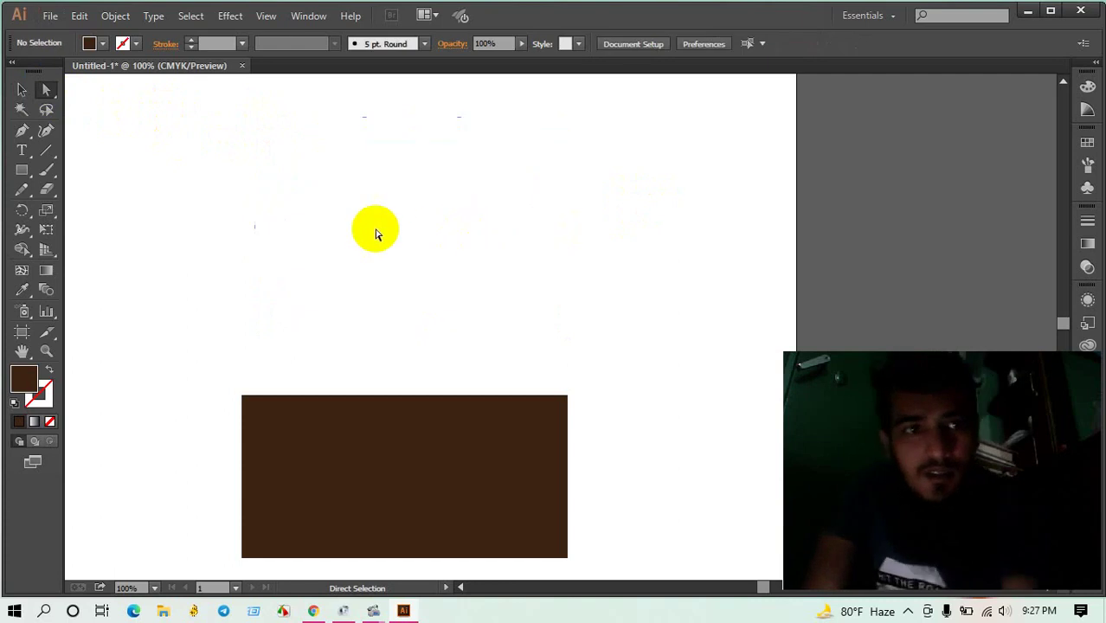
left_click(22, 108)
left_click(284, 416)
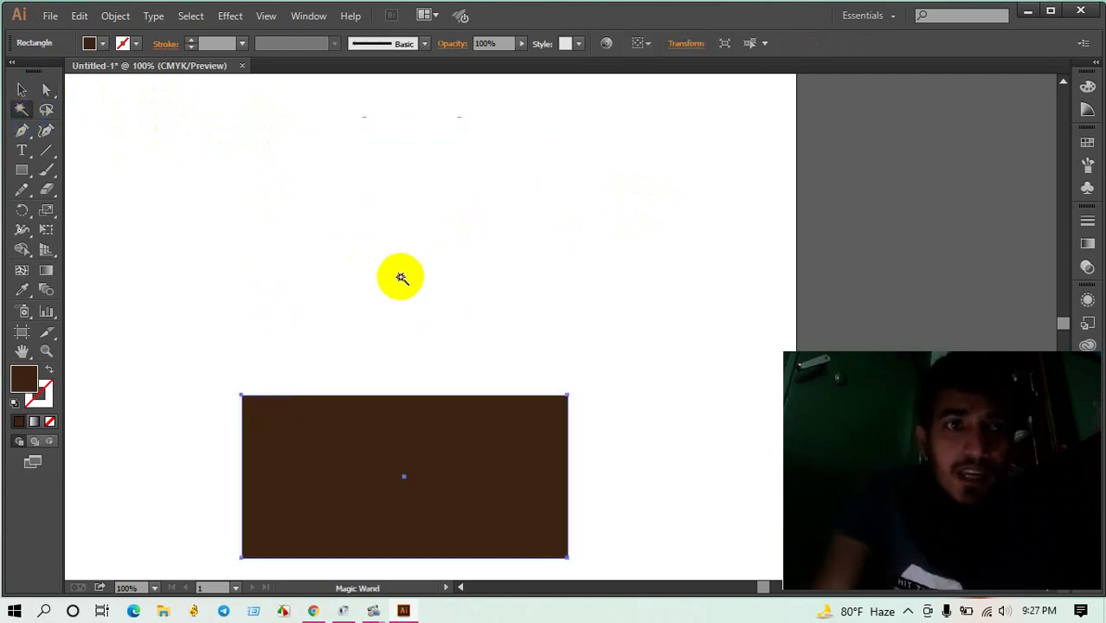
left_click(221, 197)
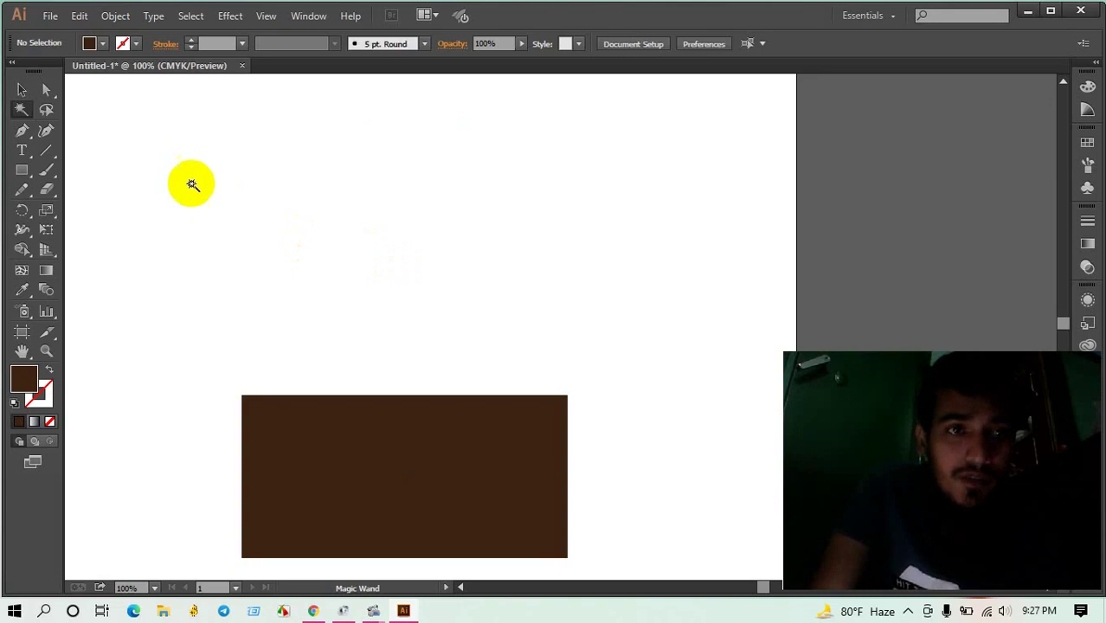
left_click(22, 131)
left_click(22, 132)
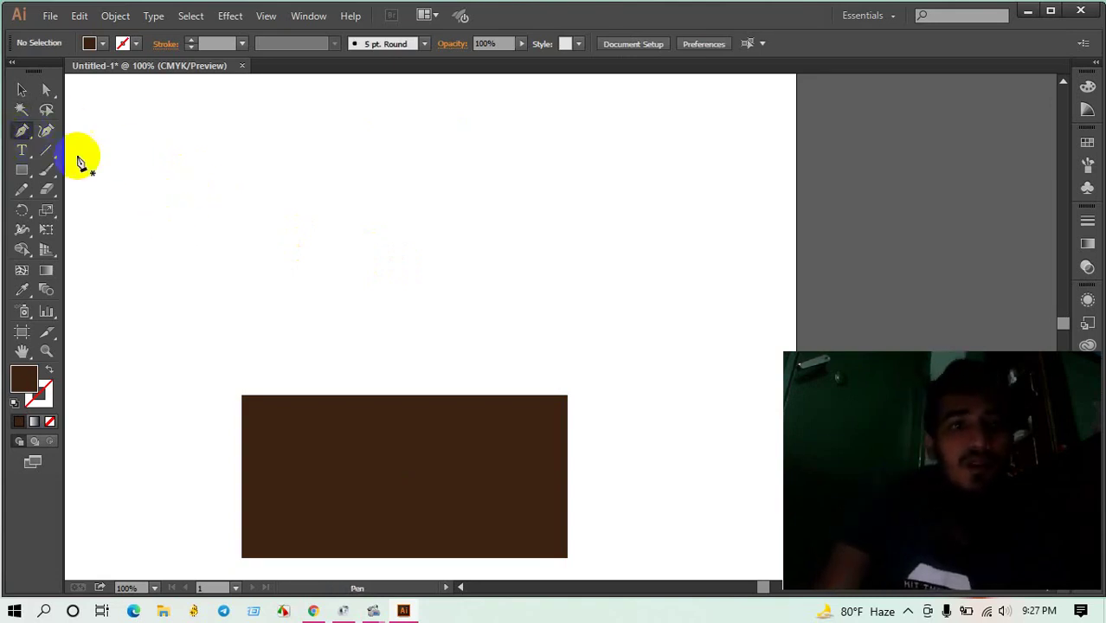
left_click(164, 222)
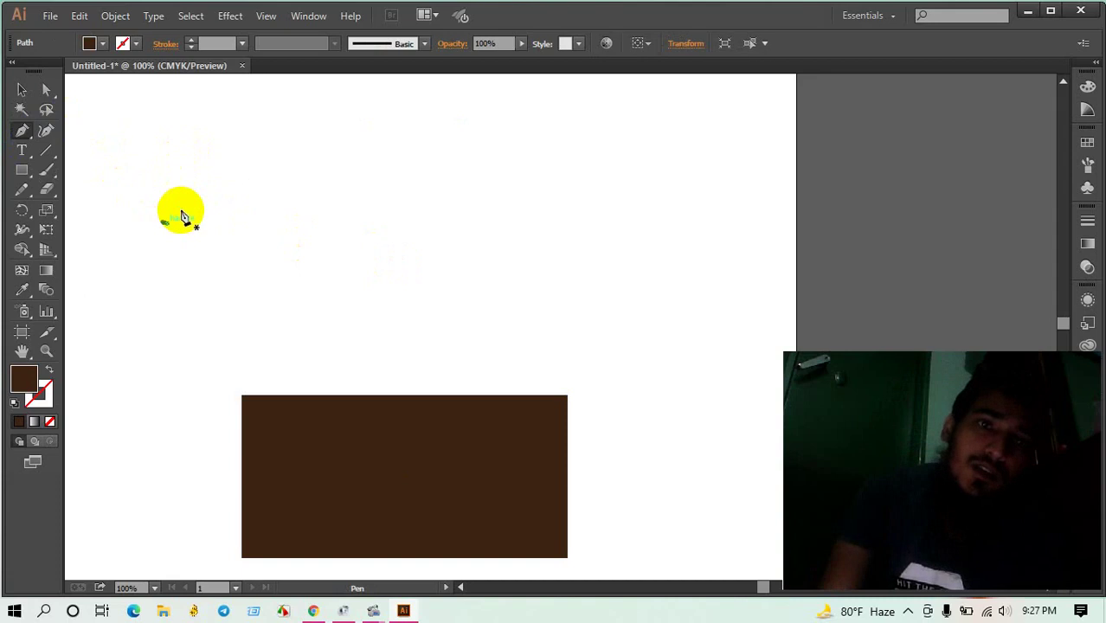
left_click(313, 163)
left_click(391, 215)
left_click(517, 177)
left_click(582, 260)
left_click_drag(342, 253, 285, 259)
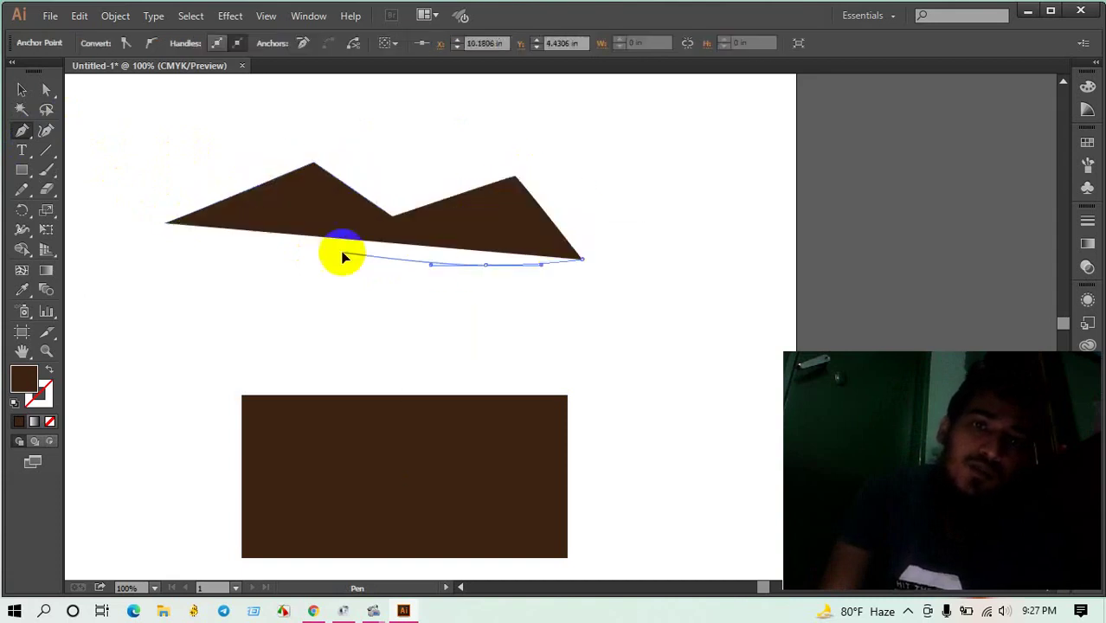
left_click(184, 284)
left_click(164, 305)
left_click(119, 233)
left_click_drag(132, 209, 170, 227)
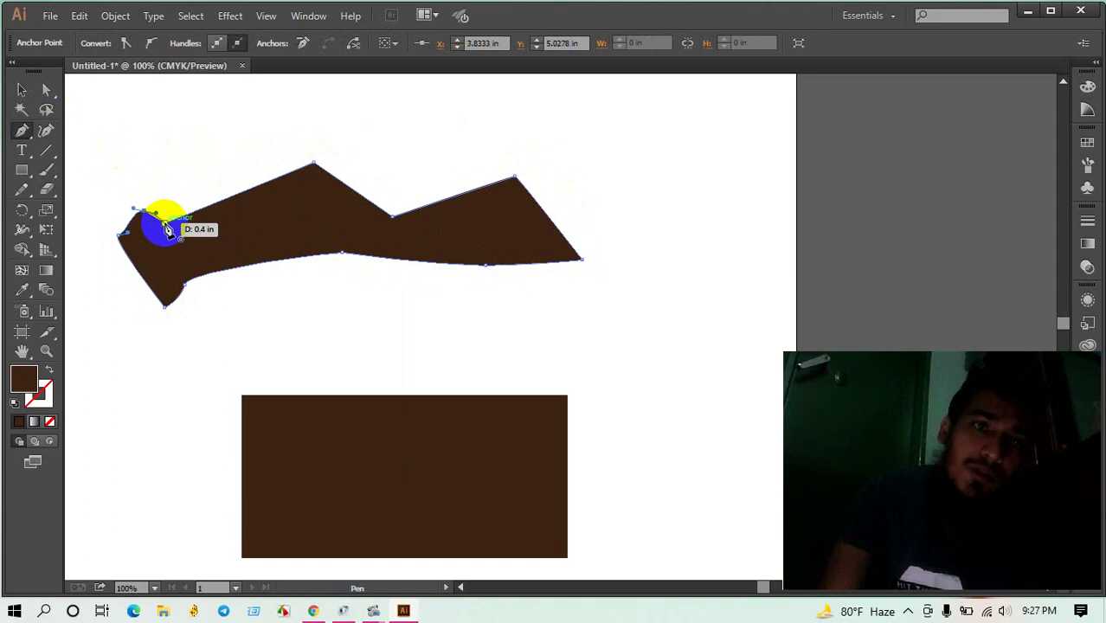
scroll(474, 264, "down", 4)
scroll(471, 264, "up", 3)
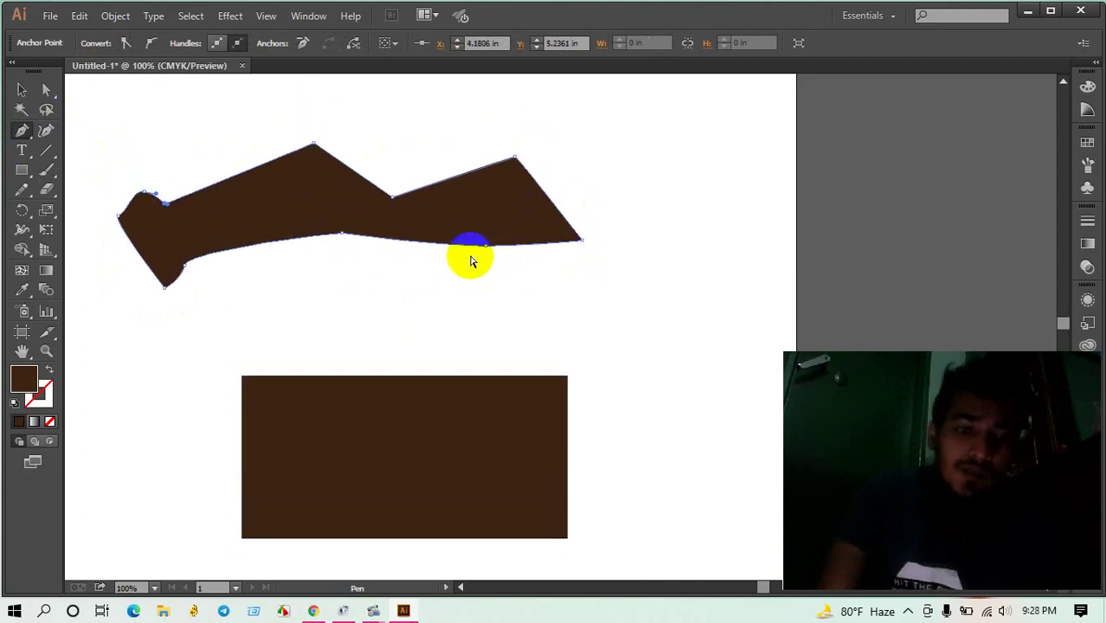
left_click(21, 90)
left_click(286, 236)
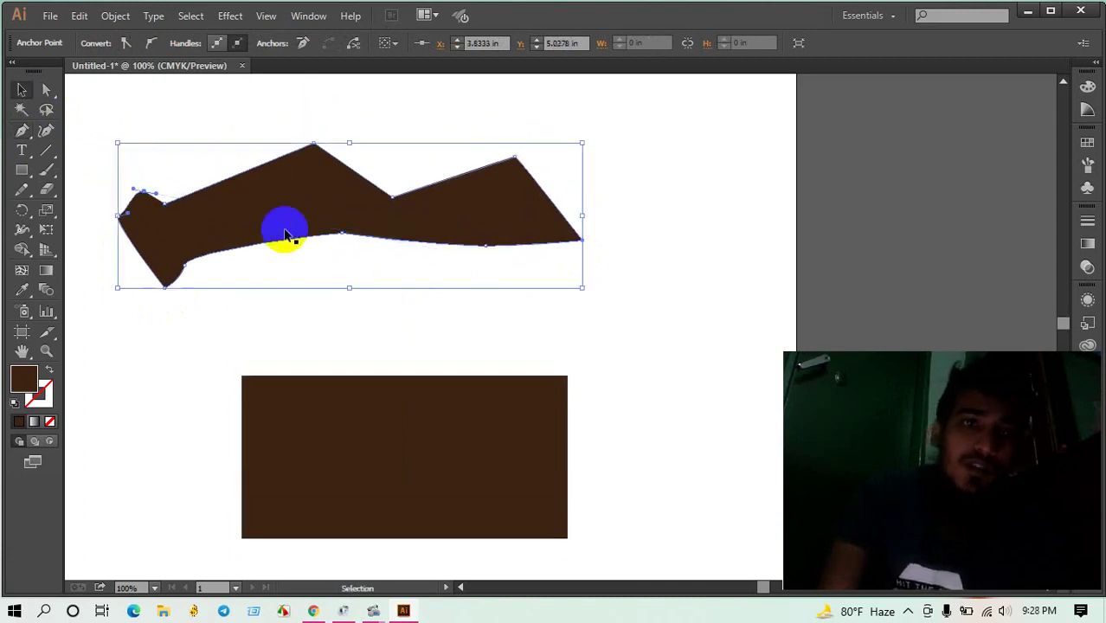
key("ctrl+z")
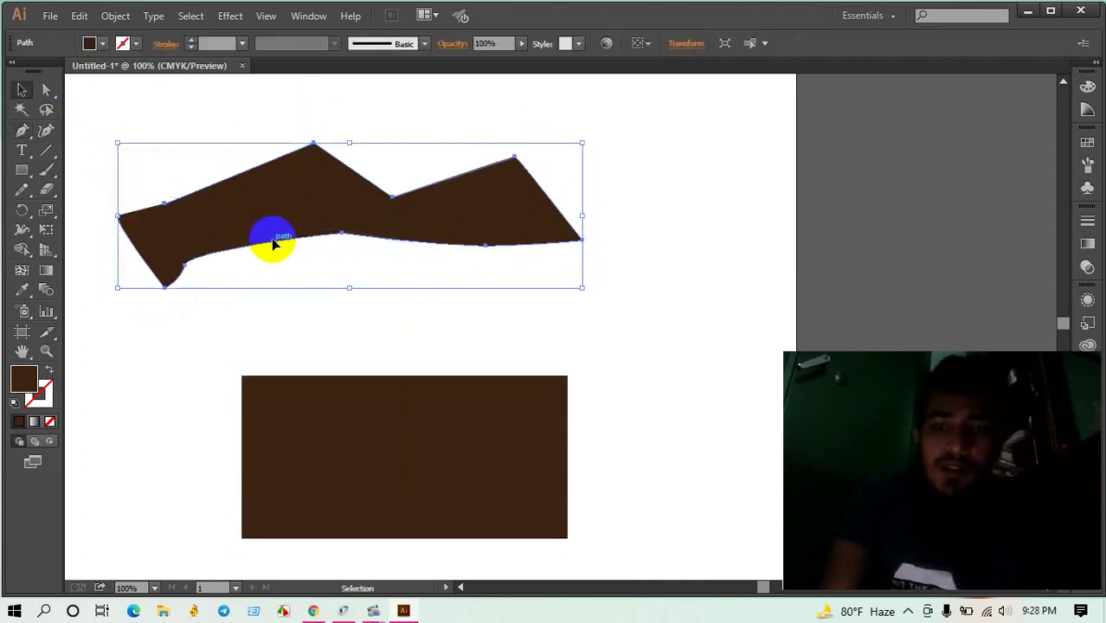
key("Delete")
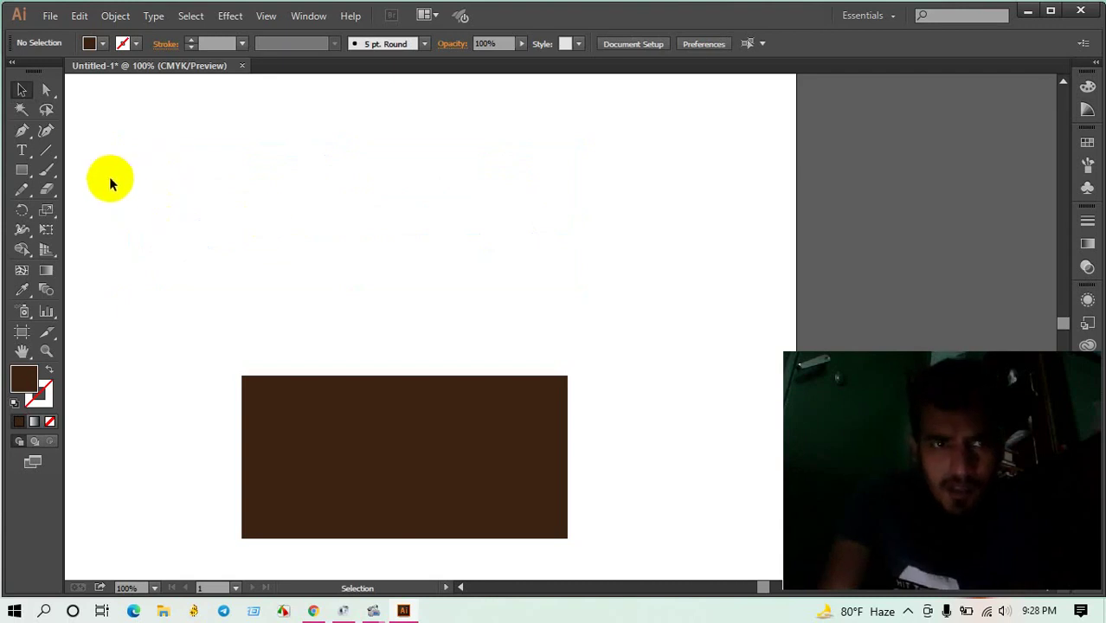
left_click(29, 132)
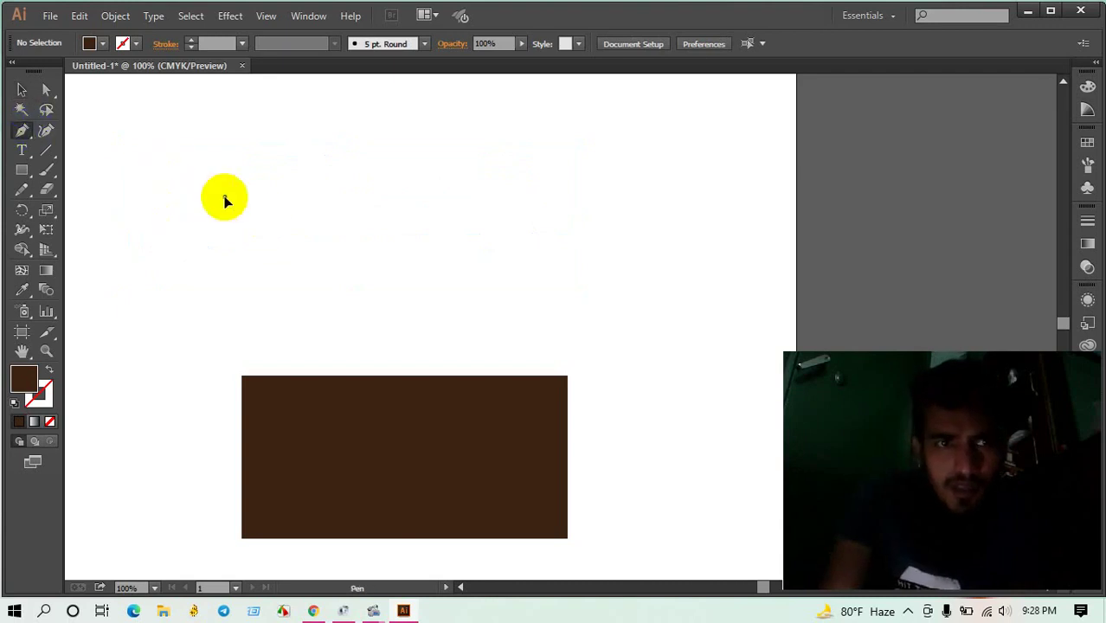
Step: Draw the arched, bumpy Pen outline of a large wavy brown shape
left_click_drag(224, 197, 264, 173)
left_click_drag(333, 158, 415, 186)
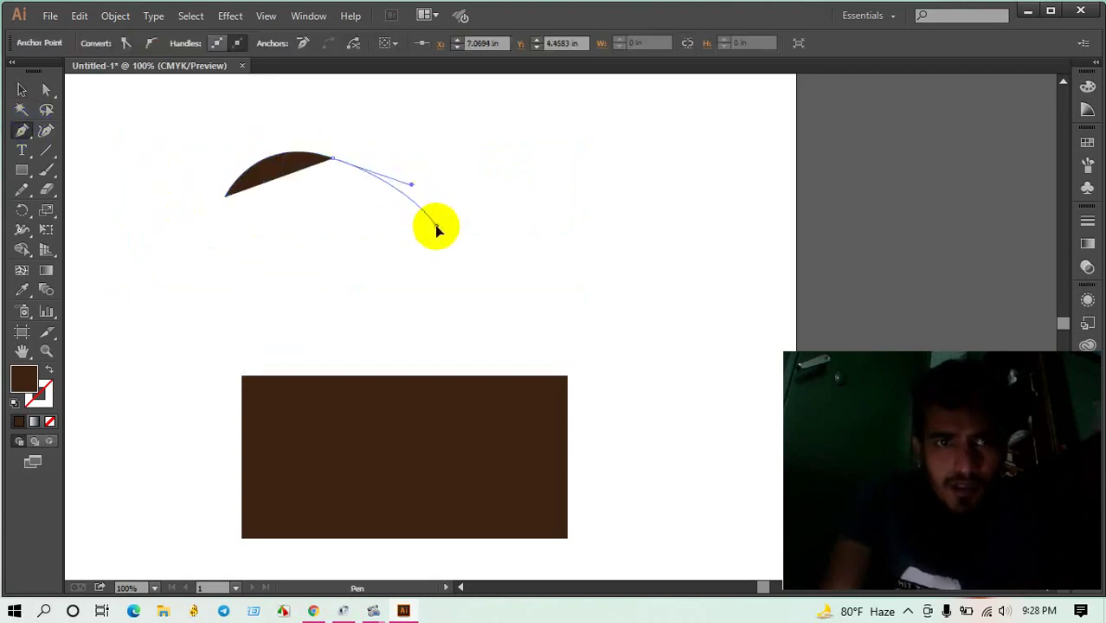
left_click_drag(437, 227, 506, 229)
left_click_drag(561, 208, 599, 279)
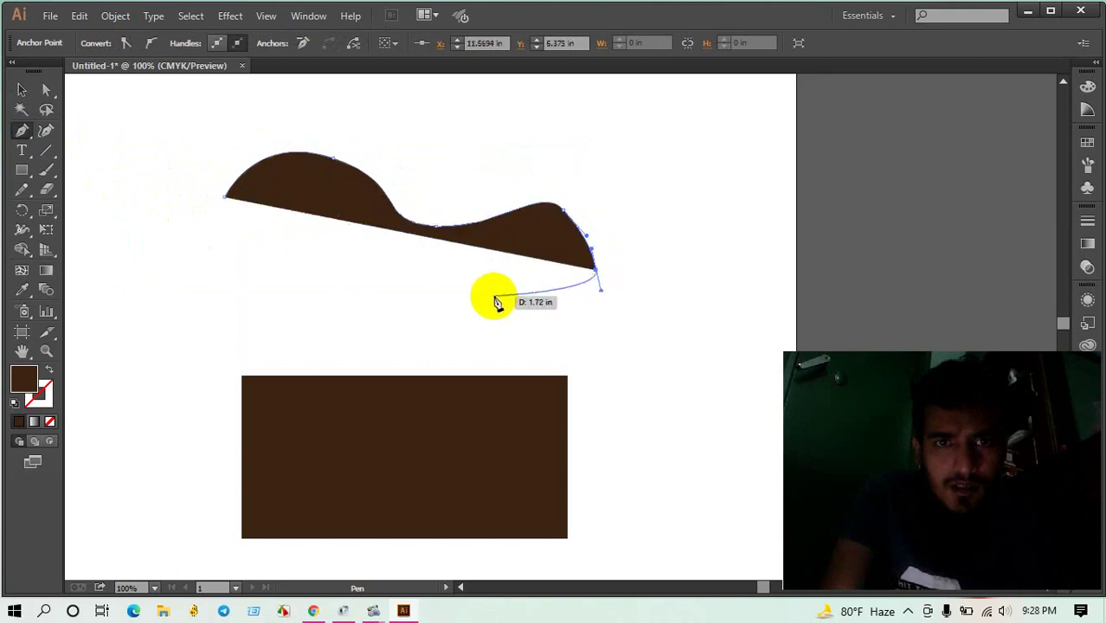
left_click_drag(474, 296, 373, 297)
left_click(313, 264)
left_click_drag(208, 266, 199, 288)
mouse_move(105, 249)
left_mouse_down()
mouse_move(99, 202)
mouse_move(192, 153)
left_mouse_up()
Step: Add a notch bump at the top left and start a small pointed piece above
left_click(230, 202)
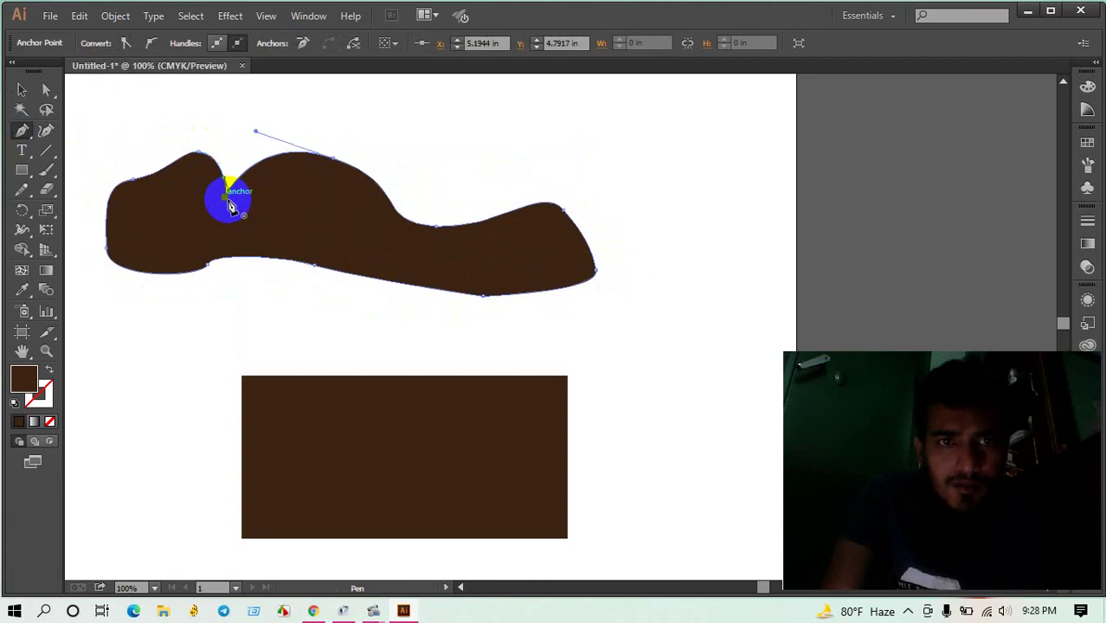
left_click_drag(229, 202, 232, 240)
scroll(443, 169, "down", 2)
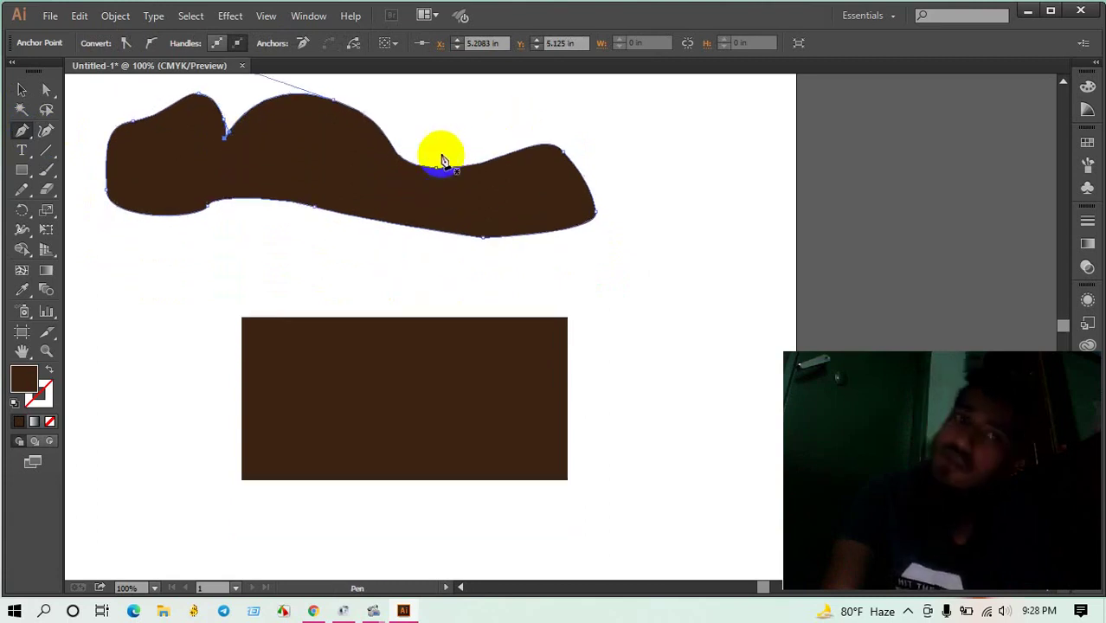
scroll(296, 250, "down", 2)
scroll(301, 255, "up", 2)
scroll(304, 258, "up", 2)
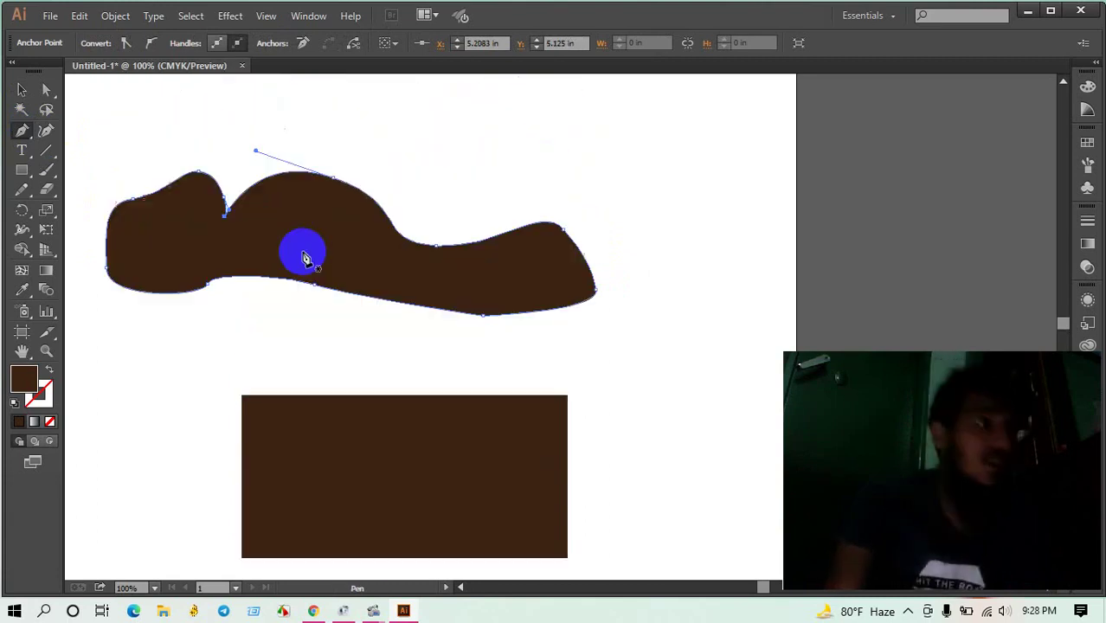
scroll(305, 258, "up", 1)
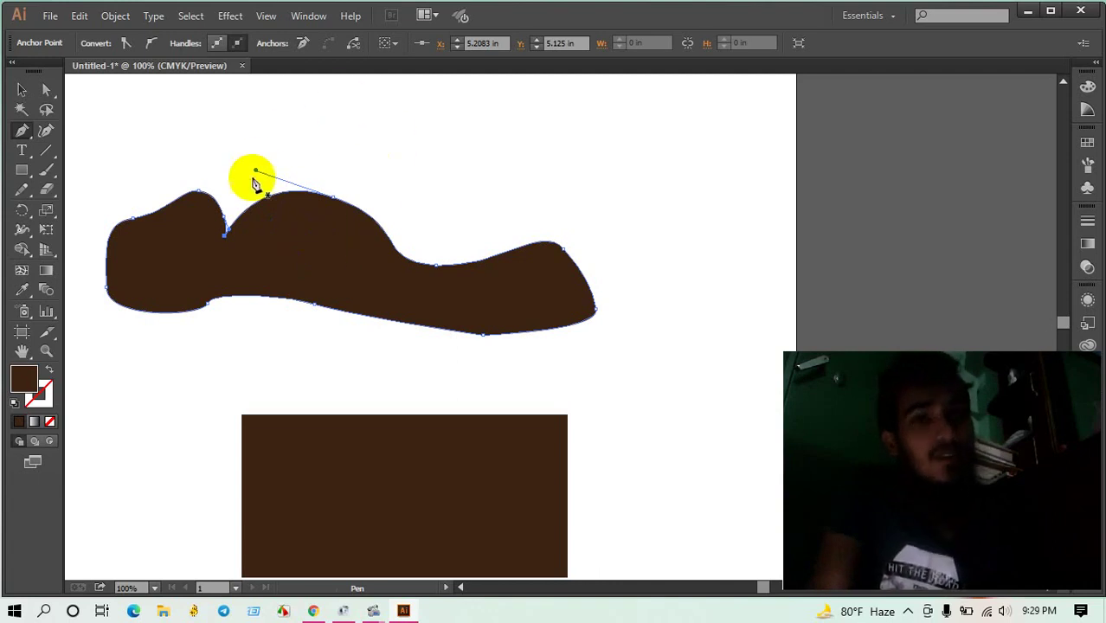
mouse_move(252, 199)
left_mouse_down()
mouse_move(259, 158)
mouse_move(291, 178)
mouse_move(266, 195)
left_mouse_up()
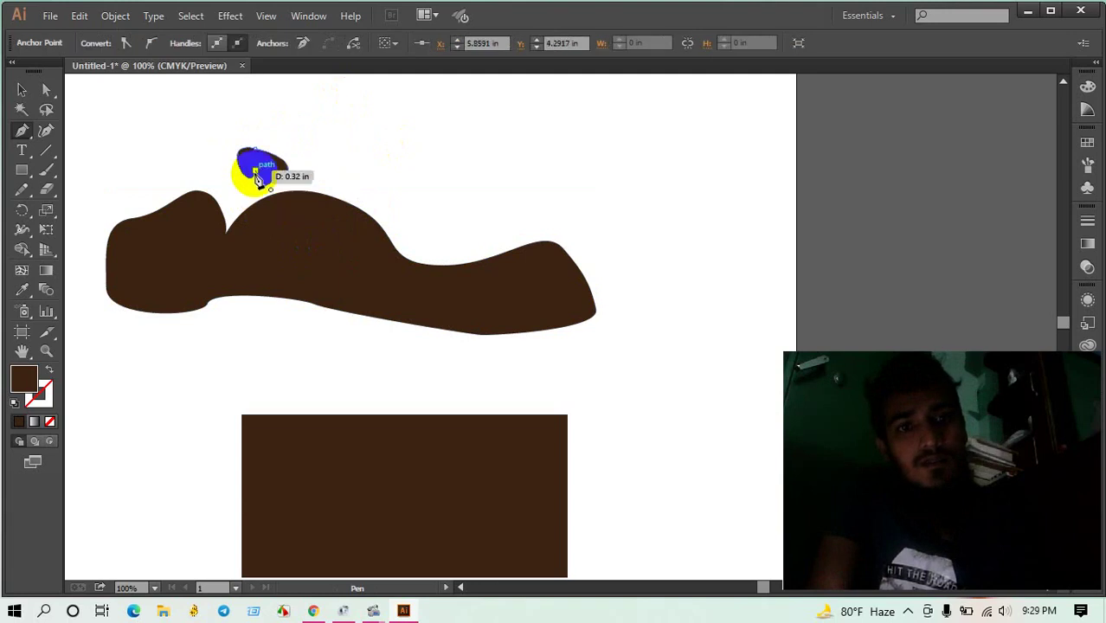
Step: Draw a new peaked brown shape to the right
left_click(474, 147)
left_click(553, 91)
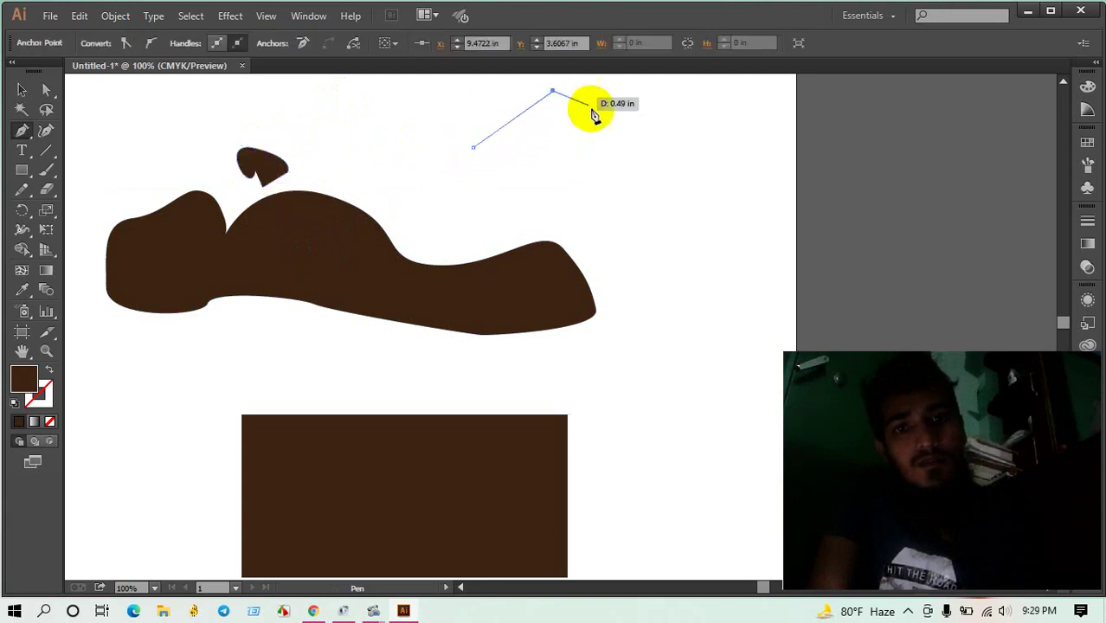
left_click_drag(608, 136, 627, 156)
left_click(730, 148)
left_click(697, 229)
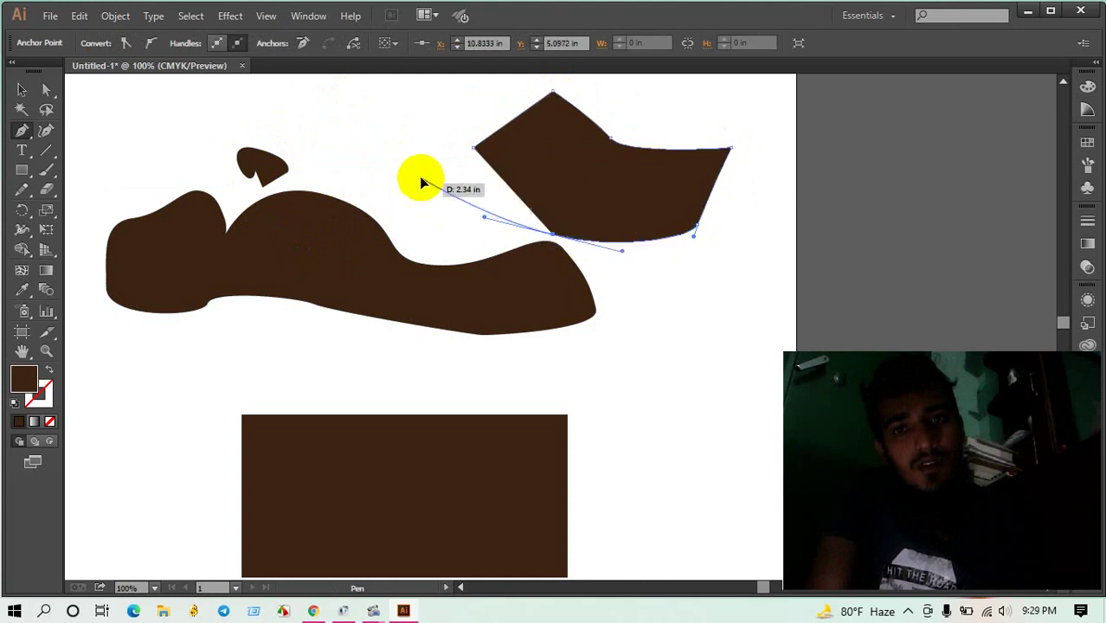
mouse_move(422, 173)
left_mouse_down()
mouse_move(441, 153)
mouse_move(487, 141)
left_mouse_up()
Step: Pull up a pointed, curved fin from the new shape's top
left_click(524, 94)
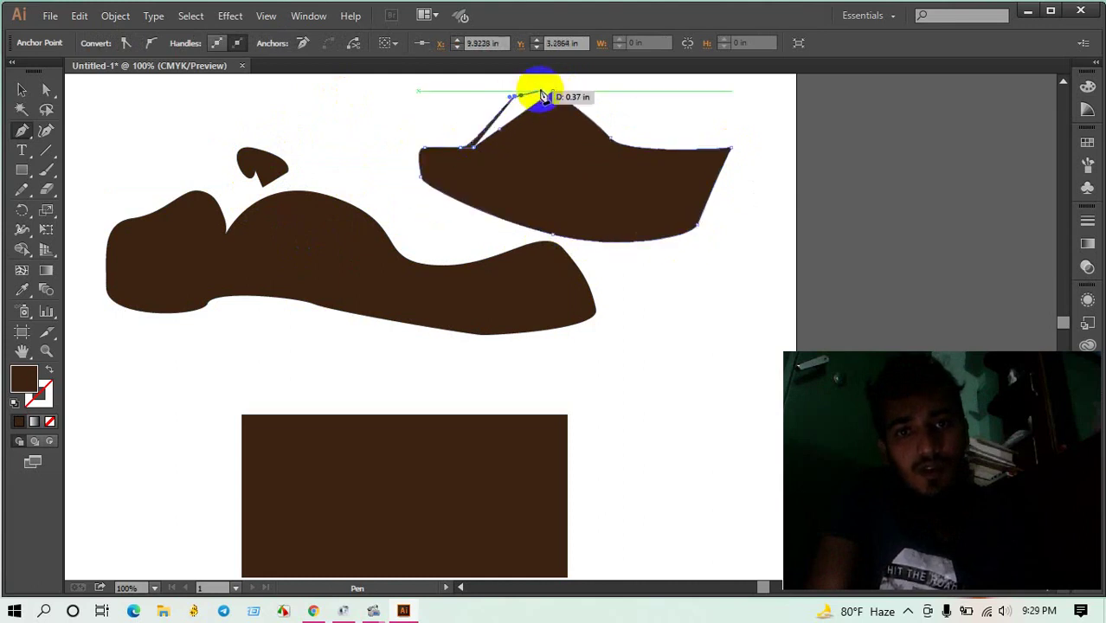
scroll(524, 93, "up", 3)
left_click_drag(550, 102, 557, 167)
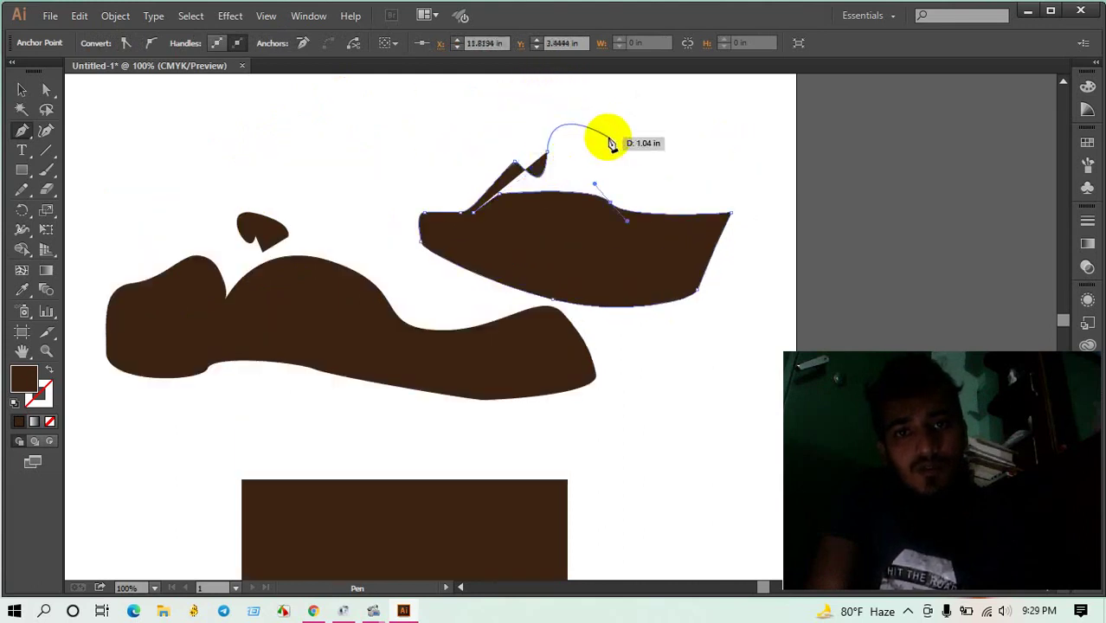
left_click(606, 139)
mouse_move(460, 216)
left_mouse_down()
mouse_move(487, 214)
mouse_move(469, 210)
left_mouse_up()
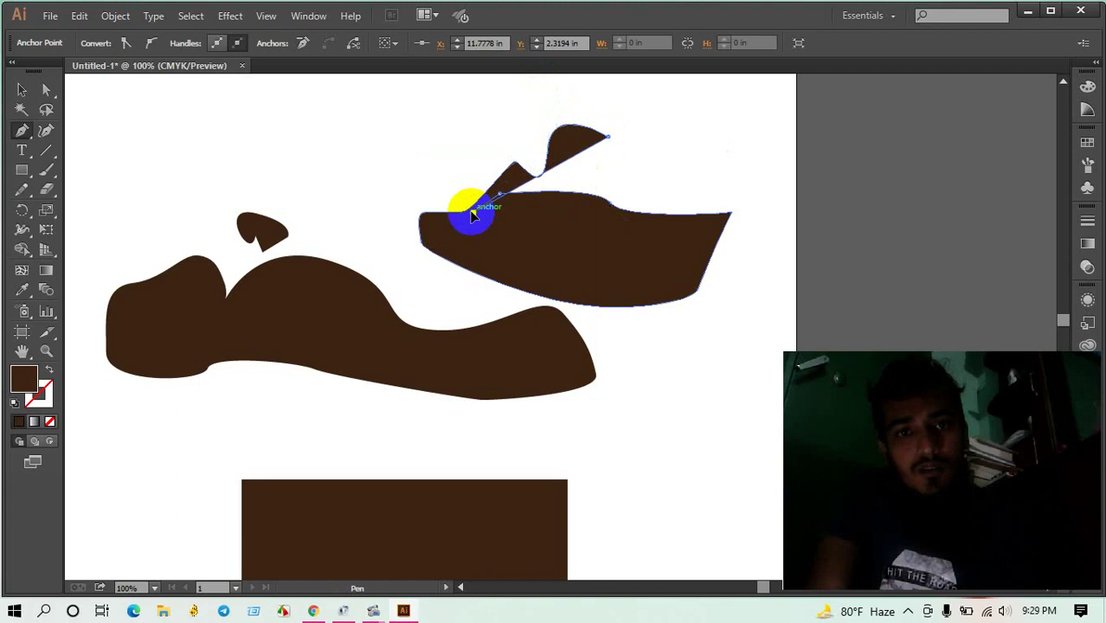
left_click(551, 197)
scroll(481, 246, "down", 3)
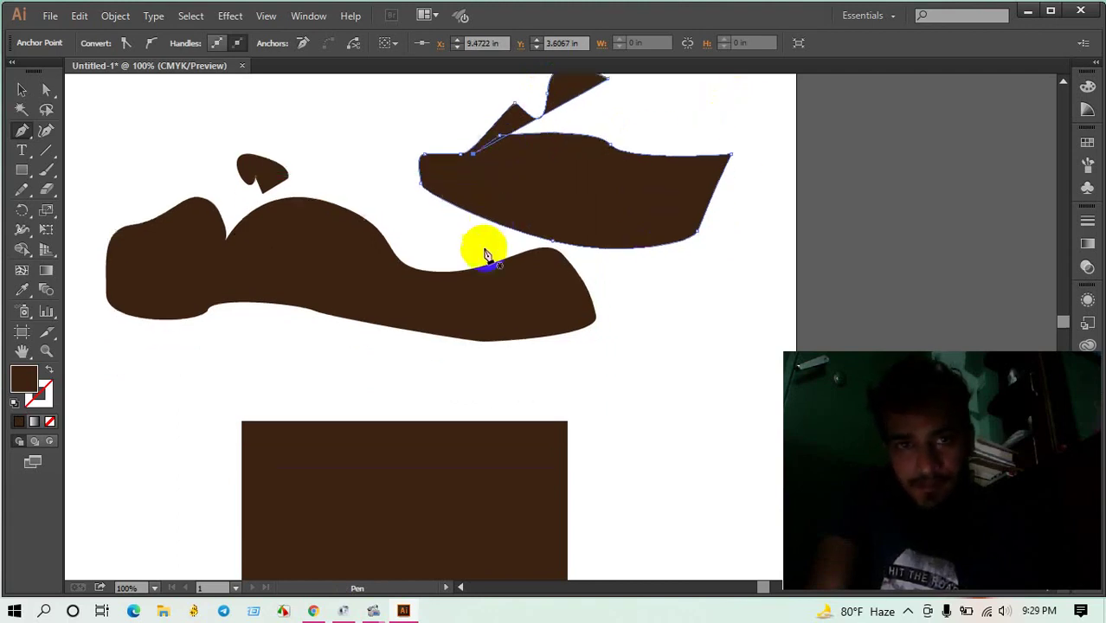
scroll(296, 177, "up", 3)
scroll(334, 235, "up", 2)
scroll(188, 138, "up", 1)
Step: Draw and close another peaked brown shape at the top left
left_click(191, 138)
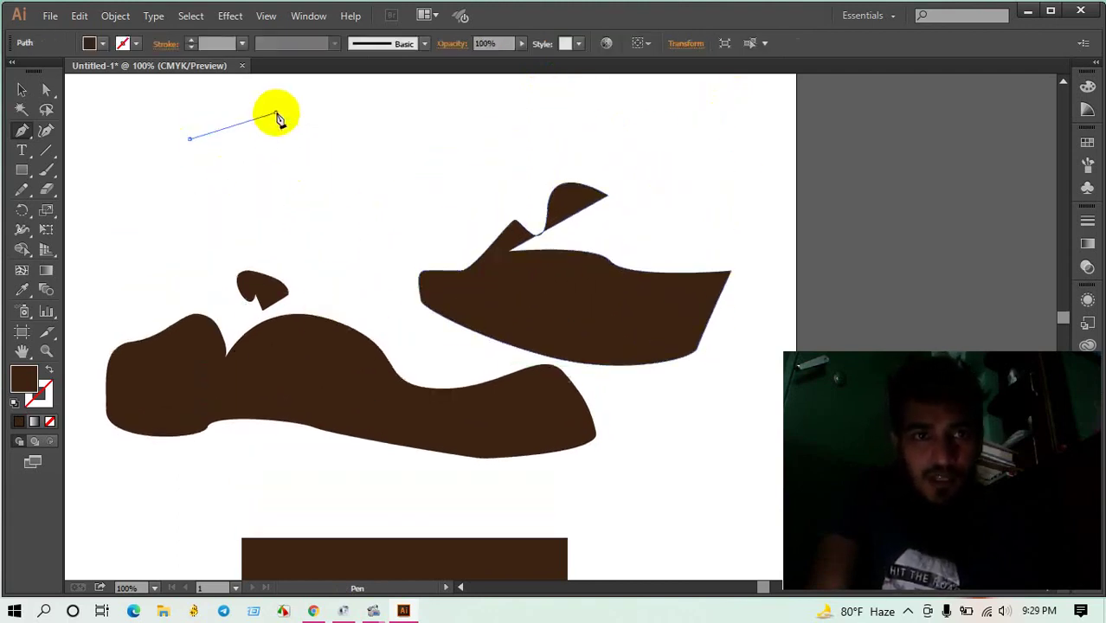
left_click(280, 110)
left_click(478, 128)
left_click_drag(525, 182, 526, 209)
left_click(389, 241)
left_click(266, 232)
left_click(235, 200)
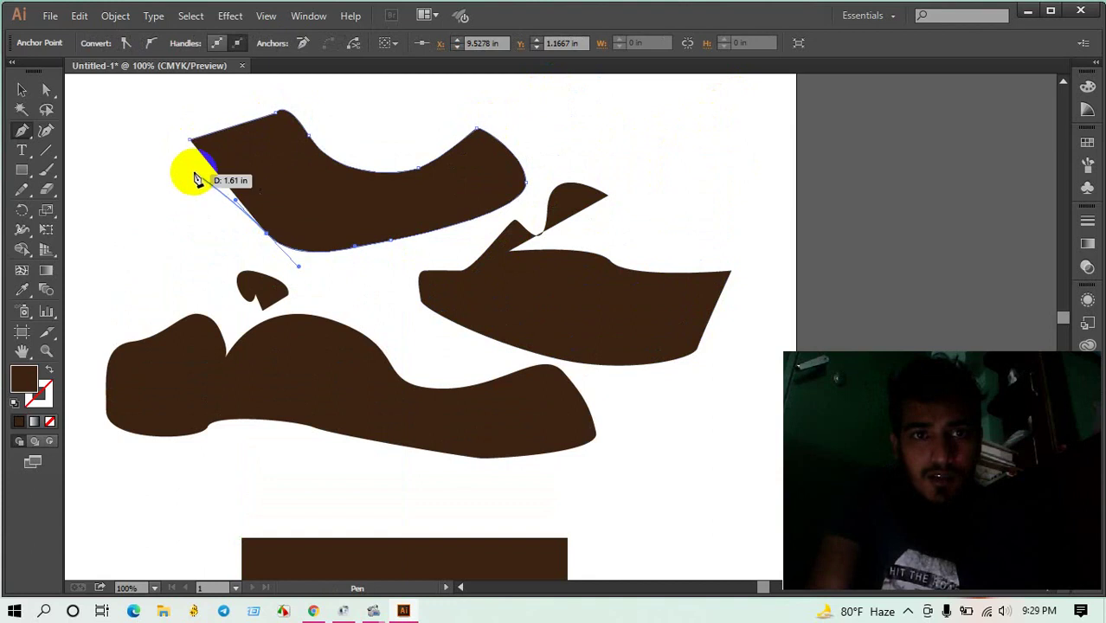
left_click_drag(191, 137, 184, 143)
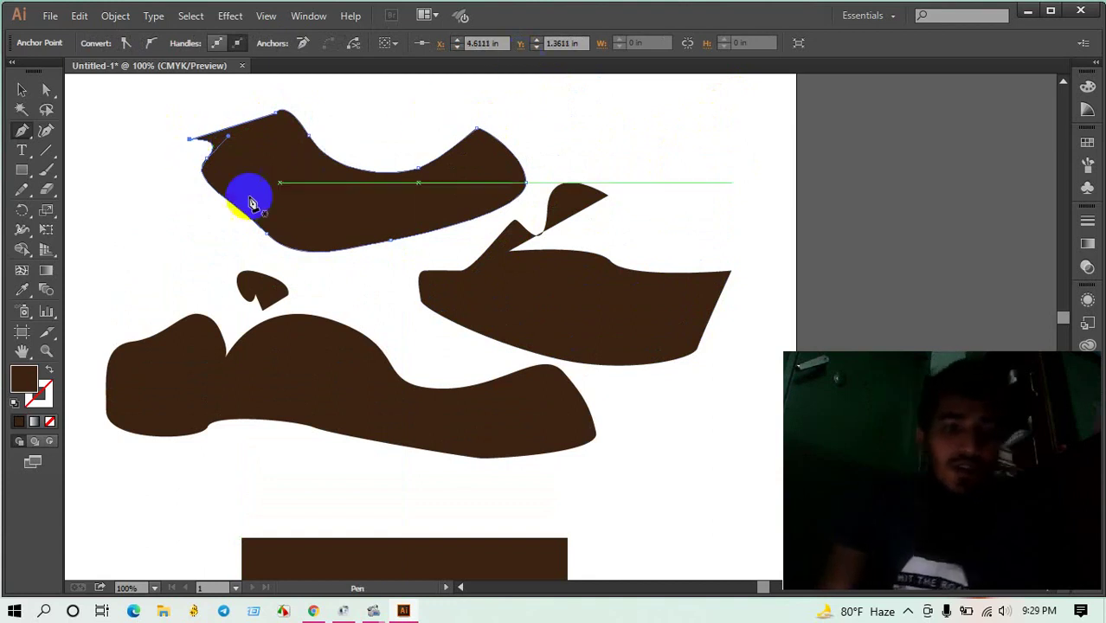
Step: Marquee-select all the freehand brown shapes and delete them
left_click(21, 91)
left_click_drag(135, 145, 346, 403)
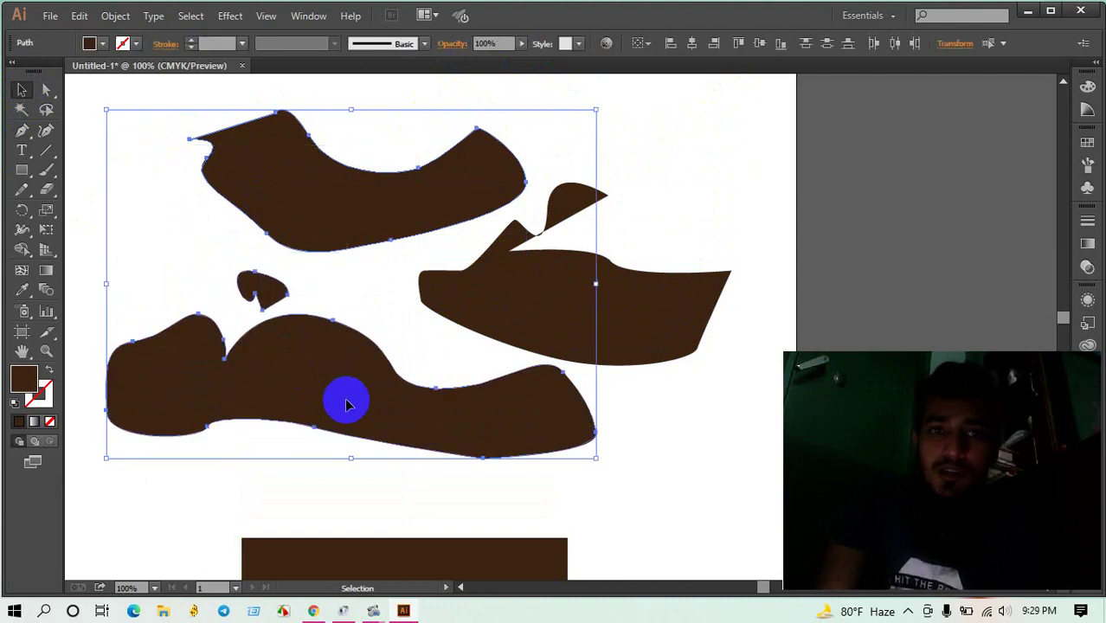
left_click(155, 166)
left_click_drag(404, 335, 582, 424)
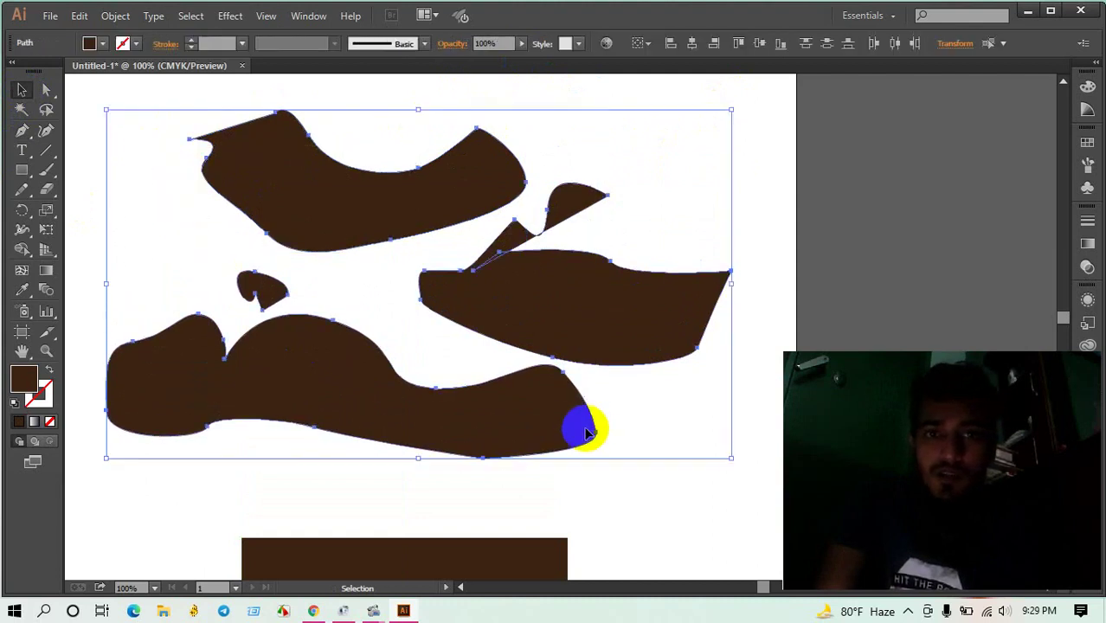
key("Delete")
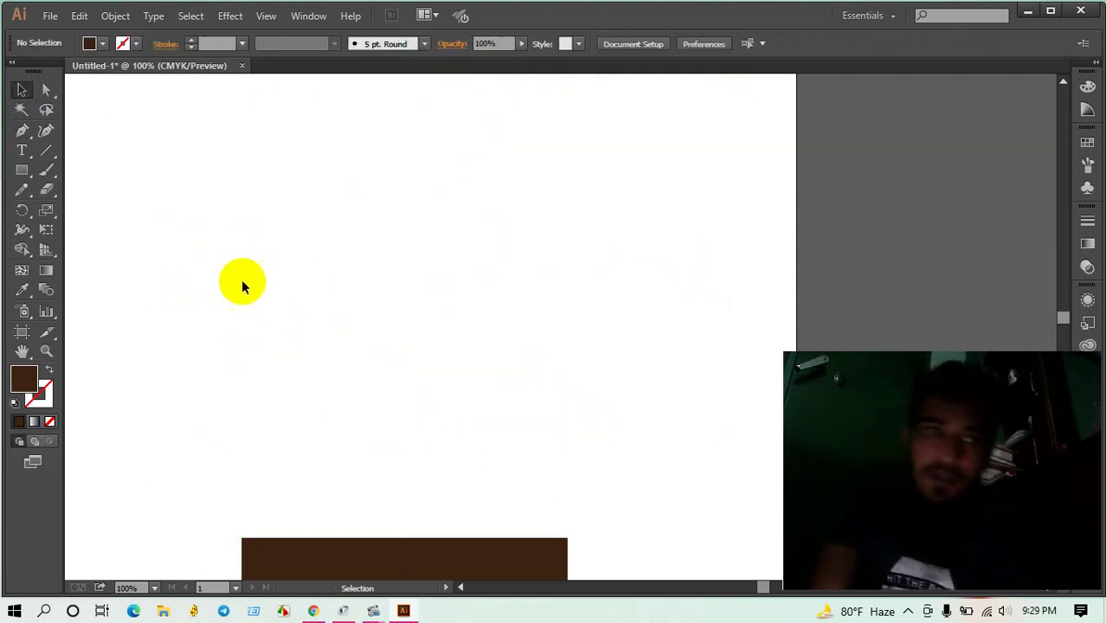
Step: Start the hair outline with zigzag spike points along the left fringe
left_click(23, 137)
left_click(232, 206)
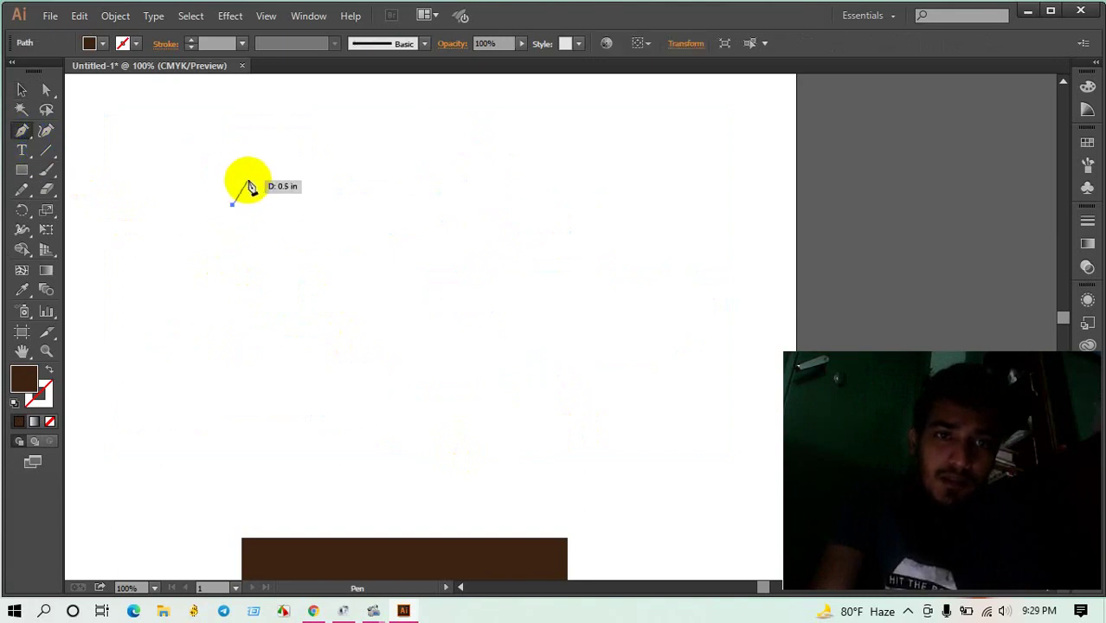
left_click(253, 150)
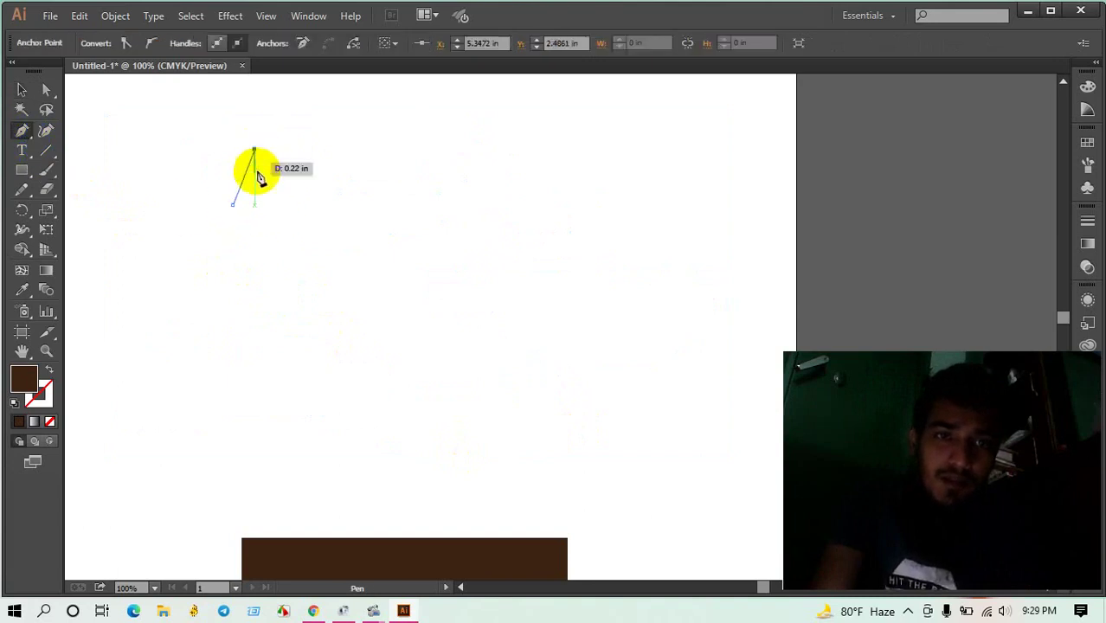
left_click(264, 238)
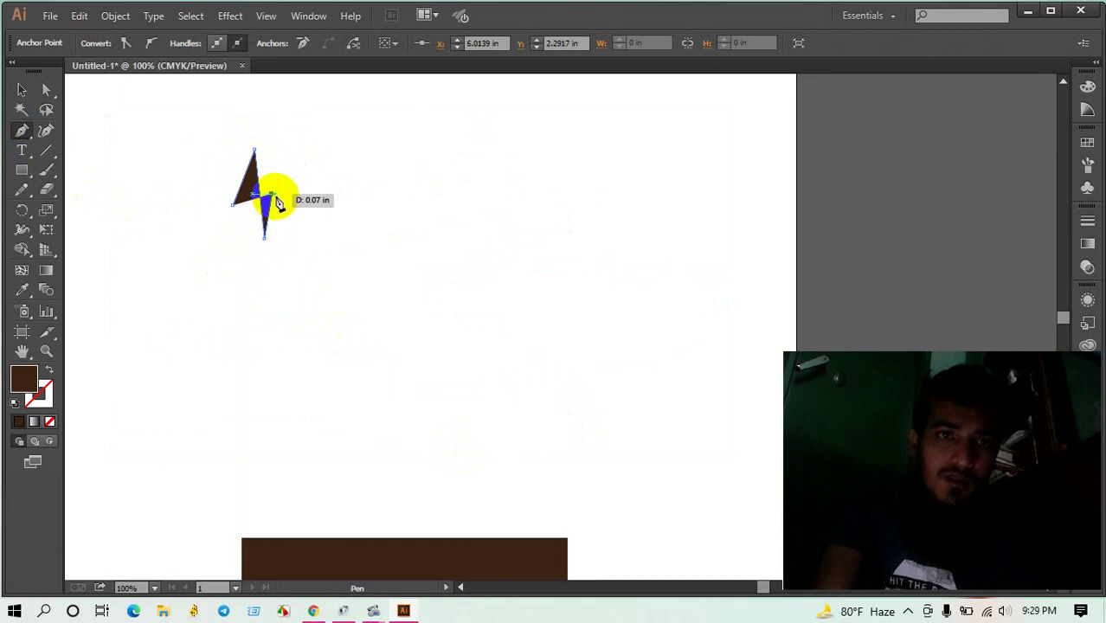
left_click(272, 197)
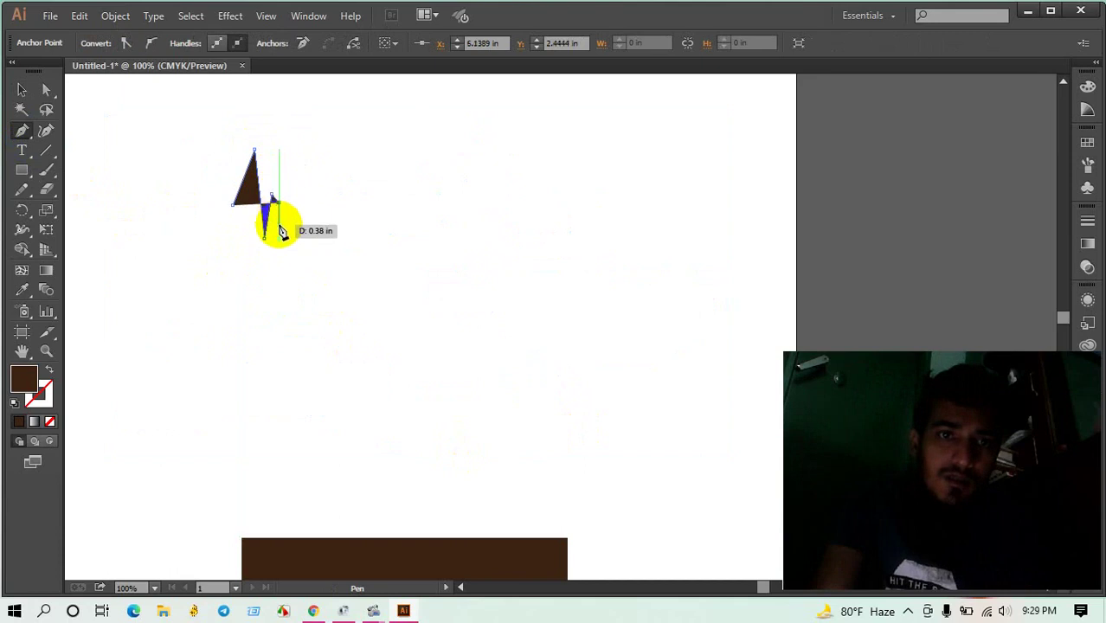
left_click(278, 228)
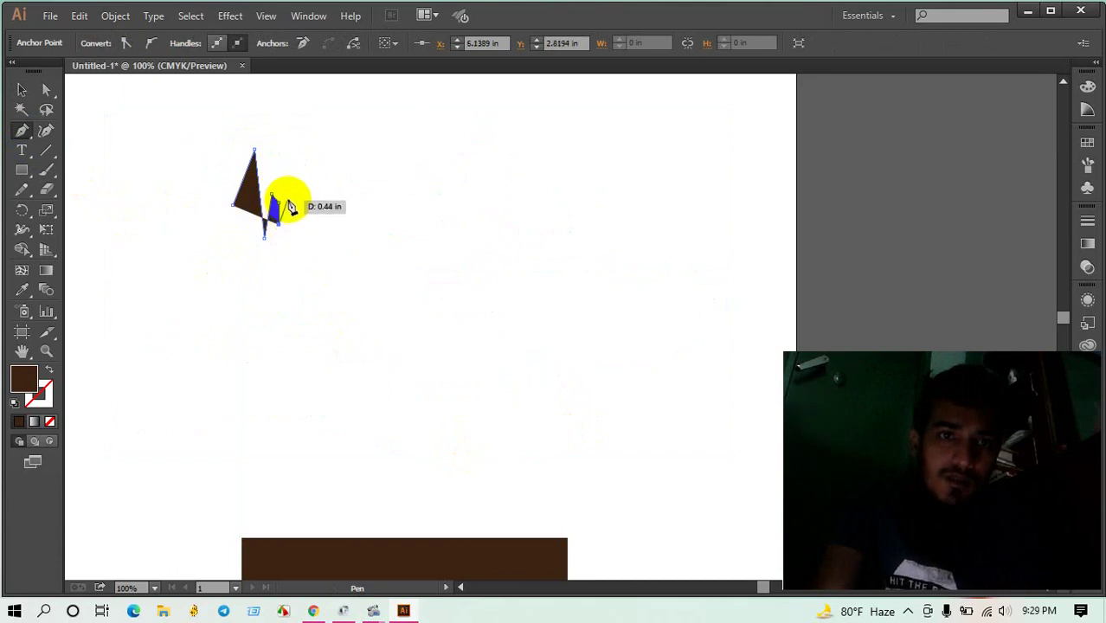
left_click(291, 190)
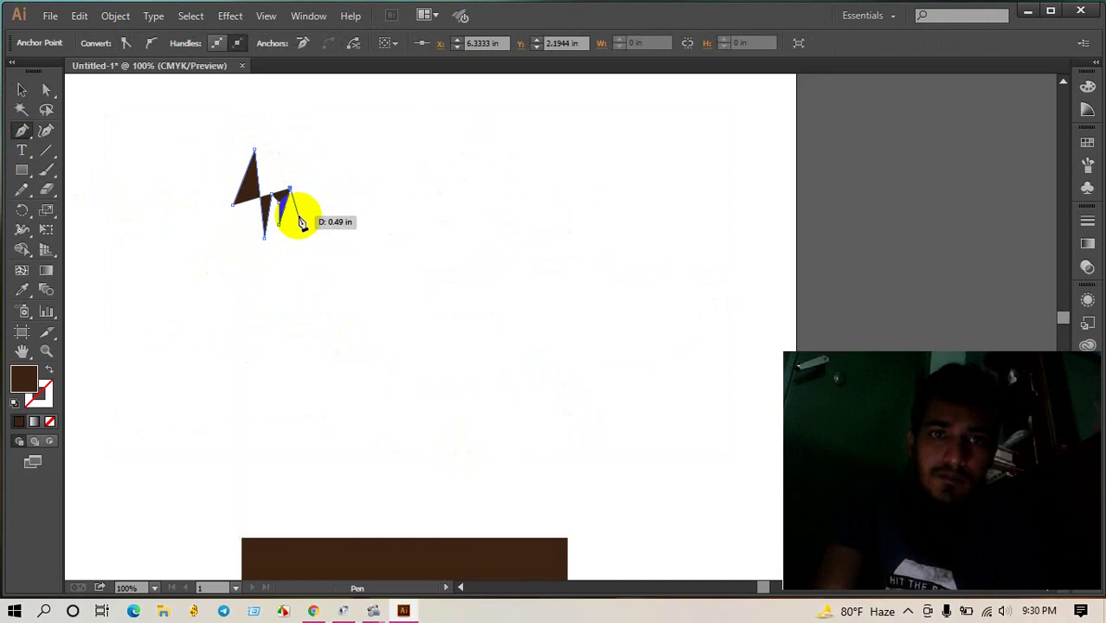
left_click(300, 219)
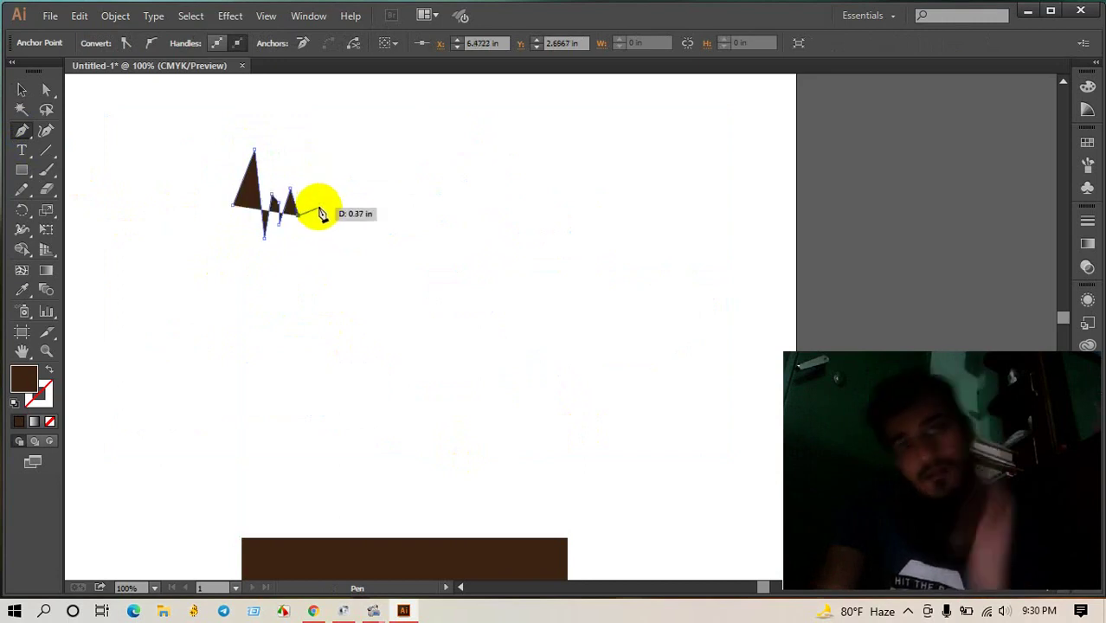
left_click(299, 184)
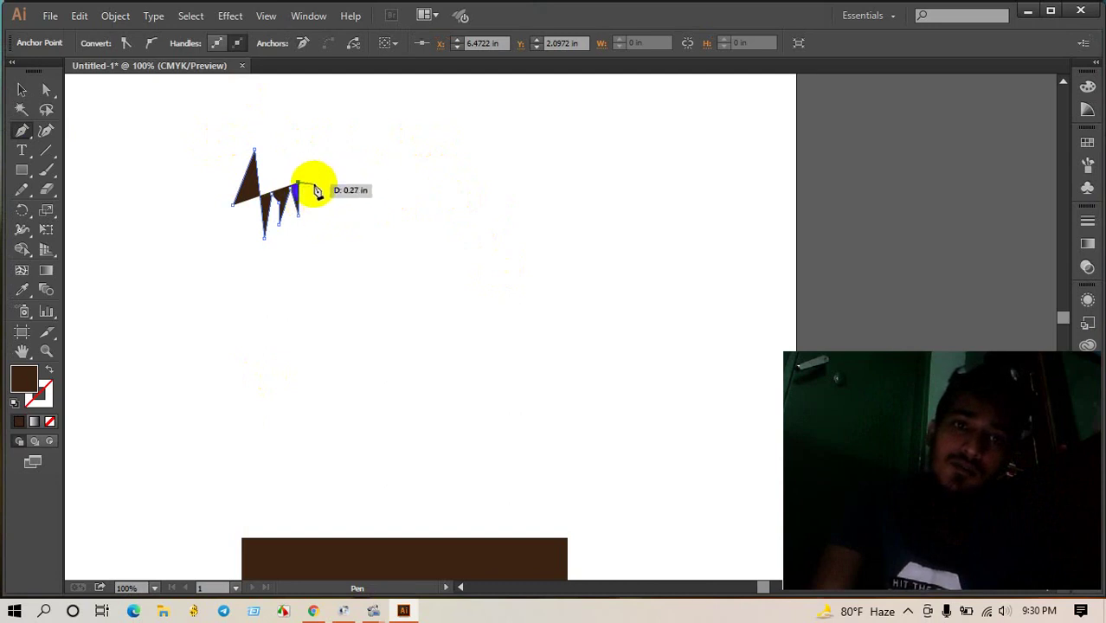
Step: Continue the jagged zigzag fringe across to the right edge
left_click(311, 180)
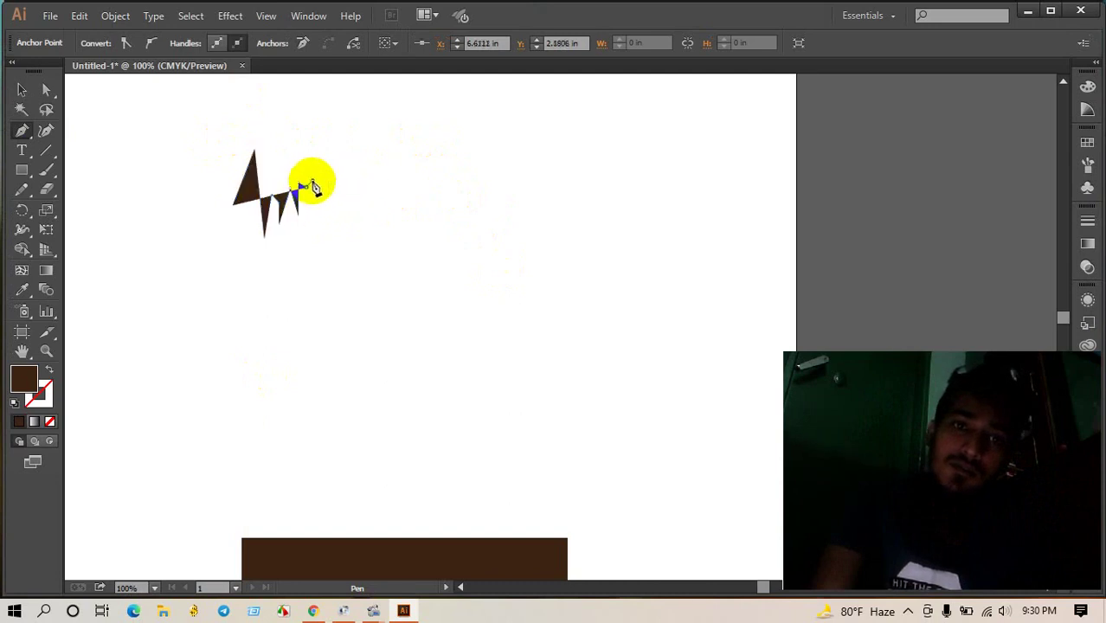
left_click(318, 181)
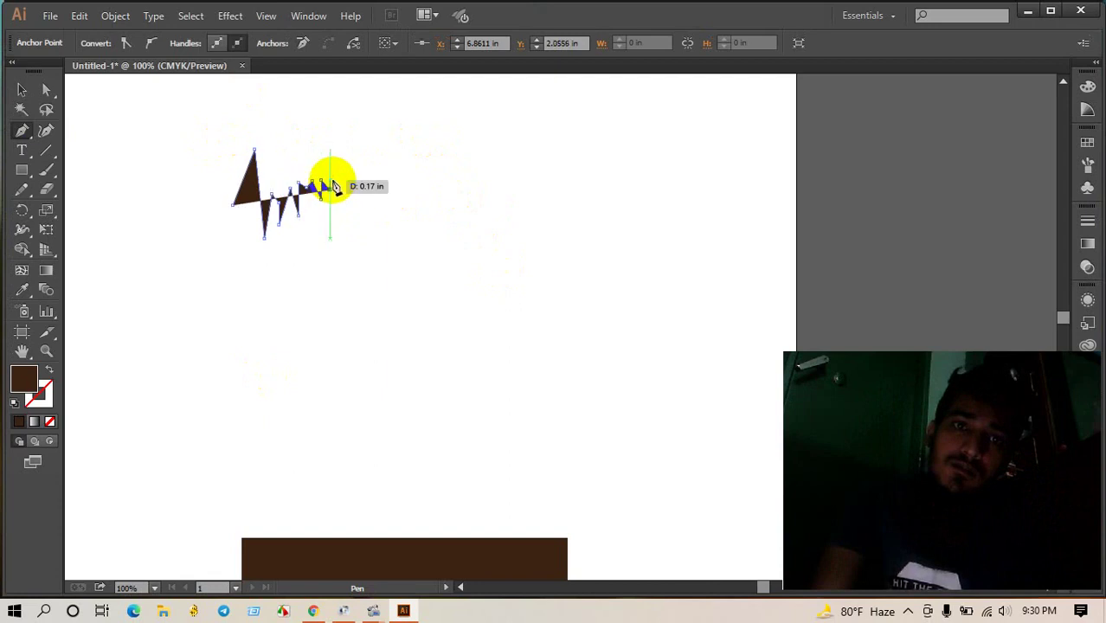
left_click(343, 190)
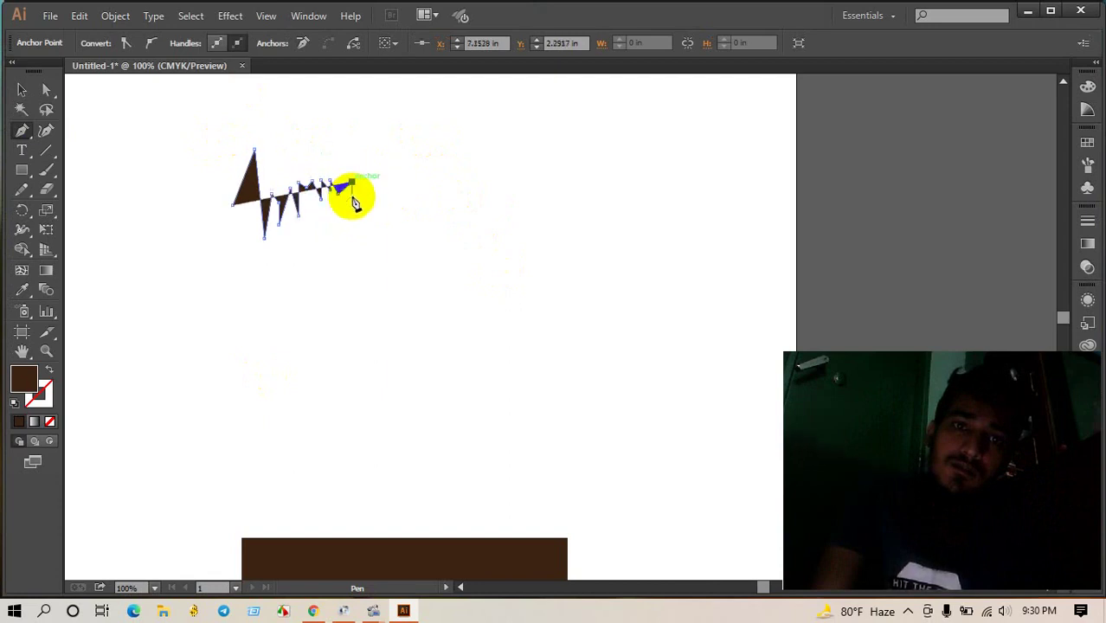
left_click(358, 208)
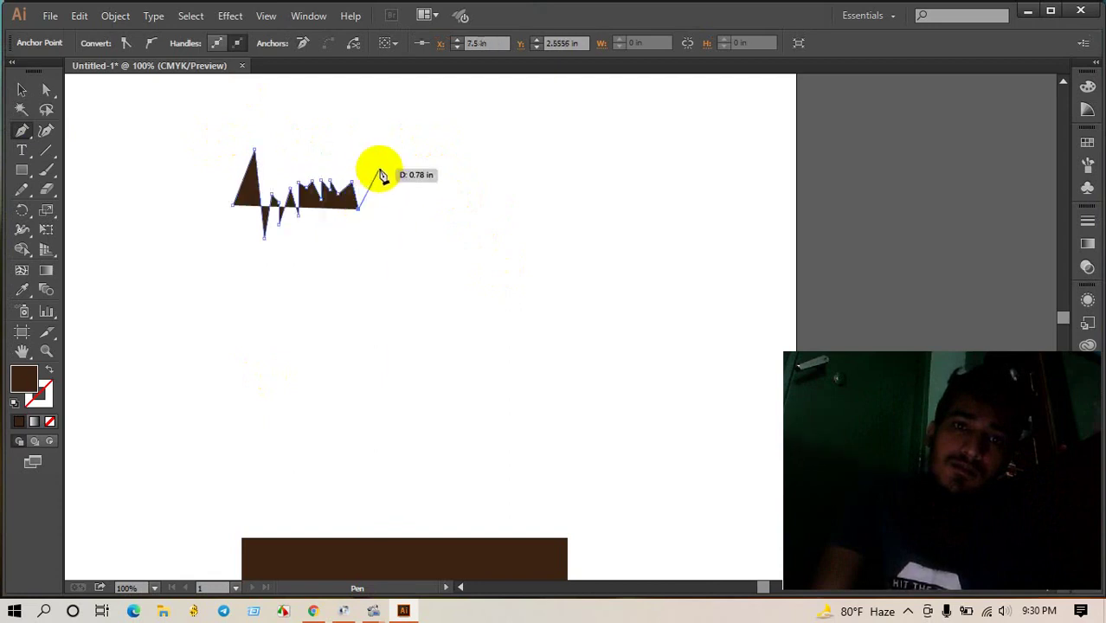
left_click(379, 169)
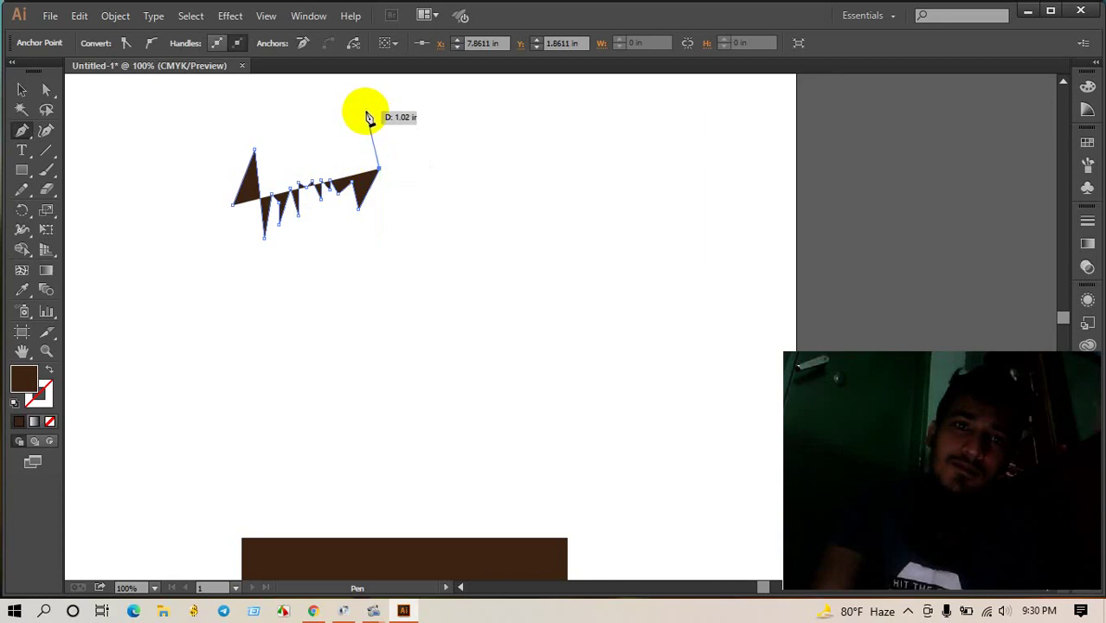
left_click(384, 188)
Step: Curve the path up over a rounded crown and close it at the start
scroll(386, 192, "up", 1)
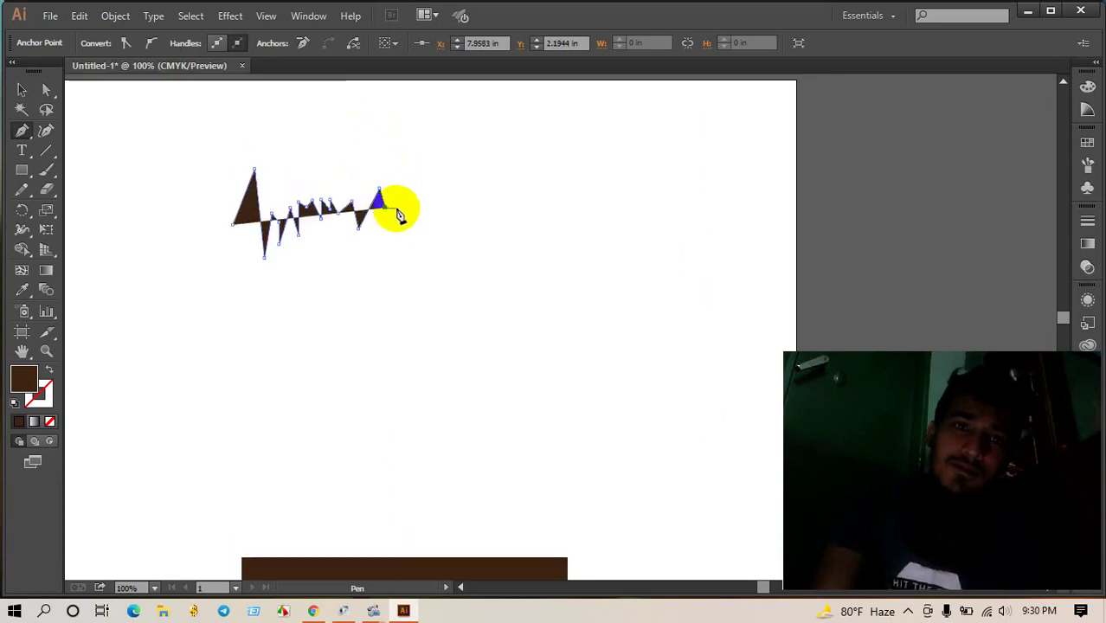
scroll(395, 210, "up", 2)
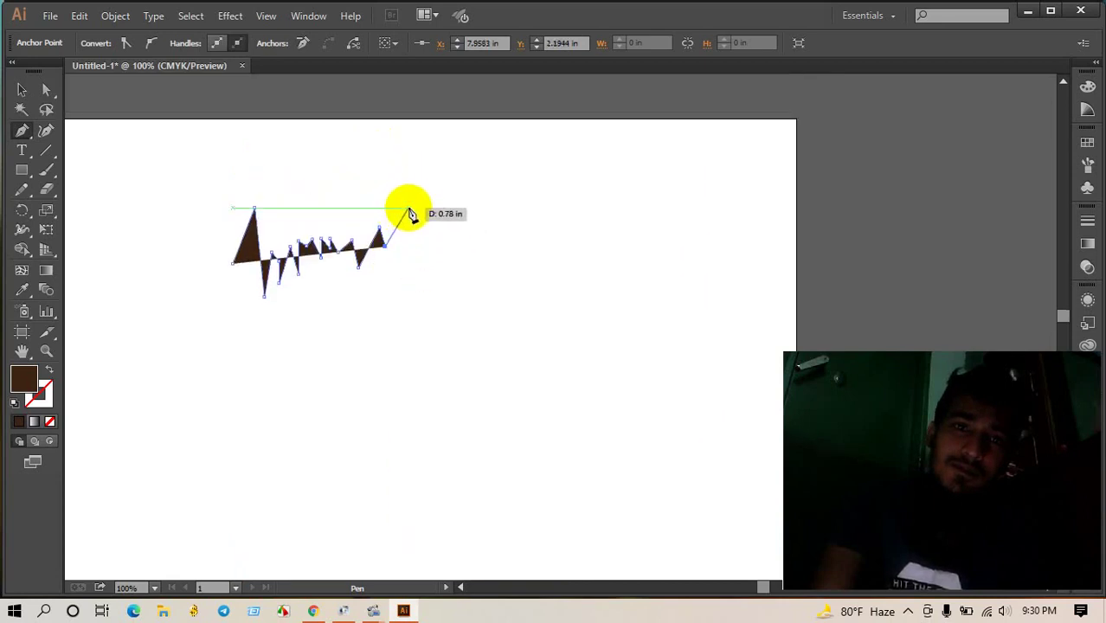
left_click_drag(374, 154, 374, 149)
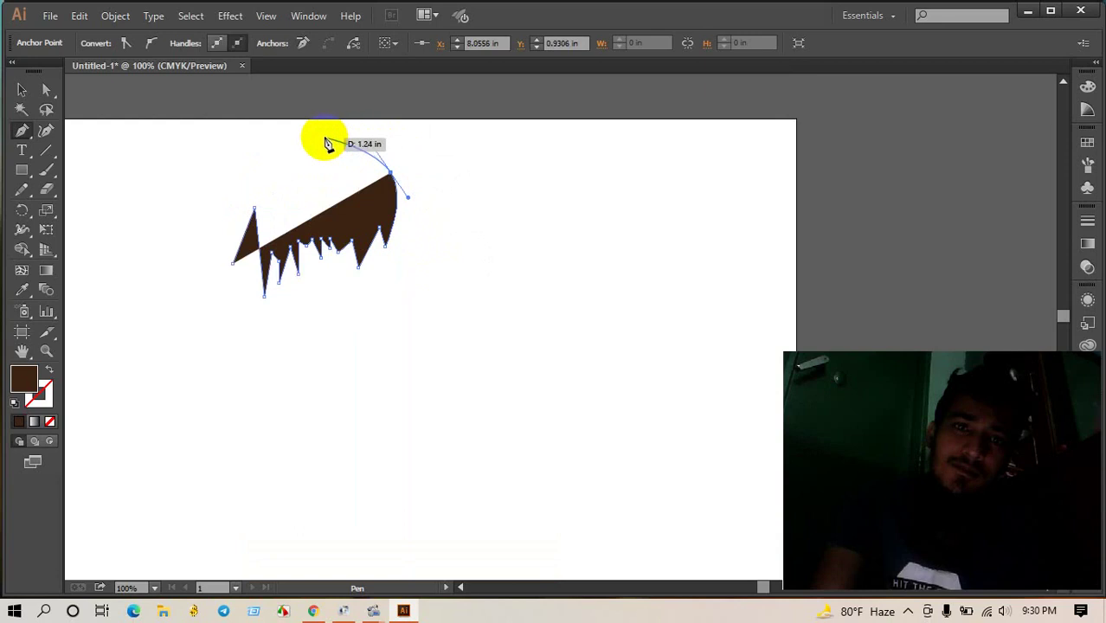
left_click_drag(267, 136, 214, 165)
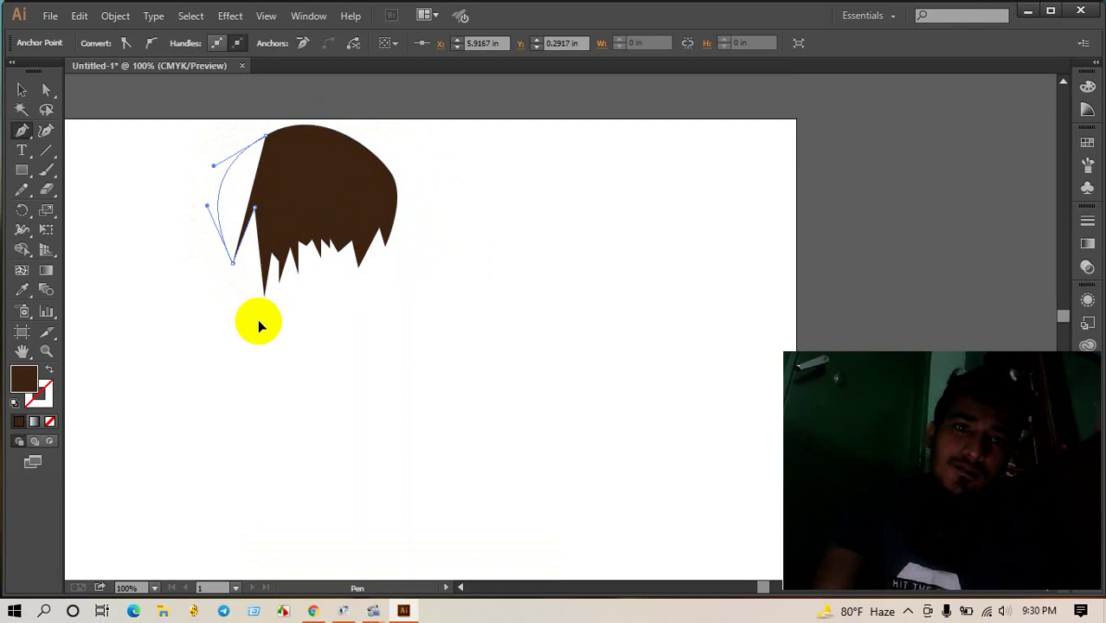
left_click_drag(258, 325, 253, 335)
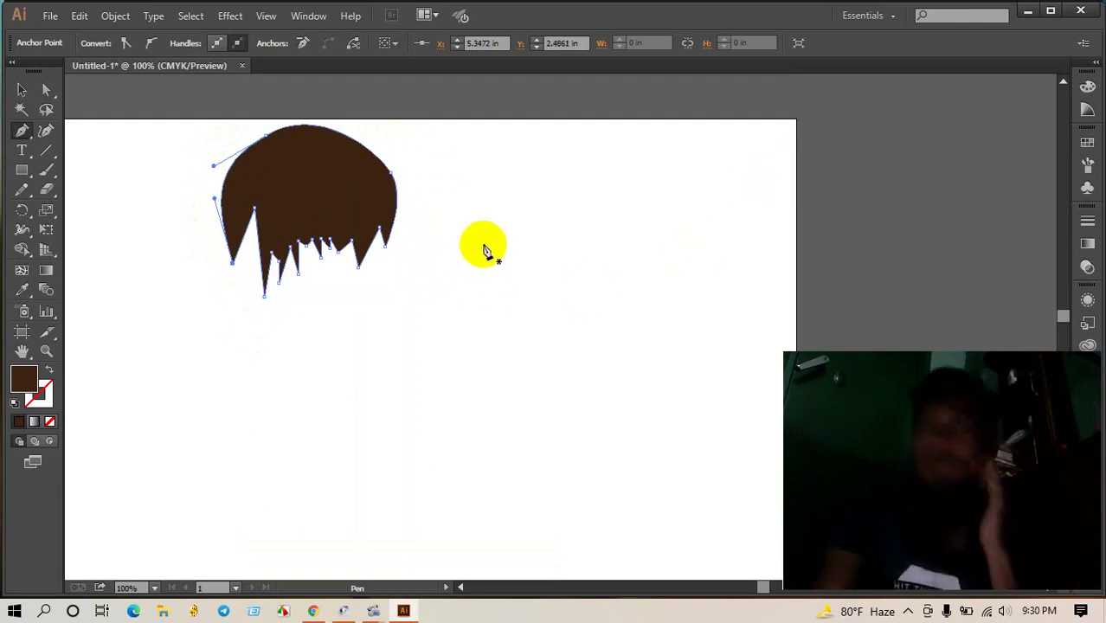
scroll(467, 249, "up", 1)
left_click(229, 250)
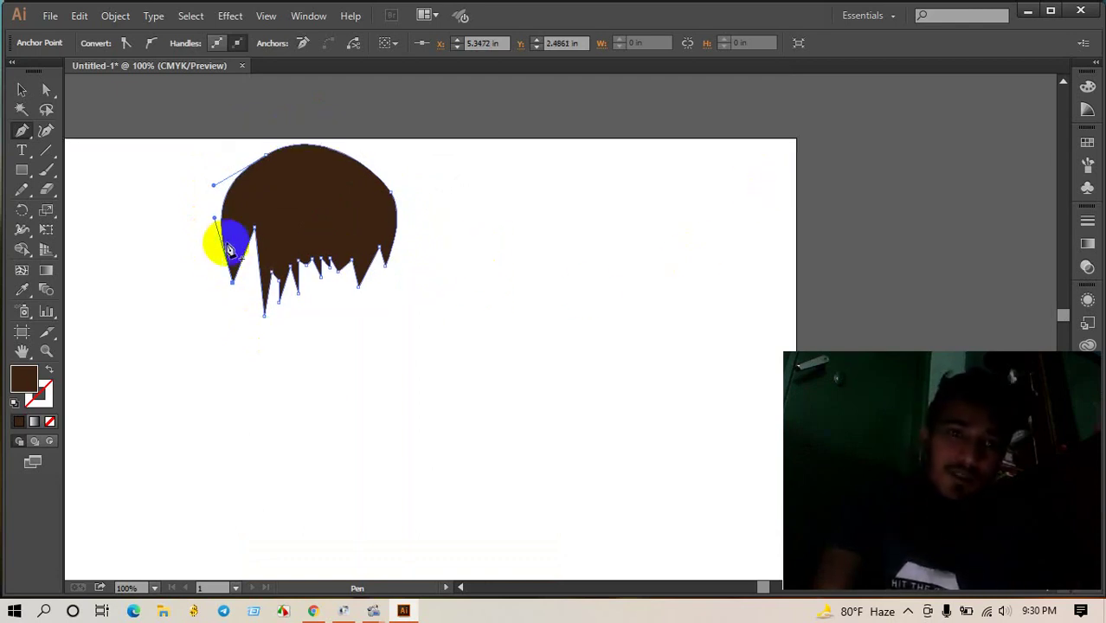
Step: Place a single corner anchor left of the hair to begin a new path
mouse_move(145, 249)
left_mouse_down()
mouse_move(229, 278)
mouse_move(173, 262)
left_mouse_up()
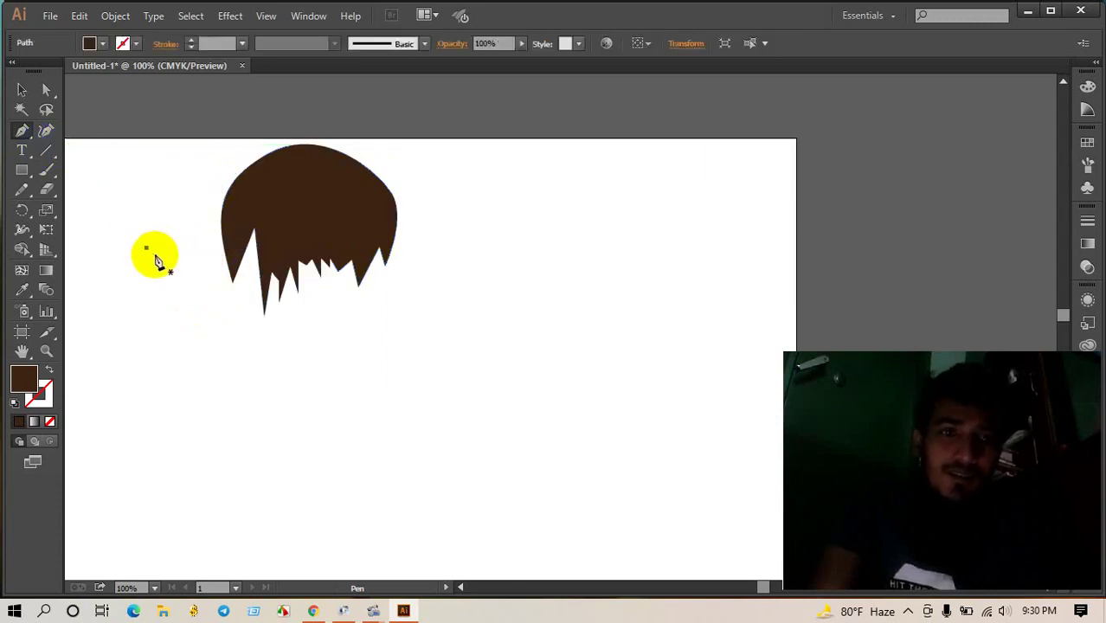
left_click_drag(173, 262, 147, 251)
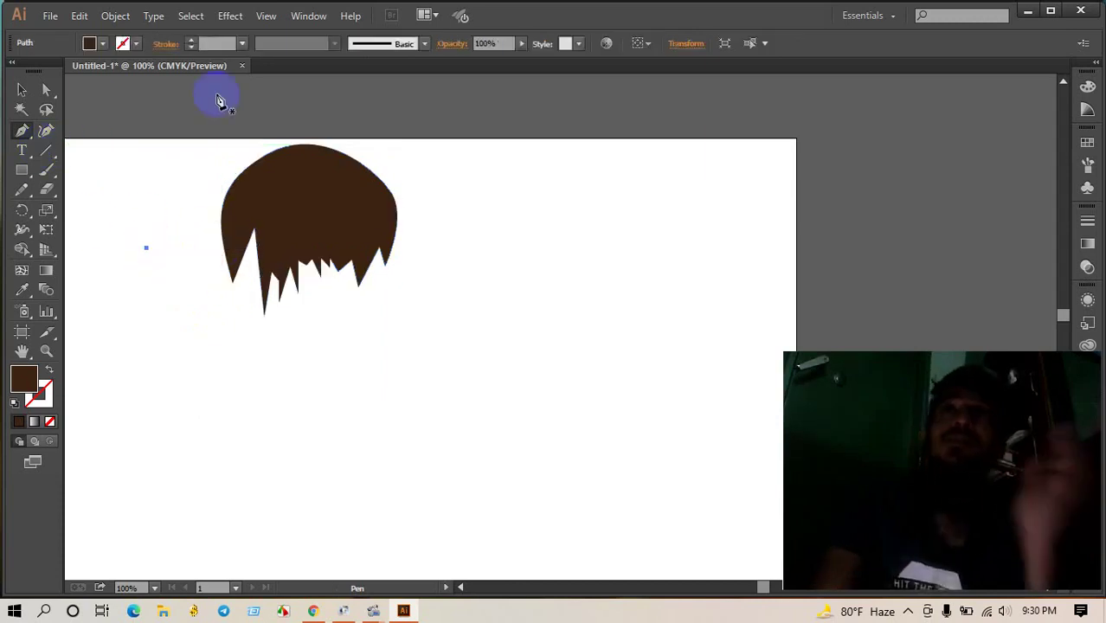
left_click(269, 159)
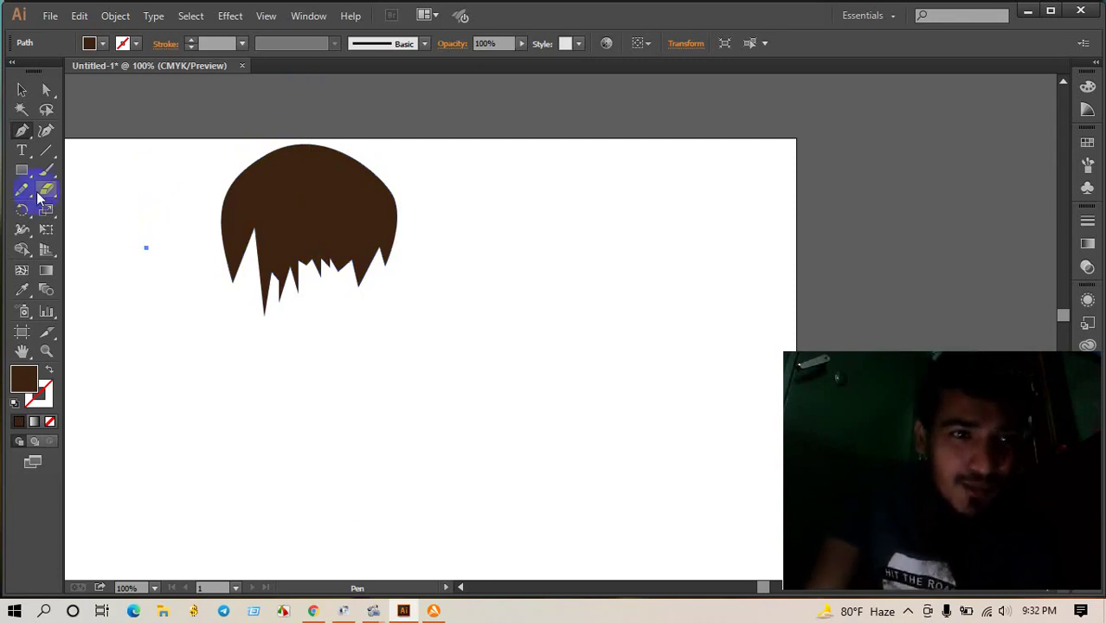
Step: Give the new path no fill, a dark brown stroke and 5 pt stroke weight
scroll(239, 220, "down", 1)
scroll(227, 229, "down", 2)
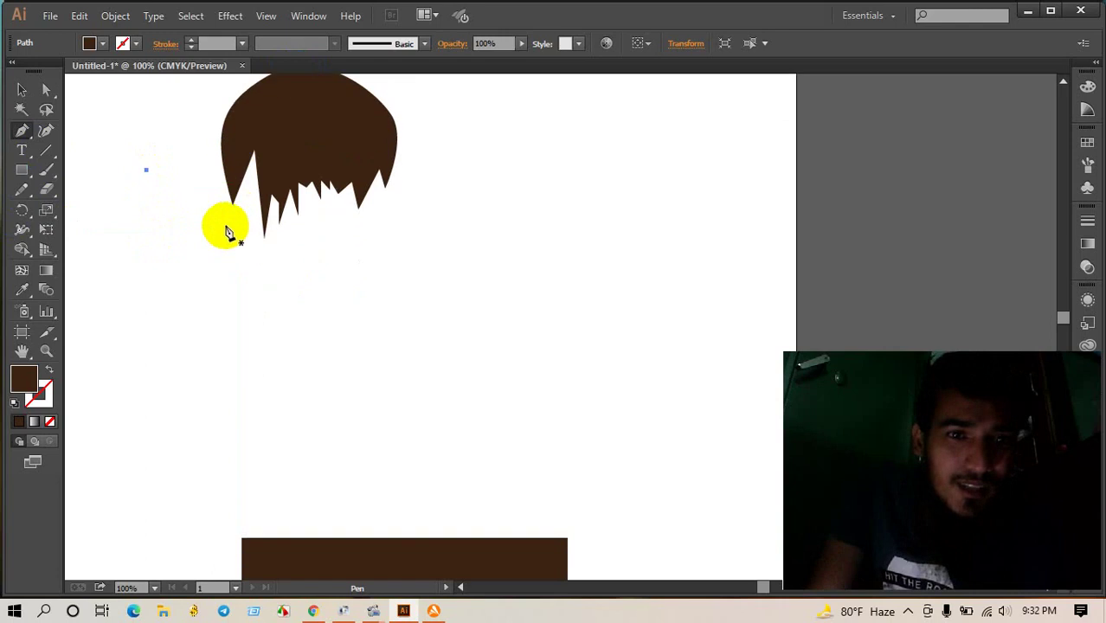
scroll(227, 226, "up", 2)
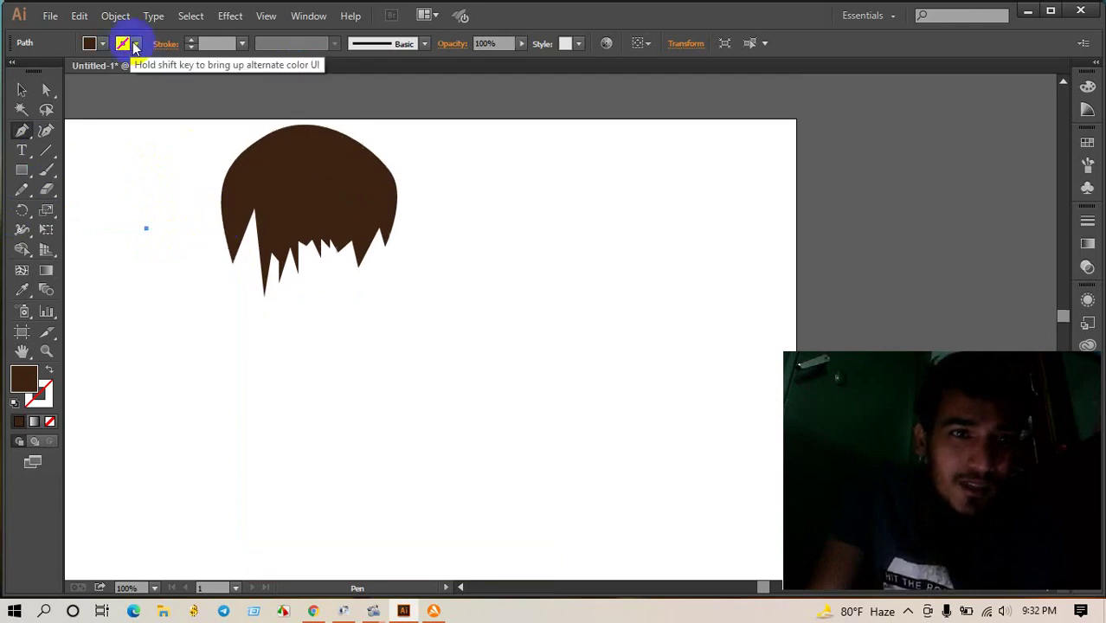
left_click(102, 43)
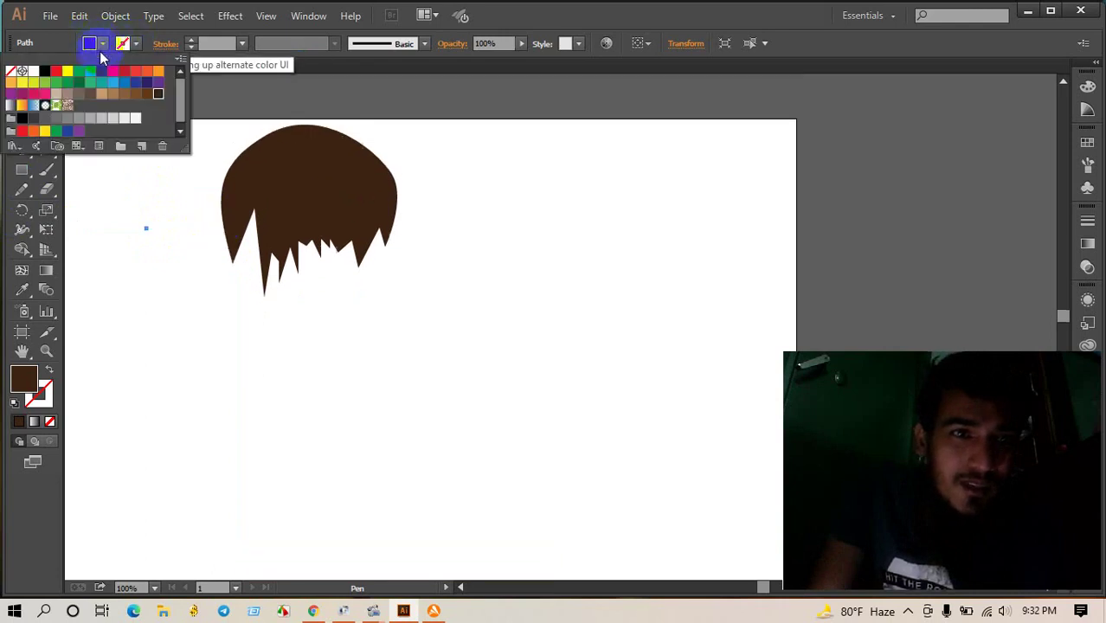
left_click(10, 72)
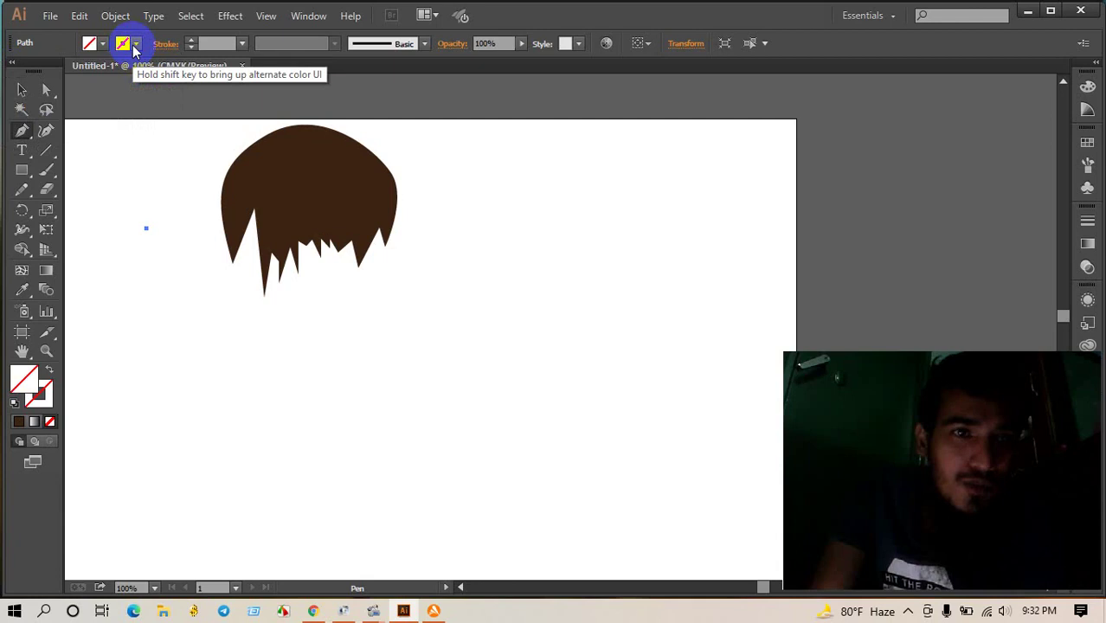
left_click(136, 44)
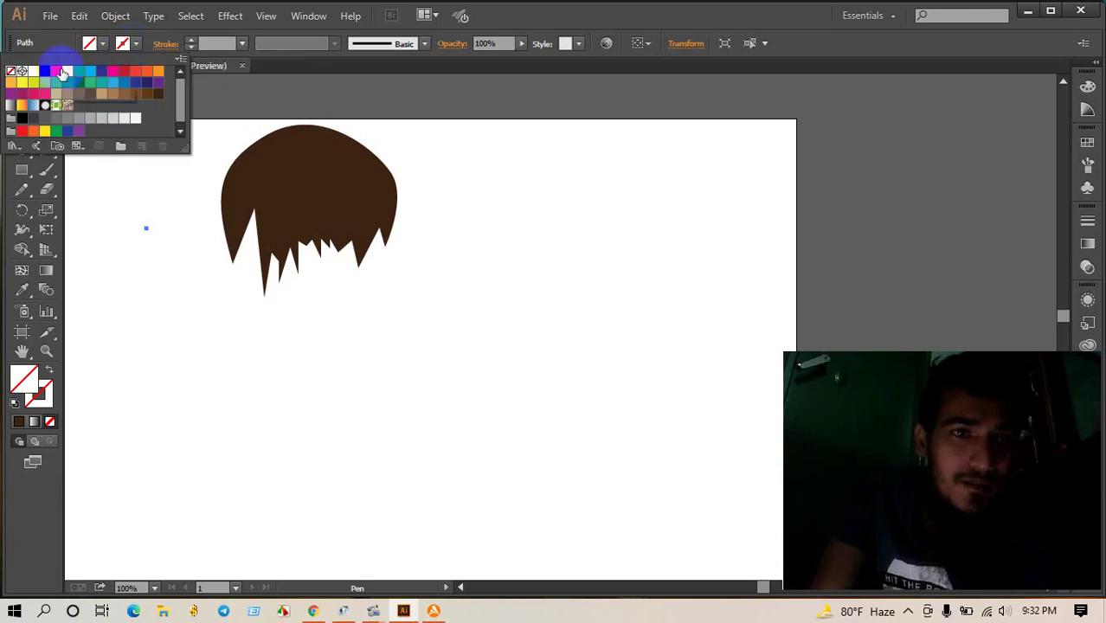
left_click(164, 98)
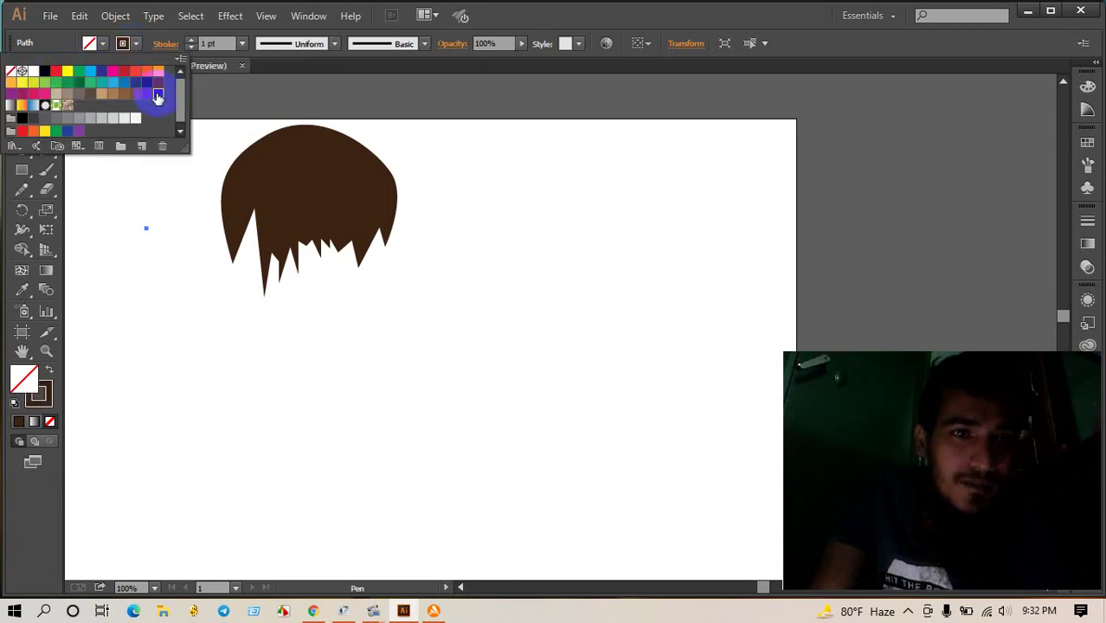
left_click(242, 43)
left_click(260, 187)
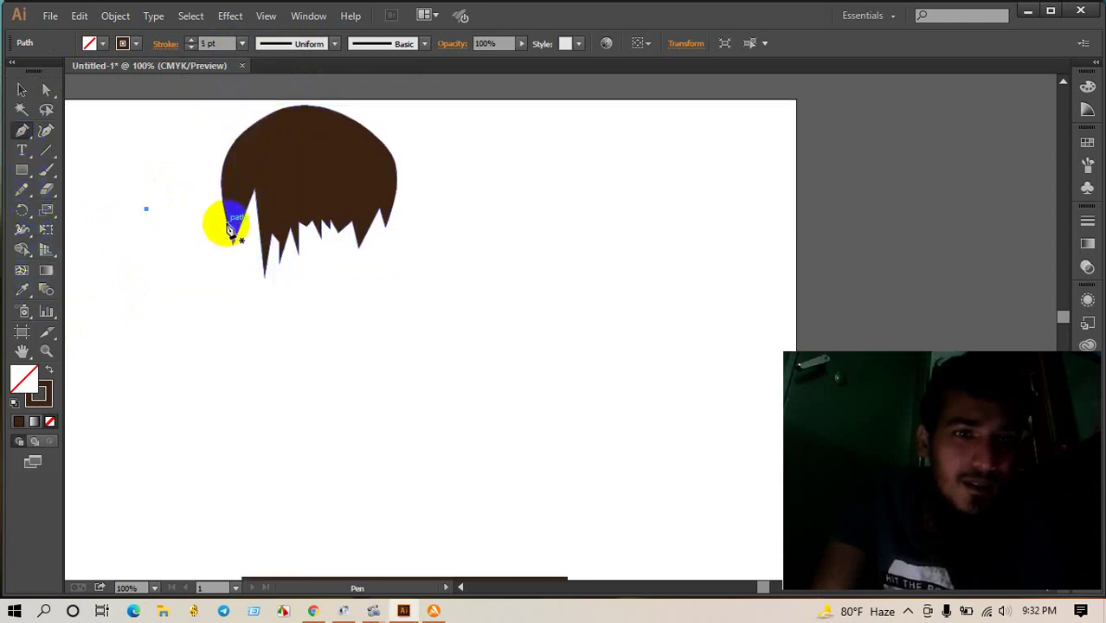
Step: Draw a curved stroke down from the hair's left edge, then undo it
left_click(224, 204)
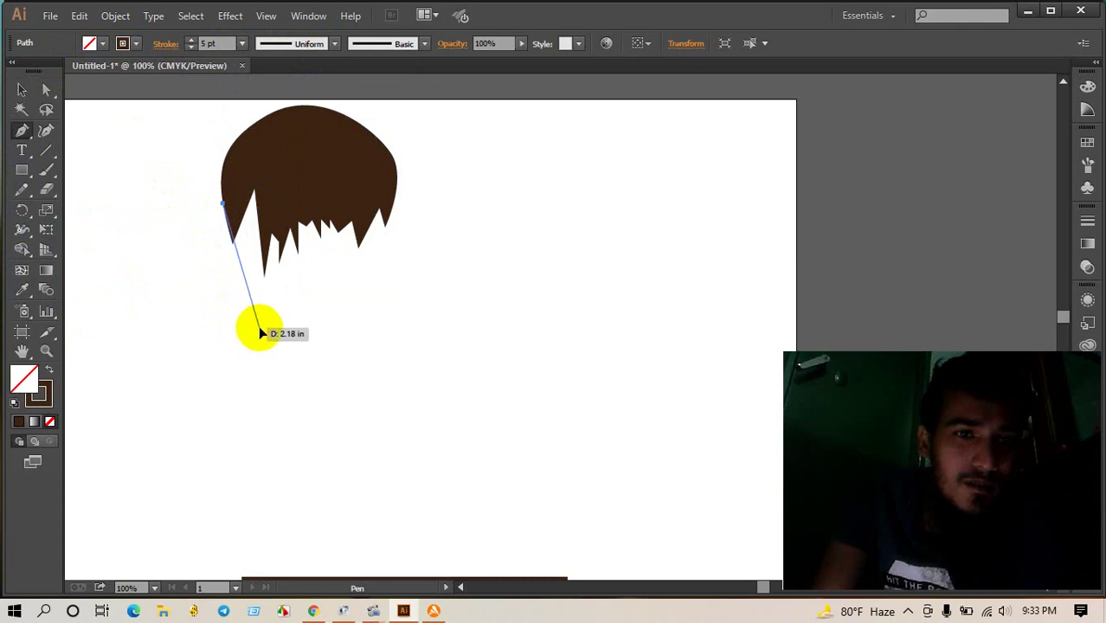
mouse_move(260, 327)
left_mouse_down()
mouse_move(325, 362)
mouse_move(303, 367)
left_mouse_up()
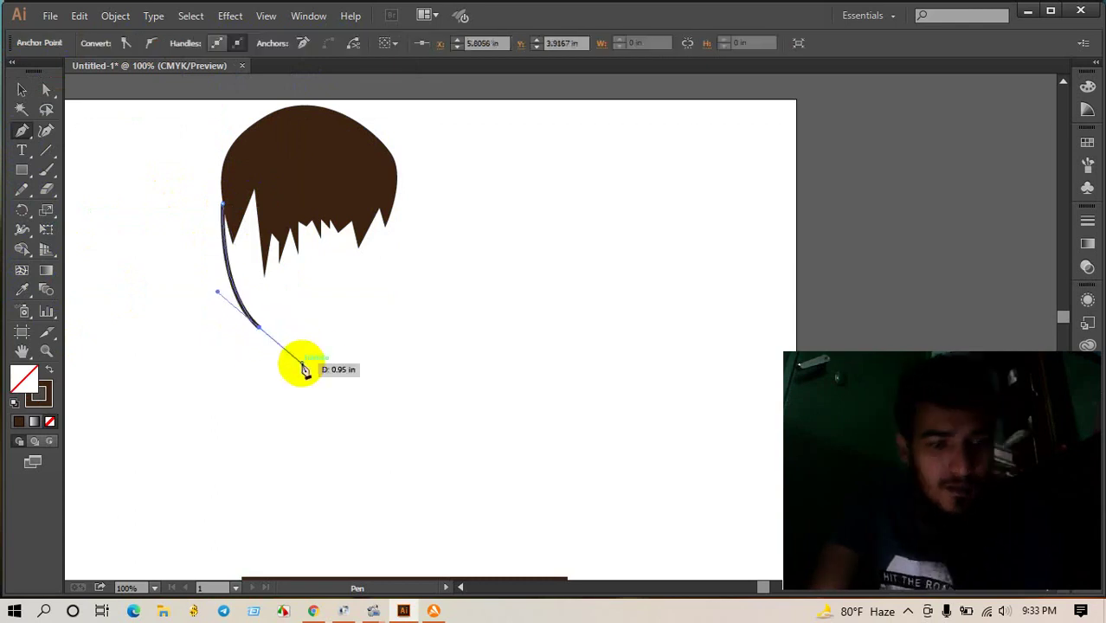
key("ctrl")
key("ctrl+z")
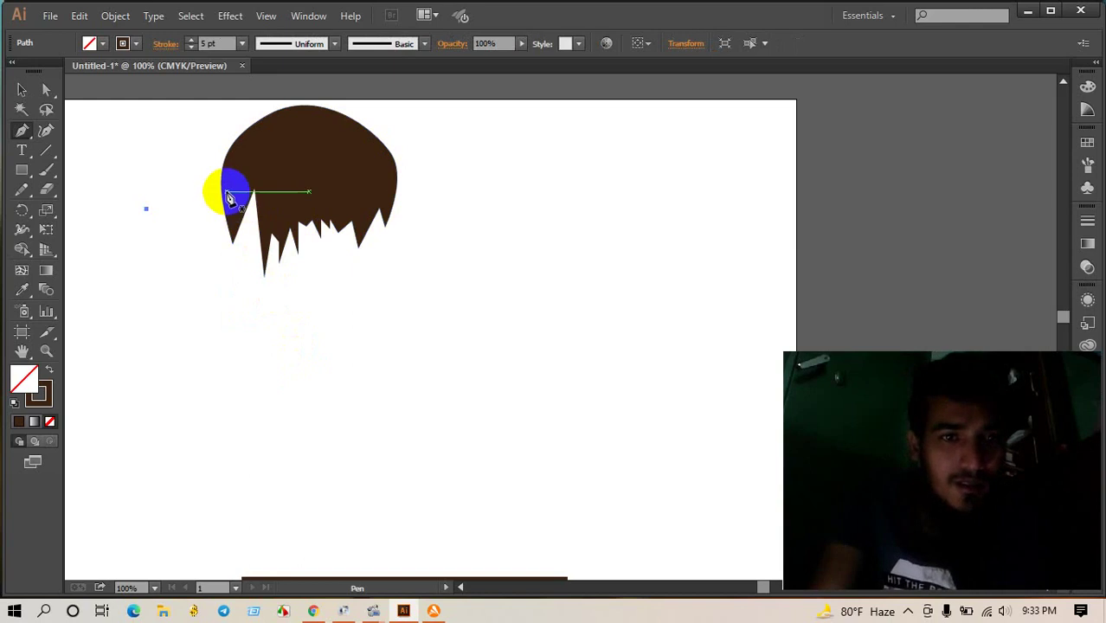
Step: Draw a closed U-shaped face outline from the hair's edges around a rounded chin
left_click(224, 184)
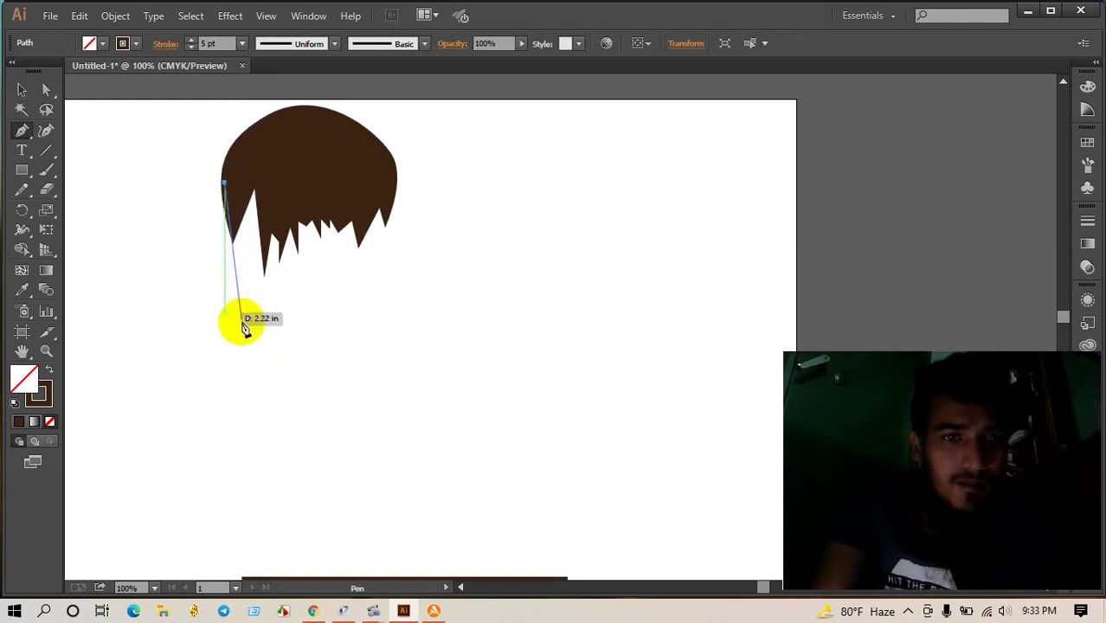
left_click_drag(281, 336, 337, 374)
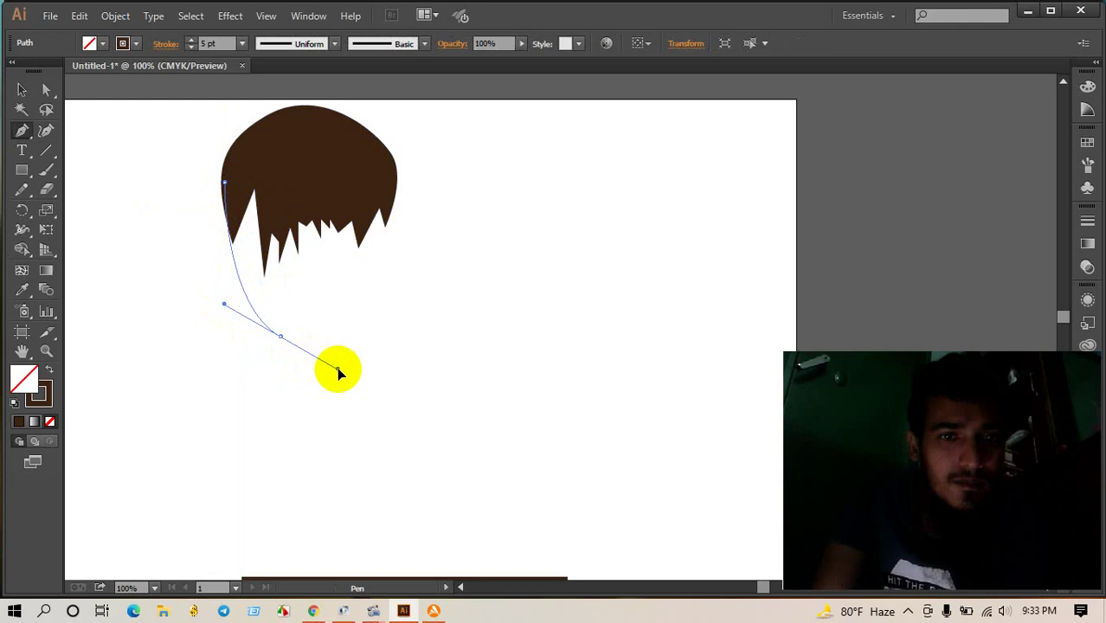
left_click_drag(337, 374, 346, 365)
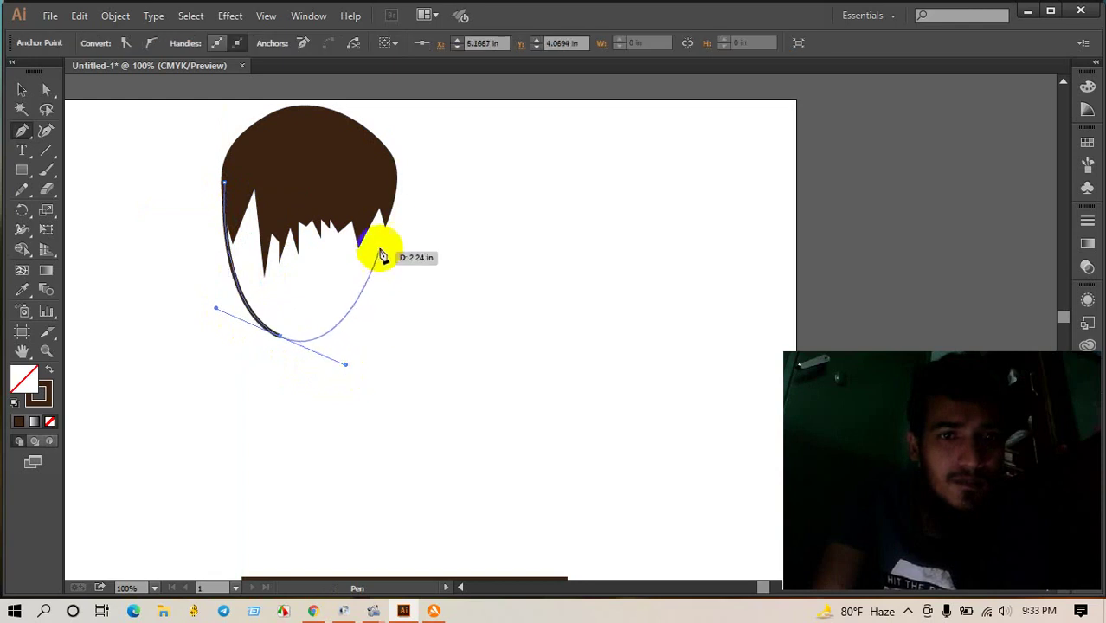
mouse_move(395, 195)
left_mouse_down()
mouse_move(391, 153)
mouse_move(418, 107)
left_mouse_up()
left_click_drag(266, 162, 232, 180)
left_click(223, 182)
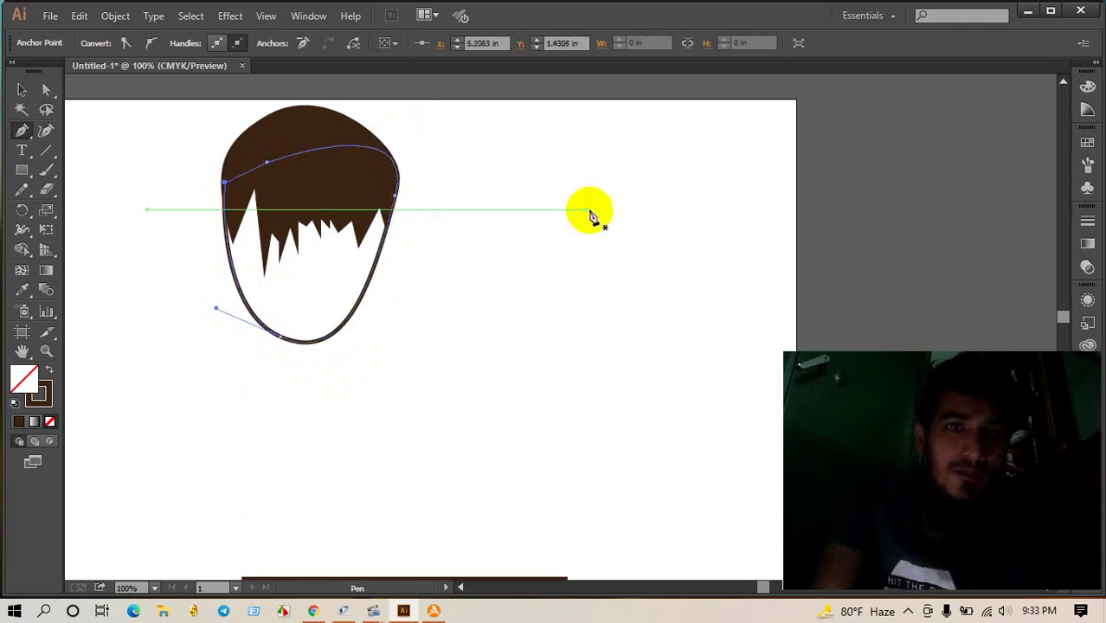
left_click(227, 143)
left_click(17, 91)
left_click(304, 180)
left_click(543, 210)
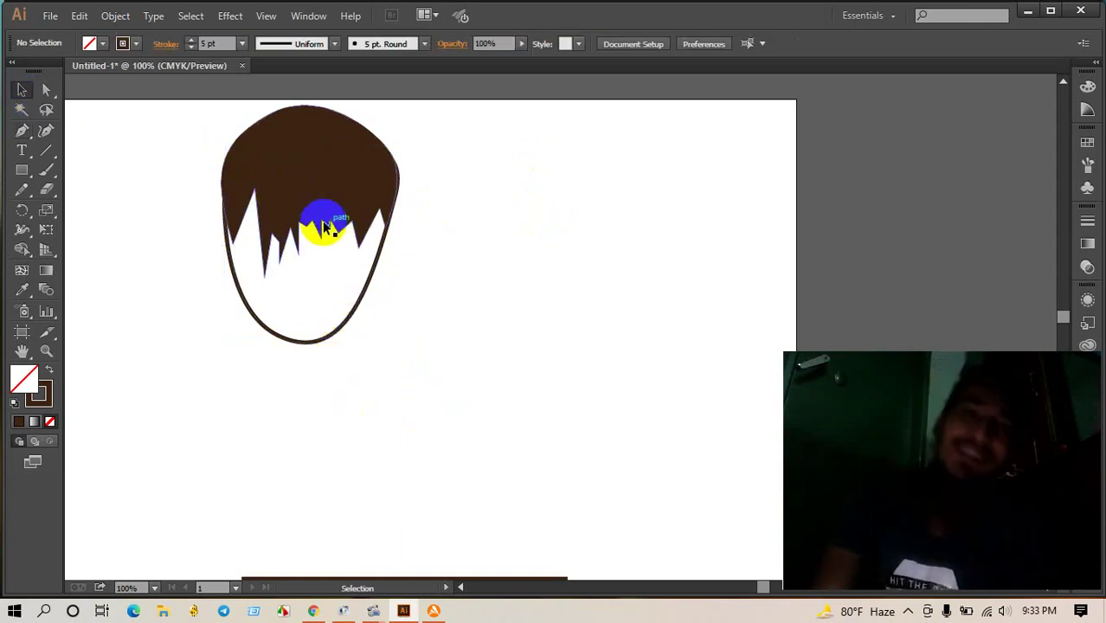
Step: Zoom the canvas to 200% on the spiky-haired brown face outline
scroll(331, 252, "up", 1)
scroll(332, 252, "up", 2)
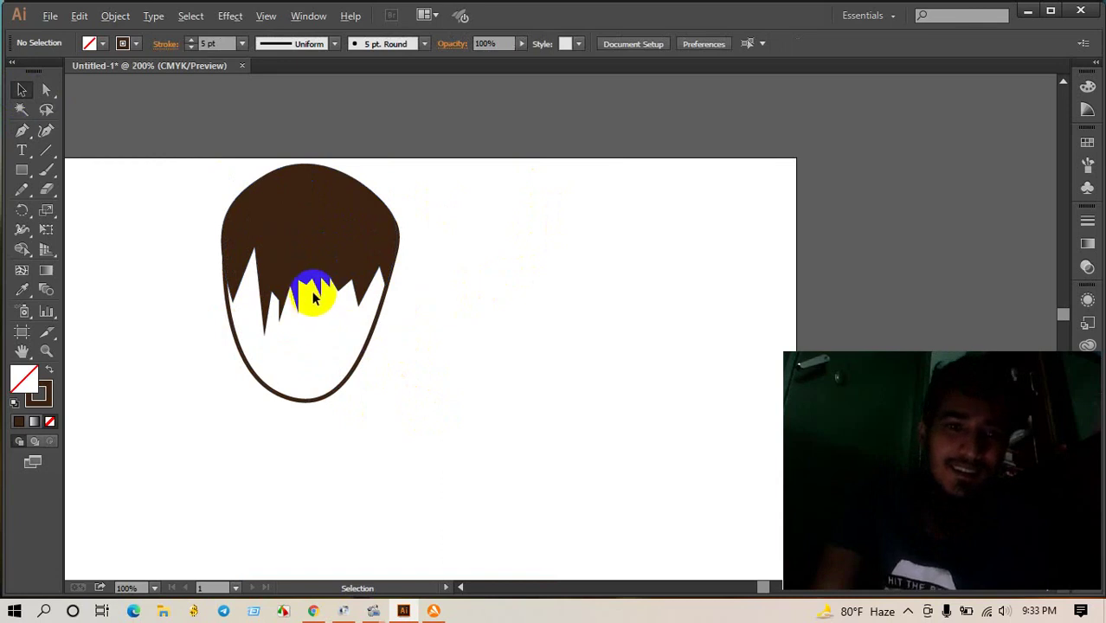
scroll(305, 307, "up", 2)
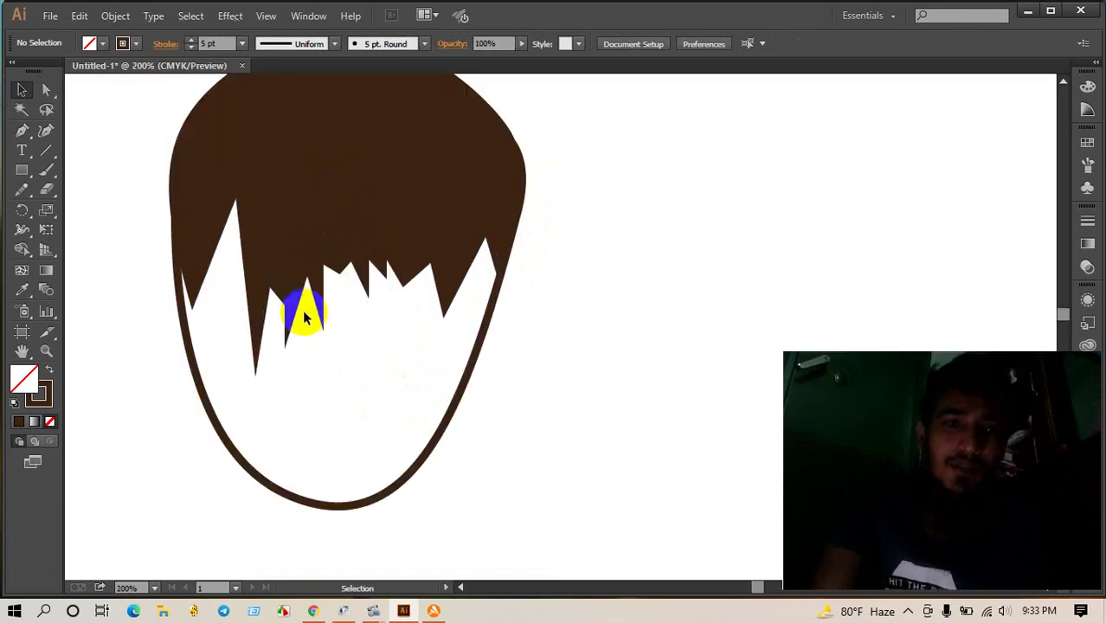
scroll(332, 329, "down", 1)
scroll(341, 316, "up", 3)
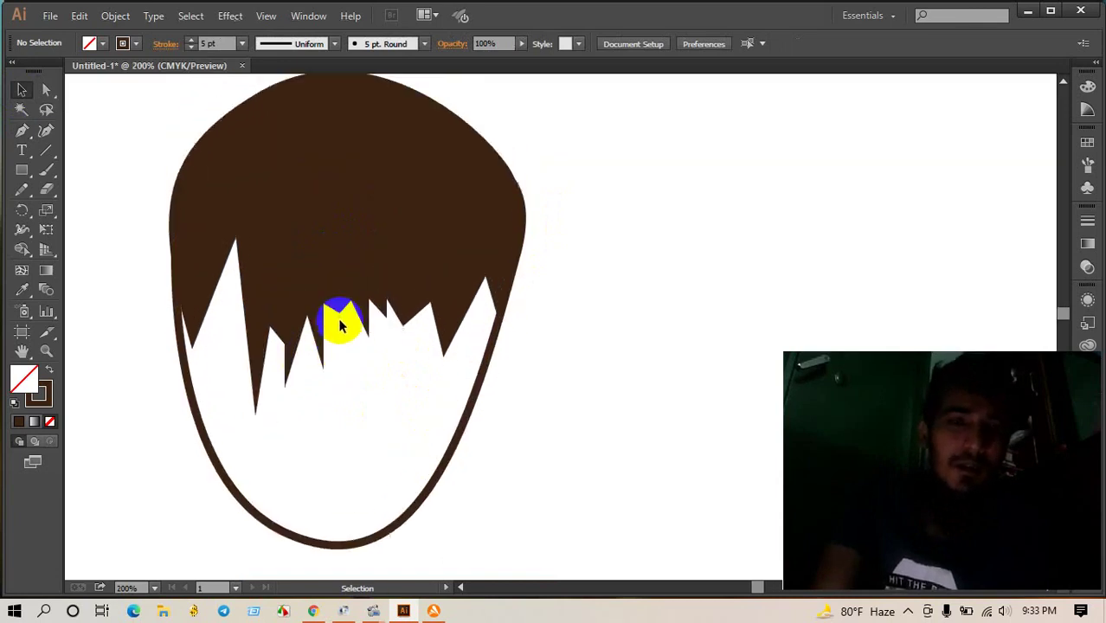
scroll(135, 270, "down", 1)
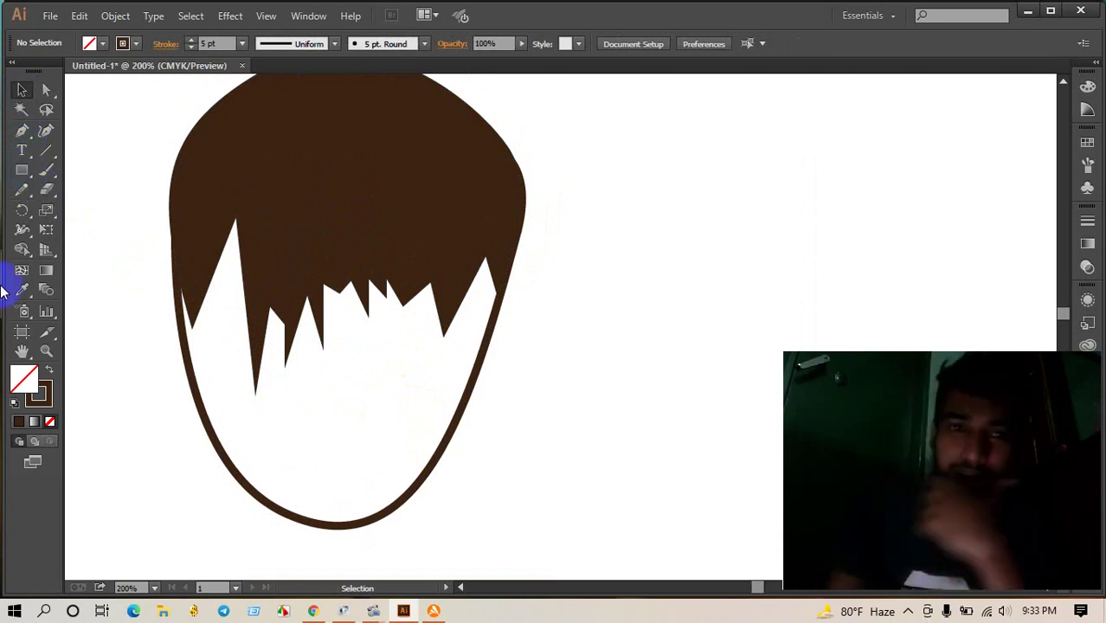
Step: Draw a closed almond-shaped eye path with the Pen tool on the face's left side
left_click(21, 131)
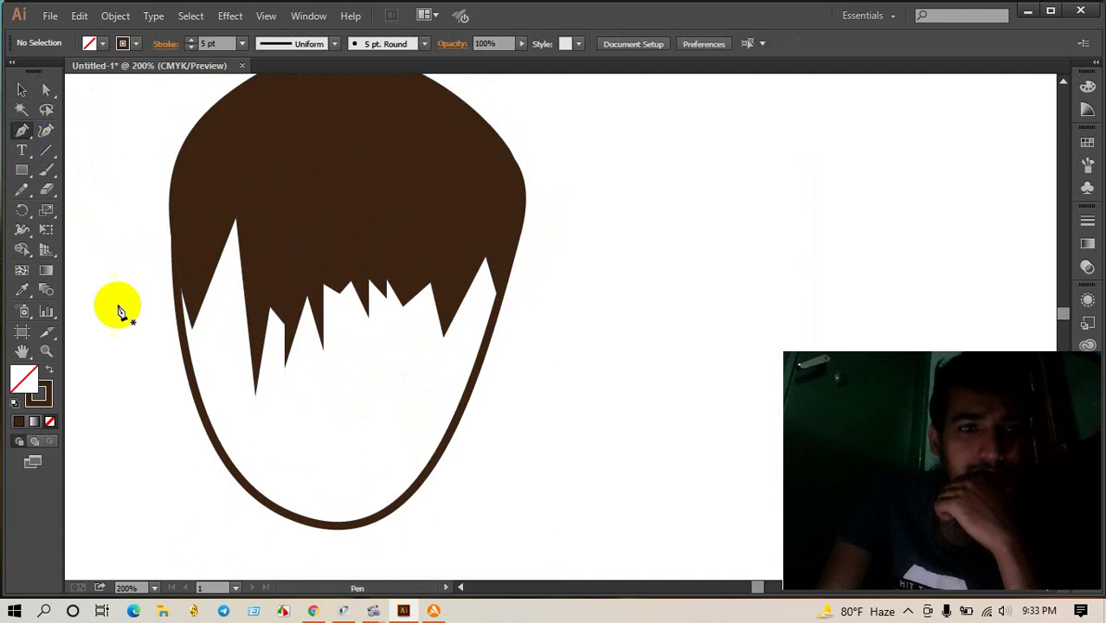
left_click(213, 328)
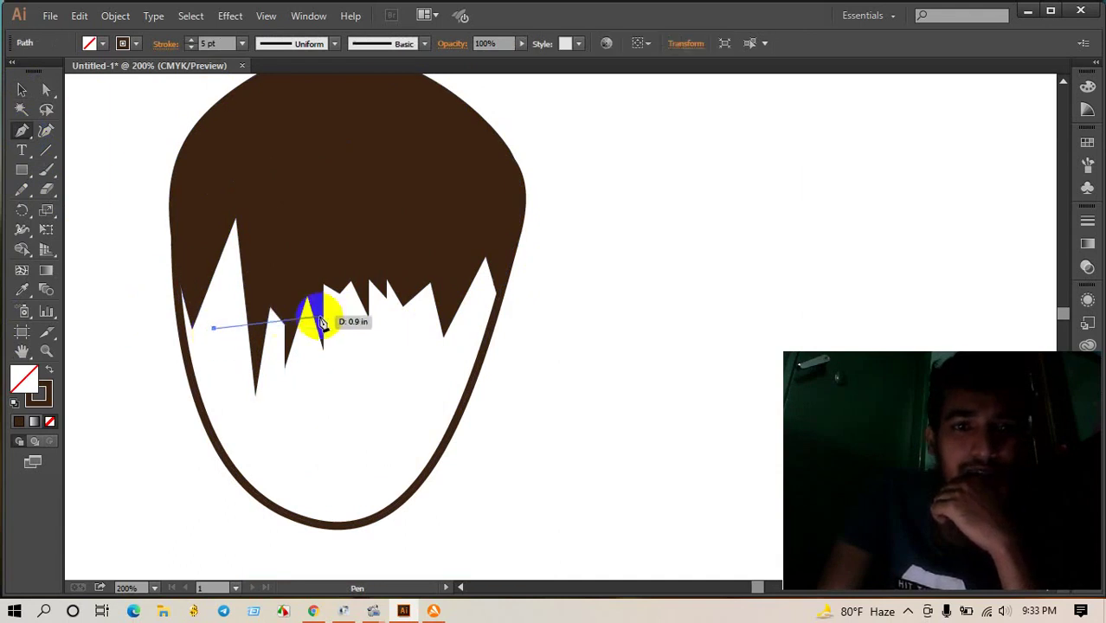
mouse_move(330, 328)
left_mouse_down()
mouse_move(373, 378)
mouse_move(339, 343)
left_mouse_up()
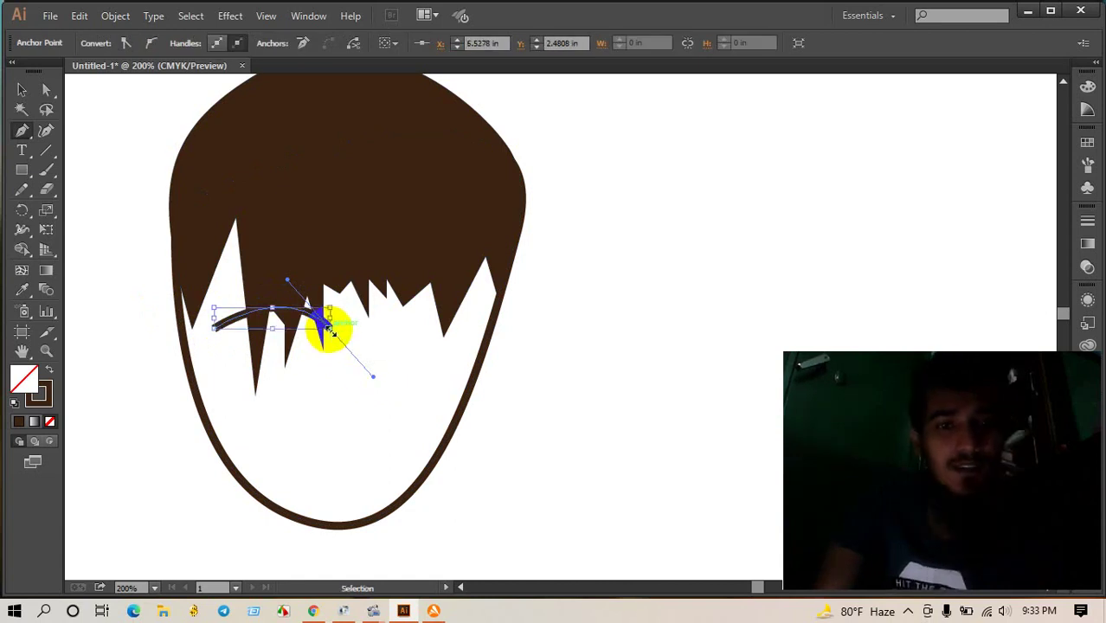
left_click_drag(332, 327, 256, 352)
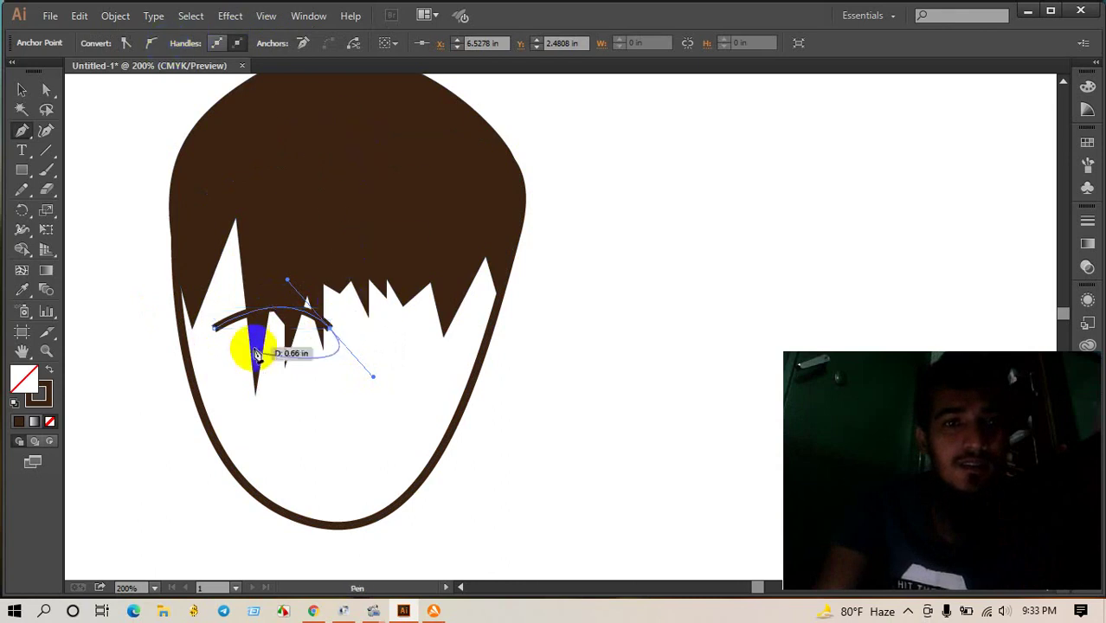
left_click(211, 330)
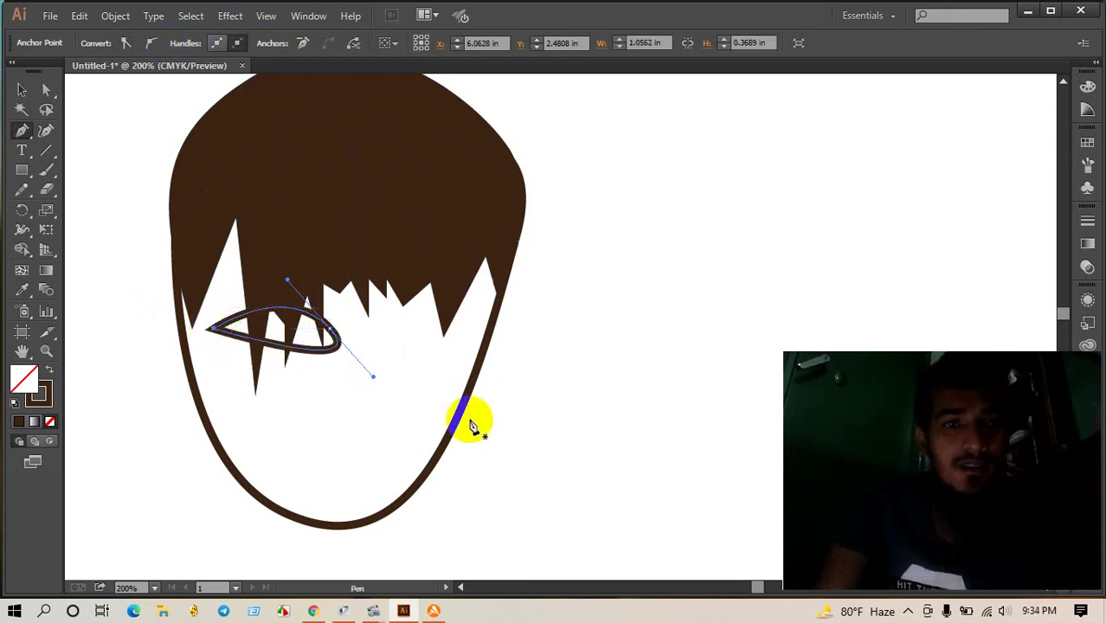
Step: Swap fill and stroke so the eye is solid brown with no outline
left_click(49, 369)
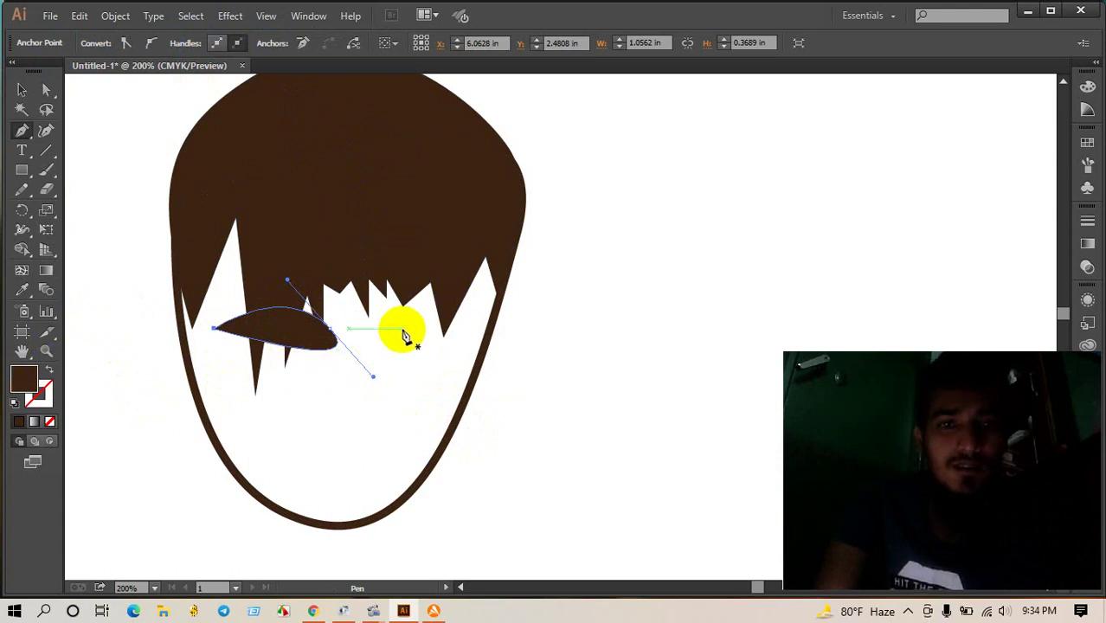
left_click(302, 332)
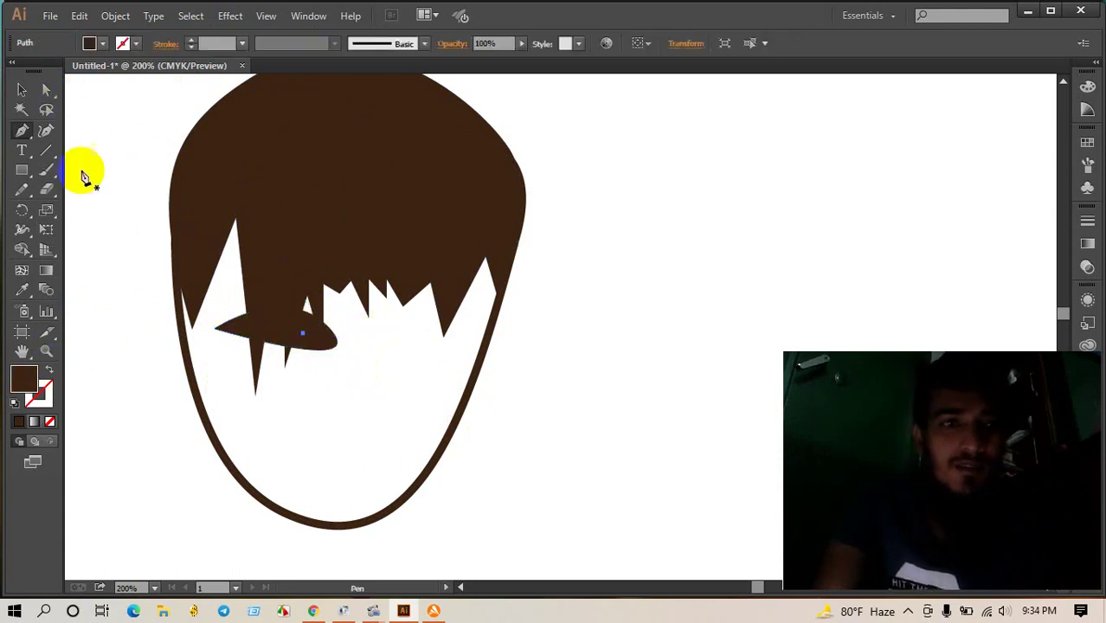
left_click(270, 342)
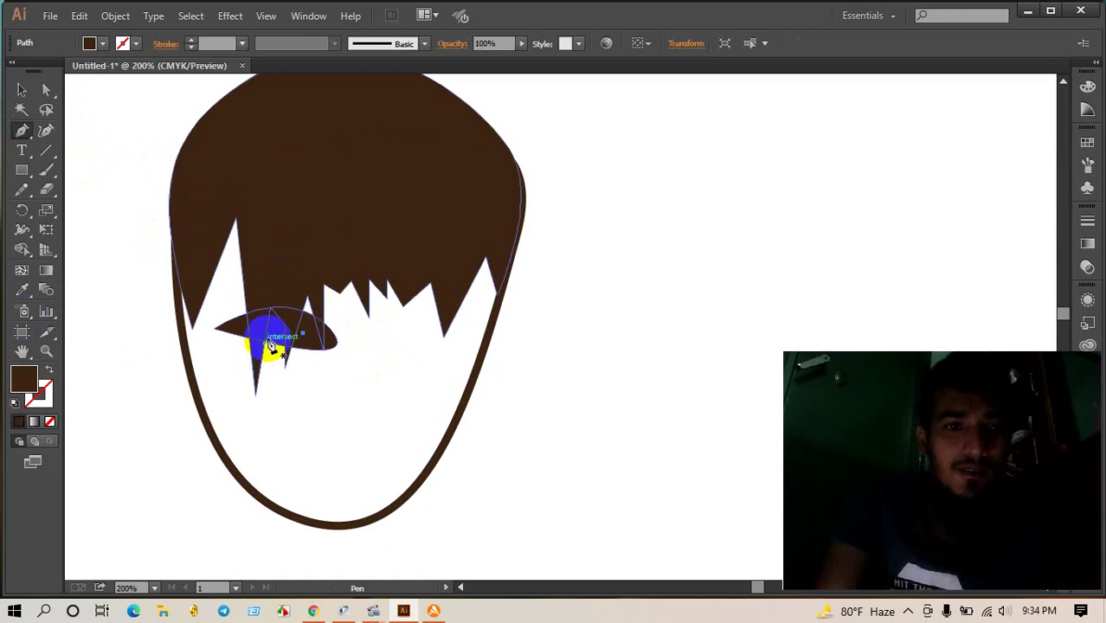
Step: Draw a small circle, eyedrop white onto it, and move it into the brown eye
left_click(22, 170)
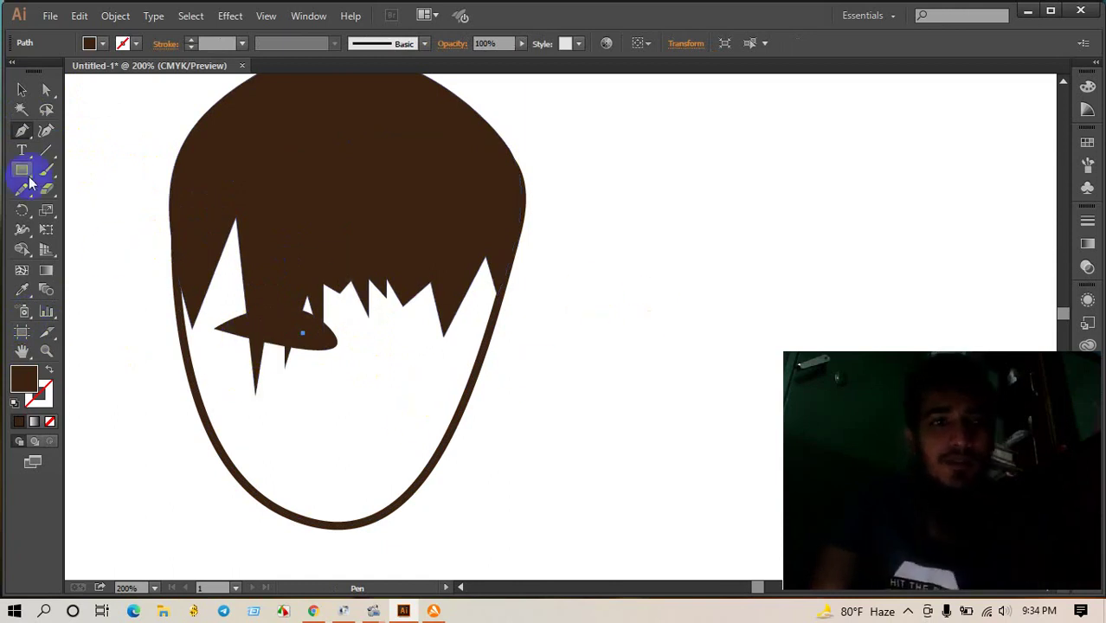
left_click(93, 210)
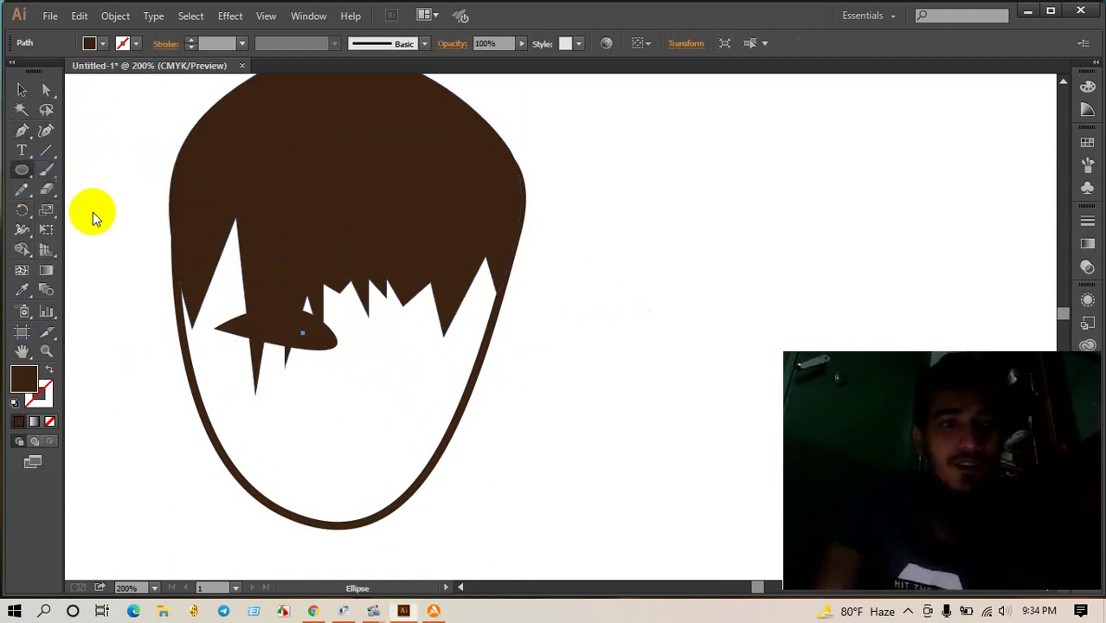
left_click_drag(655, 283, 684, 308)
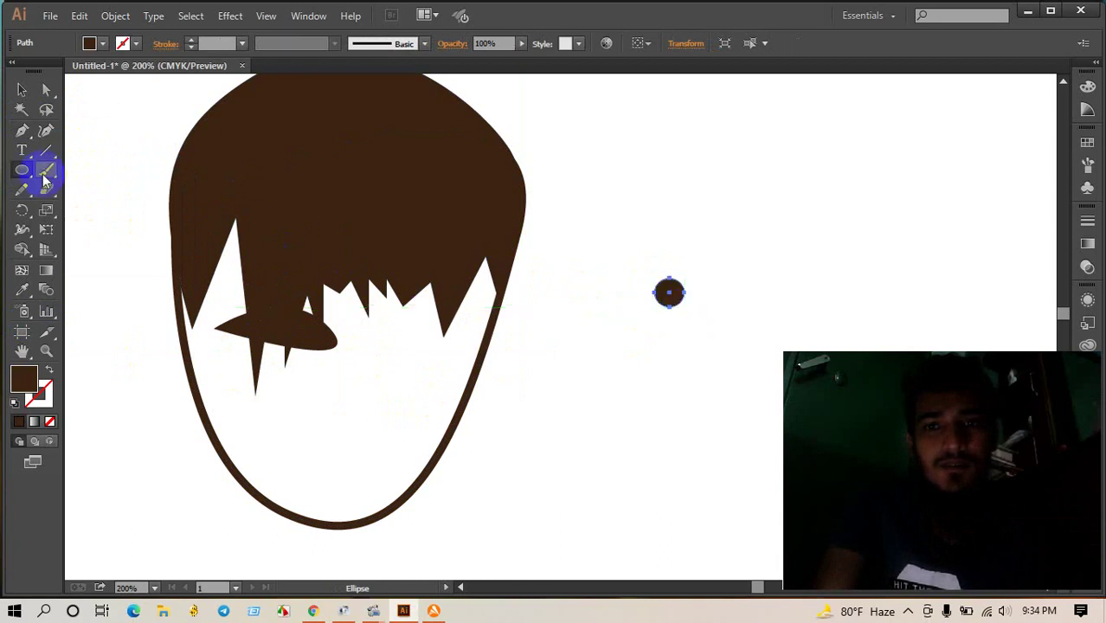
left_click(21, 93)
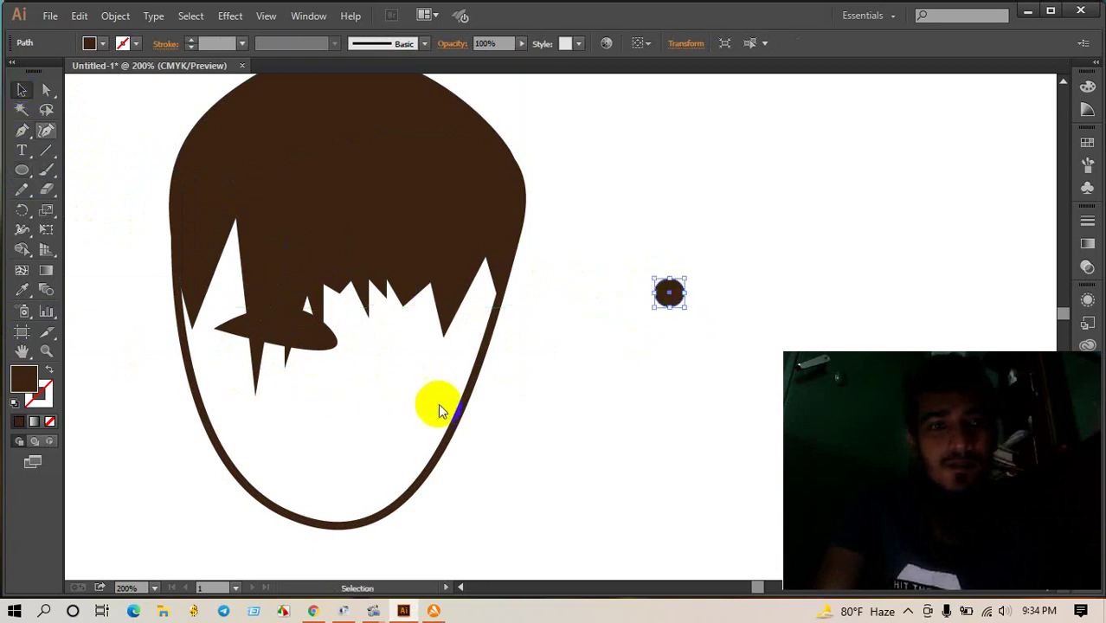
key("i")
left_click(669, 299)
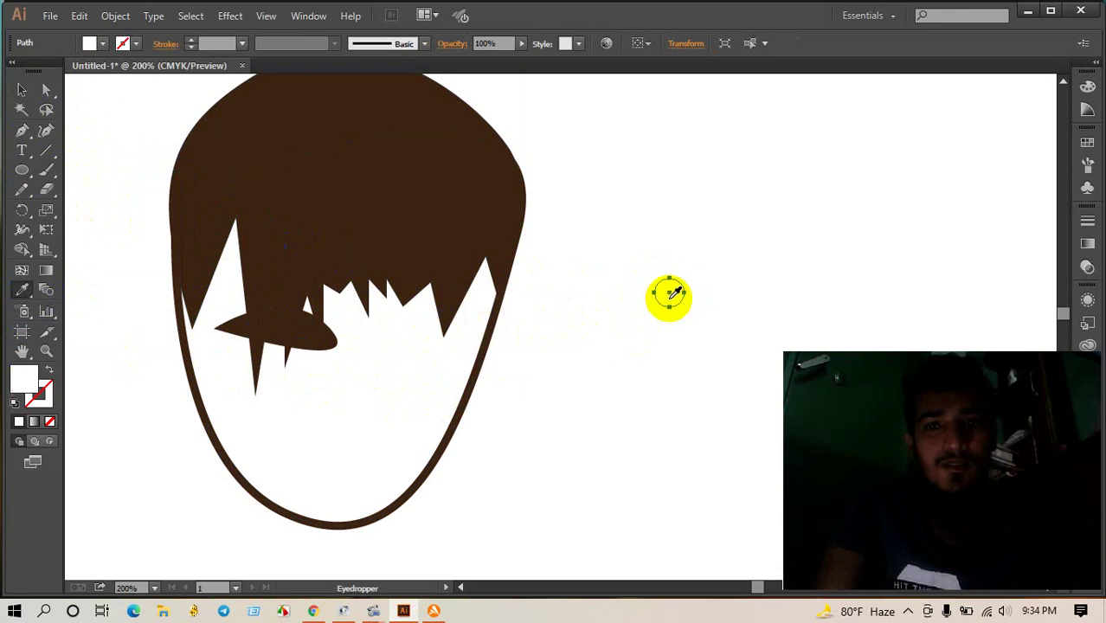
left_click(17, 91)
left_click(672, 300)
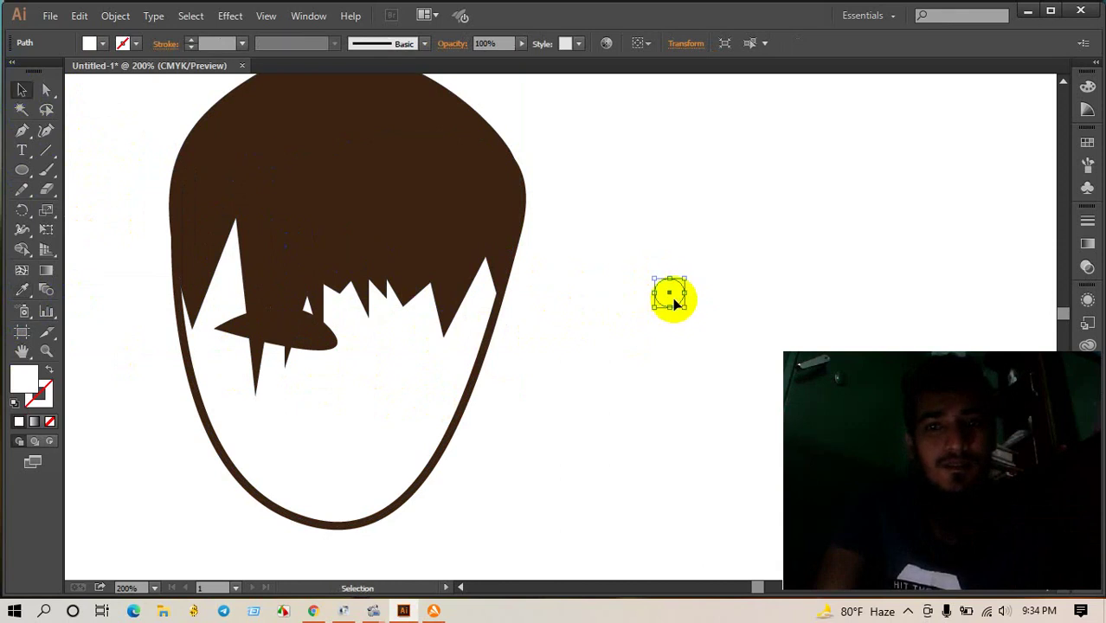
mouse_move(674, 301)
left_mouse_down()
mouse_move(277, 337)
mouse_move(288, 336)
left_mouse_up()
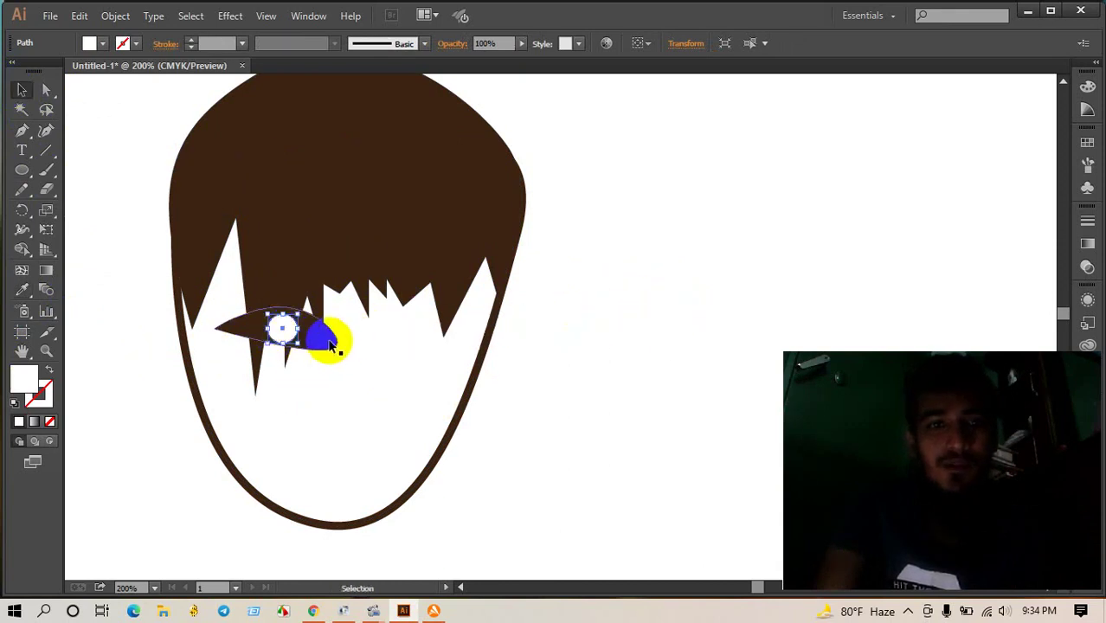
Step: Rotate the brown eye to slant upward and reposition it around the white dot
left_click(332, 345)
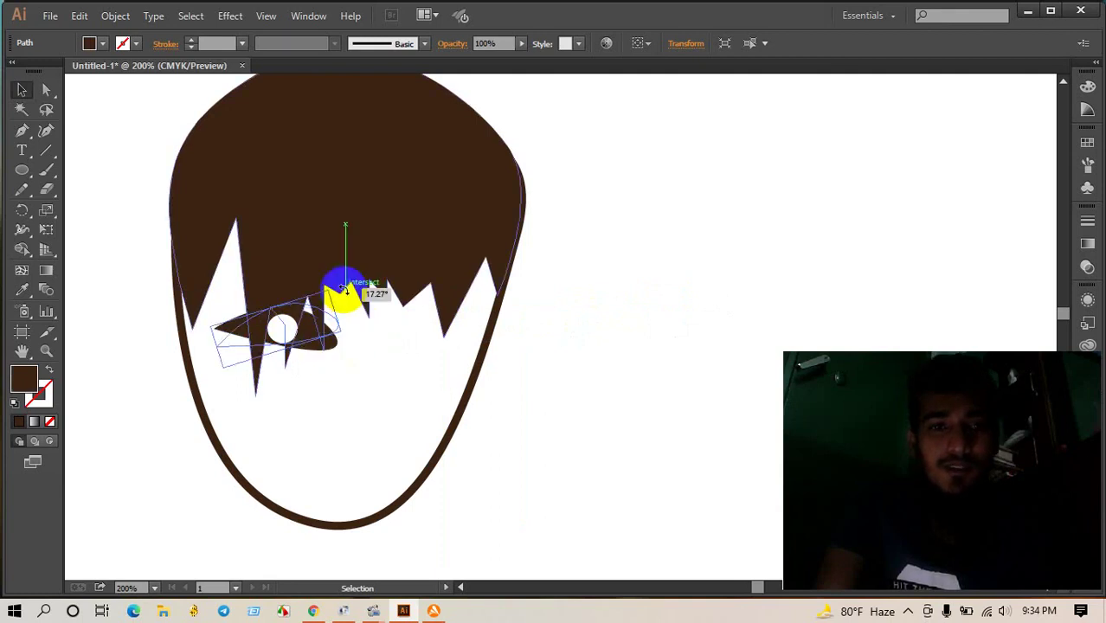
left_click_drag(345, 308, 346, 292)
left_click(336, 351)
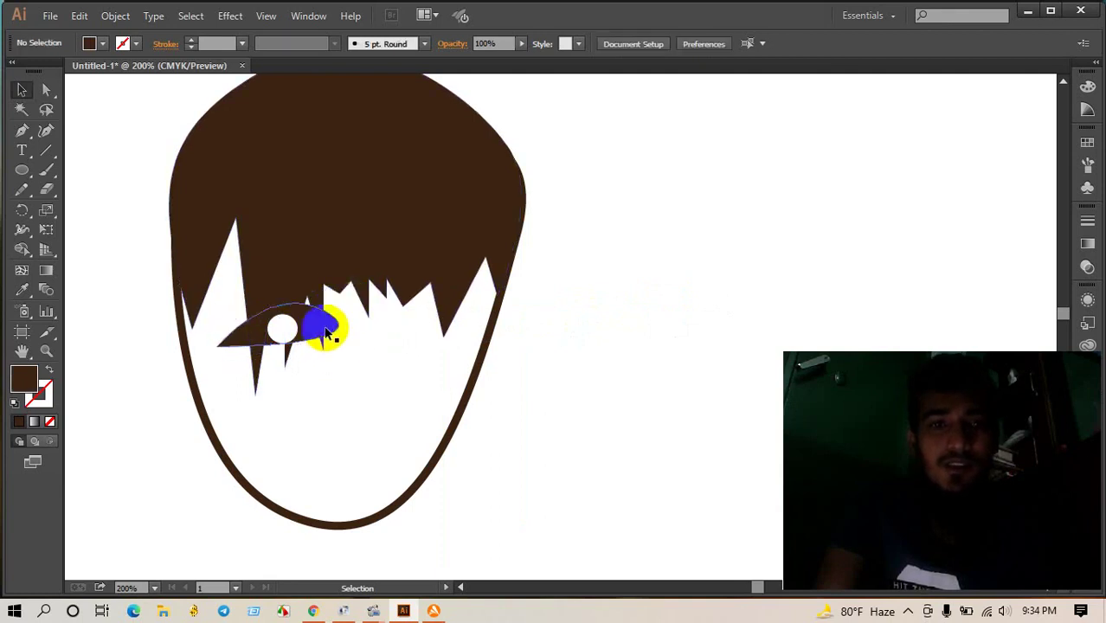
left_click_drag(326, 345, 311, 336)
left_click(365, 346)
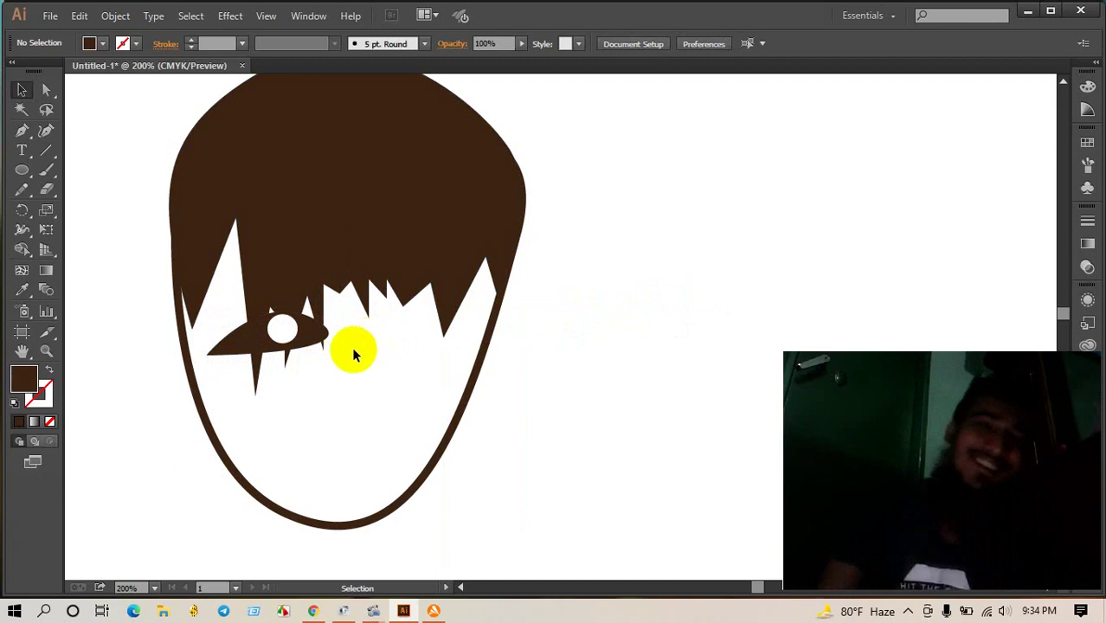
left_click(217, 346)
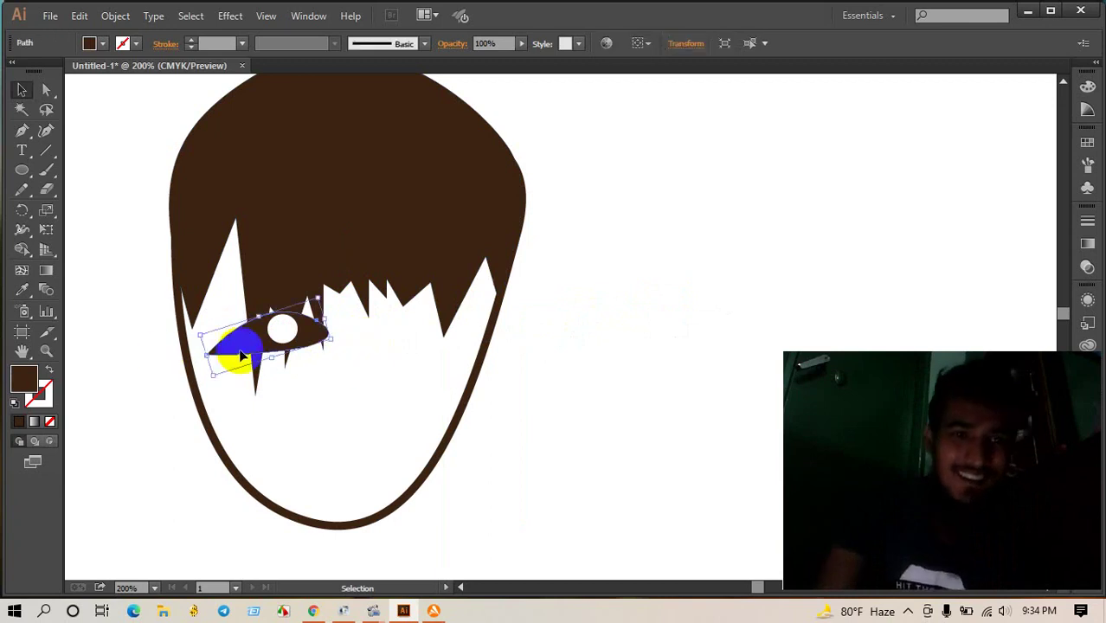
mouse_move(258, 302)
left_mouse_down()
mouse_move(279, 331)
mouse_move(320, 342)
left_mouse_up()
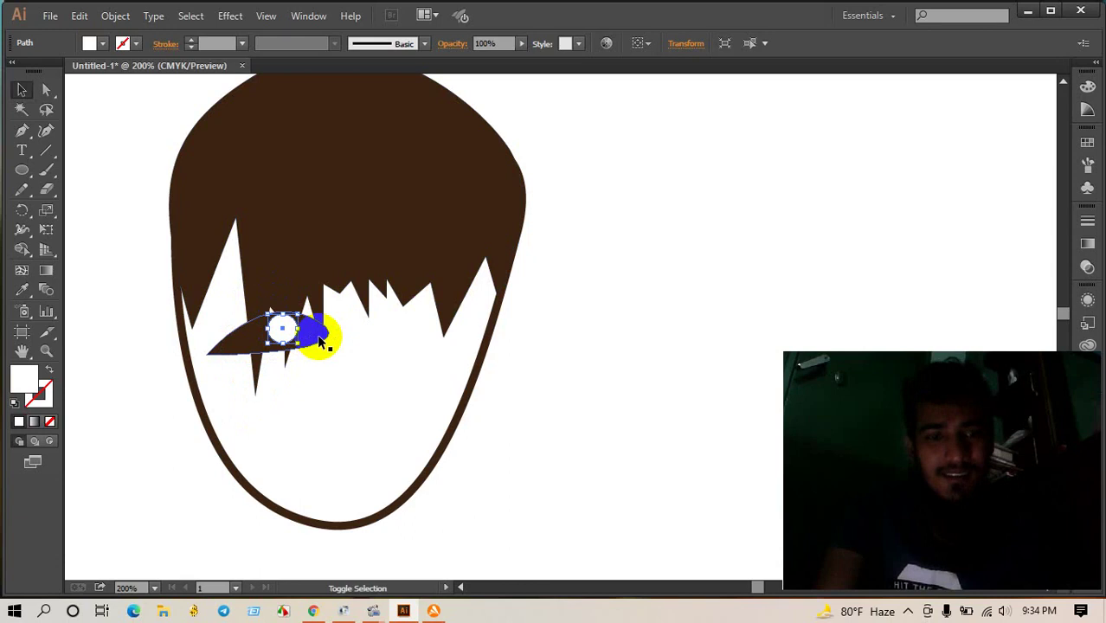
Step: Alt-drag a copy of the eye and its white highlight to the face's right side
left_click(319, 342, "shift")
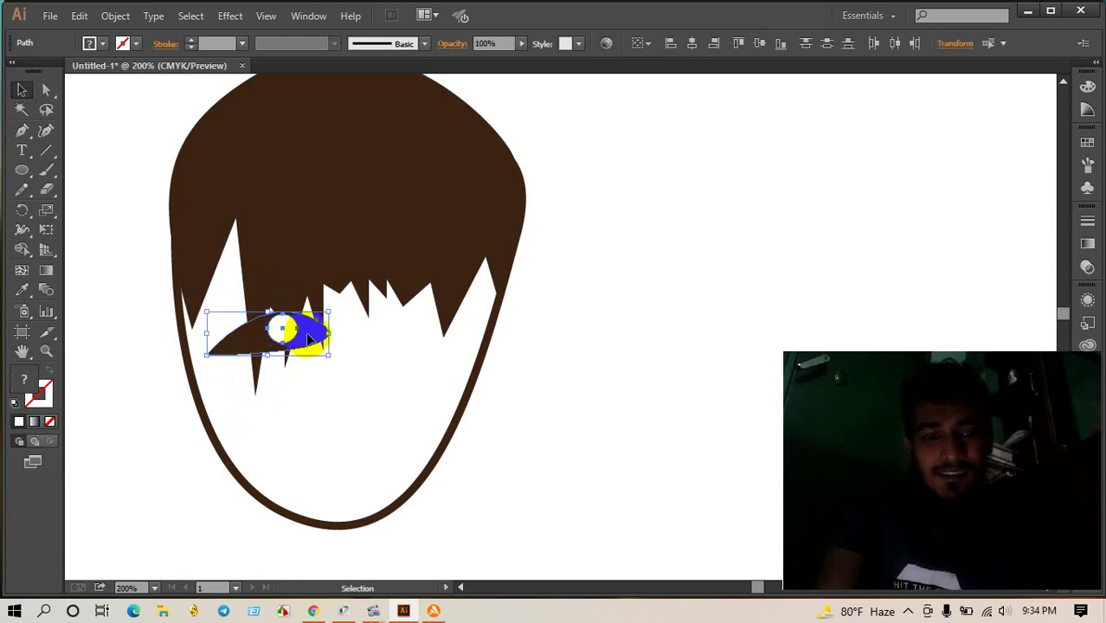
key("a")
left_click_drag(309, 339, 435, 352)
Step: Reflect the copied eye across the vertical axis and move it up and right
right_click(429, 345)
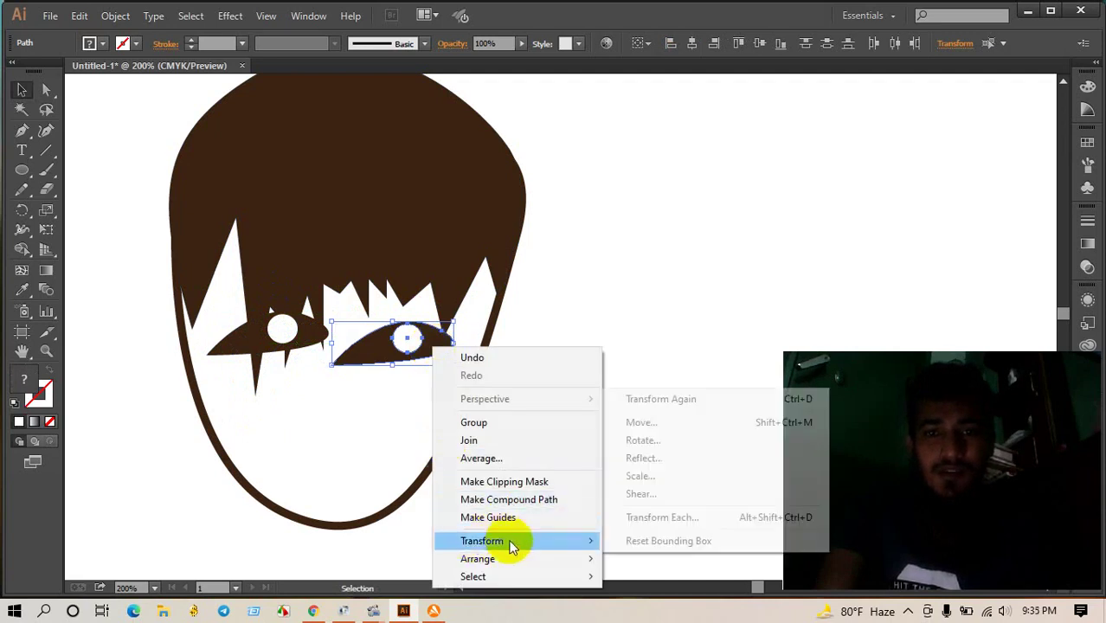
mouse_move(483, 541)
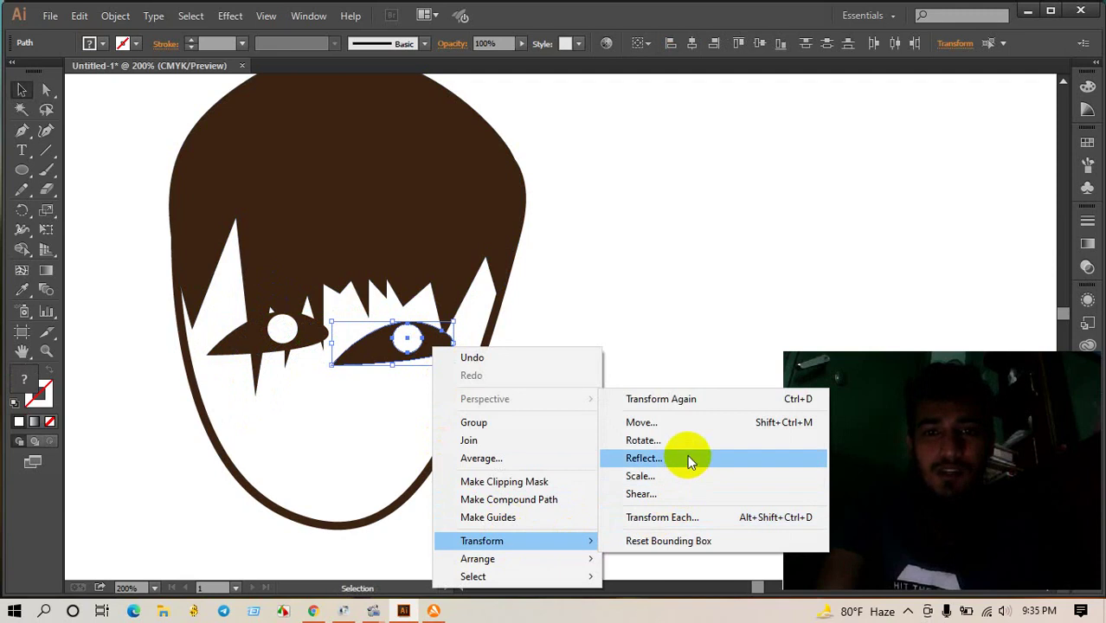
left_click(690, 459)
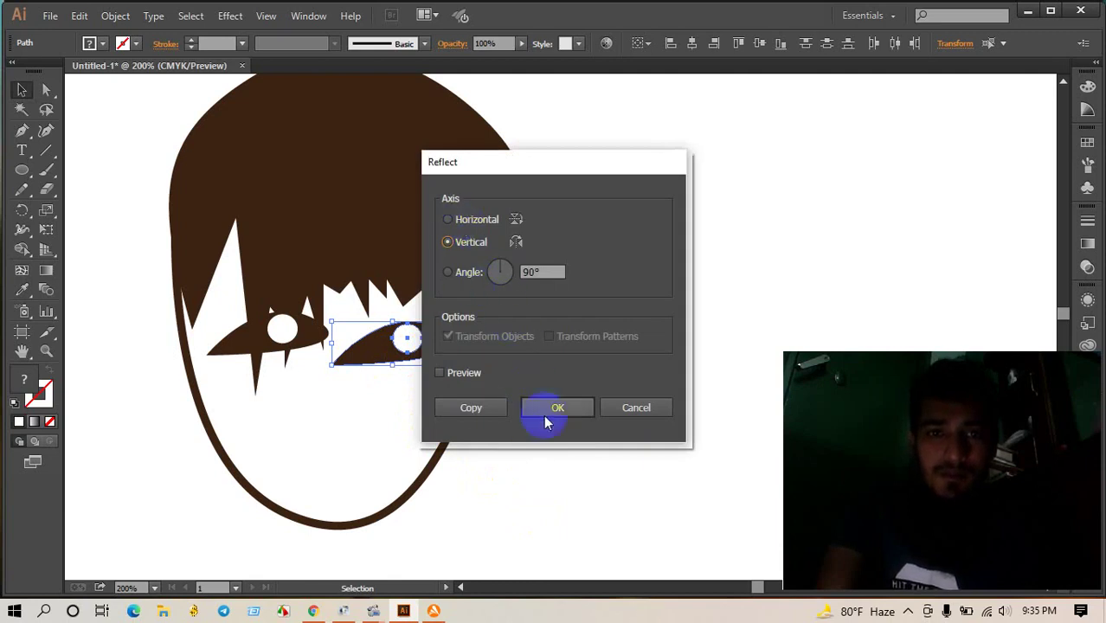
left_click(442, 373)
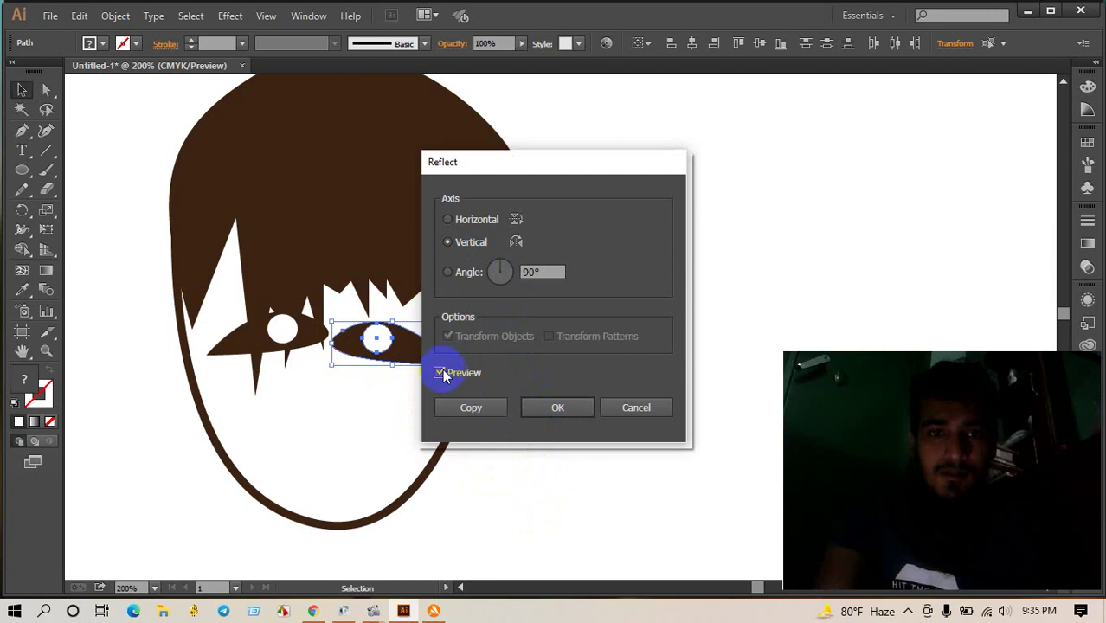
left_click(544, 403)
left_click_drag(390, 342, 455, 317)
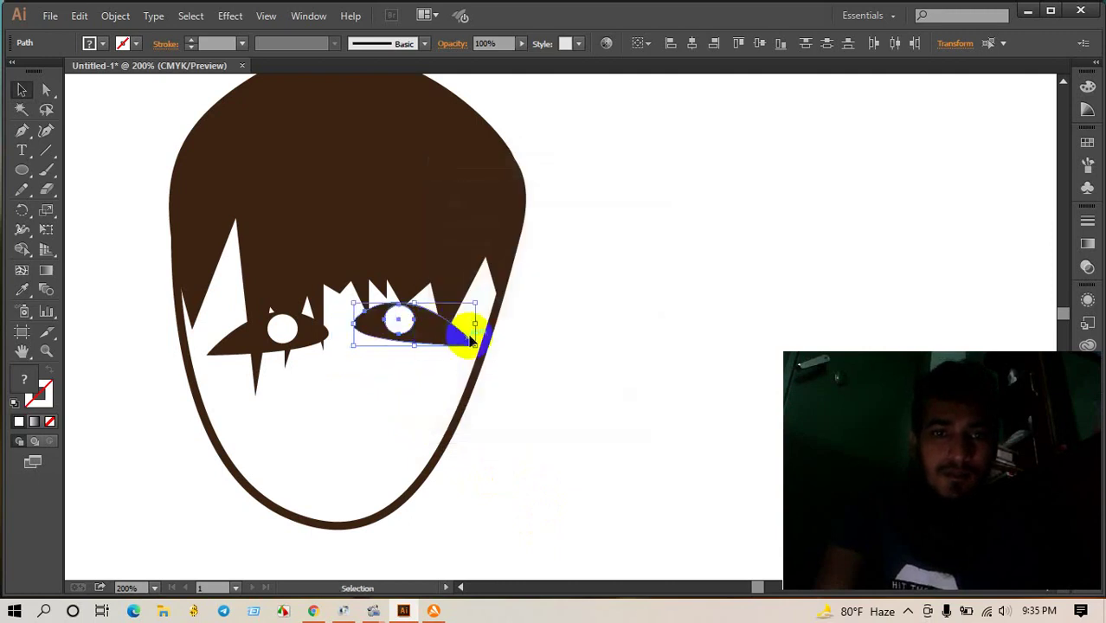
Step: Drag the right eye leftward and up, closer to the left eye
left_click(417, 386)
left_click(442, 342)
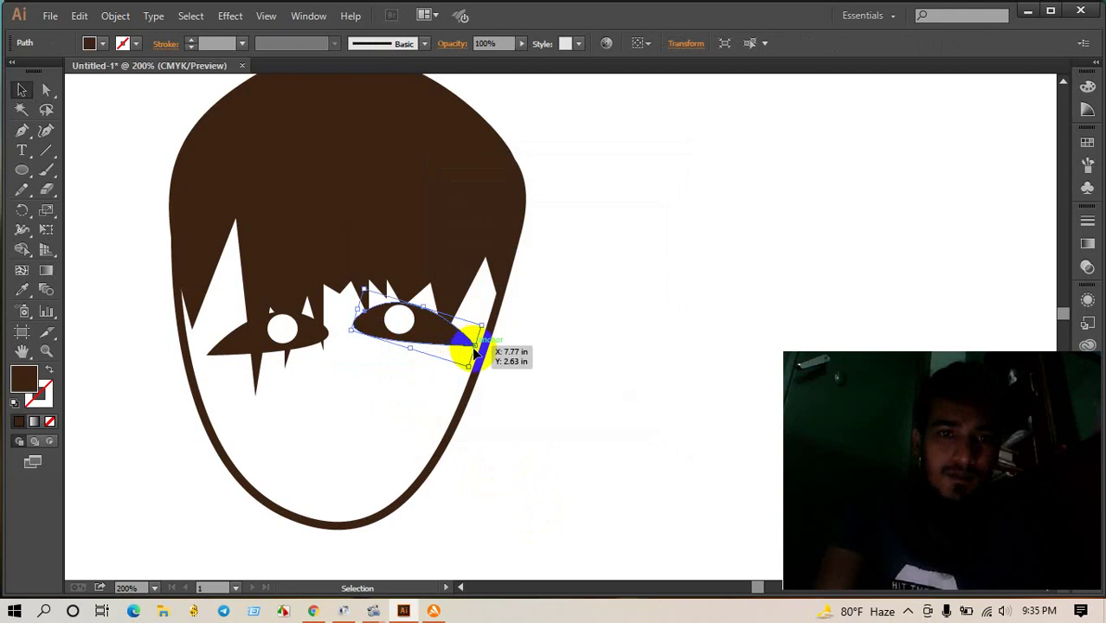
mouse_move(476, 344)
left_mouse_down()
mouse_move(477, 333)
mouse_move(442, 325)
mouse_move(385, 322)
left_mouse_up()
left_click(425, 383)
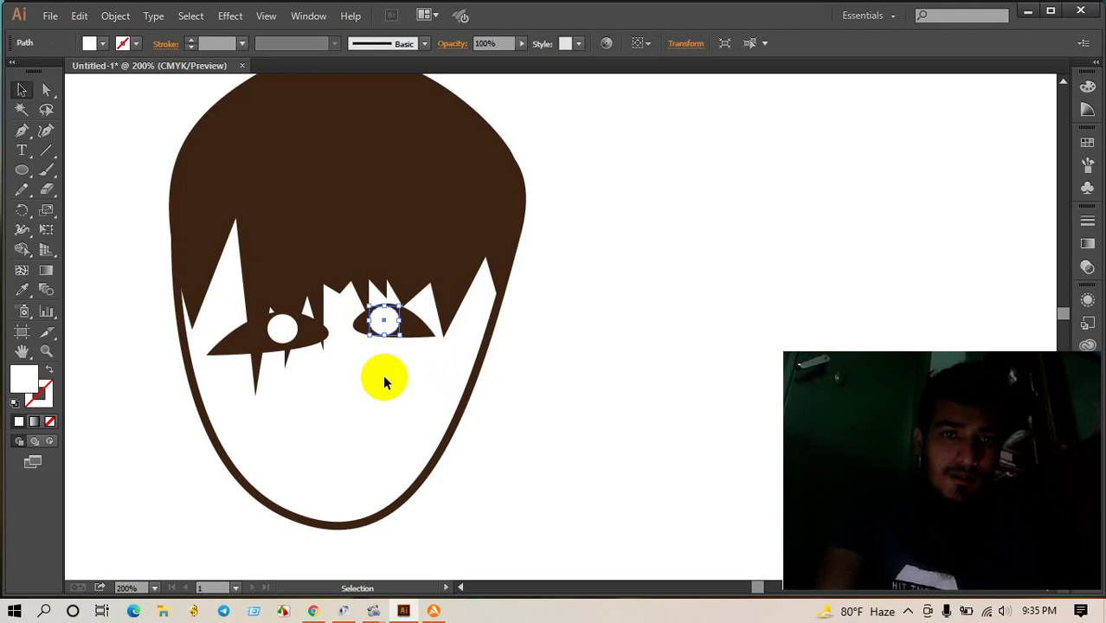
Step: Reshape the left eye by moving an anchor and nudge it slightly left
left_click(227, 352)
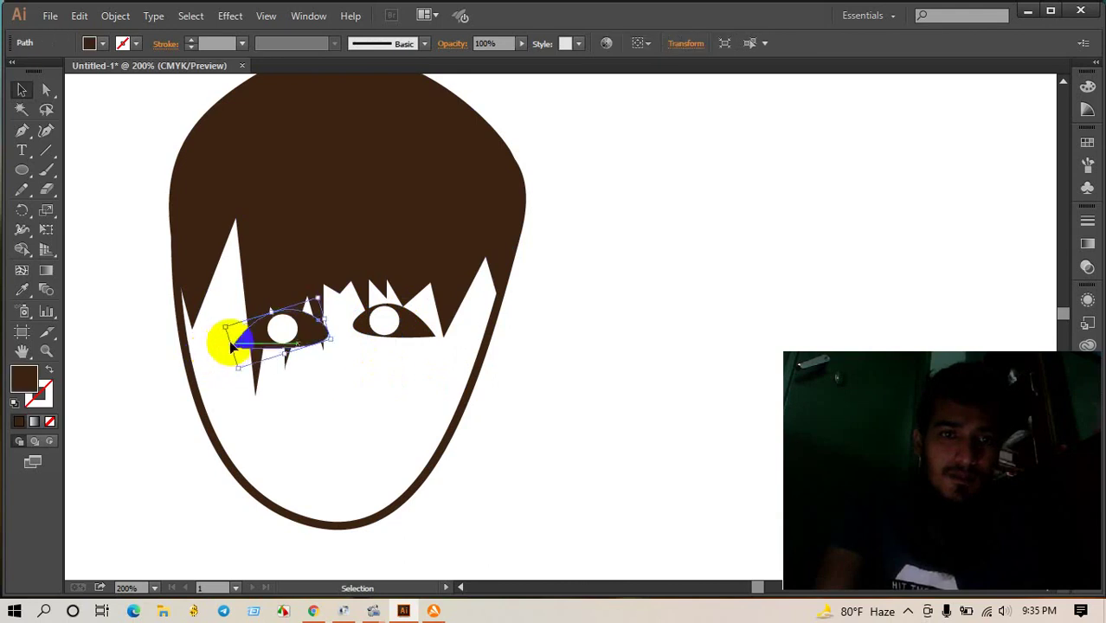
mouse_move(210, 355)
left_mouse_down()
mouse_move(307, 334)
mouse_move(236, 339)
left_mouse_up()
left_click(288, 338)
left_click(245, 336)
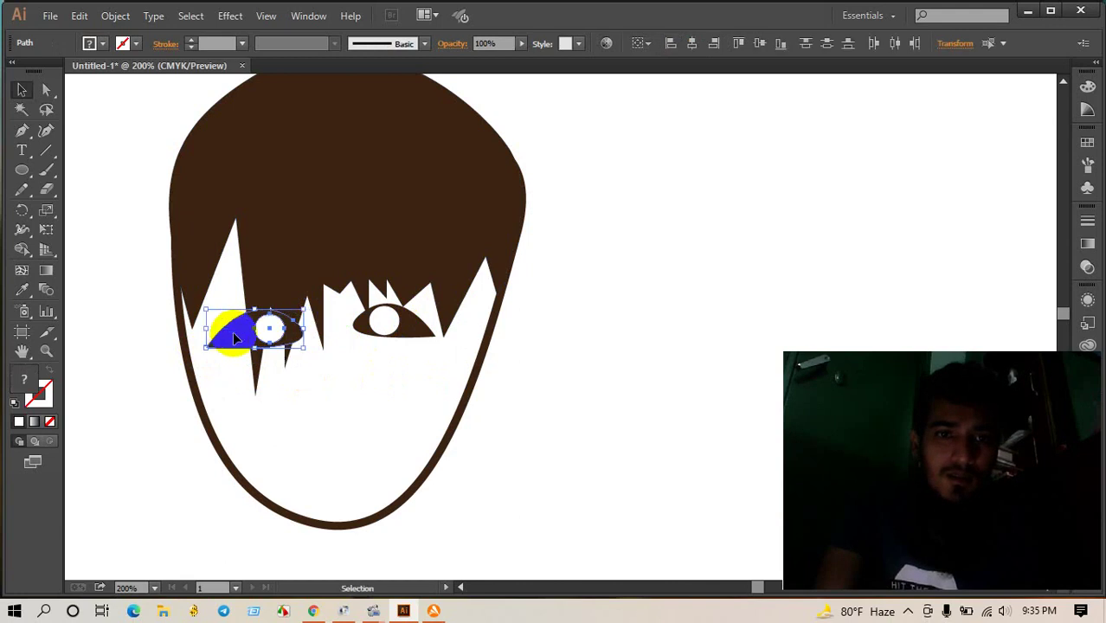
left_click(356, 400)
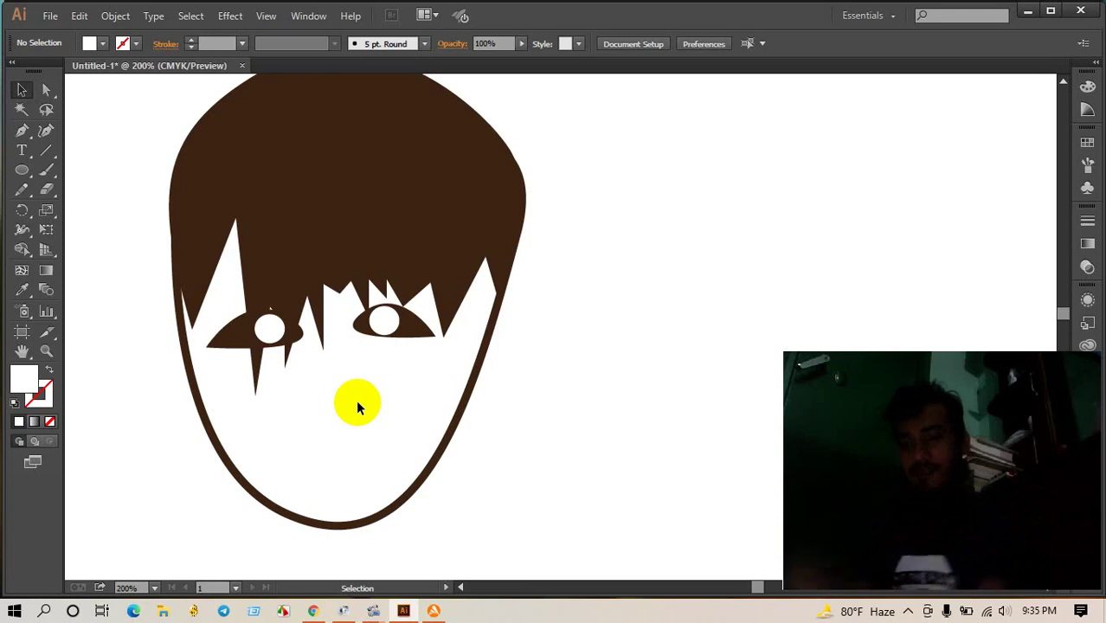
Step: Enlarge and rotate the right eye from its bounding box to balance the left
left_click(403, 348)
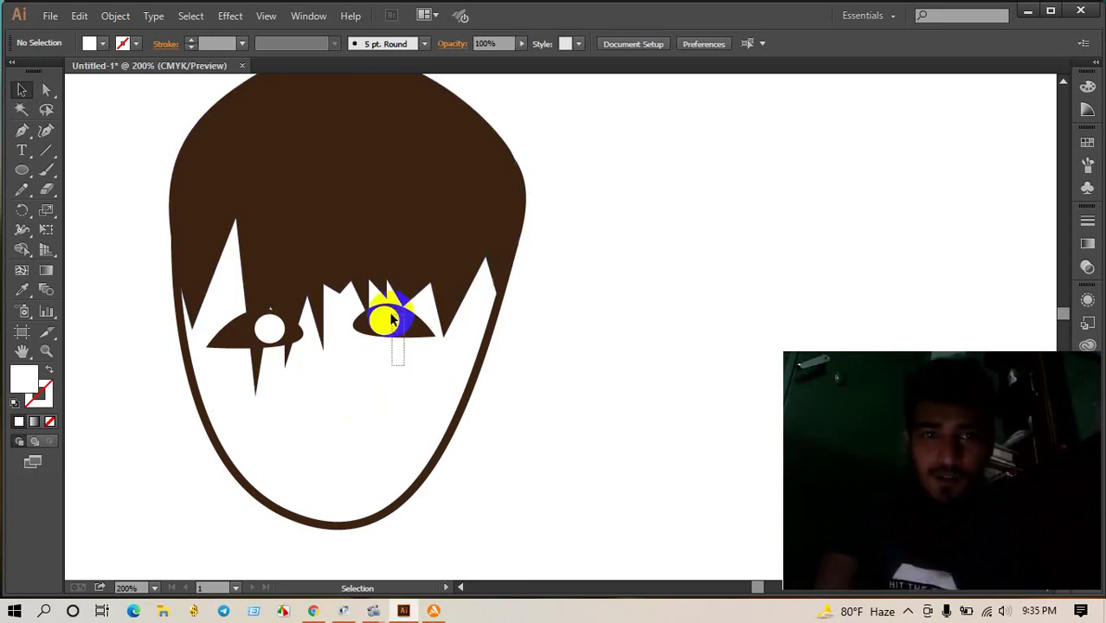
left_click(395, 322)
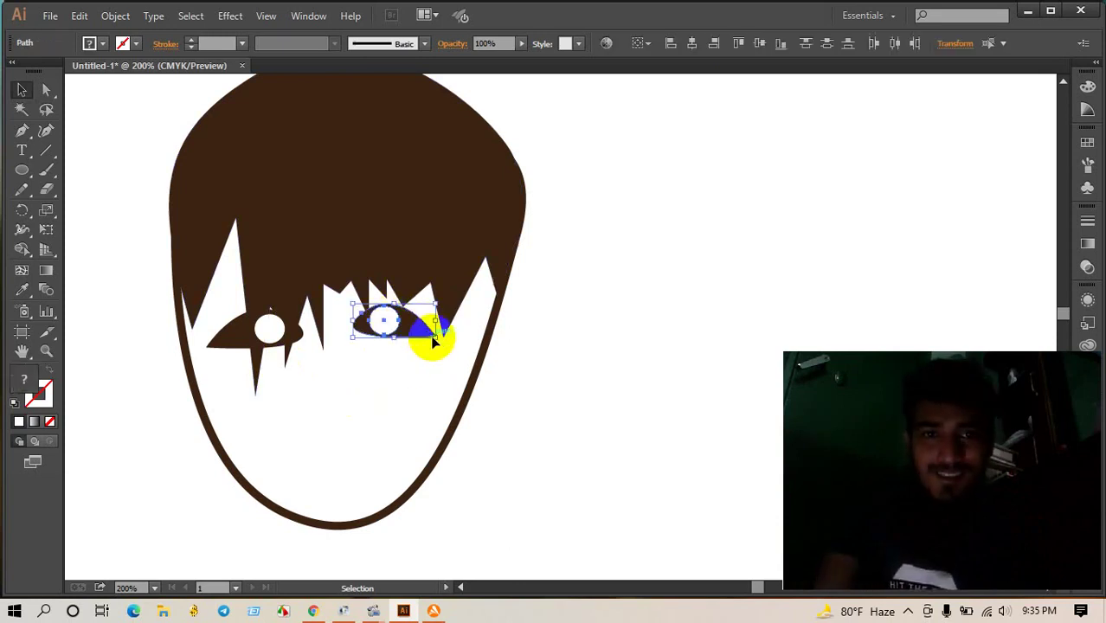
left_click_drag(437, 340, 445, 346)
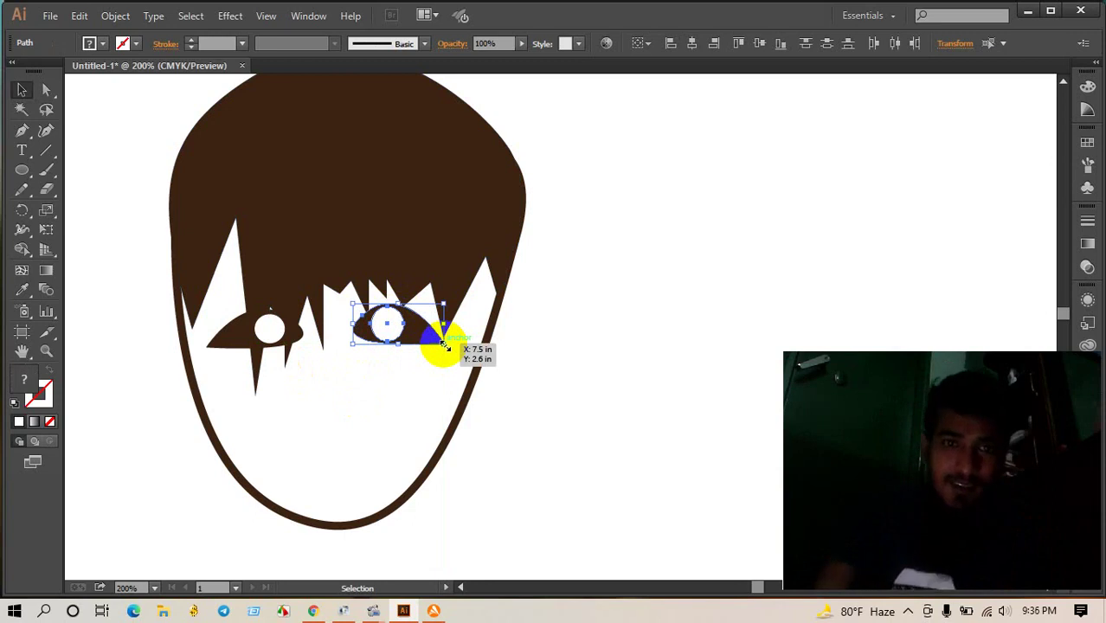
mouse_move(444, 345)
left_mouse_down()
mouse_move(422, 329)
mouse_move(444, 339)
left_mouse_up()
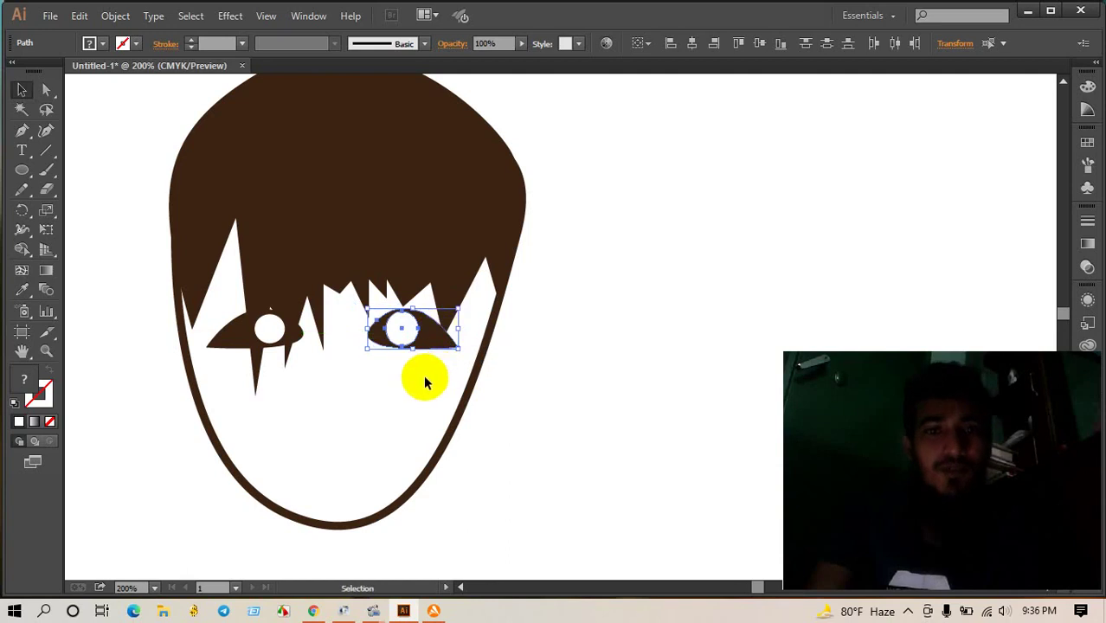
left_click(423, 376)
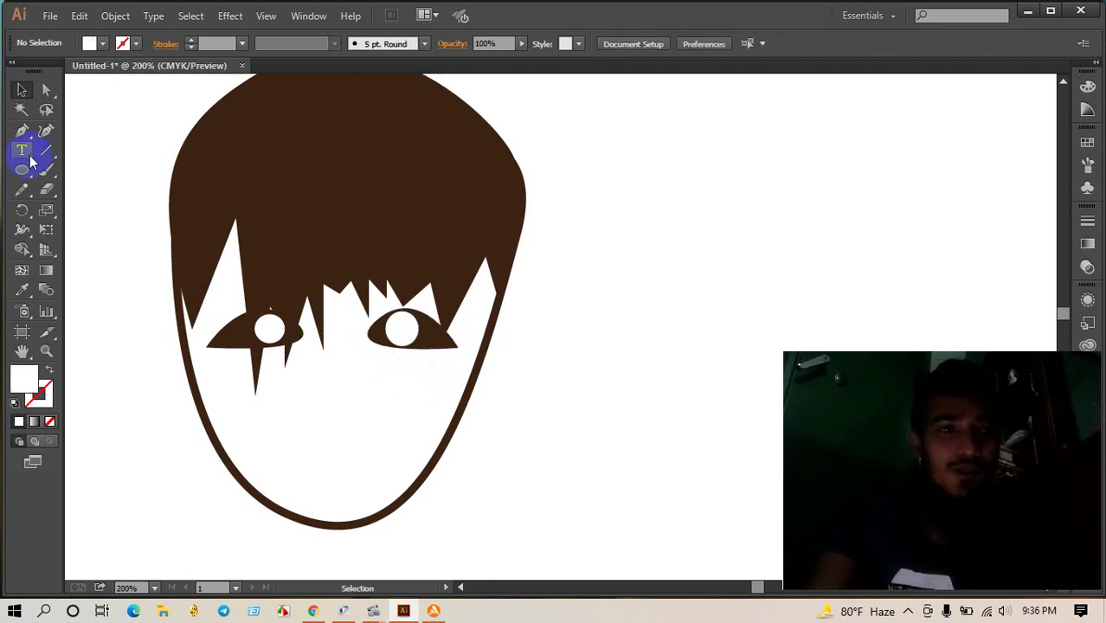
Step: Draw an L-shaped nose path below the eyes and fill it dark red #2D0303
left_click(312, 333)
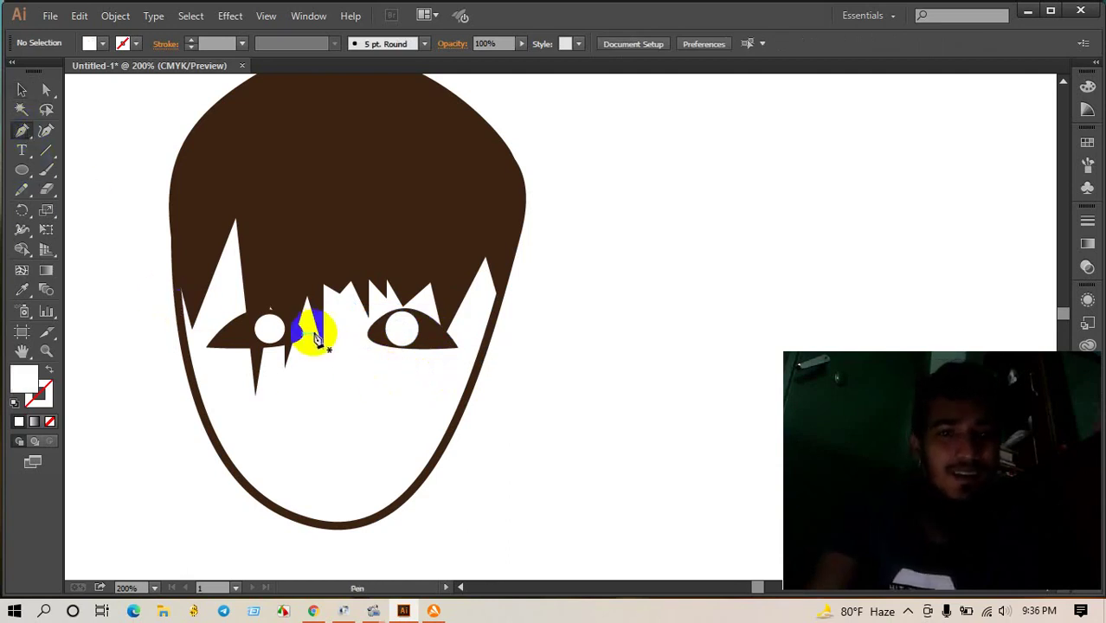
mouse_move(301, 422)
left_mouse_down()
mouse_move(349, 425)
mouse_move(347, 406)
mouse_move(313, 396)
mouse_move(314, 334)
left_mouse_up()
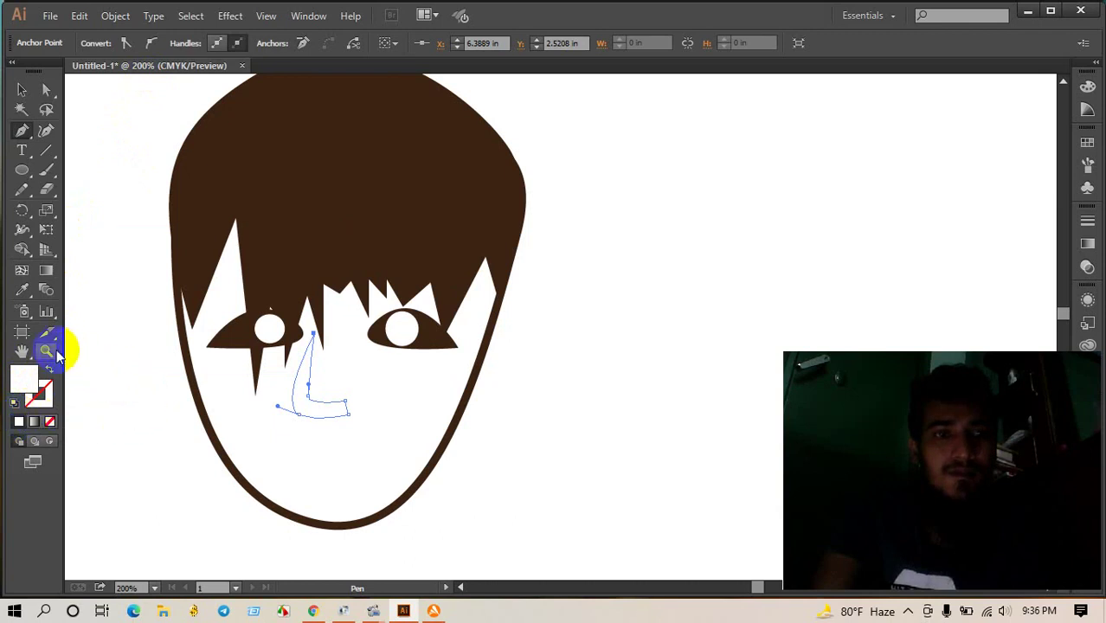
key("comma")
double_click(34, 381)
left_click_drag(548, 301, 535, 367)
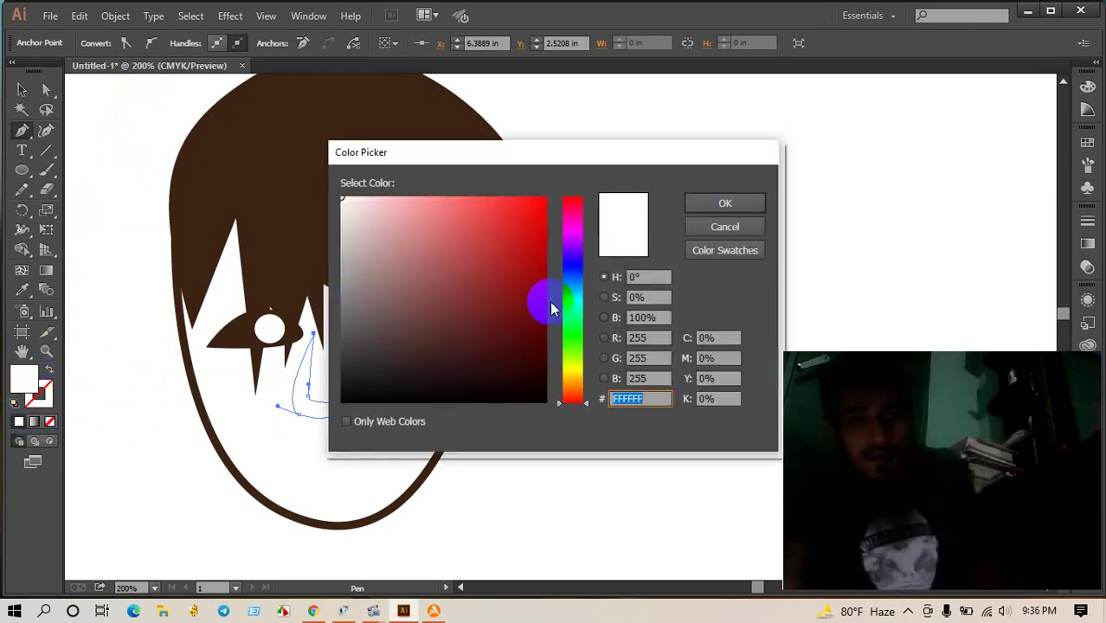
left_click(734, 201)
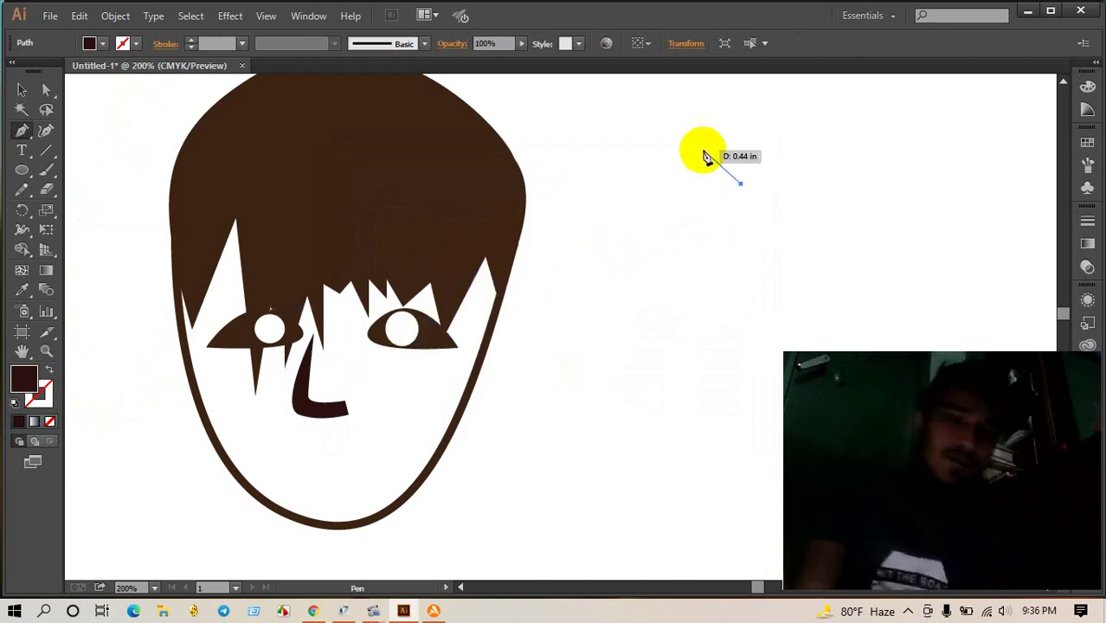
key("Escape")
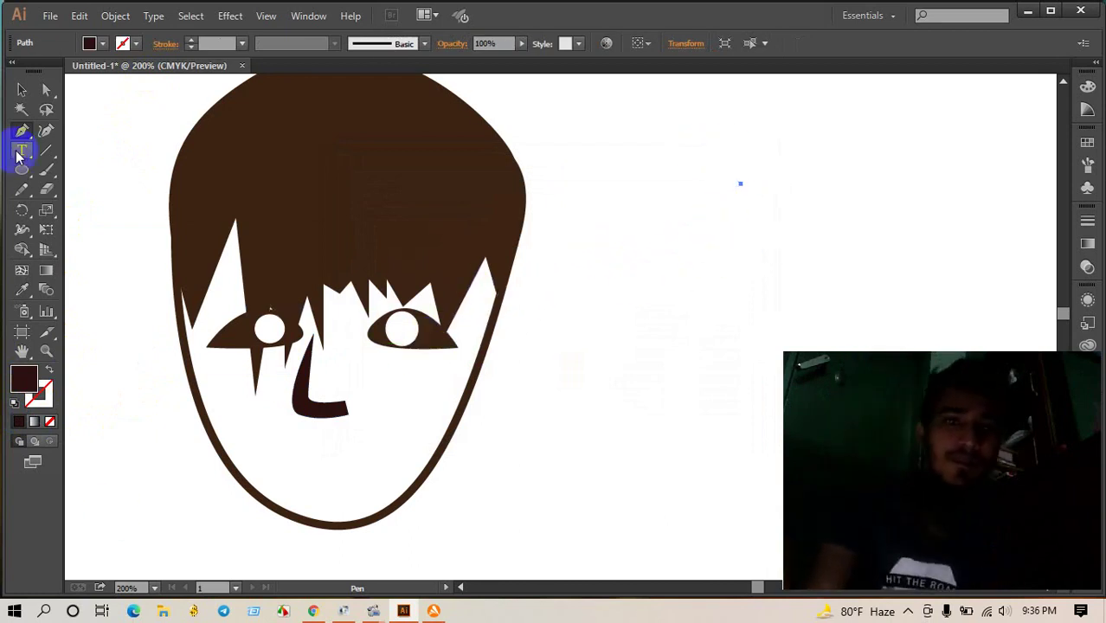
Step: Draw a thin wavy mouth curve below the nose, undoing an accidental anchor deletion
left_click(272, 433)
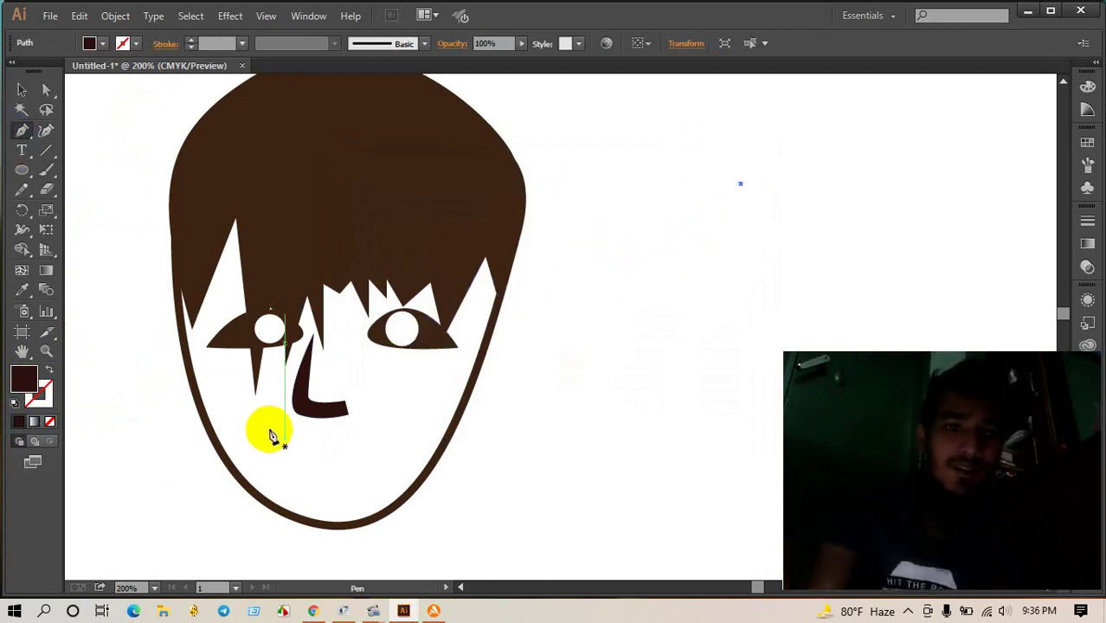
left_click(38, 390)
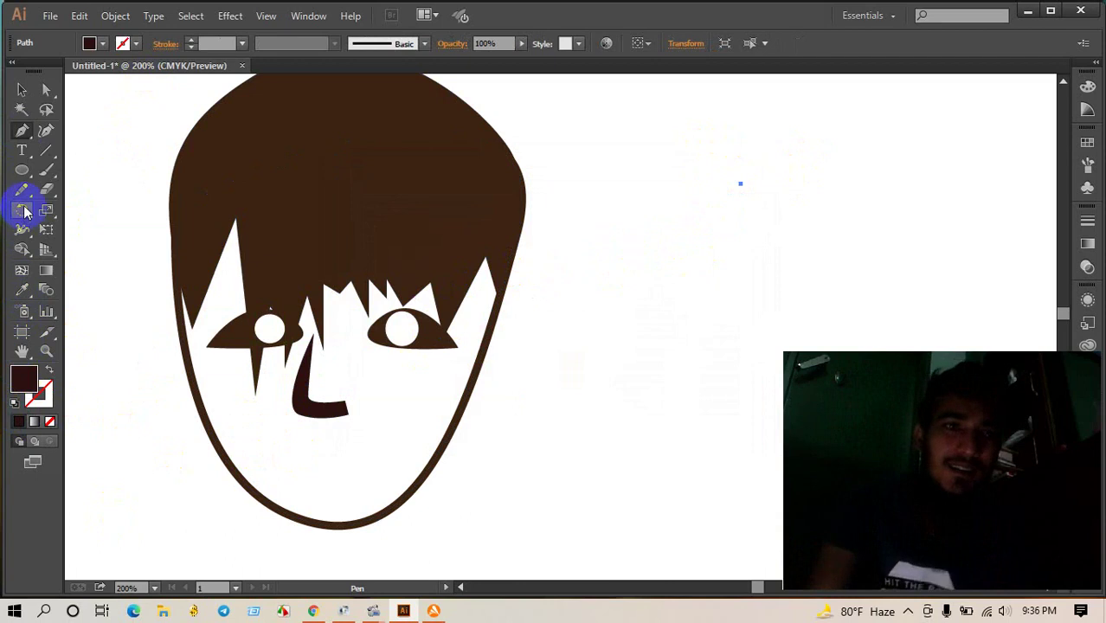
mouse_move(255, 378)
left_mouse_down()
mouse_move(257, 443)
mouse_move(330, 444)
left_mouse_up()
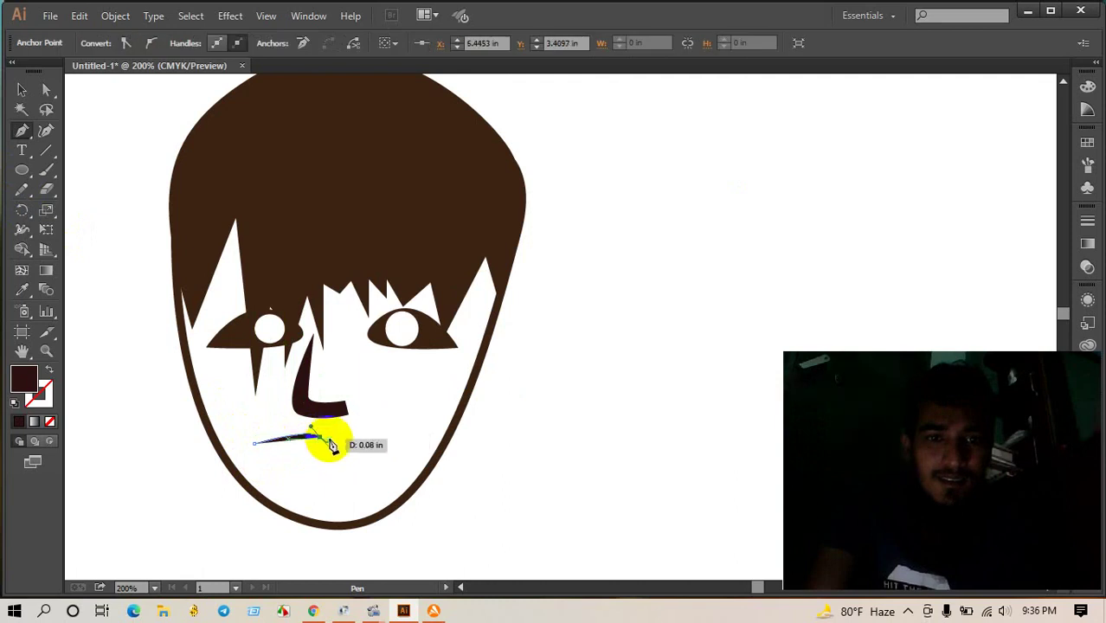
mouse_move(334, 443)
left_mouse_down()
mouse_move(386, 453)
mouse_move(318, 465)
mouse_move(257, 452)
mouse_move(251, 440)
left_mouse_up()
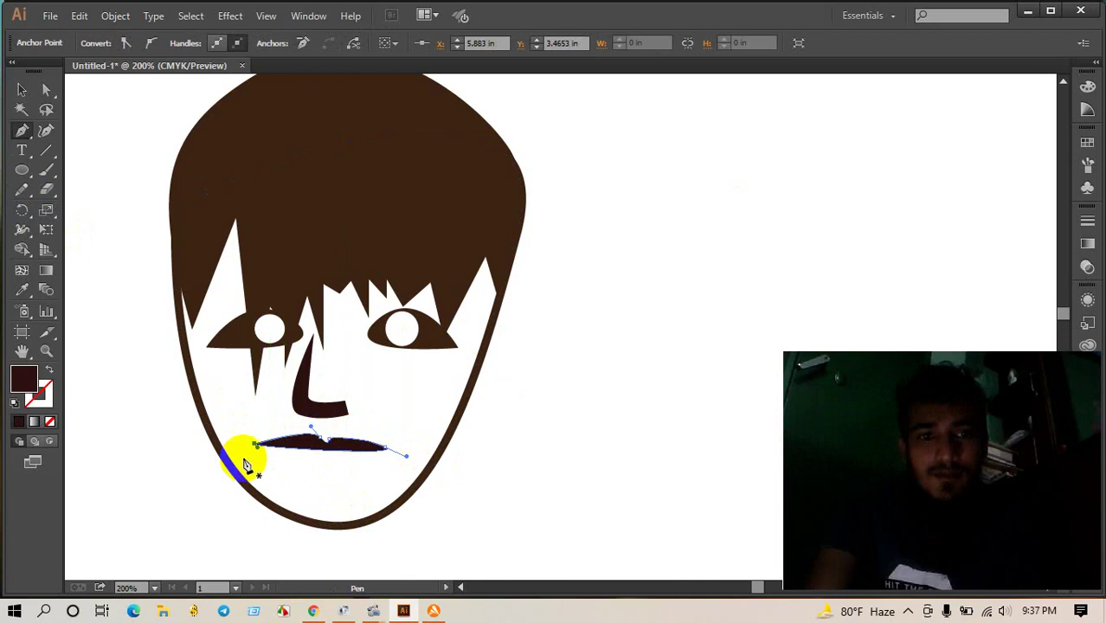
left_click(255, 445)
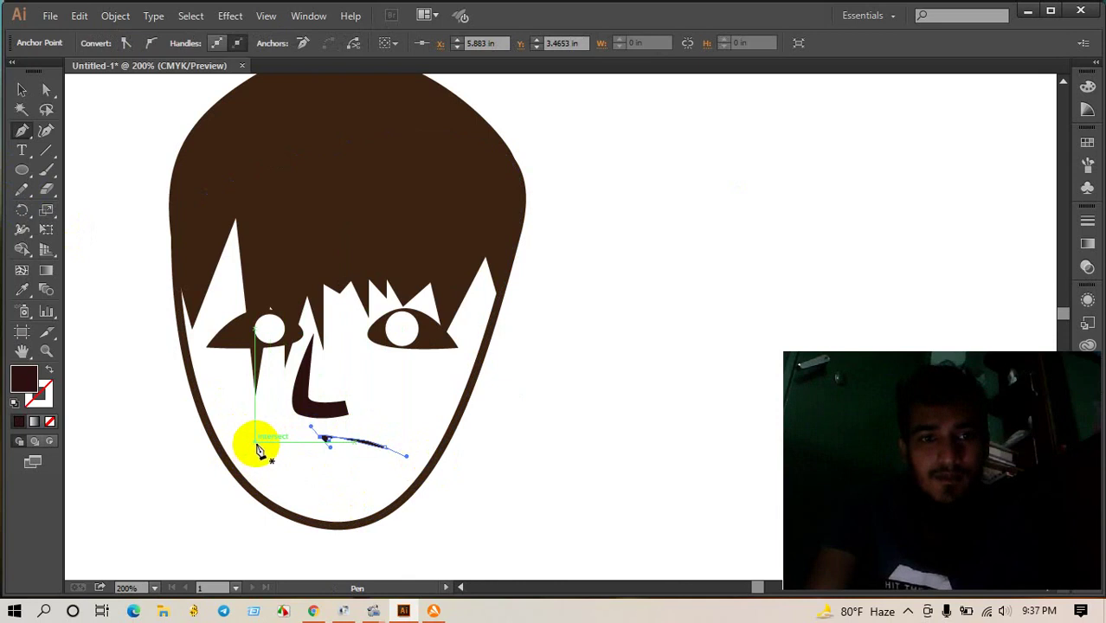
key("ctrl+z")
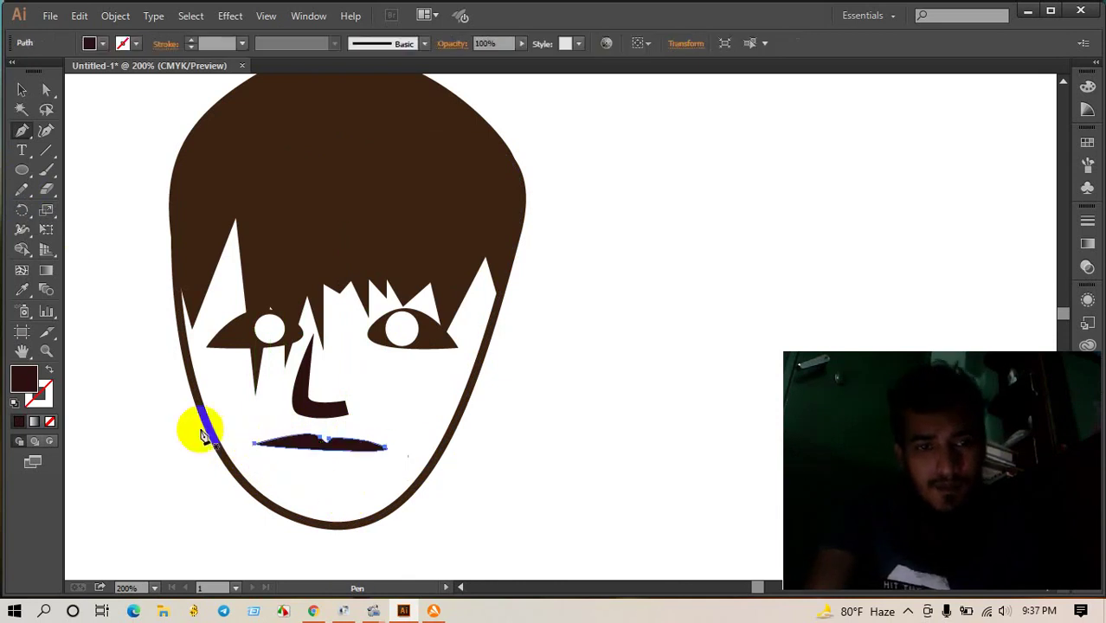
left_click(22, 89)
left_click(689, 394)
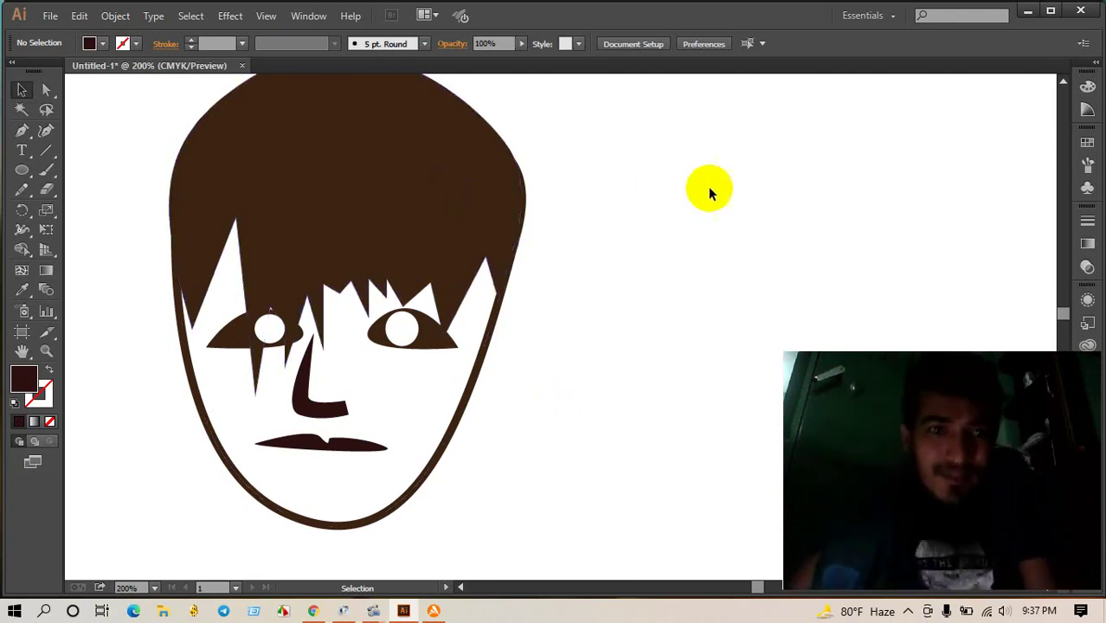
left_click(909, 612)
left_click(910, 613)
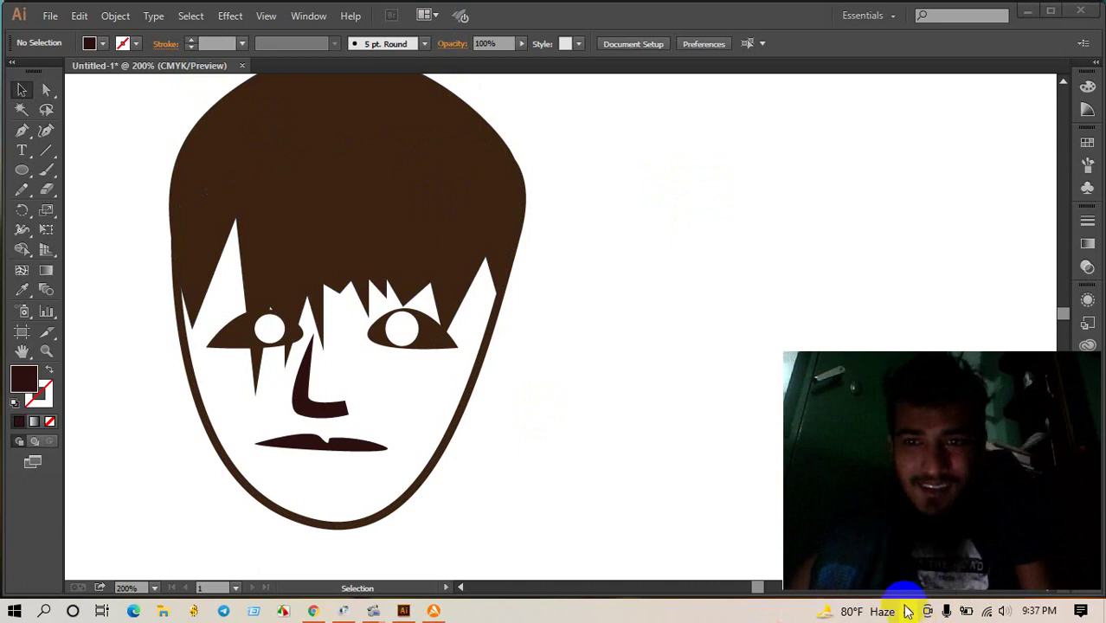
left_click(912, 612)
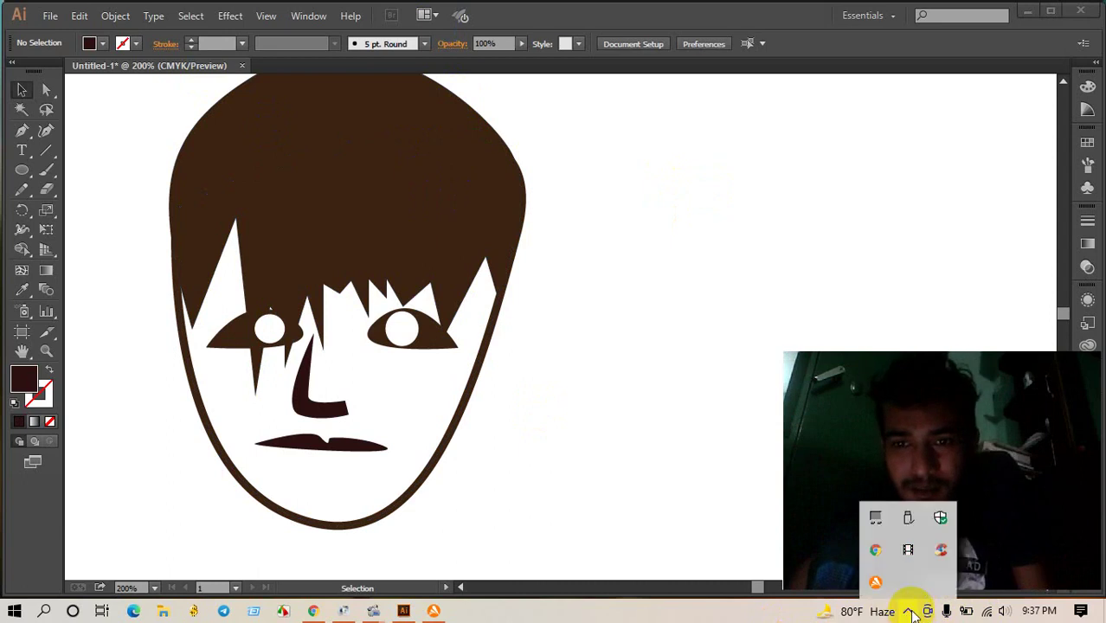
left_click(550, 476)
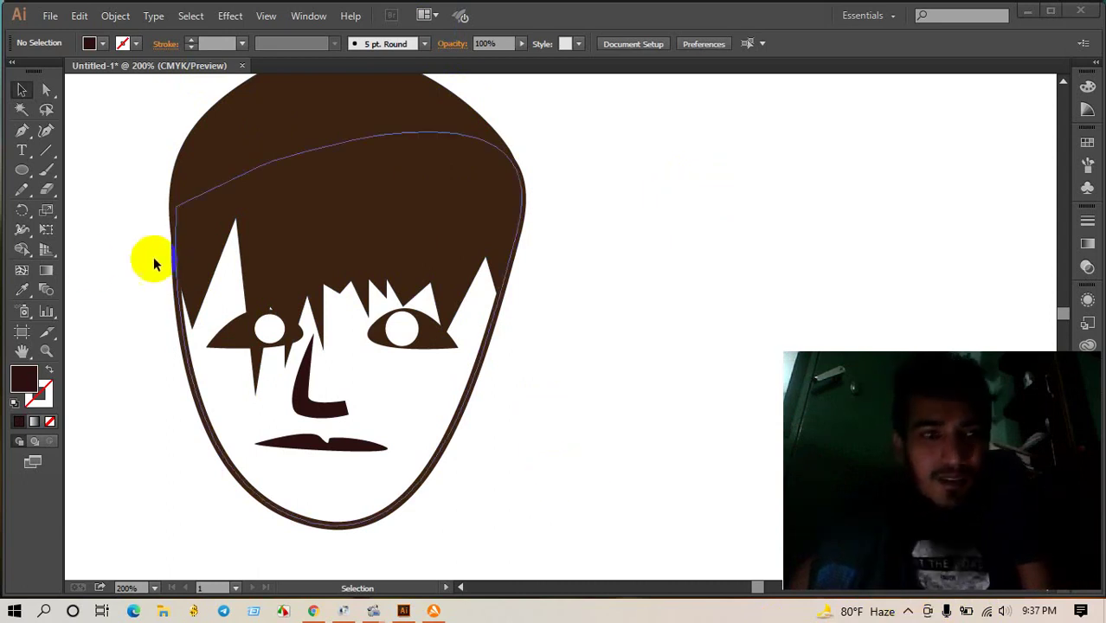
scroll(78, 314, "down", 3)
scroll(140, 305, "down", 2)
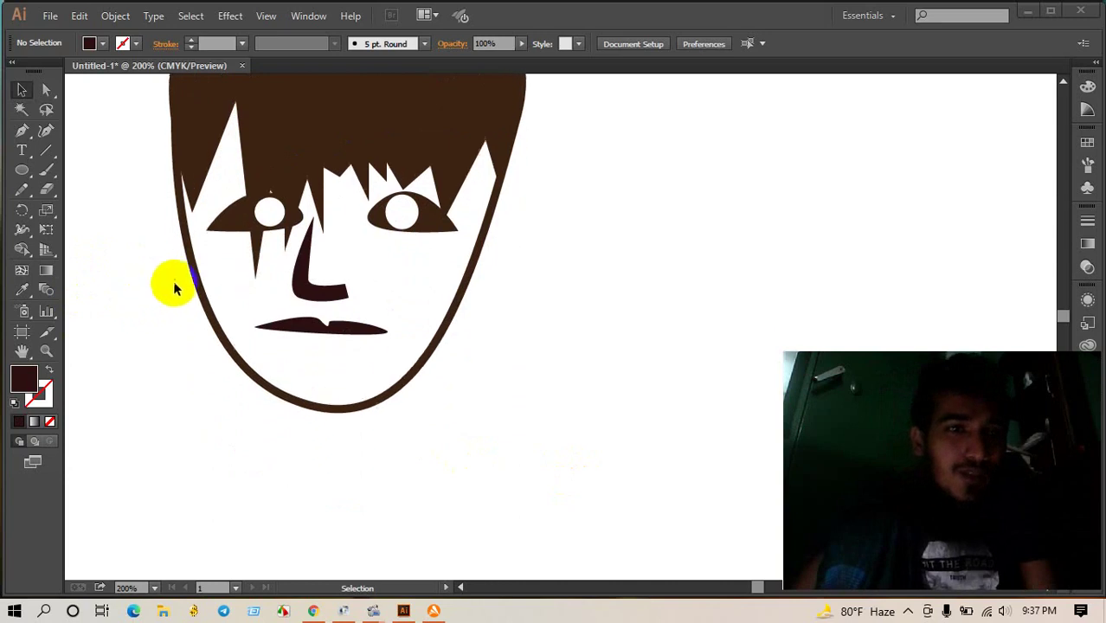
Step: Start an unfilled Pen path at the left jaw, curving down toward the neck
left_click(22, 131)
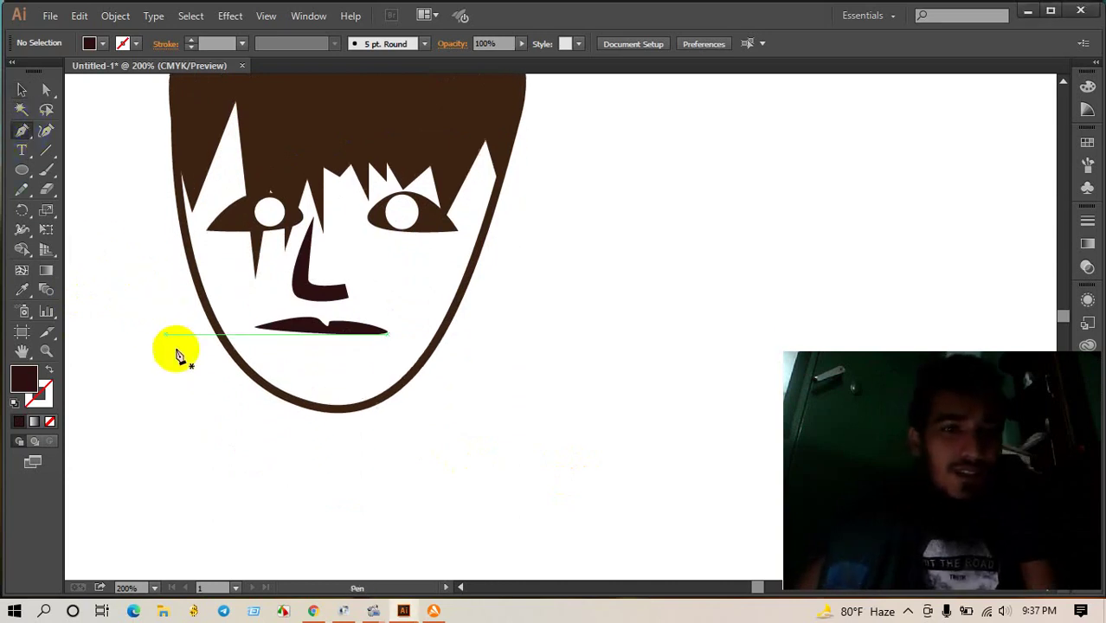
left_click(214, 326)
left_click_drag(206, 446, 174, 473)
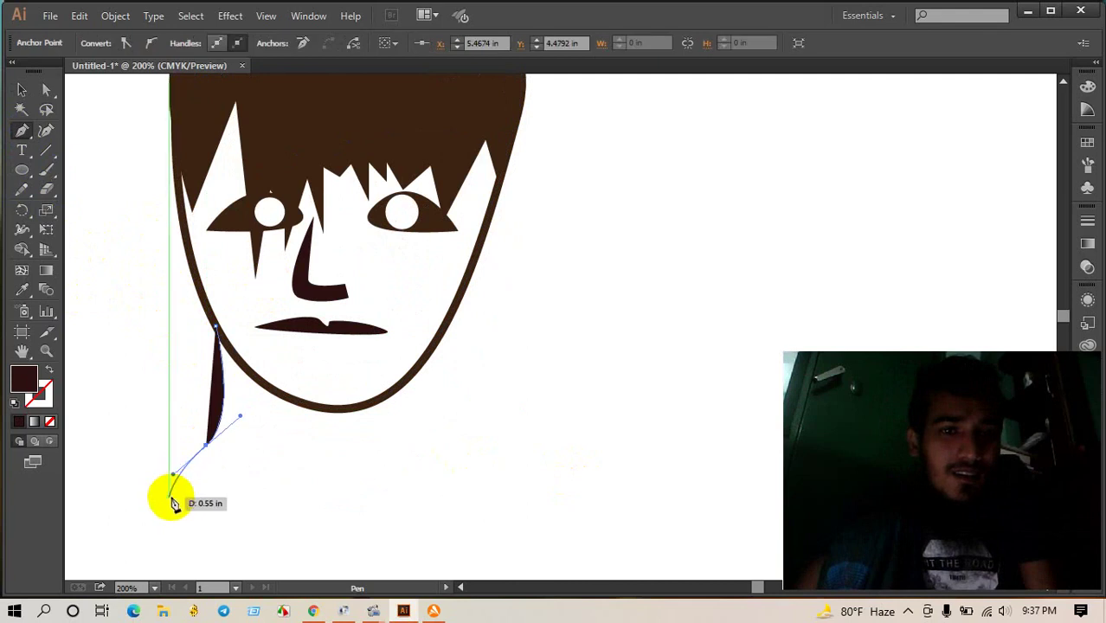
left_click(49, 371)
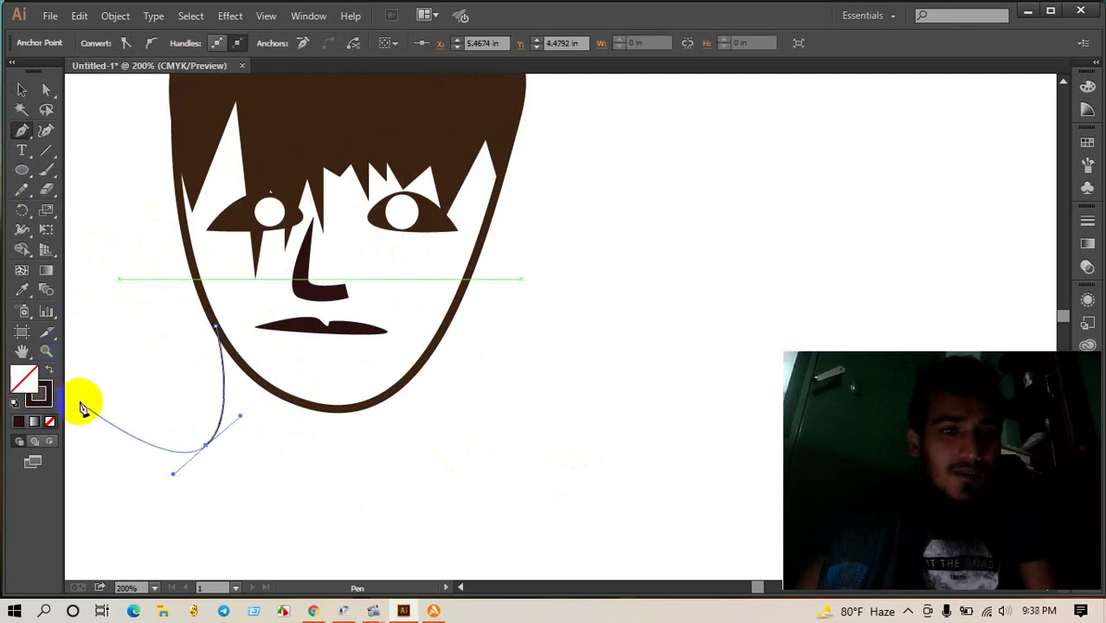
scroll(111, 468, "down", 2)
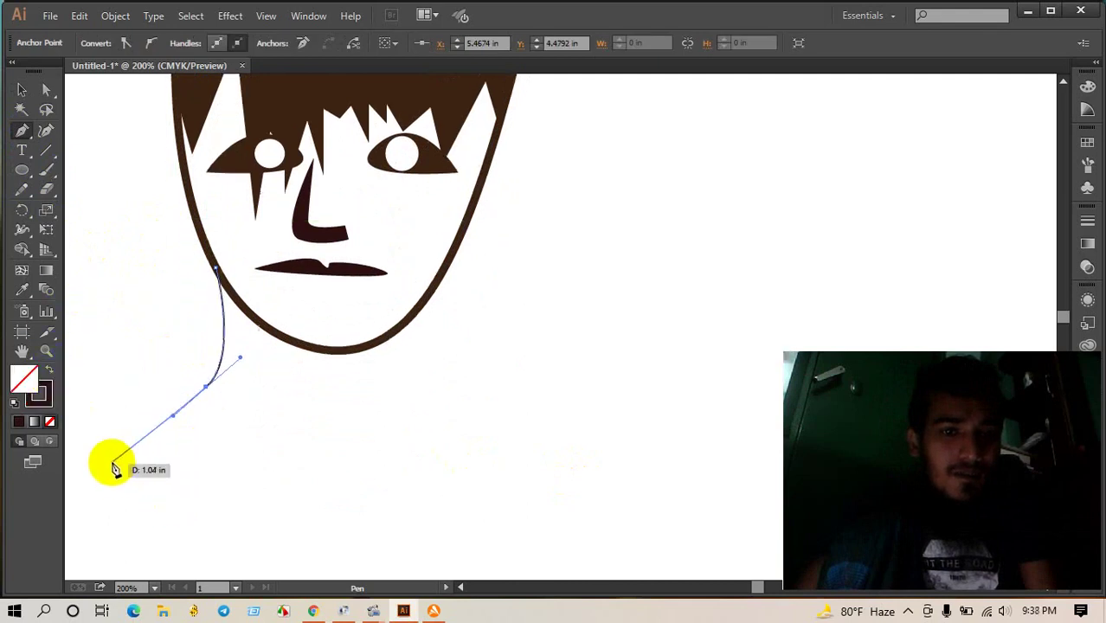
Step: Trace around the left shoulder and arm back to the jaw, filled dark brown, no stroke
left_click(96, 401)
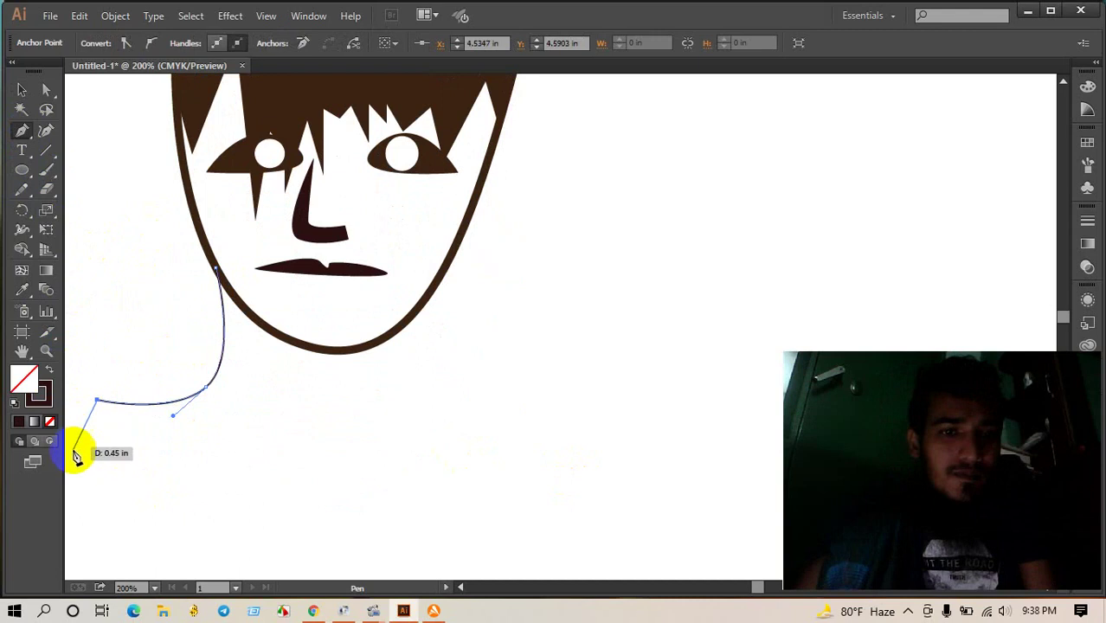
left_click_drag(84, 520, 107, 561)
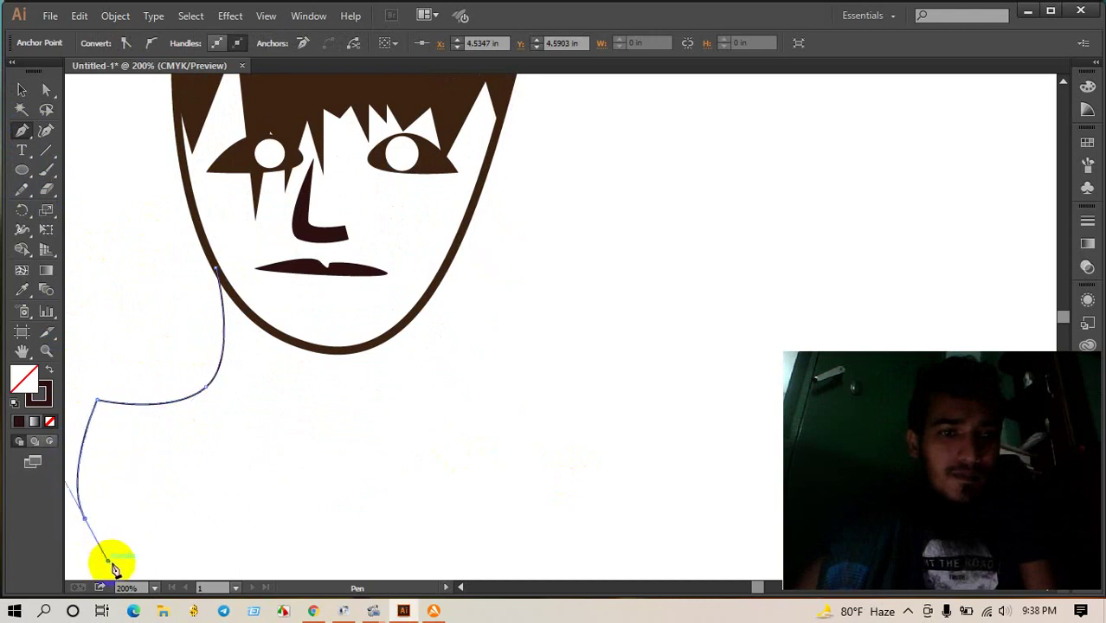
left_click(107, 525)
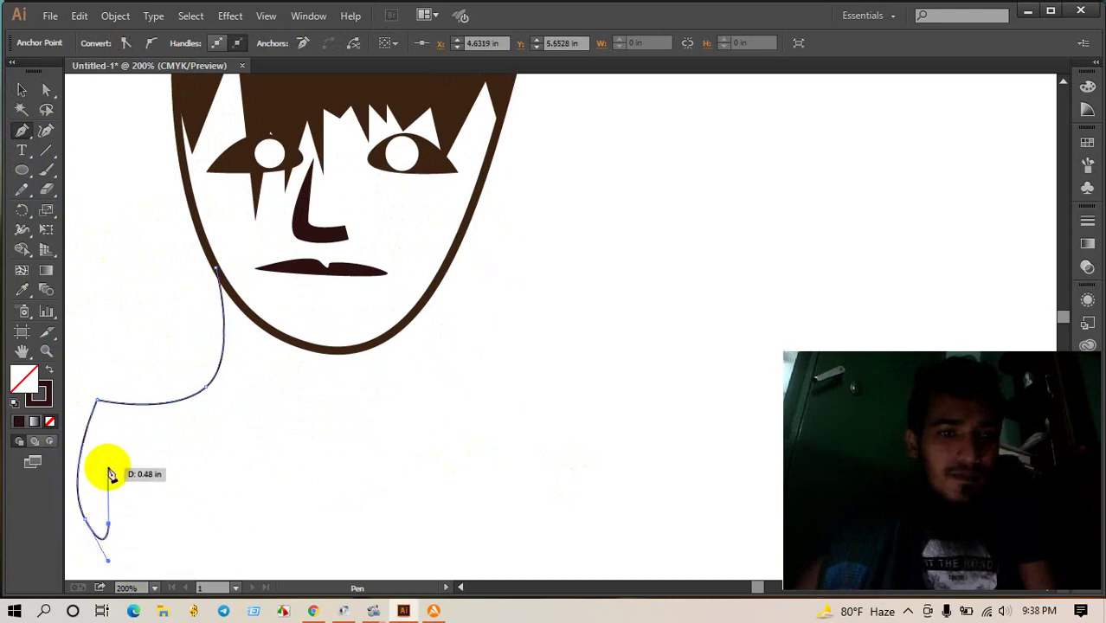
left_click(107, 422)
left_click(246, 378)
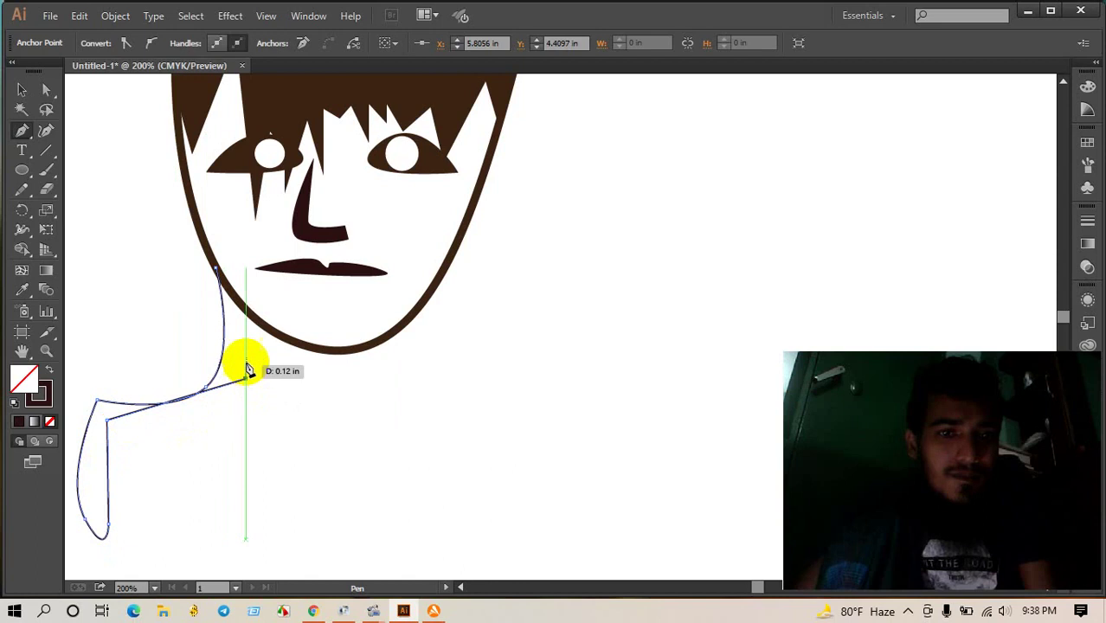
left_click(234, 283)
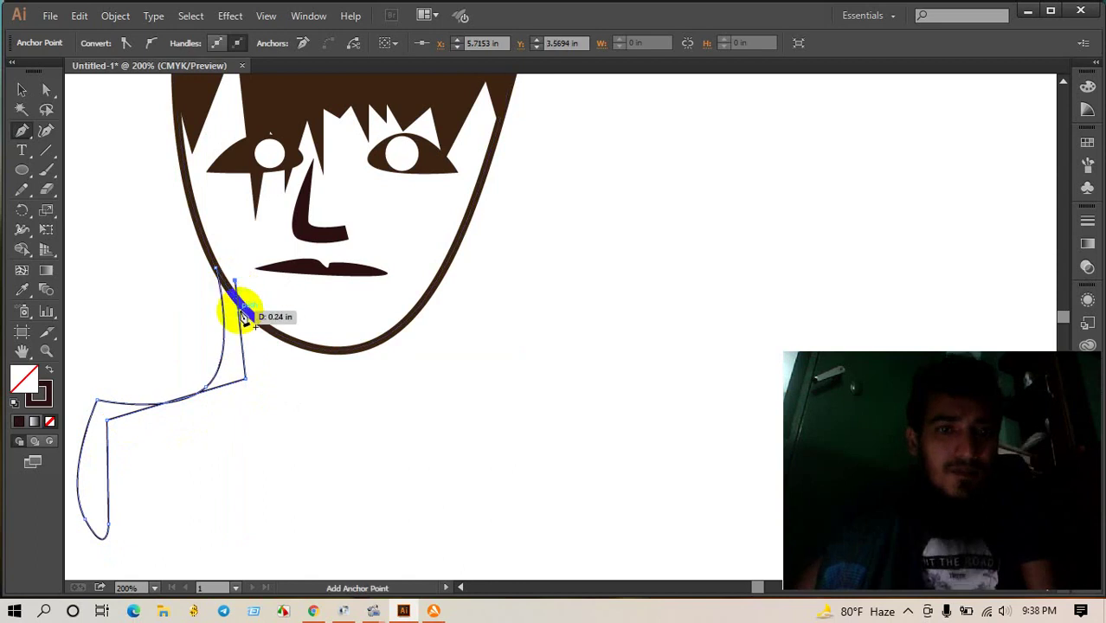
left_click(245, 313, "ctrl")
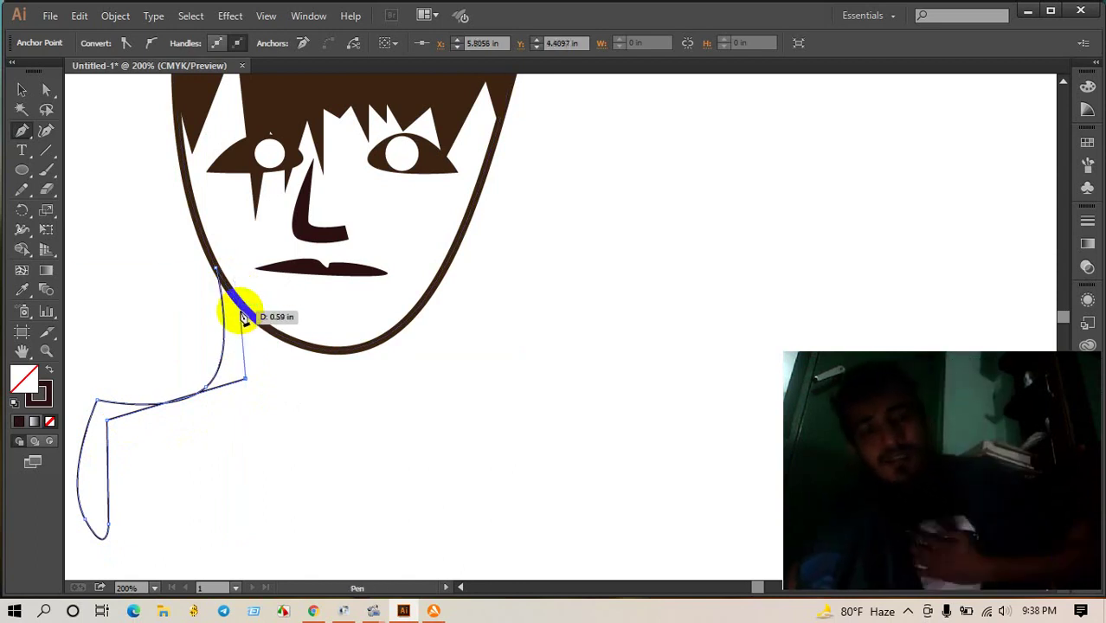
left_click(220, 273)
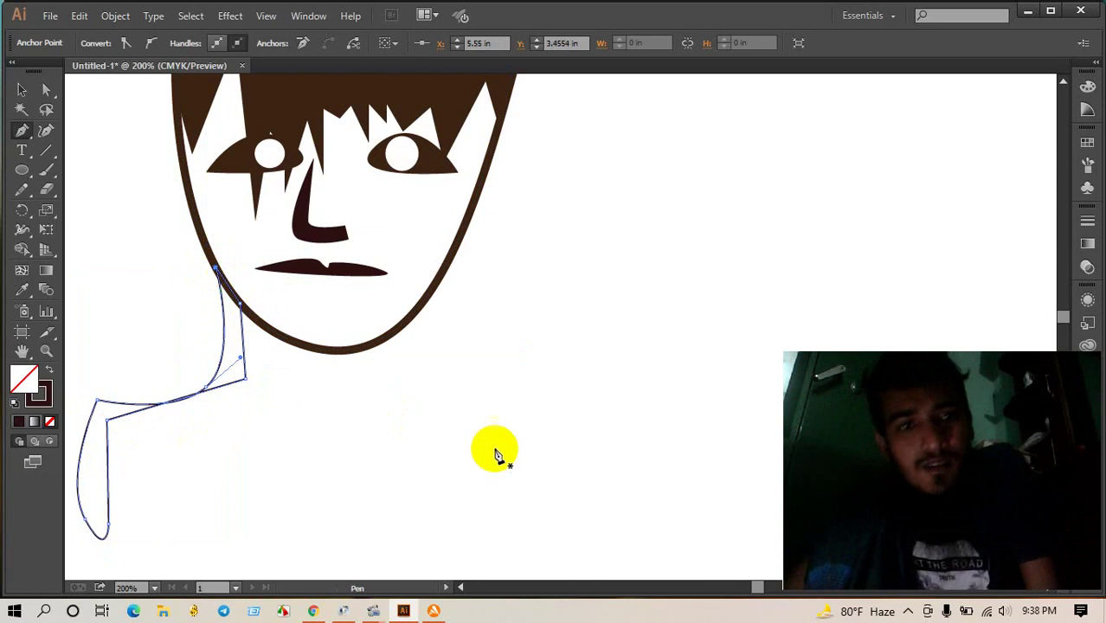
left_click(50, 370)
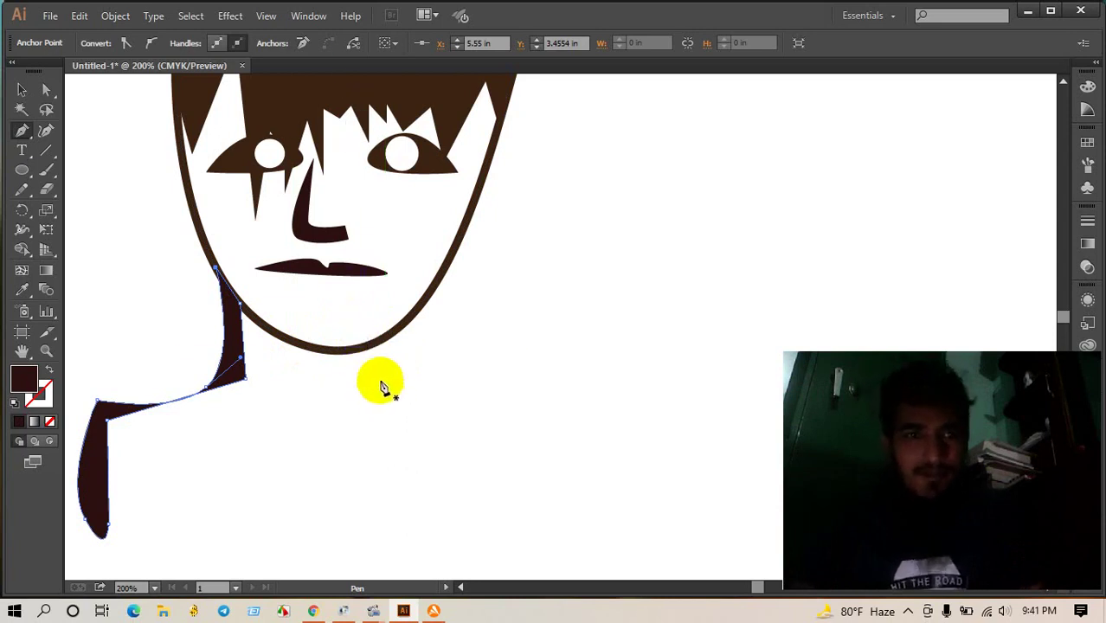
Step: Finish the neck-and-shoulder path, then select and delete it, leaving only the head
left_click(99, 440)
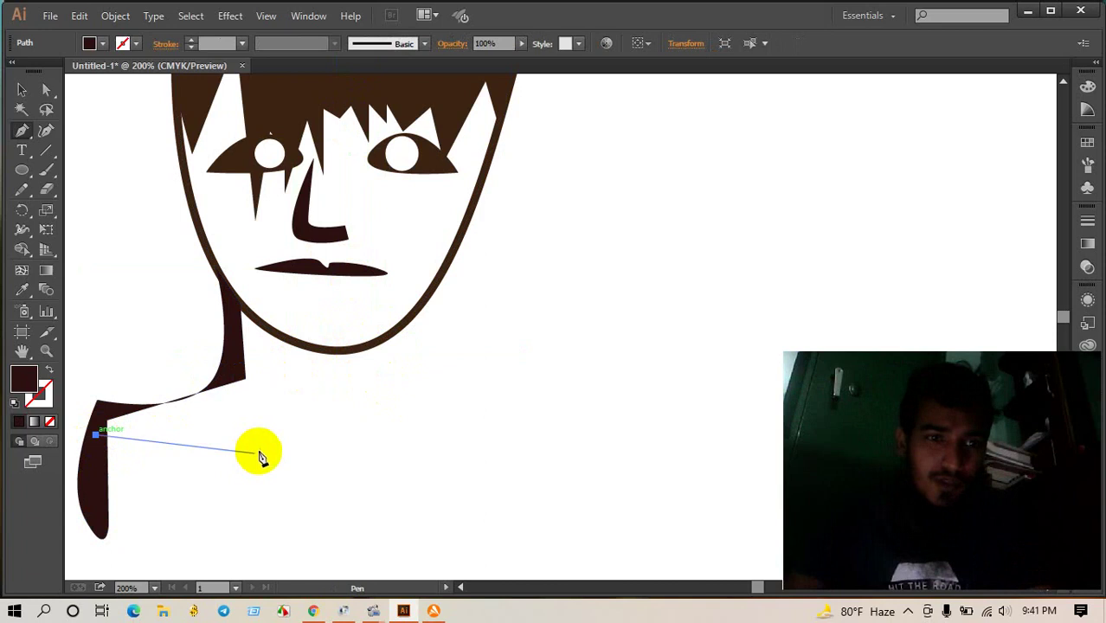
left_click(23, 91)
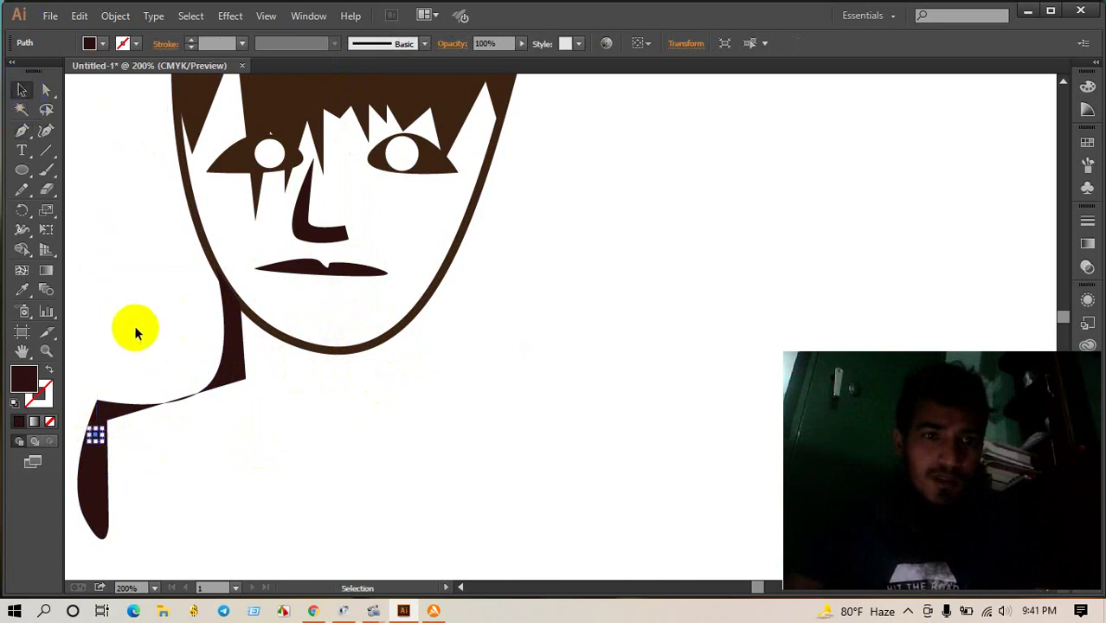
left_click(224, 371)
scroll(472, 408, "up", 1)
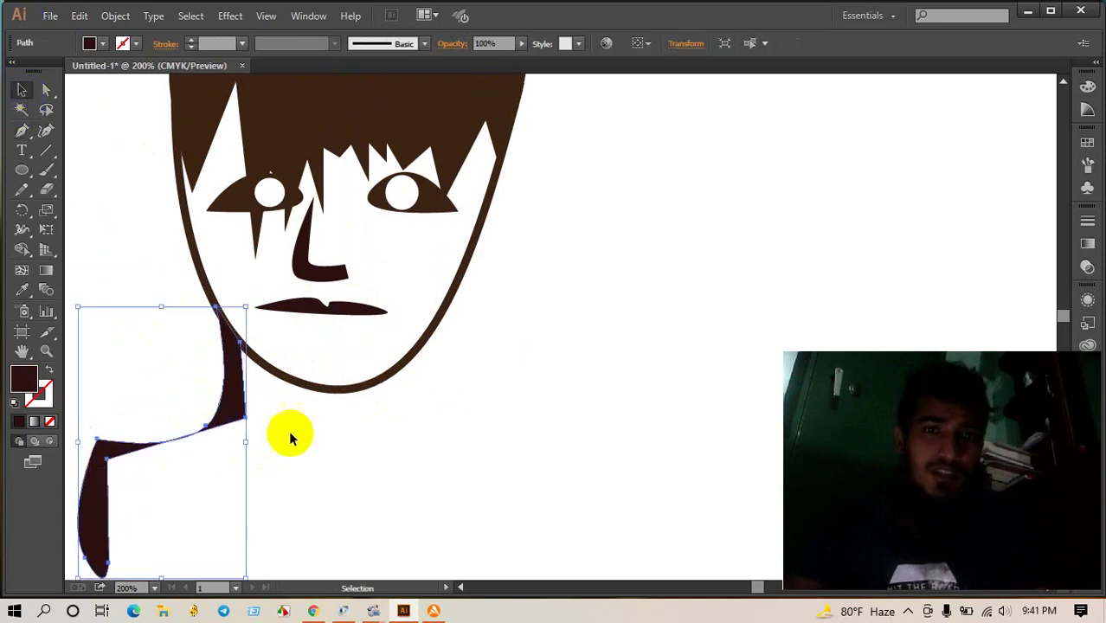
left_click(239, 424)
key("Delete")
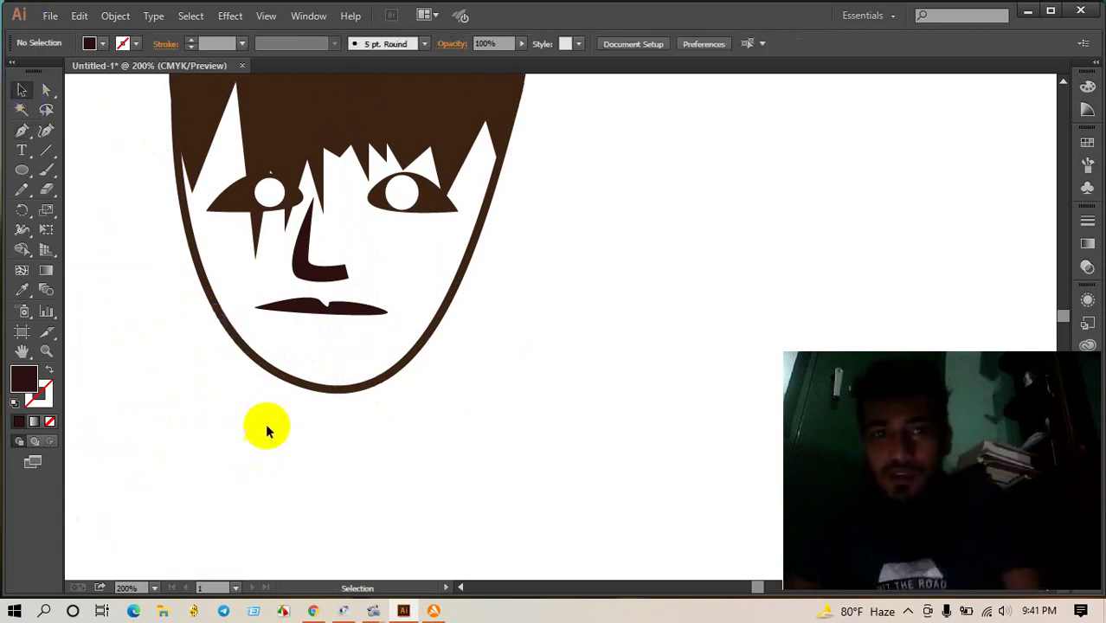
key("ctrl+minus")
key("ctrl+minus")
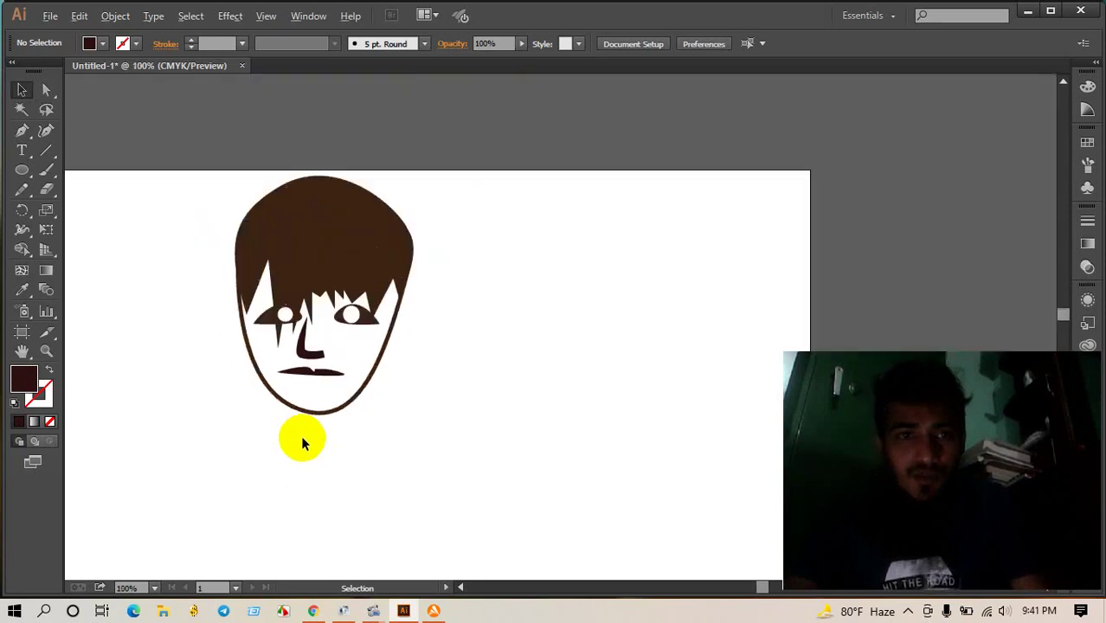
Step: Select all the face artwork, move it right and down toward the artboard centre, and right-click it
mouse_move(407, 452)
left_mouse_down()
mouse_move(244, 182)
mouse_move(194, 165)
left_mouse_up()
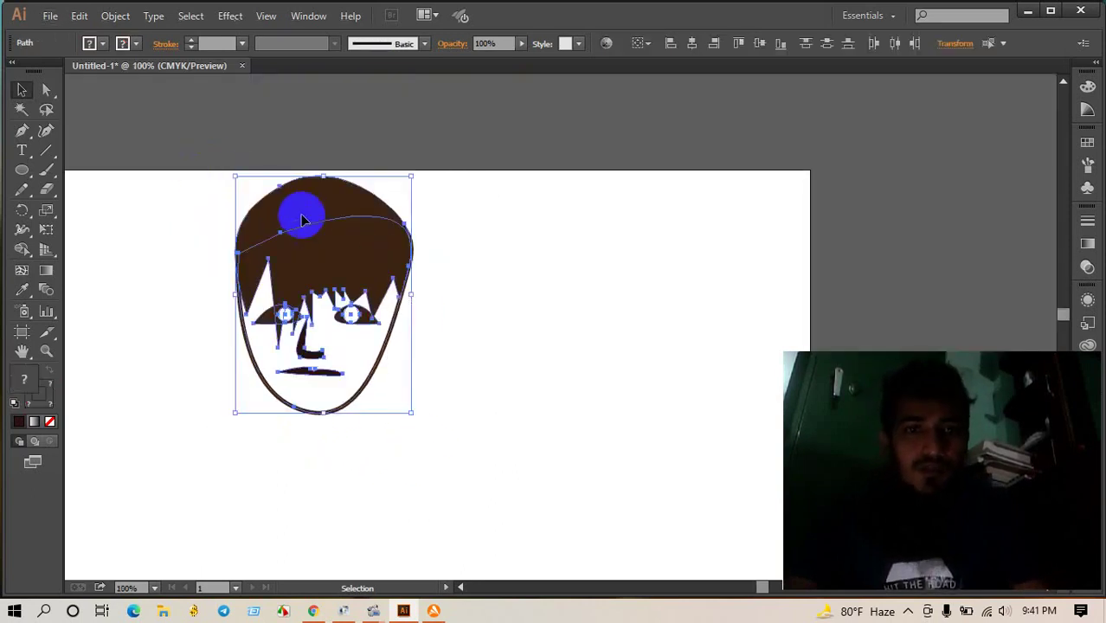
left_click_drag(322, 227, 460, 292)
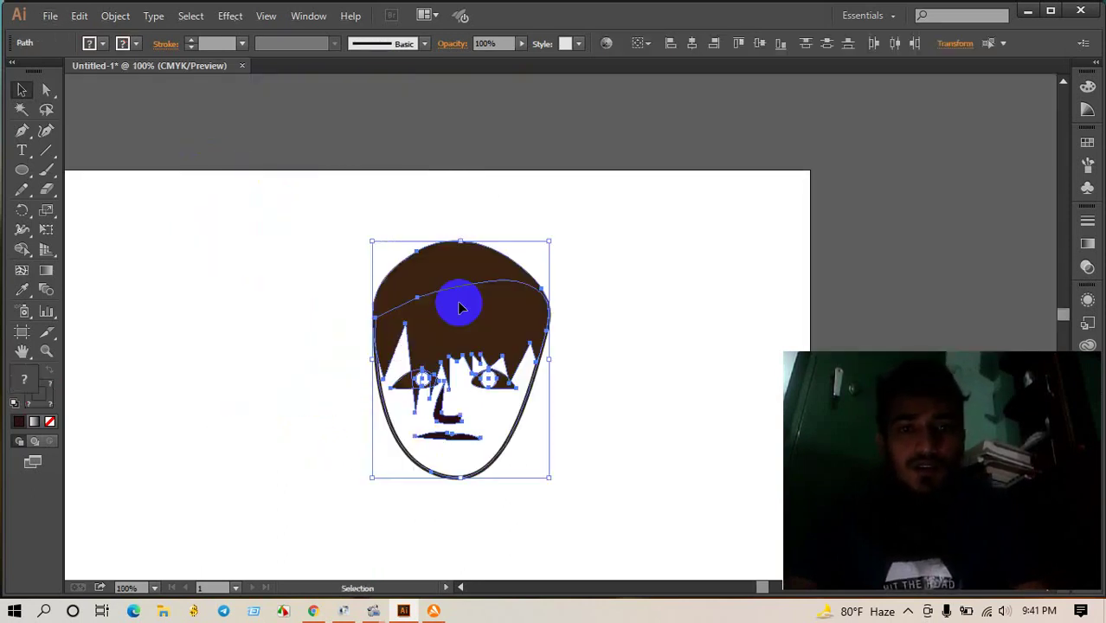
right_click(462, 310)
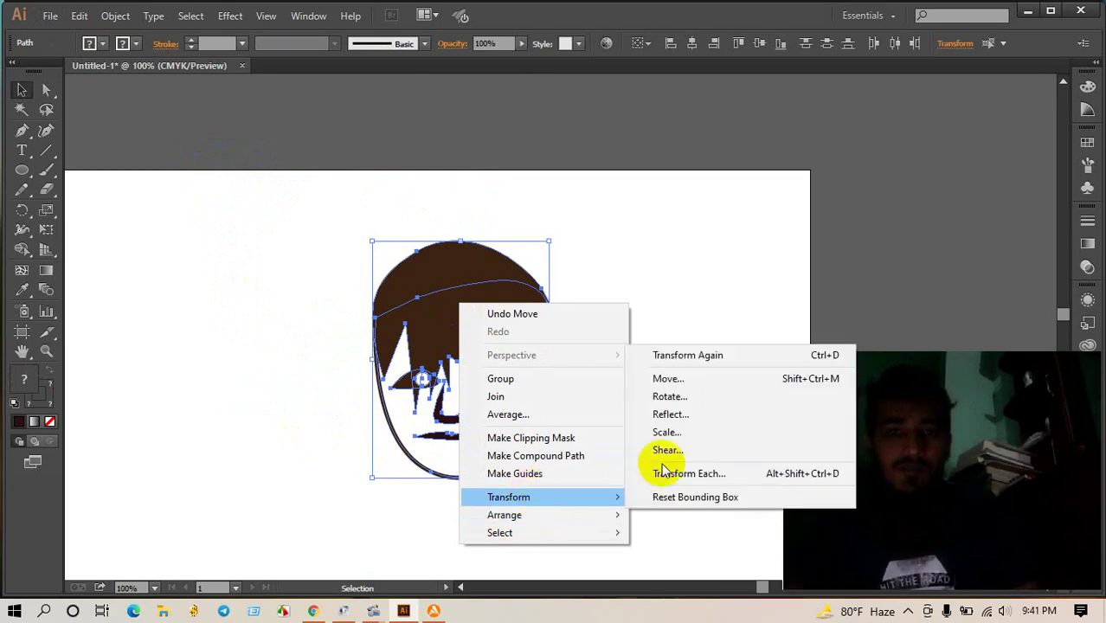
mouse_move(509, 497)
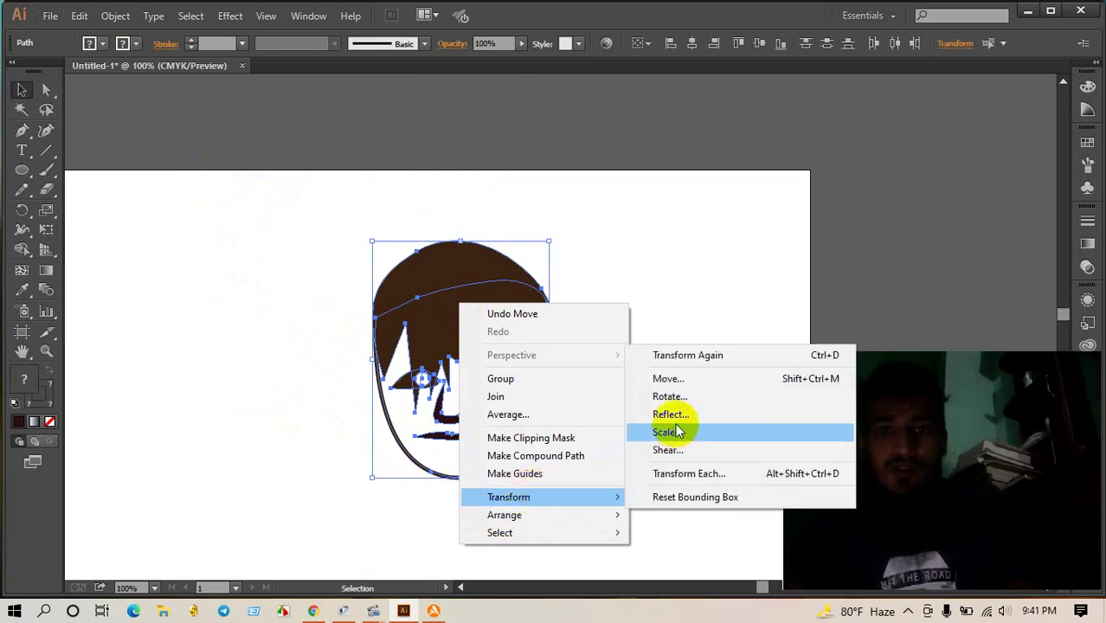
Step: Open the Reflect dialog for the face and toggle its preview to check the flip
left_click(673, 416)
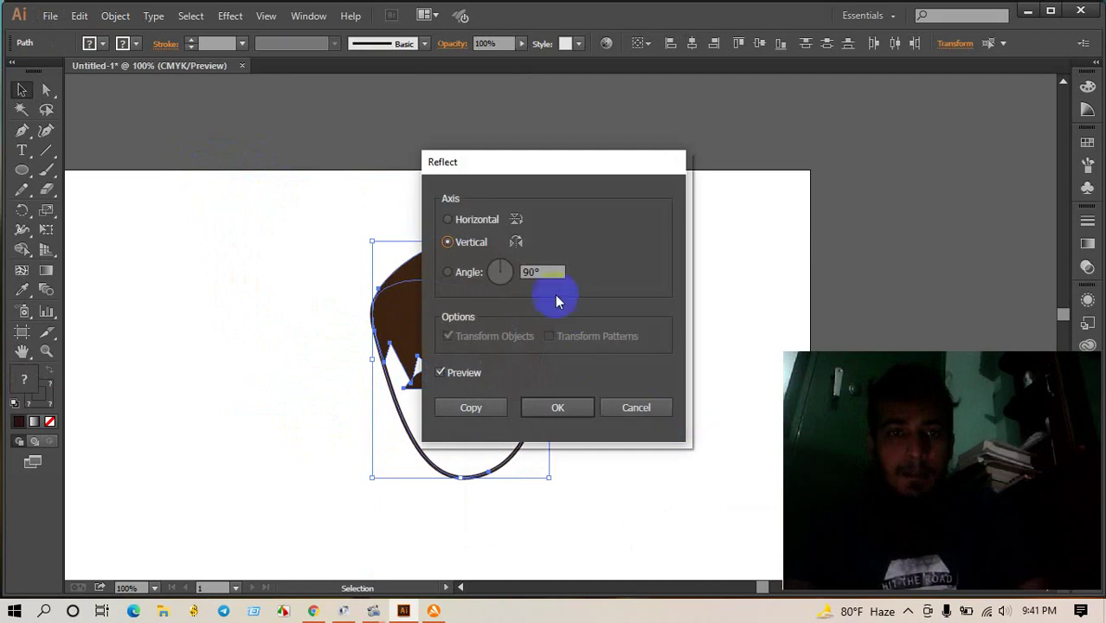
left_click_drag(513, 168, 755, 173)
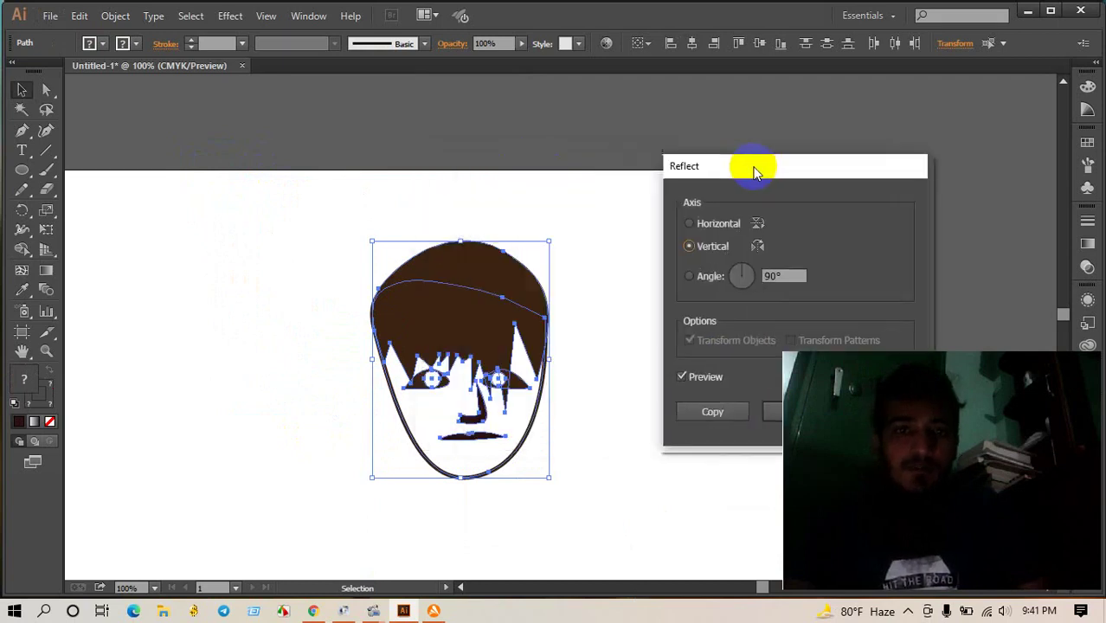
left_click(681, 378)
type("0")
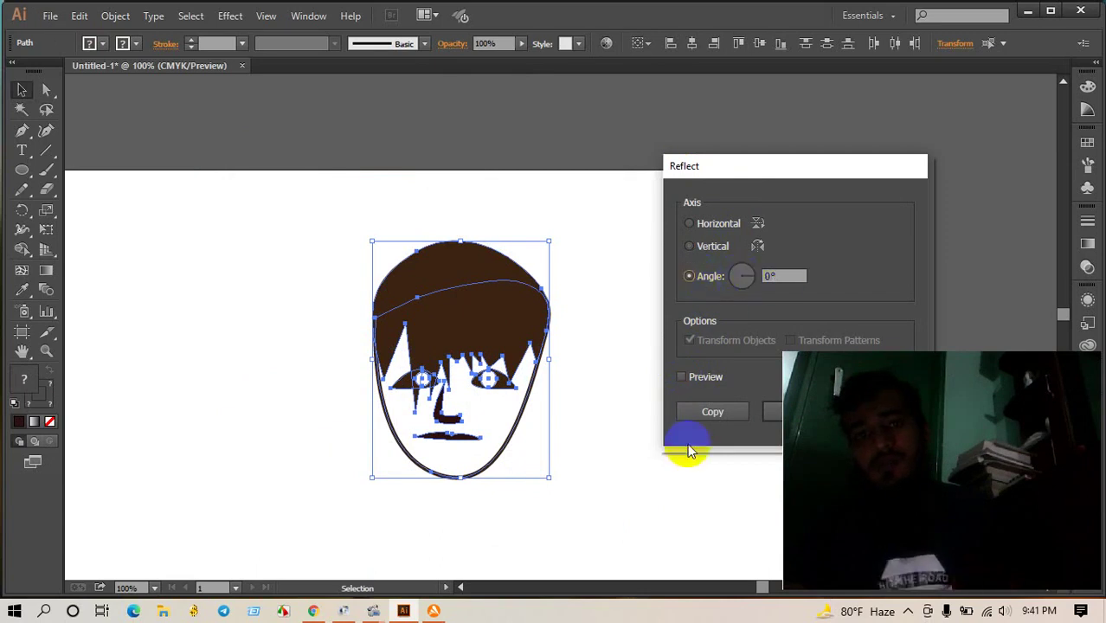
left_click(690, 419)
left_click(682, 378)
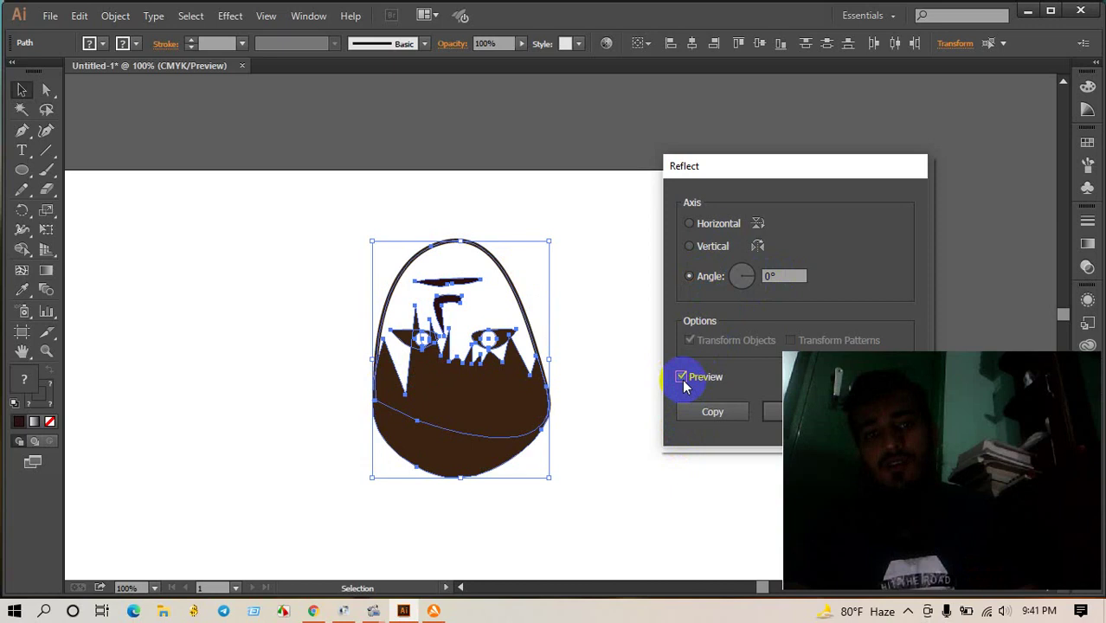
left_click(682, 378)
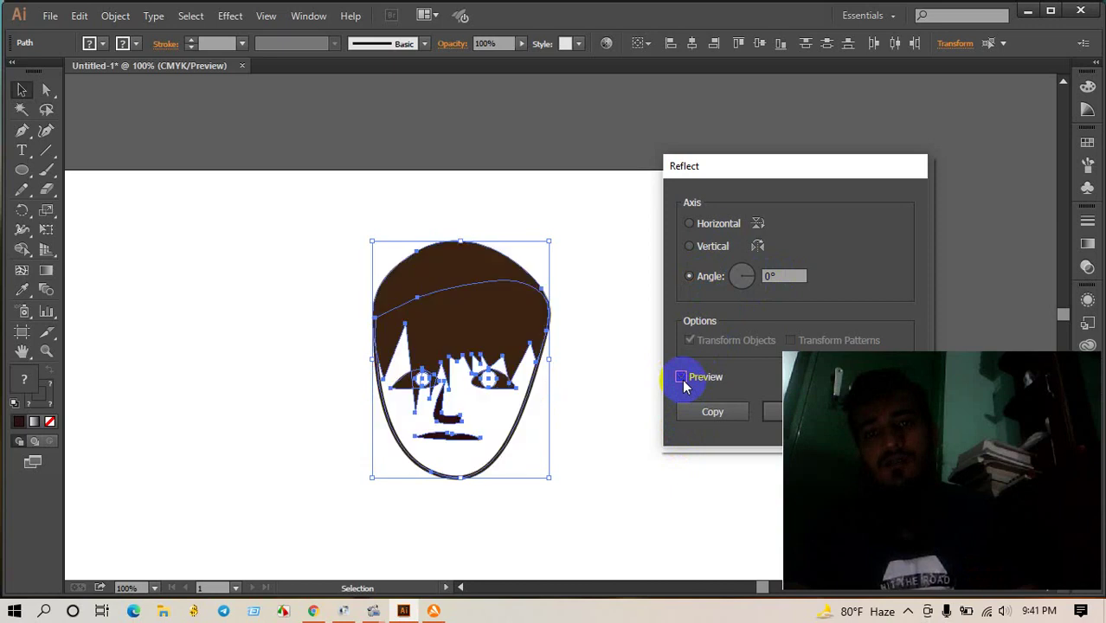
left_click(682, 378)
left_click(682, 378)
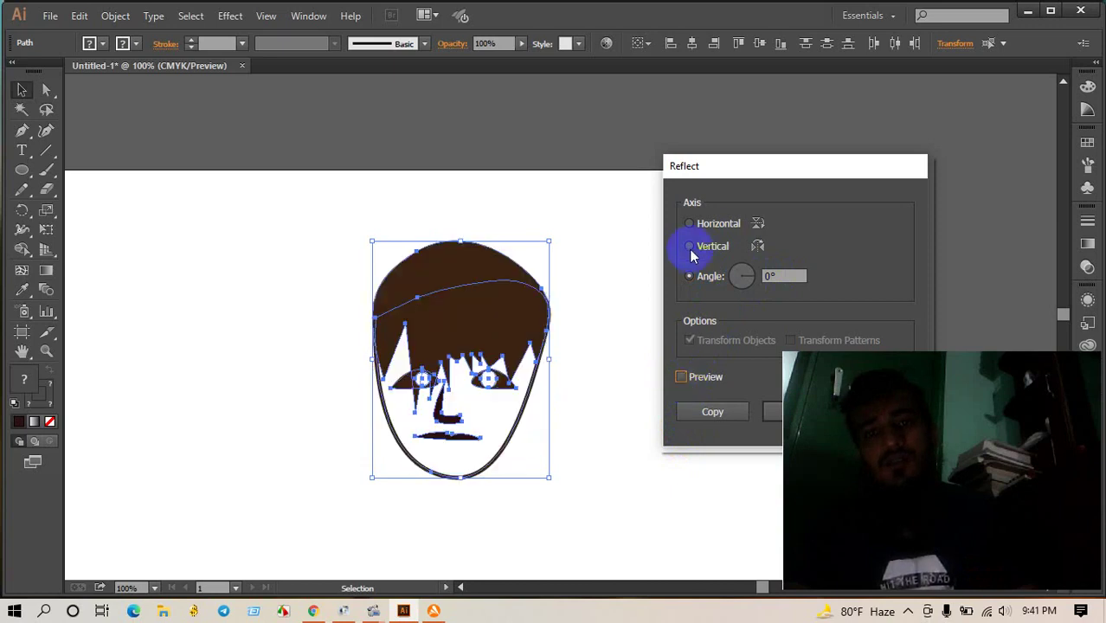
left_click(683, 378)
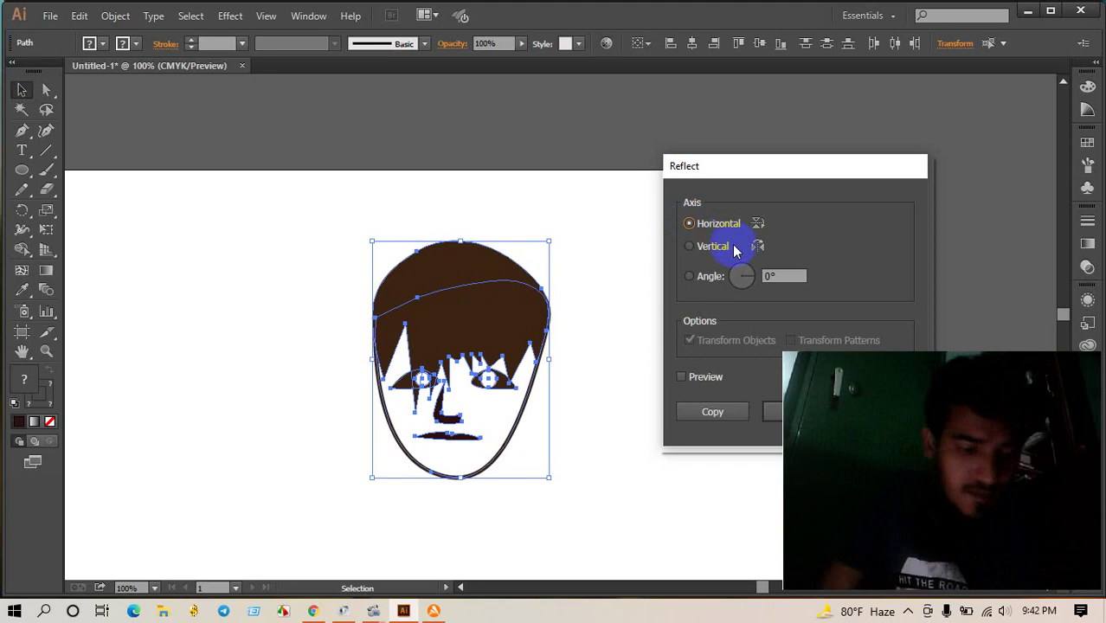
Step: Reposition the Reflect dialog and apply the upside-down reflection to the face
left_click(398, 264)
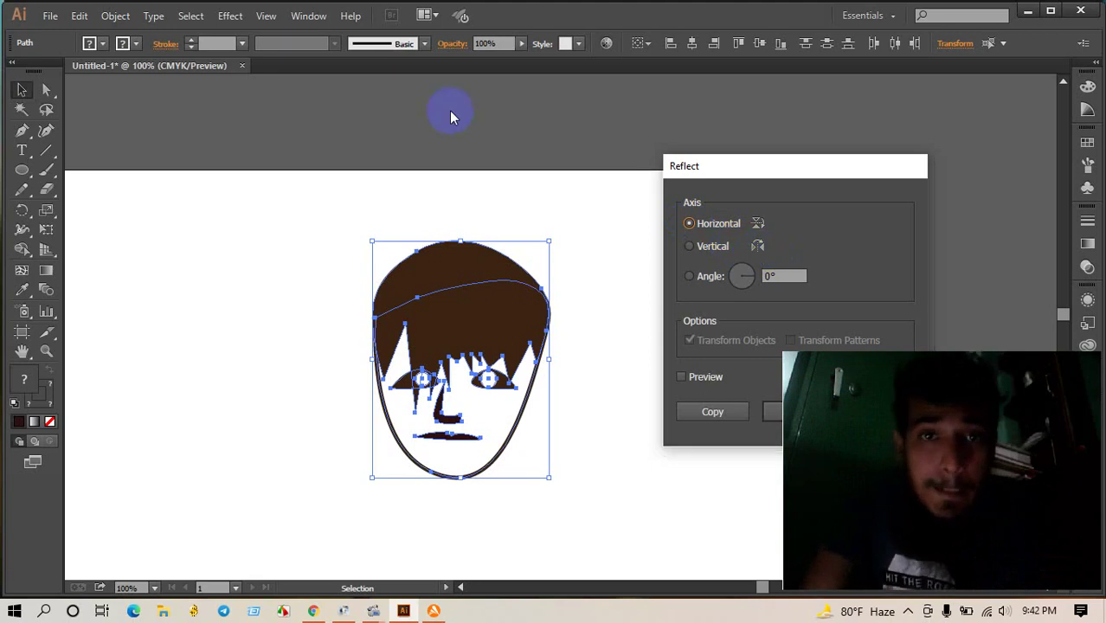
left_click(473, 182)
left_click(690, 193)
left_click(726, 414)
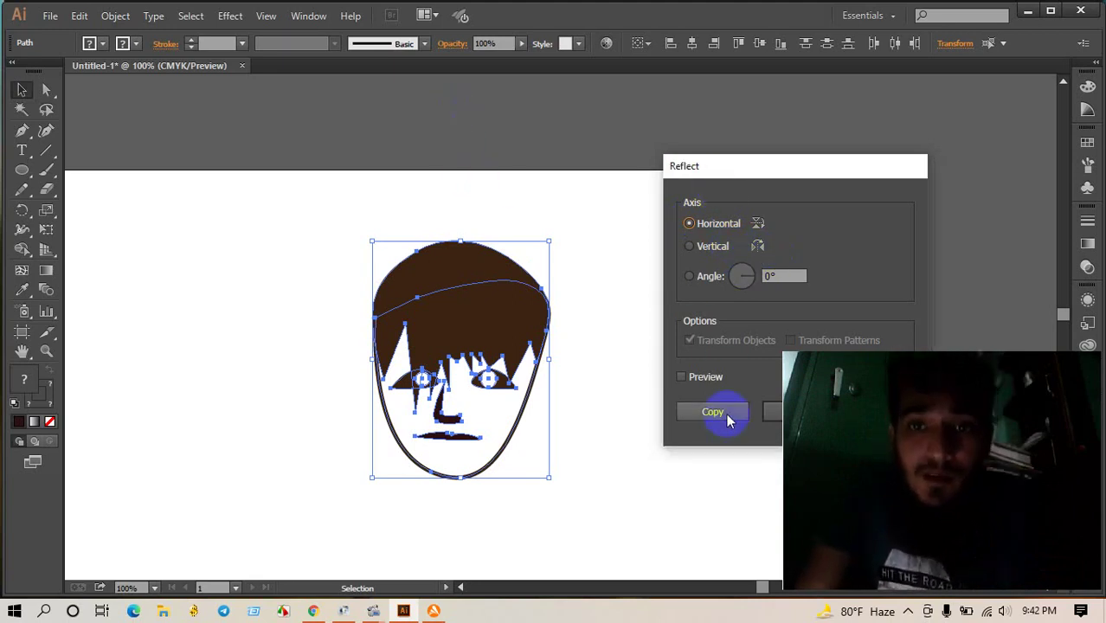
left_click_drag(738, 170, 633, 135)
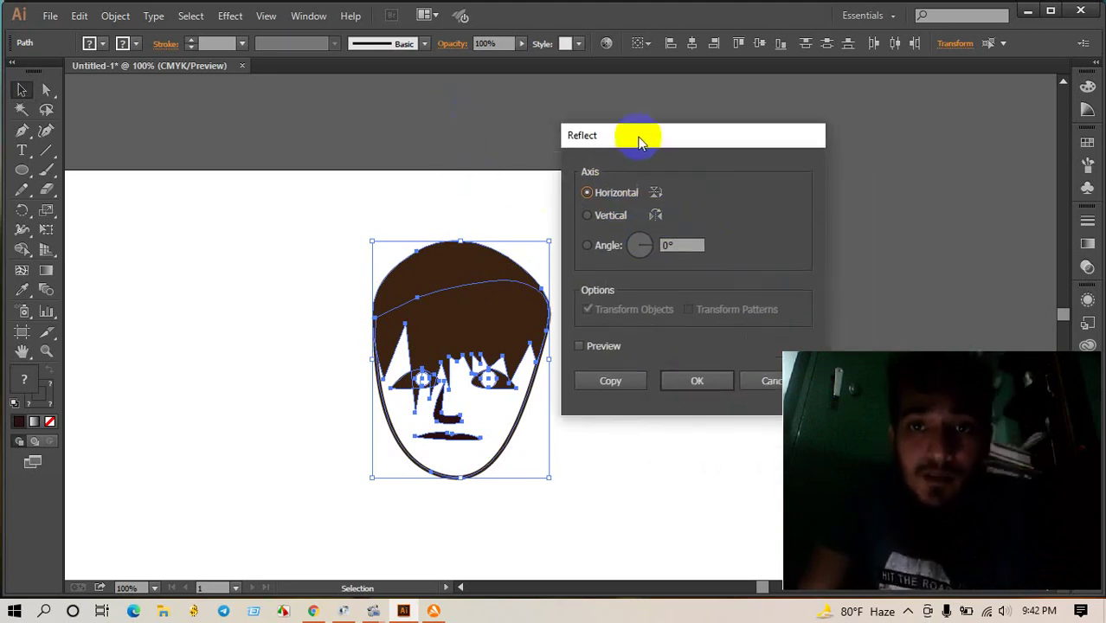
left_click(690, 379)
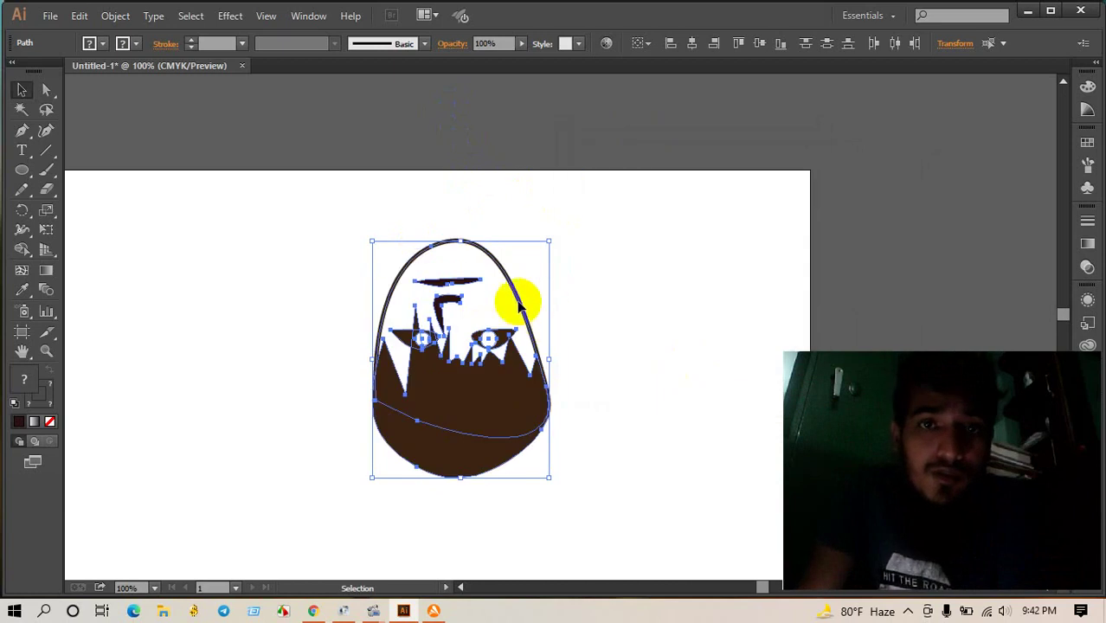
Step: Undo the reflection with Ctrl+Z and deselect the upright face
right_click(464, 329)
left_click(681, 299)
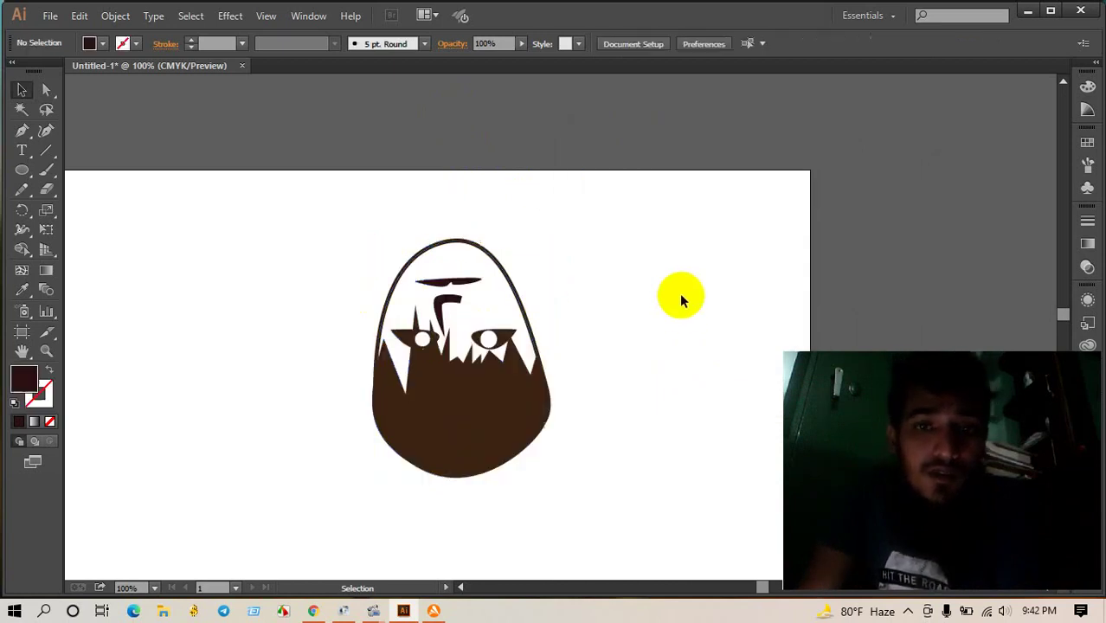
key("ctrl+z")
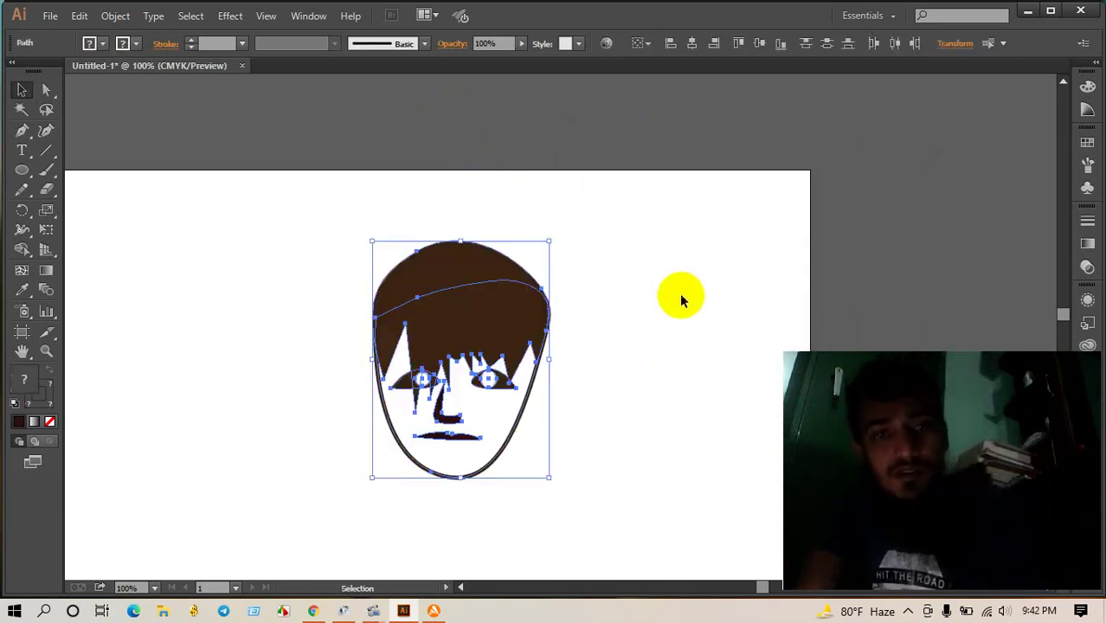
left_click(681, 298)
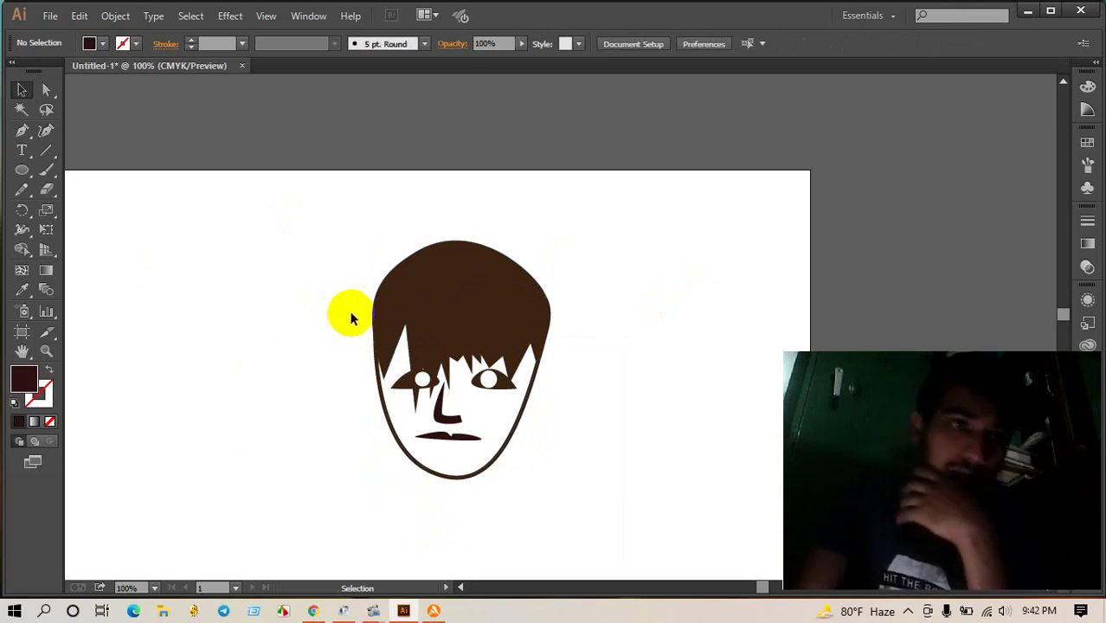
left_click(22, 170)
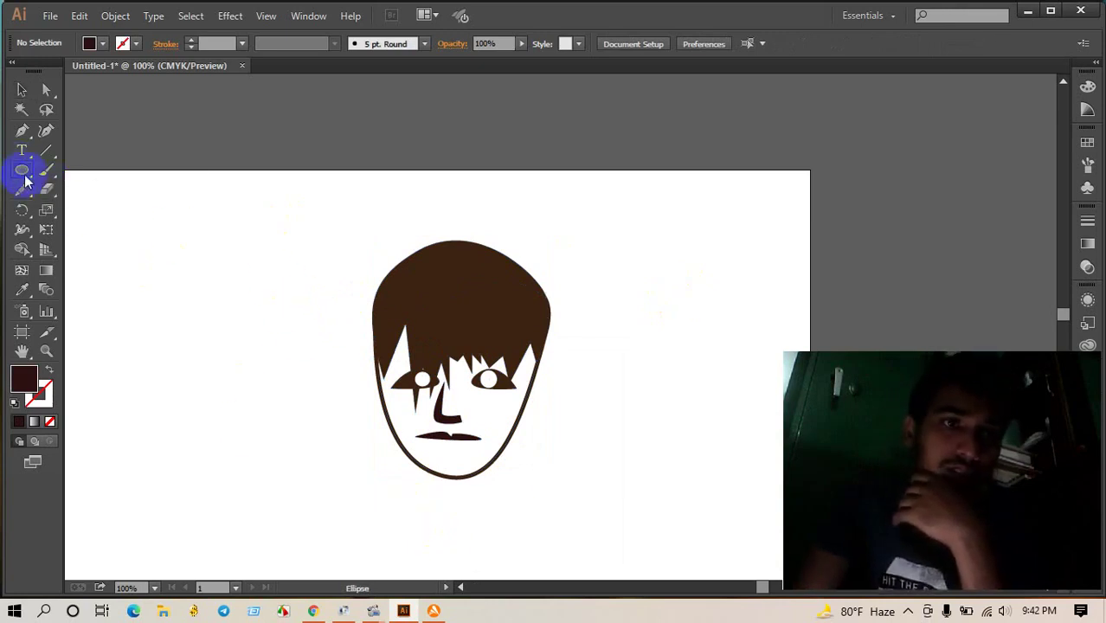
mouse_move(25, 181)
left_mouse_down()
mouse_move(97, 186)
mouse_move(110, 203)
left_mouse_up()
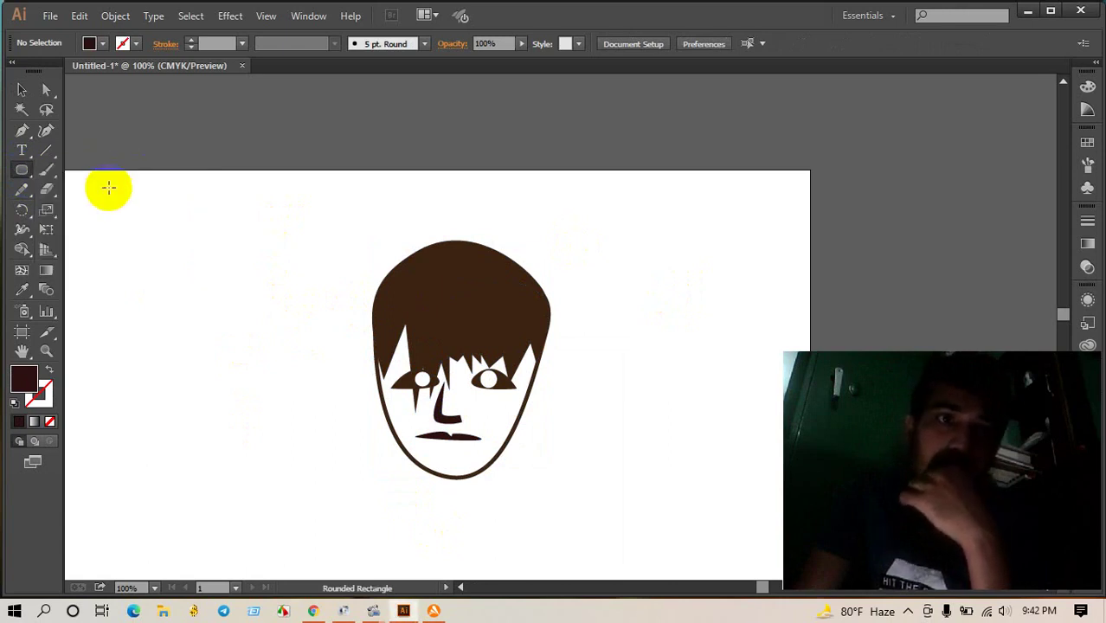
left_click_drag(100, 241, 327, 463)
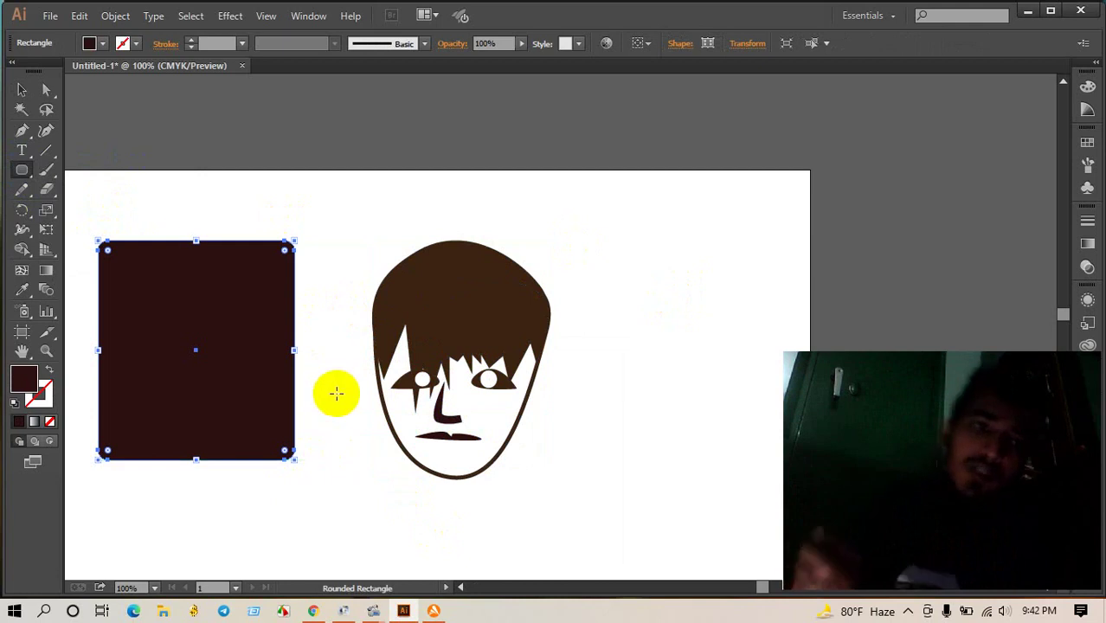
left_click(21, 89)
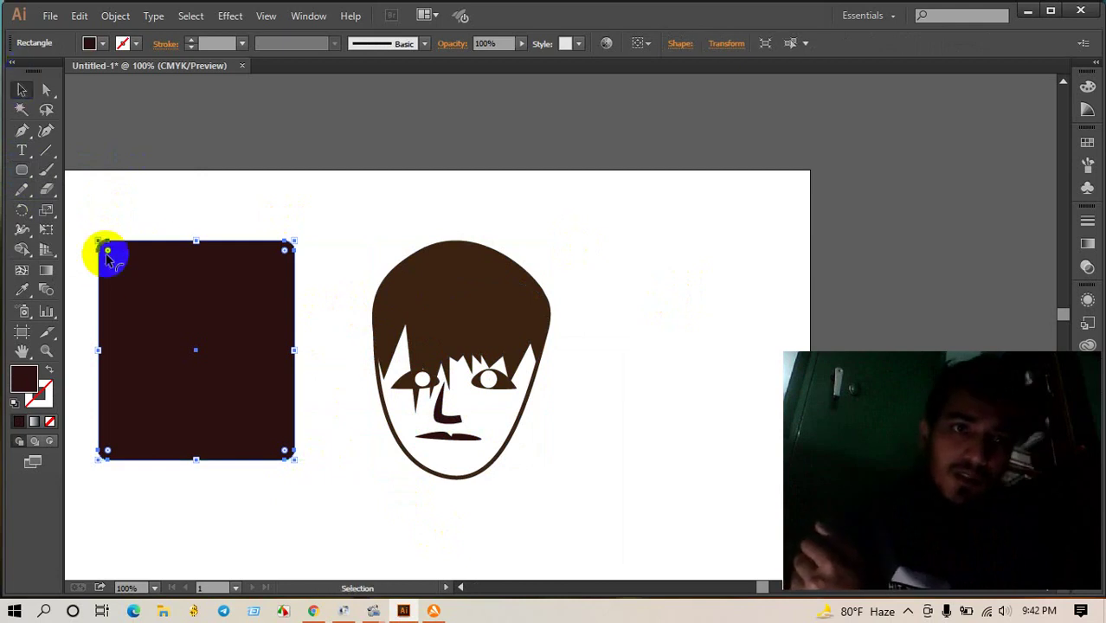
left_click_drag(107, 254, 128, 225)
left_click(220, 244)
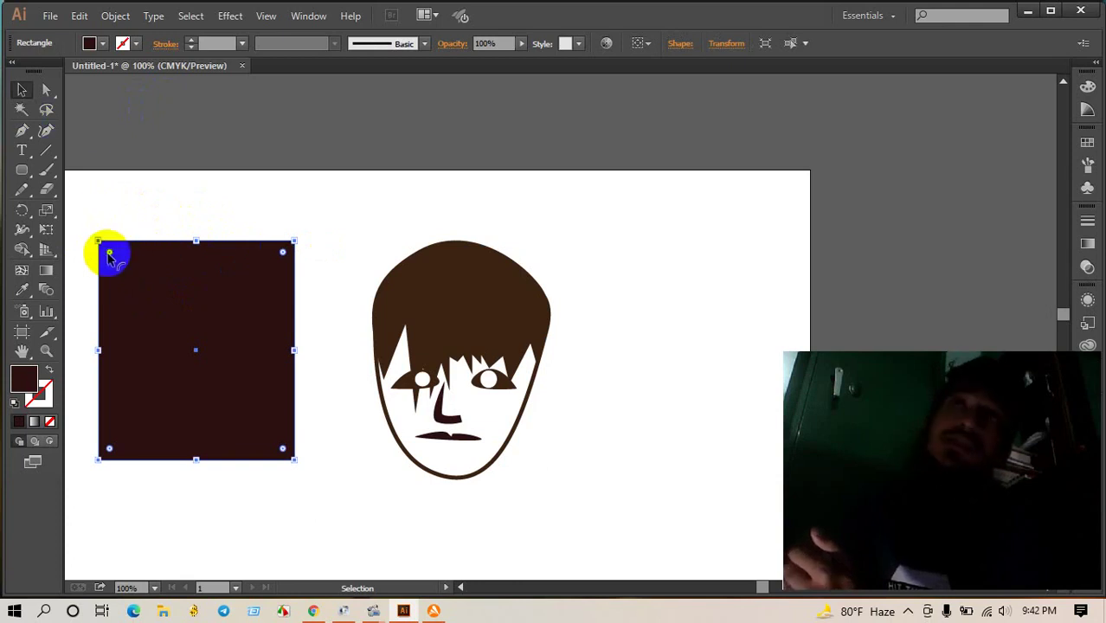
left_click_drag(109, 254, 161, 305)
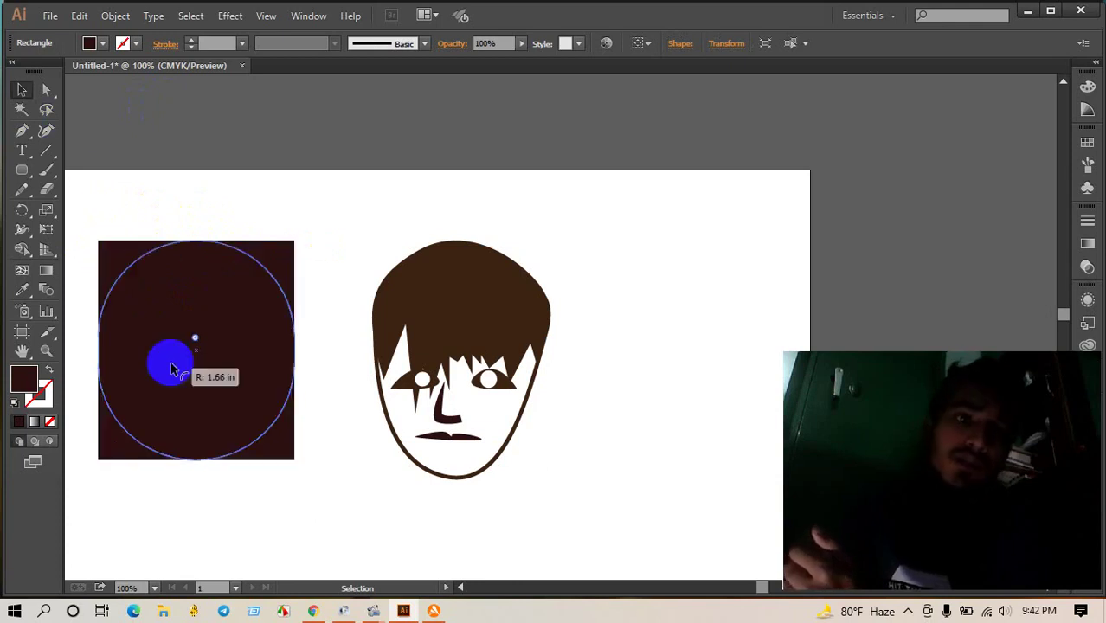
left_click_drag(339, 457, 177, 308)
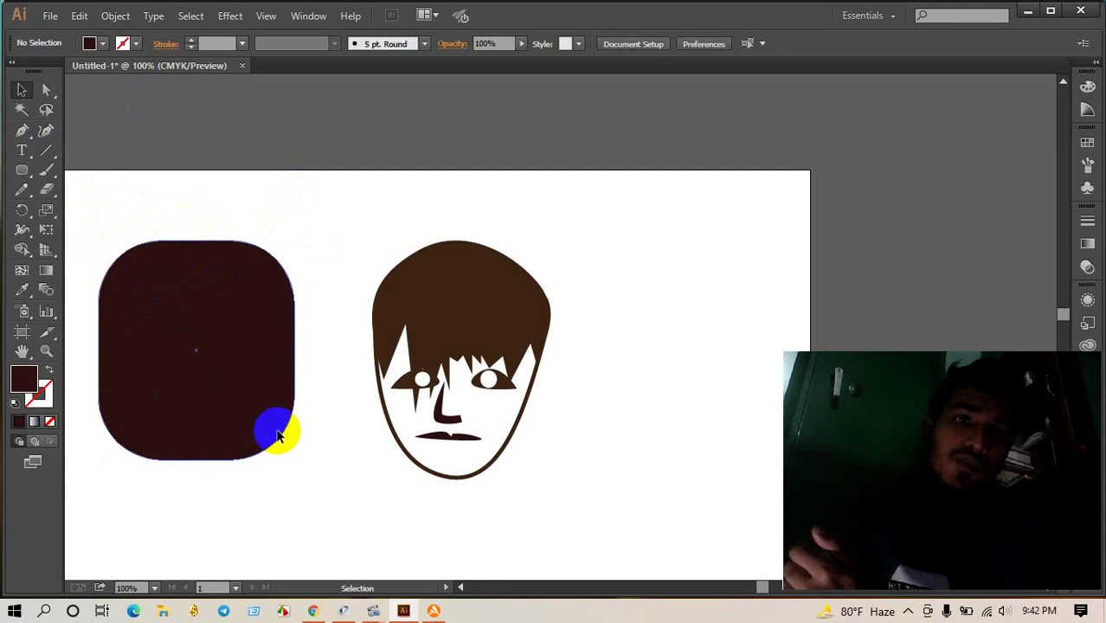
key("Delete")
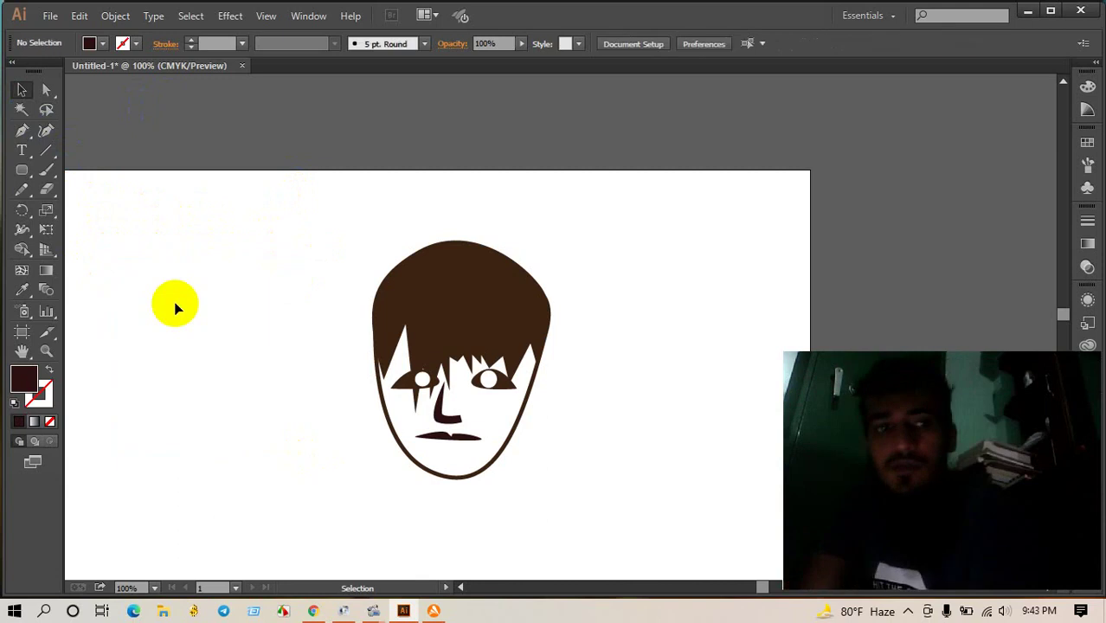
Step: Draw a small hexagon at the artboard's top left with the Polygon tool
left_click(23, 186)
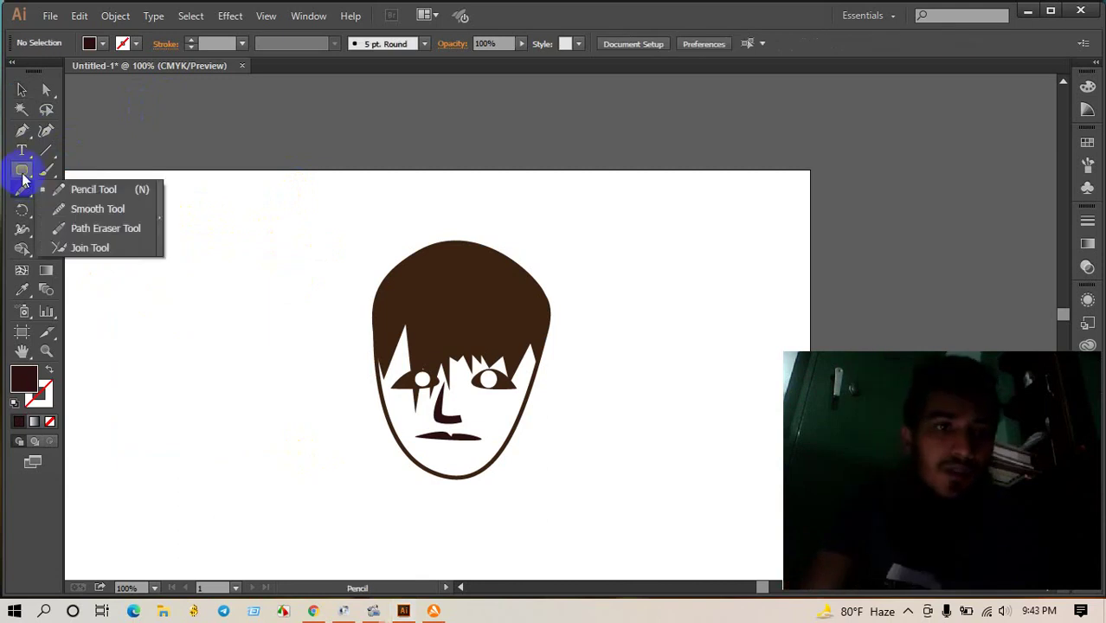
left_click(23, 178)
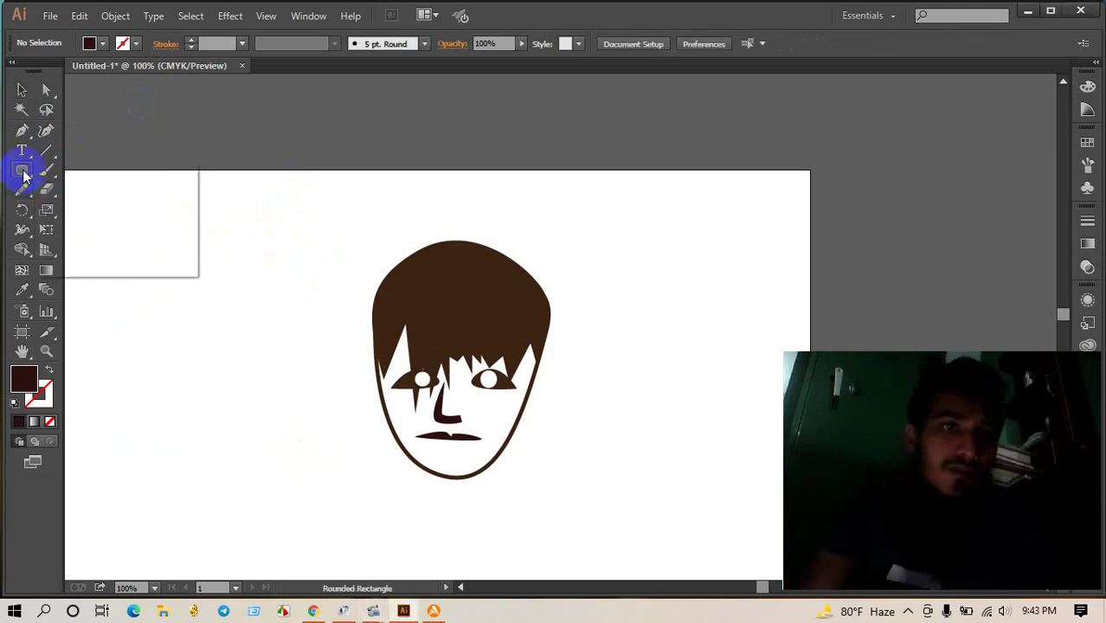
left_click(116, 228)
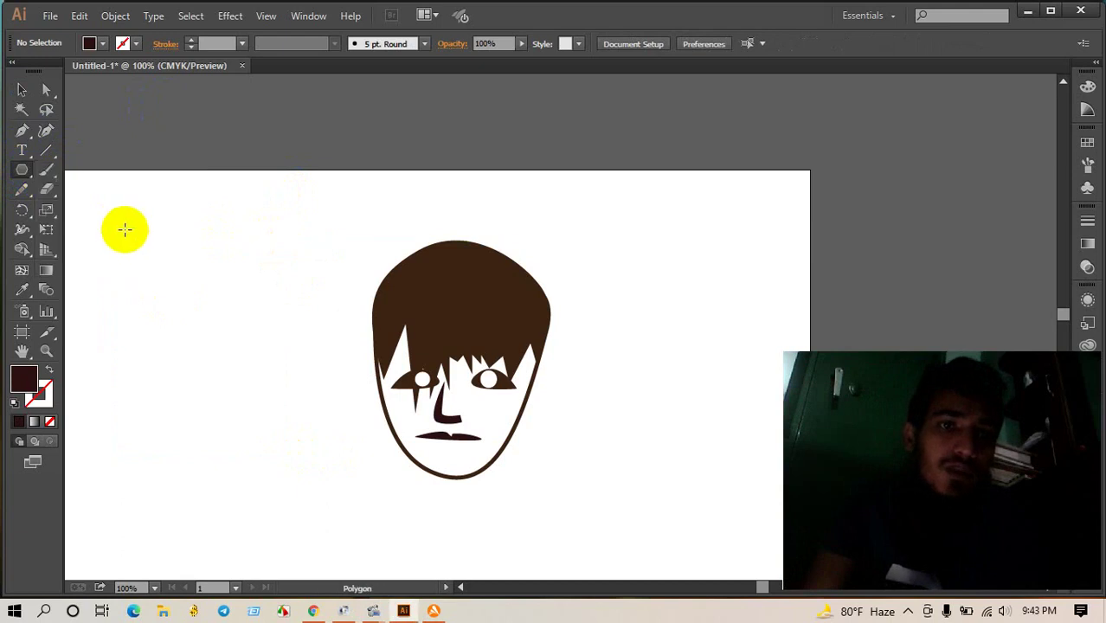
left_click_drag(123, 226, 141, 249)
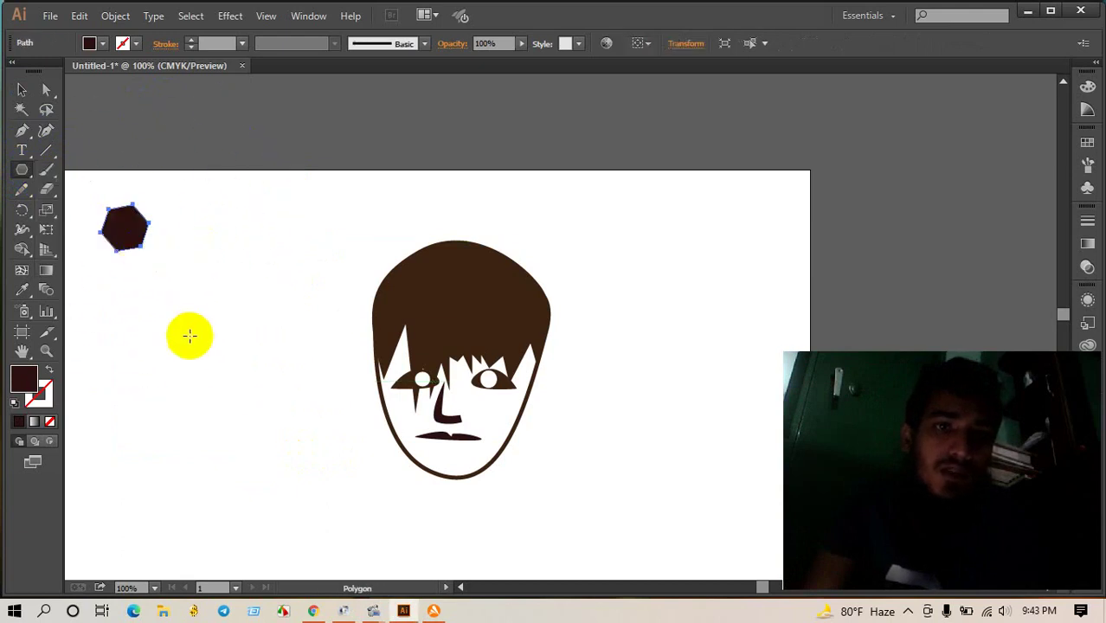
Step: Set polygon sides to 9 and add two nine-sided polygons below the hexagon
left_click(186, 300)
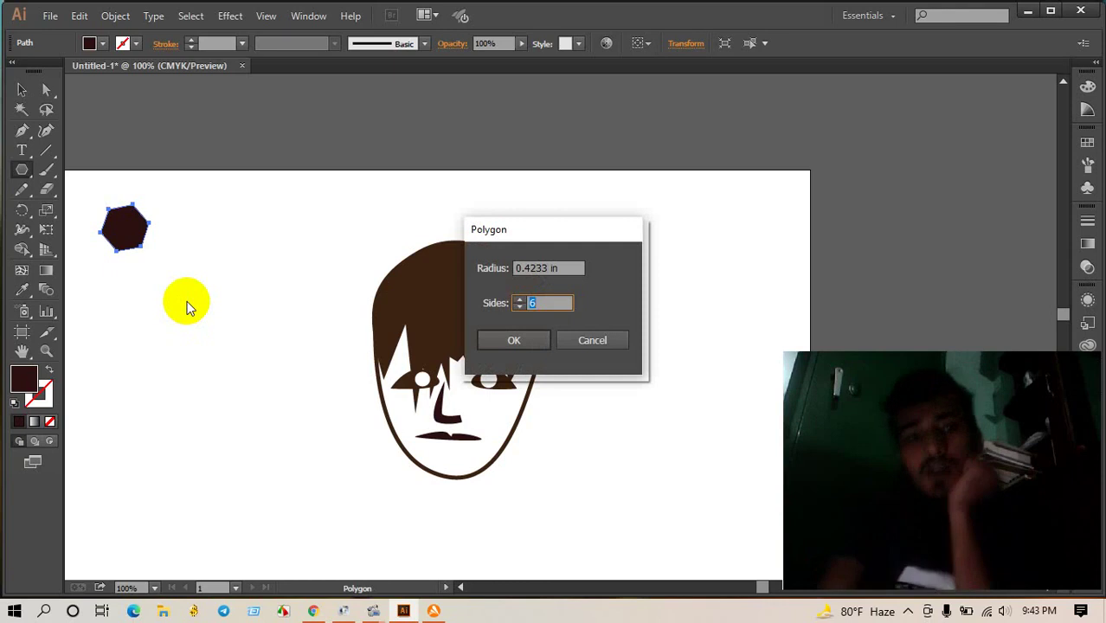
left_click(524, 296)
left_click(517, 299)
type("9")
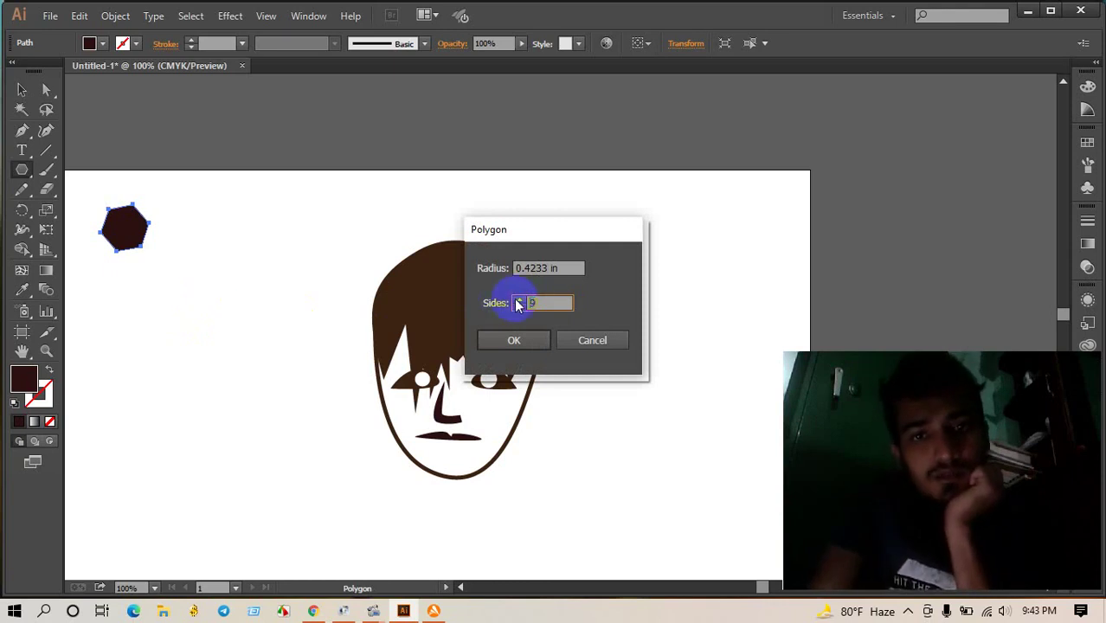
left_click(500, 340)
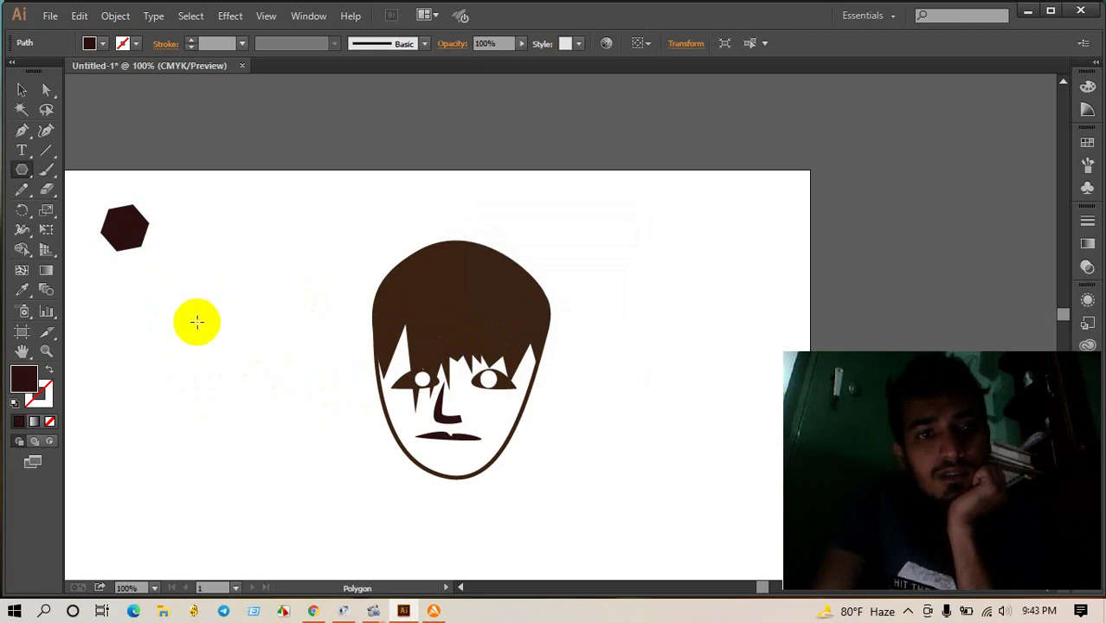
left_click(284, 355)
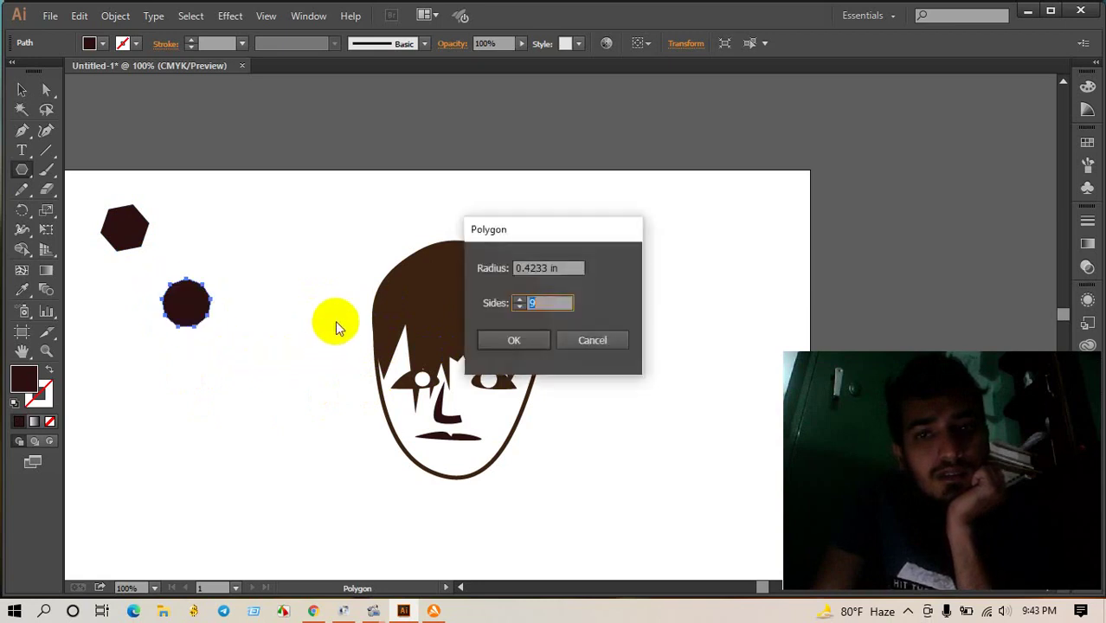
left_click(514, 341)
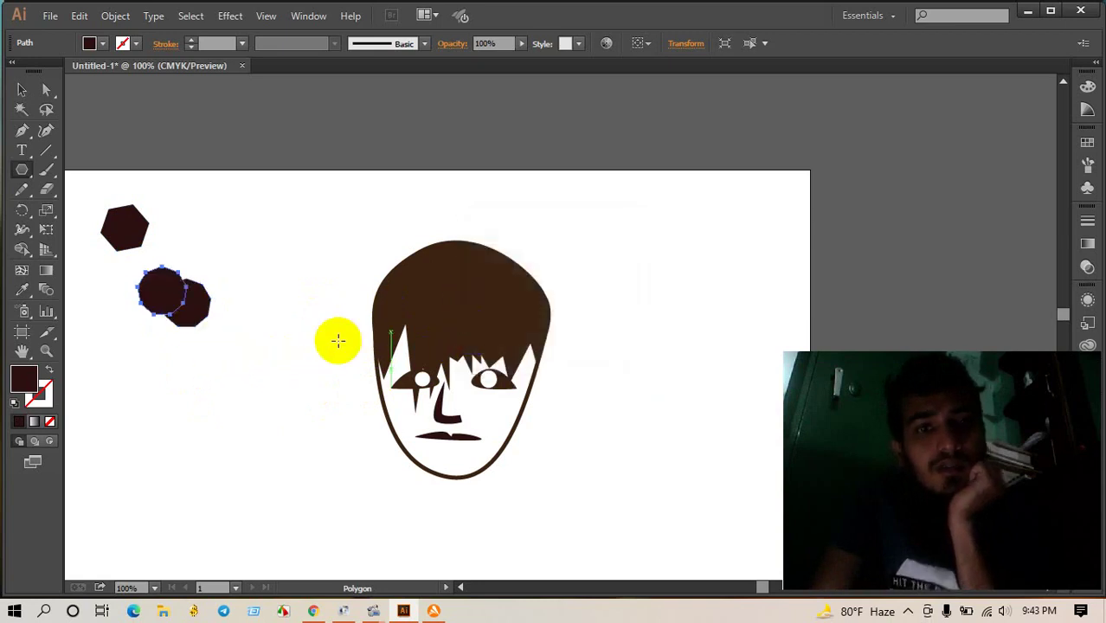
left_click_drag(162, 291, 177, 307)
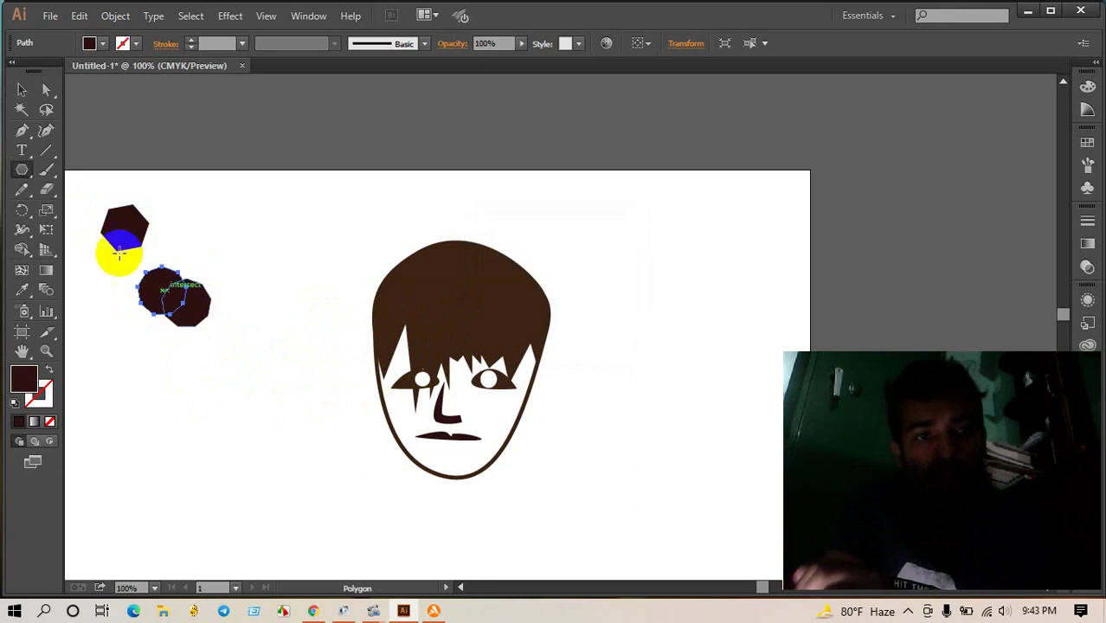
Step: Enlarge one nine-sided polygon to about 2.1 inches and move it lower on the artboard
left_click(22, 90)
left_click(167, 271)
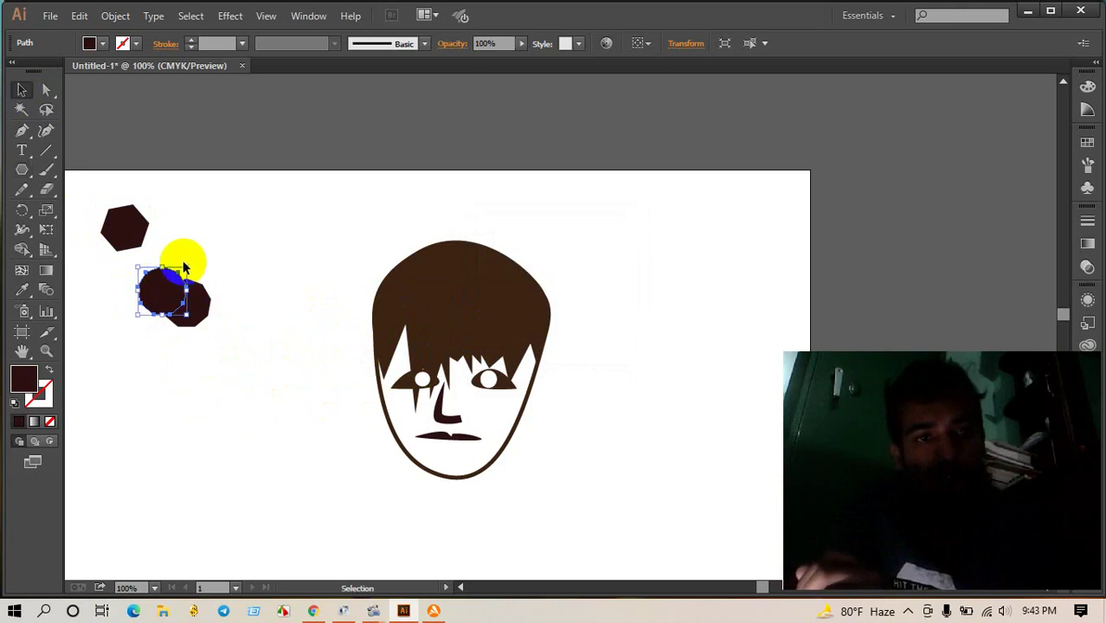
mouse_move(190, 270)
left_mouse_down()
mouse_move(314, 197)
mouse_move(309, 180)
left_mouse_up()
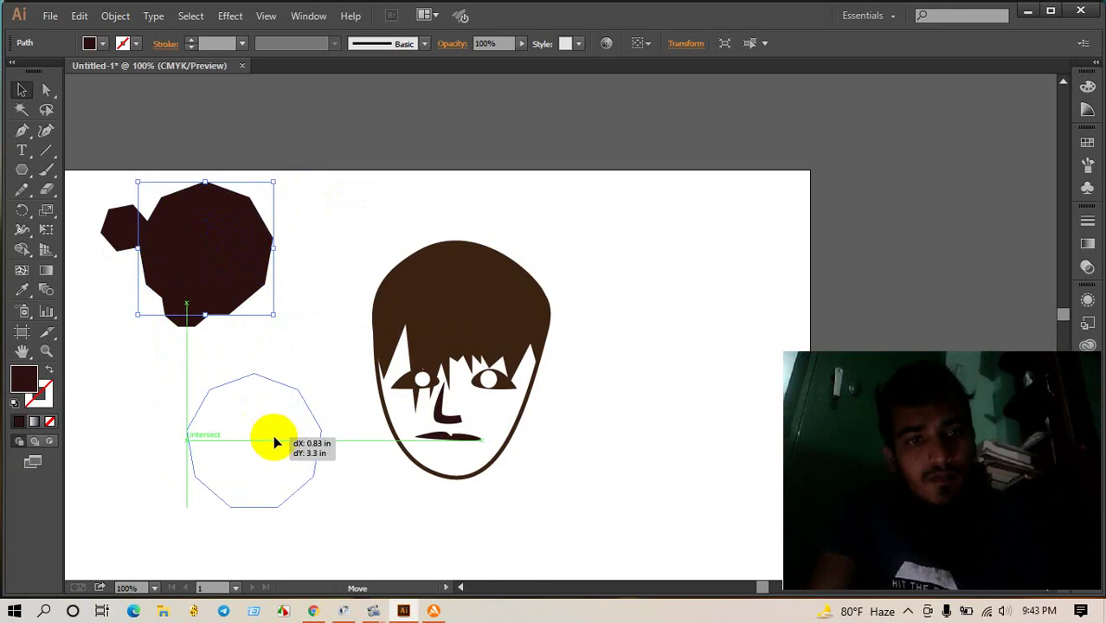
left_click_drag(234, 278, 289, 422)
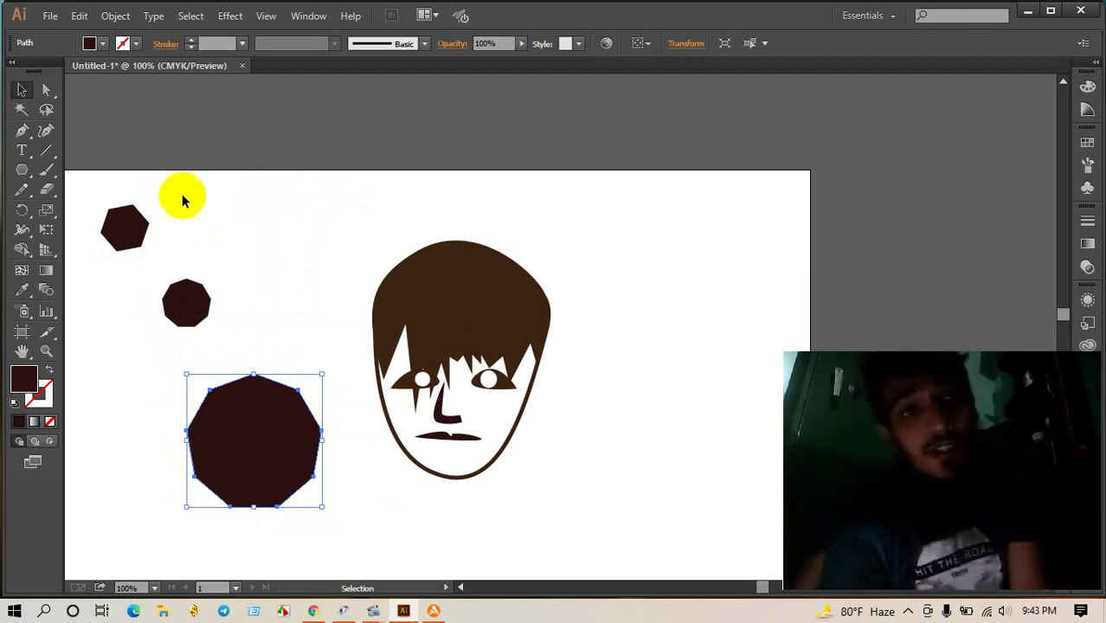
scroll(181, 195, "down", 5)
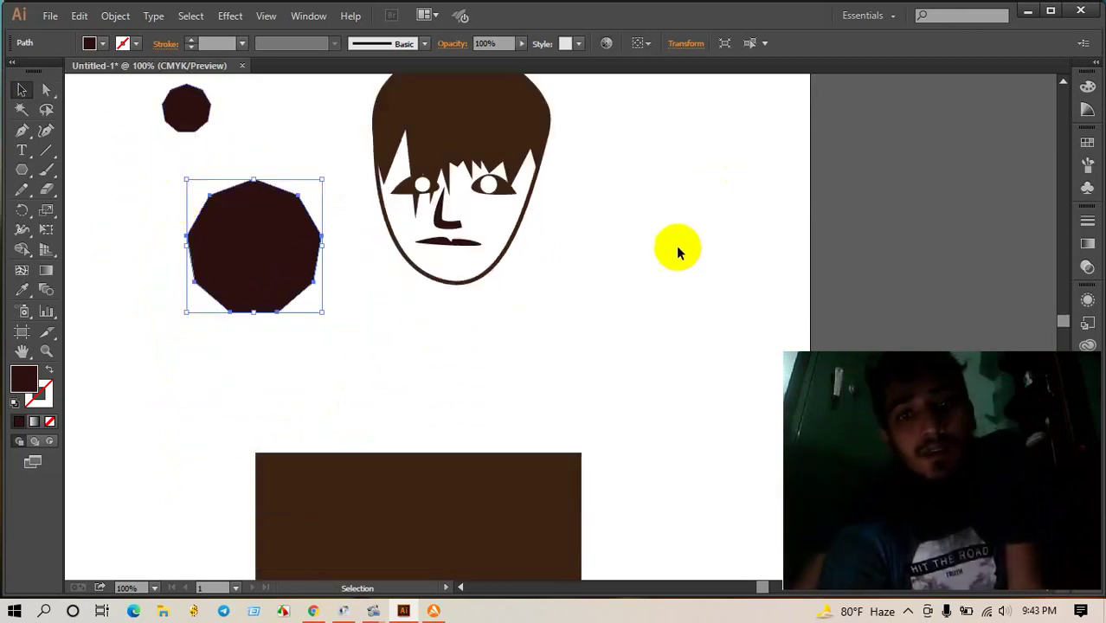
left_click(678, 252)
left_click(21, 170)
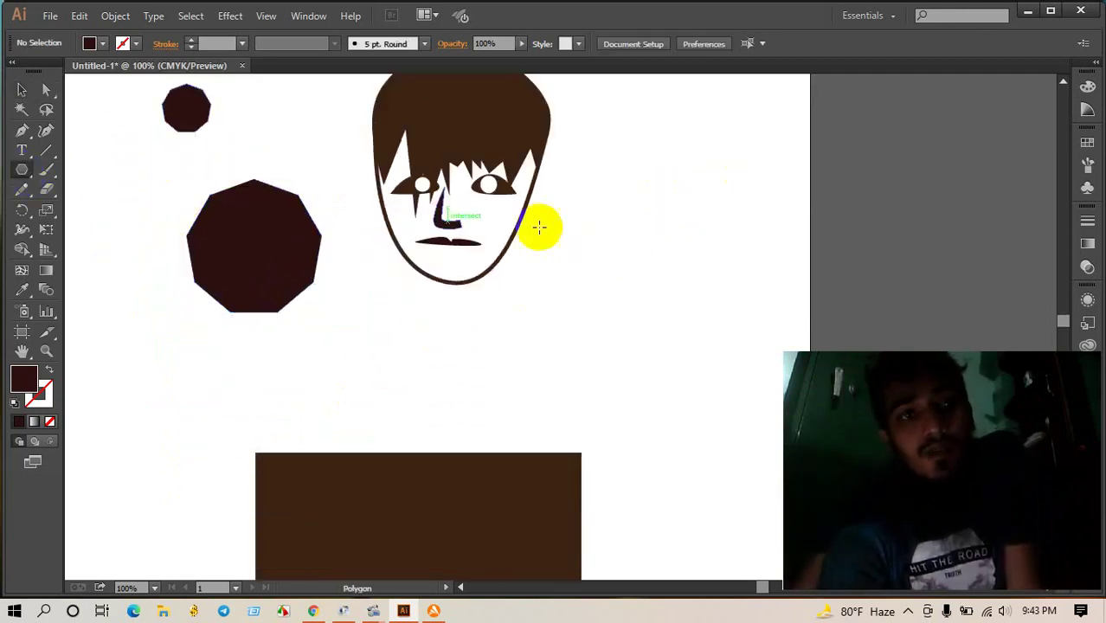
Step: Place a nine-sided polygon with 0.3 in radius right of the face, cancelling an extra one
left_click(688, 213)
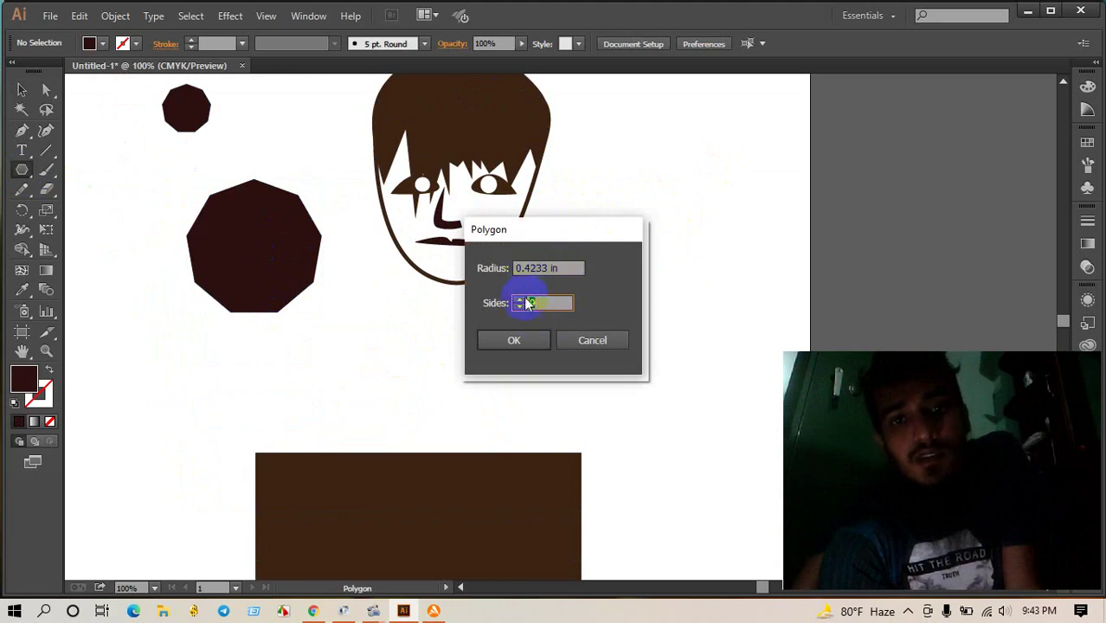
left_click(573, 268)
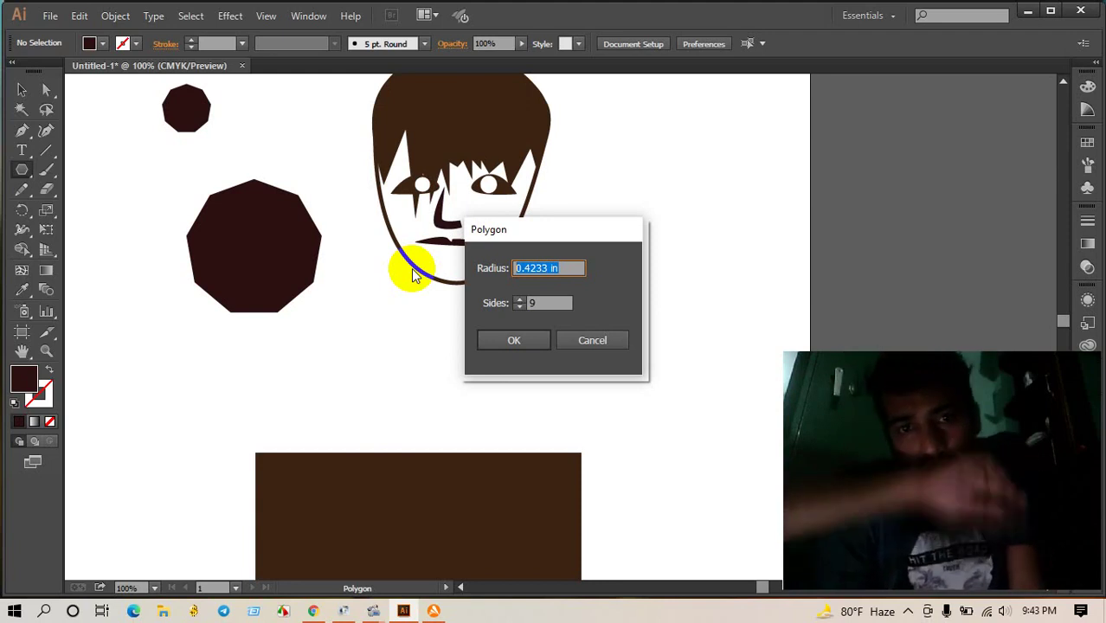
type(".3")
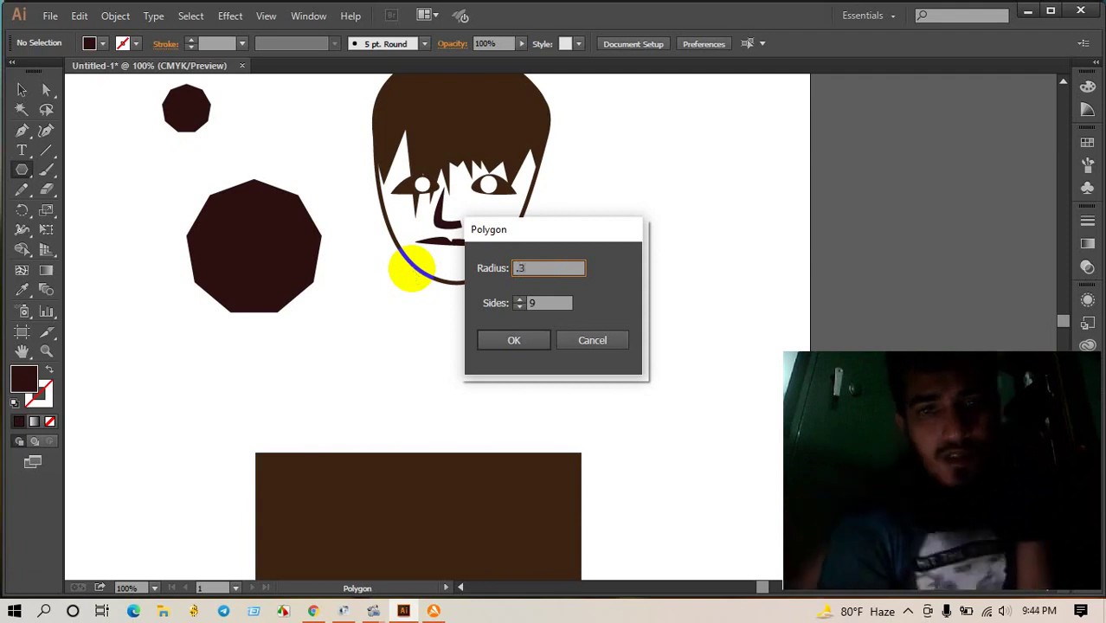
left_click(514, 341)
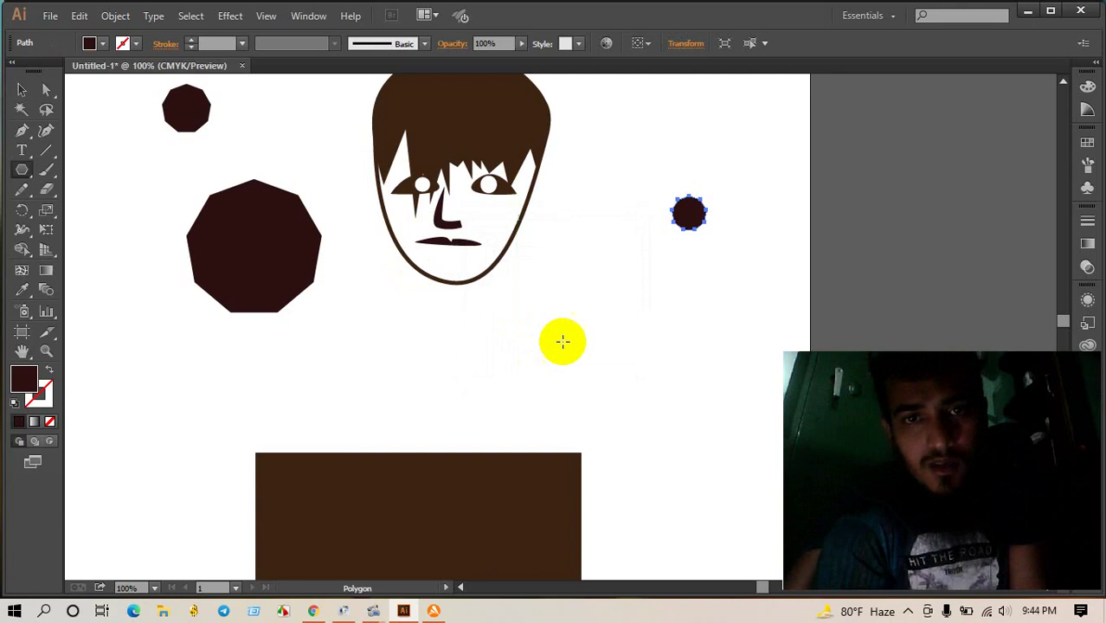
left_click(677, 282)
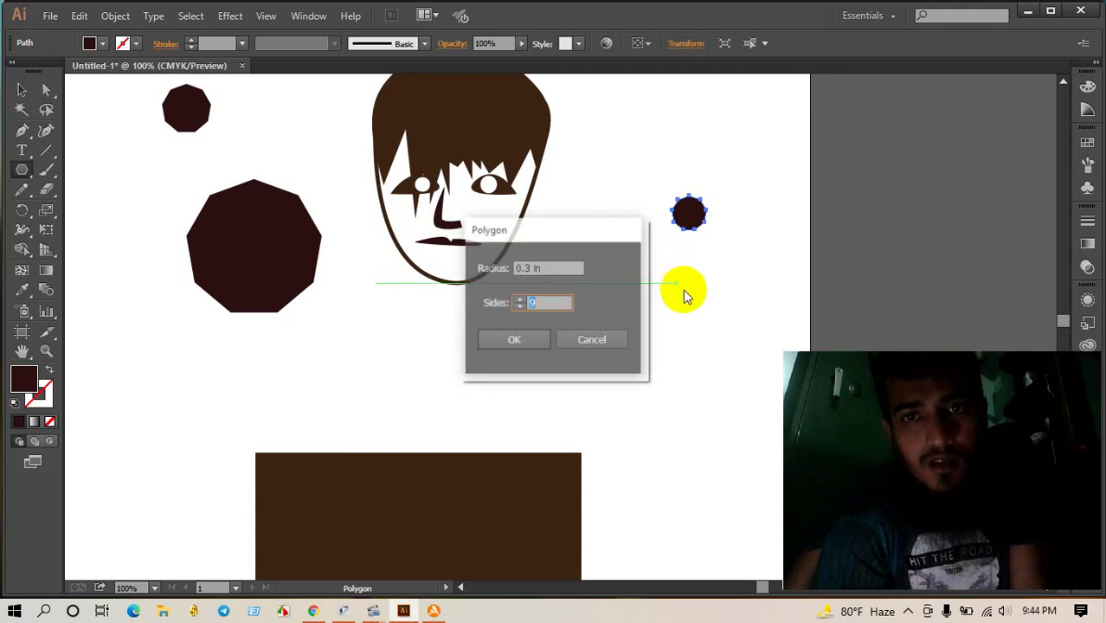
left_click(611, 341)
Step: Draw a five-point star to the right of the face with the Star tool
left_click(24, 170)
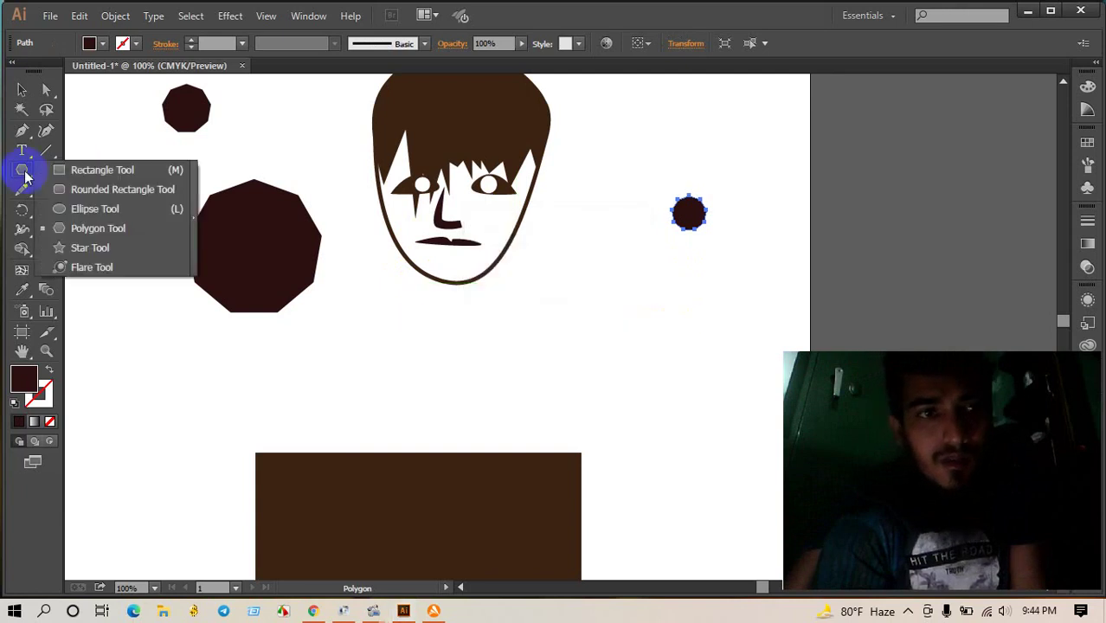
left_click(82, 248)
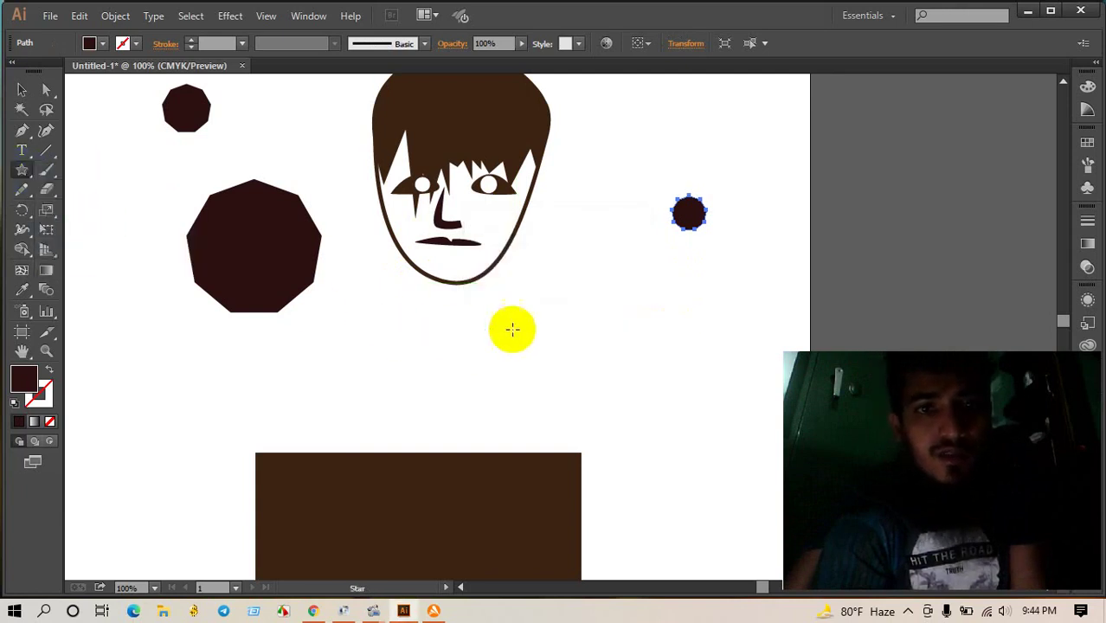
left_click_drag(579, 282, 606, 329)
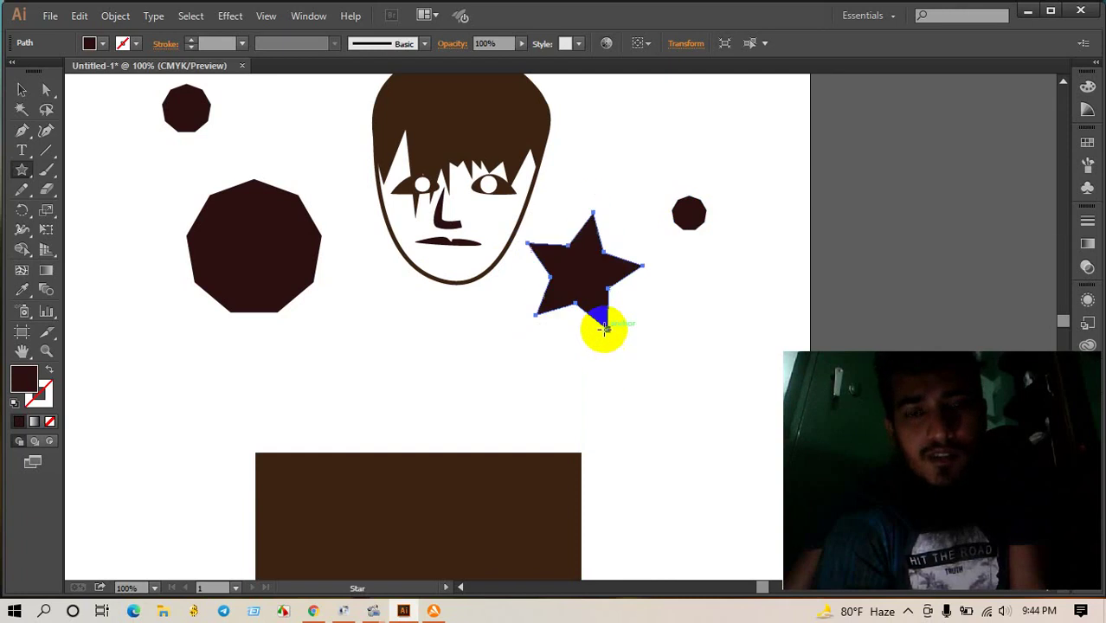
Step: Create an eleven-point star and move it up to the artboard's top right
left_click(629, 363)
left_click(549, 318)
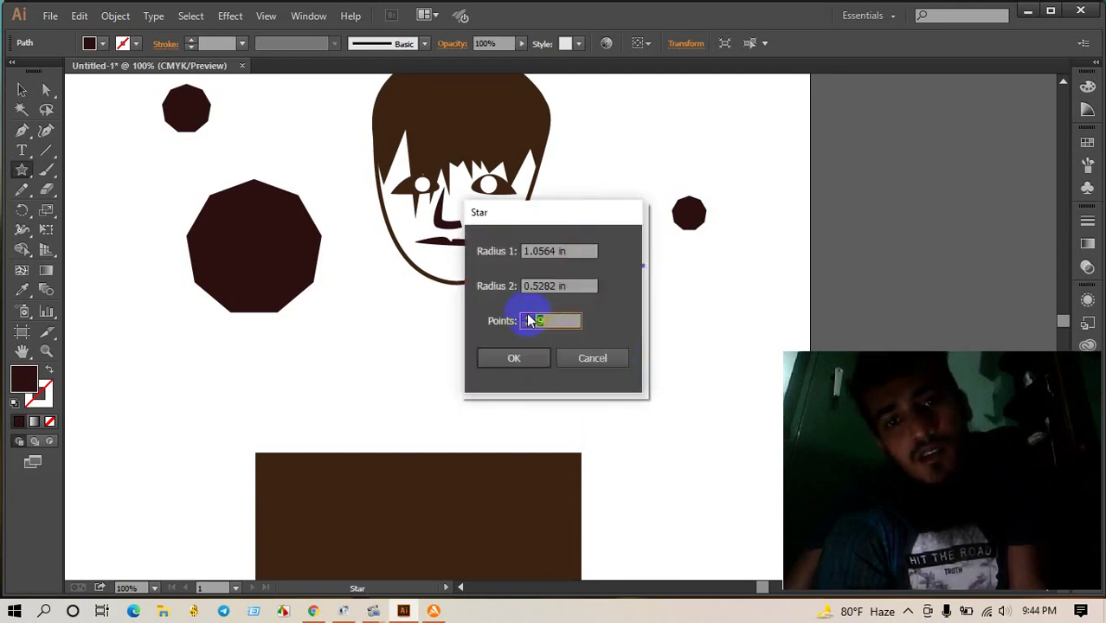
left_click(514, 358)
left_click_drag(632, 355, 666, 346)
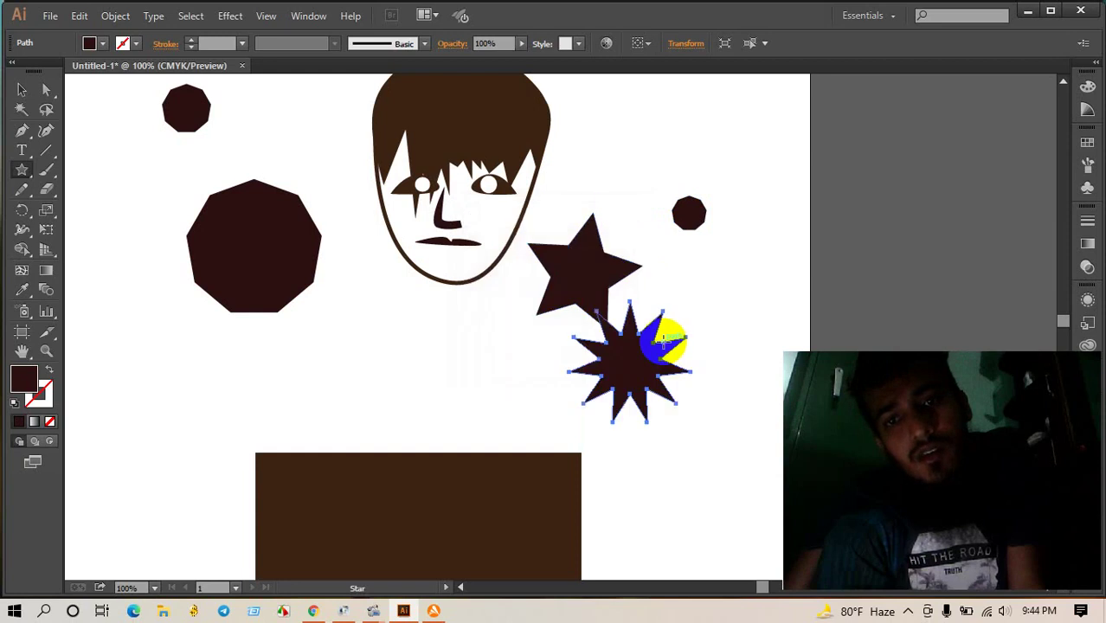
left_click(658, 379)
left_click(593, 358)
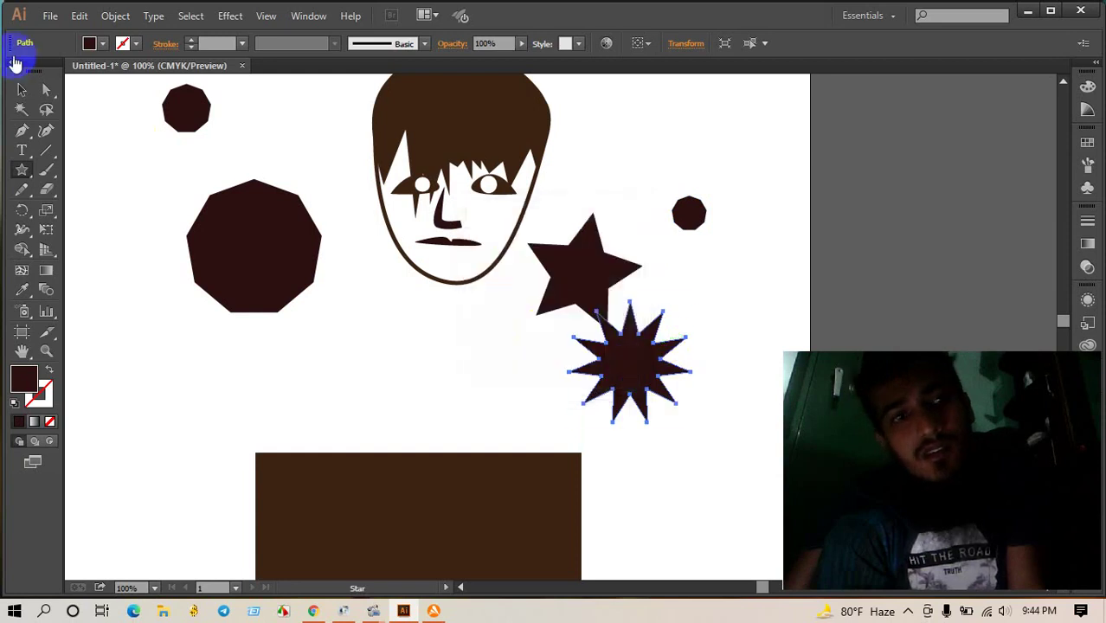
left_click(22, 89)
left_click_drag(629, 389, 649, 130)
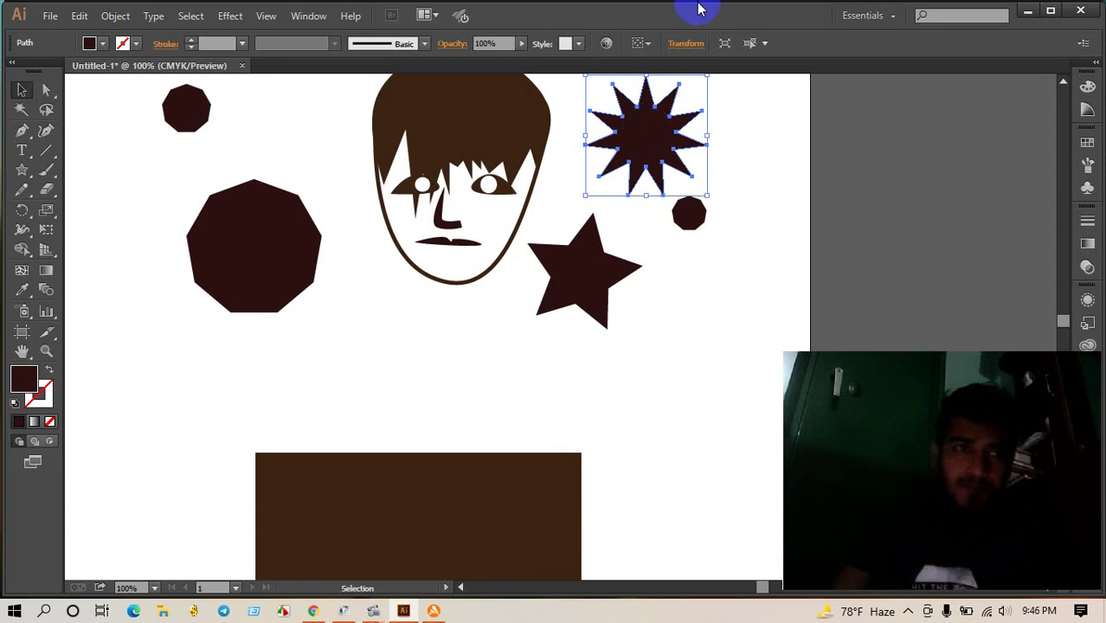
left_click(22, 170)
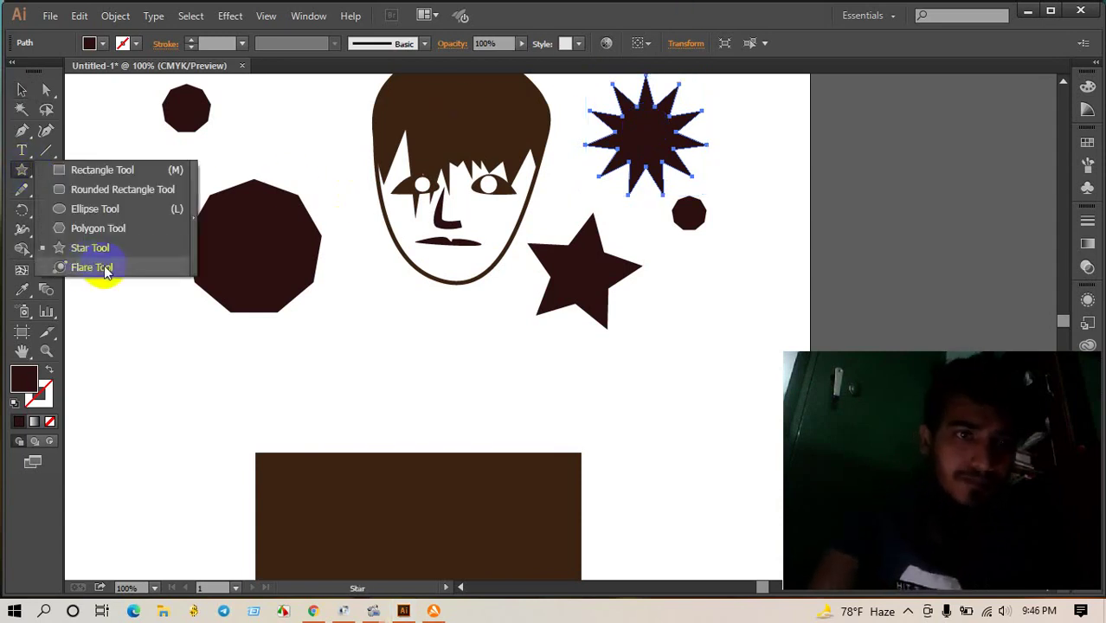
left_click(100, 268)
left_click_drag(157, 323, 227, 366)
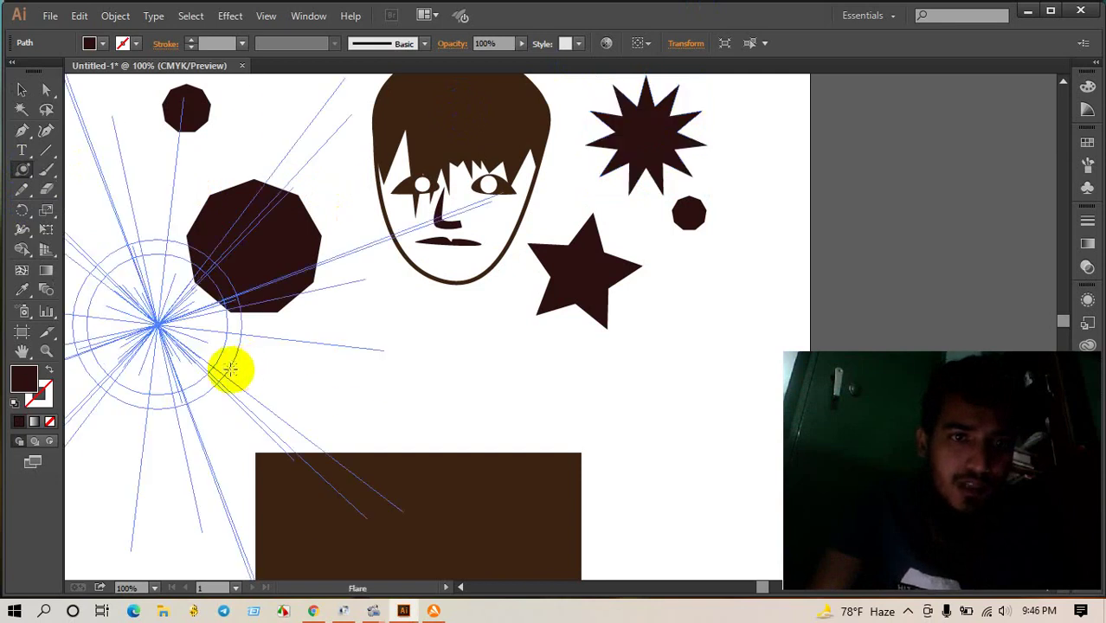
left_click(457, 374)
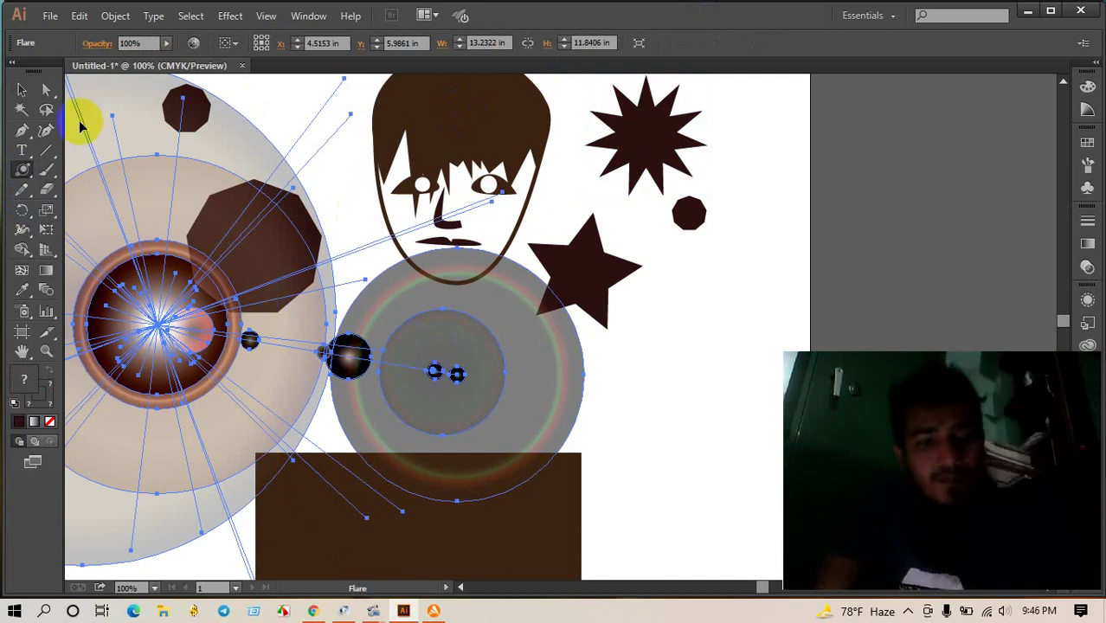
key("ctrl+z")
key("ctrl+z")
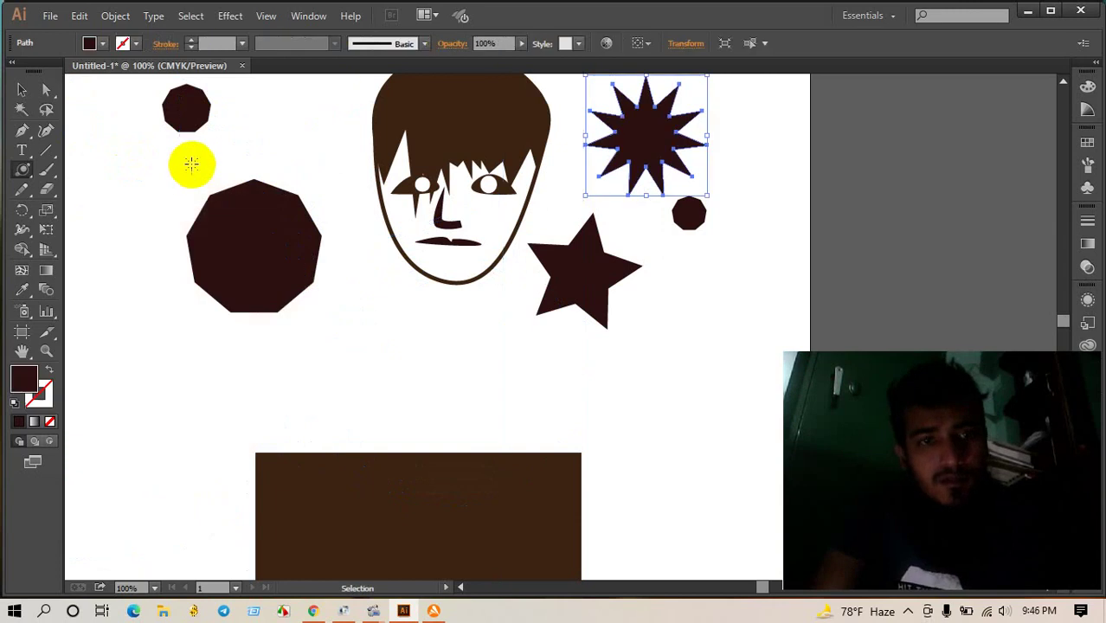
left_click(292, 348)
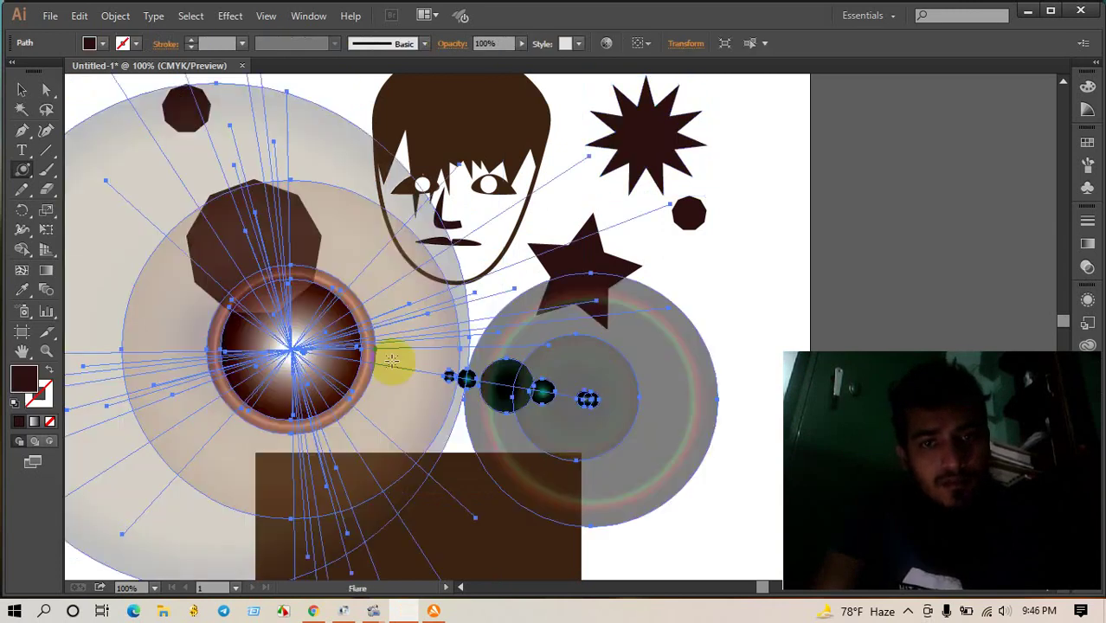
left_click(392, 361)
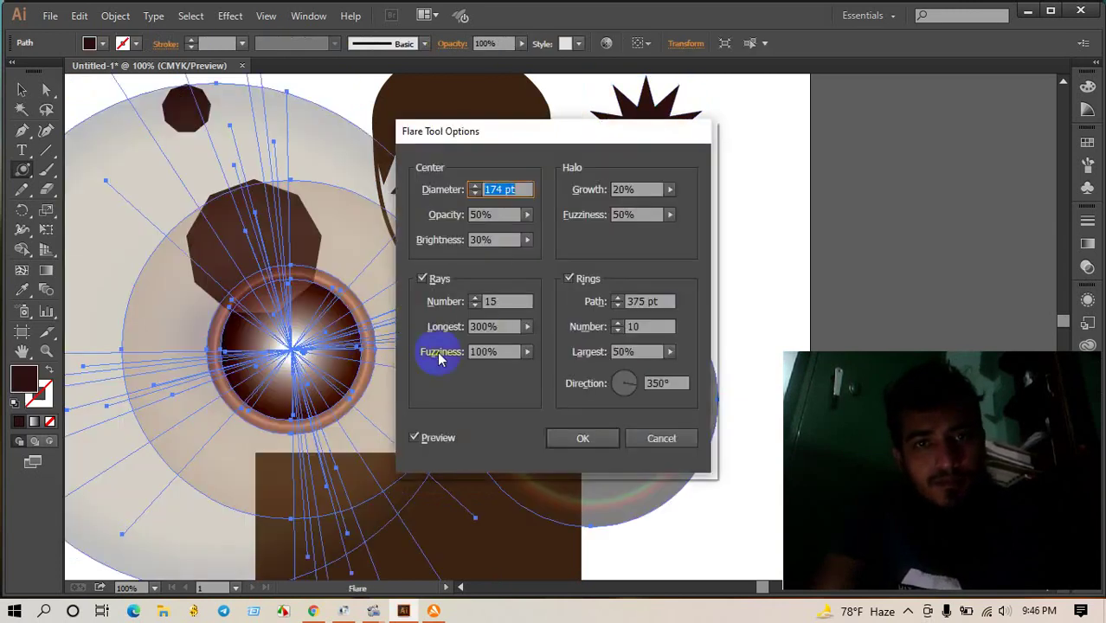
left_click(651, 443)
key("ctrl+z")
key("ctrl+minus")
key("ctrl+minus")
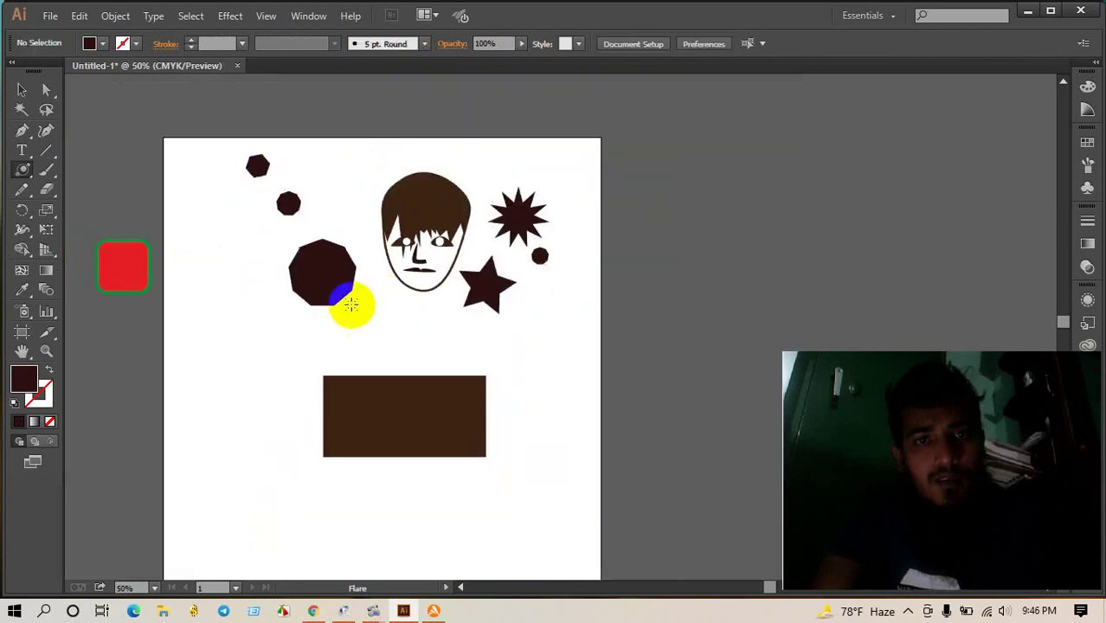
Step: Place a lens flare on the left with 157 pt centre diameter and 91% opacity
left_click(264, 339)
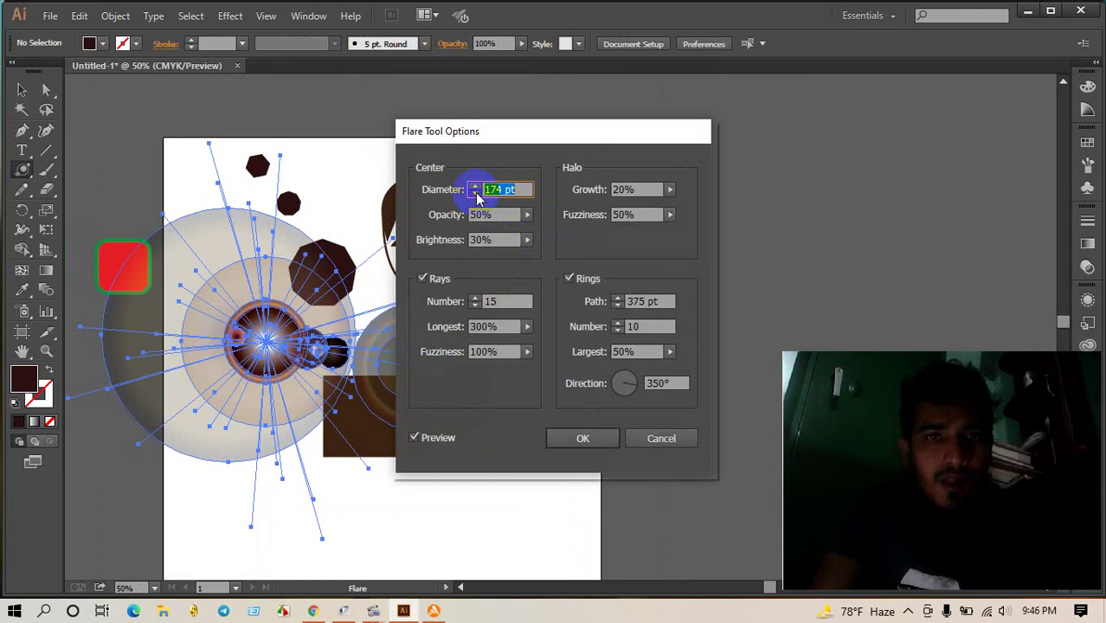
left_click(475, 194)
left_click(475, 194)
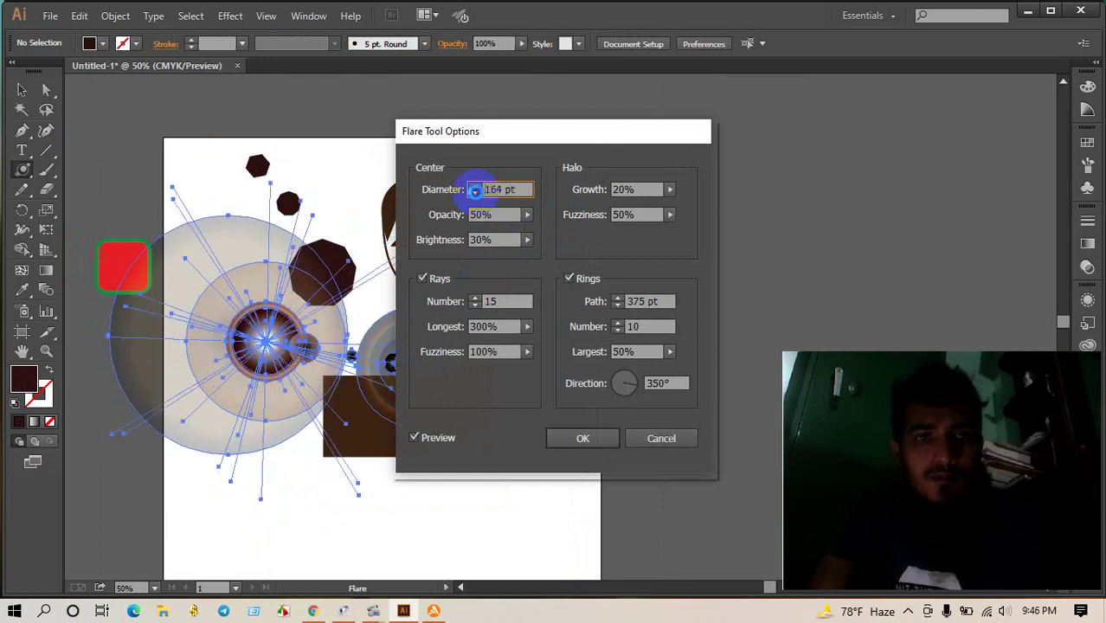
left_click(475, 193)
left_click(475, 193)
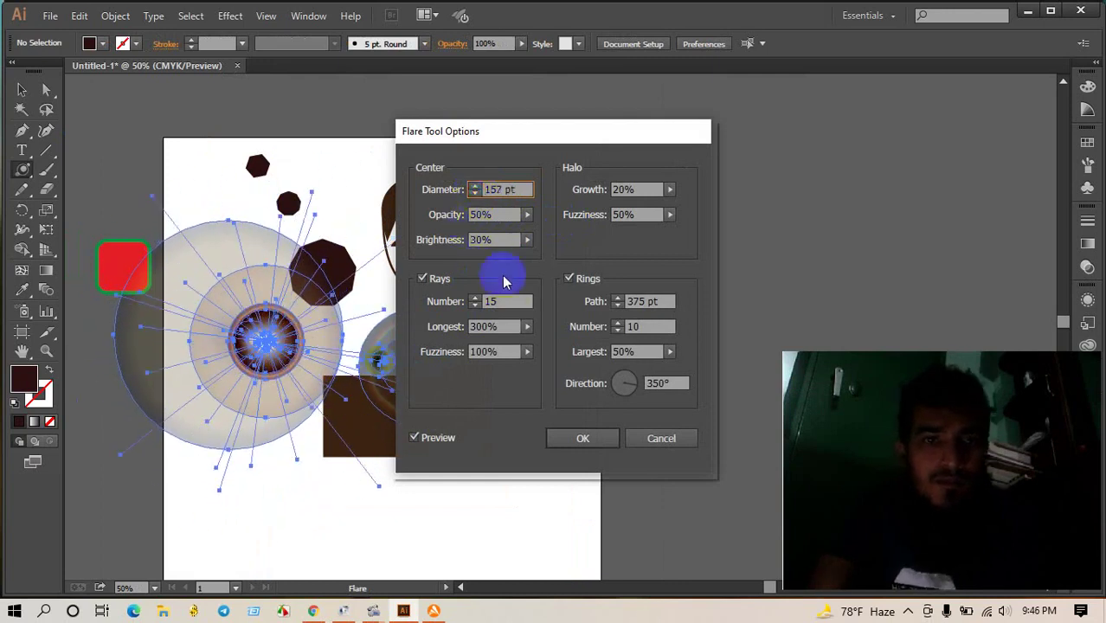
left_click(527, 215)
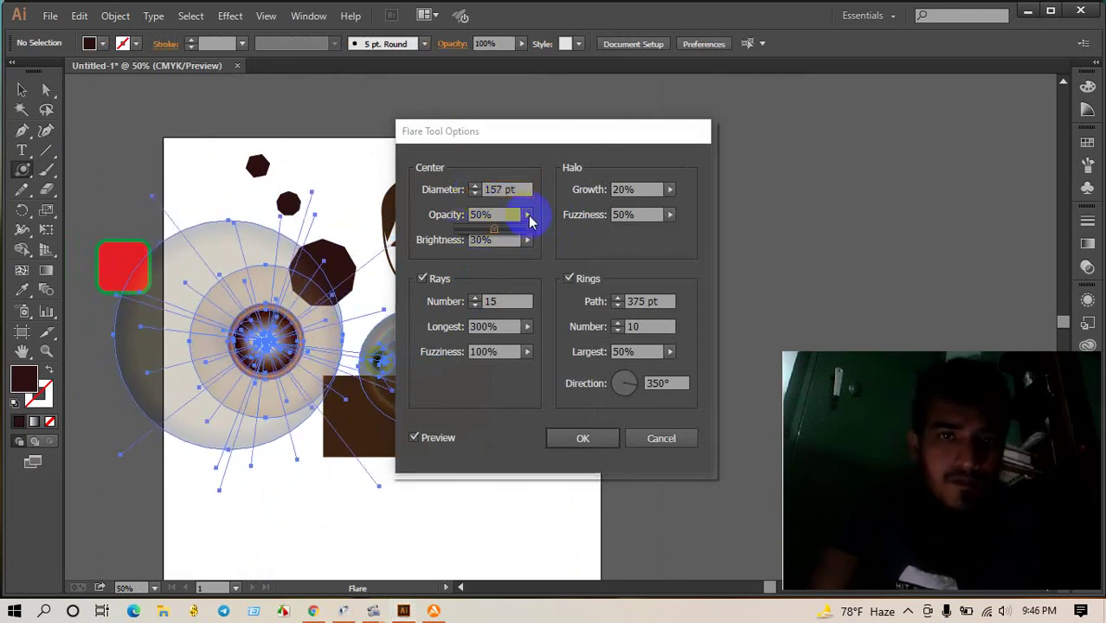
left_click_drag(530, 220, 494, 240)
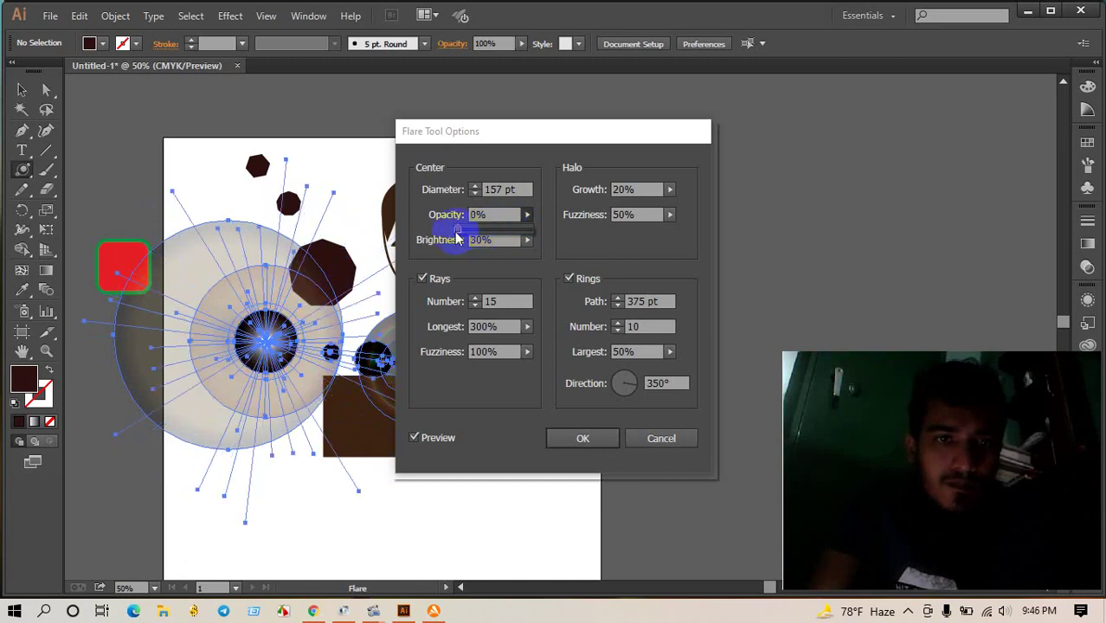
left_click_drag(457, 238, 511, 236)
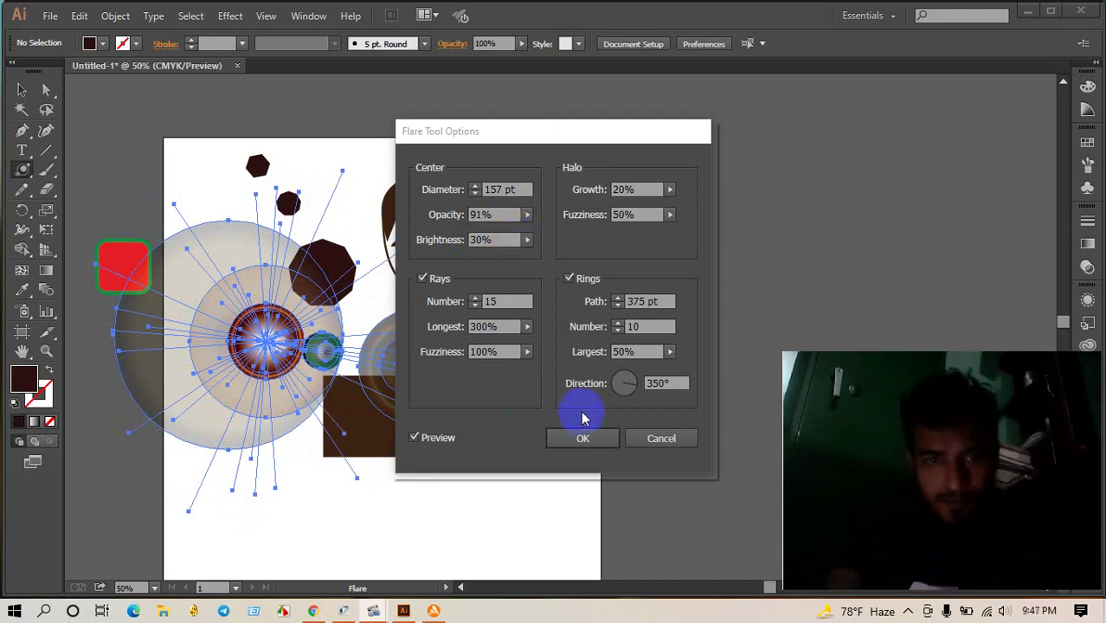
left_click(578, 440)
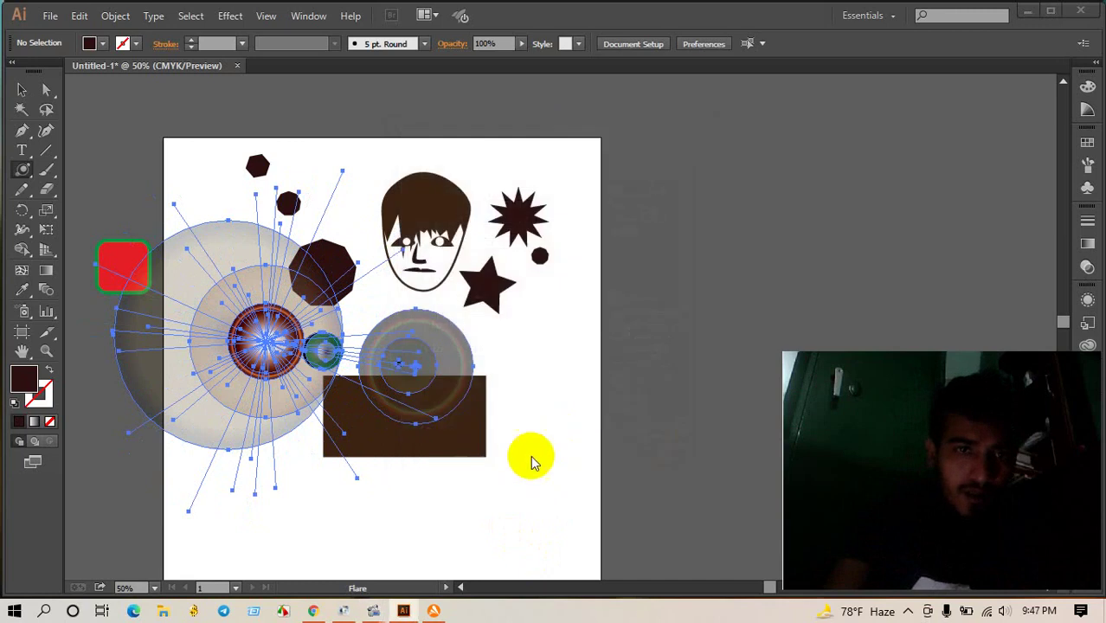
left_click_drag(513, 482, 599, 338)
double_click(21, 169)
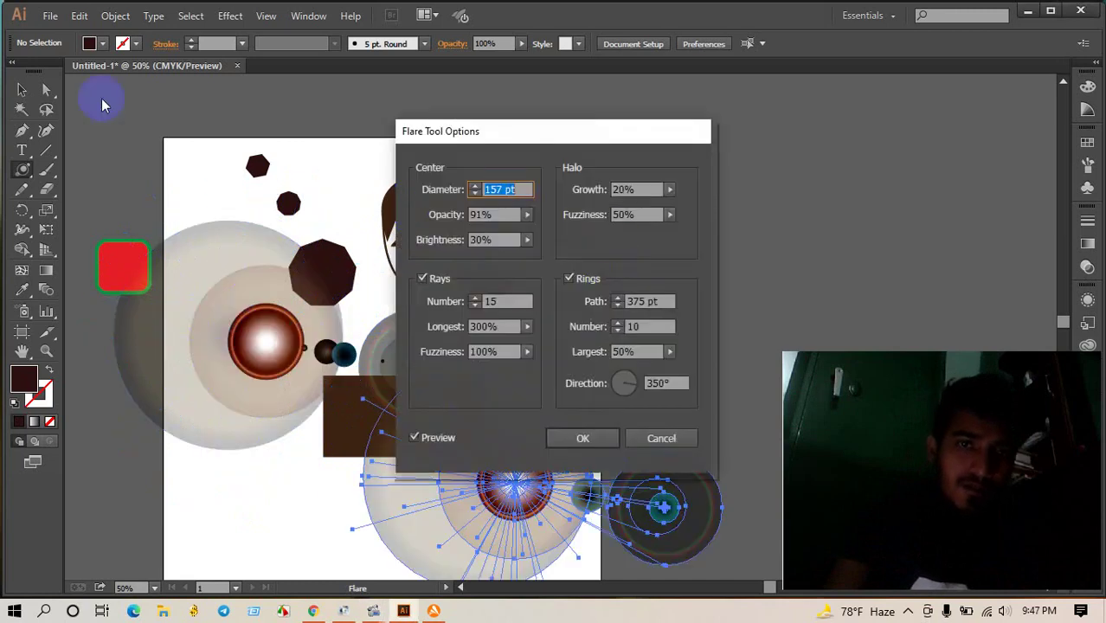
left_click(650, 440)
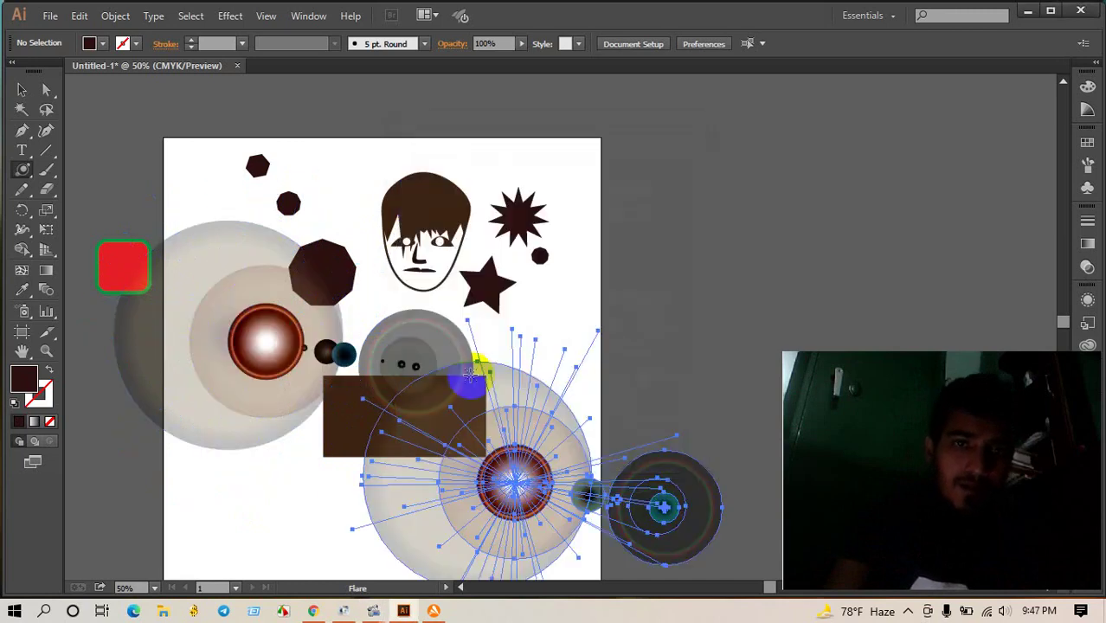
key("Delete")
left_click(22, 90)
left_click(424, 395)
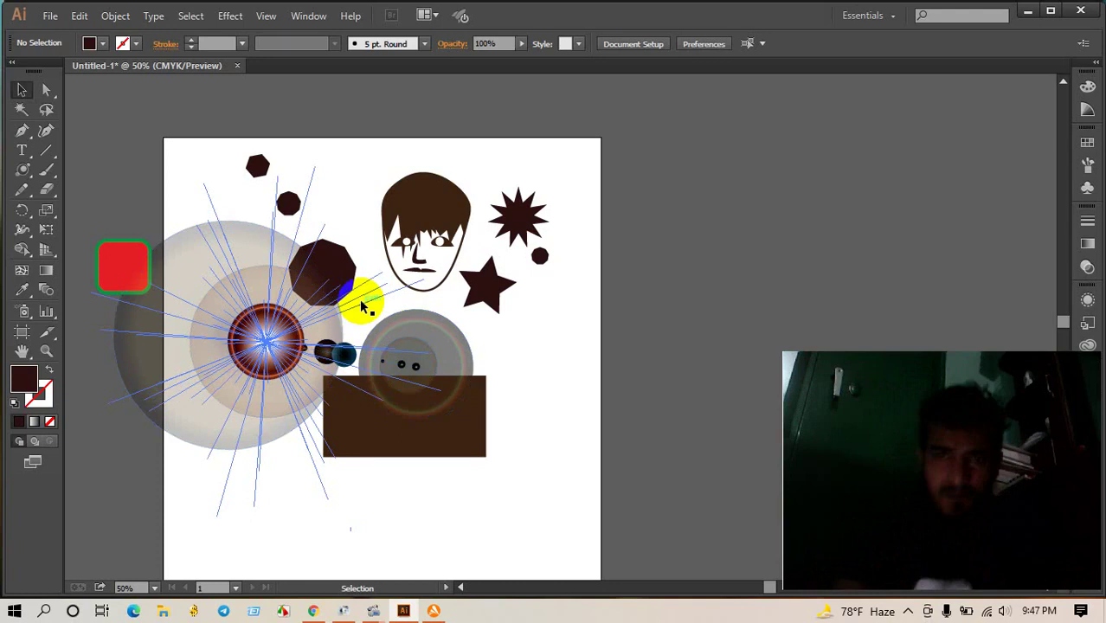
left_click(494, 333)
left_click(934, 368)
left_click_drag(934, 368, 890, 358)
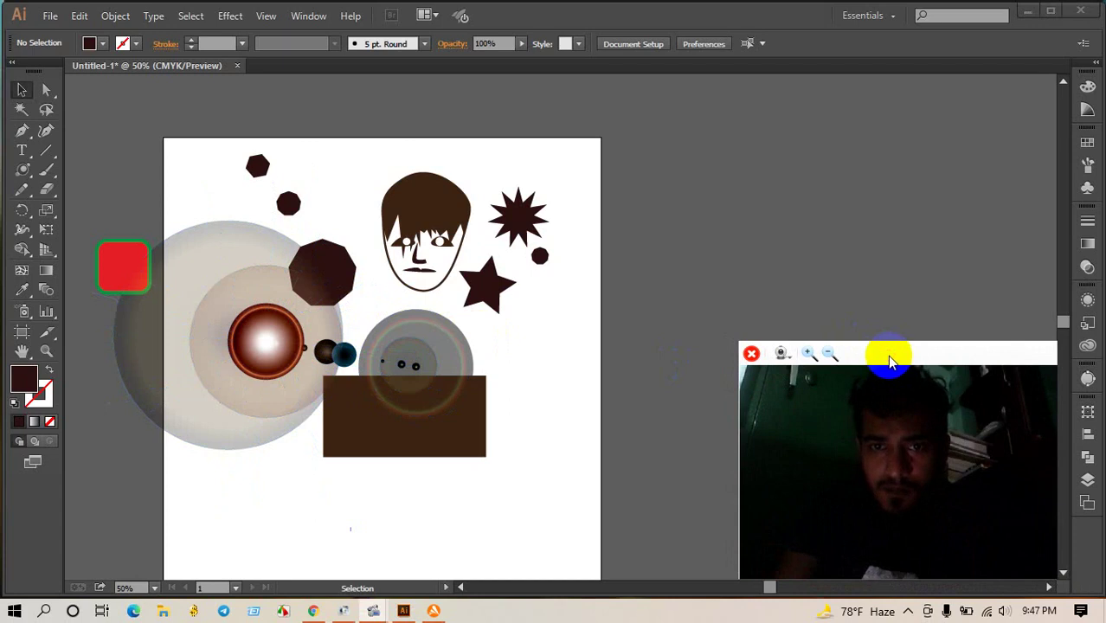
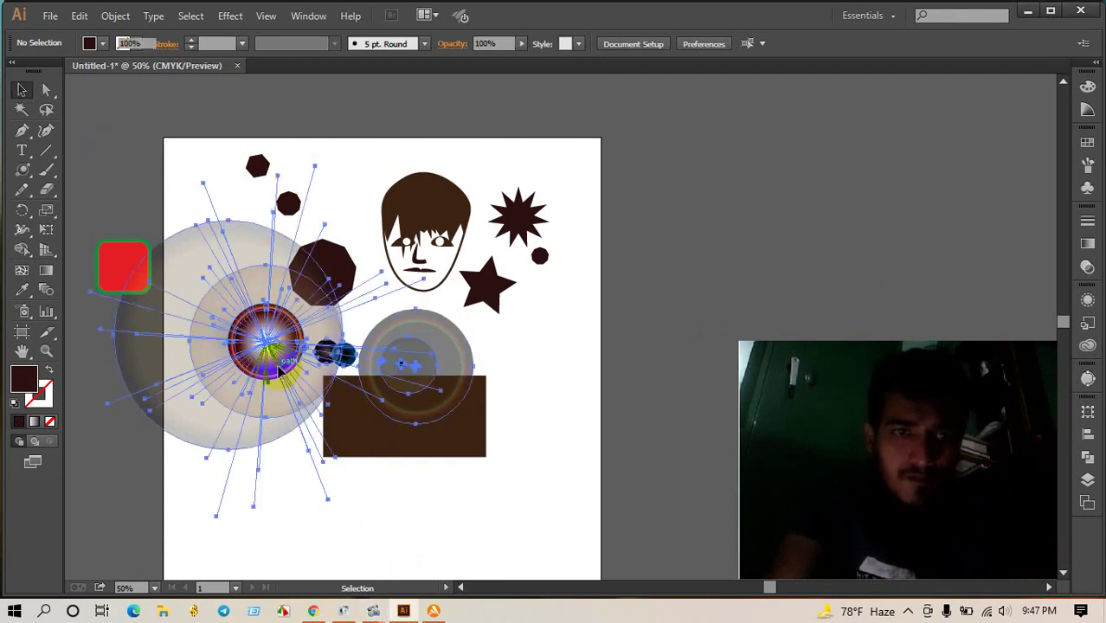
Step: Delete the lens flare, brown rectangle and large octagon, and move the small octagon up-left
left_click(307, 374)
key("Delete")
left_click(452, 430)
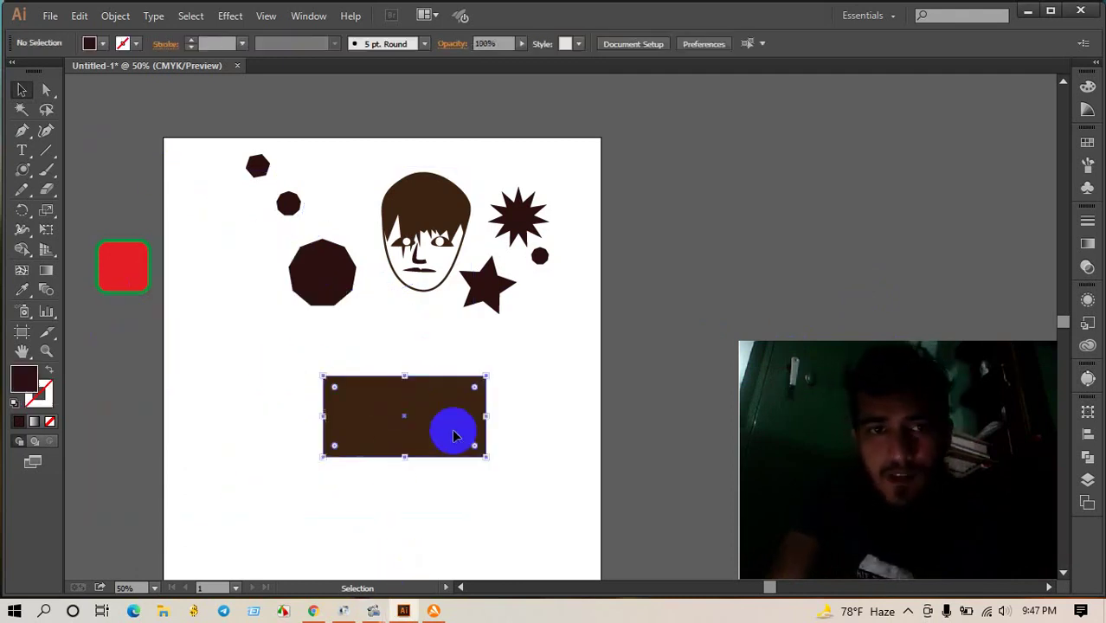
key("Delete")
left_click(330, 292)
key("Delete")
left_click(290, 204)
left_click_drag(294, 202, 264, 166)
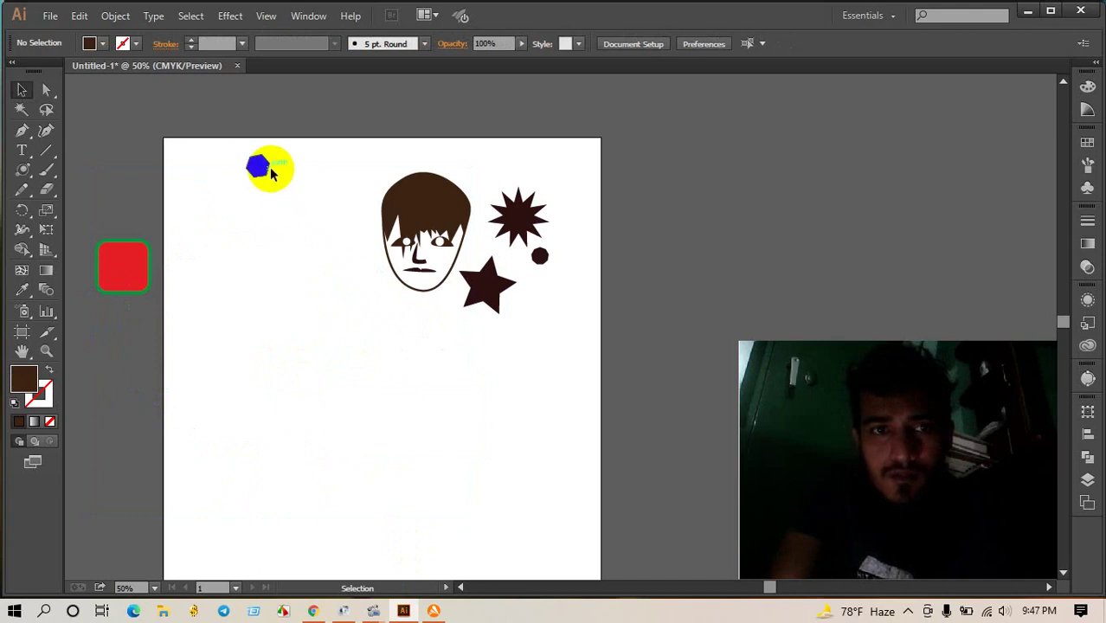
Step: Delete the star, starburst, dot, small octagon and red square, then try the Rotate and Eraser tools
left_click(466, 297)
key("Delete")
left_click_drag(567, 284, 513, 209)
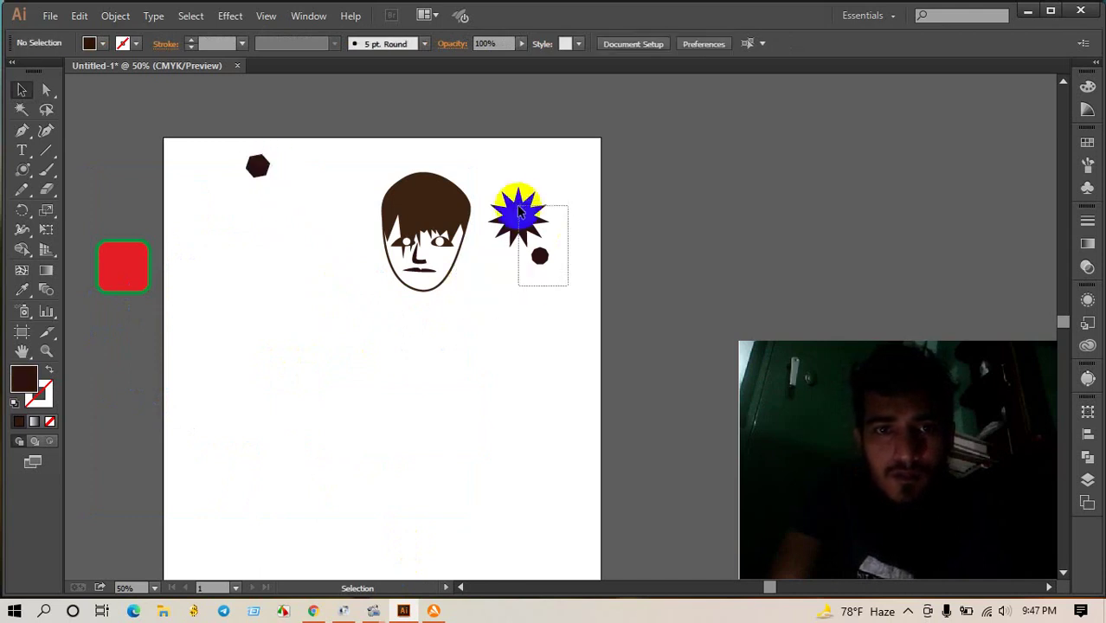
key("Delete")
left_click_drag(309, 203, 217, 130)
key("Delete")
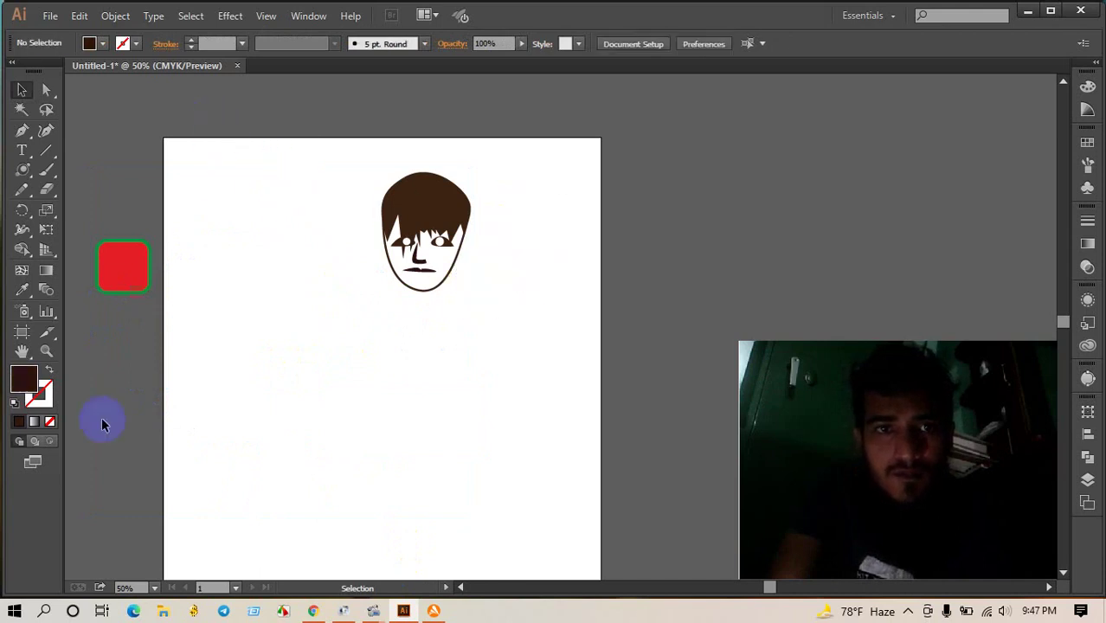
left_click(138, 292)
key("Delete")
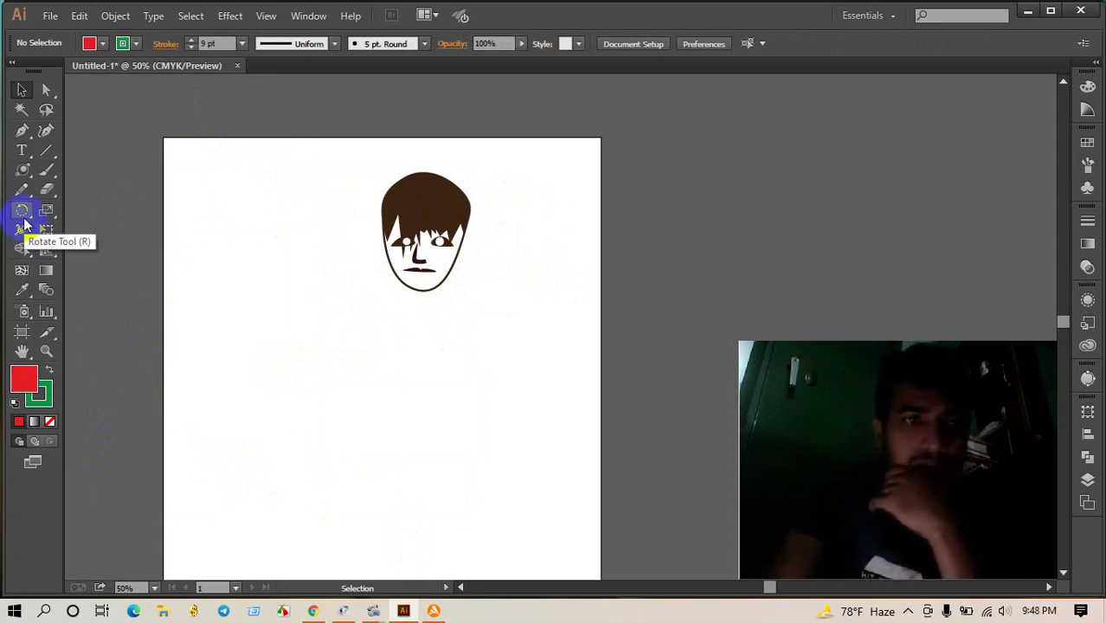
left_click(23, 217)
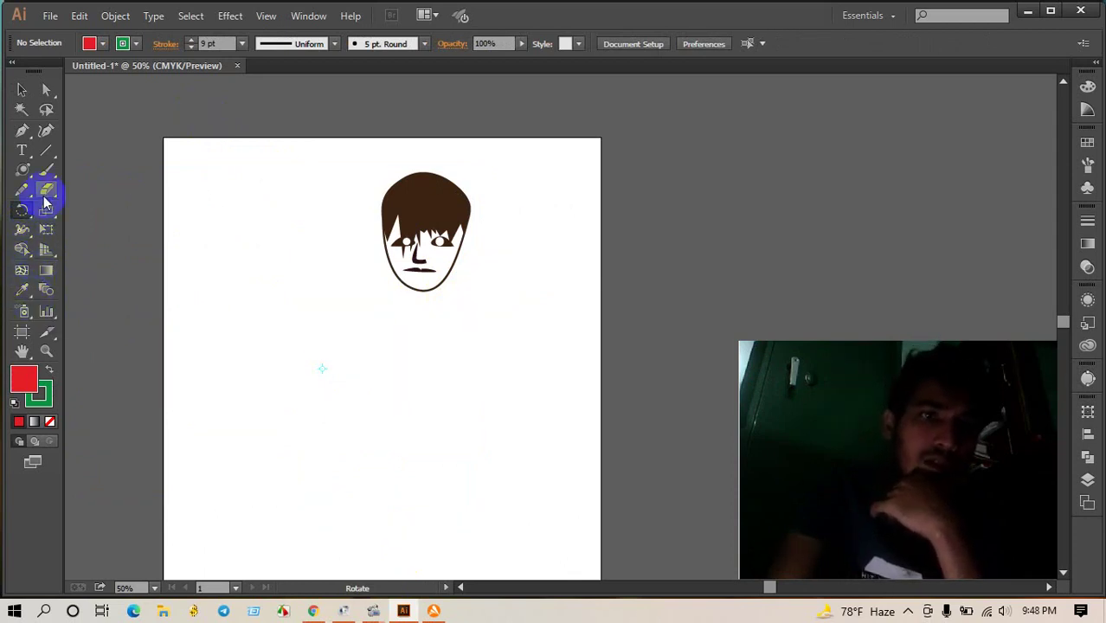
left_click(46, 194)
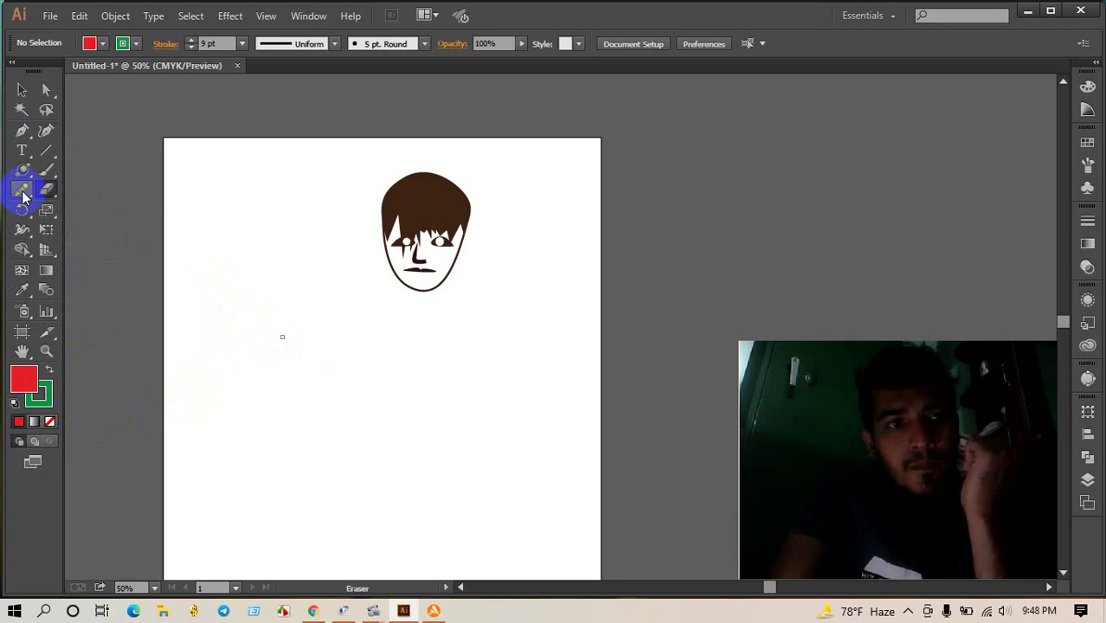
Step: Draw a red rectangle left of the face and erase three curved cuts across its lower half
left_click_drag(23, 178, 64, 176)
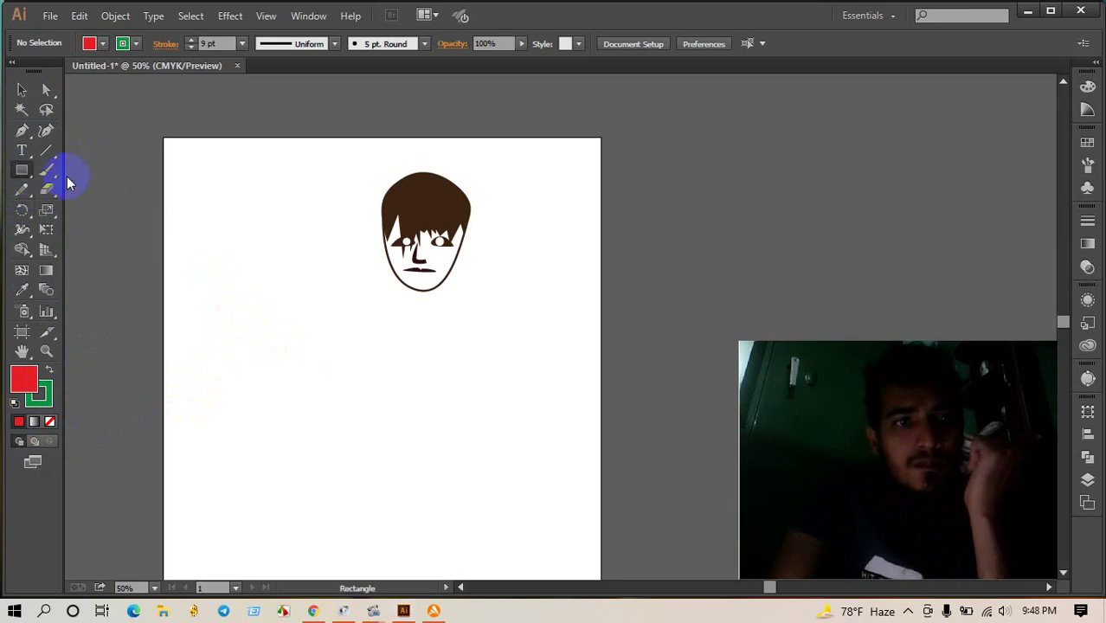
mouse_move(257, 272)
left_mouse_down()
mouse_move(280, 345)
mouse_move(368, 439)
left_mouse_up()
left_click(201, 234)
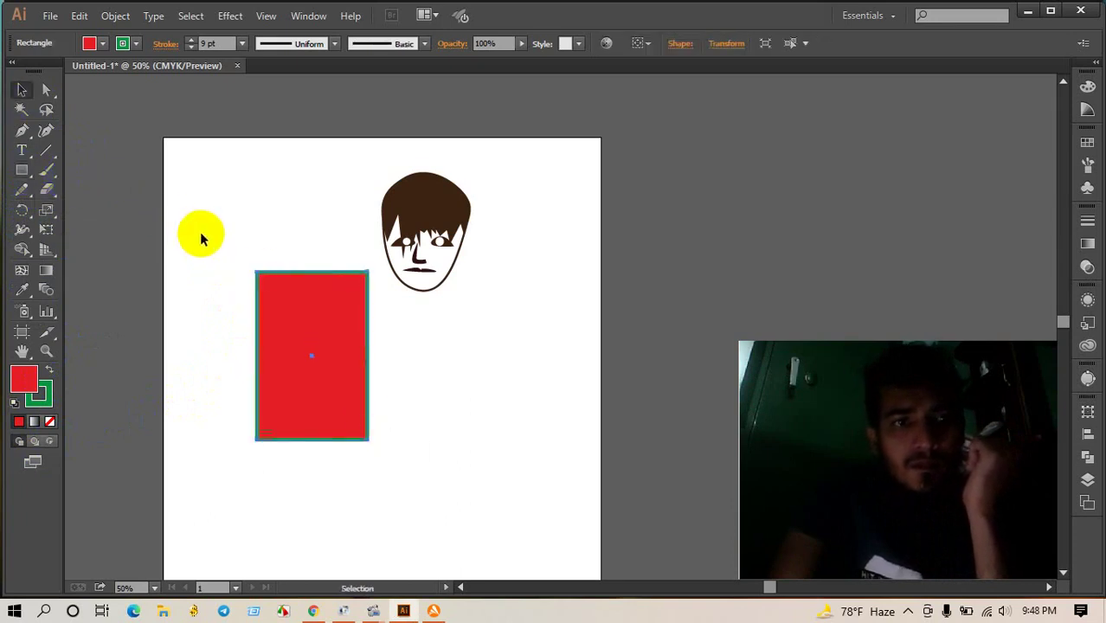
left_click_drag(227, 331, 345, 339)
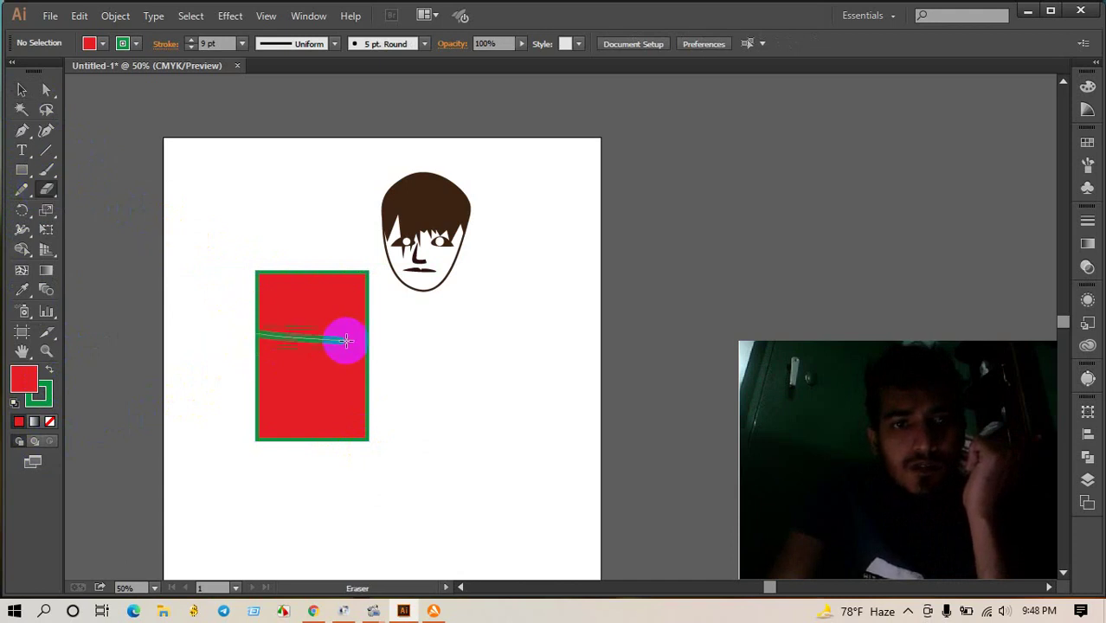
left_click_drag(414, 371, 259, 364)
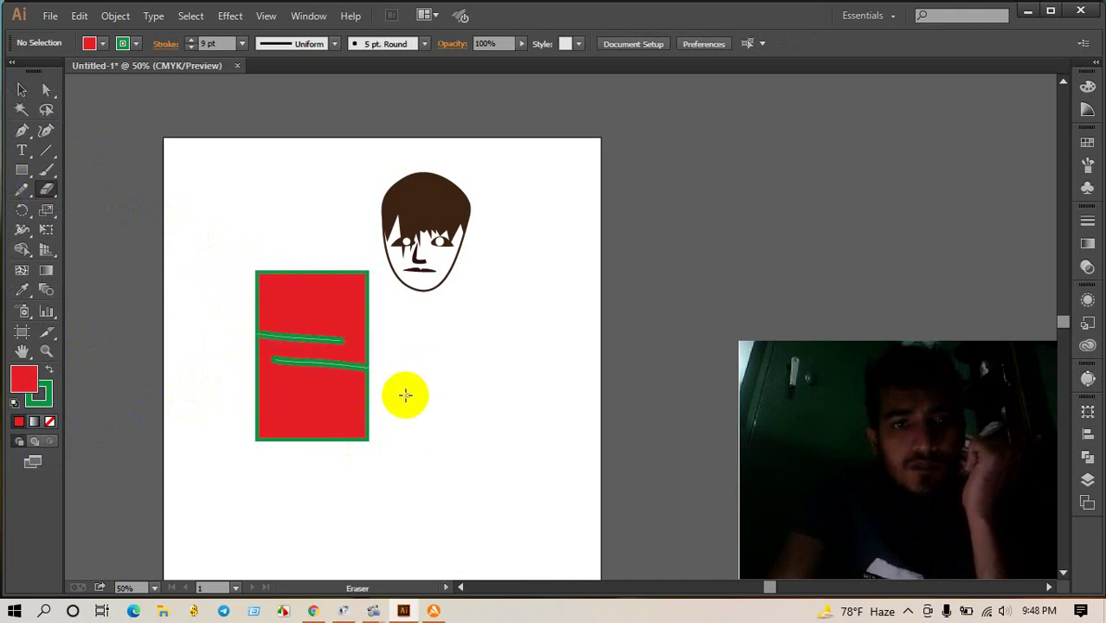
mouse_move(405, 393)
left_mouse_down()
mouse_move(208, 371)
mouse_move(428, 397)
mouse_move(370, 377)
mouse_move(190, 363)
left_mouse_up()
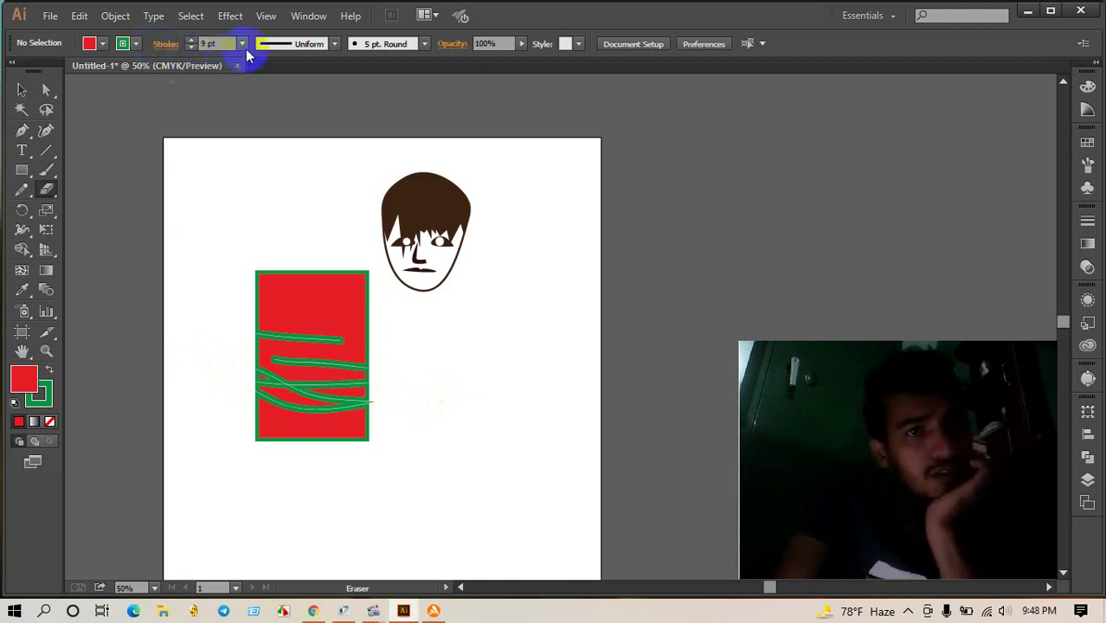
Step: Give the rectangle and its cut pieces a 1 pt stroke, then move the bottom piece right
left_click(243, 45)
left_click(260, 132)
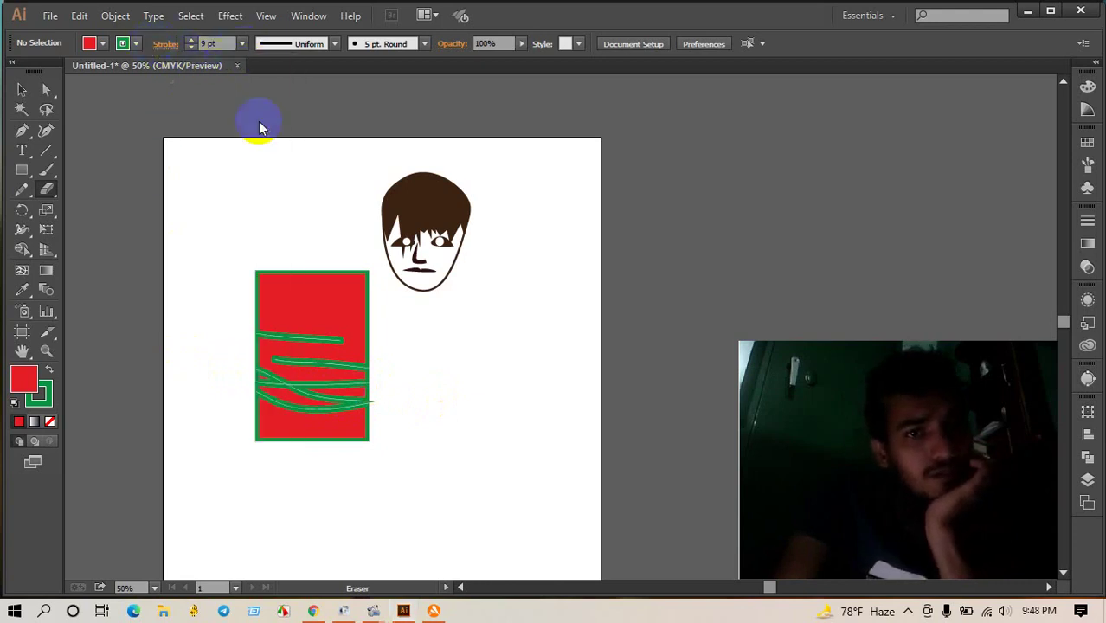
left_click(24, 90)
left_click_drag(243, 271, 342, 494)
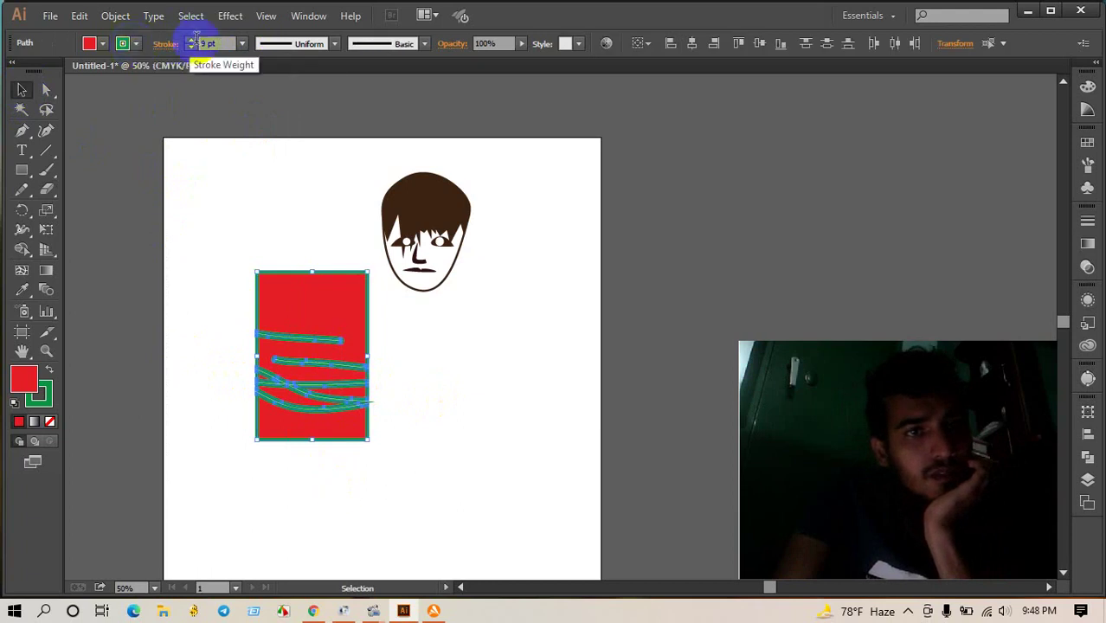
left_click(242, 43)
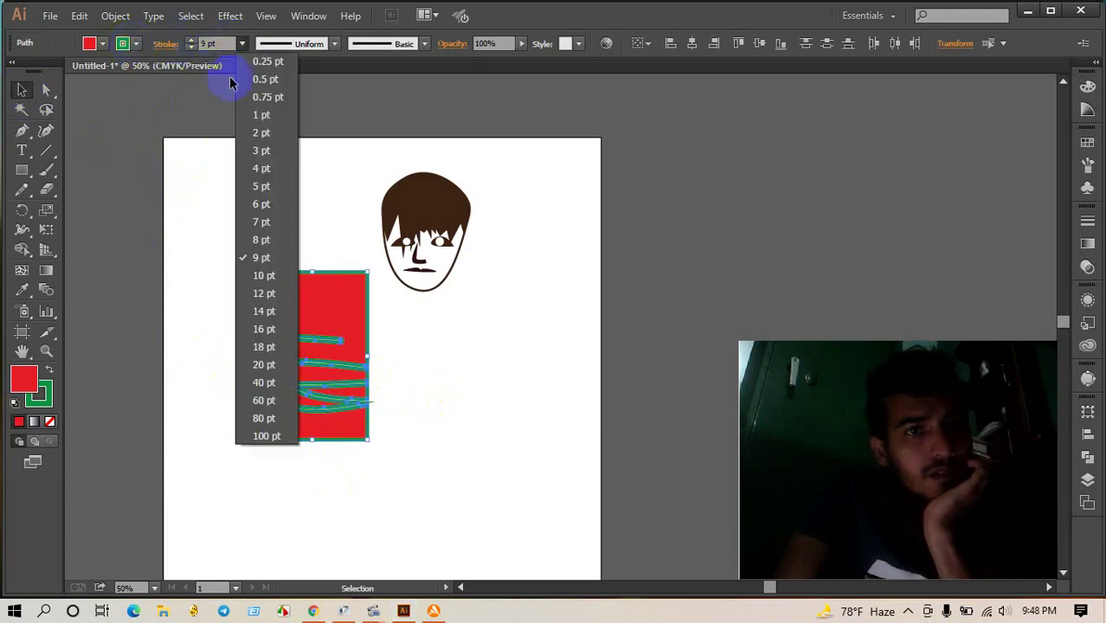
left_click(269, 113)
left_click(277, 143)
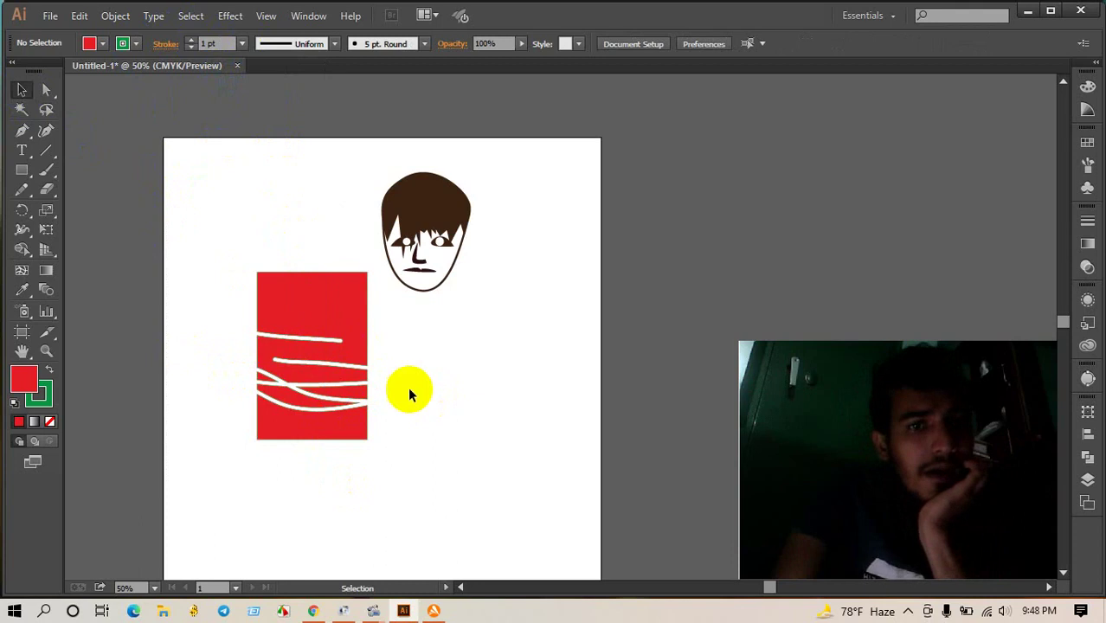
left_click_drag(320, 430, 499, 433)
Step: Pull the striped slivers and a corner piece down, away from the red rectangle
left_click_drag(309, 406, 227, 452)
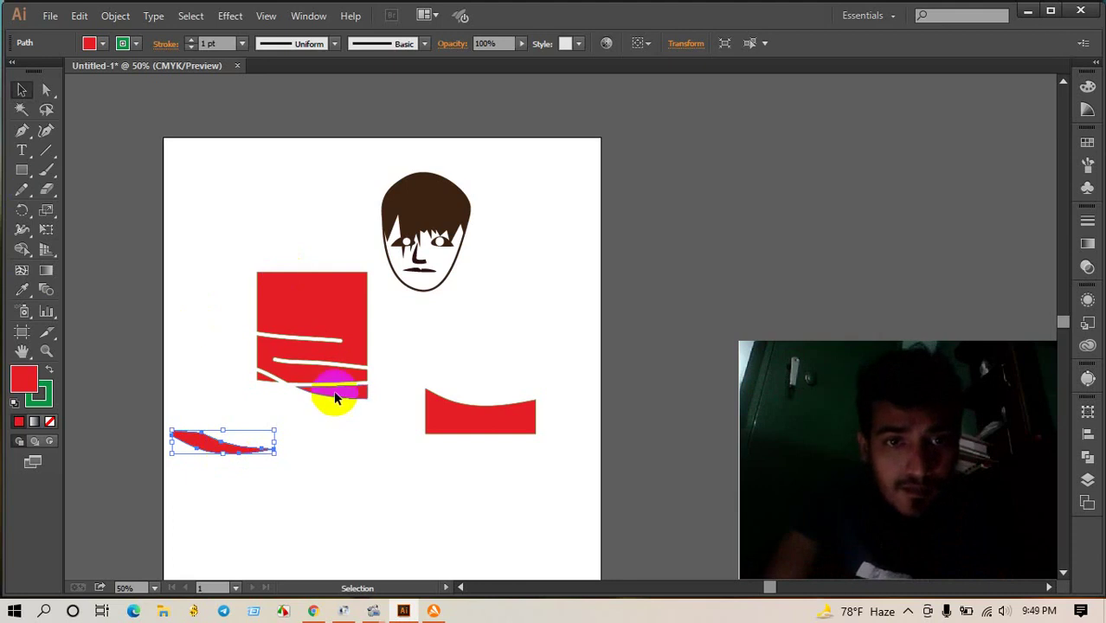
left_click_drag(335, 398, 331, 429)
mouse_move(235, 391)
left_mouse_down()
mouse_move(311, 365)
mouse_move(260, 360)
left_mouse_up()
Step: Erase horizontal and vertical curved gaps through the rectangle, forming a web-like grid
left_click(46, 191)
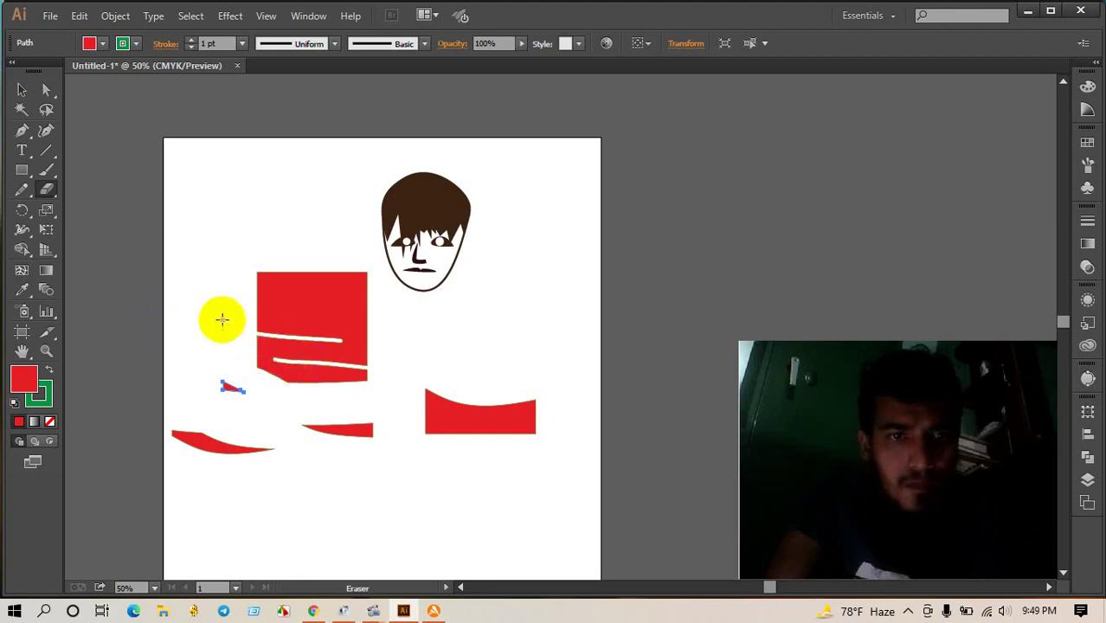
left_click_drag(333, 376, 350, 383)
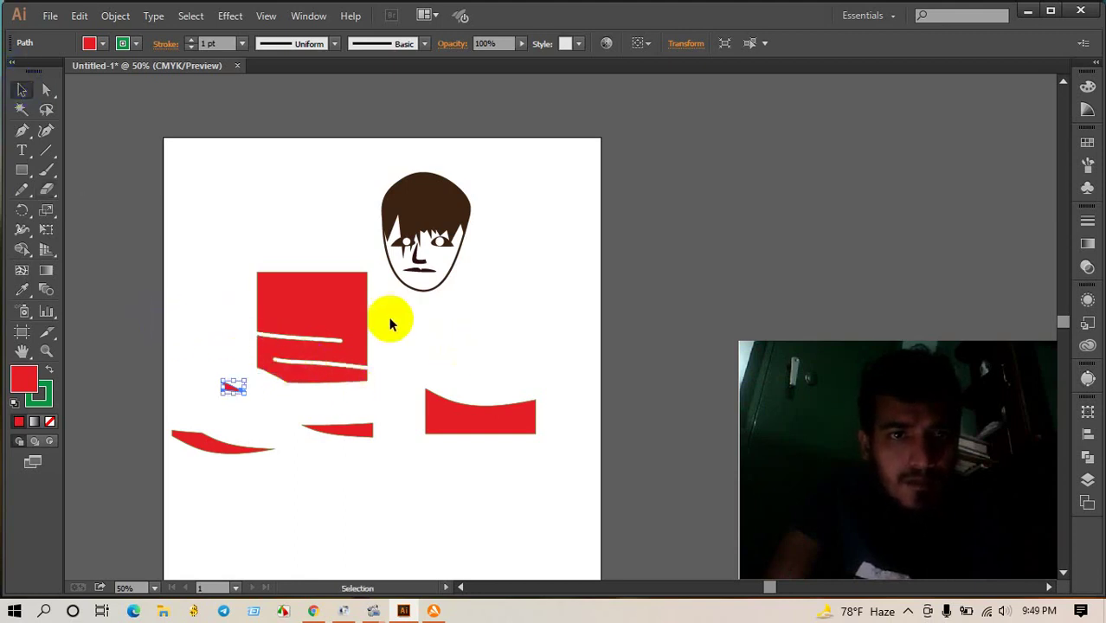
left_click(336, 296)
left_click(47, 192)
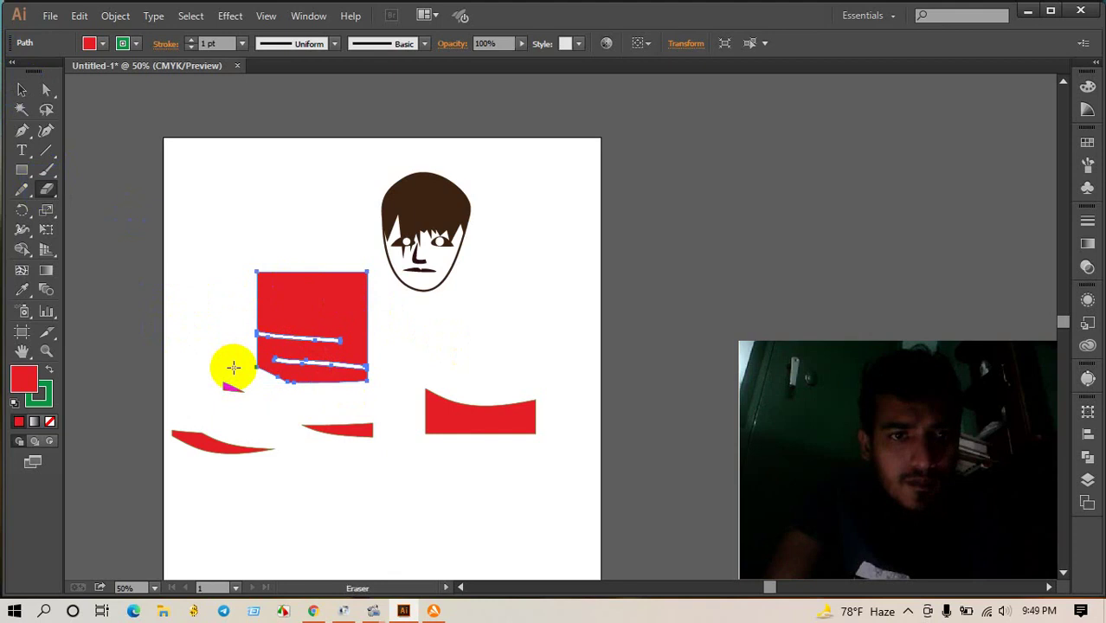
left_click_drag(229, 366, 332, 367)
mouse_move(392, 336)
left_mouse_down()
mouse_move(296, 316)
mouse_move(393, 316)
mouse_move(198, 287)
left_mouse_up()
left_click_drag(282, 274, 295, 381)
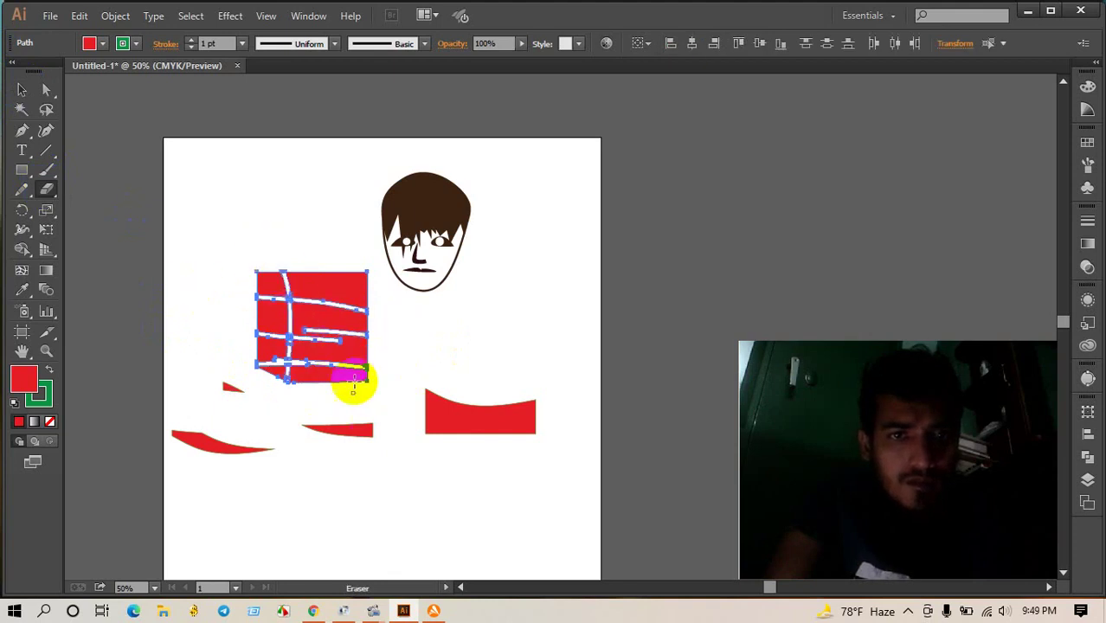
left_click_drag(328, 255, 264, 447)
mouse_move(252, 269)
left_mouse_down()
mouse_move(279, 390)
mouse_move(369, 416)
mouse_move(371, 228)
mouse_move(324, 317)
mouse_move(267, 370)
mouse_move(239, 277)
mouse_move(400, 344)
mouse_move(200, 235)
left_mouse_up()
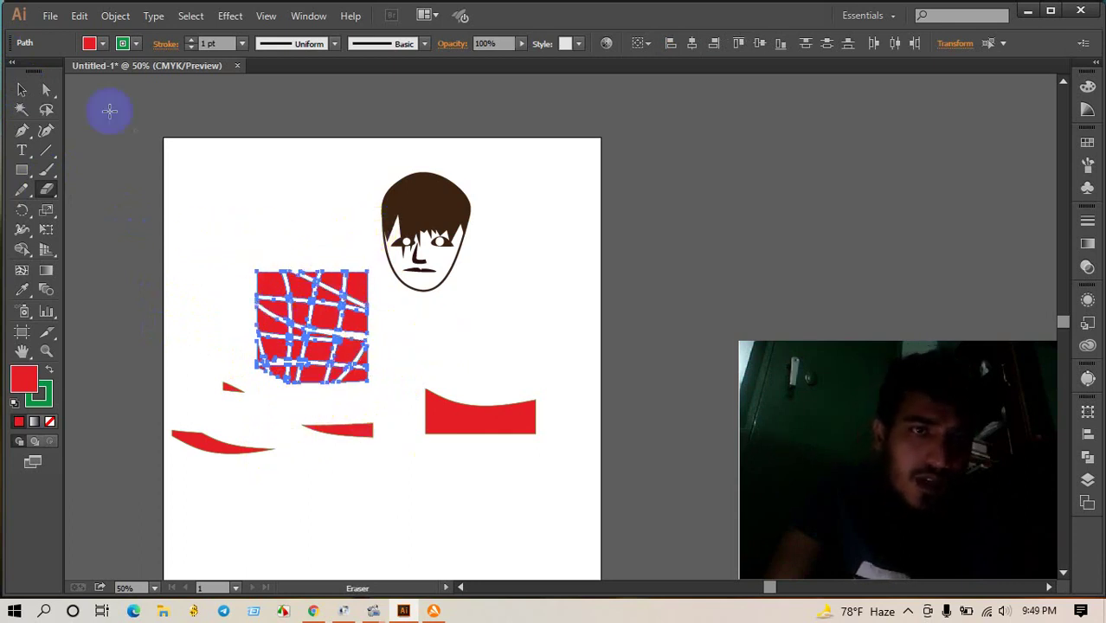
left_click(22, 89)
Step: Pull several red pieces off the grid and scatter them up and to the left
left_click(187, 180)
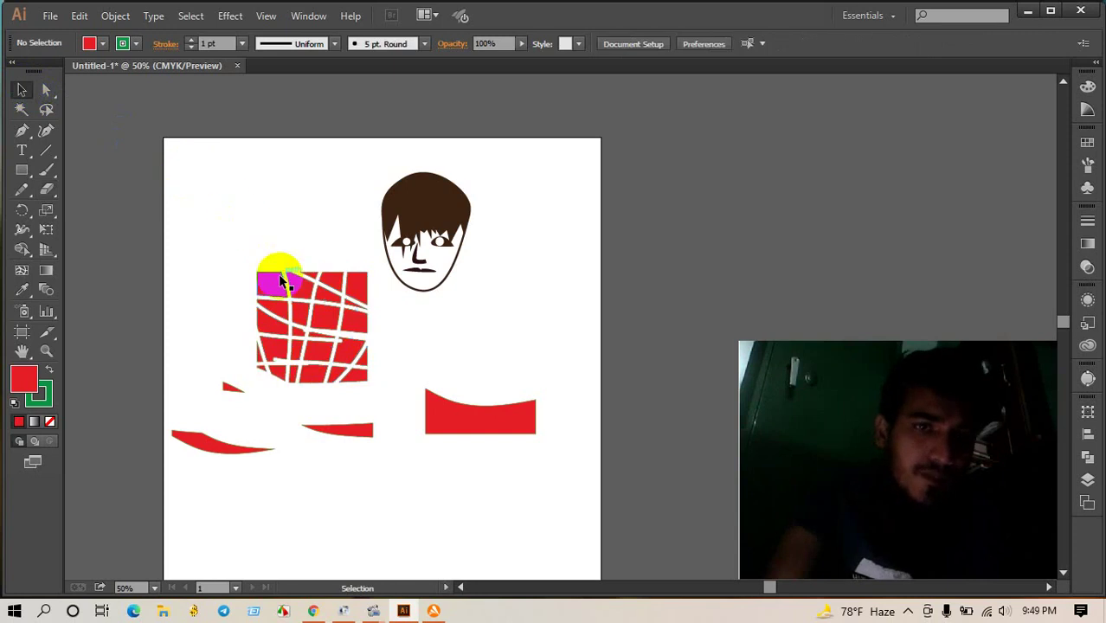
left_click_drag(271, 287, 206, 205)
left_click_drag(291, 284, 269, 178)
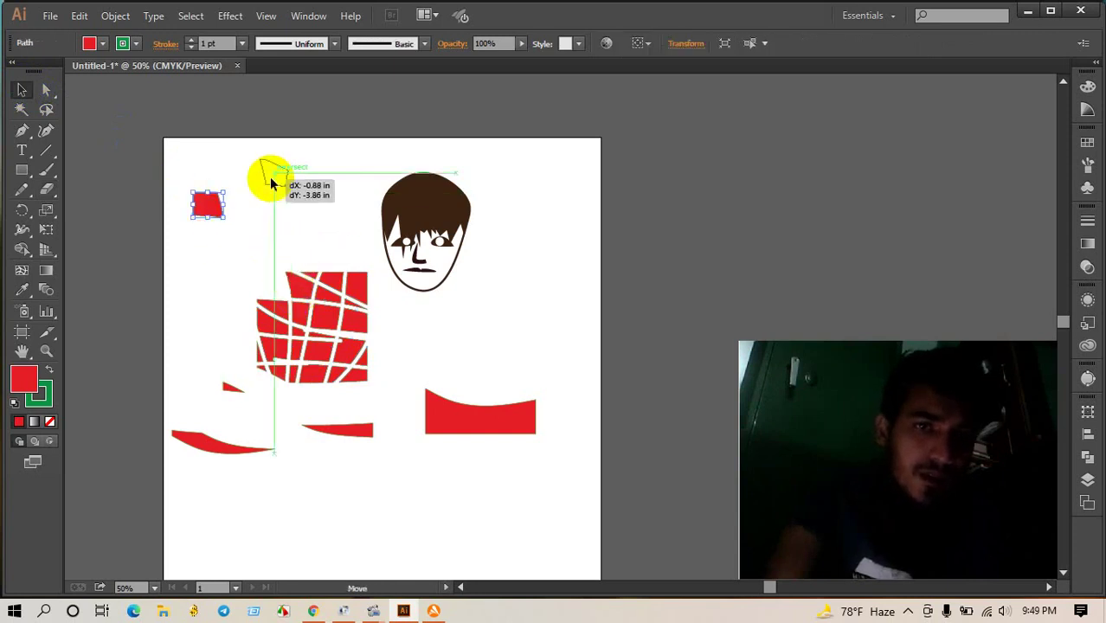
left_click_drag(309, 274, 254, 222)
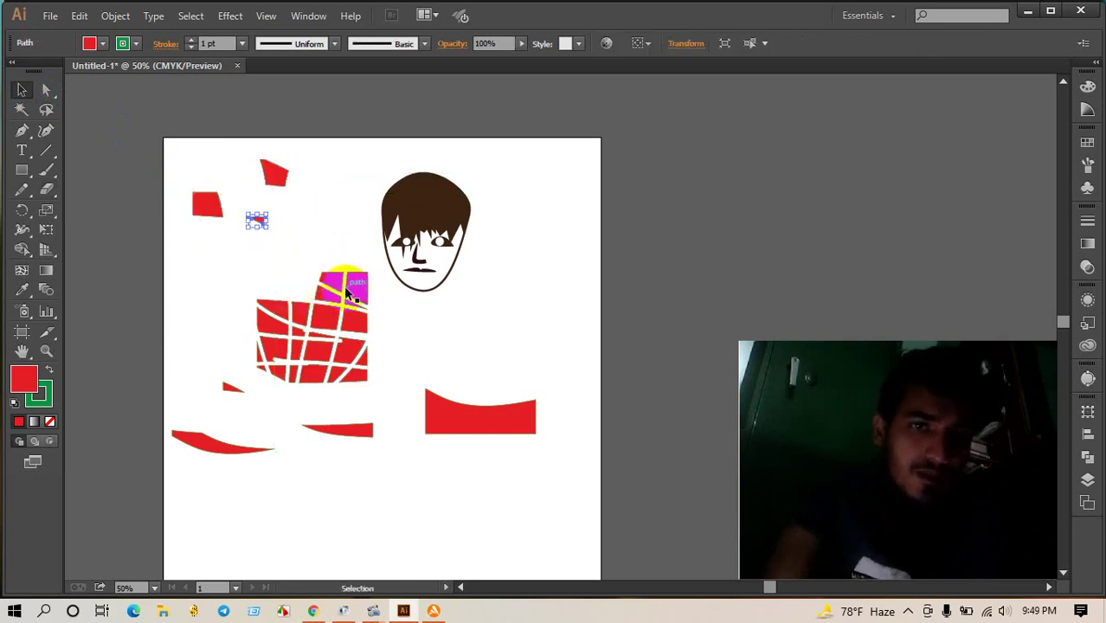
left_click_drag(336, 290, 314, 243)
mouse_move(323, 289)
left_mouse_down()
mouse_move(279, 286)
mouse_move(328, 194)
left_mouse_up()
Step: Scatter the remaining grid pieces around, then marquee-select all the artwork
left_click_drag(353, 305, 347, 234)
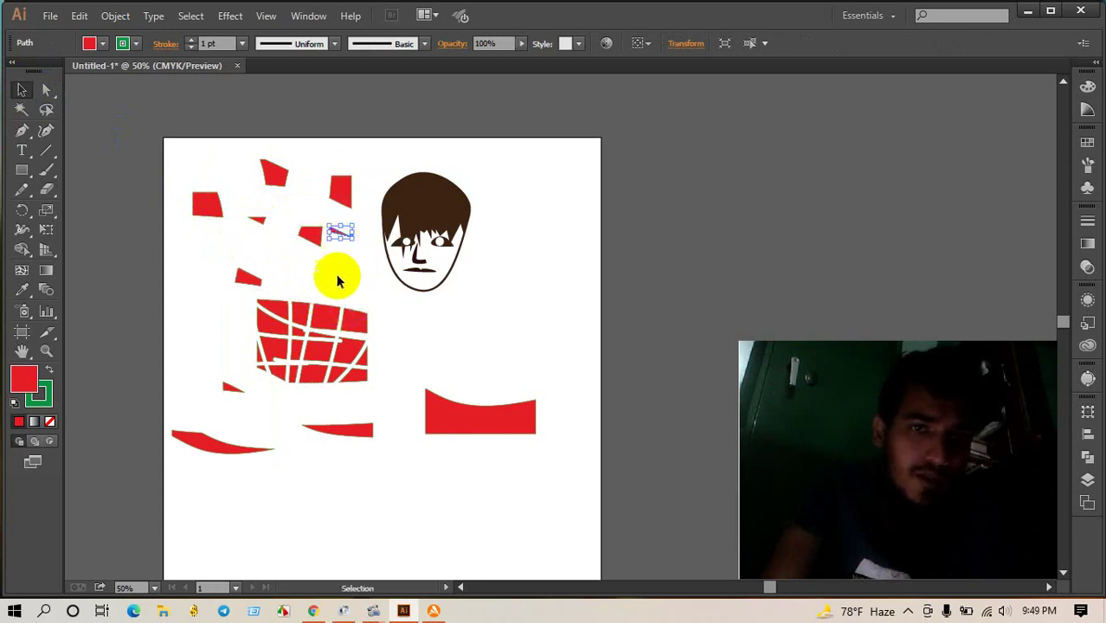
mouse_move(310, 325)
left_mouse_down()
mouse_move(216, 313)
mouse_move(227, 341)
mouse_move(278, 296)
left_mouse_up()
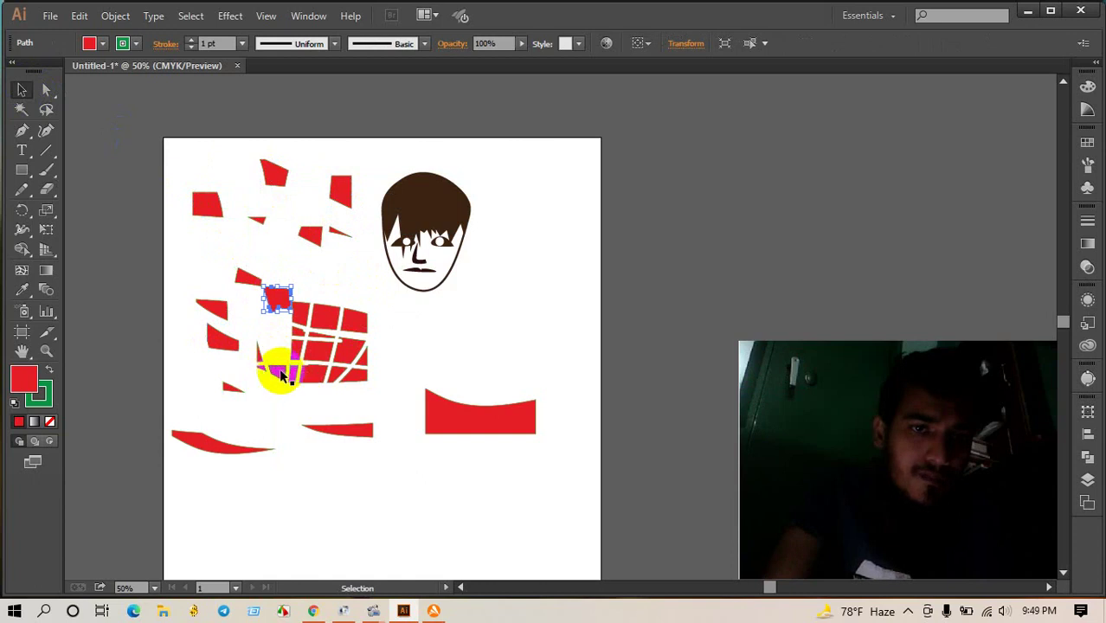
mouse_move(282, 374)
left_mouse_down()
mouse_move(302, 389)
mouse_move(320, 370)
mouse_move(438, 333)
left_mouse_up()
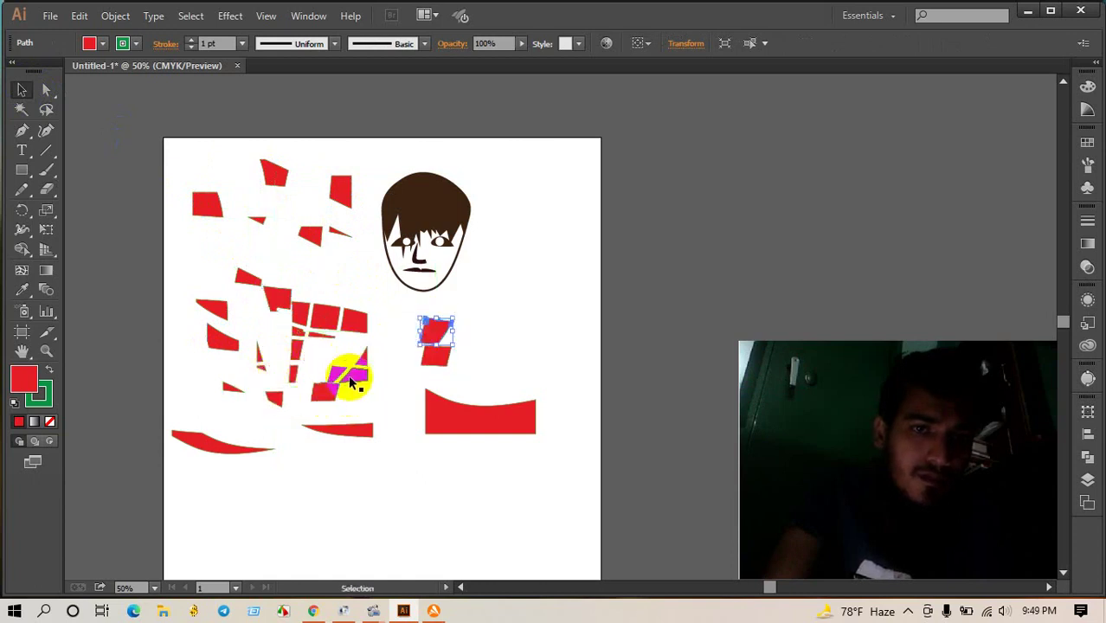
left_click_drag(351, 375, 372, 388)
left_click_drag(343, 313, 348, 289)
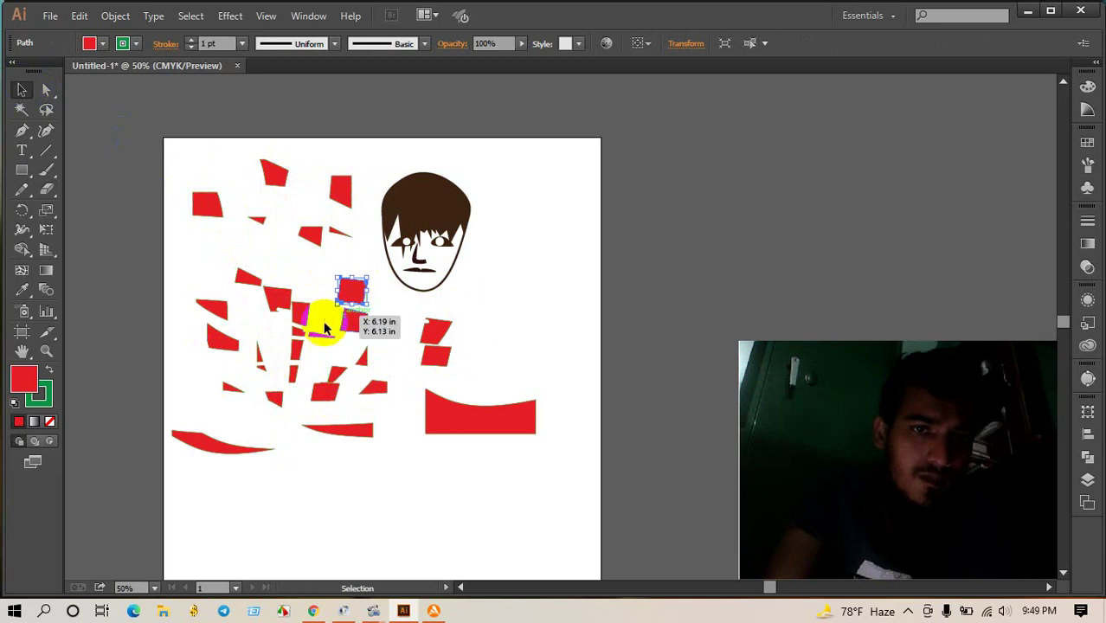
mouse_move(297, 337)
left_mouse_down()
mouse_move(324, 362)
mouse_move(322, 351)
mouse_move(322, 403)
left_mouse_up()
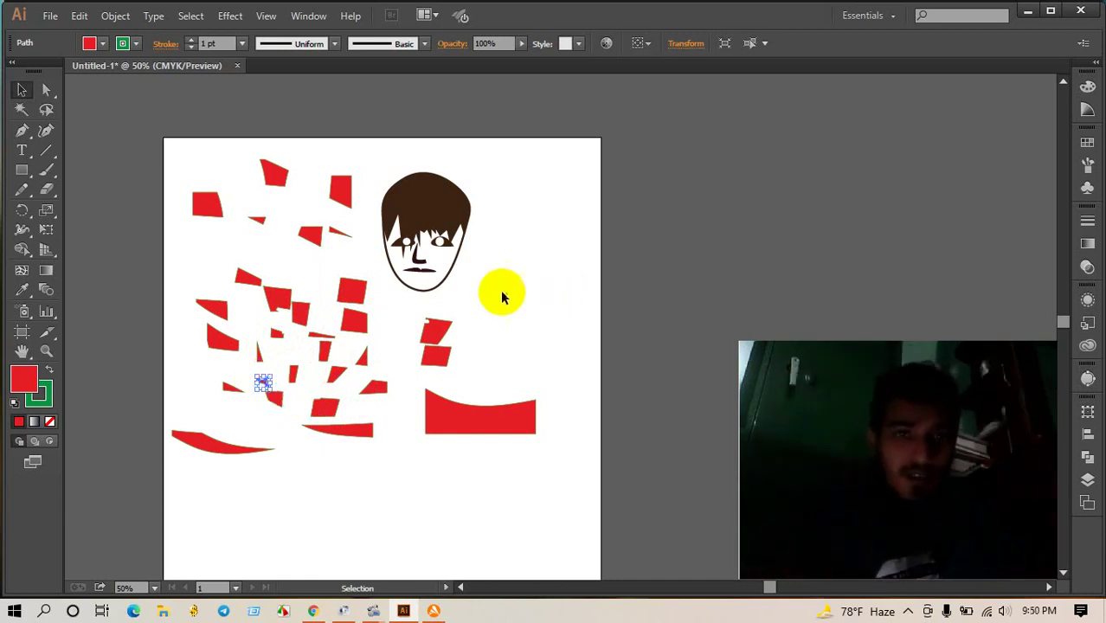
left_click_drag(159, 146, 588, 507)
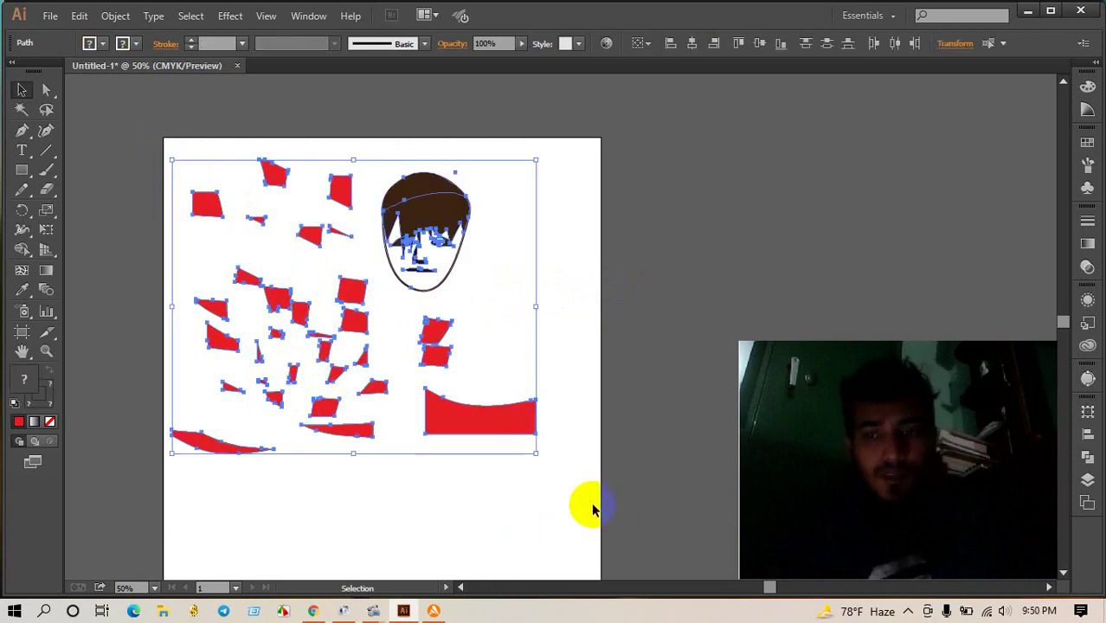
Step: Delete the selected artwork, then draw a red square, two horizontal bars and two tall rectangles
key("Delete")
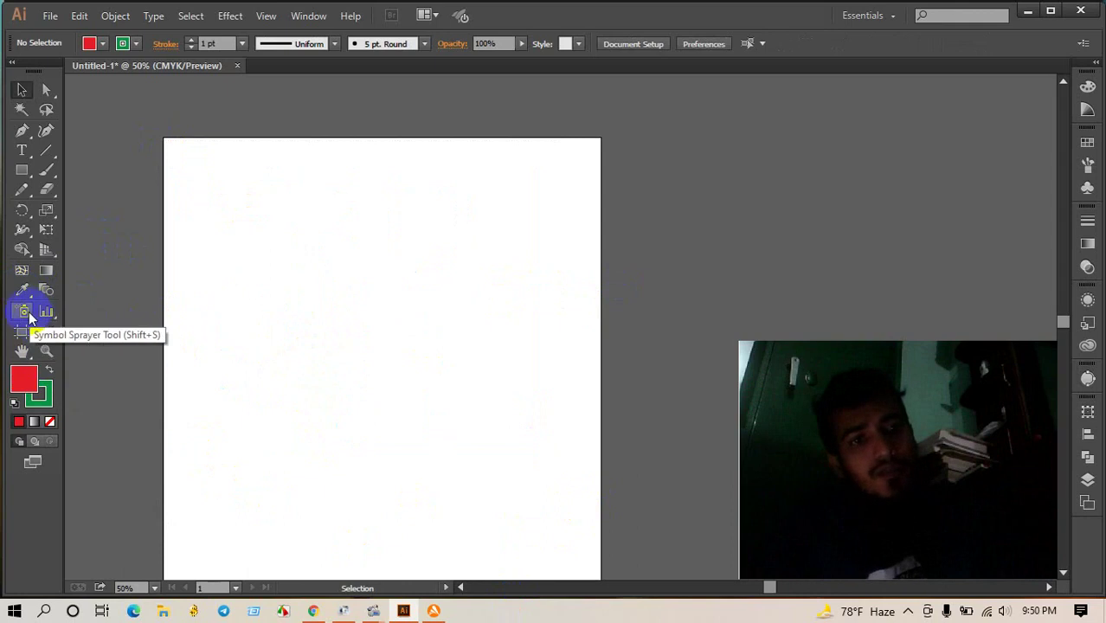
left_click(21, 170)
left_click_drag(199, 229, 231, 261)
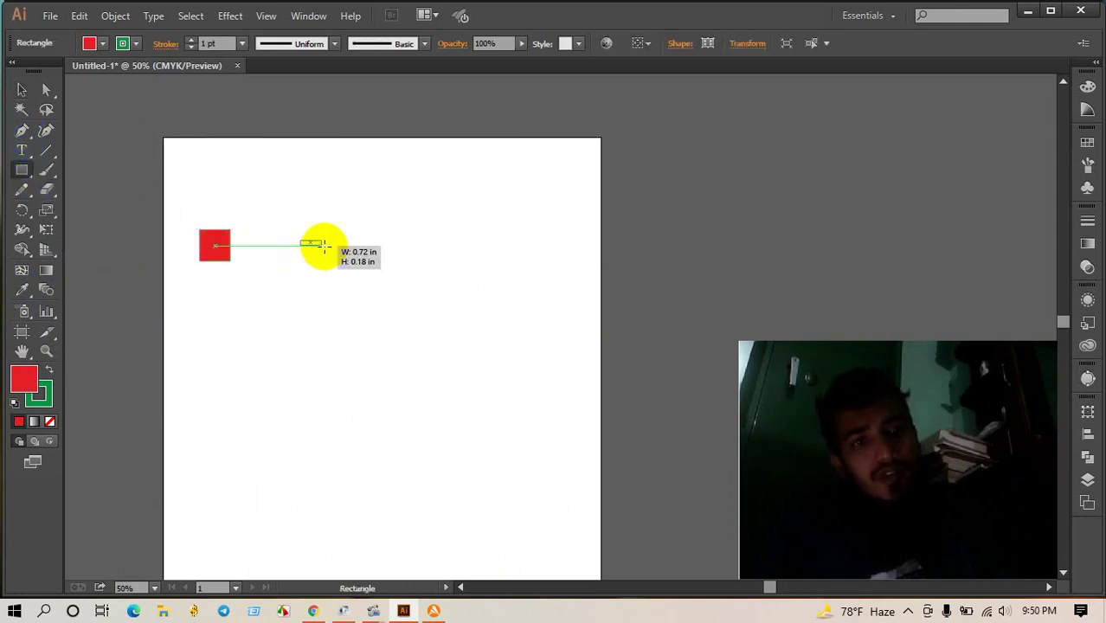
left_click_drag(299, 240, 344, 261)
left_click_drag(422, 240, 522, 315)
left_click_drag(443, 330, 470, 385)
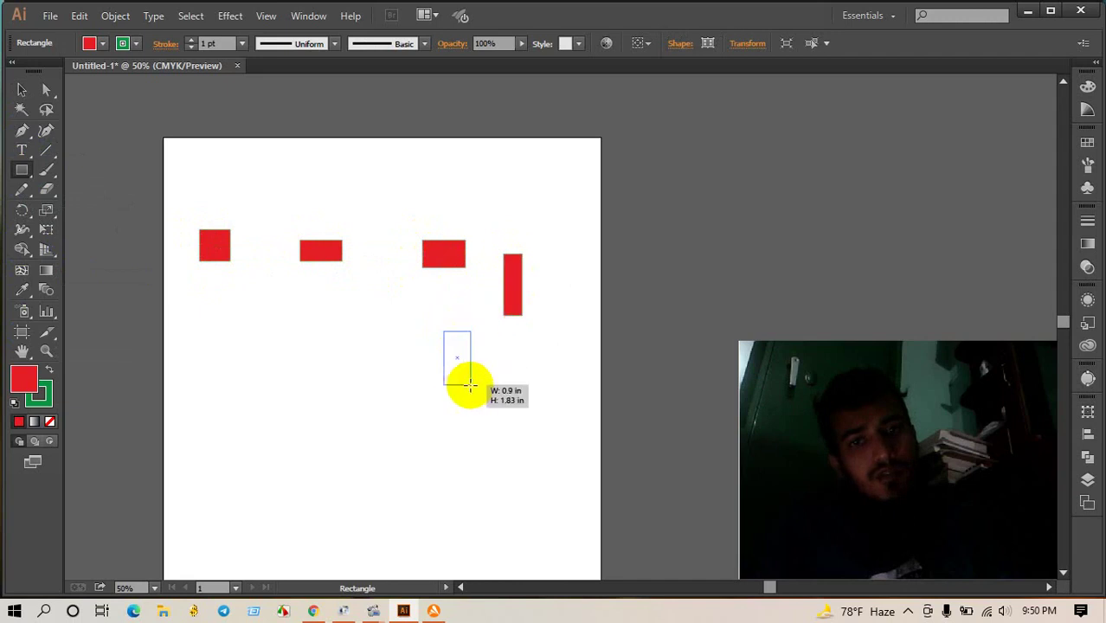
left_click_drag(318, 320, 340, 381)
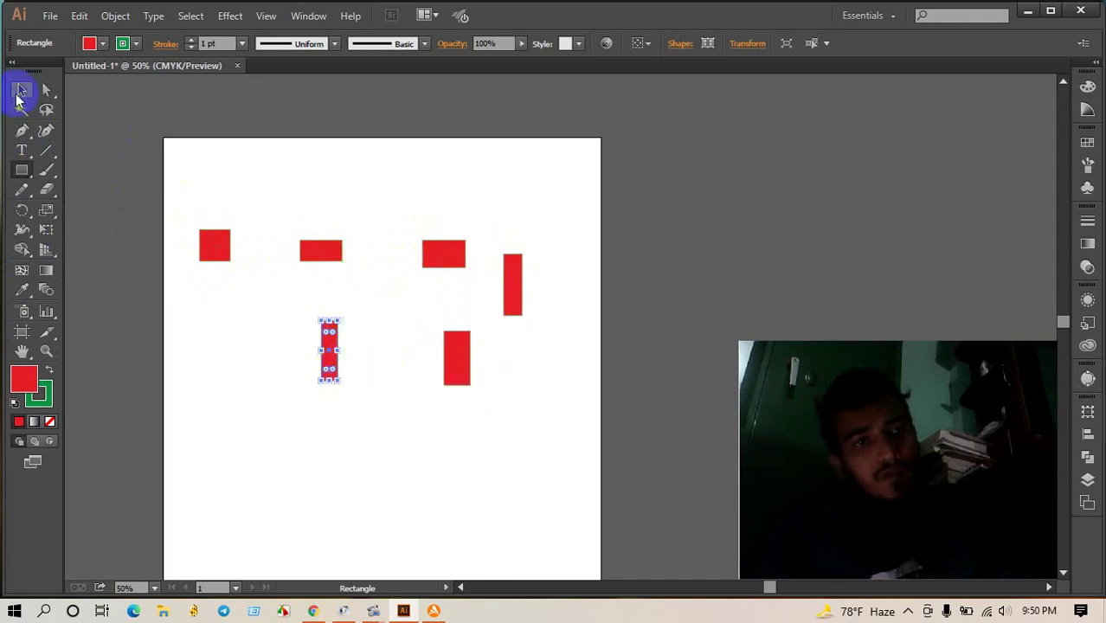
Step: Fill the upper-left square CMYK Green, the second rectangle black and the next one yellow
left_click(216, 244)
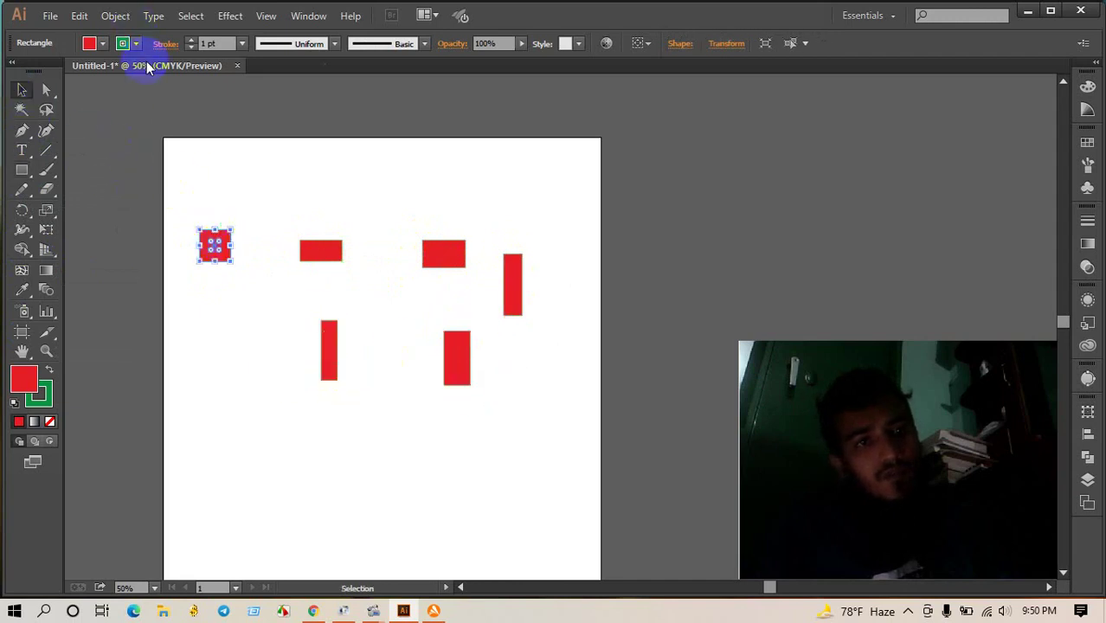
left_click(90, 44)
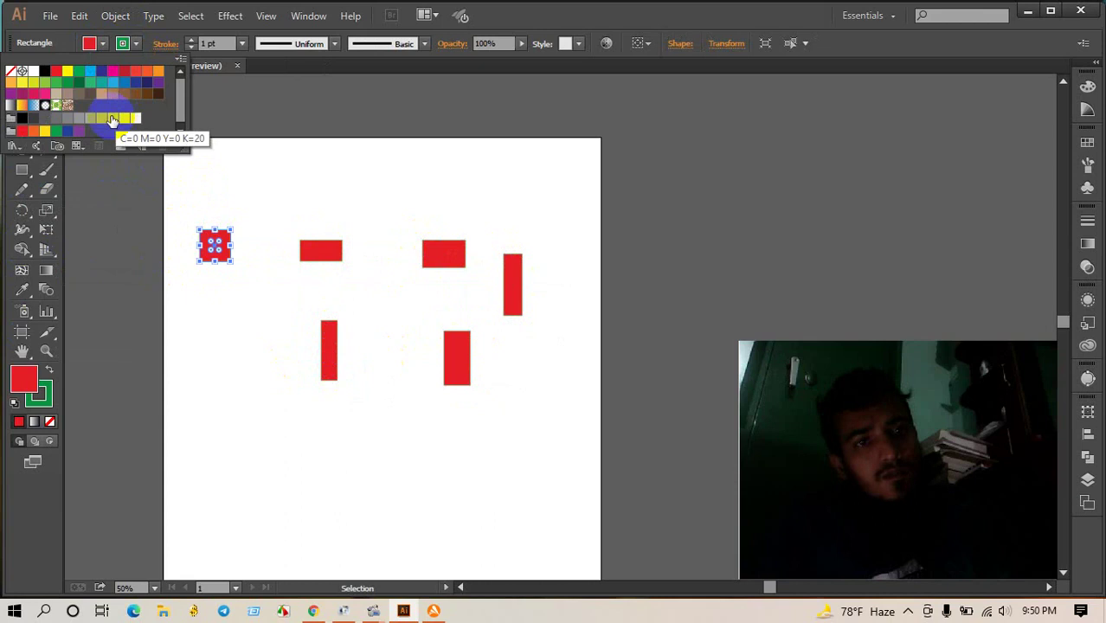
left_click(78, 72)
left_click(305, 250)
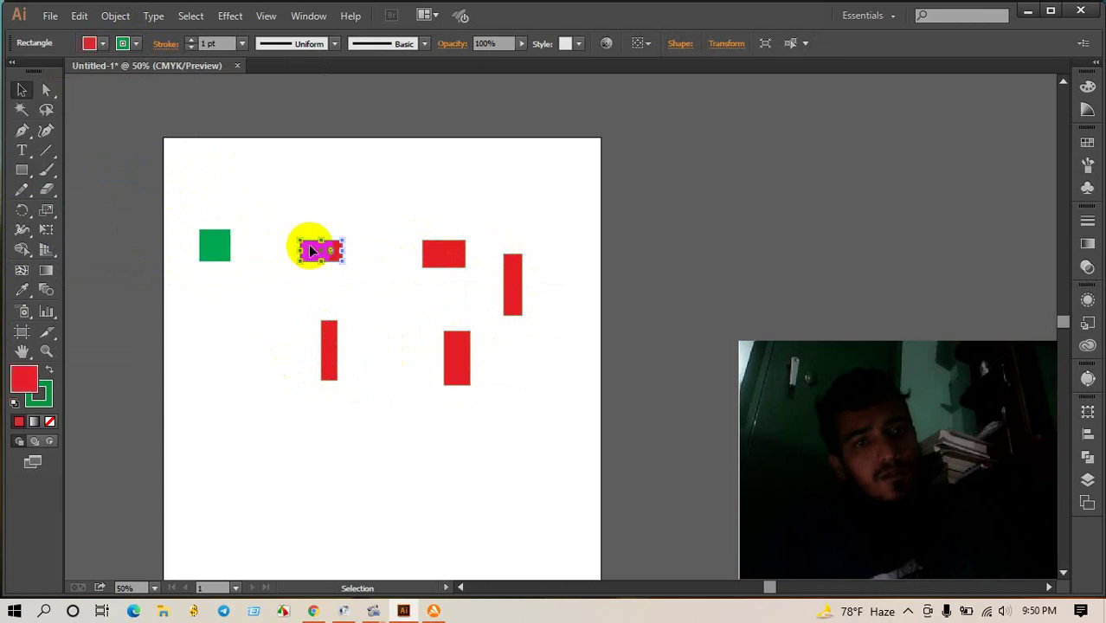
left_click(90, 43)
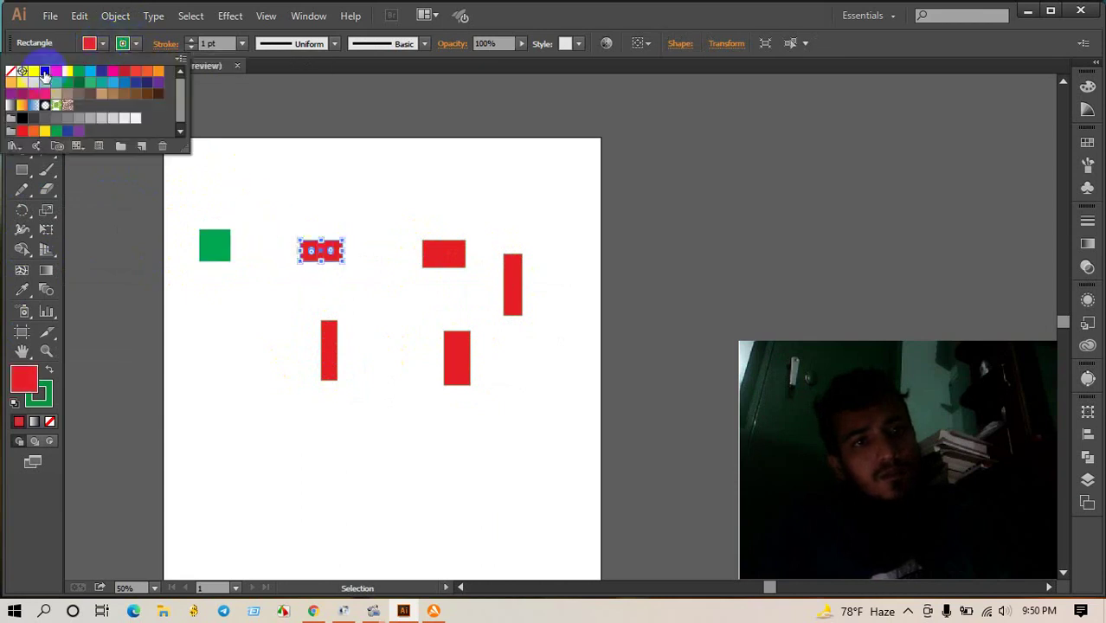
left_click(437, 269)
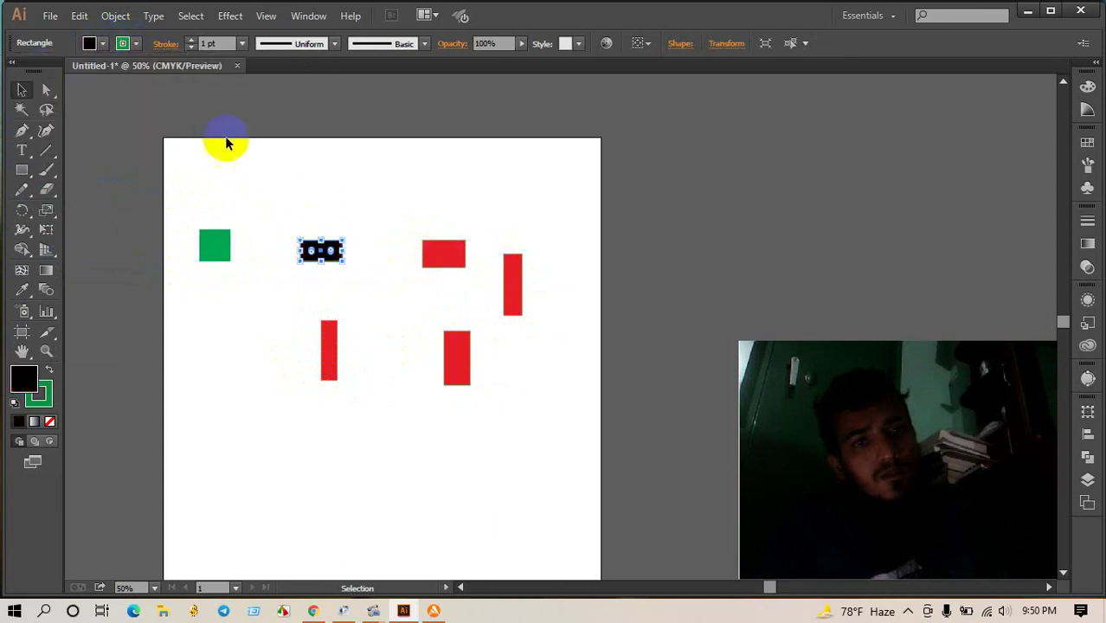
left_click(438, 251)
left_click(90, 43)
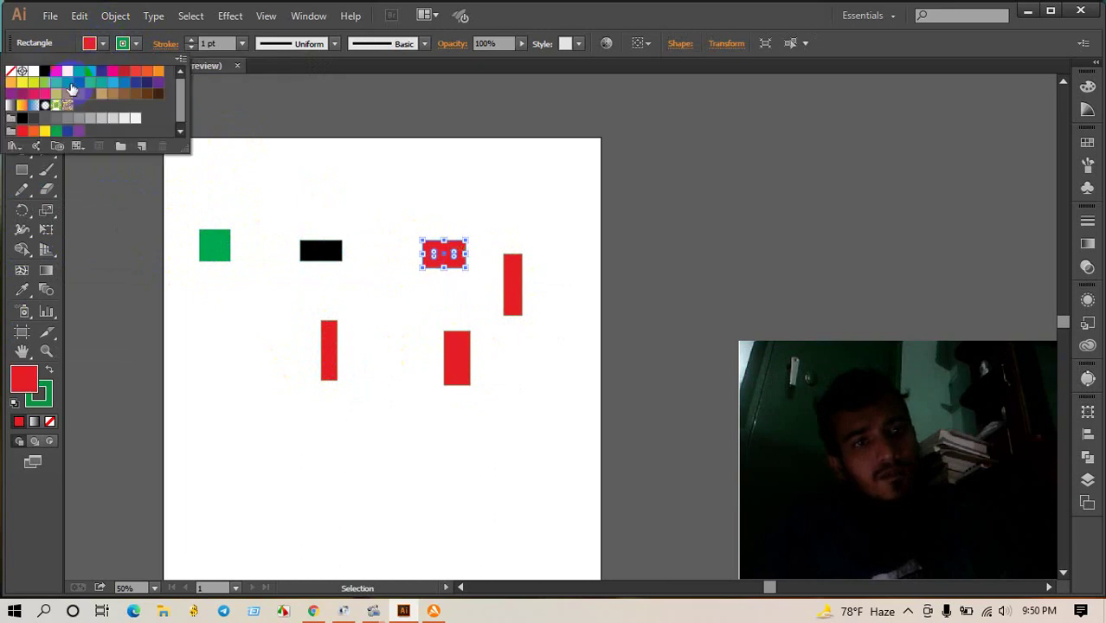
left_click(22, 82)
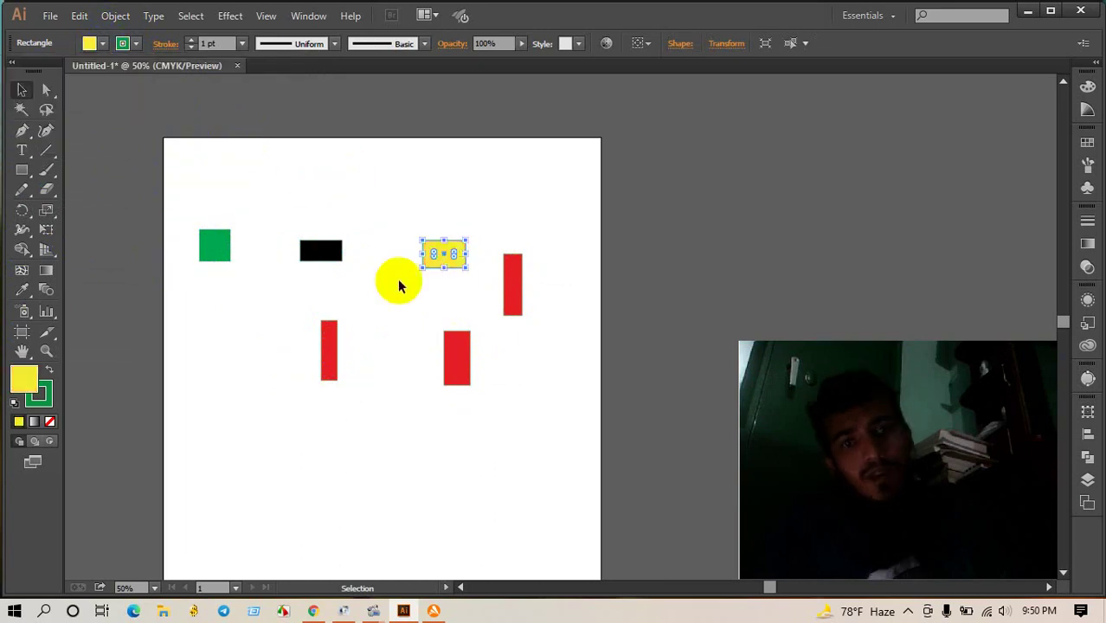
left_click(483, 172)
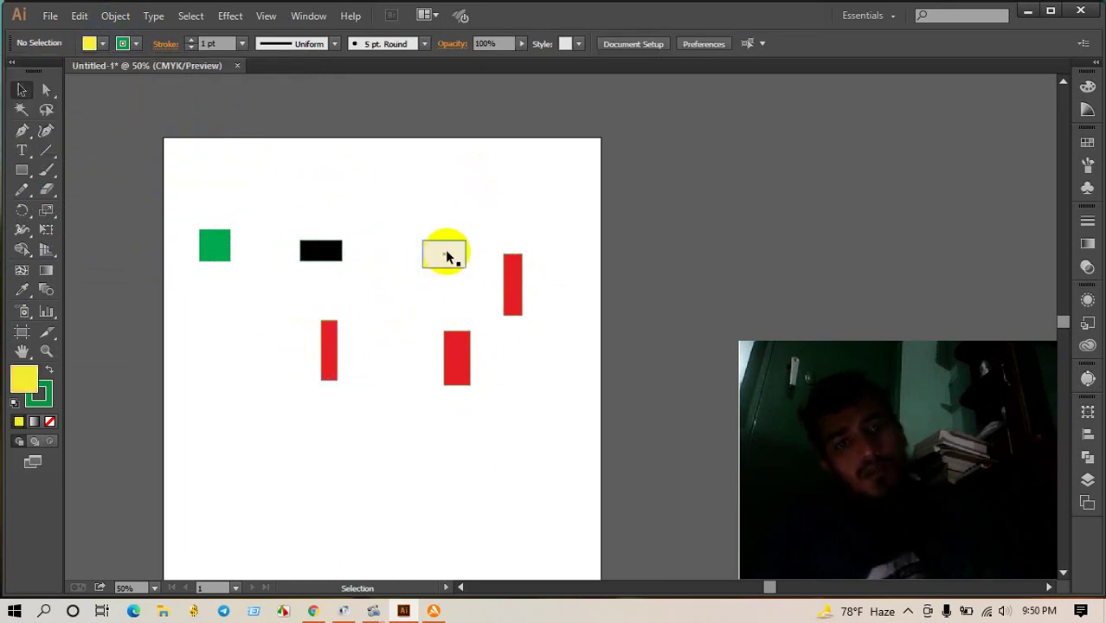
Step: Use the Eyedropper to give the narrow lower rectangle the yellow fill
left_click(329, 364)
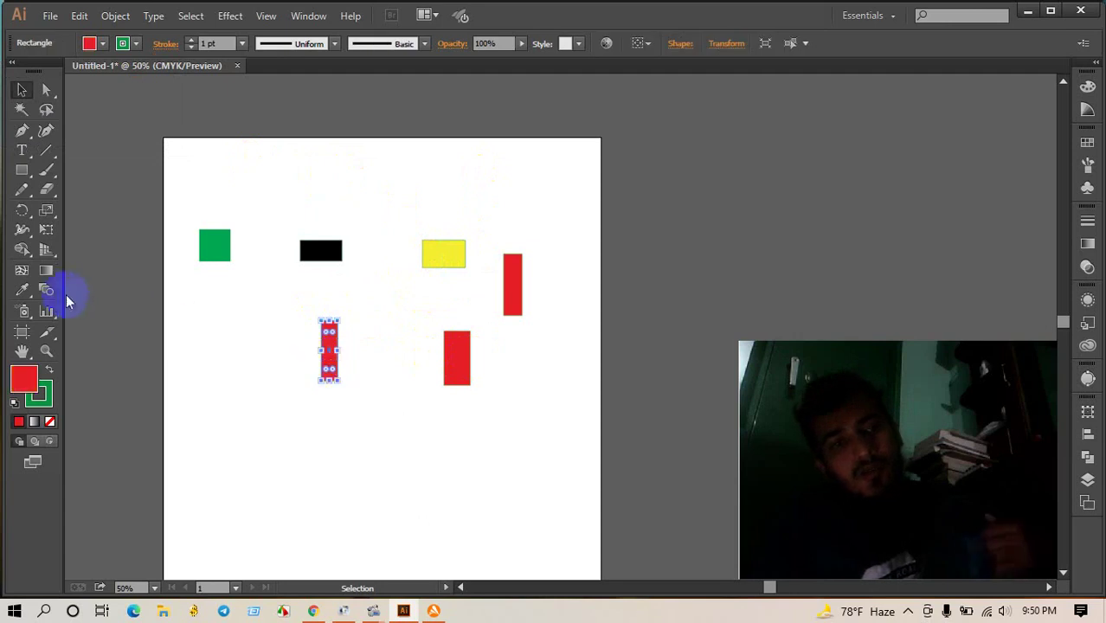
left_click(22, 290)
left_click(444, 253)
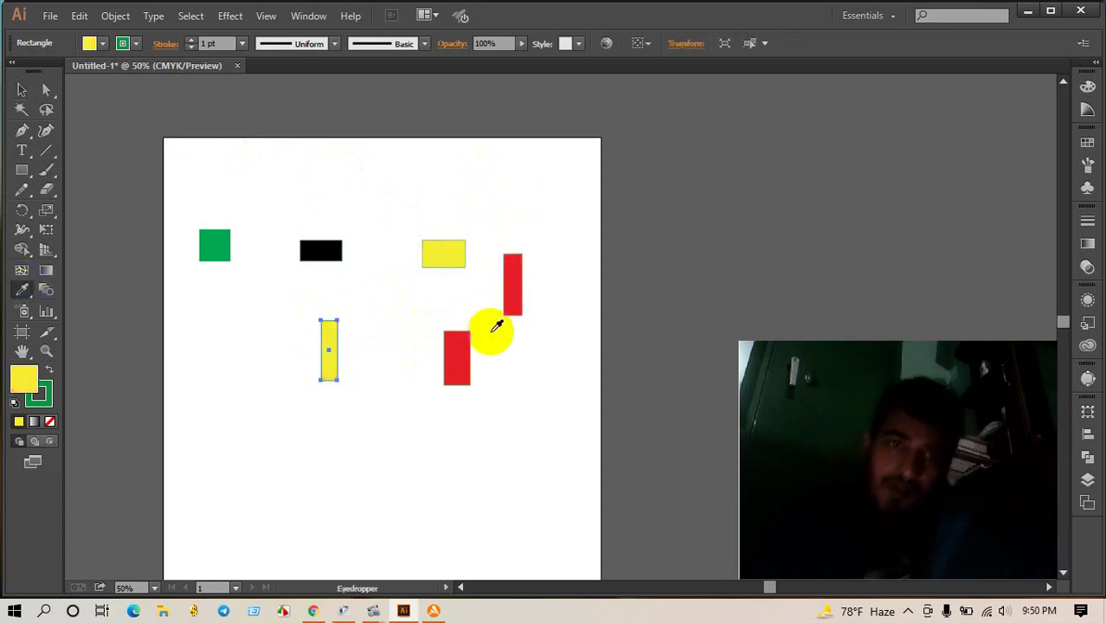
left_click(472, 348)
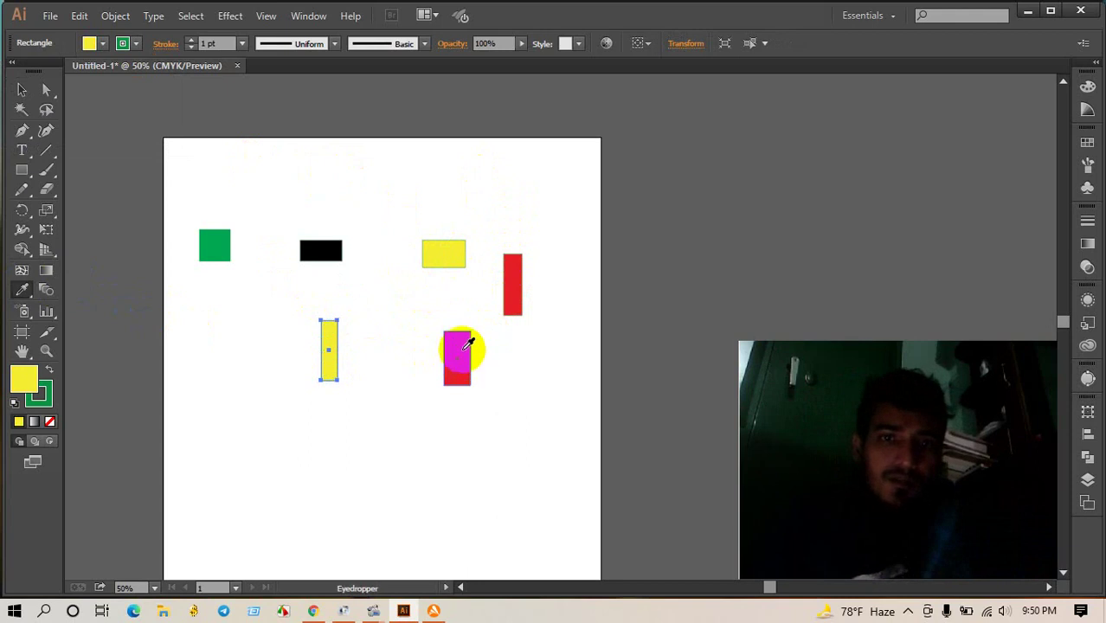
left_click(436, 250)
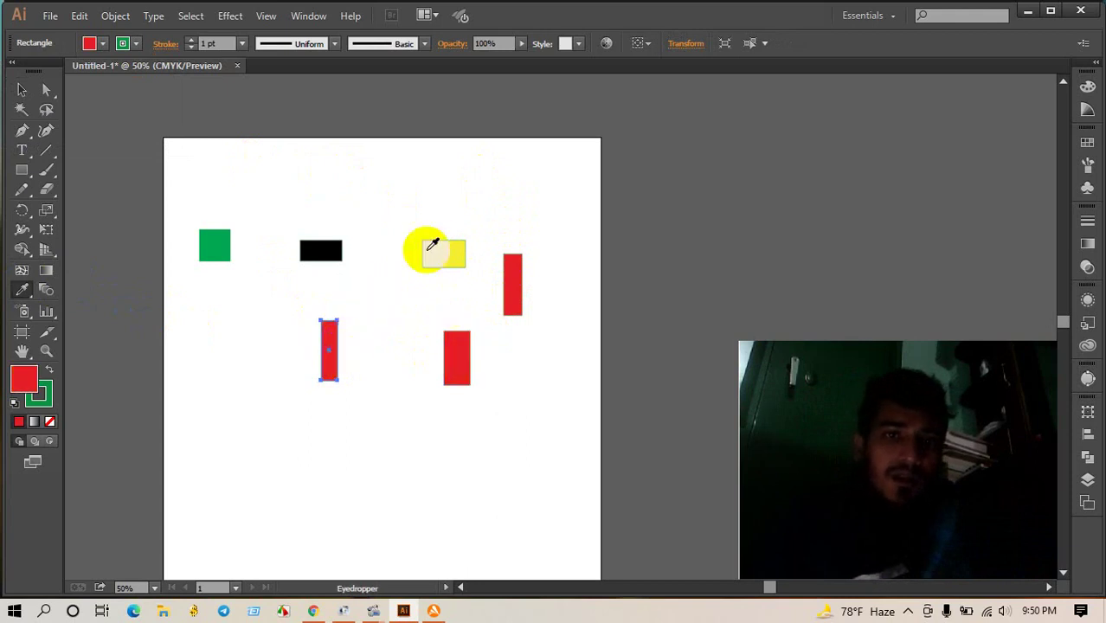
Step: Eyedropper the square's green fill onto the lower tall rectangle
left_click(22, 89)
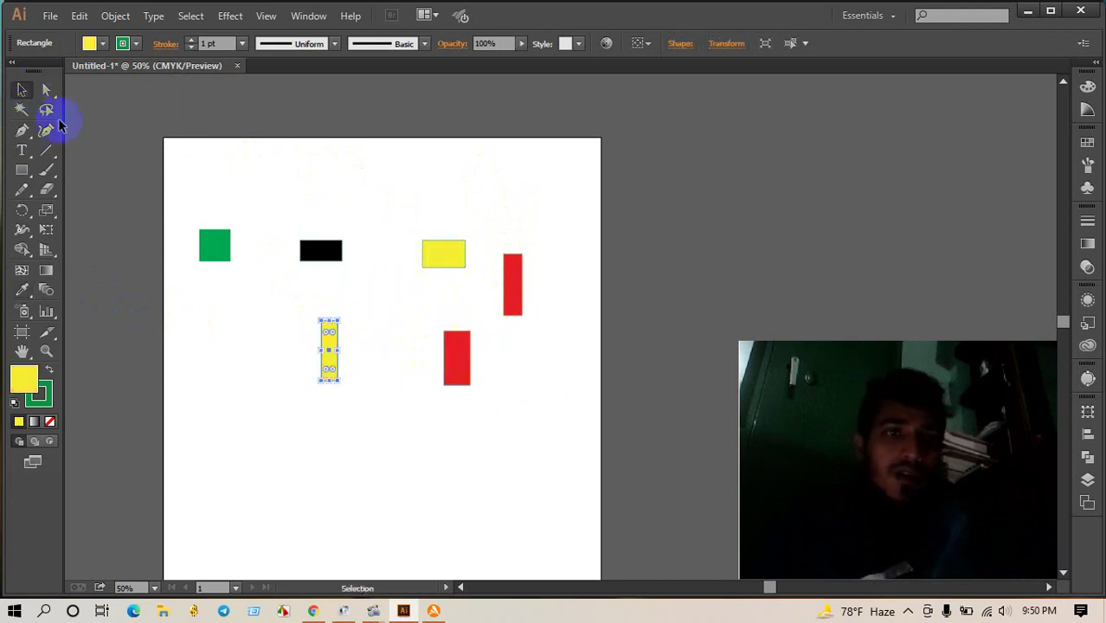
left_click_drag(420, 368, 463, 384)
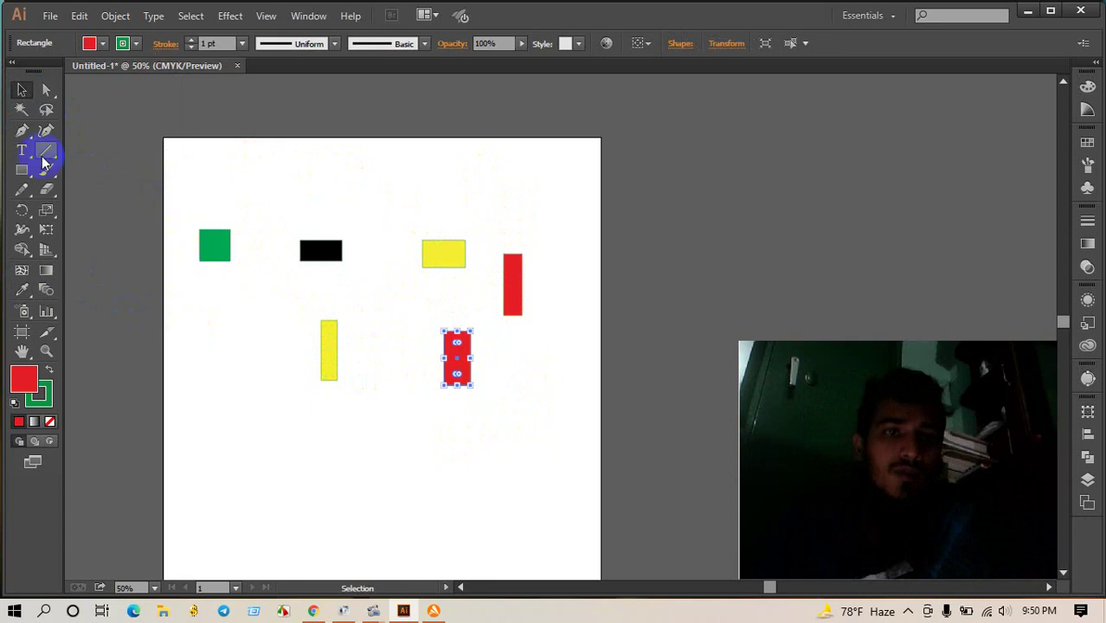
left_click(22, 291)
left_click(212, 243)
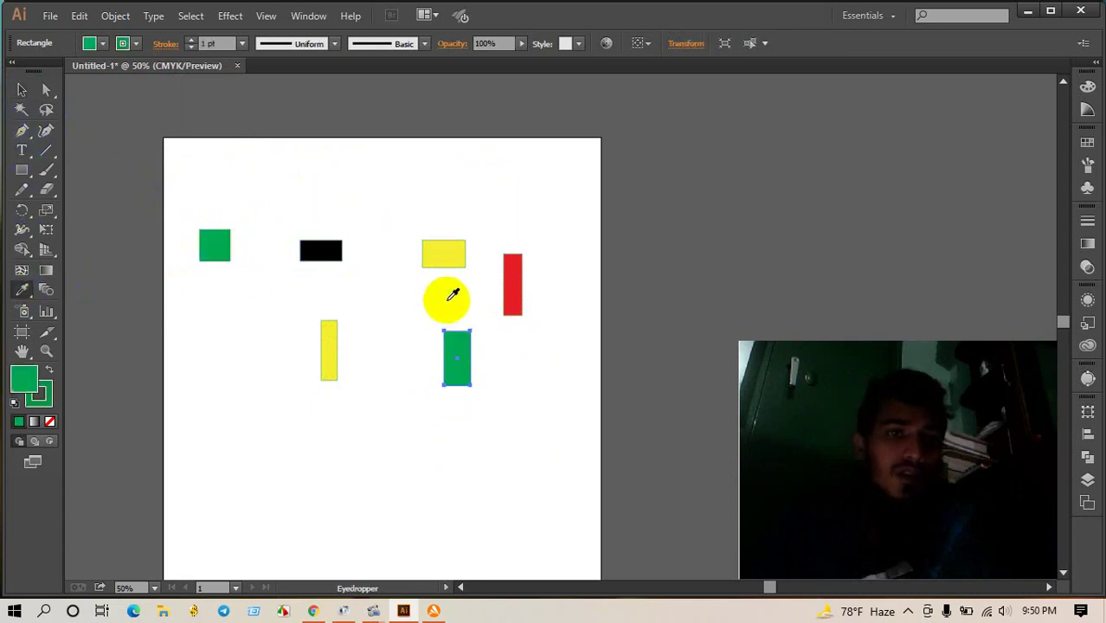
left_click(19, 90)
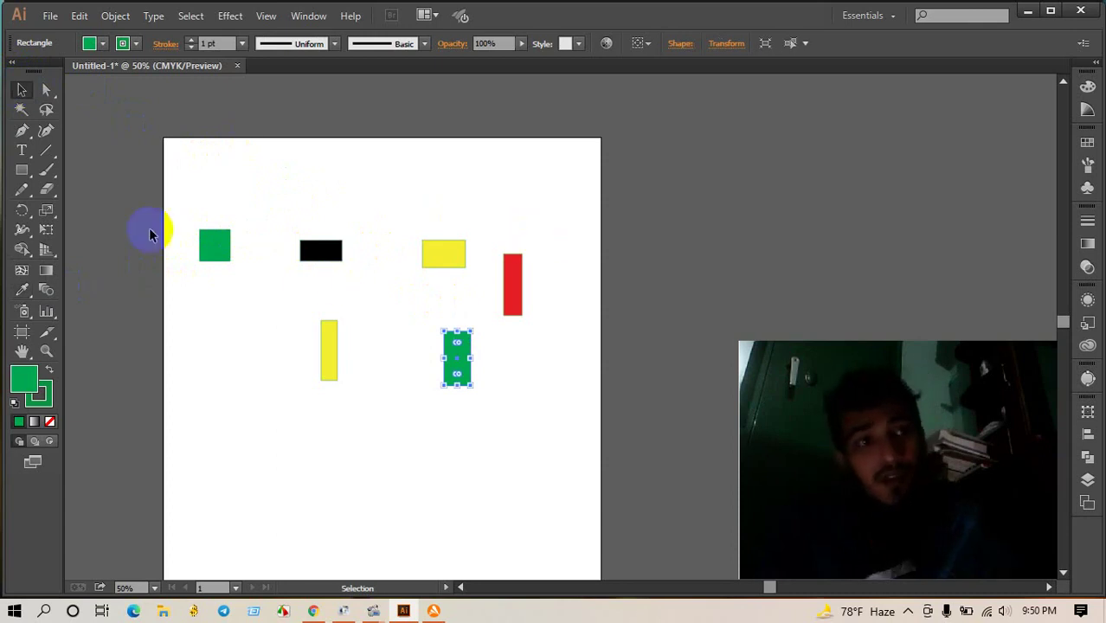
left_click(22, 292)
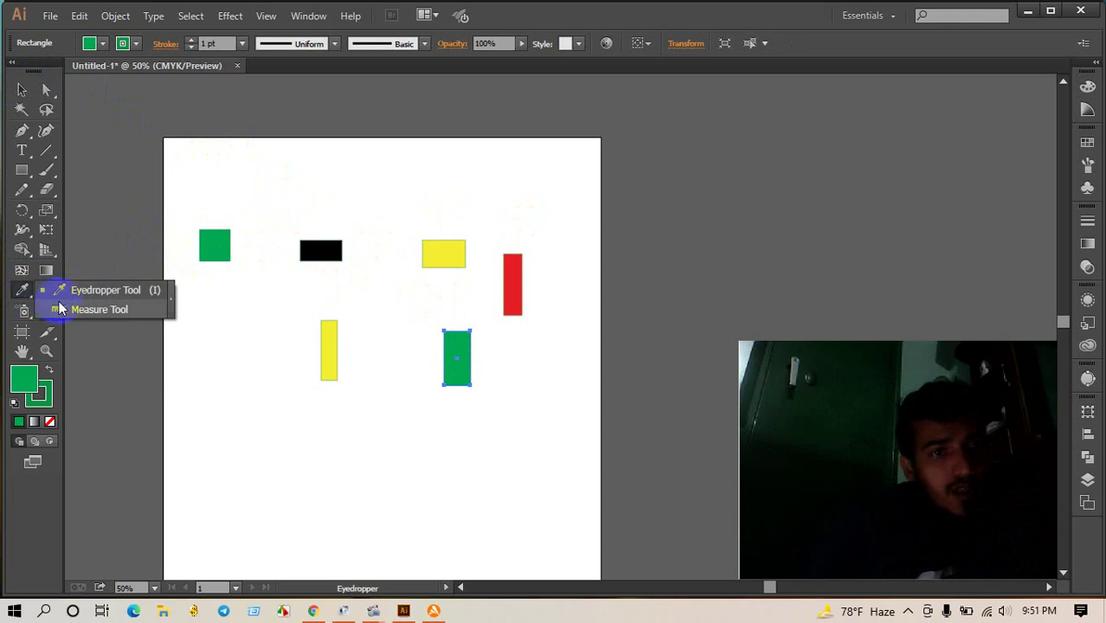
Step: Measure distances across the artboard and from the black rectangle with the Measure Tool, closing the Info panel
left_click(59, 310)
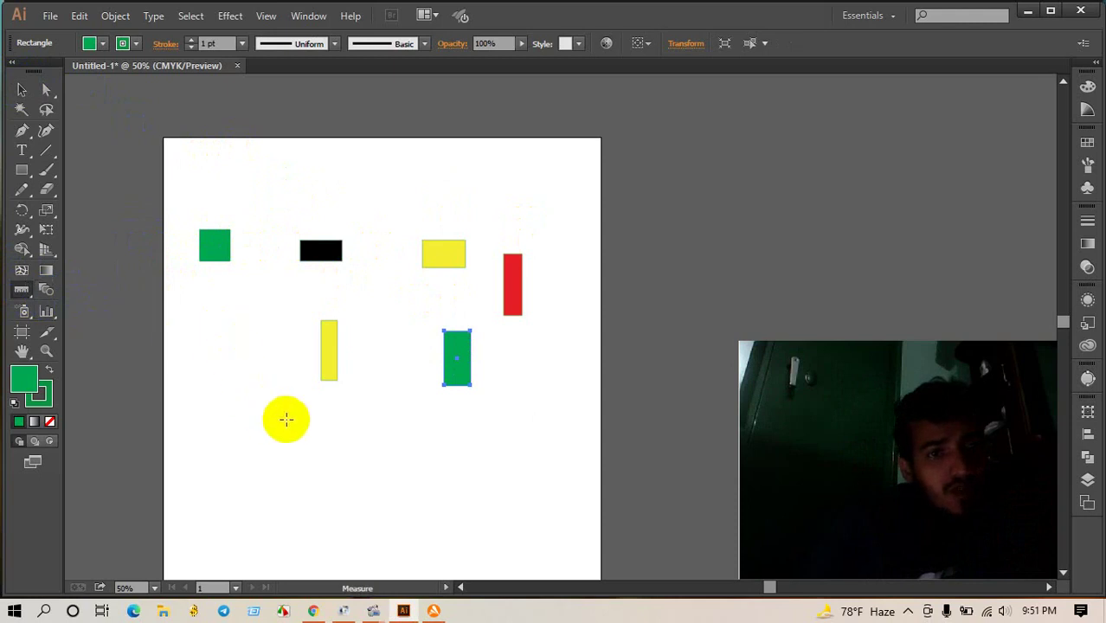
left_click_drag(285, 419, 20, 230)
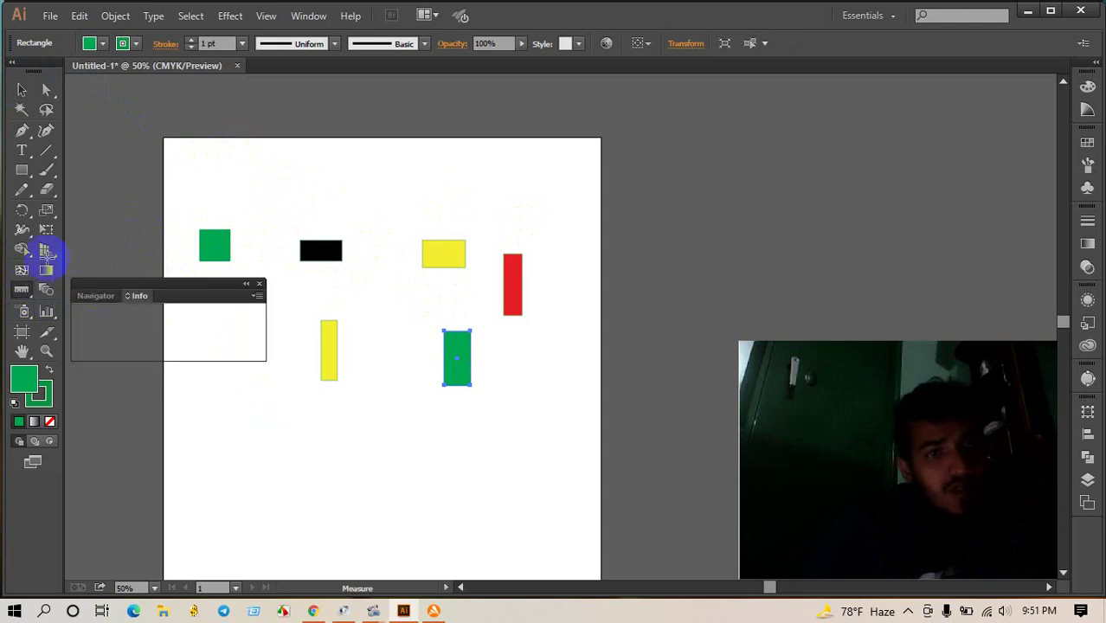
left_click(259, 284)
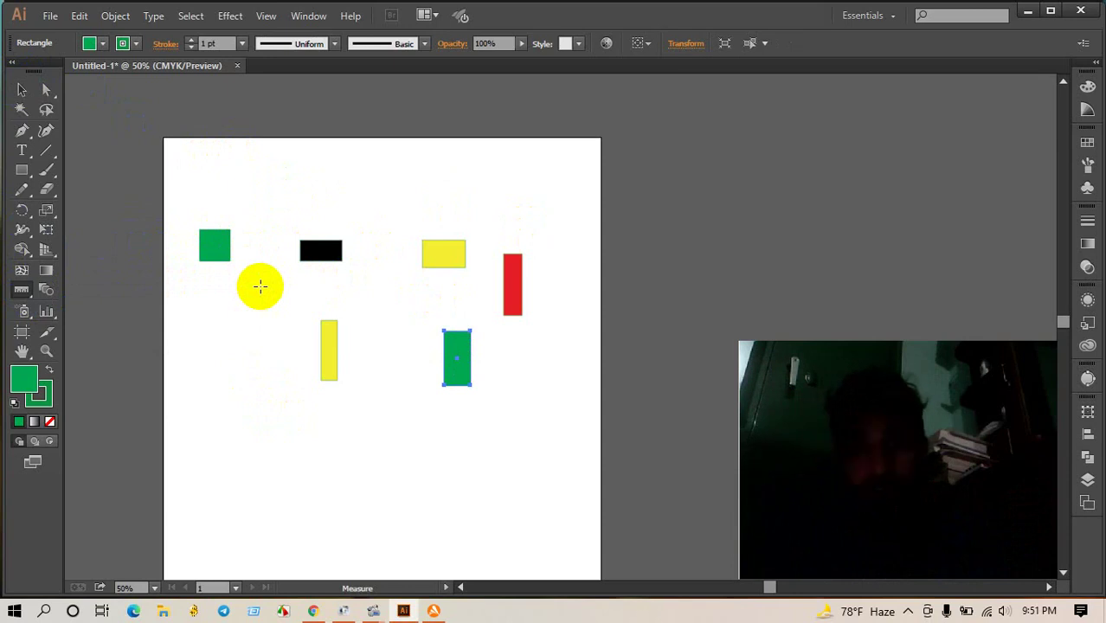
left_click(305, 249)
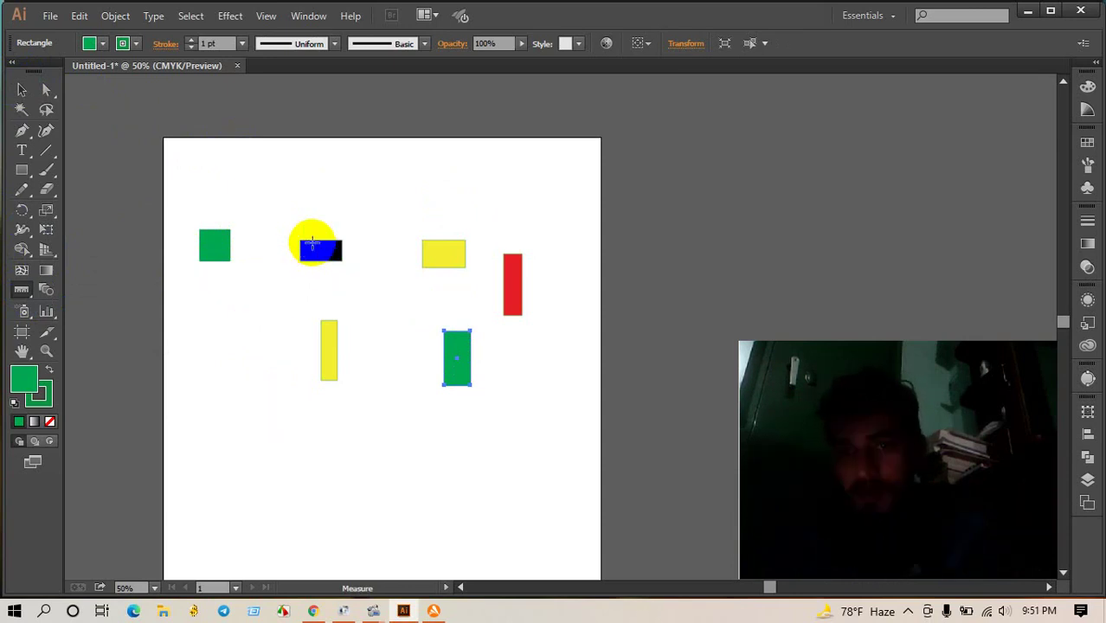
left_click_drag(312, 245, 338, 252)
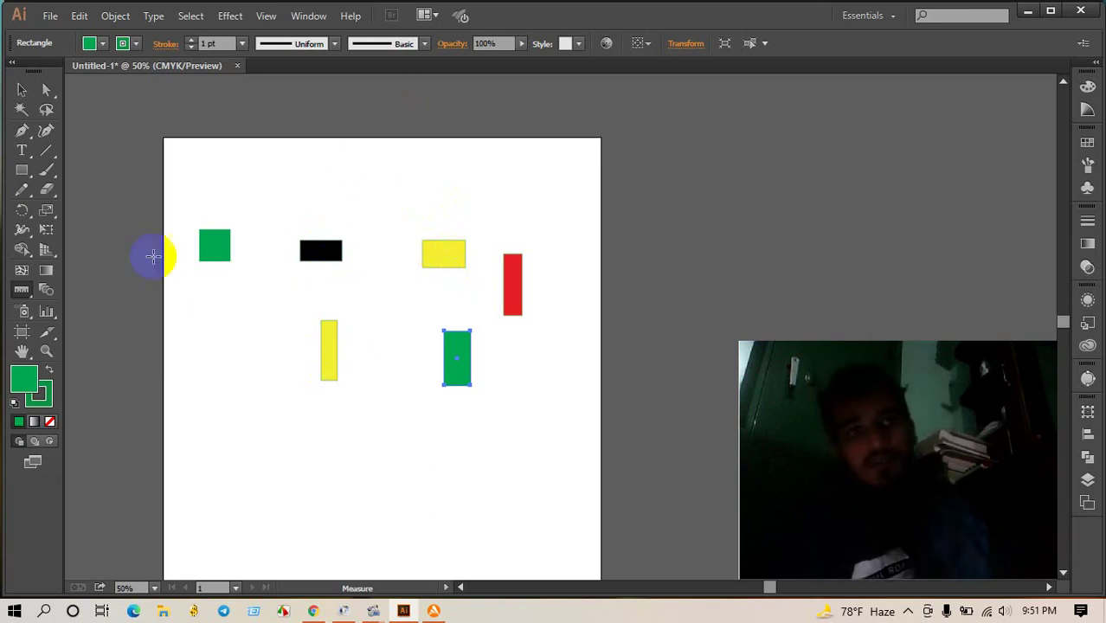
Step: Bring up the Open dialog from the File menu and close it without opening a file
left_click(50, 15)
left_click(52, 16)
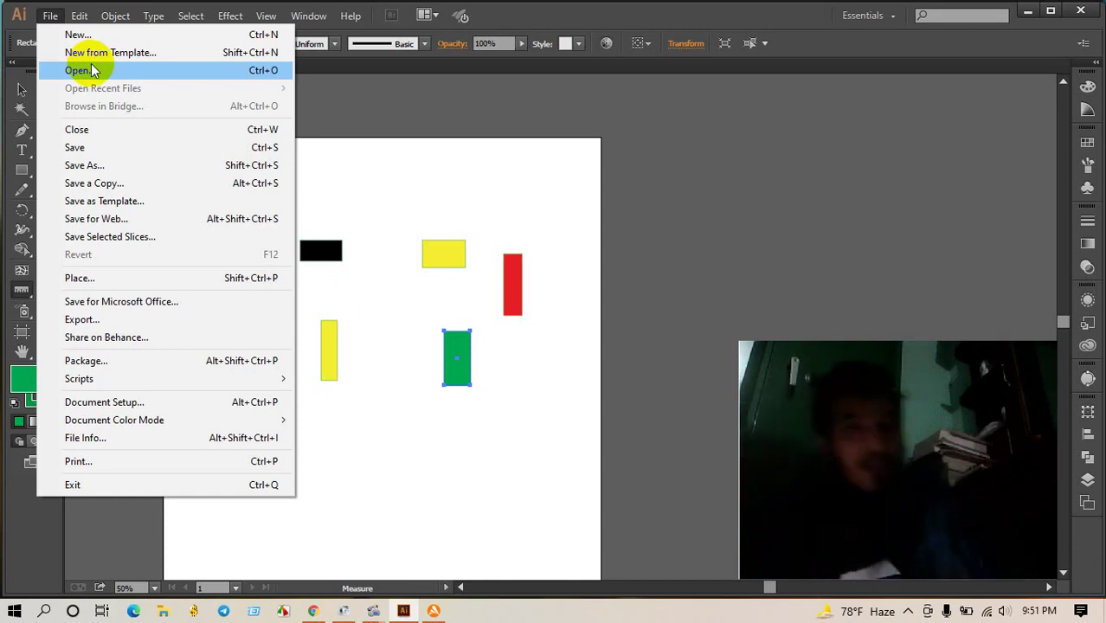
left_click(97, 70)
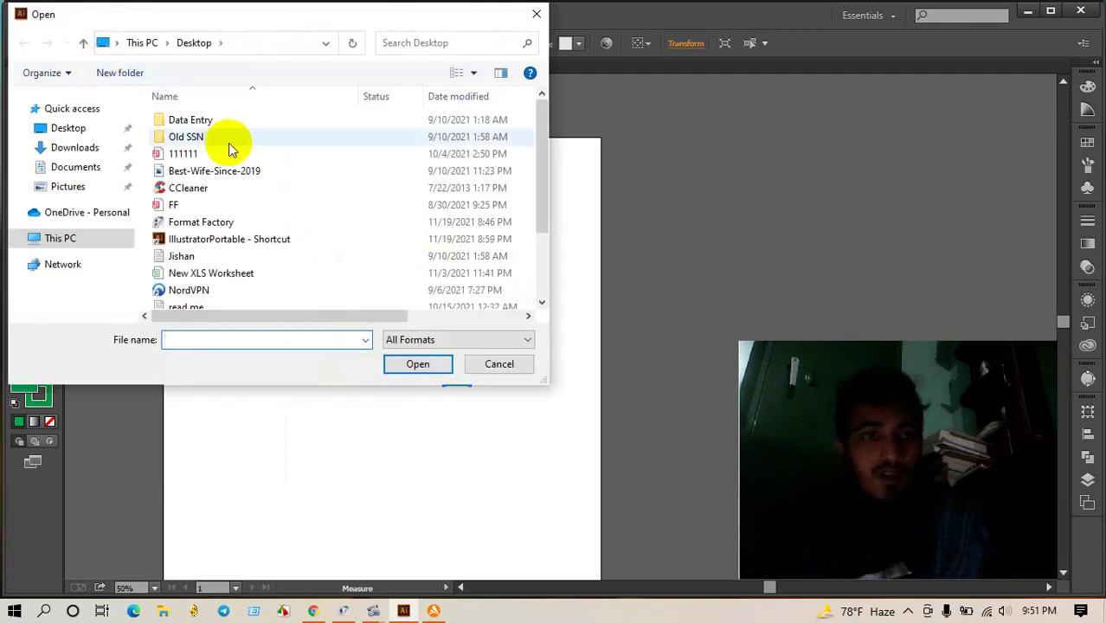
scroll(235, 169, "down", 2)
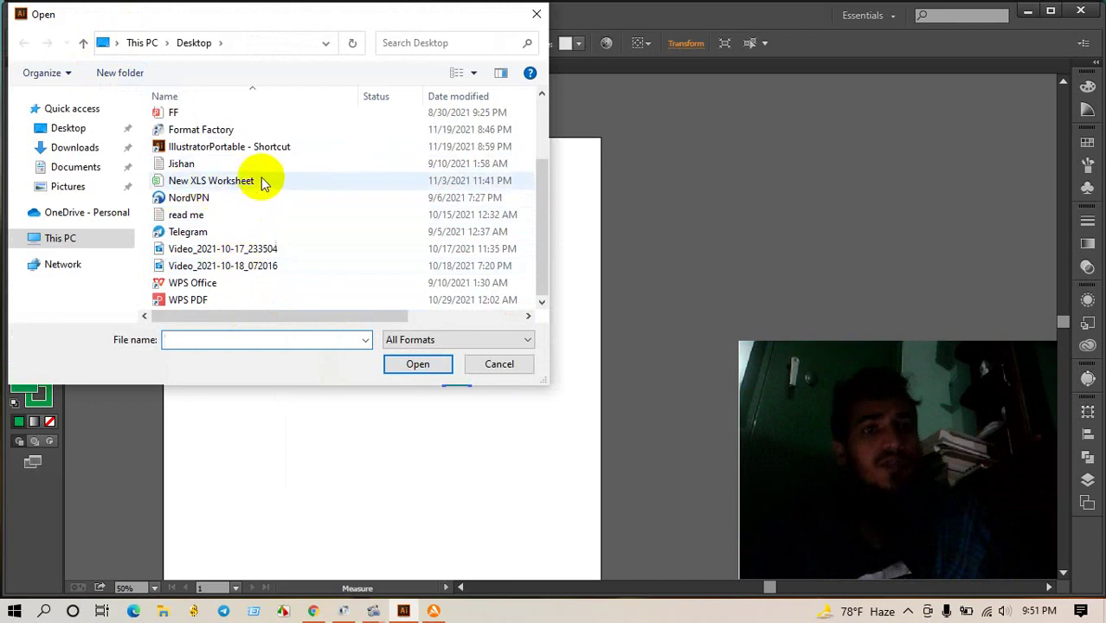
left_click(537, 14)
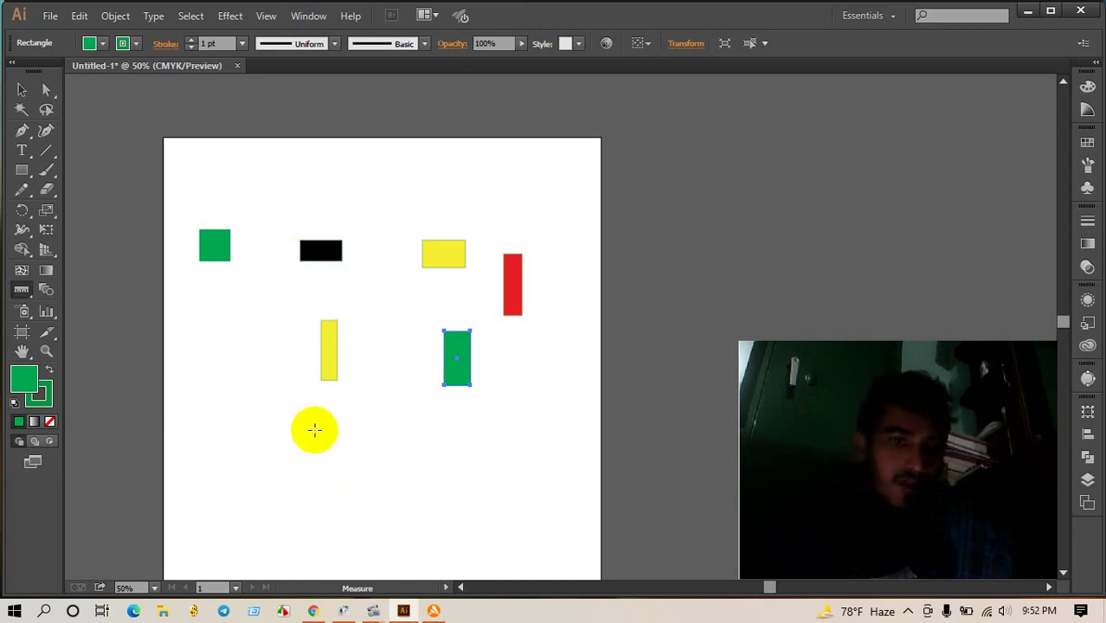
left_click(313, 613)
Step: Bring Chrome forward on the Google Trends comparison page, then open a new tab
left_click(314, 612)
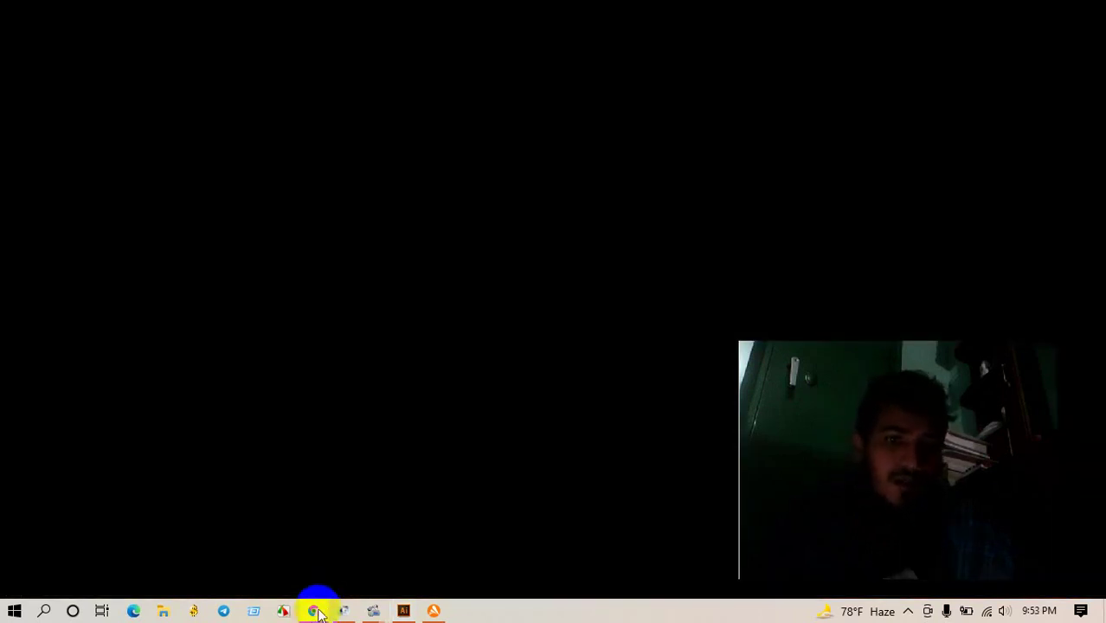
mouse_move(313, 611)
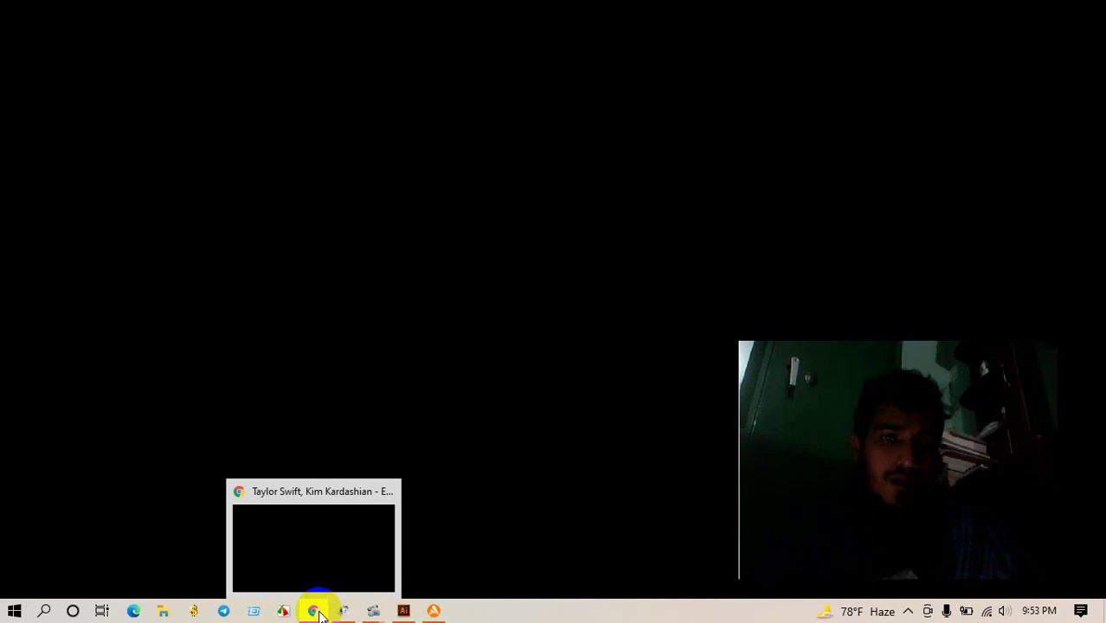
left_click(419, 358)
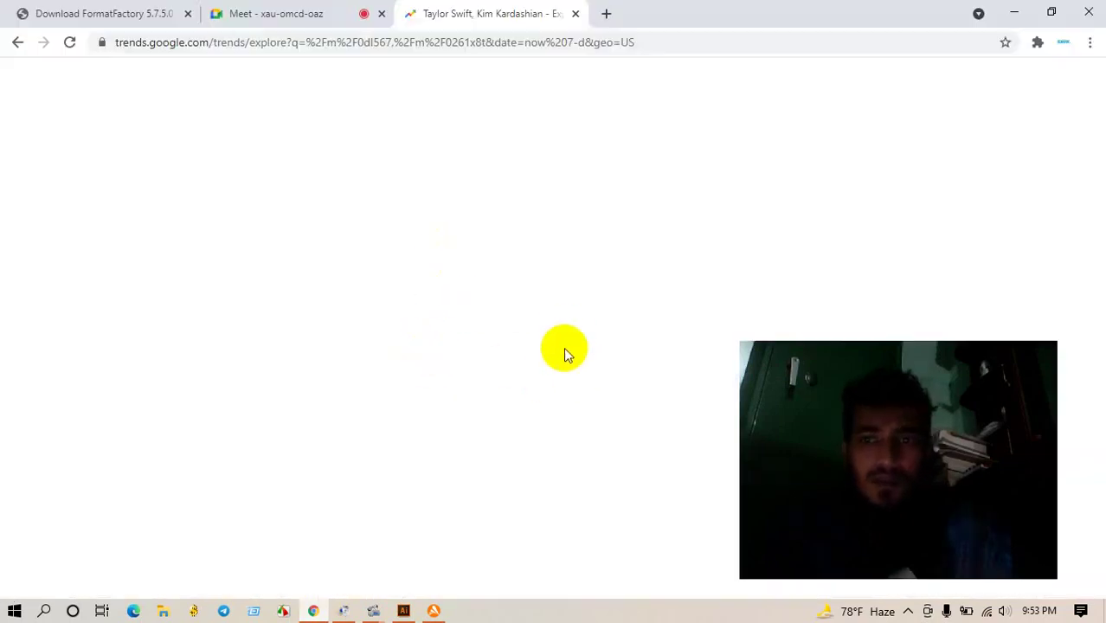
left_click(869, 572)
left_click(909, 611)
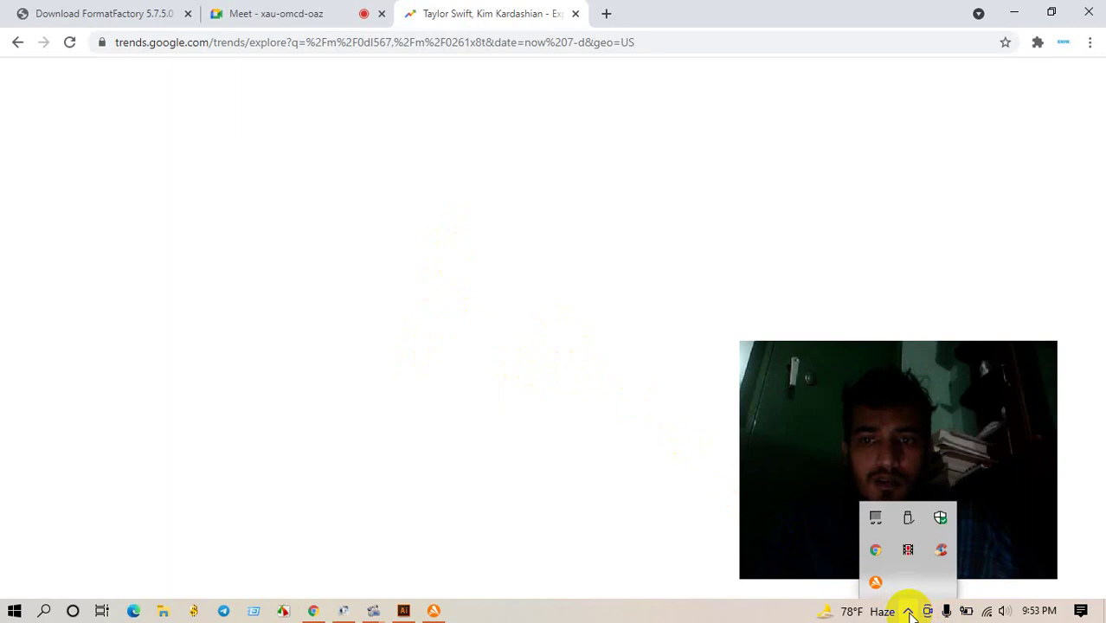
left_click(532, 232)
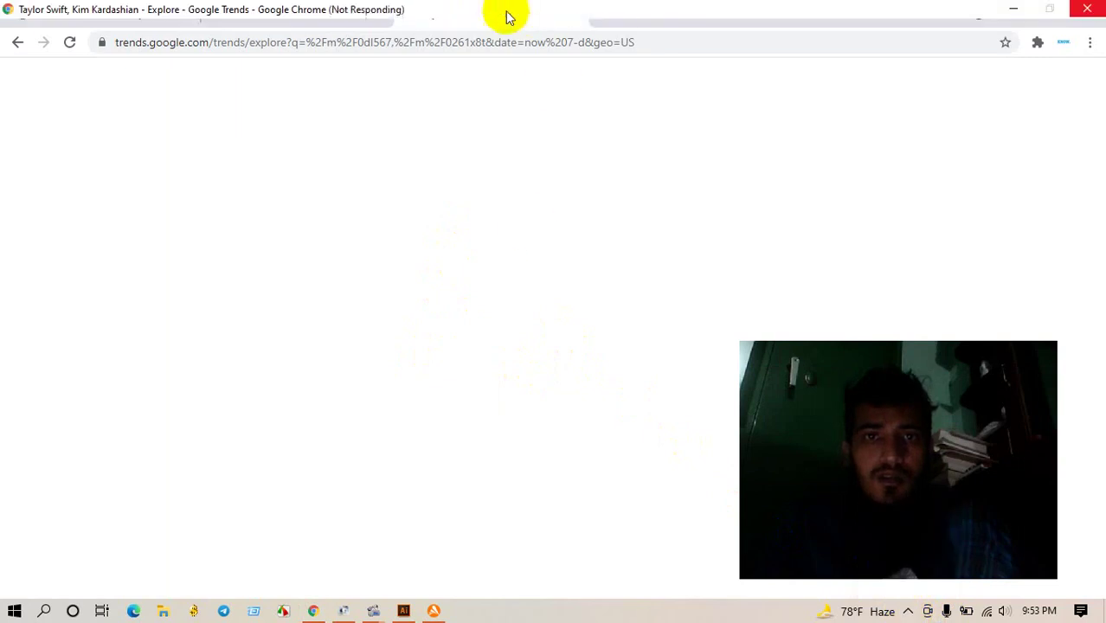
left_click(586, 41)
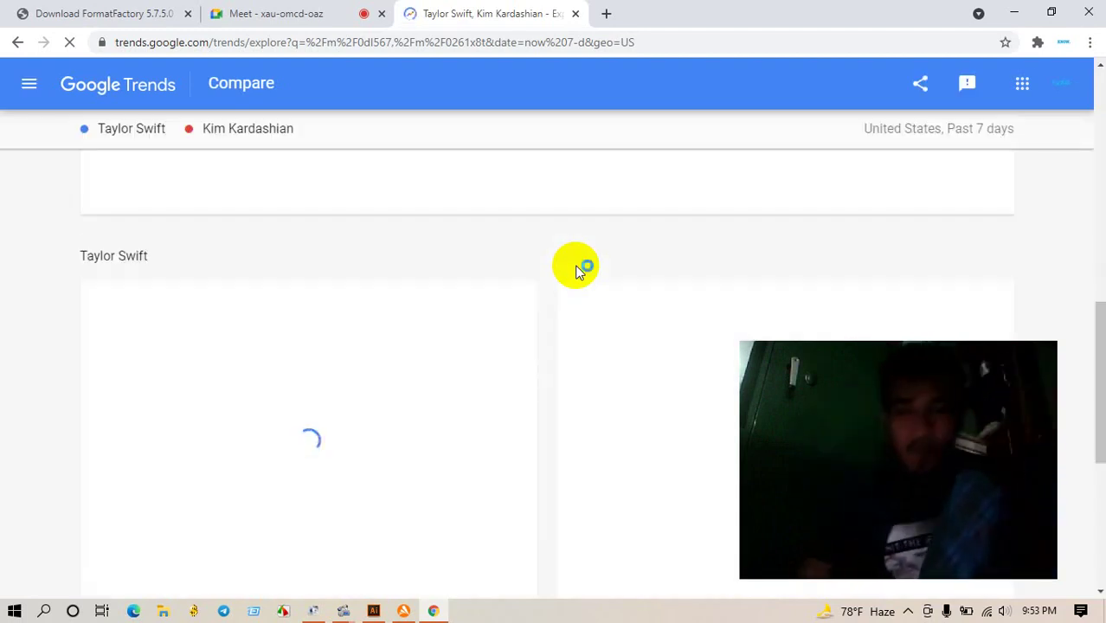
scroll(578, 268, "up", 4)
left_click(605, 16)
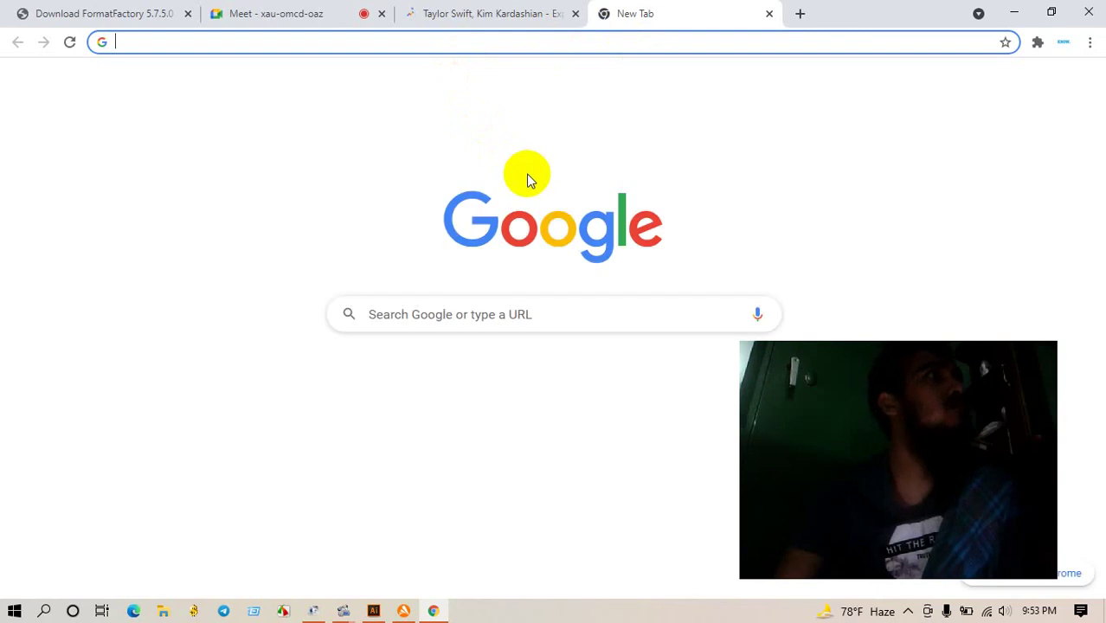
Step: Search Google for 'cat' and switch to the Images results
left_click(258, 37)
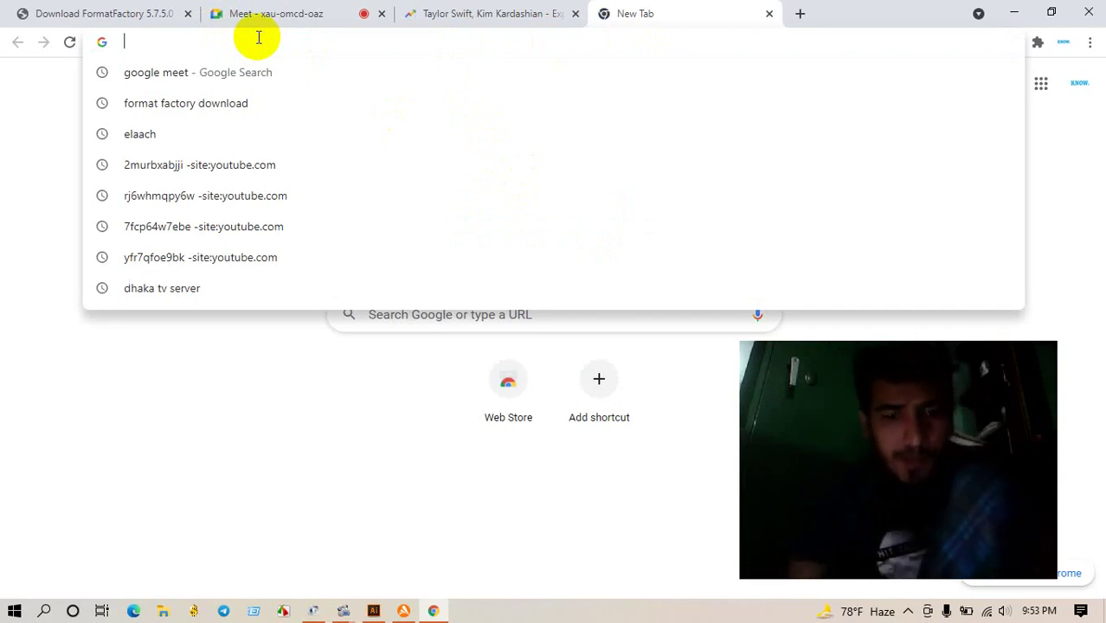
type("ct")
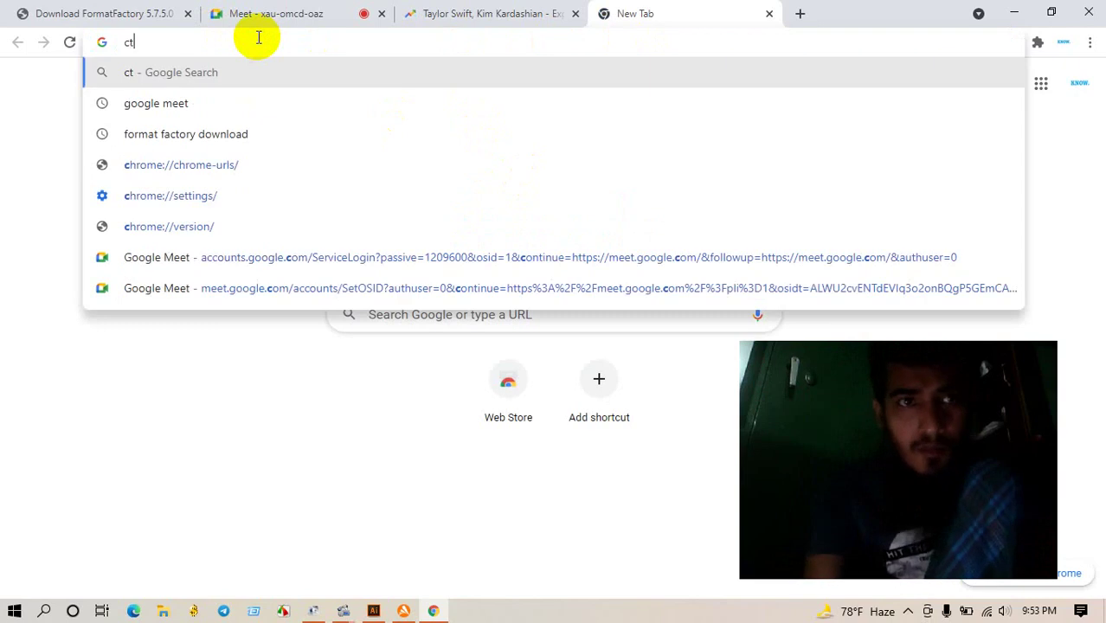
key("Return")
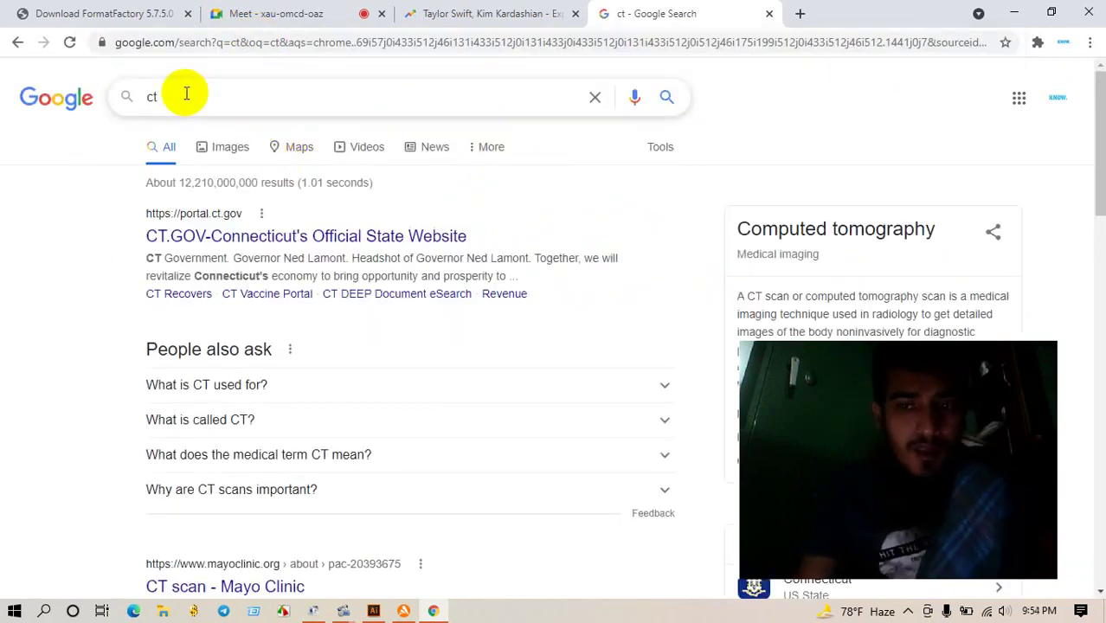
type("at")
key("Return")
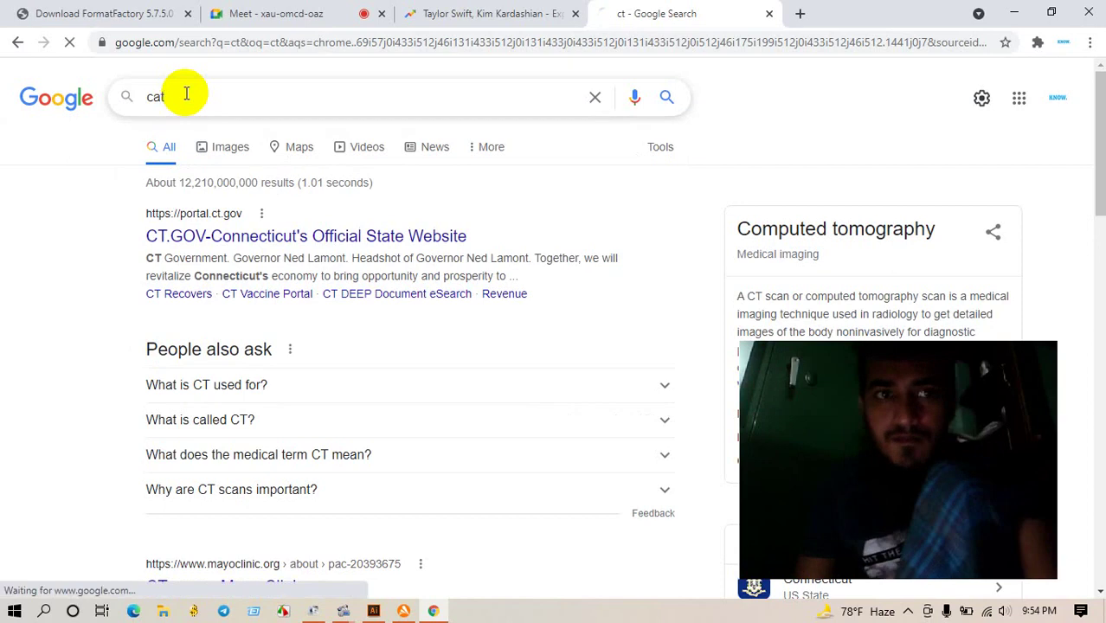
left_click(232, 157)
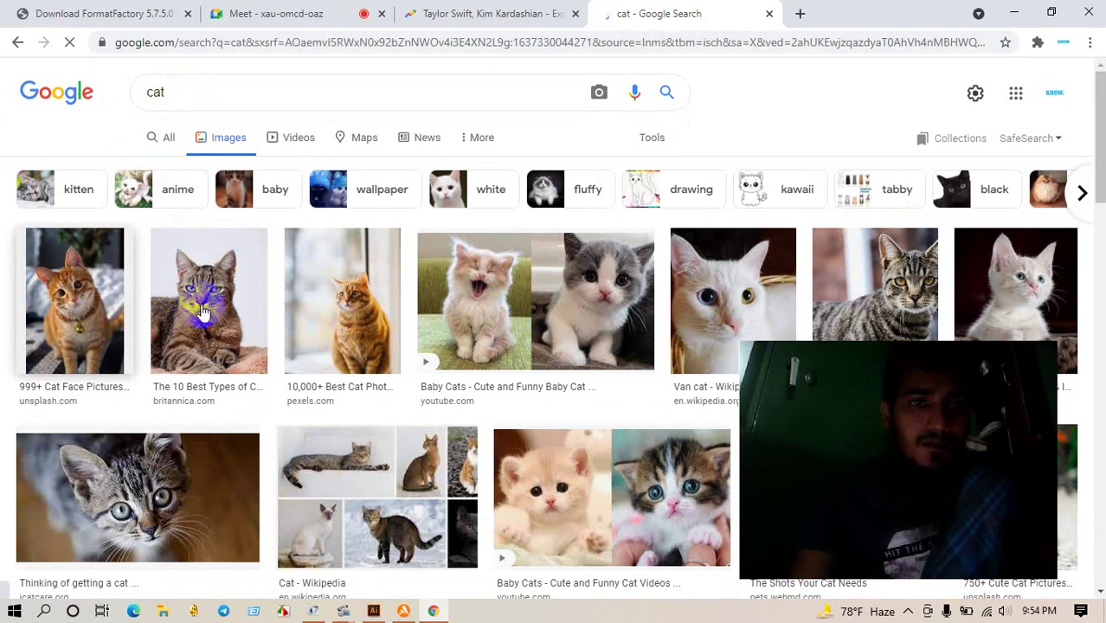
scroll(321, 313, "down", 3)
scroll(325, 321, "down", 2)
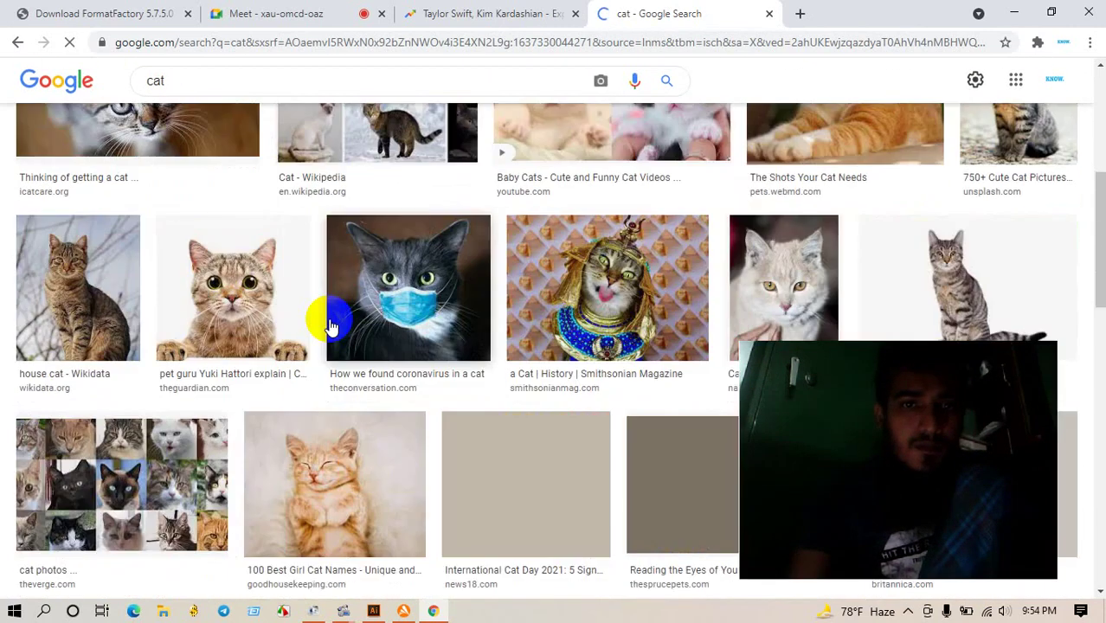
scroll(321, 316, "up", 2)
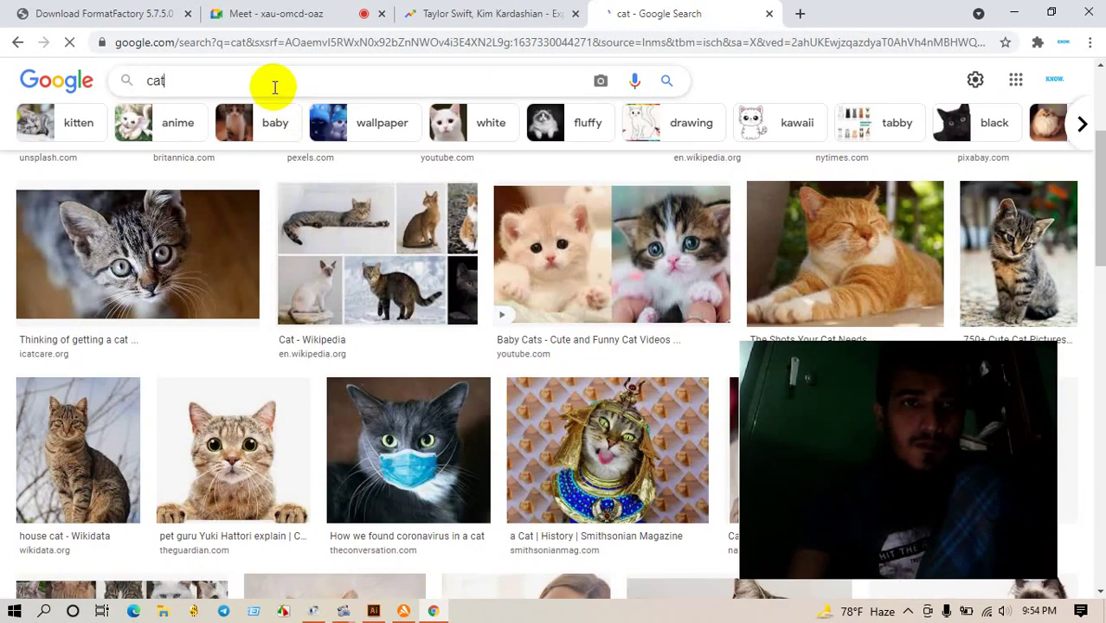
Step: Change the image search query to 'cat vactor' and scroll through the results
left_click(275, 86)
type("vac")
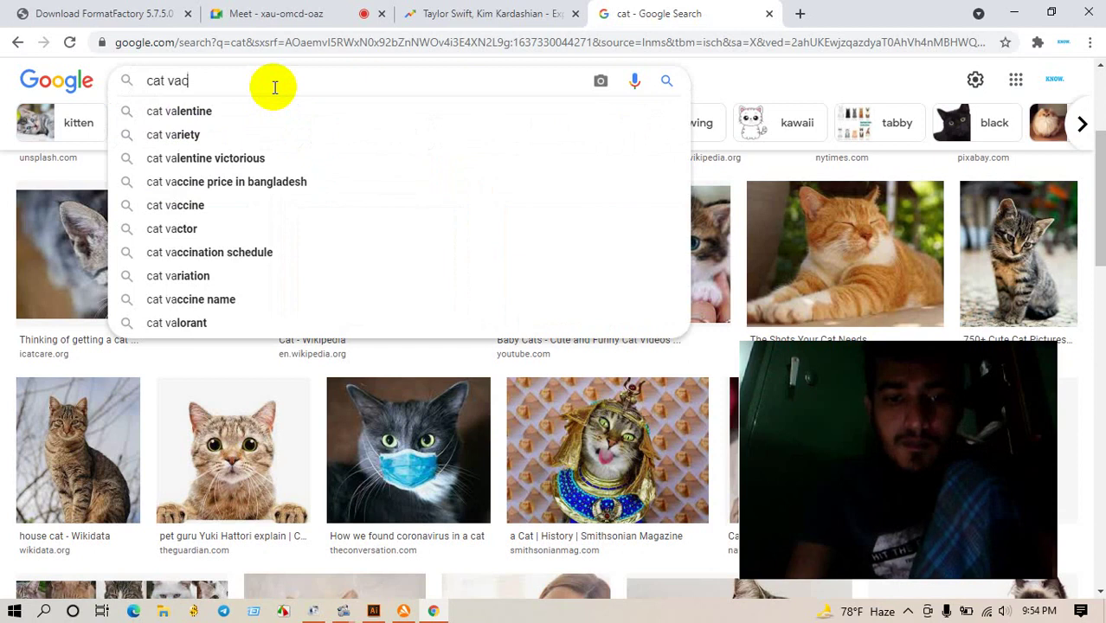
type("tor")
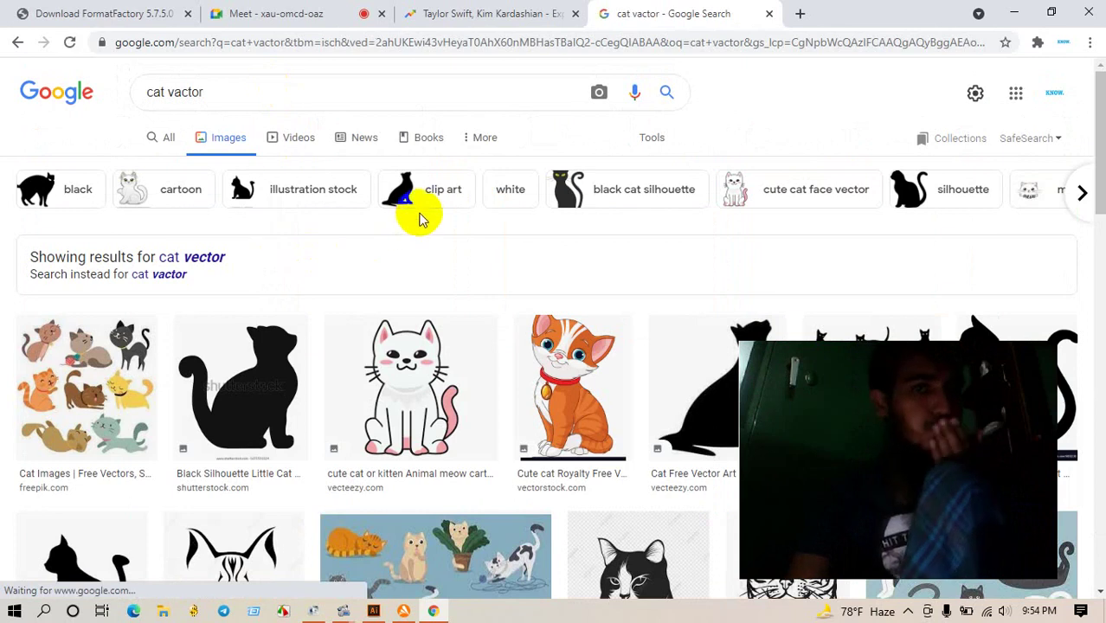
scroll(308, 375, "down", 1)
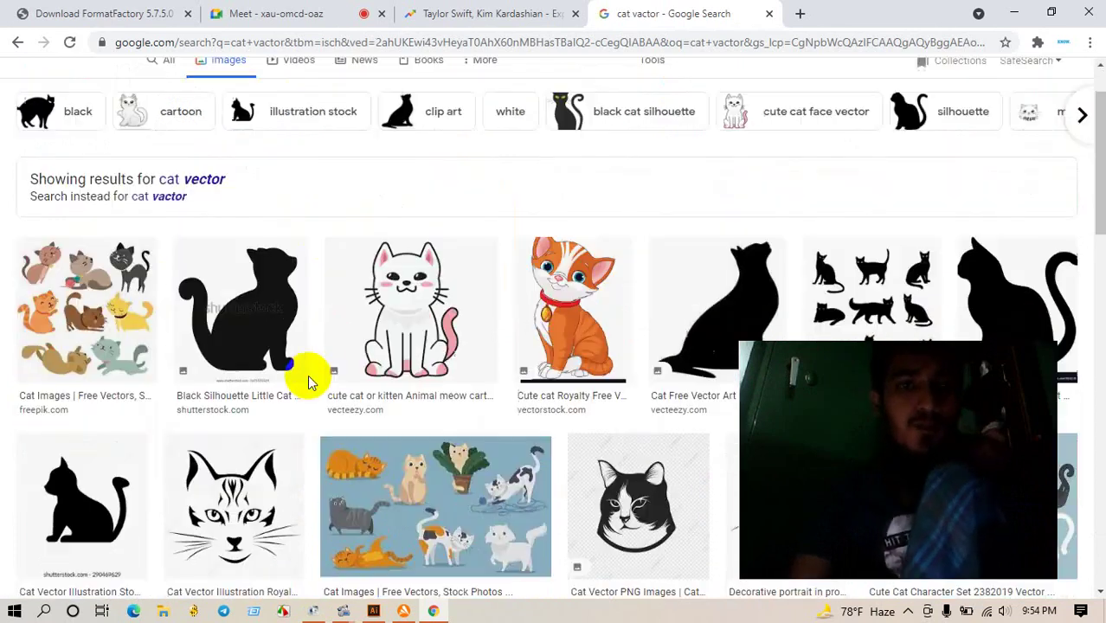
scroll(312, 371, "down", 1)
Step: Preview the 123RF cat-face illustration and start saving the image to disk
left_click(223, 414)
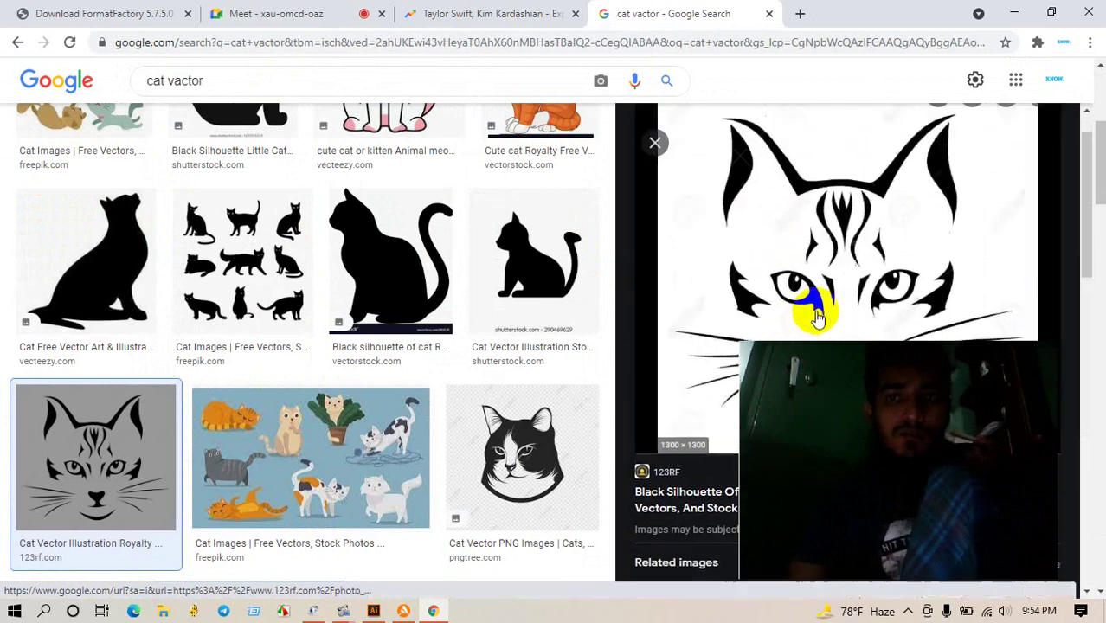
left_click_drag(848, 407, 106, 405)
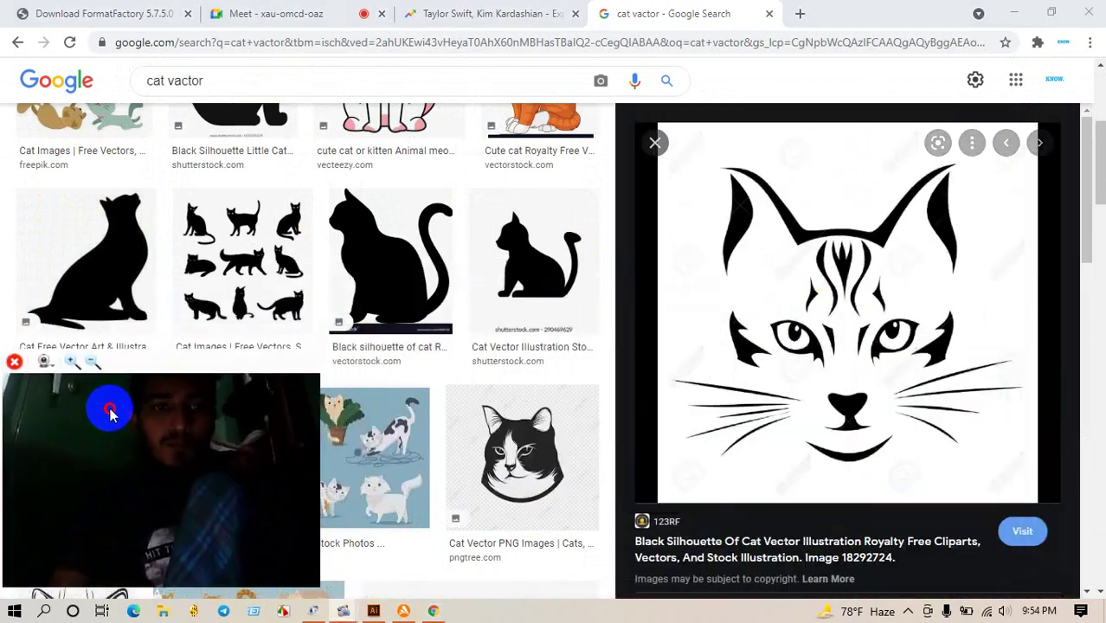
scroll(862, 314, "up", 1)
right_click(864, 312)
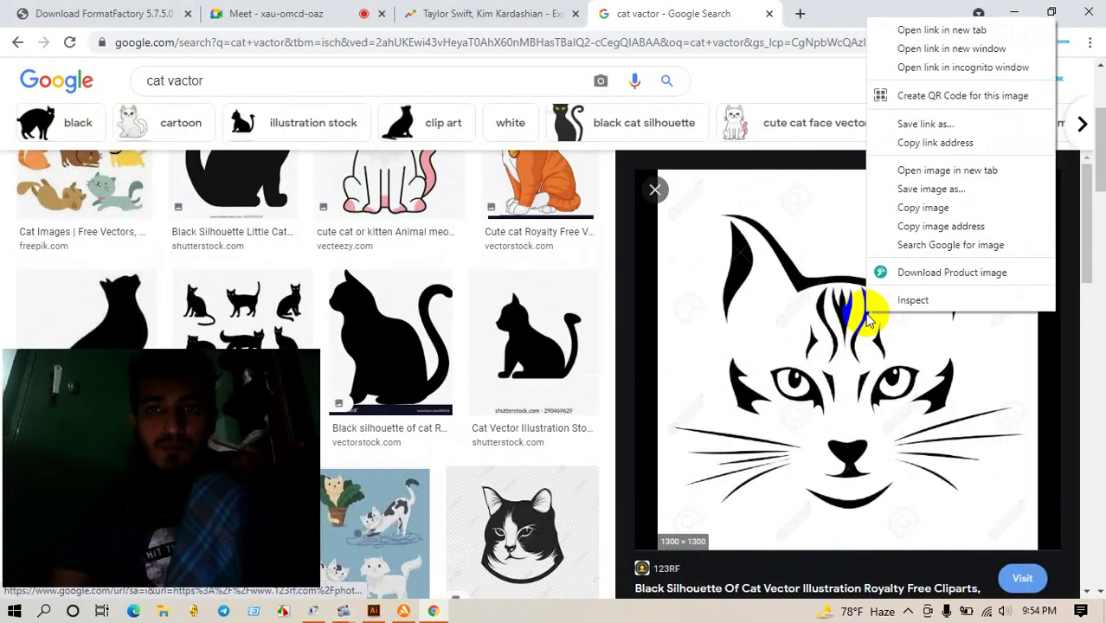
left_click(924, 192)
mouse_move(848, 359)
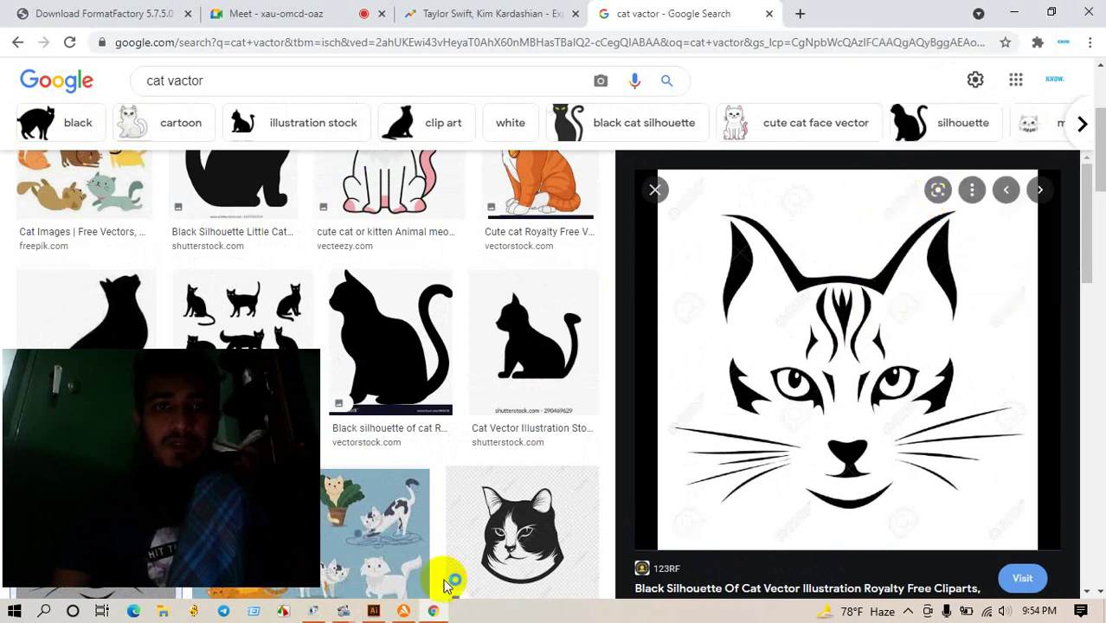
Step: Back in Illustrator, close the floating Info panel and clear the artboard selection
left_click(374, 611)
left_click(662, 255)
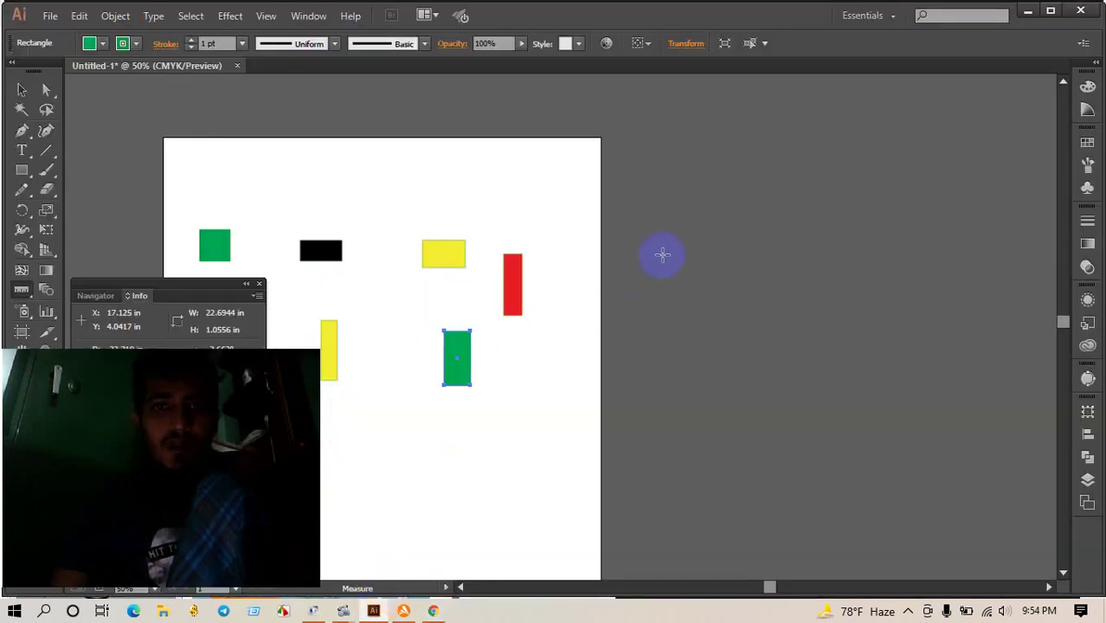
scroll(676, 249, "down", 2)
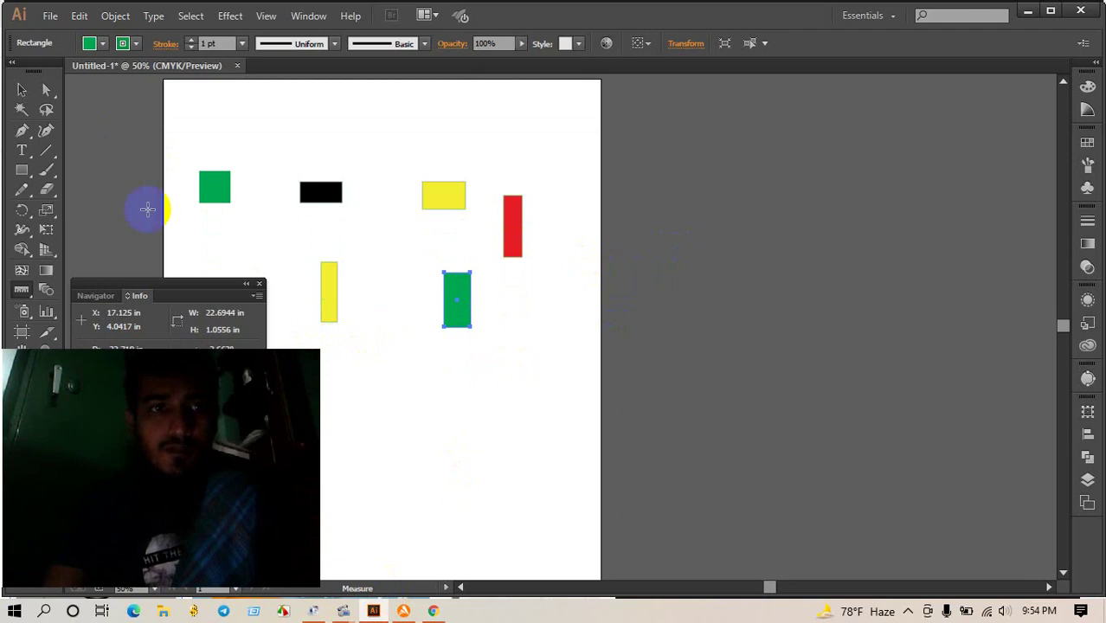
left_click(256, 285)
mouse_move(202, 391)
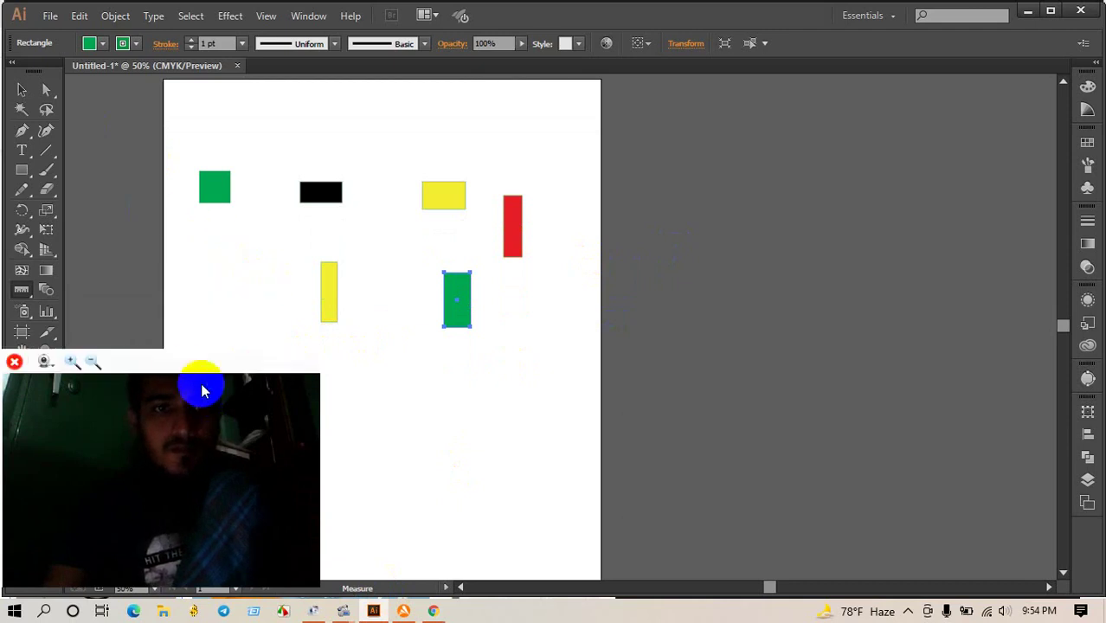
left_click_drag(182, 372, 916, 362)
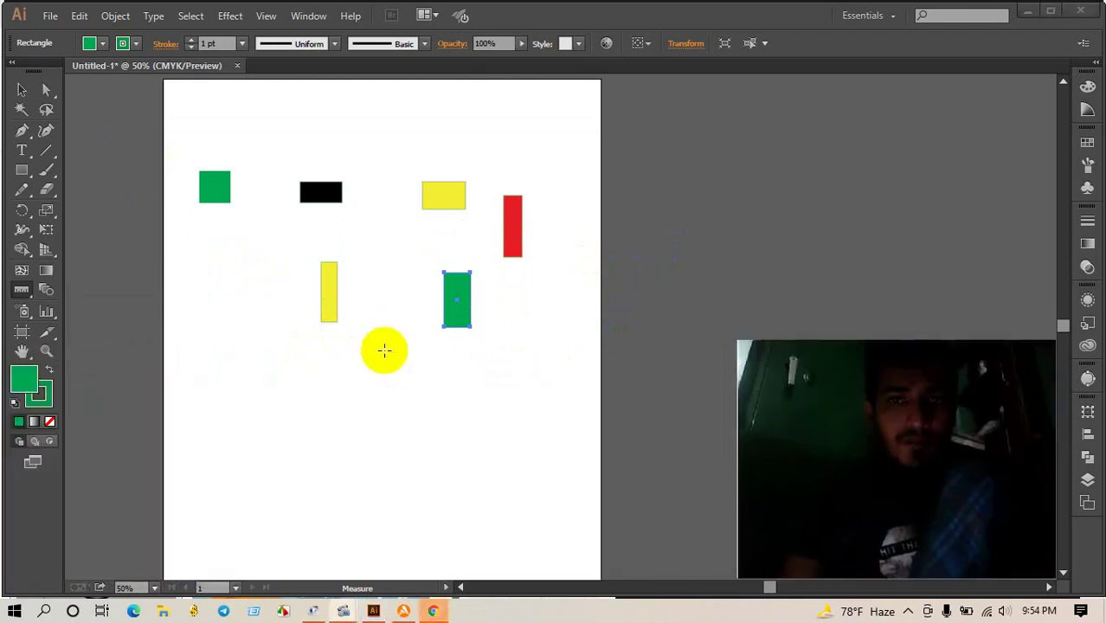
left_click(22, 90)
left_click(318, 398)
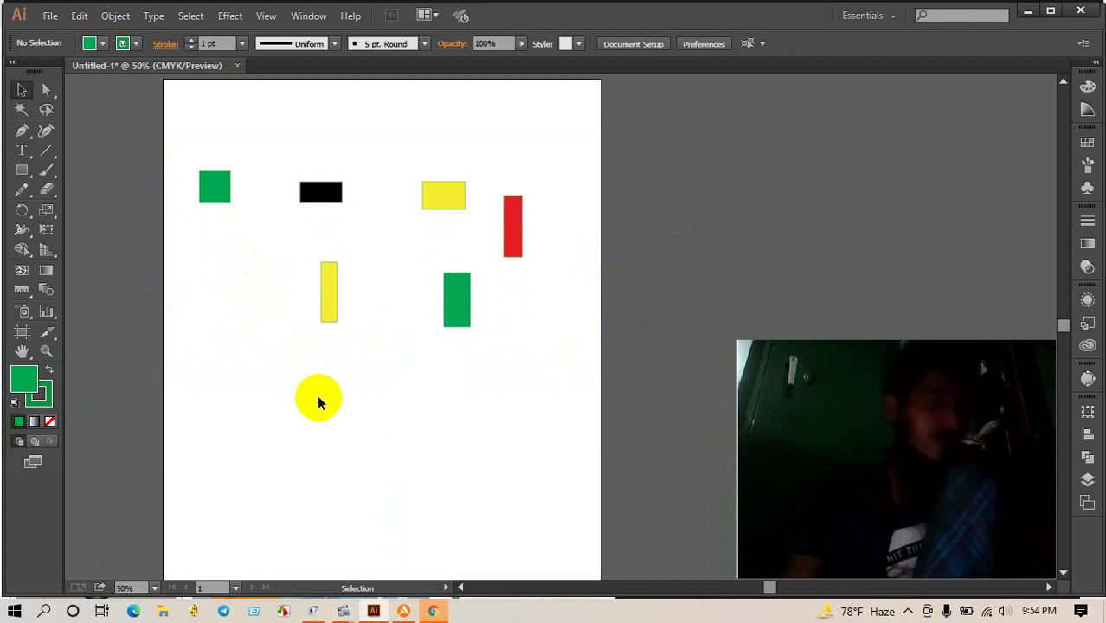
Step: Cancel the image save and copy the cat-face preview image instead
left_click(433, 612)
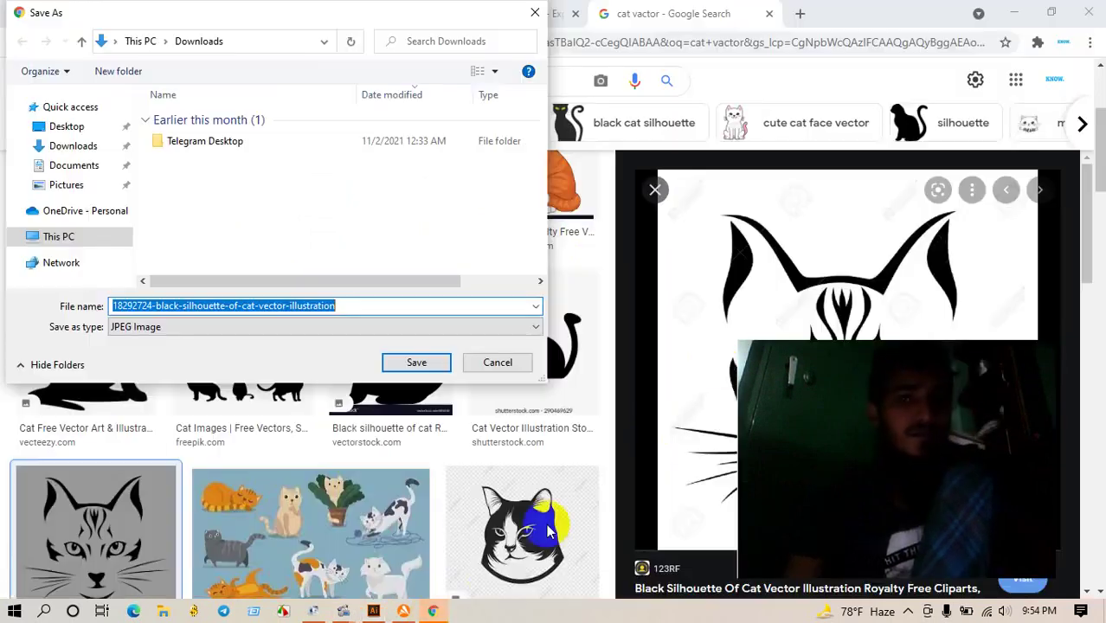
left_click(535, 15)
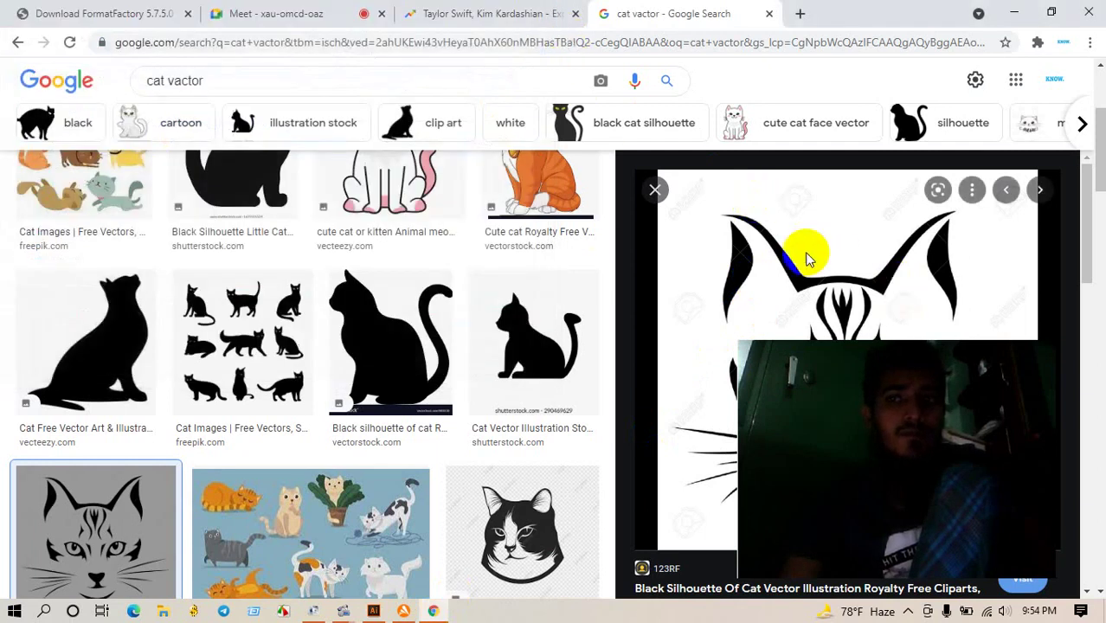
left_click(779, 235)
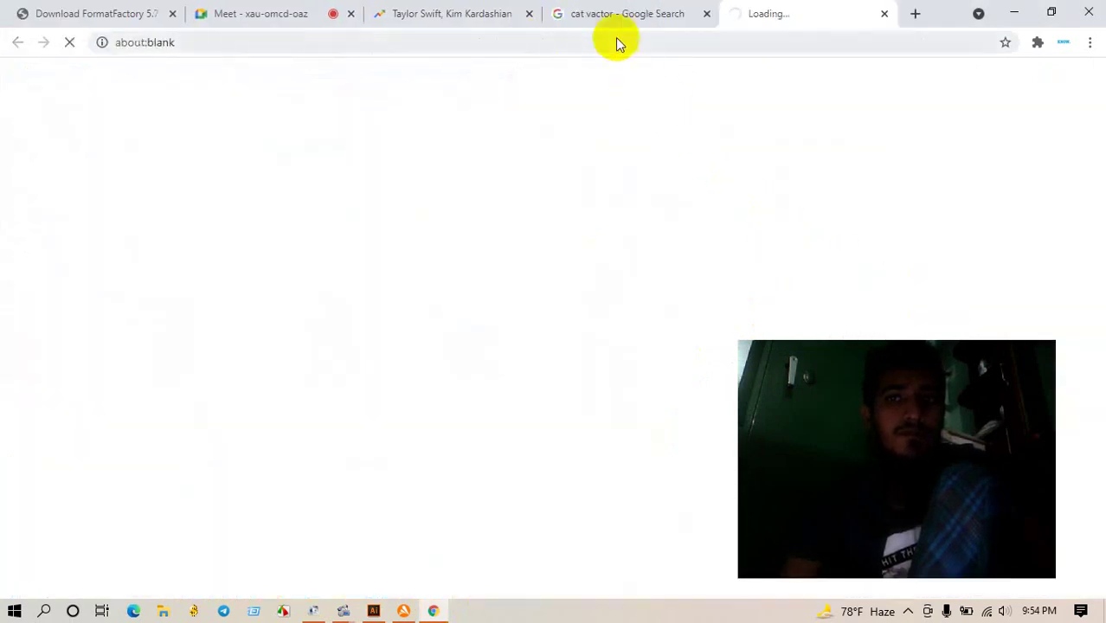
left_click(634, 15)
right_click(745, 227)
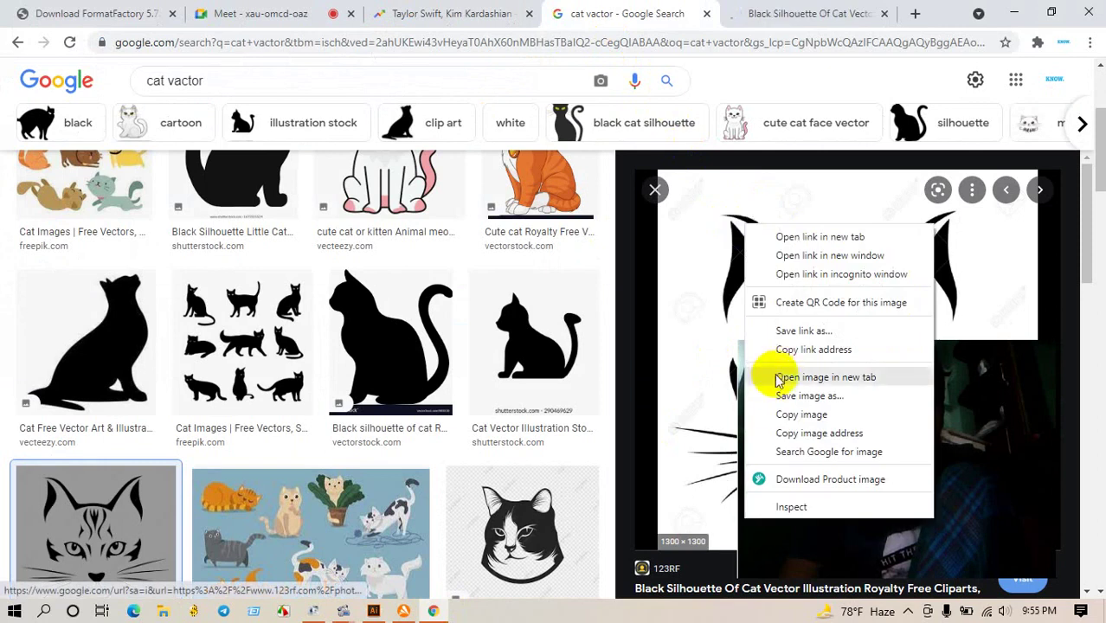
left_click(788, 414)
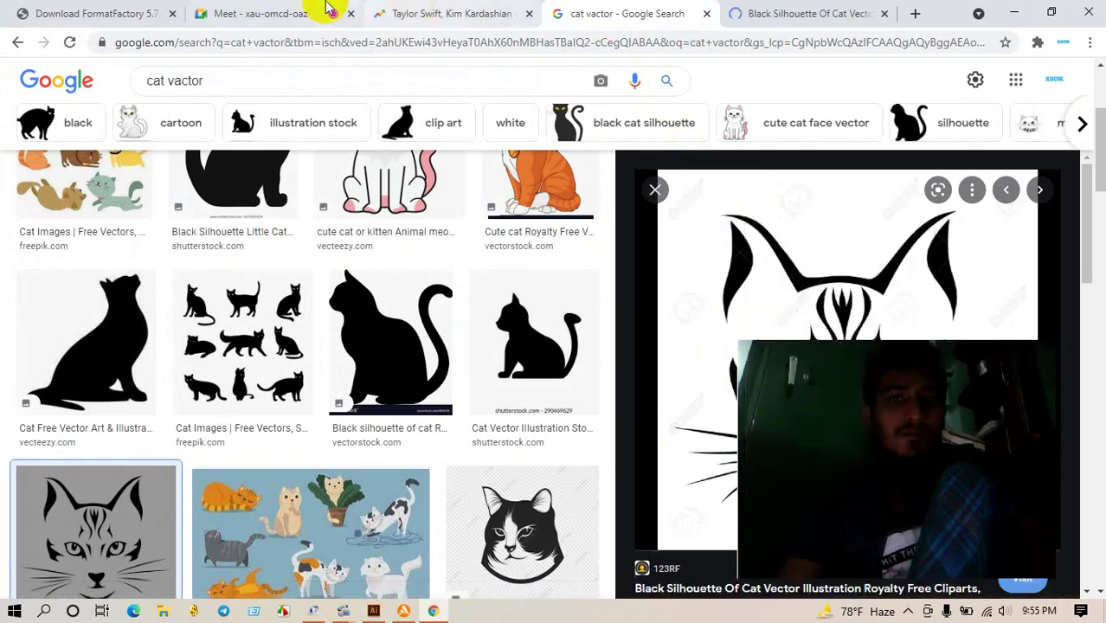
Step: Paste the copied cat-face image into the Illustrator document with Ctrl+V
left_click(374, 612)
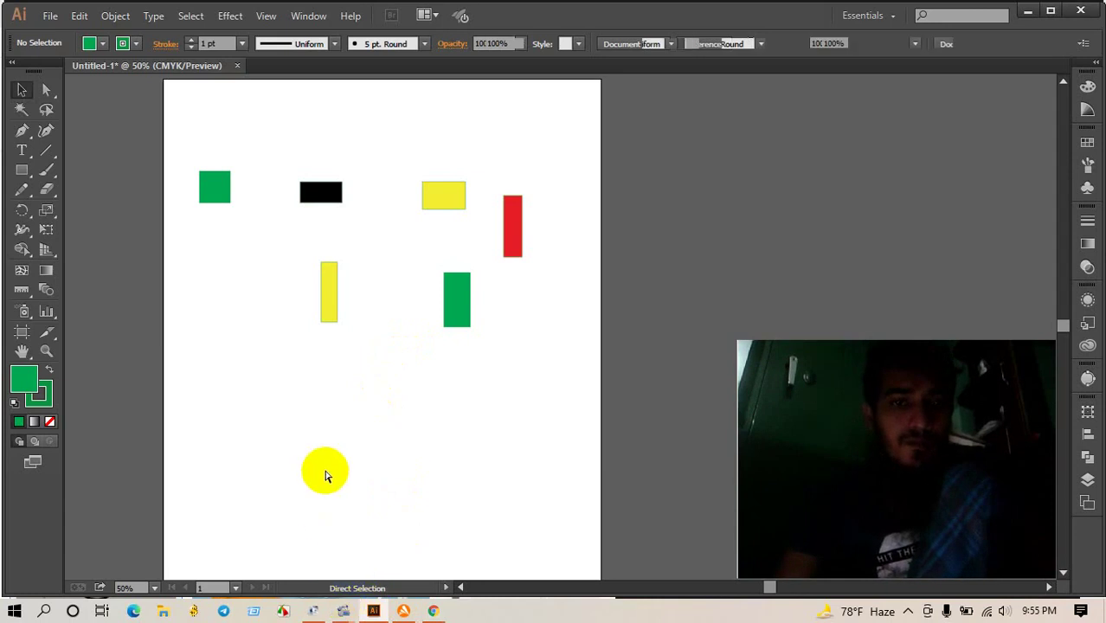
key("ctrl+v")
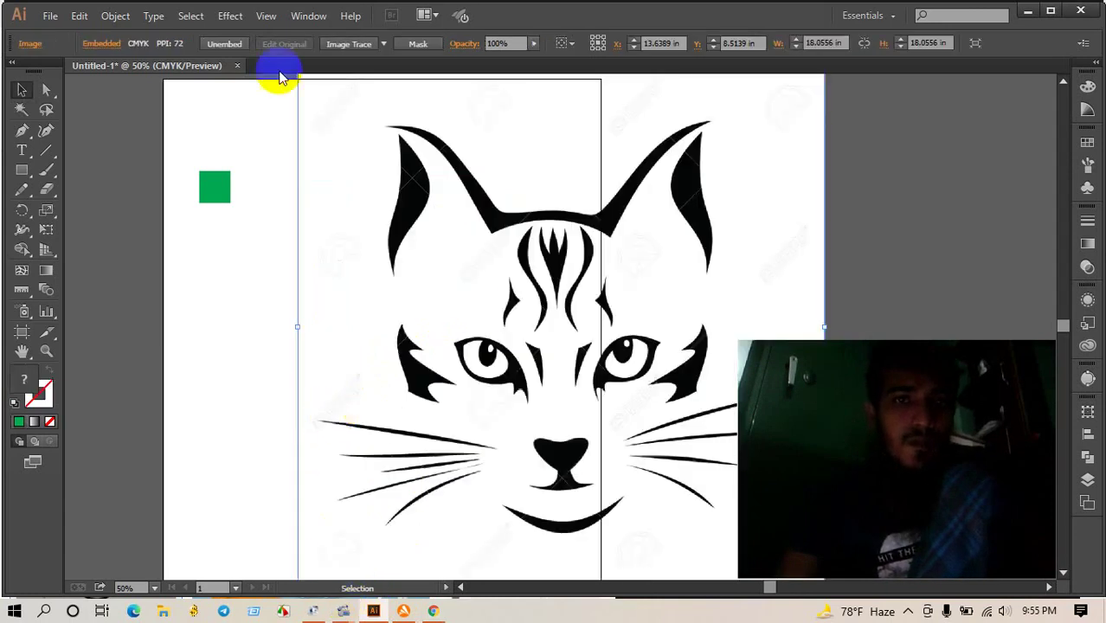
scroll(489, 364, "up", 1)
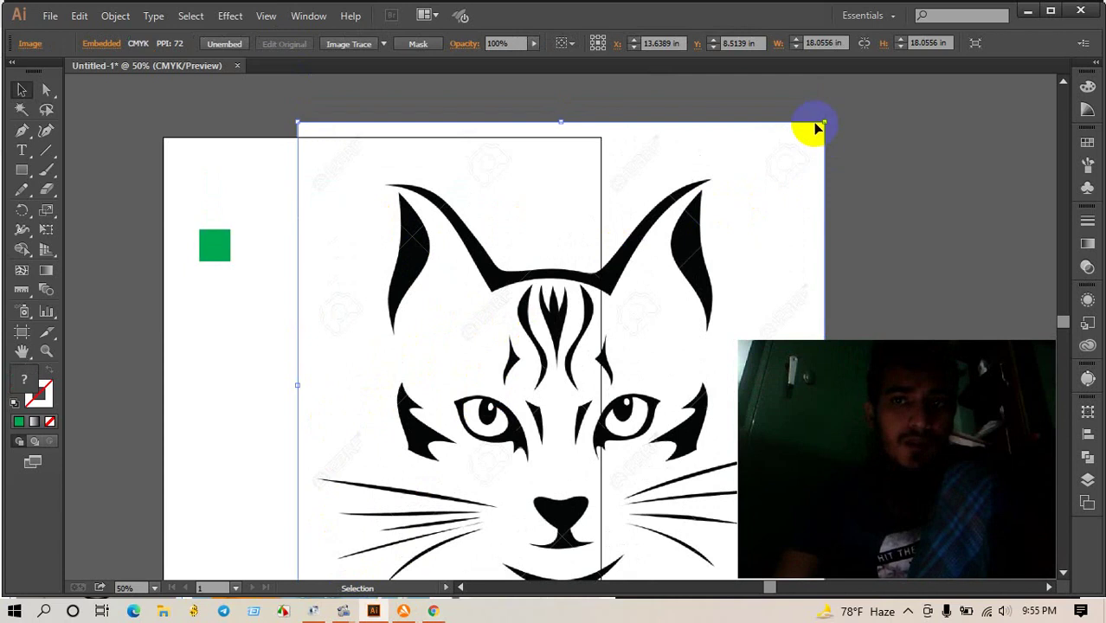
Step: Shrink the cat image to a 4.29 in square and move it up below the rectangles
left_click_drag(828, 123, 379, 424)
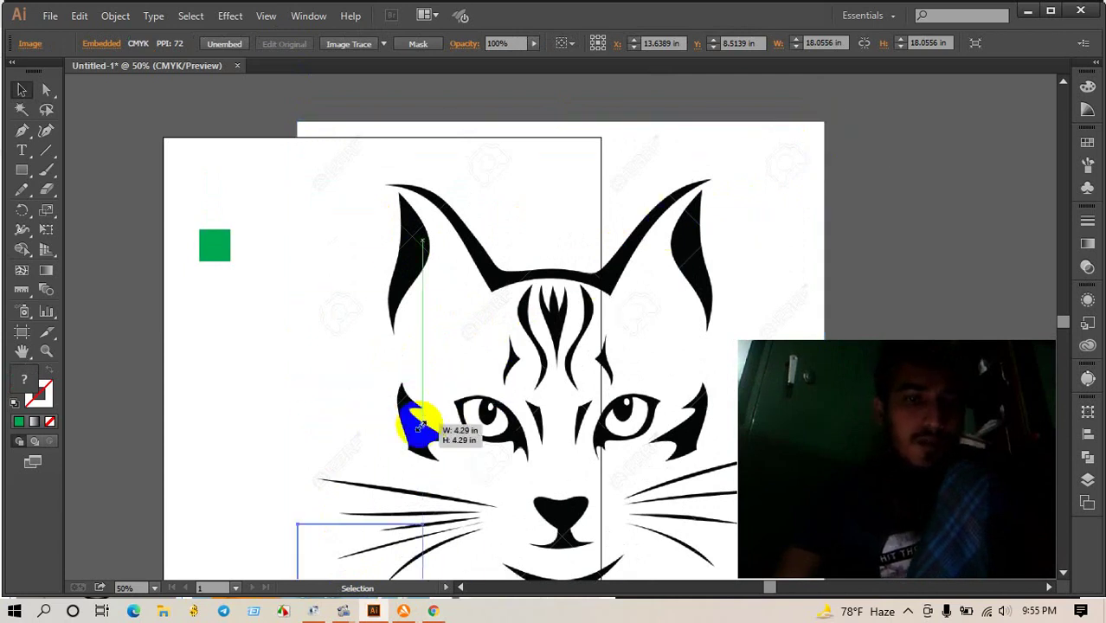
left_click_drag(379, 424, 420, 415)
left_click_drag(393, 547, 427, 420)
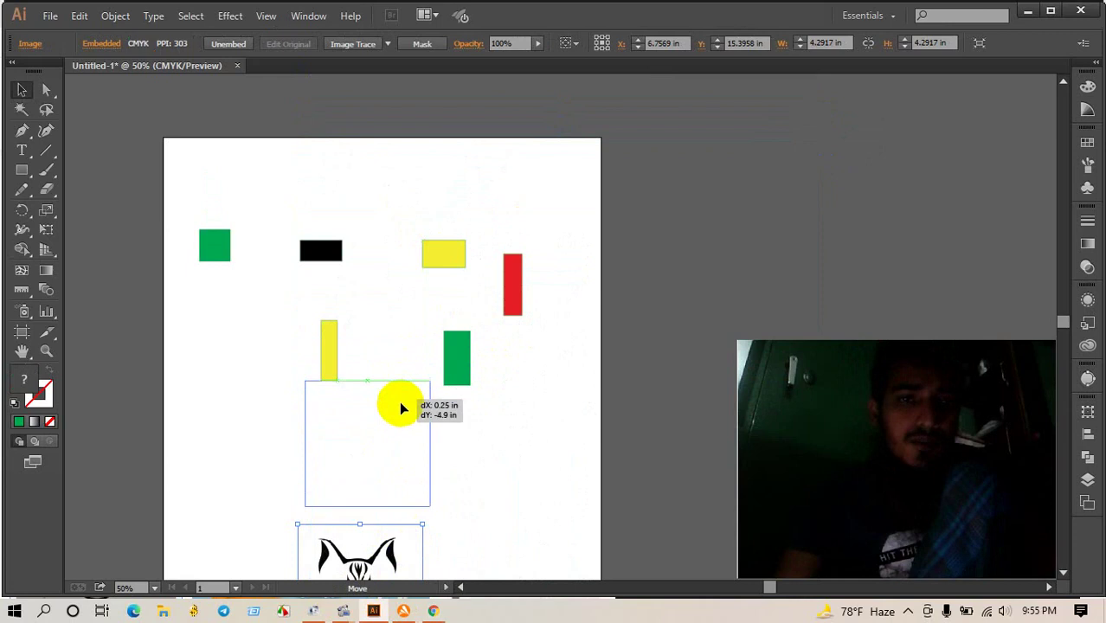
Step: Move the cat image beside the artboard, then nudge it slightly left
scroll(504, 425, "down", 1)
scroll(504, 424, "down", 1)
left_click_drag(408, 371, 772, 218)
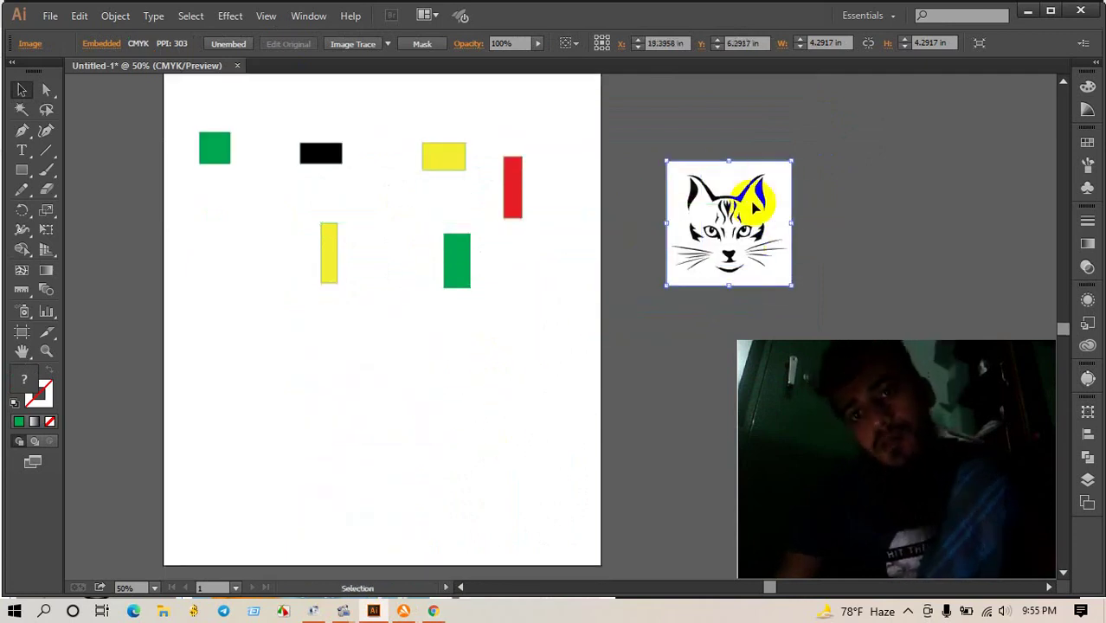
scroll(795, 225, "up", 2)
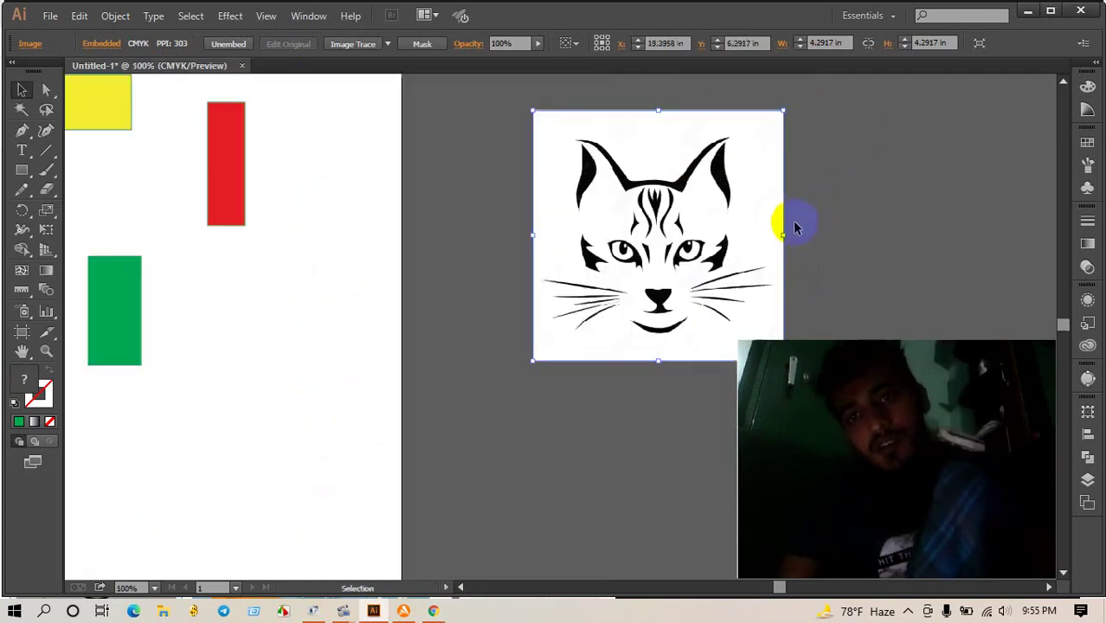
scroll(787, 235, "up", 1)
scroll(785, 235, "up", 1)
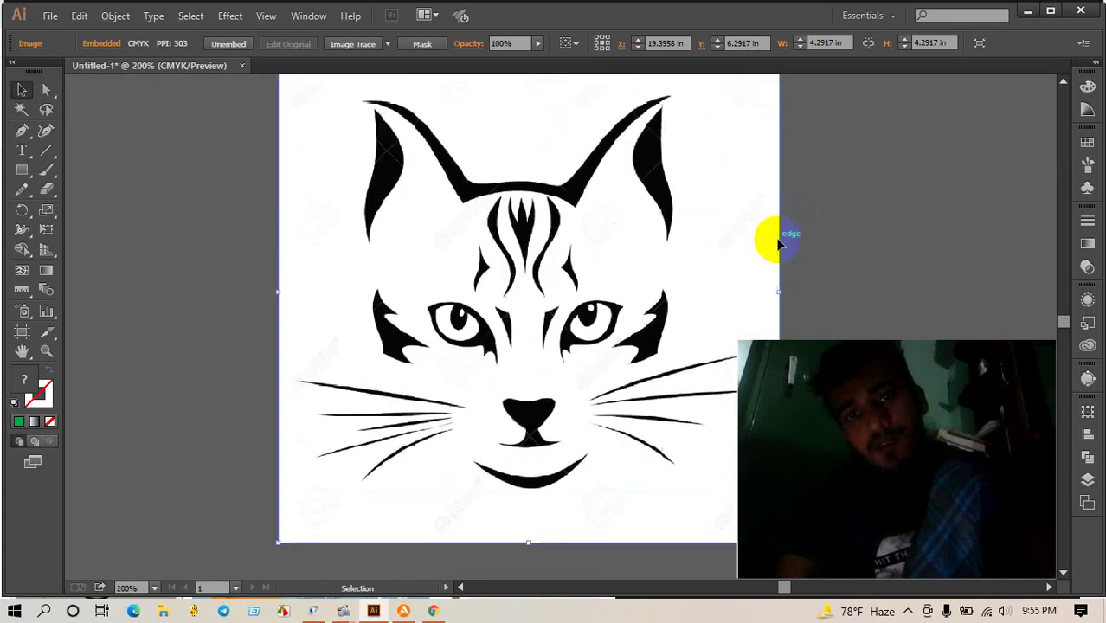
scroll(469, 290, "down", 1)
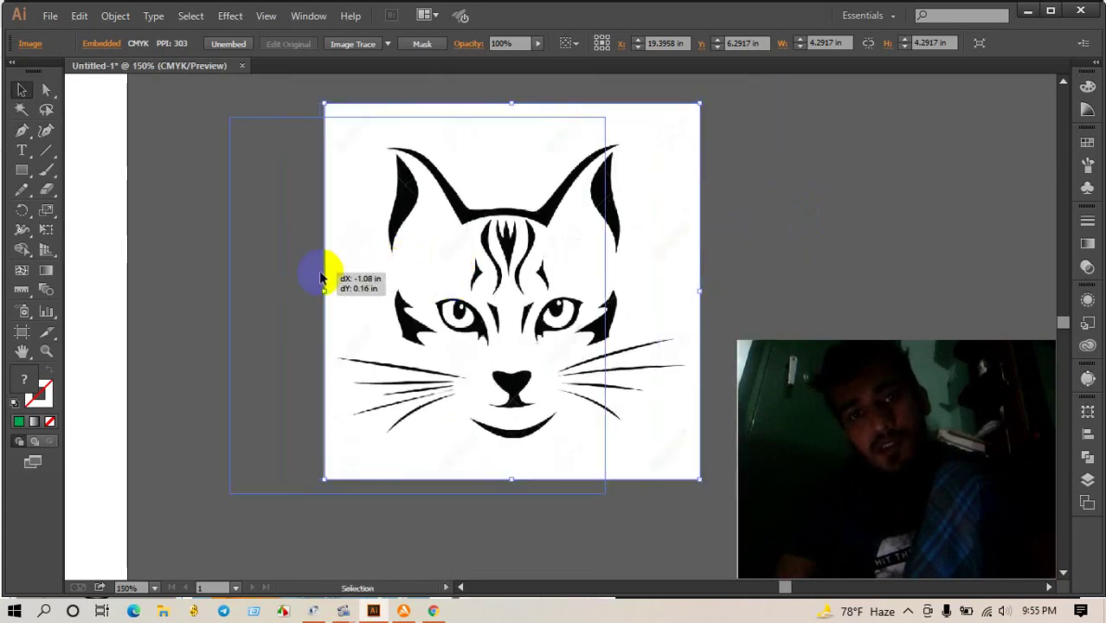
left_click_drag(401, 261, 332, 272)
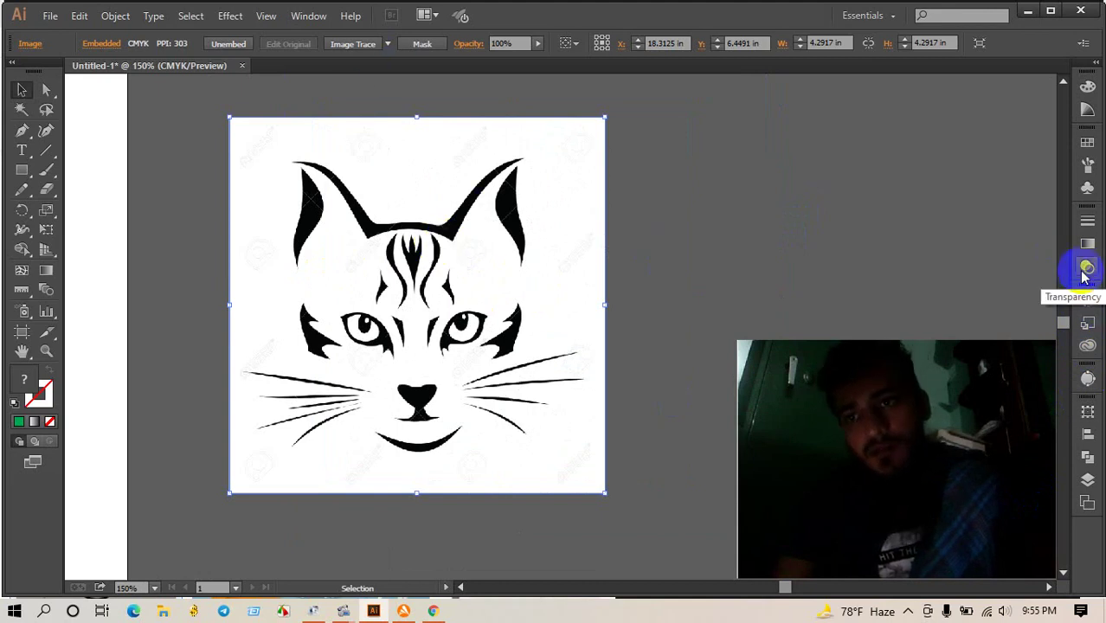
Step: Preview a default Black and White Image Trace of the cat (59 paths, 2 colours)
left_click(1089, 378)
mouse_move(979, 356)
left_mouse_down()
mouse_move(970, 67)
mouse_move(625, 162)
mouse_move(193, 379)
mouse_move(99, 371)
mouse_move(230, 365)
mouse_move(275, 346)
left_mouse_up()
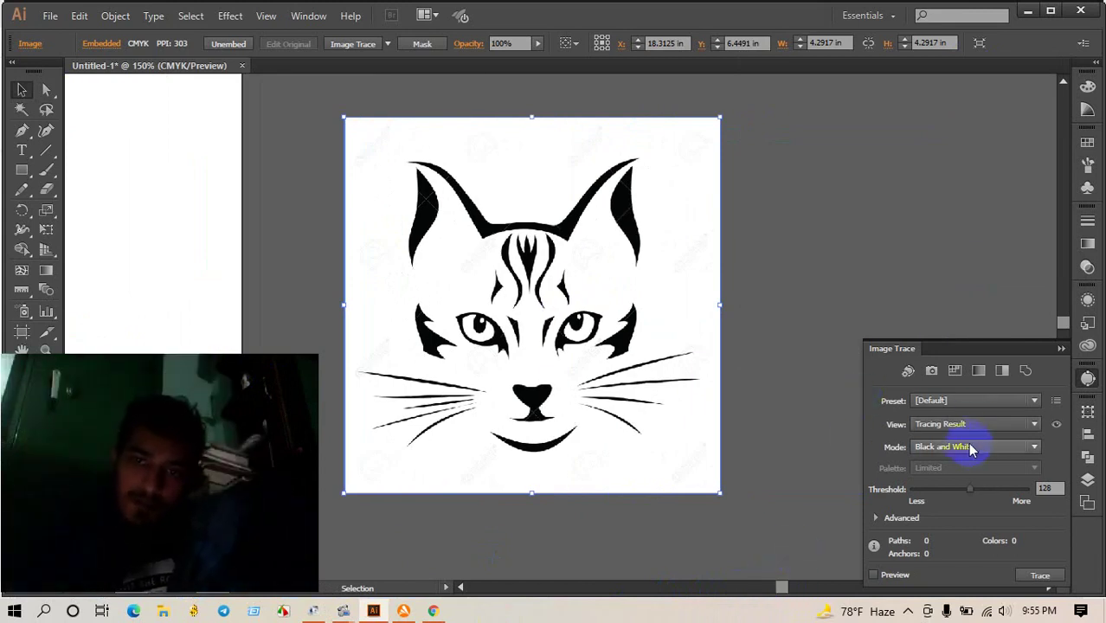
left_click(877, 577)
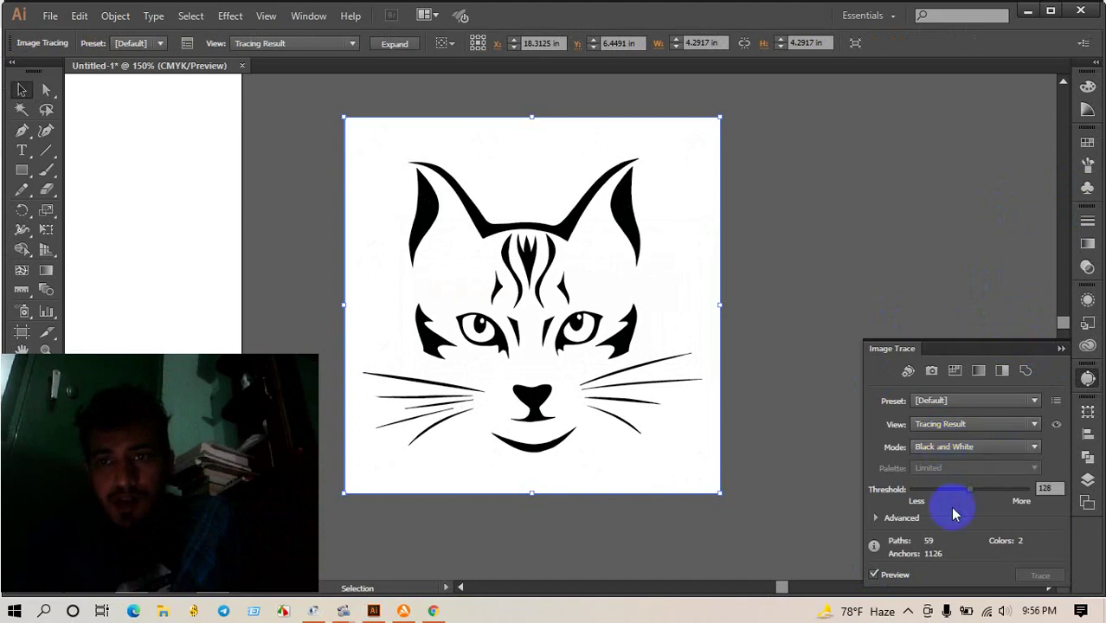
Step: Trace the cat with Threshold 106, Paths 100%, Corners 100% and Noise 100 px
left_click(882, 520)
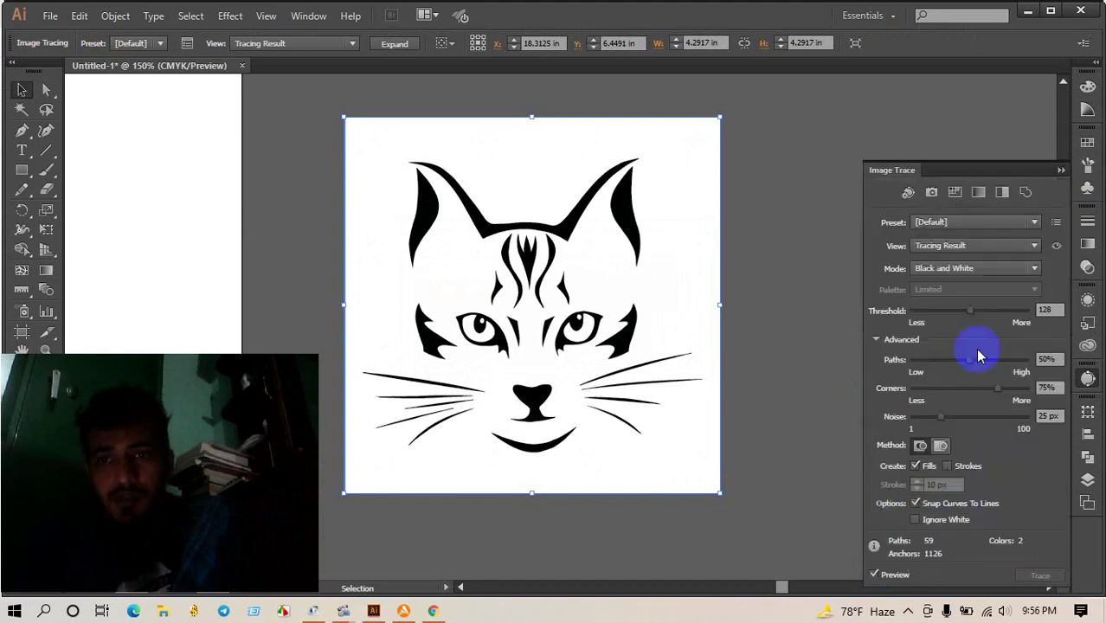
left_click_drag(978, 319, 1024, 315)
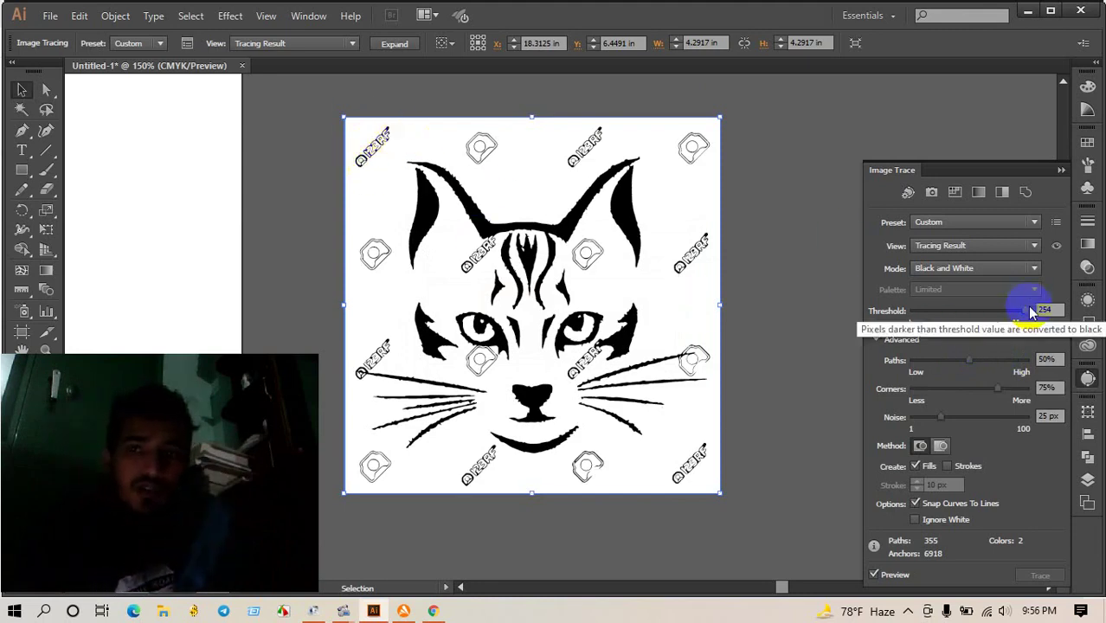
left_click_drag(1026, 310, 961, 311)
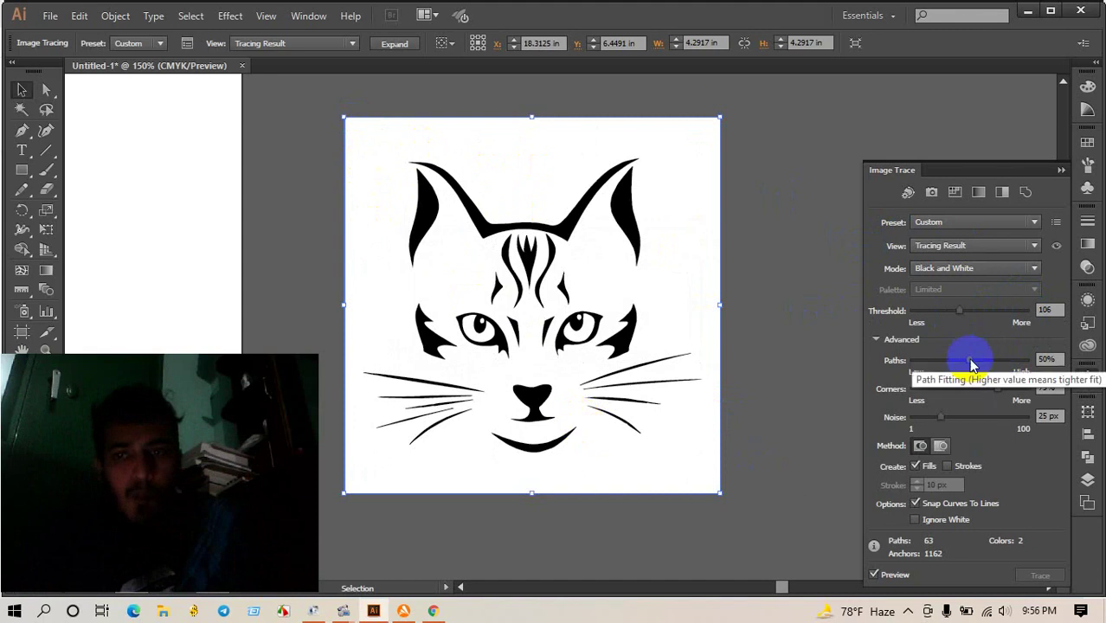
left_click_drag(971, 360, 1025, 362)
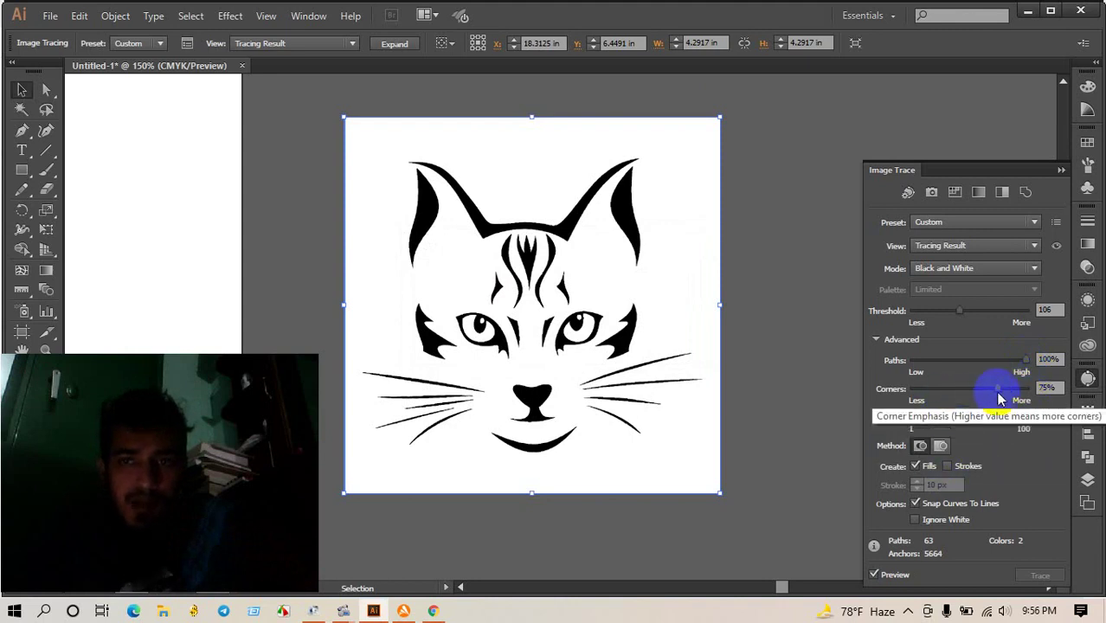
left_click_drag(998, 396, 1080, 398)
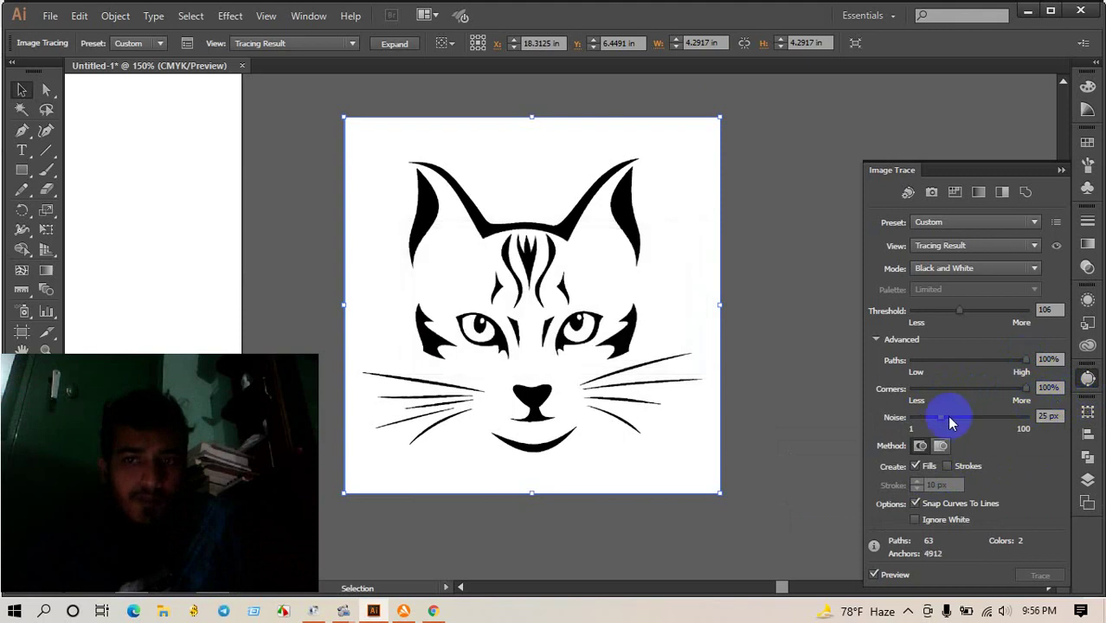
left_click_drag(950, 423, 1039, 429)
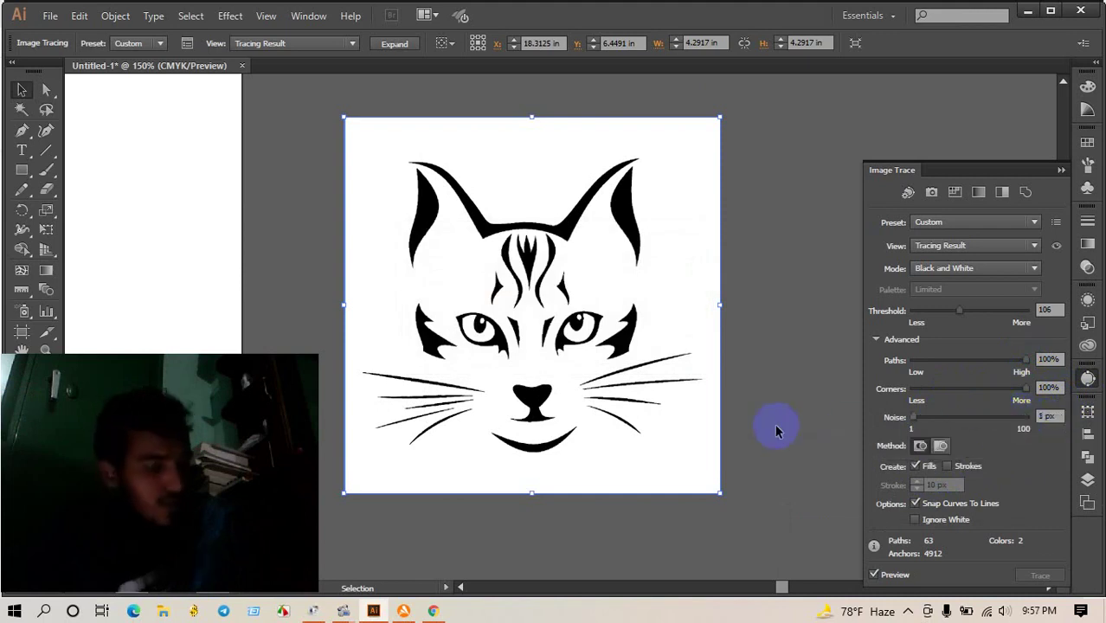
key("Return")
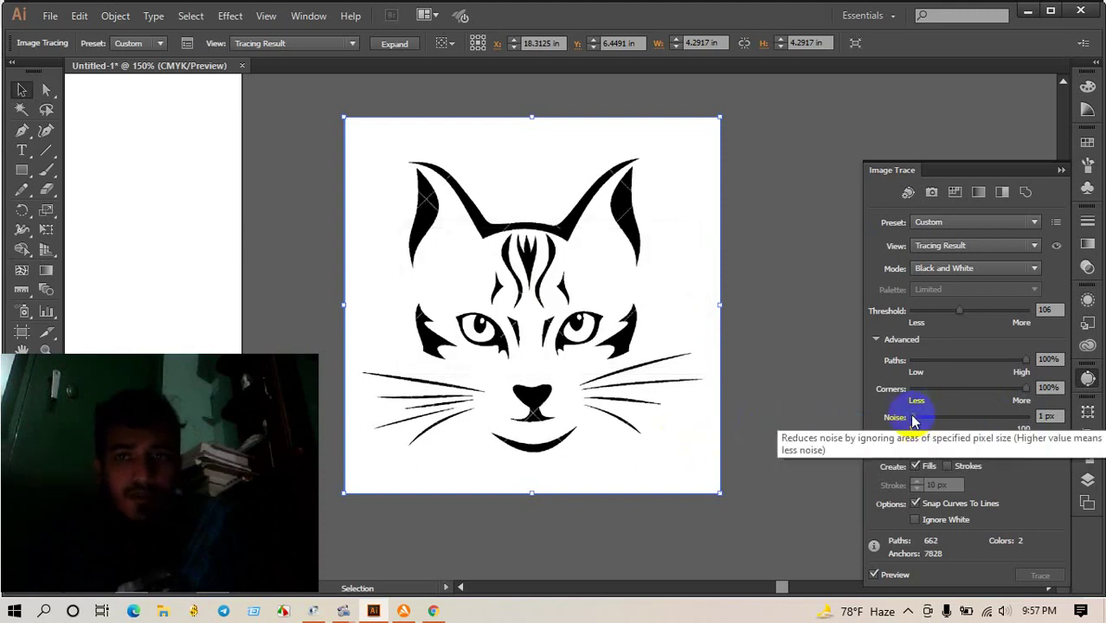
left_click_drag(925, 417, 1089, 424)
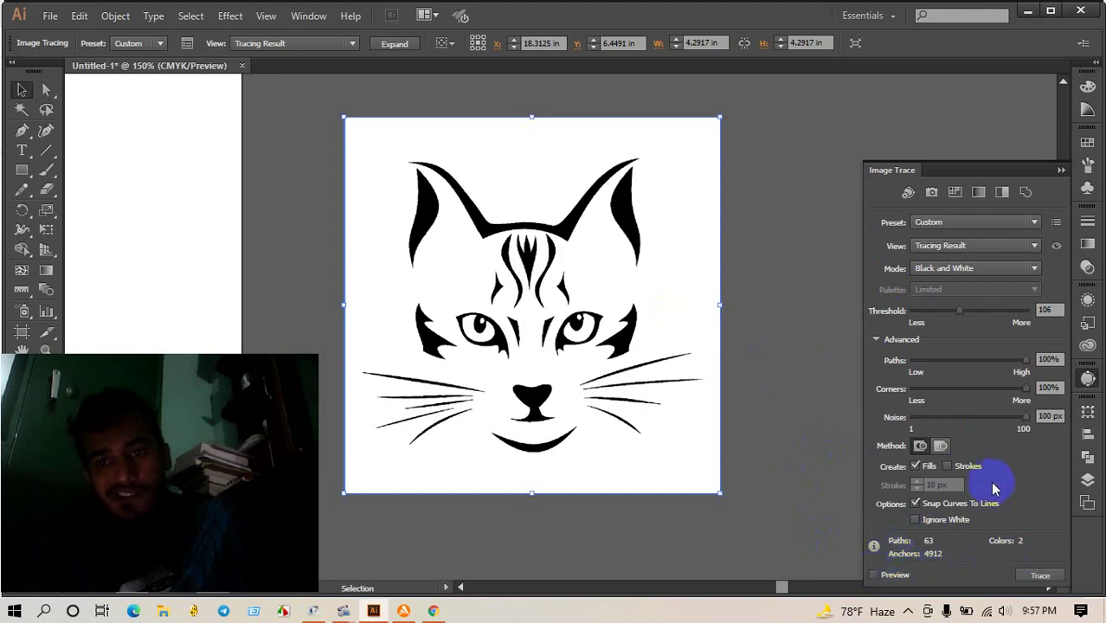
left_click(1036, 576)
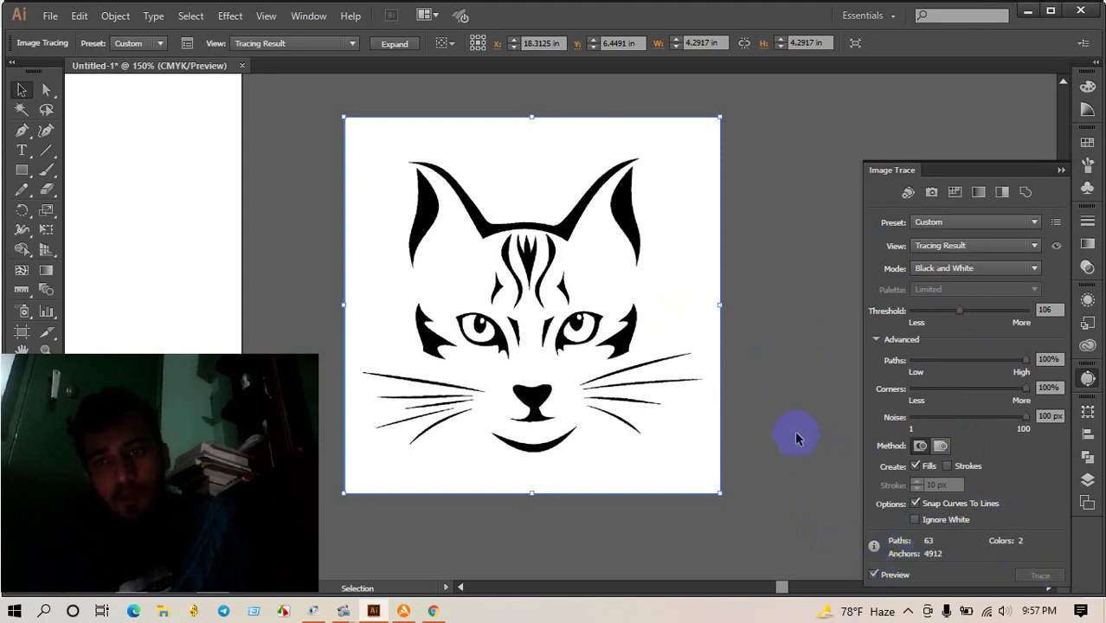
Step: Close the Image Trace panel and expand the trace into editable vector paths
key("ctrl+shift+a")
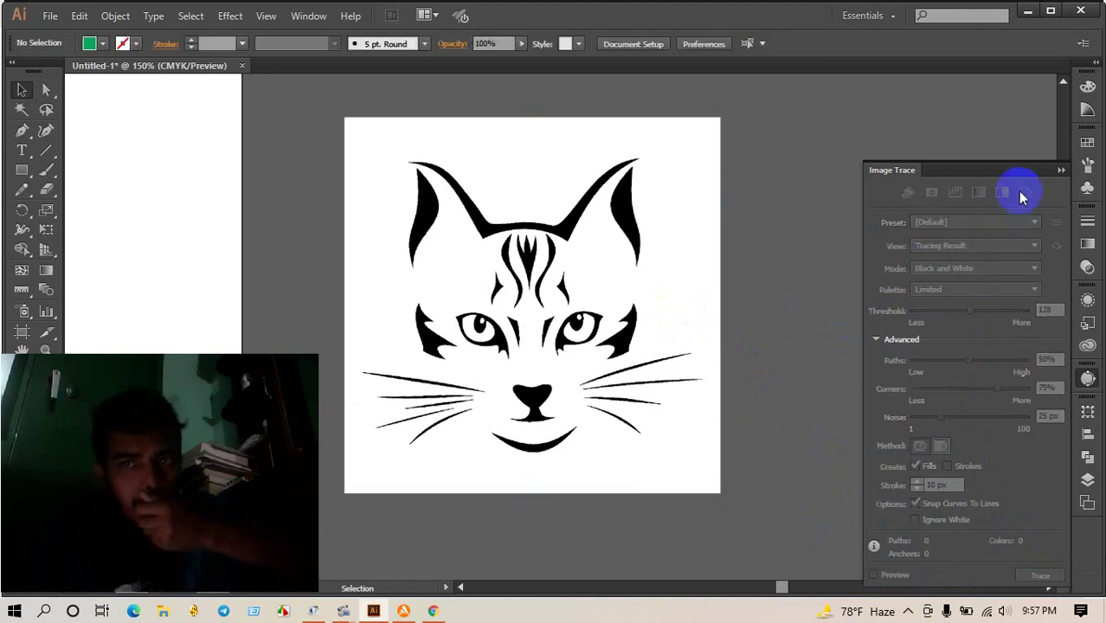
left_click(1062, 170)
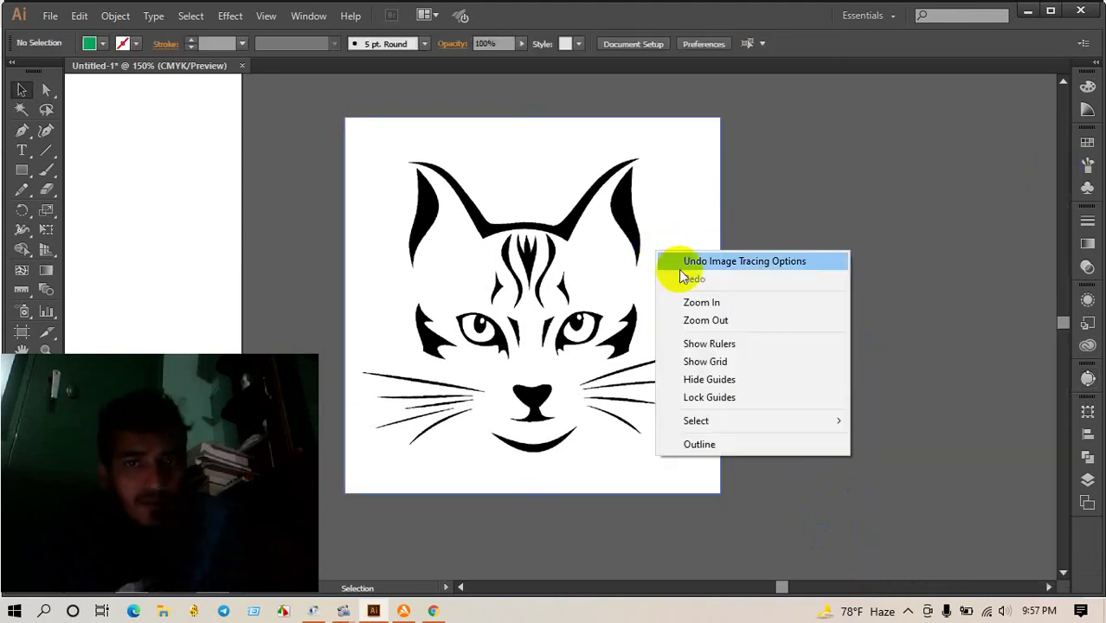
left_click(669, 260)
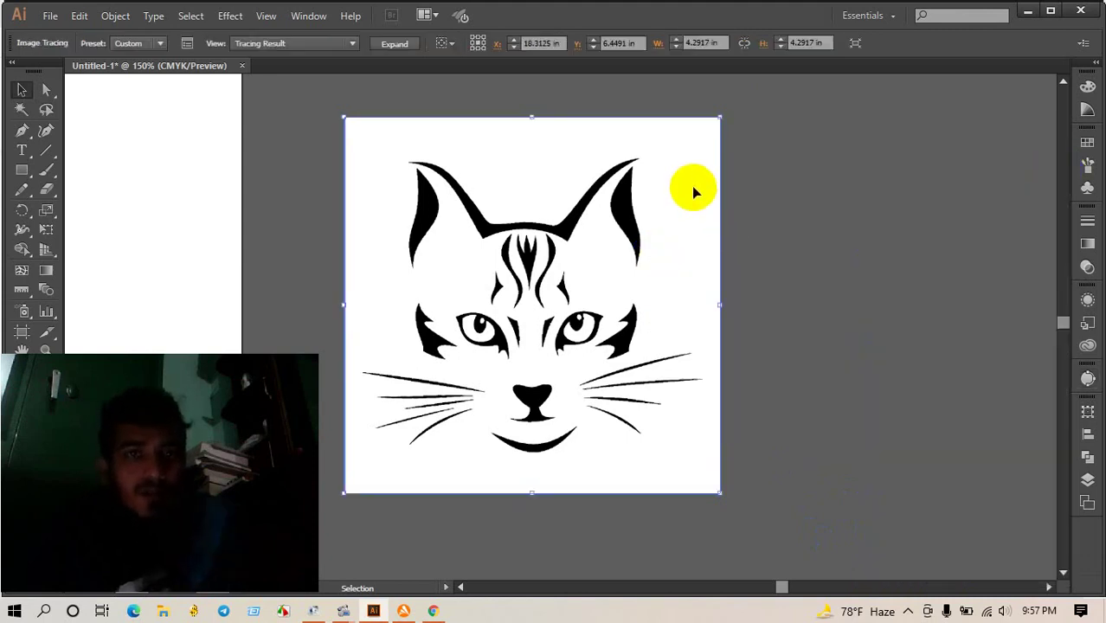
left_click(394, 44)
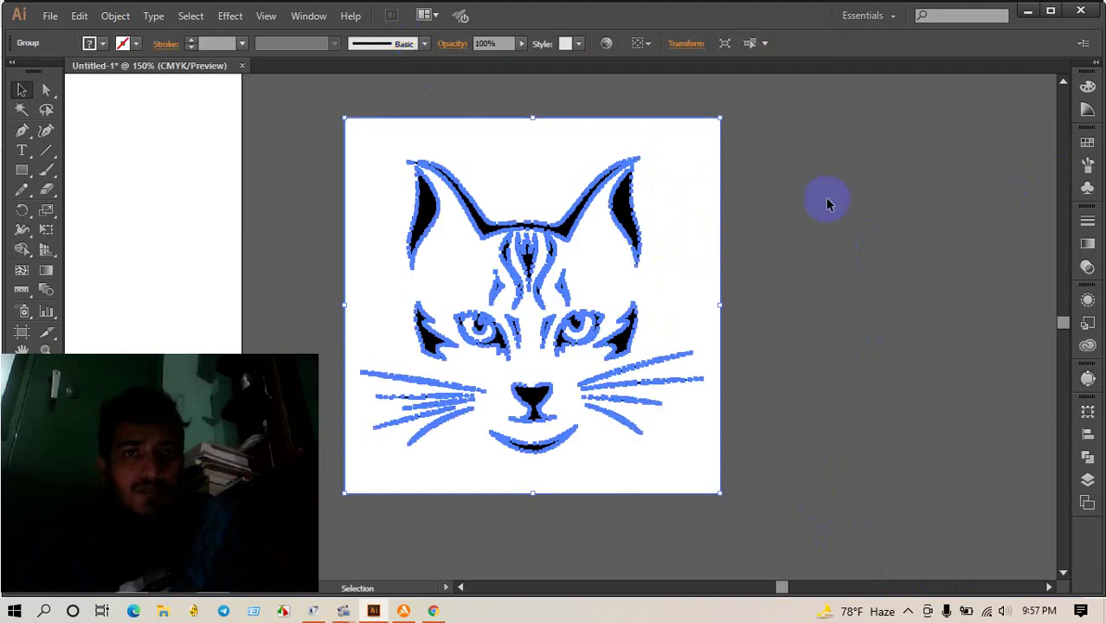
left_click(763, 264)
left_click(680, 234)
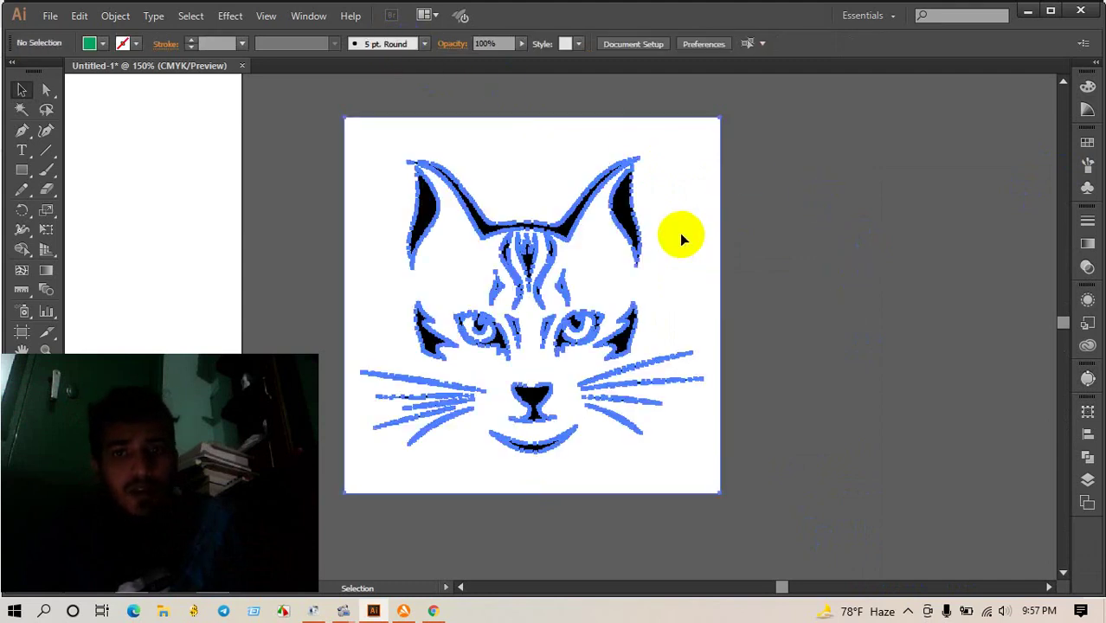
left_click(759, 262)
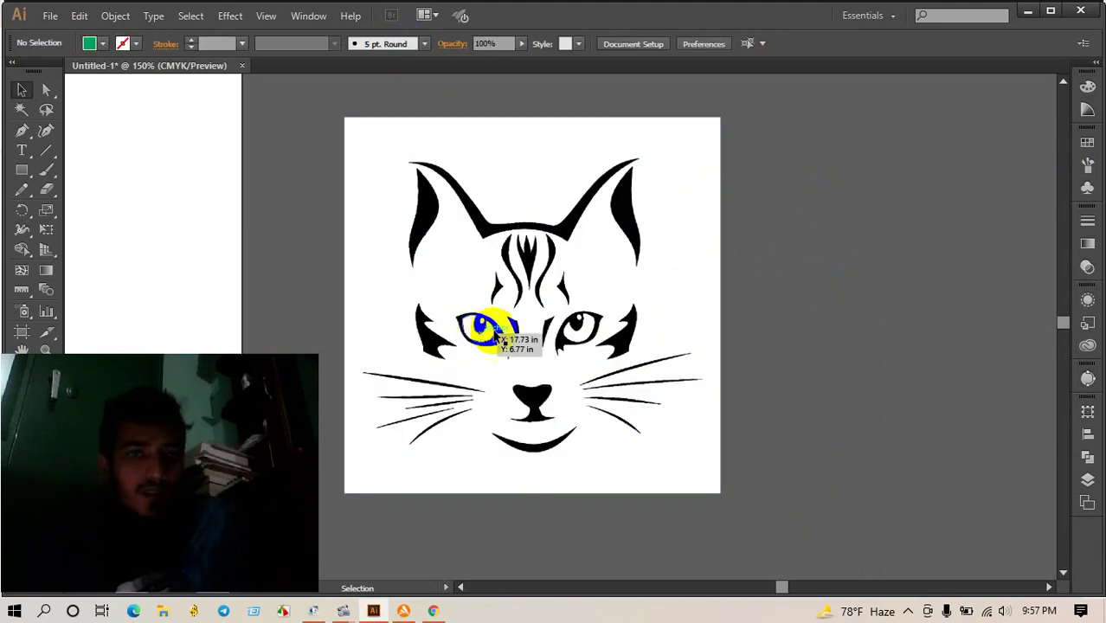
Step: Select the traced cat paths, move them left, and make them a compound path
left_click_drag(682, 254, 1080, 305)
left_click_drag(925, 200, 672, 179)
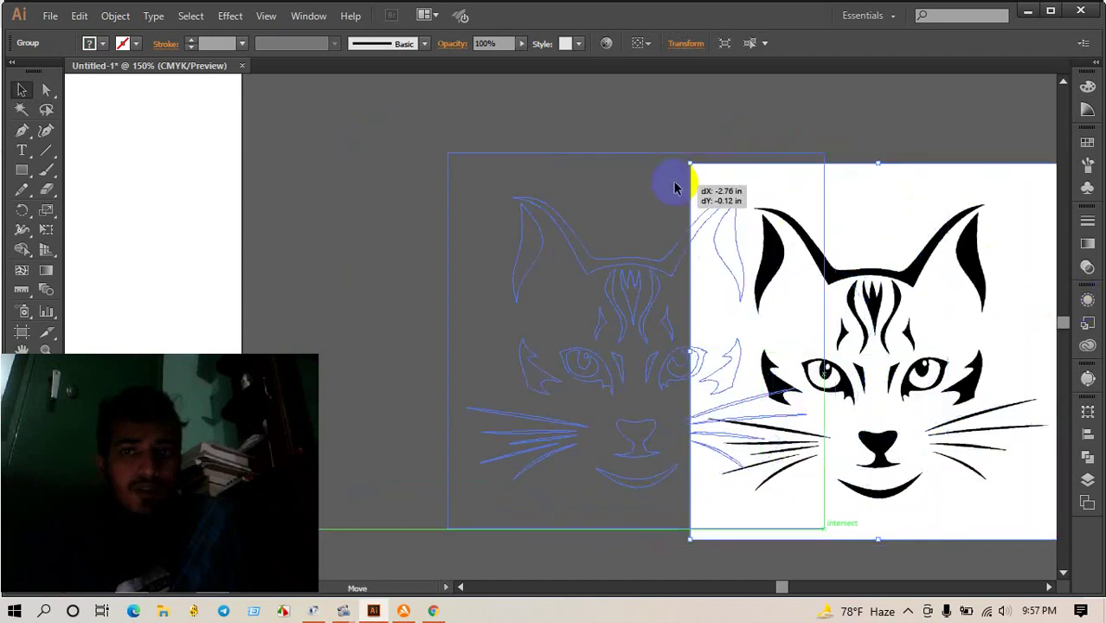
right_click(672, 180)
left_click(733, 274)
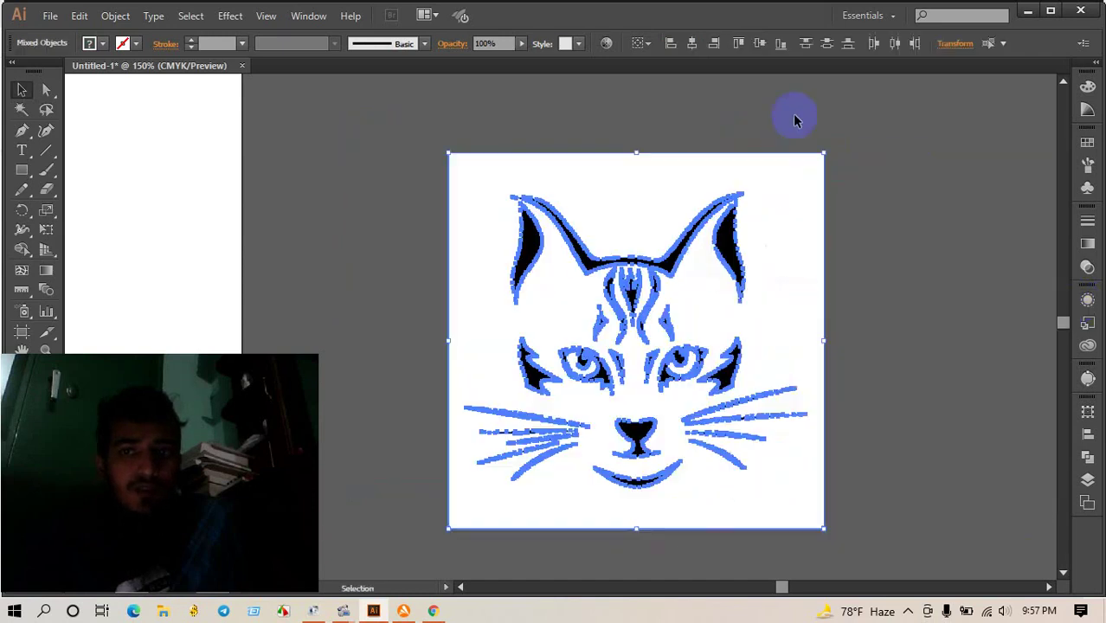
left_click(795, 116)
left_click(730, 180)
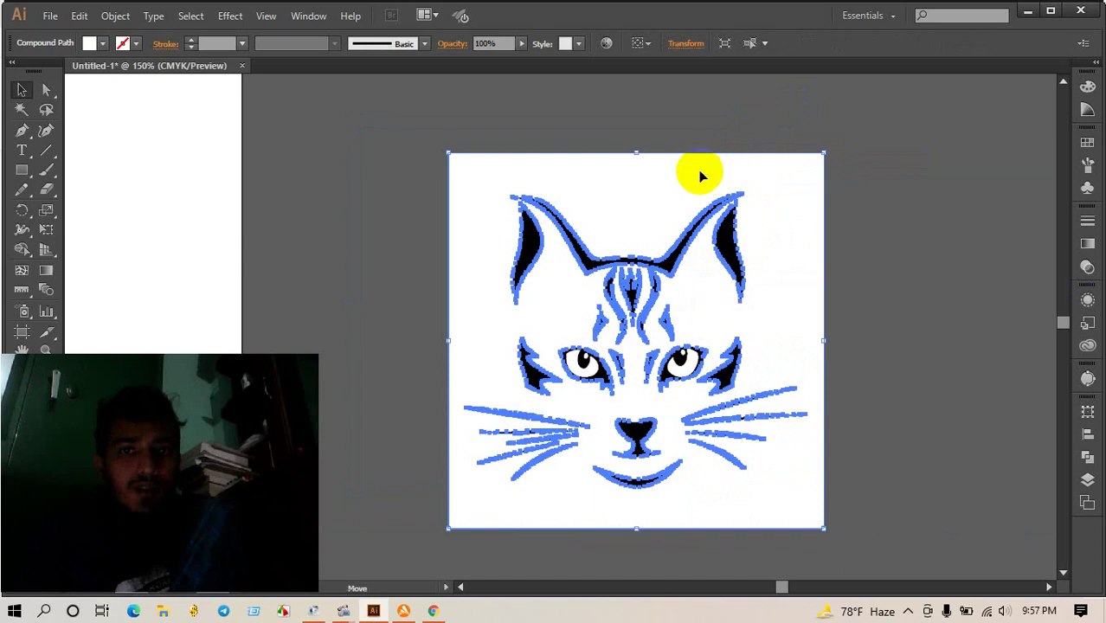
Step: Drag the traced cat aside to compare with the original, then undo the move and deletion
left_click_drag(701, 175, 894, 198)
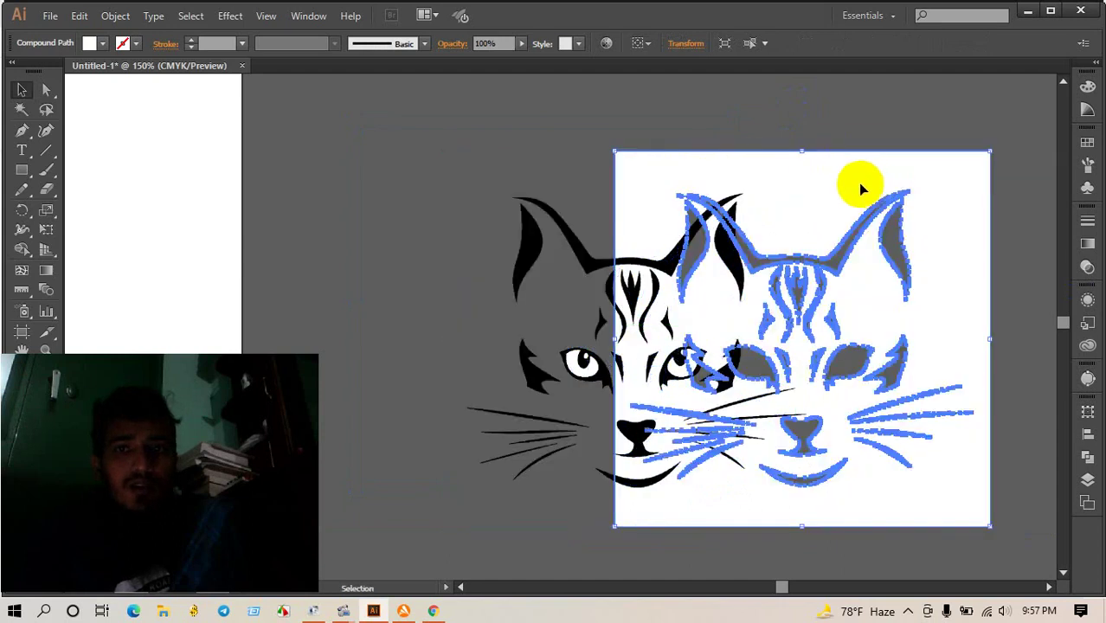
mouse_move(860, 185)
left_mouse_down()
mouse_move(996, 368)
mouse_move(1086, 269)
left_mouse_up()
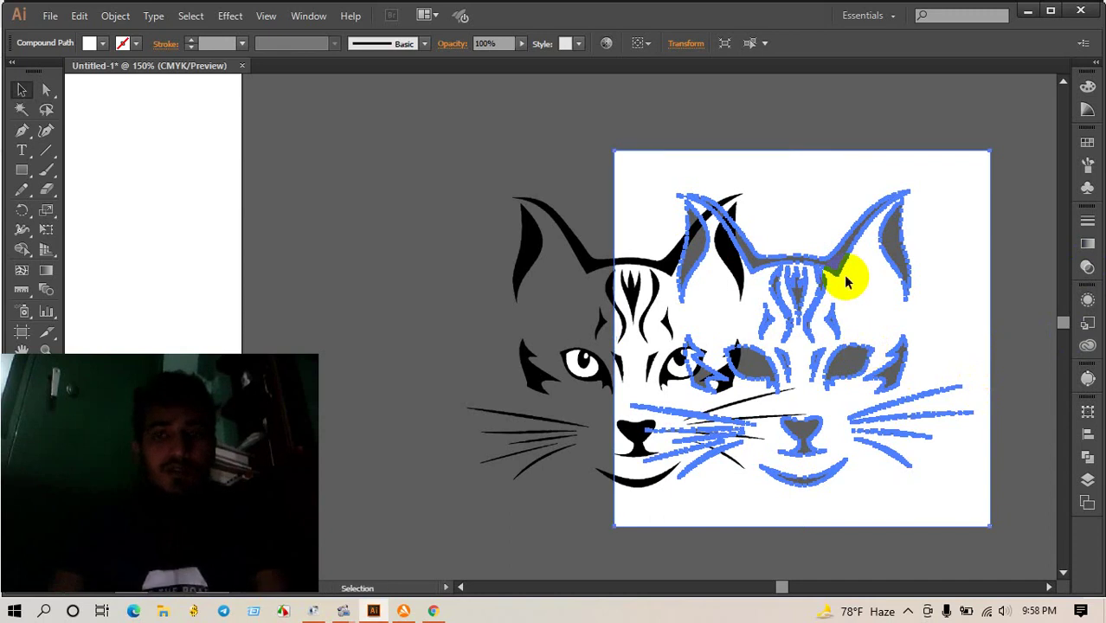
key("ctrl+z")
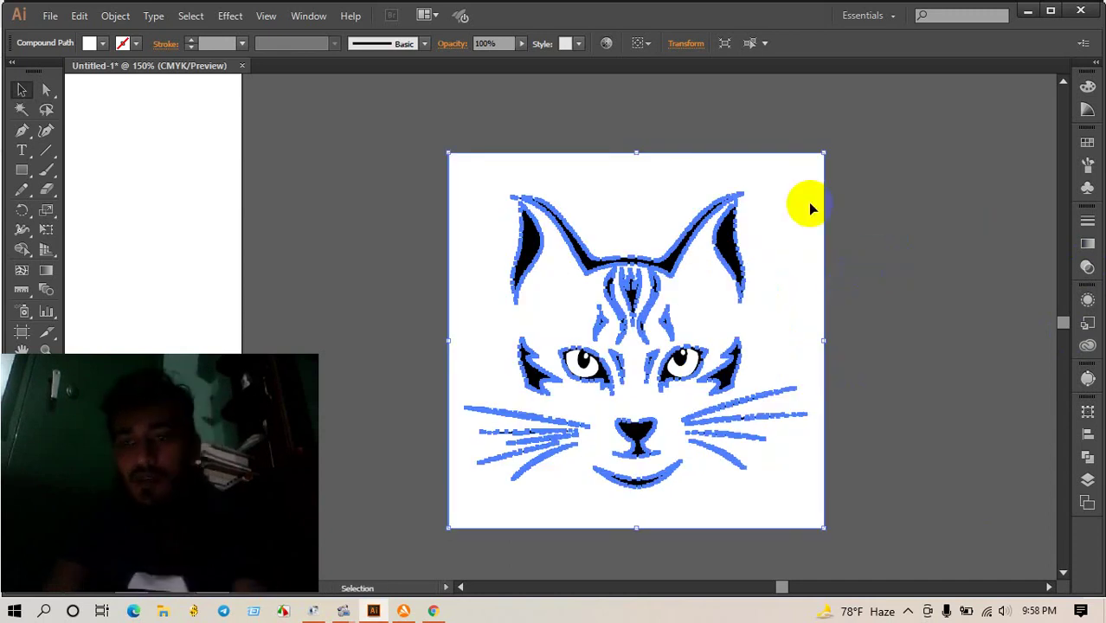
key("Delete")
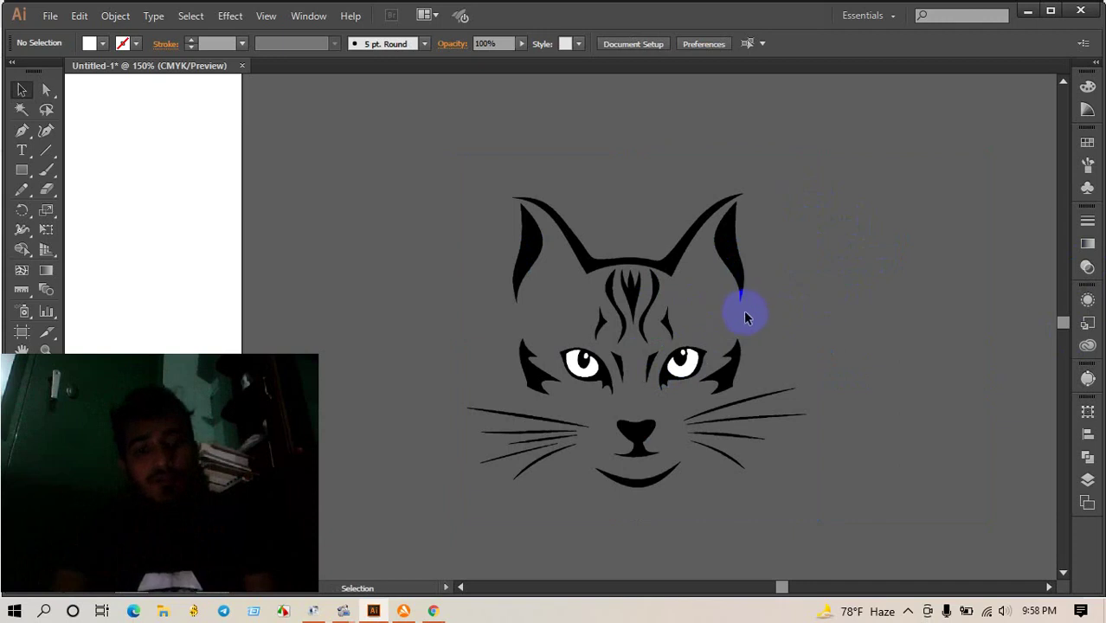
key("ctrl+z")
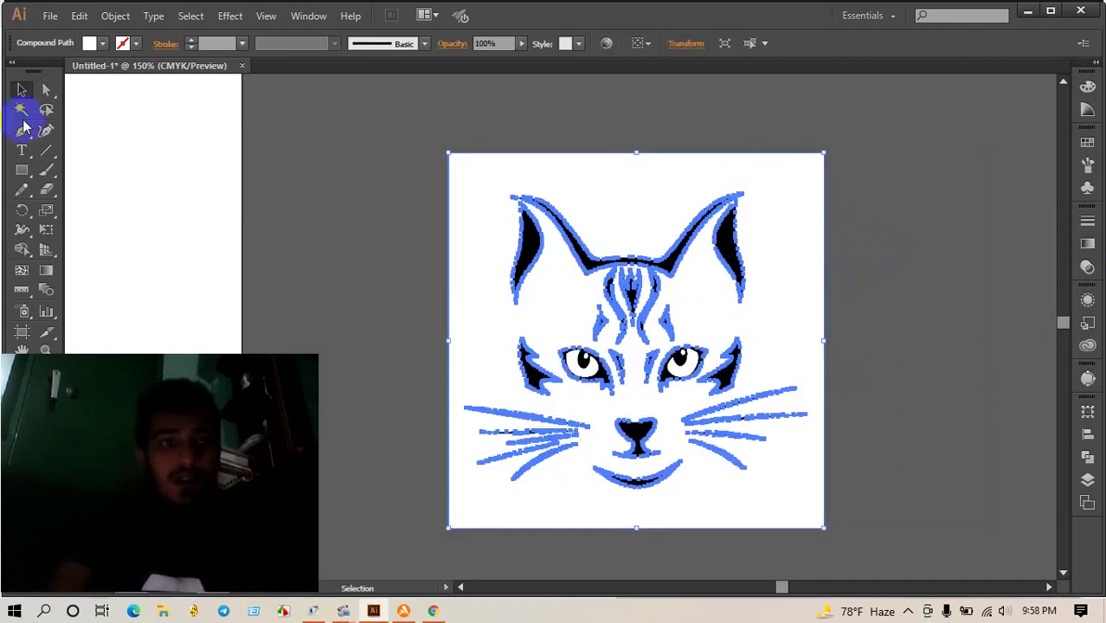
Step: Magic Wand-select the white areas of the trace and delete them
left_click(22, 112)
left_click(492, 169)
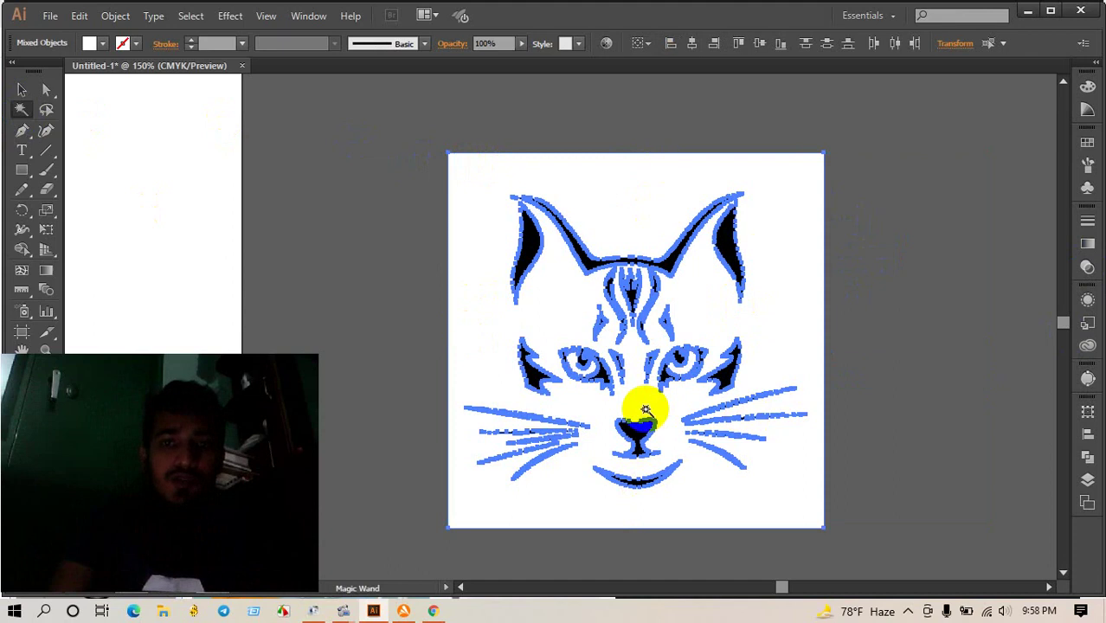
key("Delete")
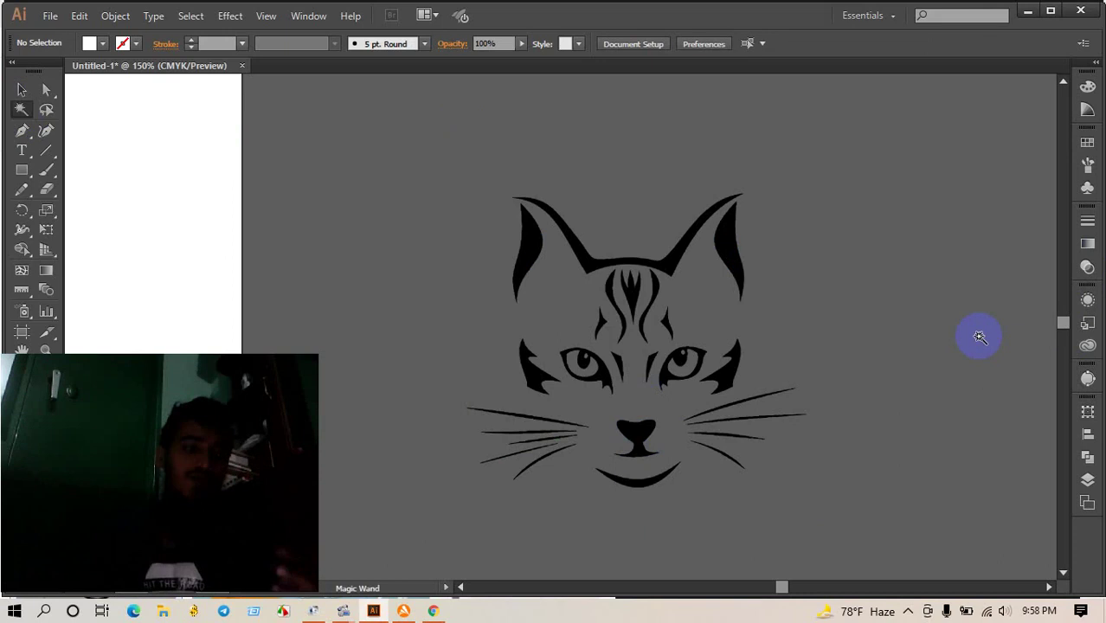
Step: Magic Wand-select the black cat shapes, fill them with CMYK Red, then deselect
left_click(148, 141)
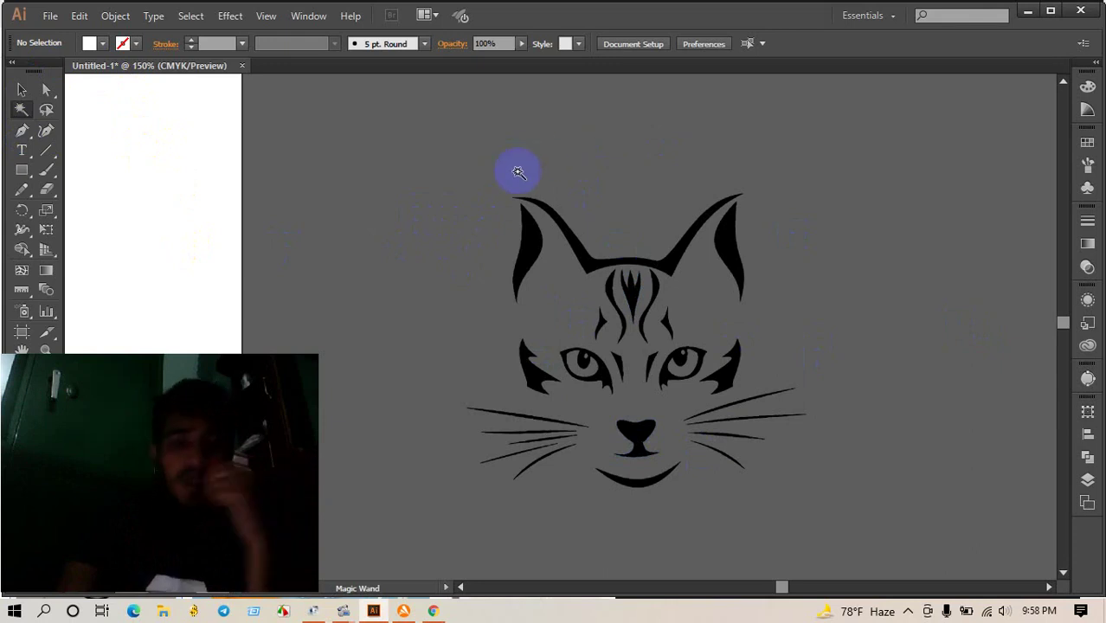
left_click(579, 251)
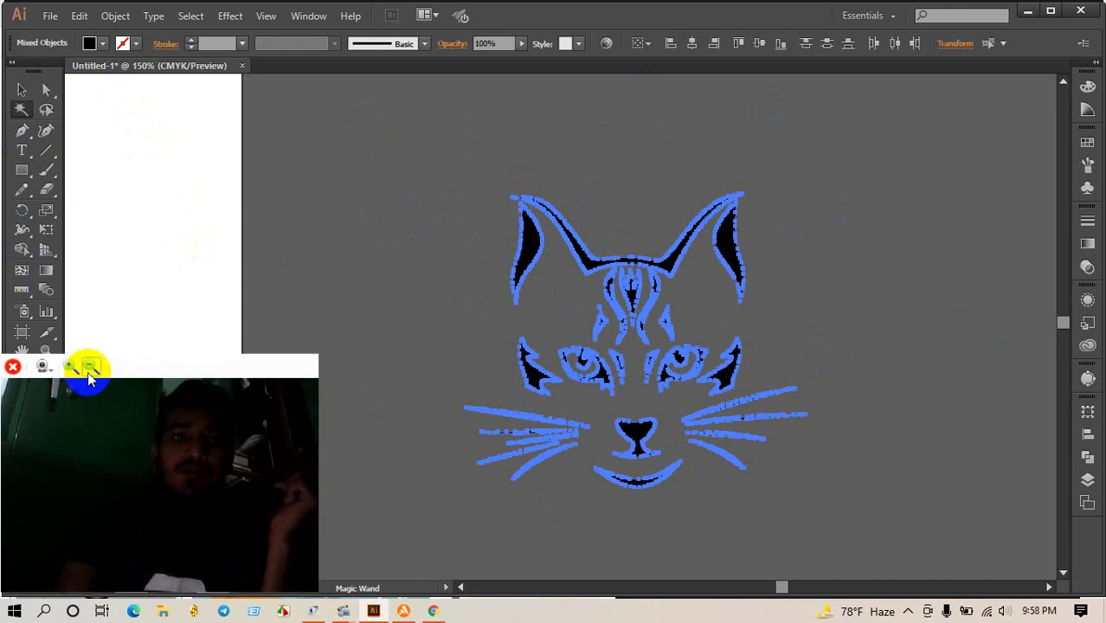
left_click(102, 43)
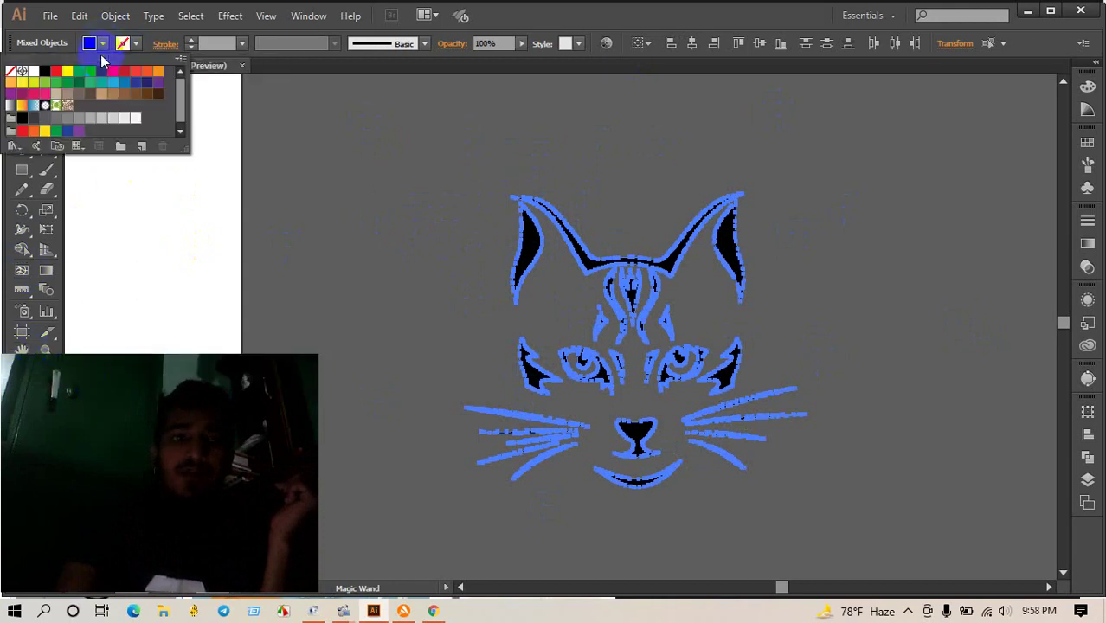
left_click(57, 73)
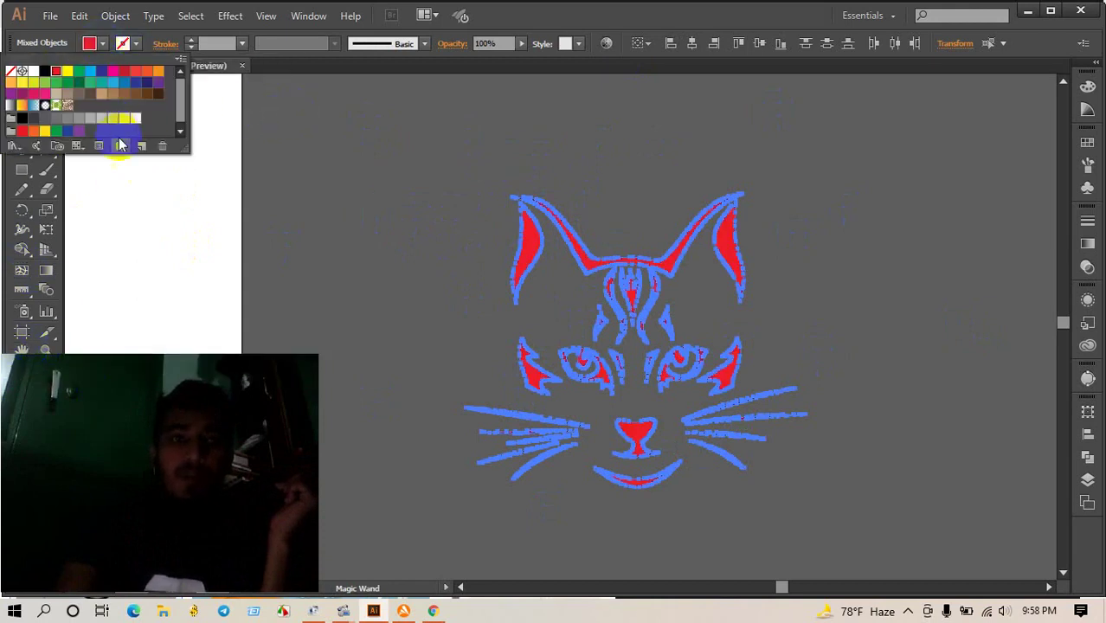
left_click(286, 132)
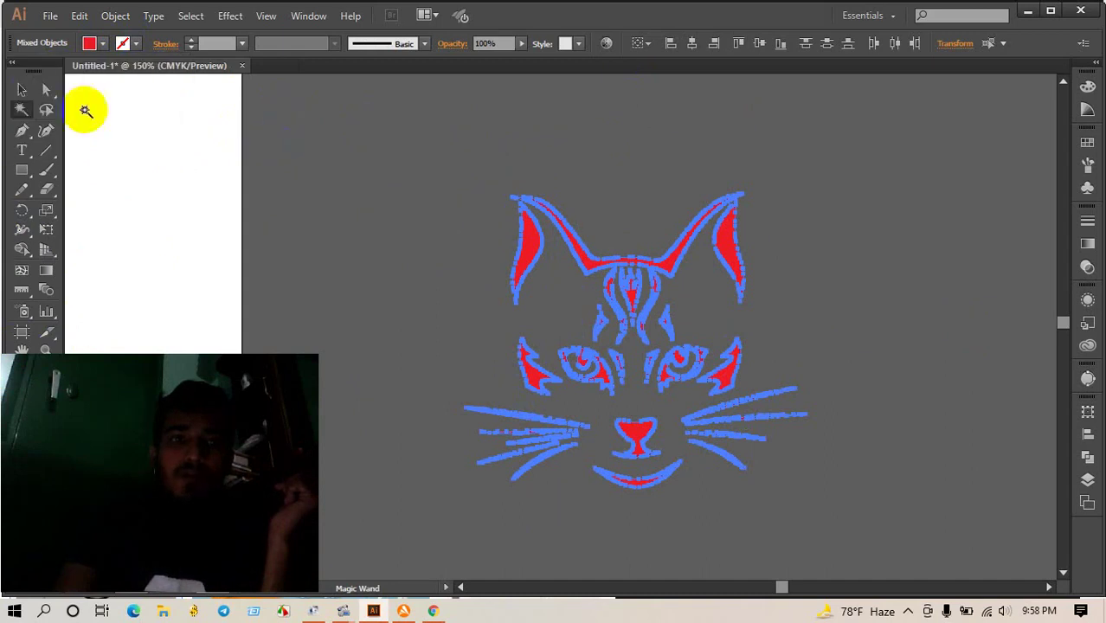
left_click(22, 90)
left_click(361, 152)
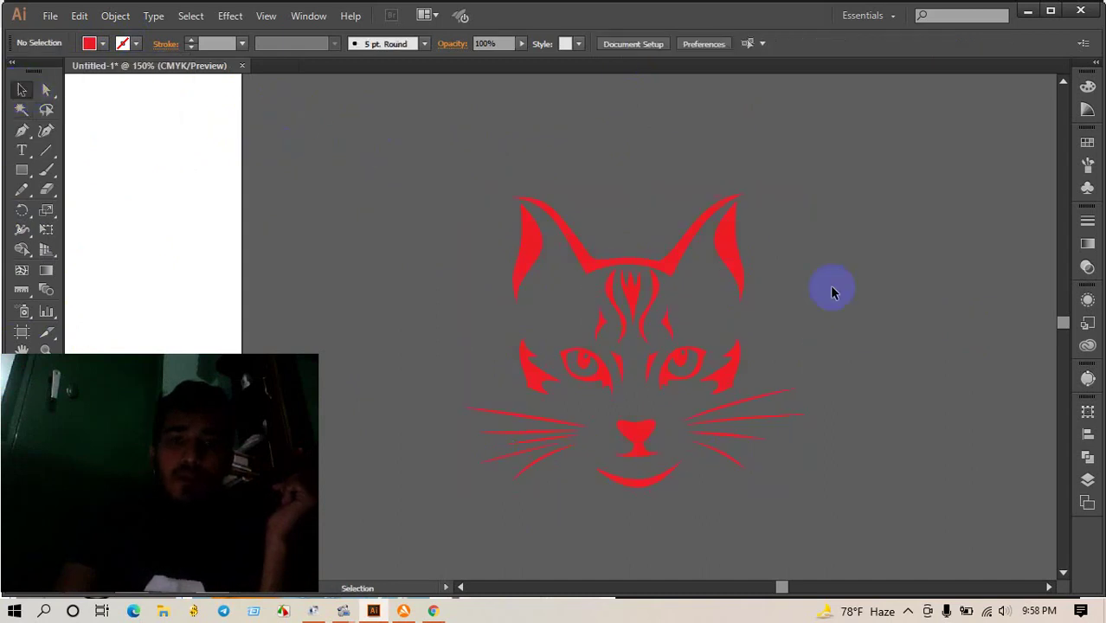
left_click(22, 111)
Step: Select the red shapes, start a rectangle, and dismiss its size dialog
left_click(525, 239)
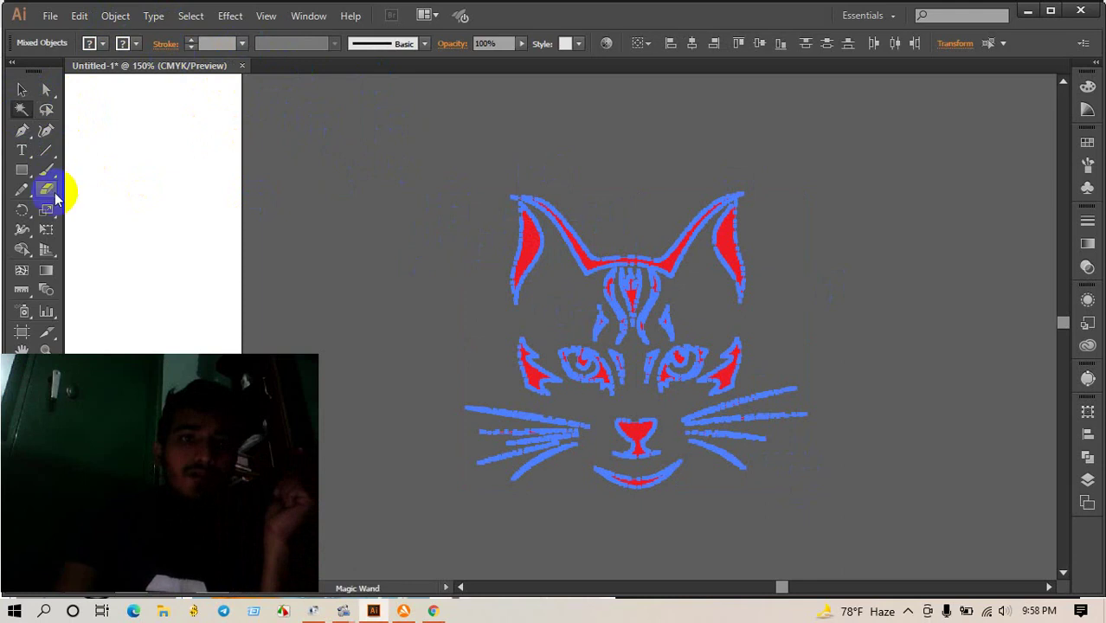
left_click(30, 174)
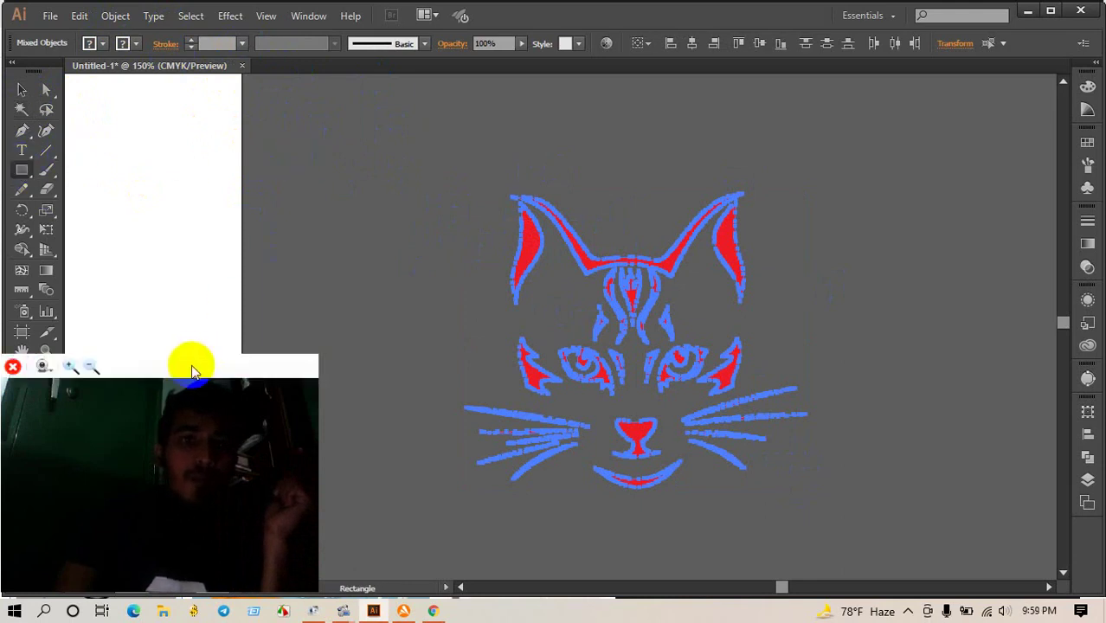
mouse_move(187, 371)
left_mouse_down()
mouse_move(360, 370)
mouse_move(291, 370)
left_mouse_up()
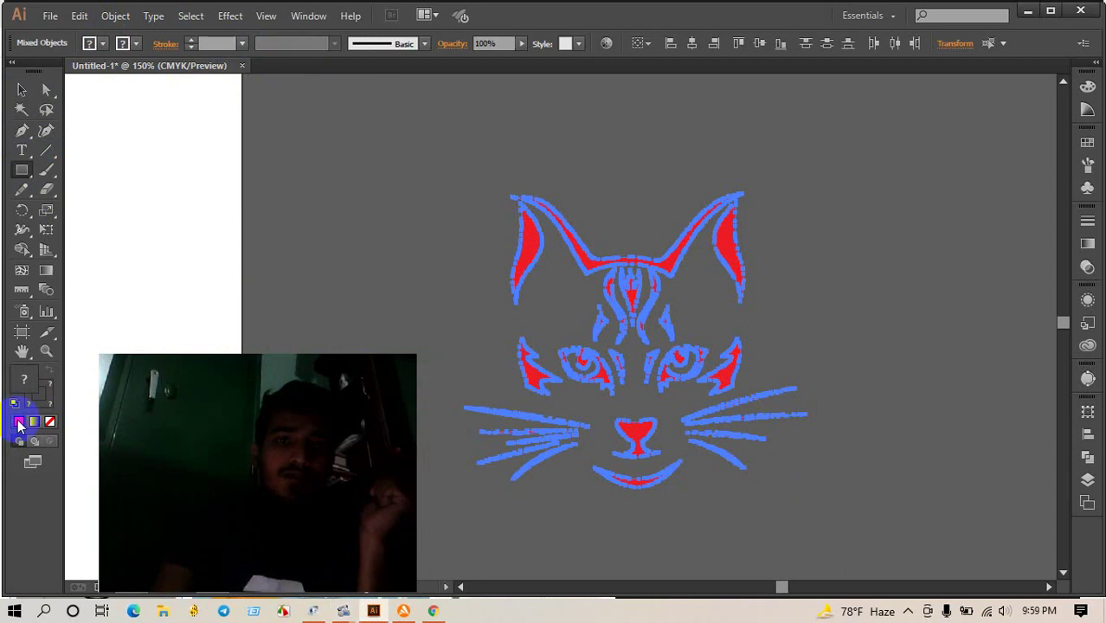
left_click_drag(178, 377, 149, 385)
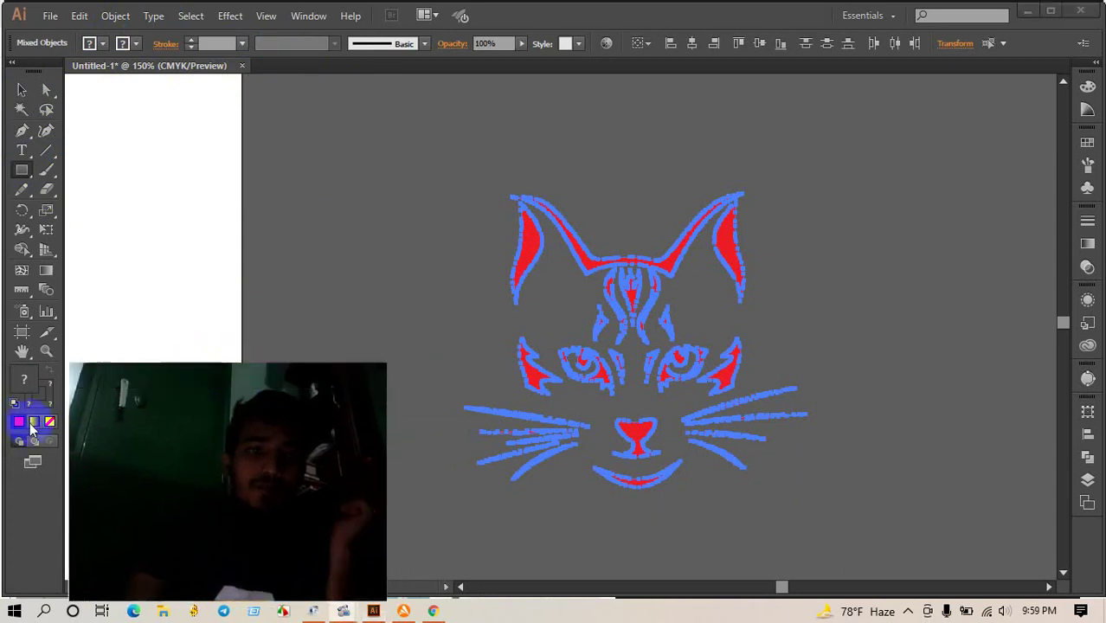
left_click(350, 277)
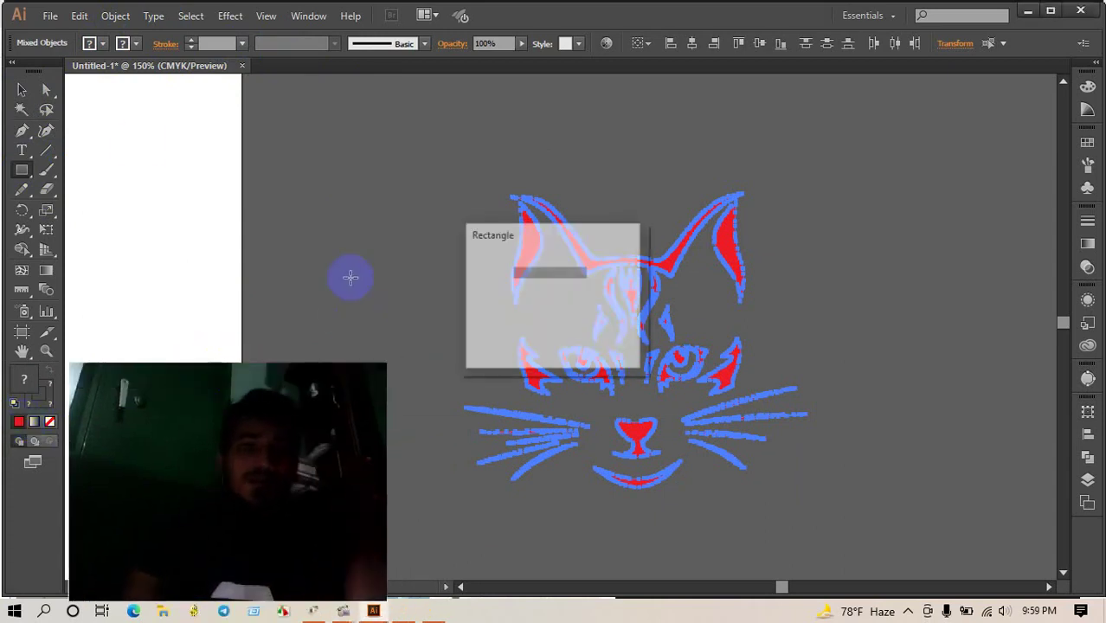
left_click(594, 334)
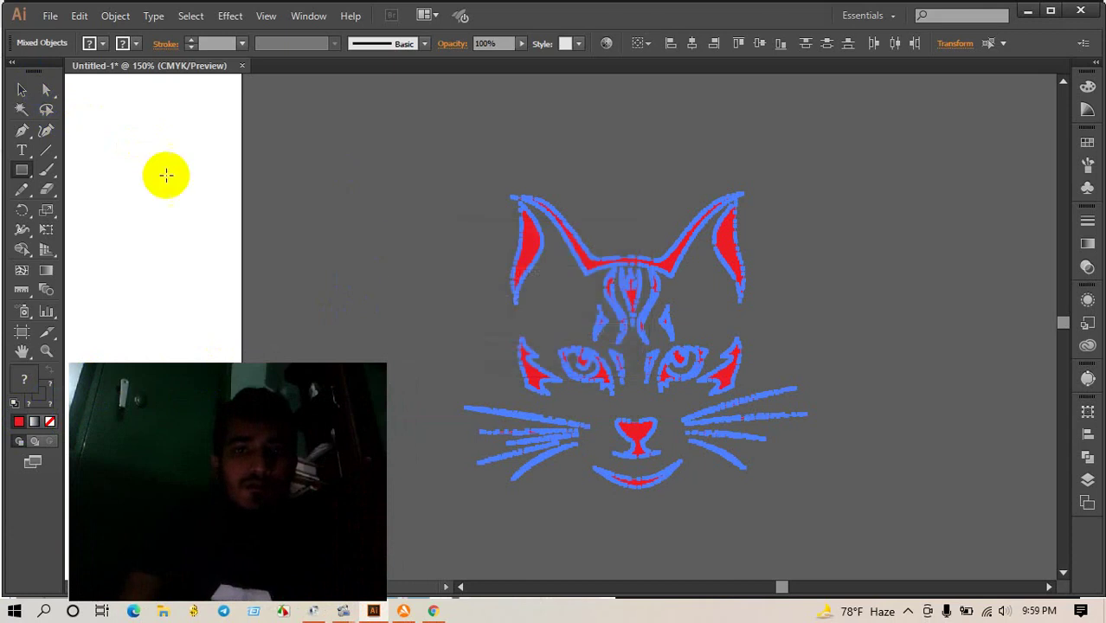
Step: Undo the red fill so the cat is black again, and leave it deselected
left_click(22, 89)
left_click(401, 160)
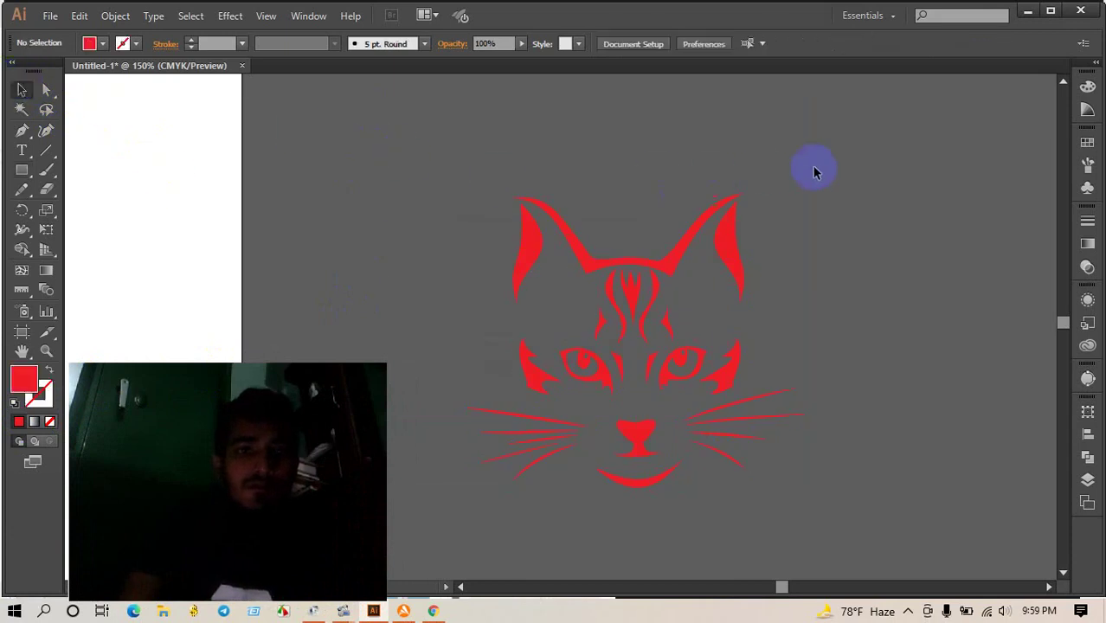
key("ctrl+z")
left_click(906, 182)
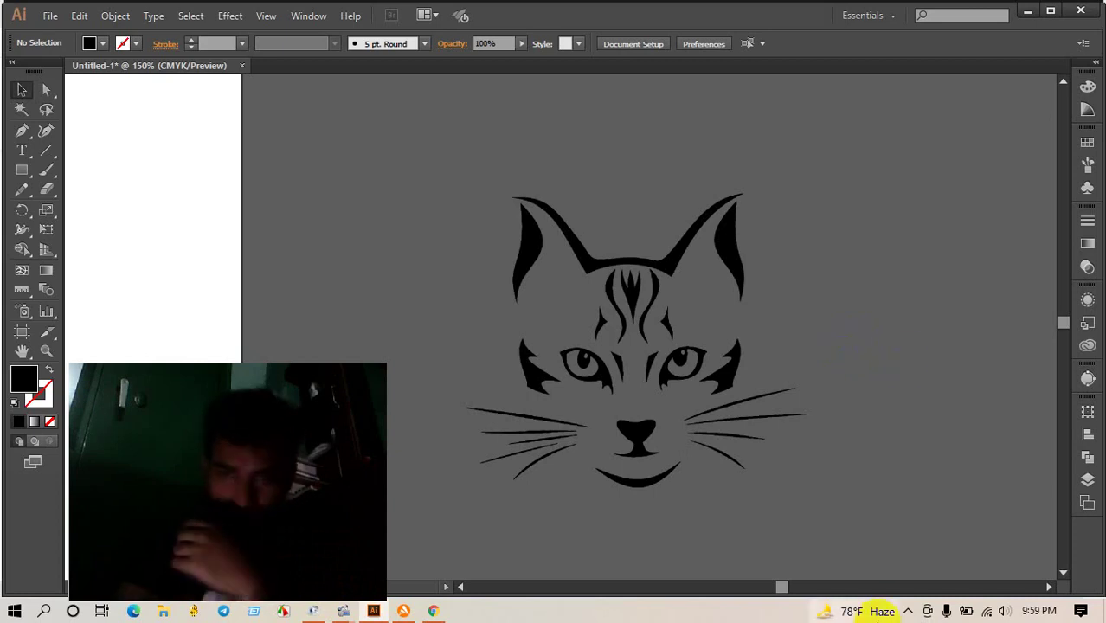
left_click(906, 611)
left_click(573, 494)
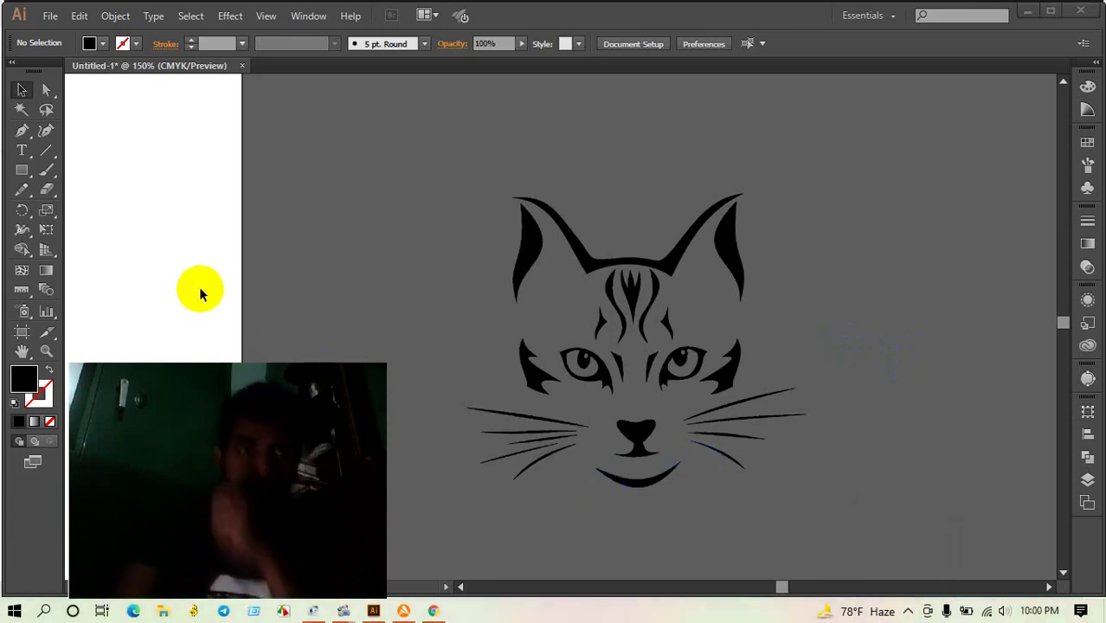
Step: Draw a black rectangle beside the cat's left ear and shift it slightly left
left_click(36, 275)
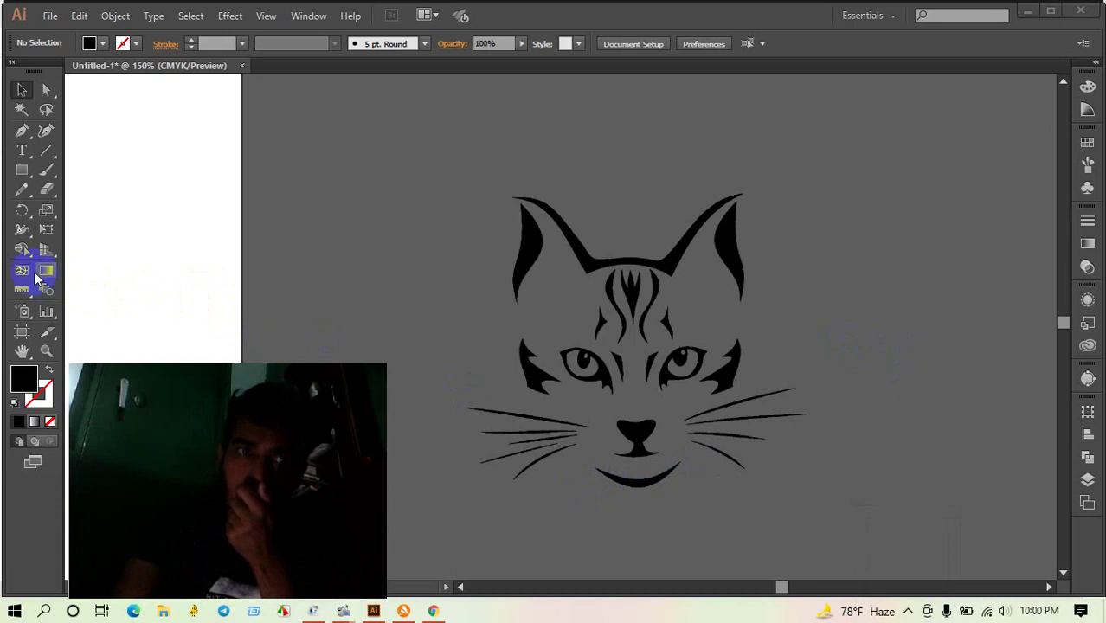
left_click(359, 259)
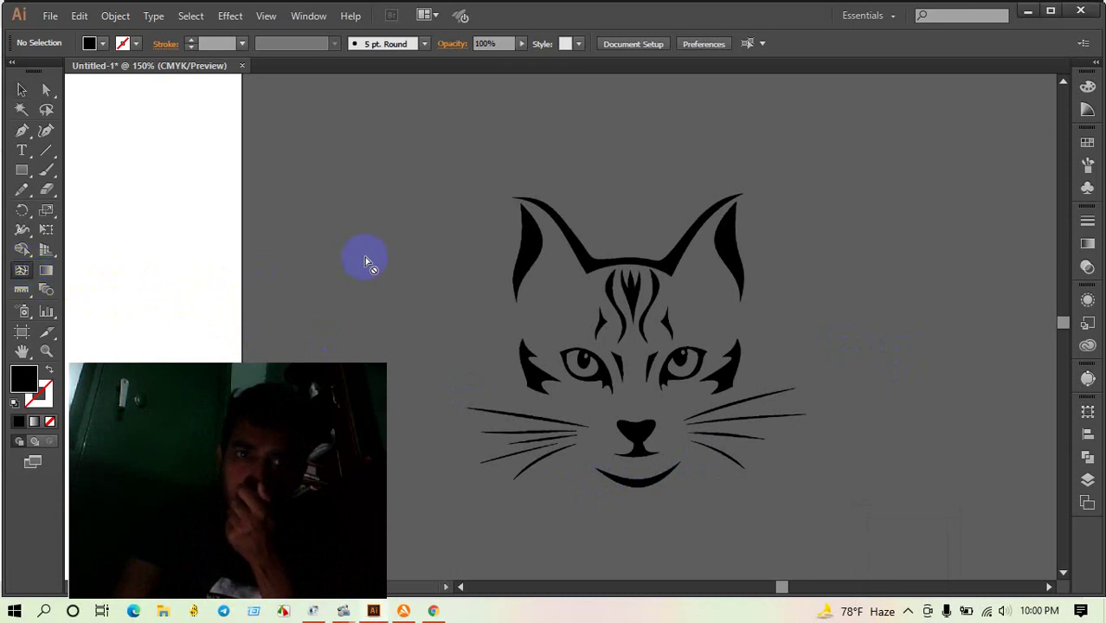
left_click(22, 169)
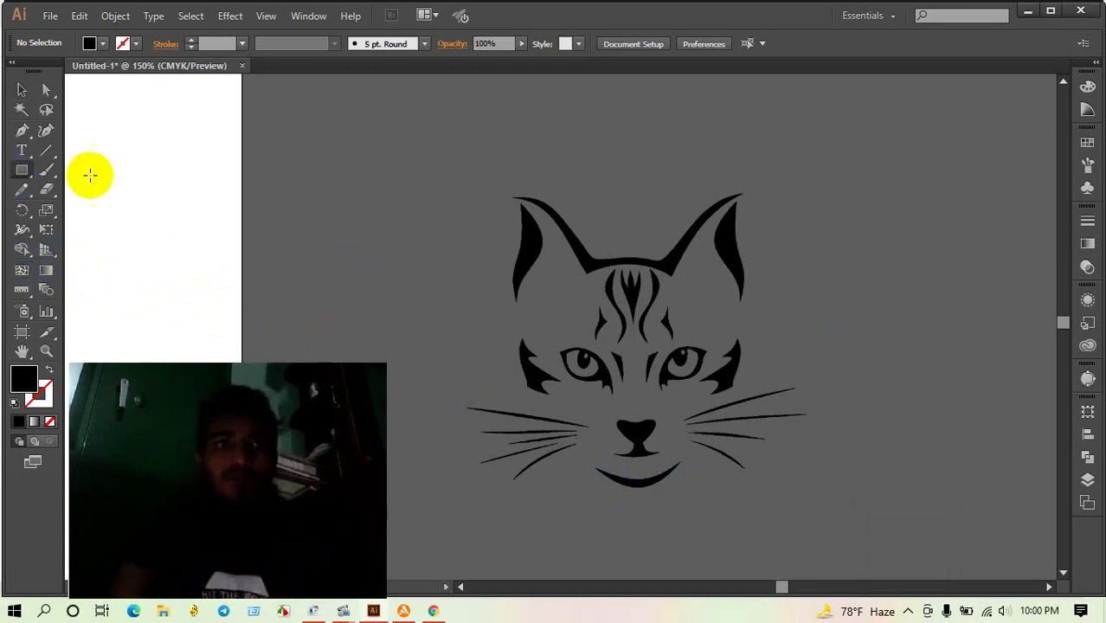
left_click_drag(296, 131, 509, 277)
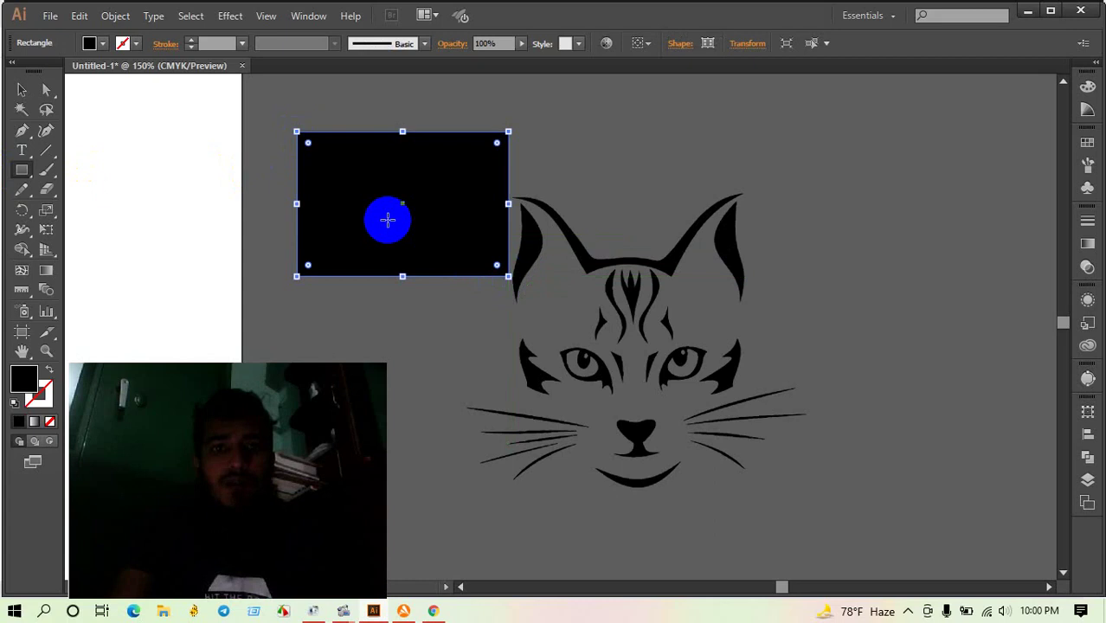
left_click(22, 89)
left_click_drag(328, 170, 210, 172)
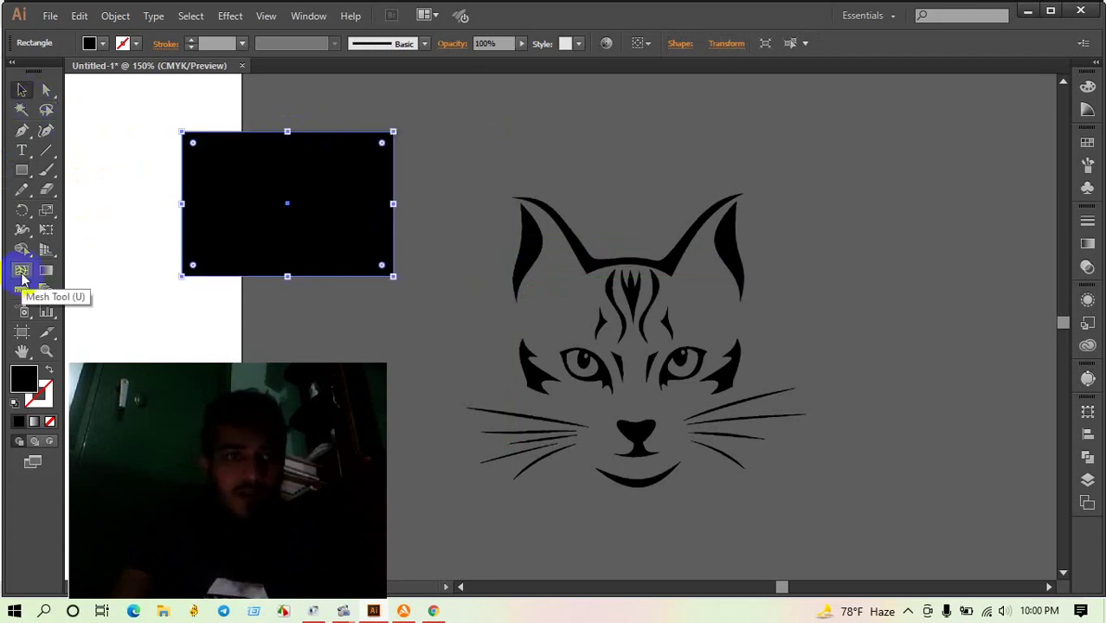
Step: Add many gradient mesh points and lines inside the black rectangle, then select it
left_click(21, 271)
left_click(222, 252)
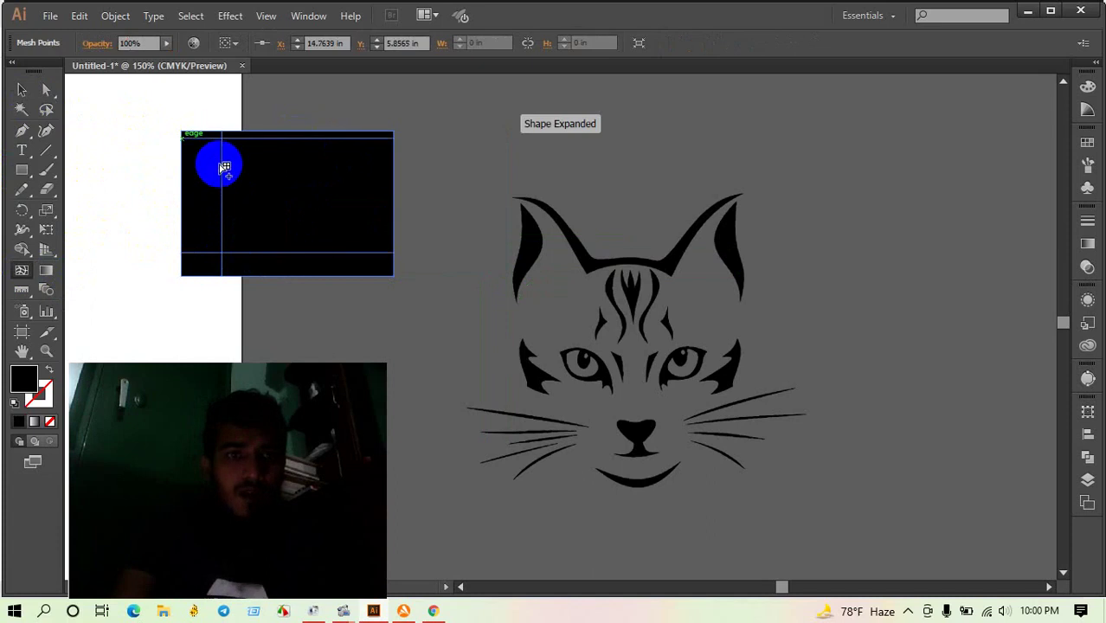
left_click(277, 136)
left_click(352, 203)
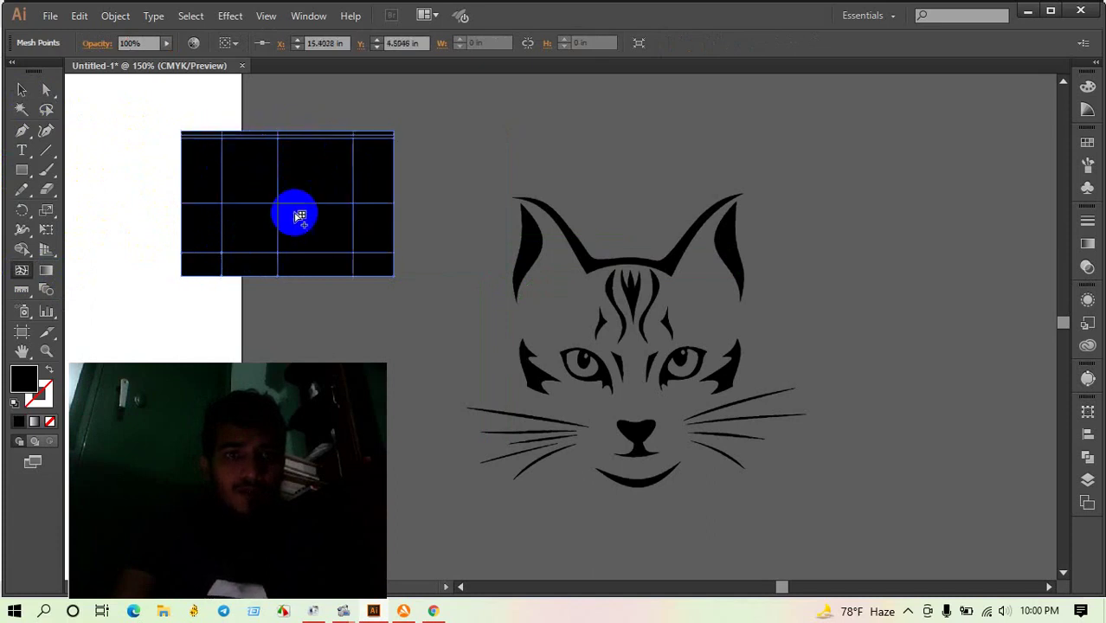
left_click(235, 179)
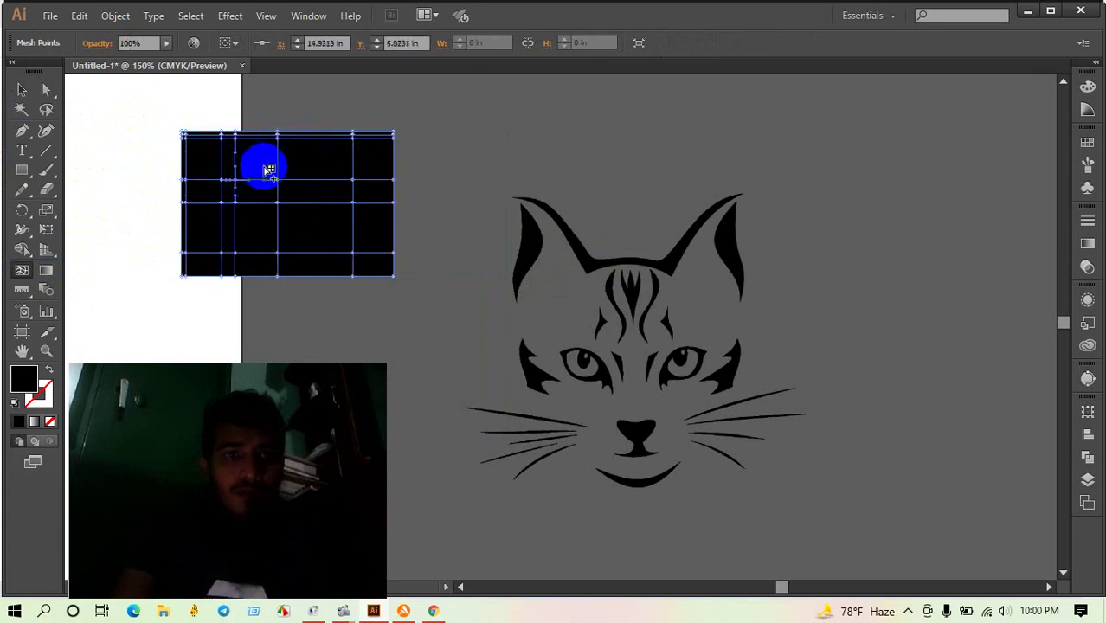
left_click(263, 158)
left_click(291, 170)
left_click(302, 190)
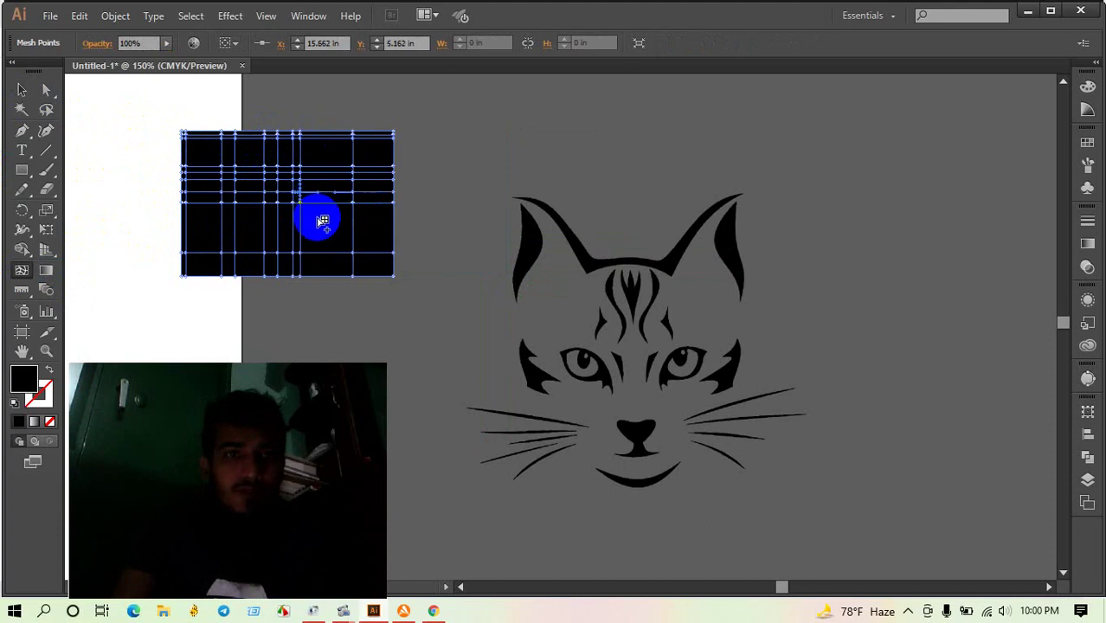
left_click(317, 222)
left_click(333, 260)
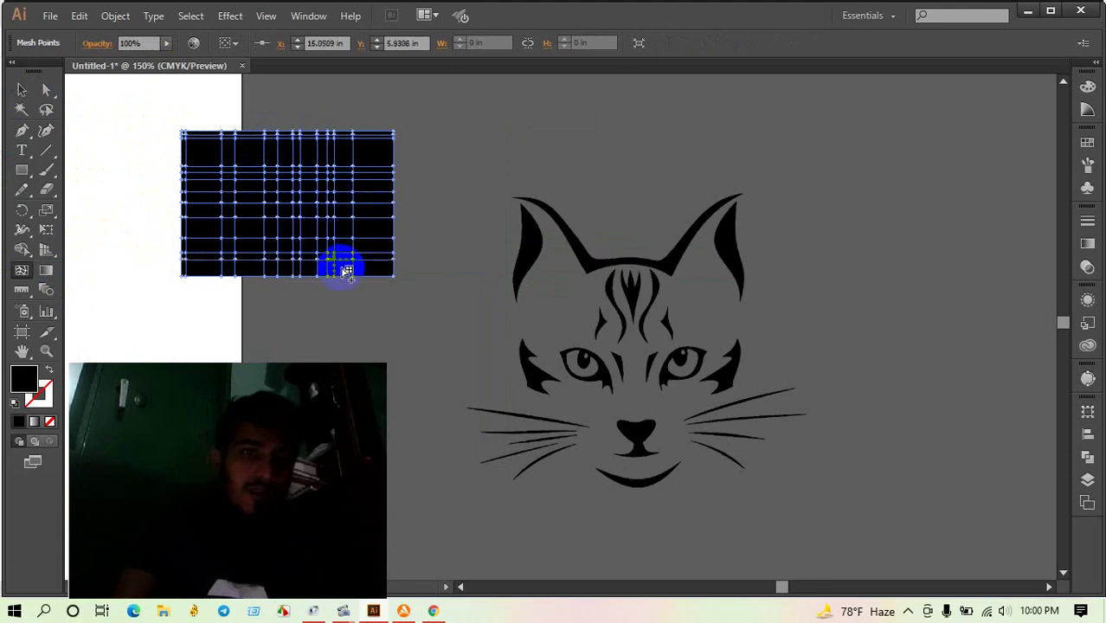
left_click(358, 229)
left_click(360, 160)
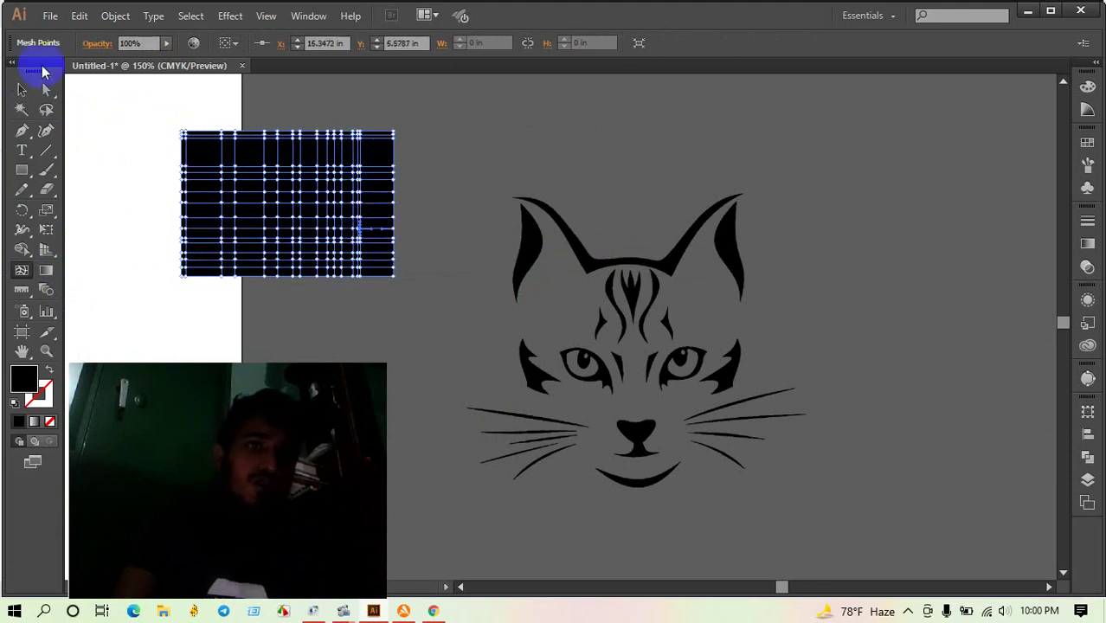
left_click(410, 284)
left_click(284, 190)
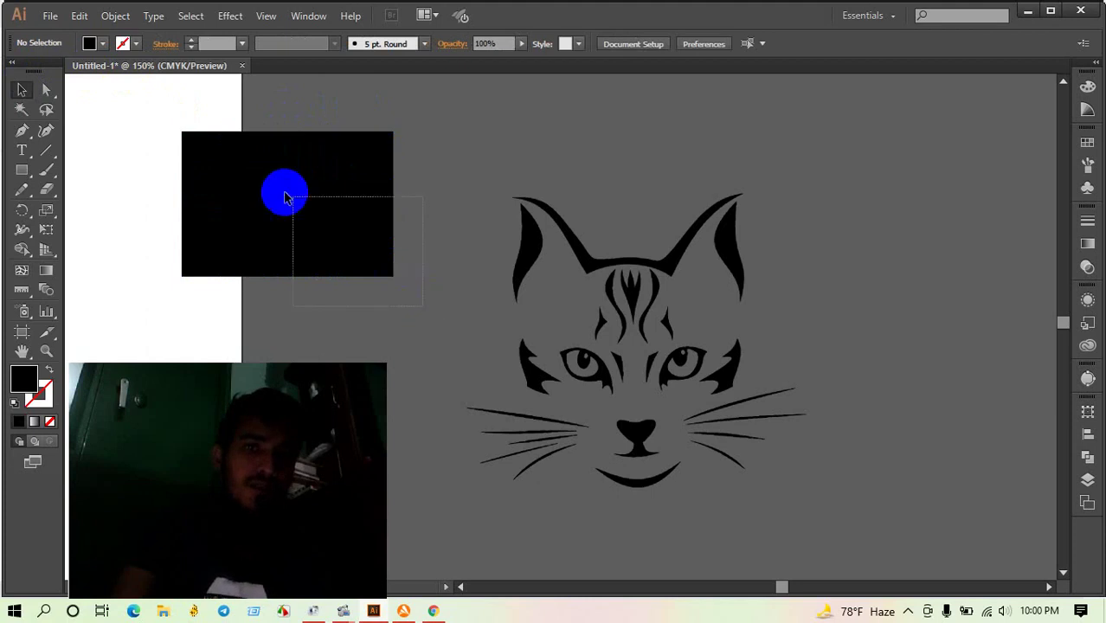
Step: Delete the meshed black rectangle, then select the cat image and zoom to fit
key("Delete")
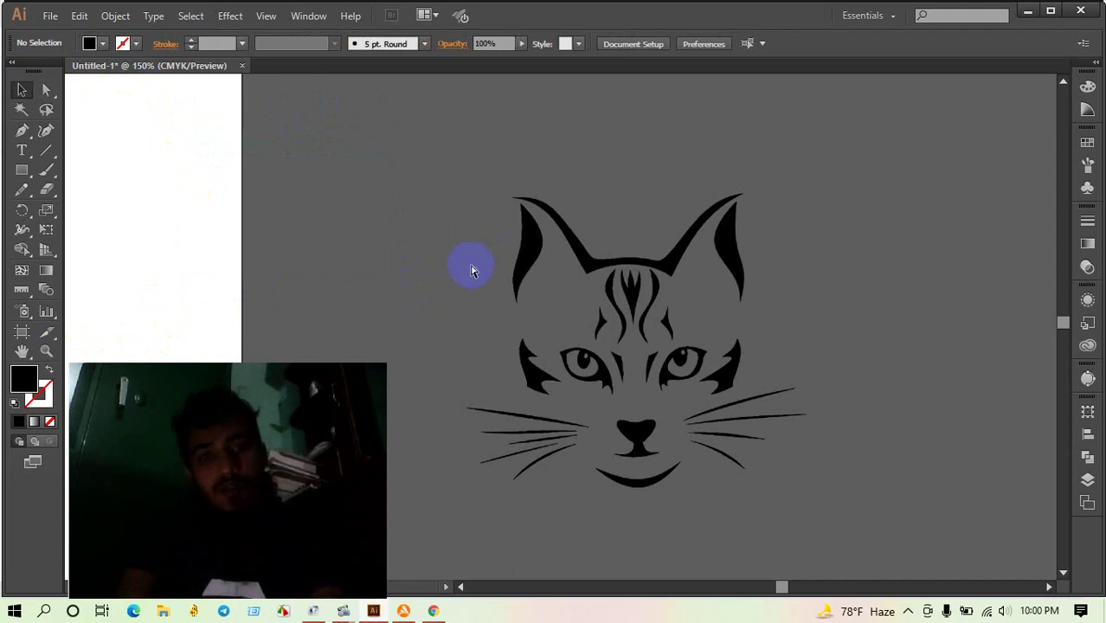
left_click(471, 271)
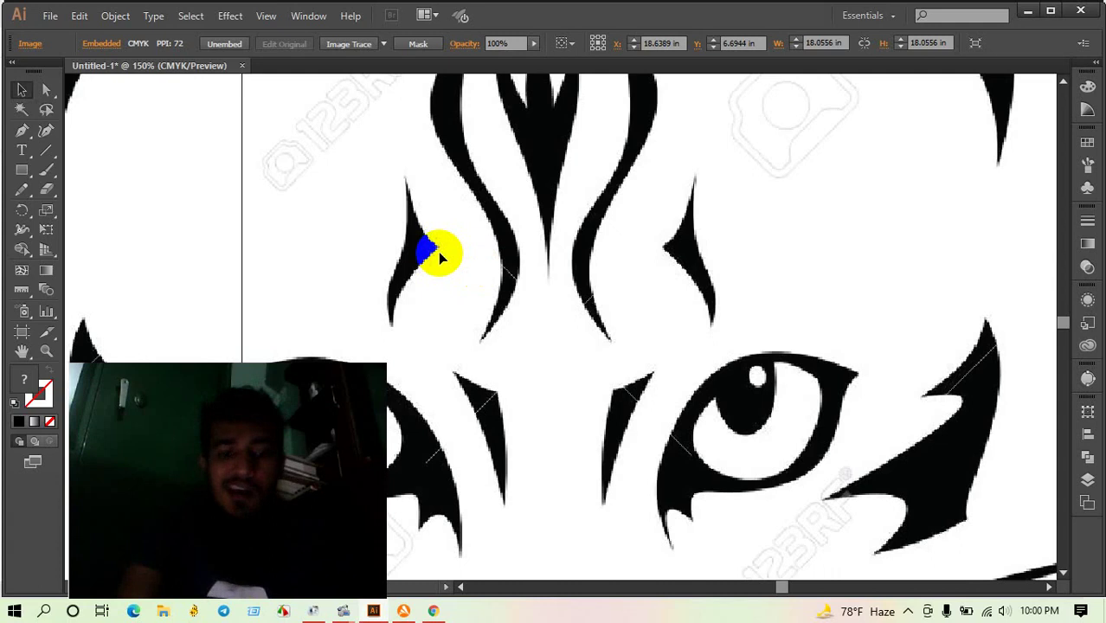
key("ctrl+0")
Step: Drag the cat image off to the right of the artboard
key("super")
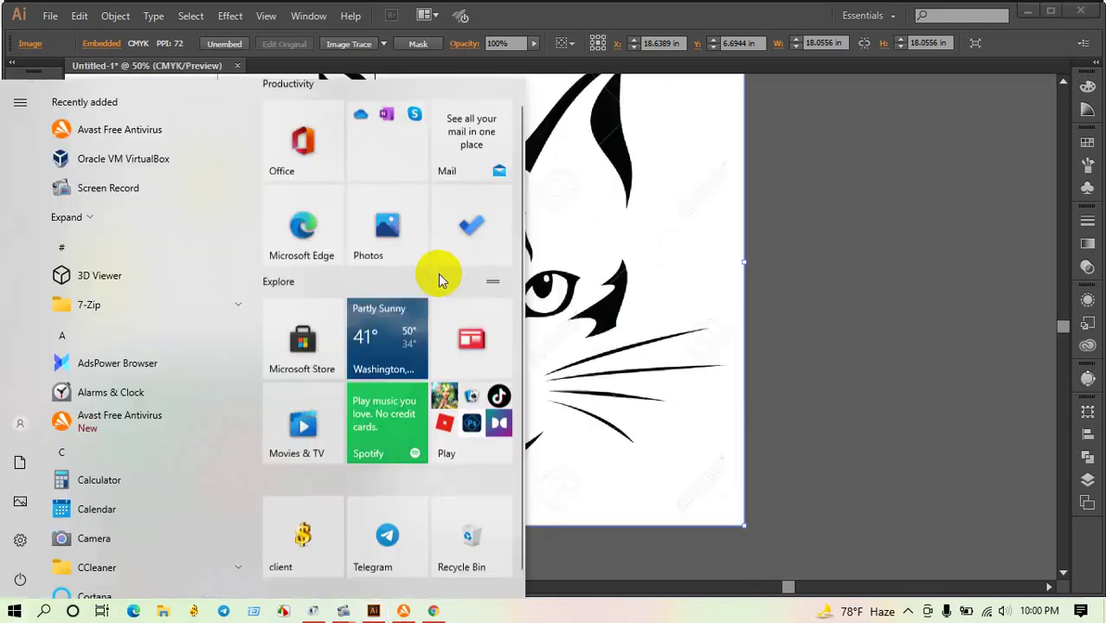
scroll(438, 274, "down", 1)
left_click(772, 260)
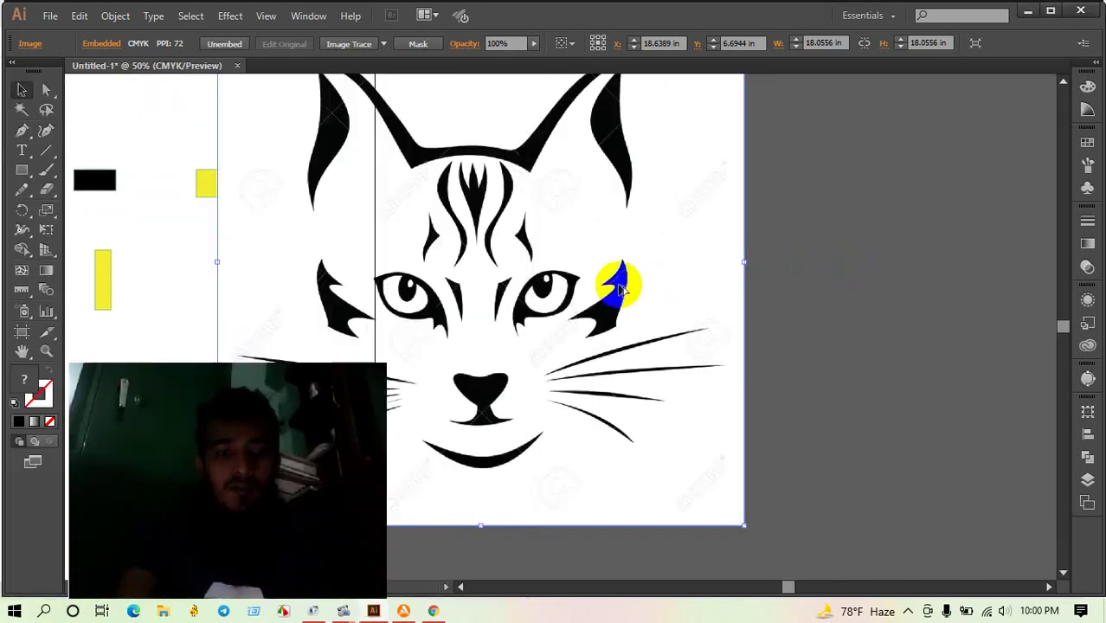
scroll(619, 290, "down", 2, "alt")
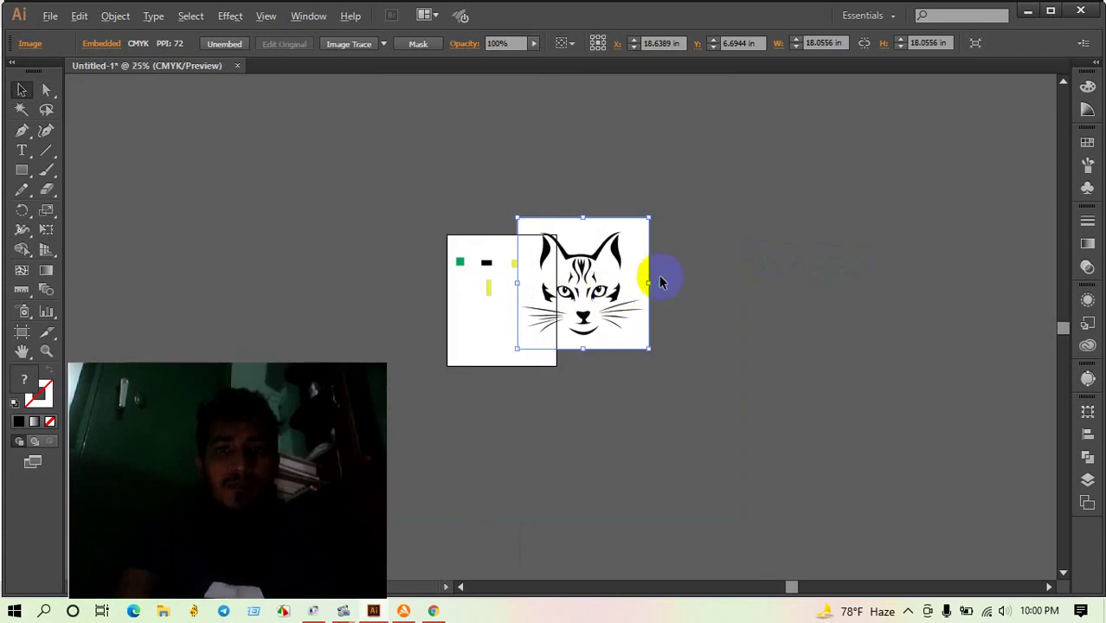
scroll(660, 281, "up", 2, "alt")
left_click_drag(624, 251, 749, 249)
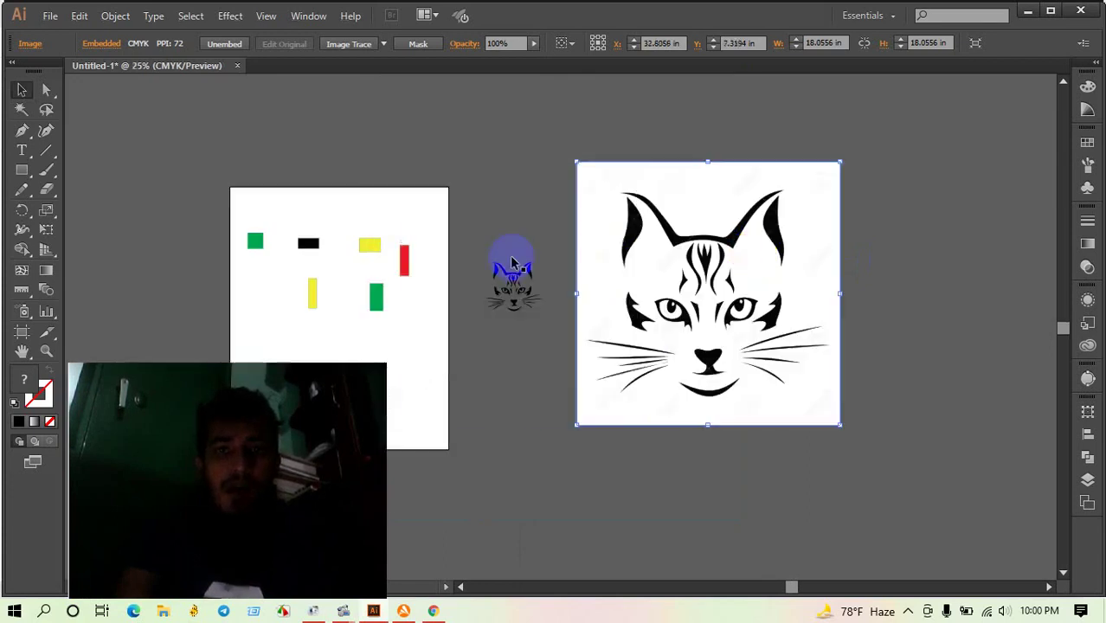
left_click(26, 269)
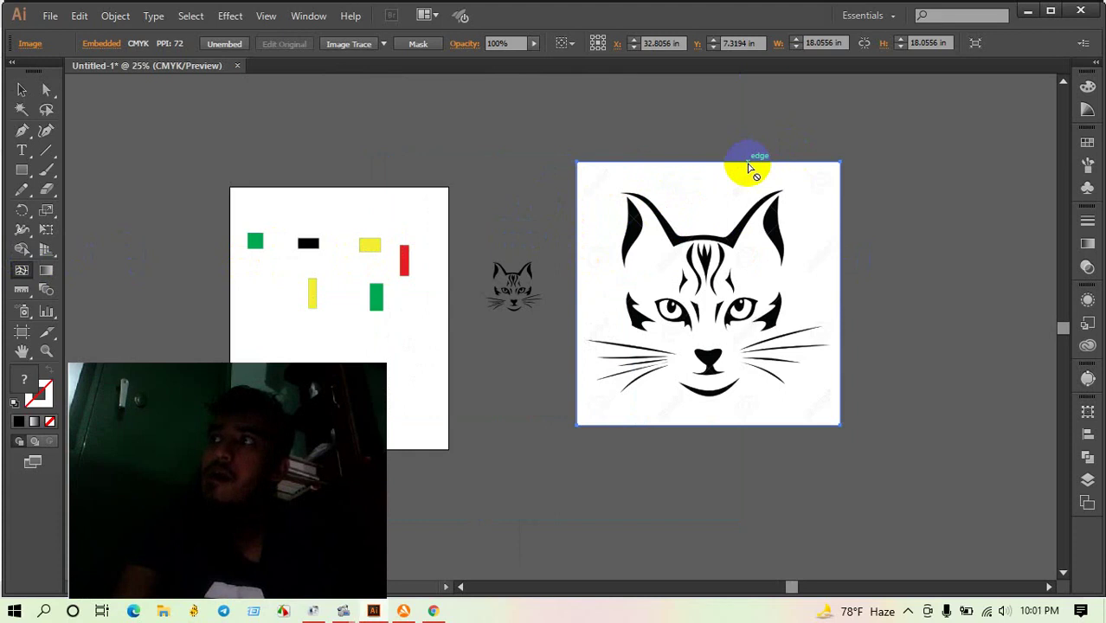
Step: Image Trace the cat picture and expand the tracing into editable paths
left_click(351, 44)
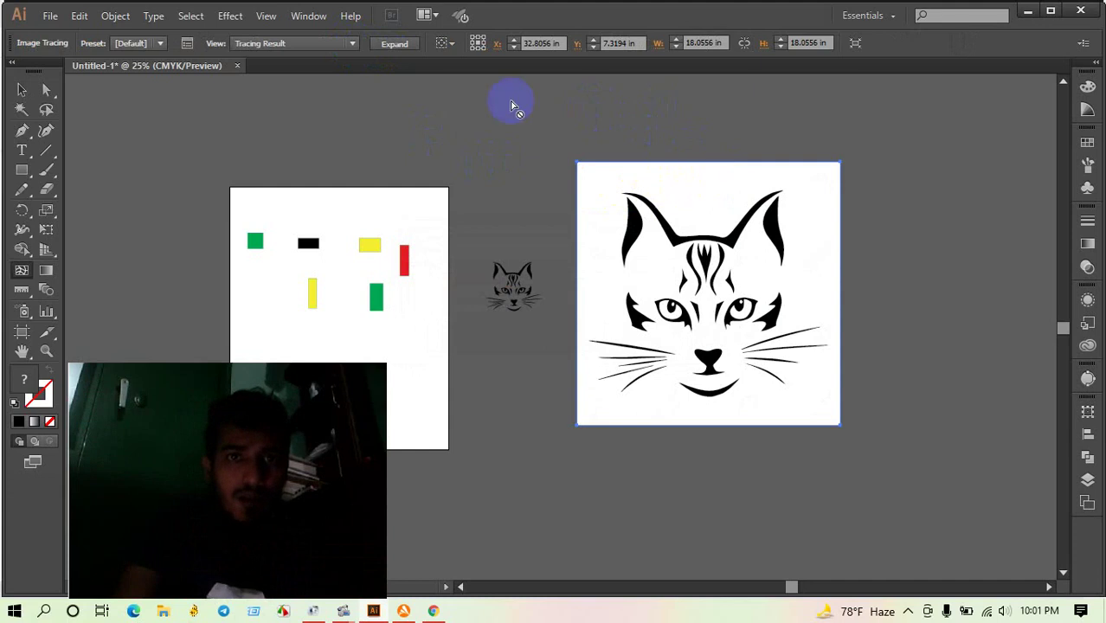
left_click(394, 43)
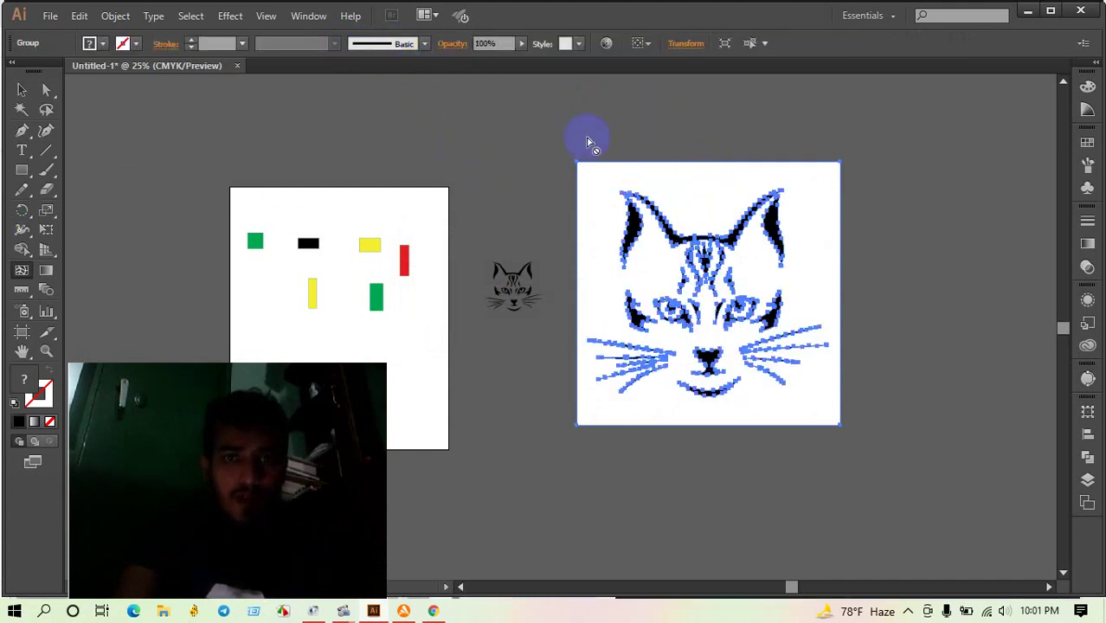
right_click(711, 192)
left_click(647, 134)
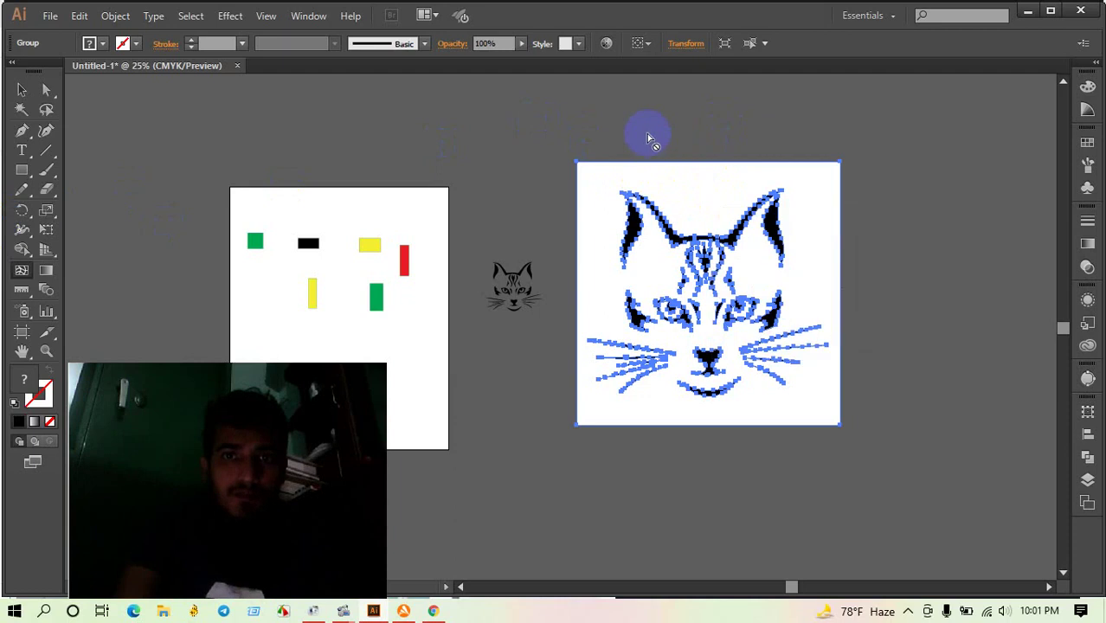
Step: Marquee-select the whole traced cat group with the Selection tool
left_click(21, 90)
left_click(517, 153)
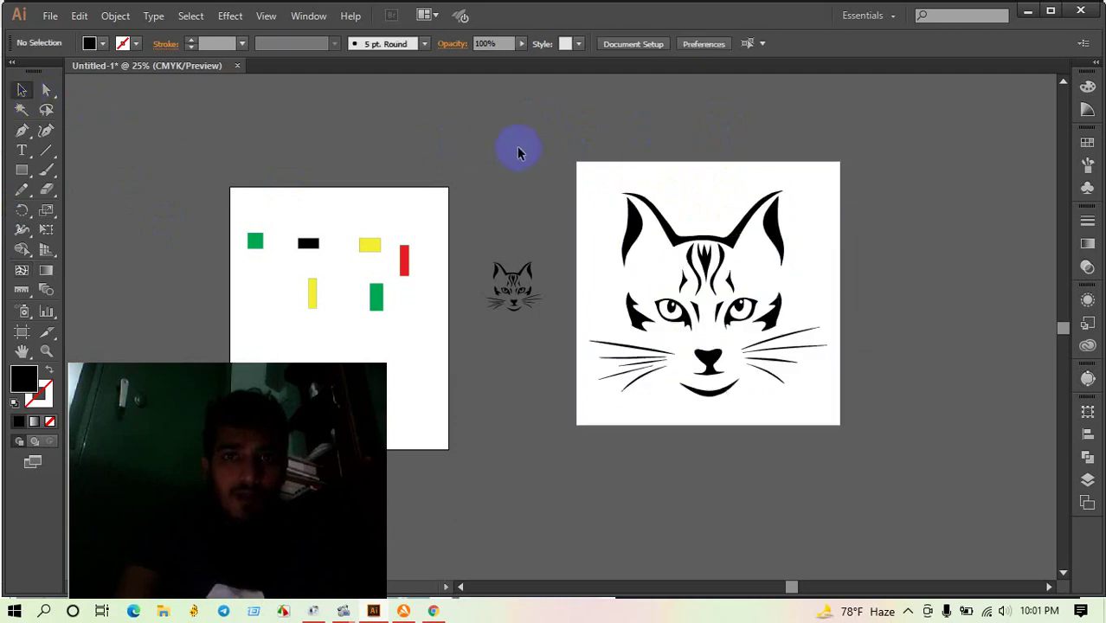
left_click(22, 270)
left_click(582, 182)
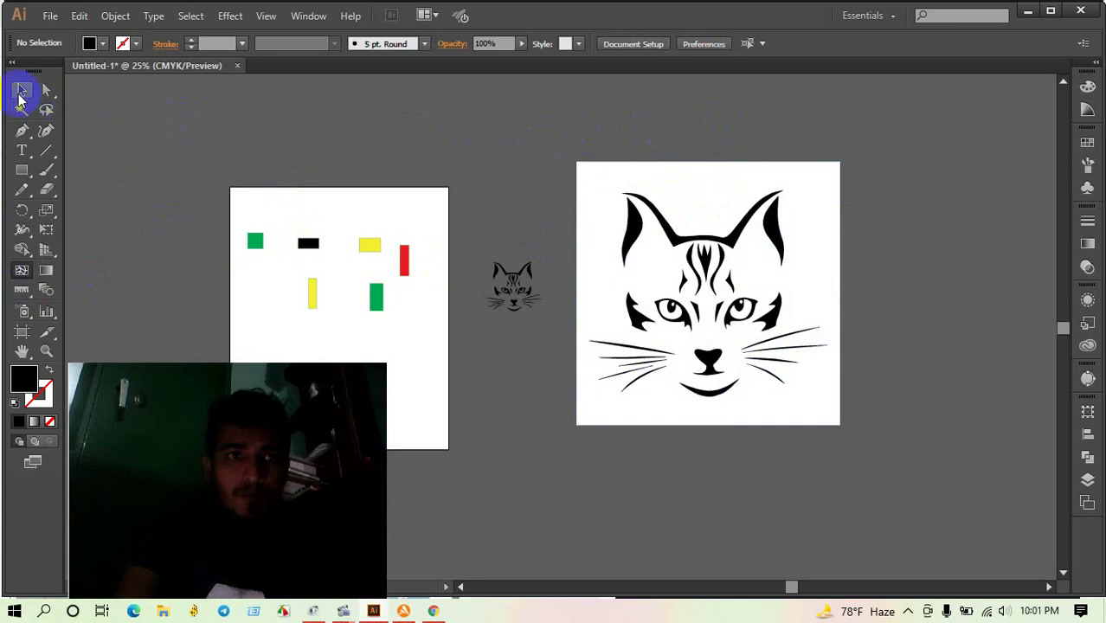
left_click(21, 91)
mouse_move(537, 115)
left_mouse_down()
mouse_move(744, 314)
mouse_move(852, 370)
left_mouse_up()
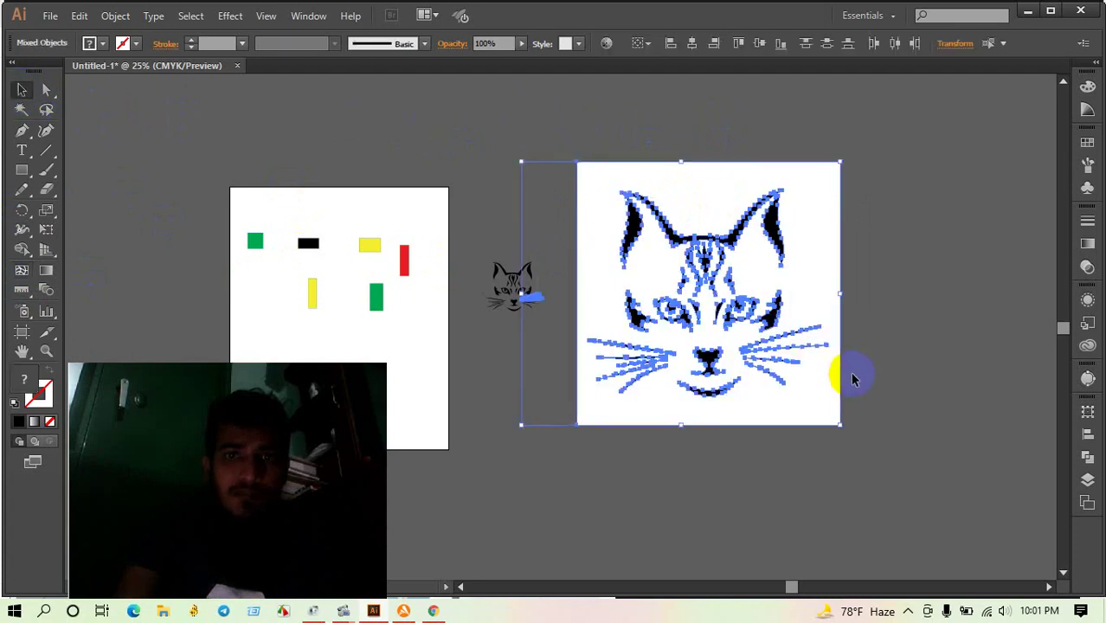
left_click_drag(880, 481, 623, 159)
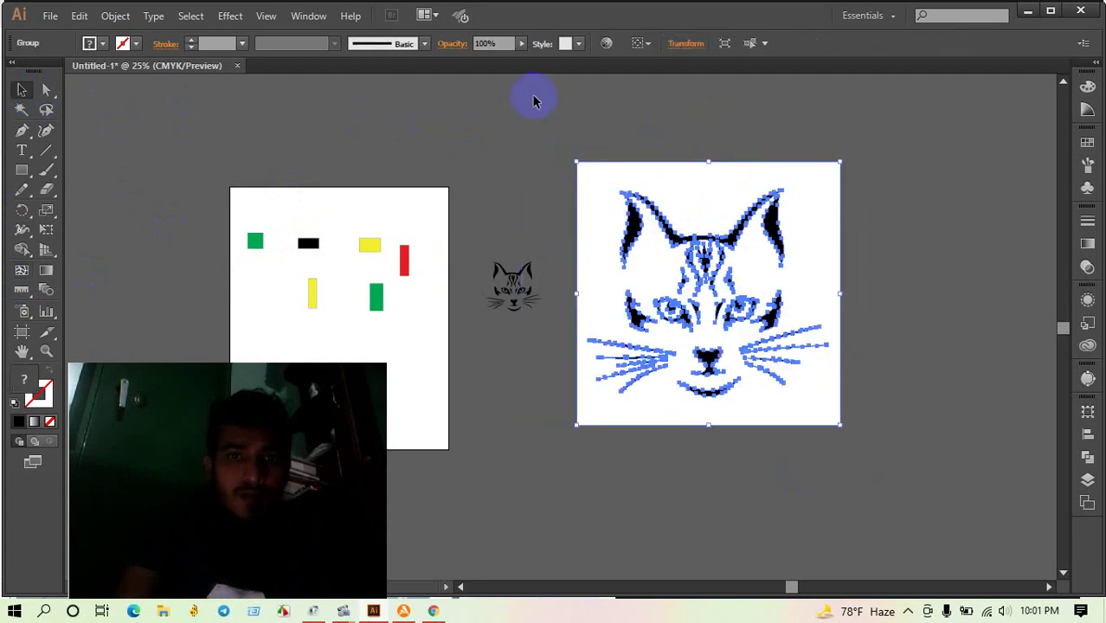
Step: Make the traced cat's ear path a gradient mesh, dismissing the out-of-memory alert, then deselect
left_click(23, 272)
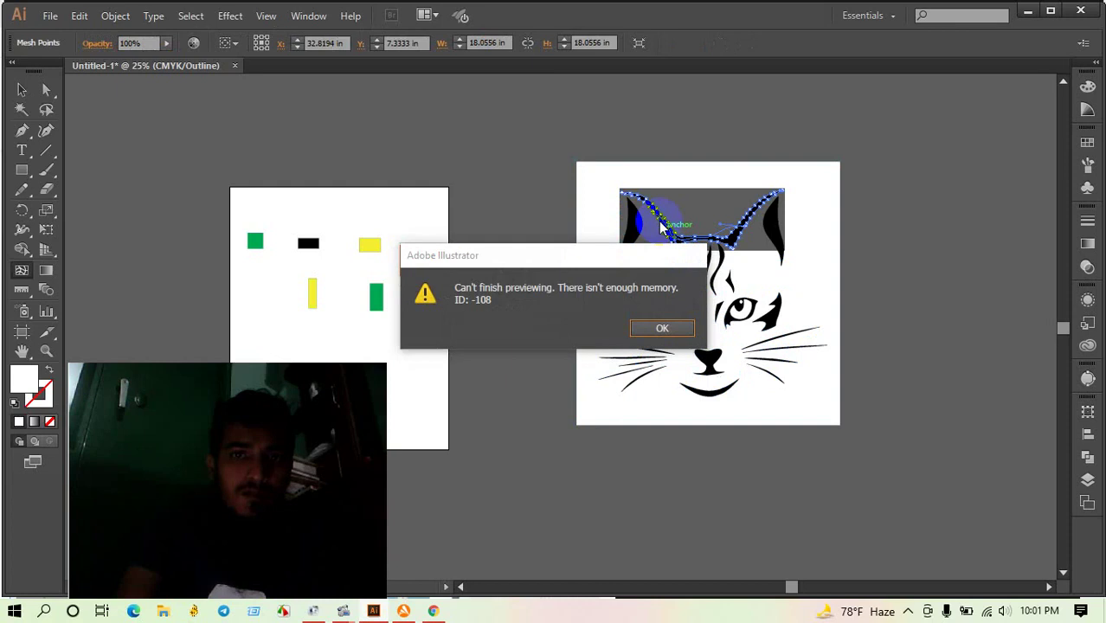
left_click(662, 331)
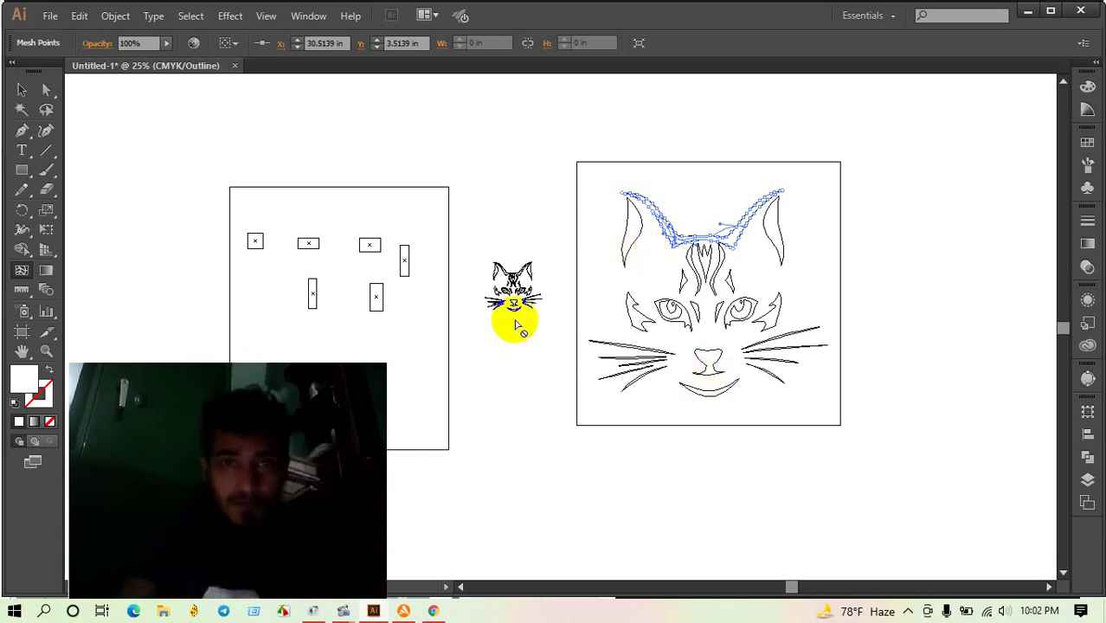
left_click(22, 89)
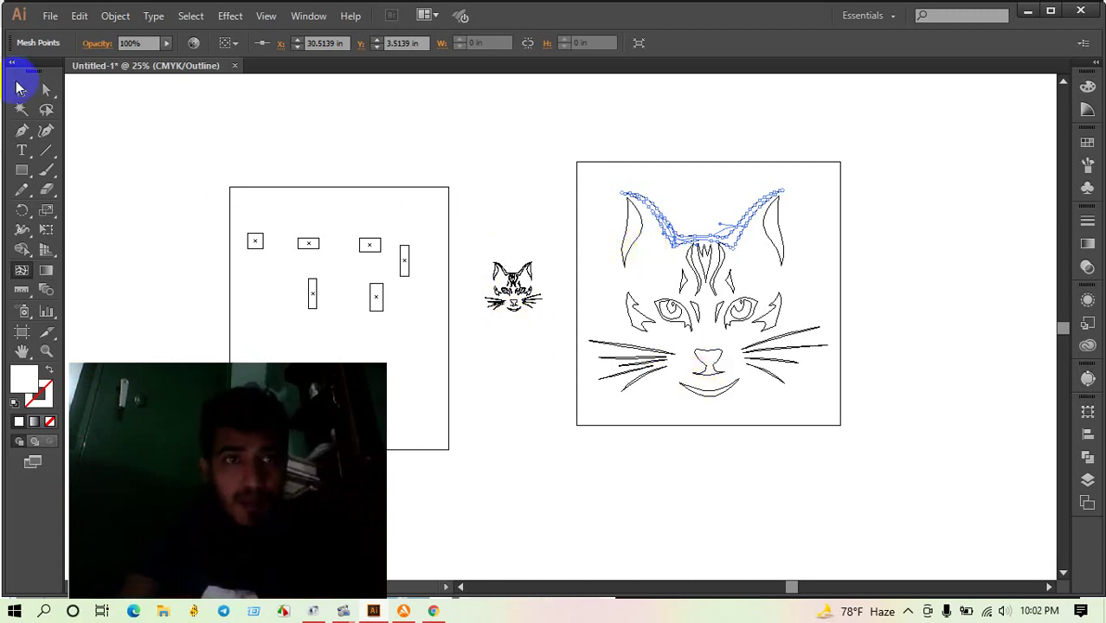
left_click(497, 166)
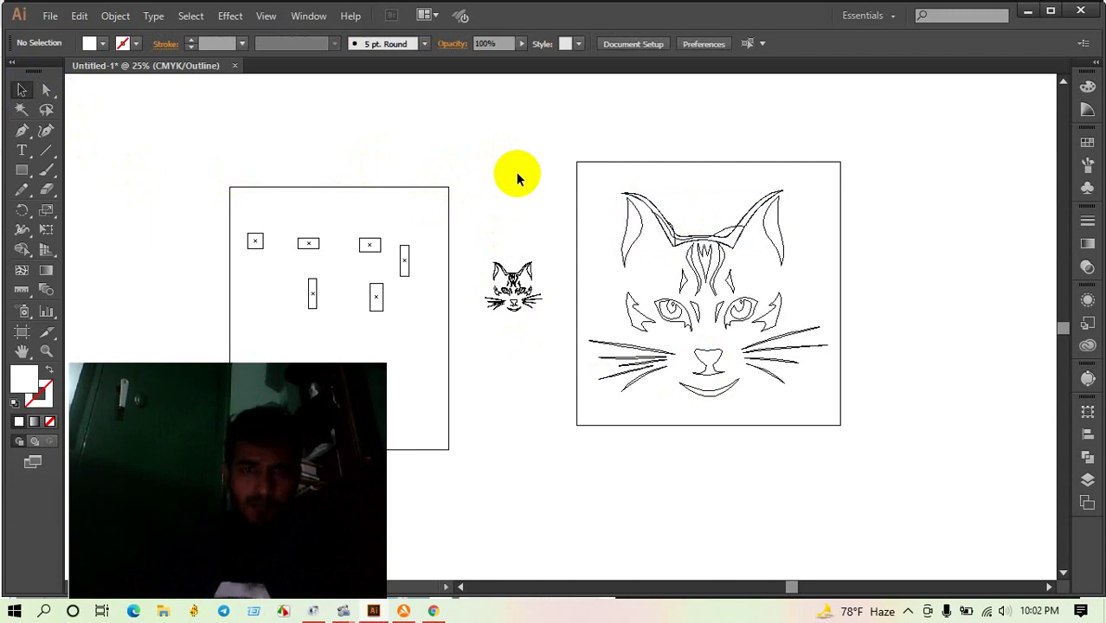
Step: Choose Window > Workspace > Automation after cycling the A and V tools
mouse_move(217, 383)
left_mouse_down()
mouse_move(883, 350)
mouse_move(883, 327)
left_mouse_up()
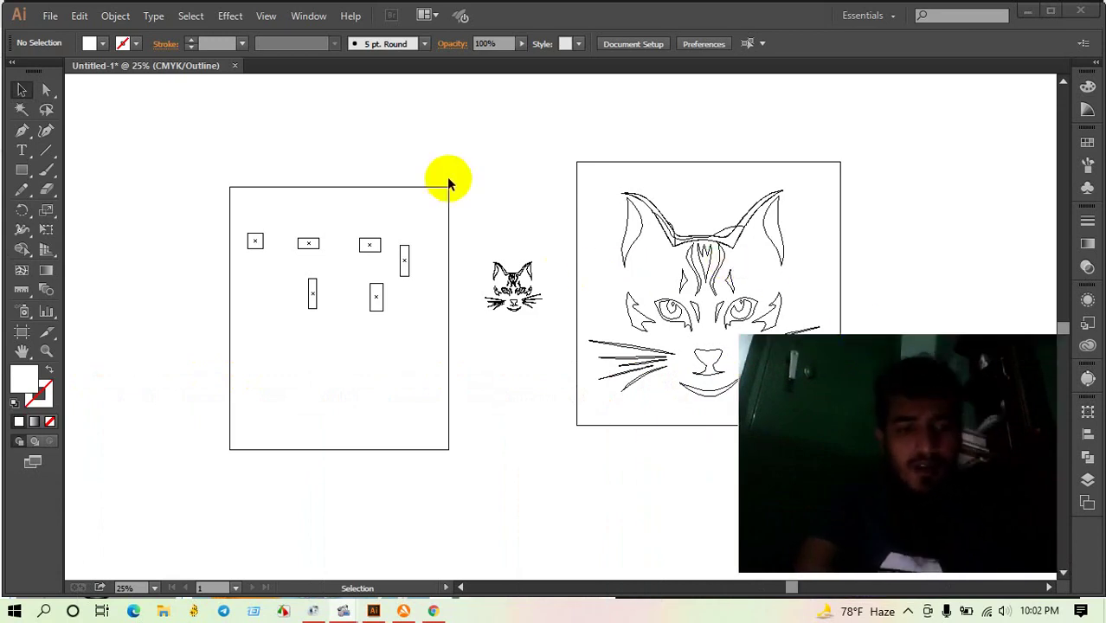
key("a")
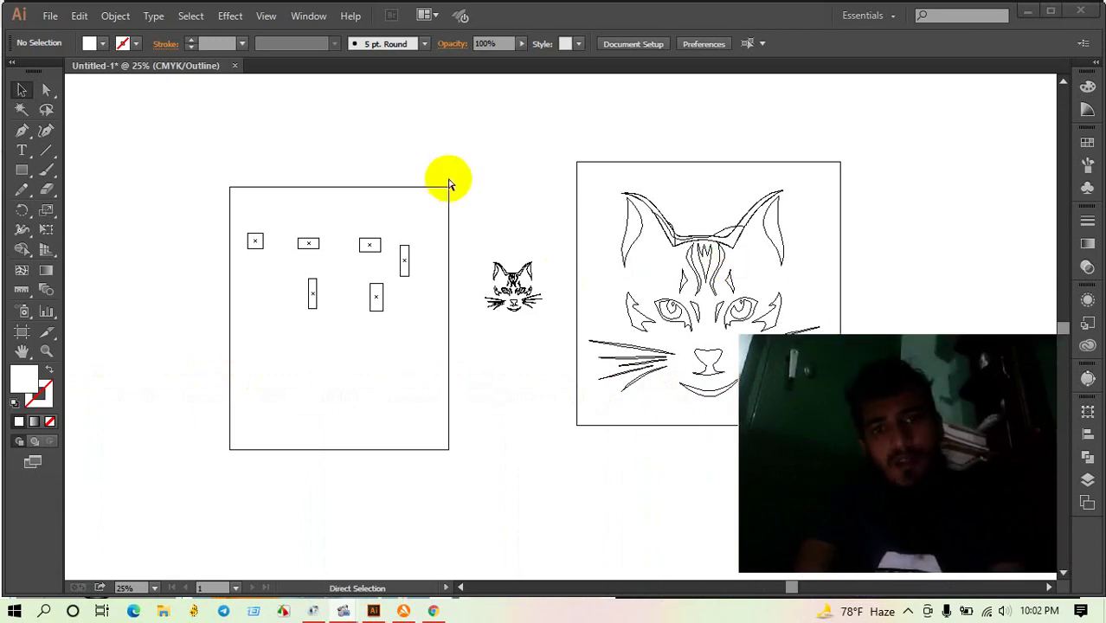
key("v")
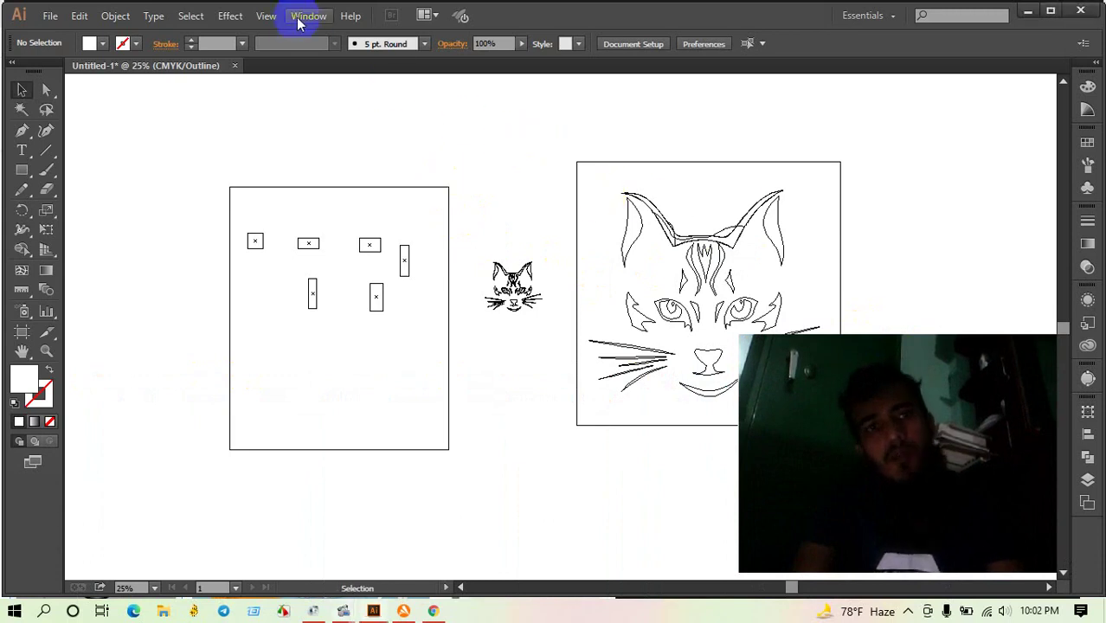
left_click(303, 17)
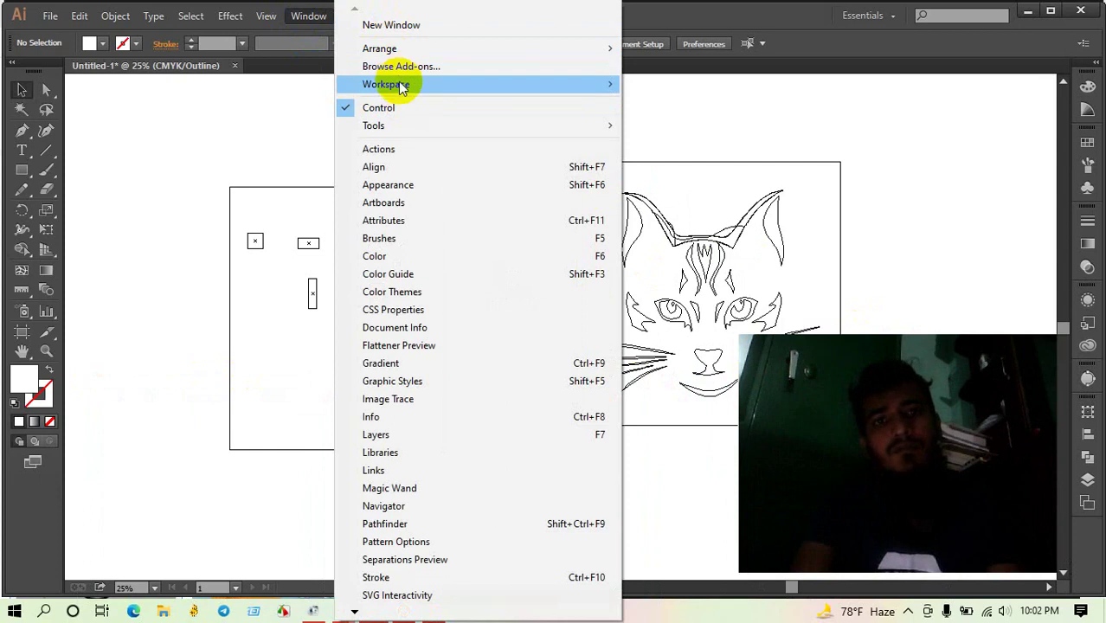
mouse_move(385, 84)
left_click(662, 85)
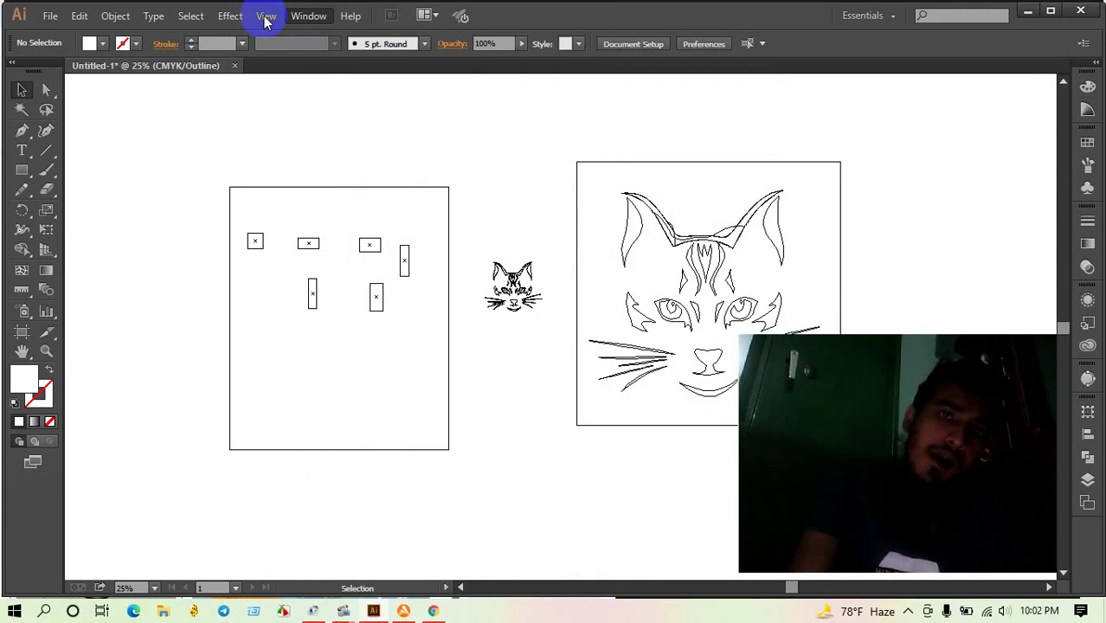
Step: Open the View menu and wait until the Actions, Links and Libraries panels load
left_click(397, 110)
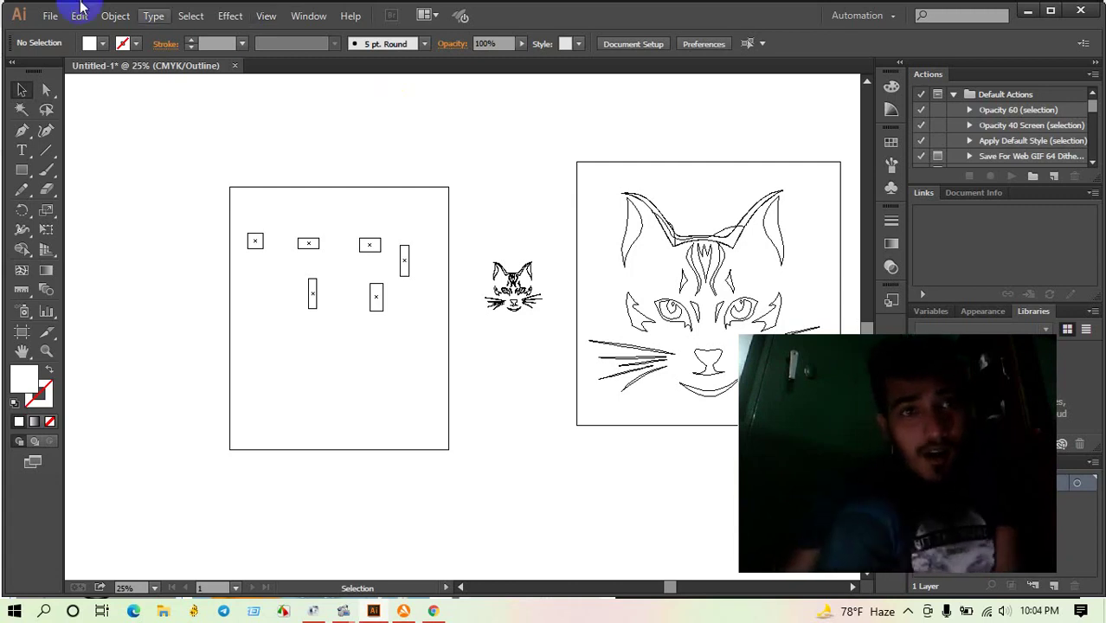
left_click(266, 17)
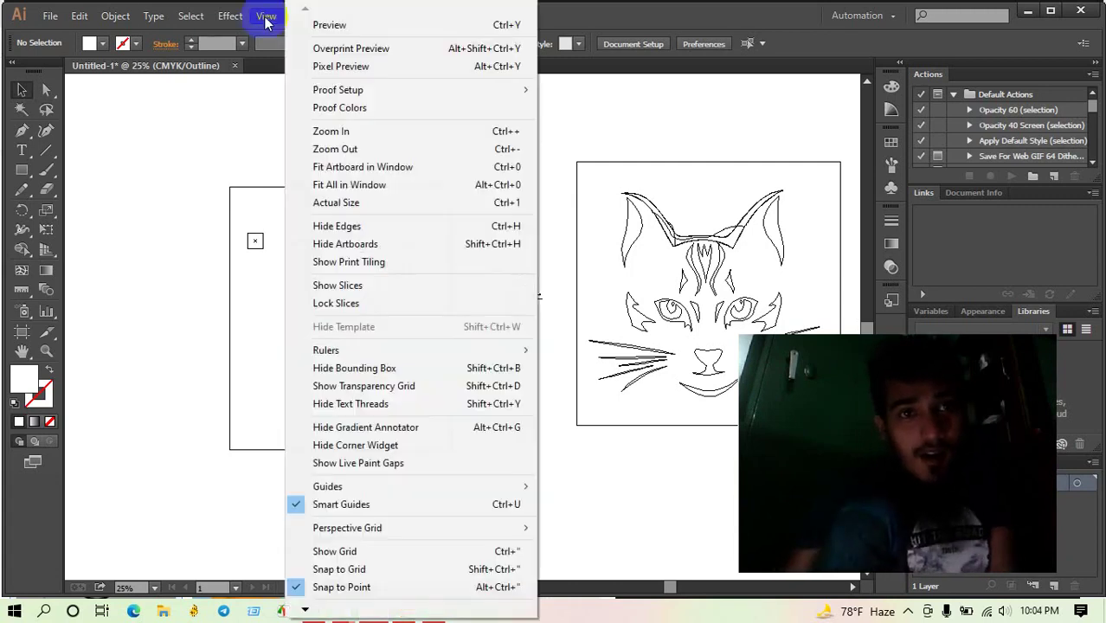
left_click(320, 25)
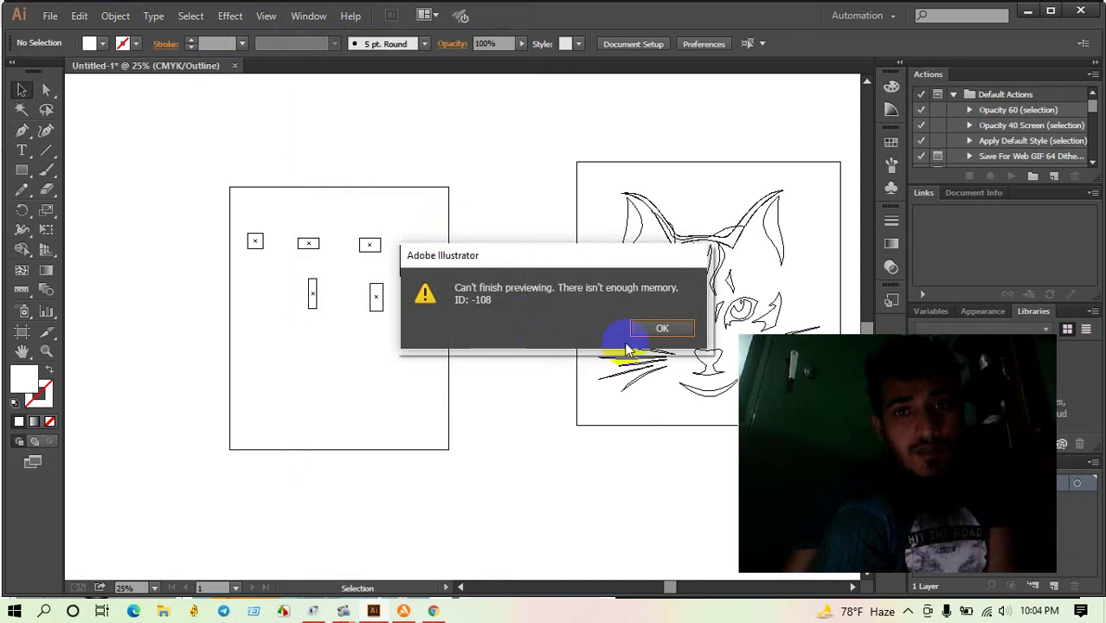
left_click(658, 326)
left_click(265, 19)
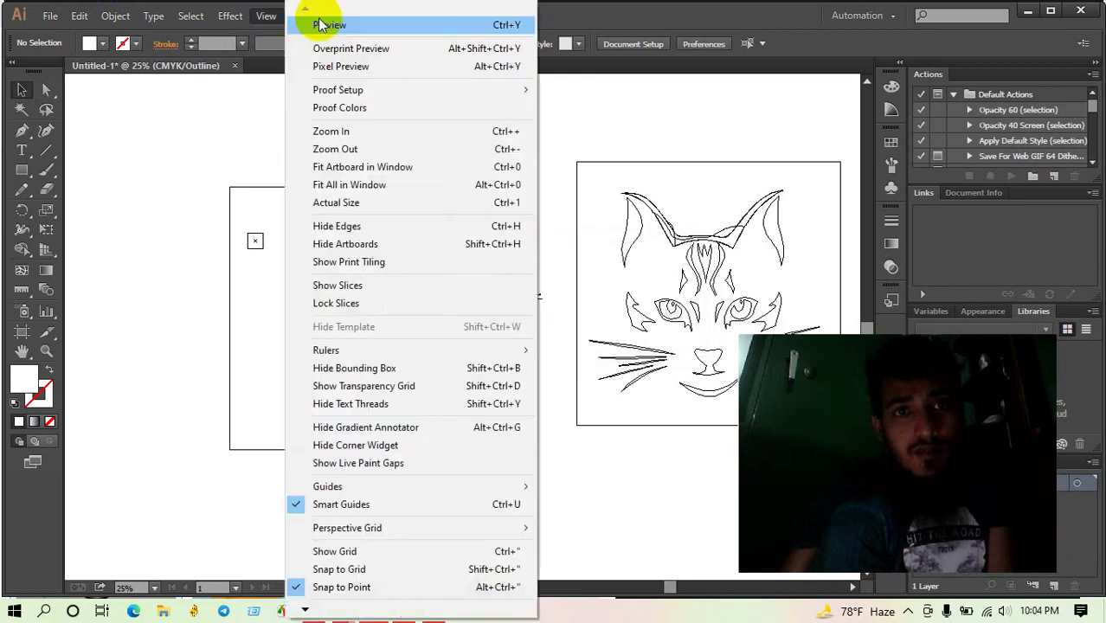
left_click(256, 18)
left_click(310, 21)
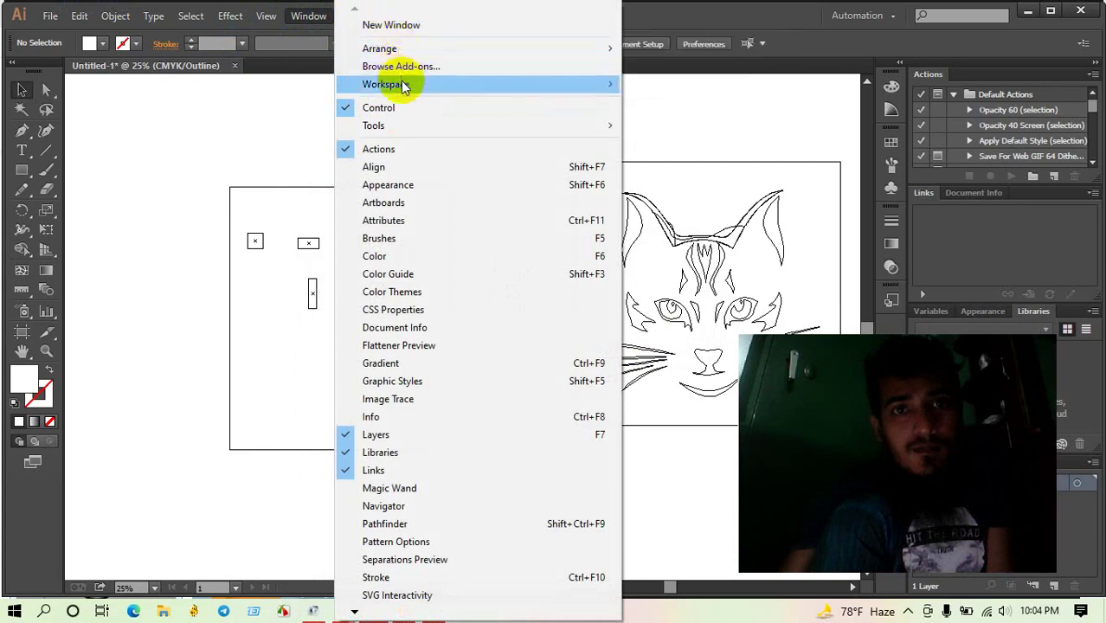
left_click(293, 89)
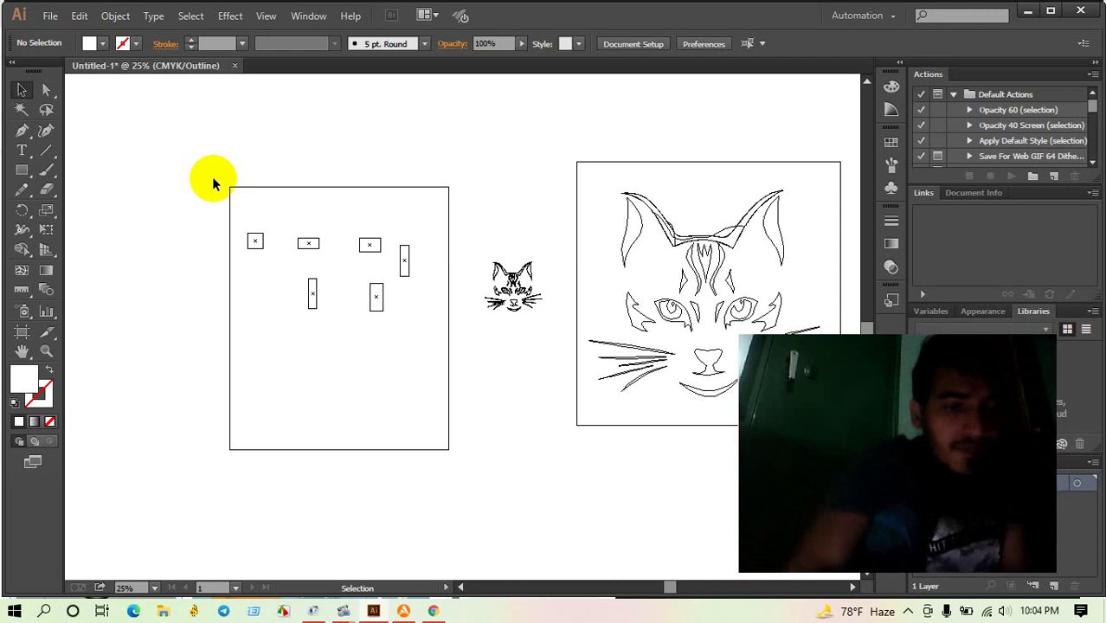
key("a")
Step: Cancel the Save As dialog, then undo the image trace and the cat image's move
key("ctrl+s")
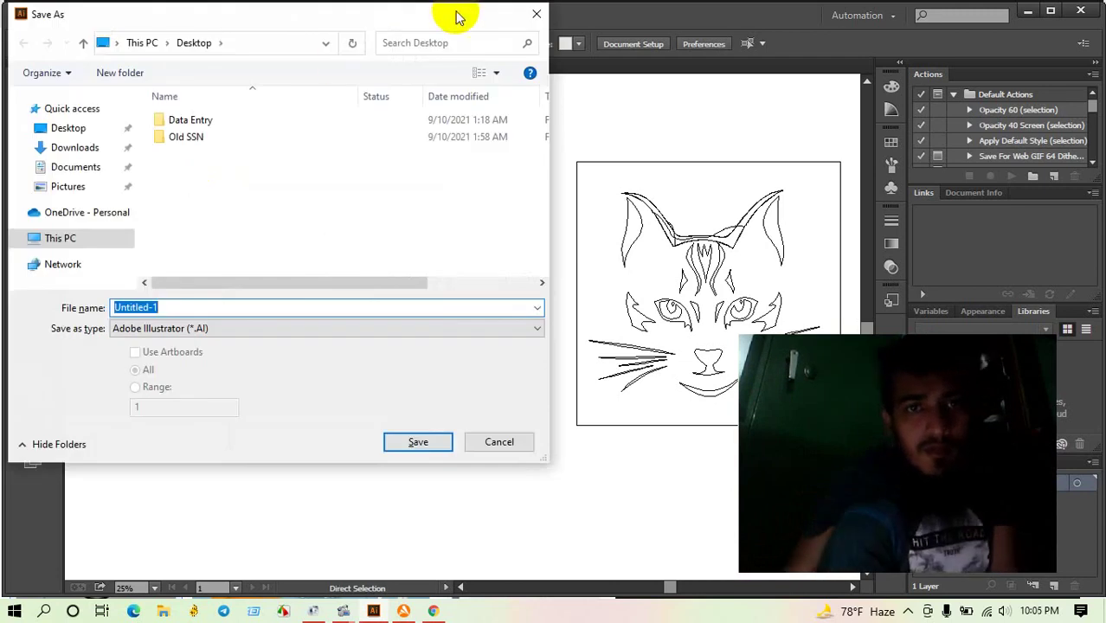
left_click(545, 15)
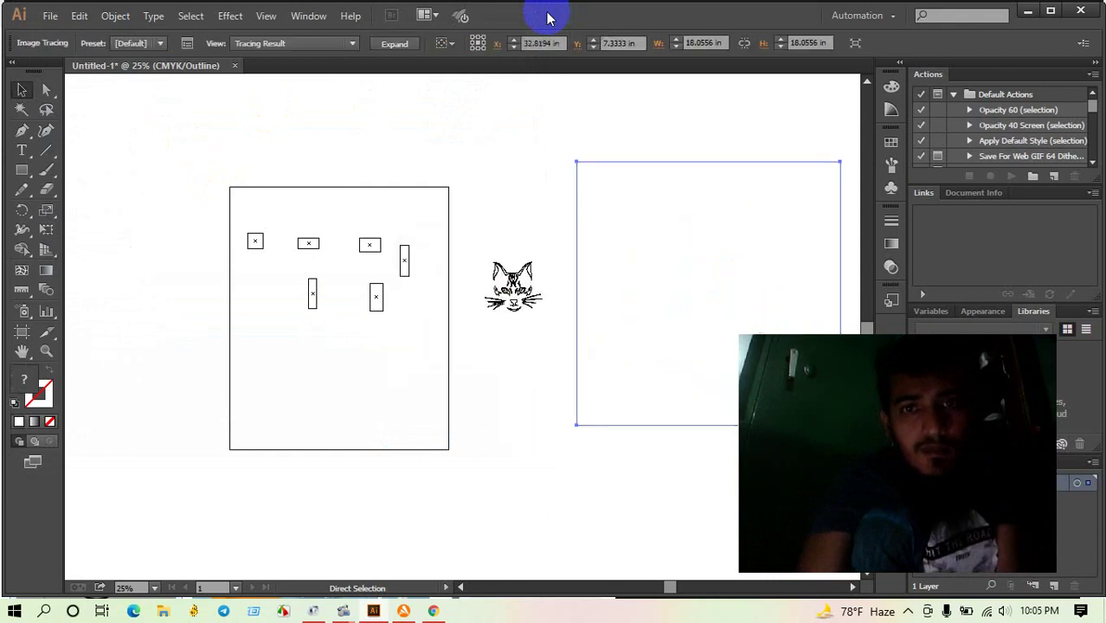
key("ctrl+z")
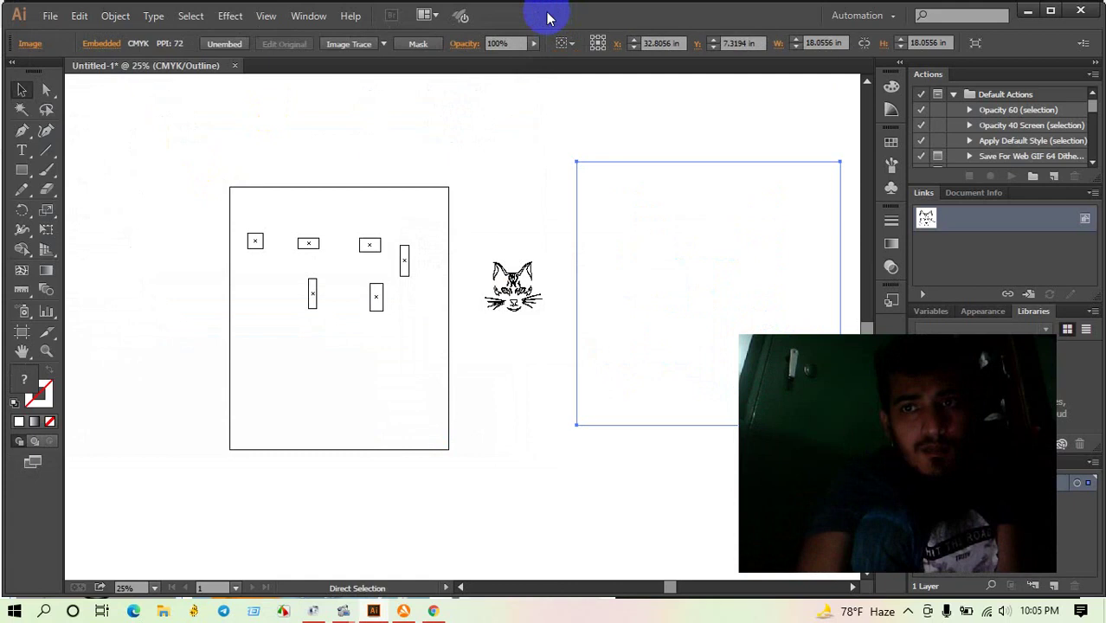
key("ctrl+z")
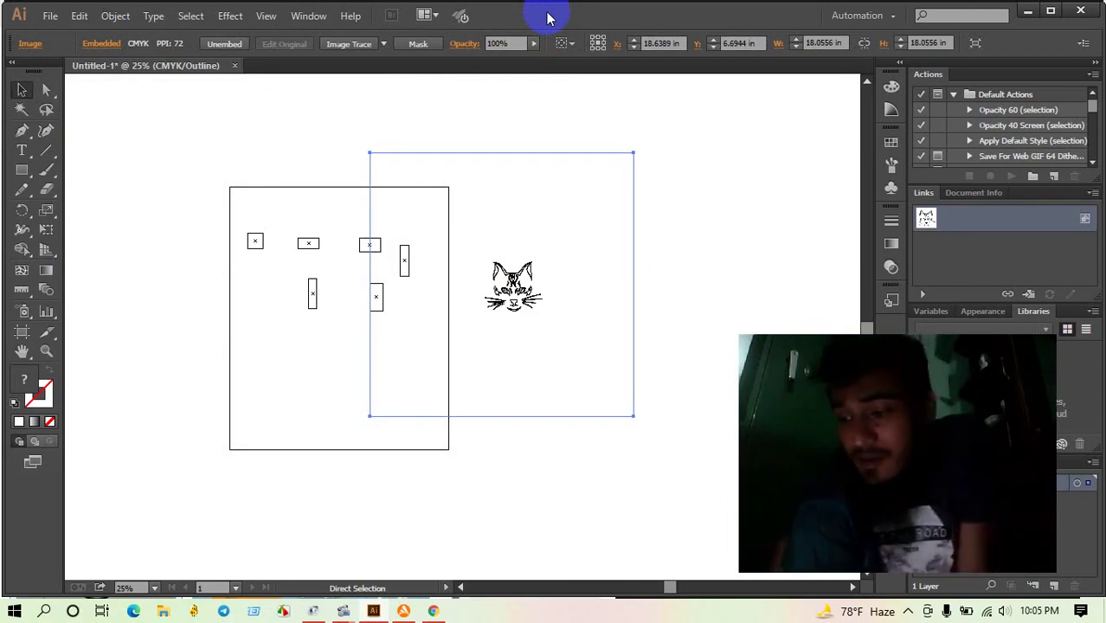
Step: Return to the Selection tool and check the hidden notification-area icons
key("v")
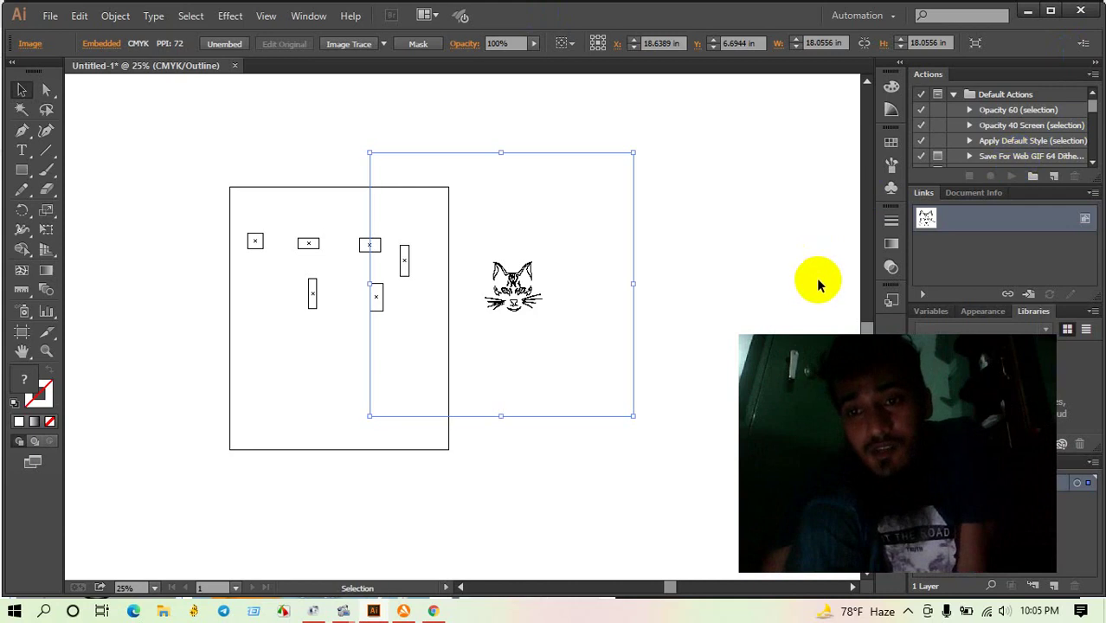
mouse_move(884, 350)
left_mouse_down()
mouse_move(732, 370)
mouse_move(210, 351)
left_mouse_up()
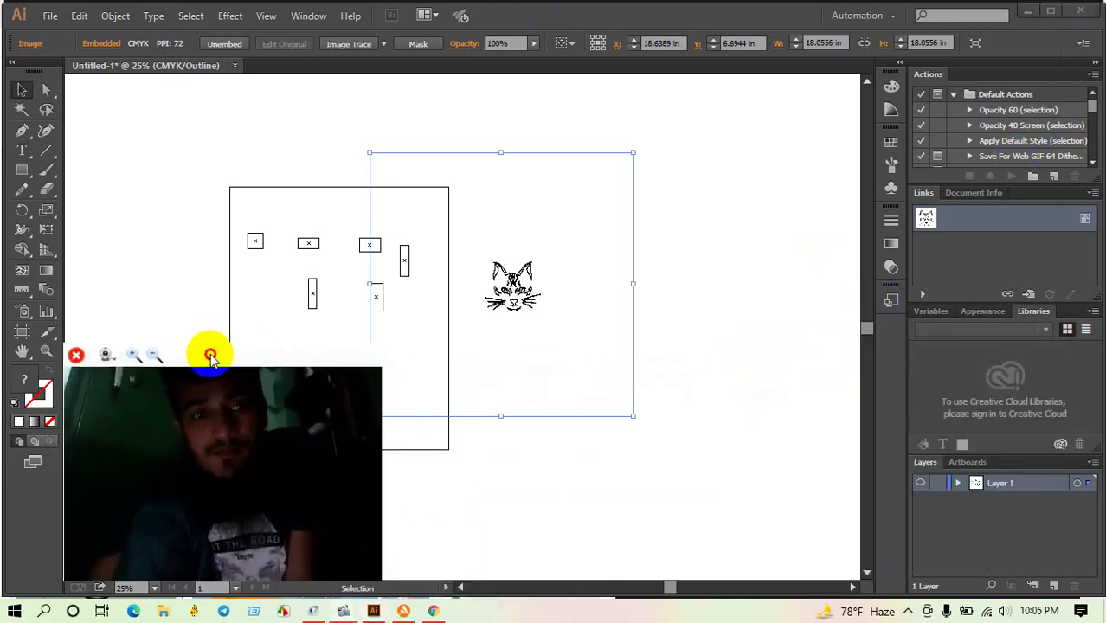
left_click(909, 613)
left_click(911, 552)
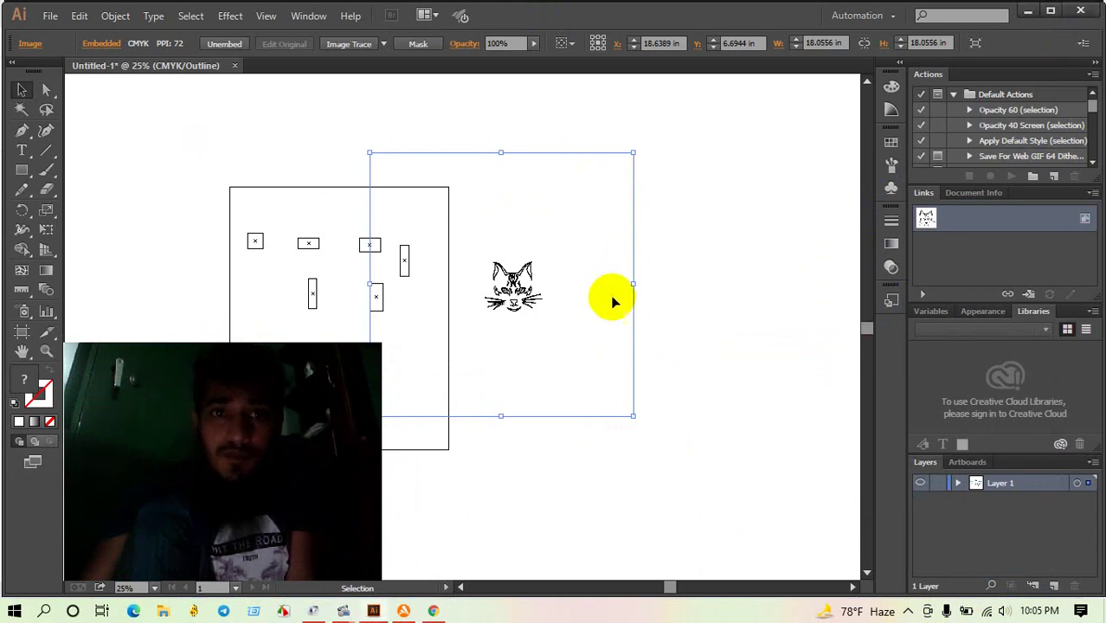
left_click(1081, 10)
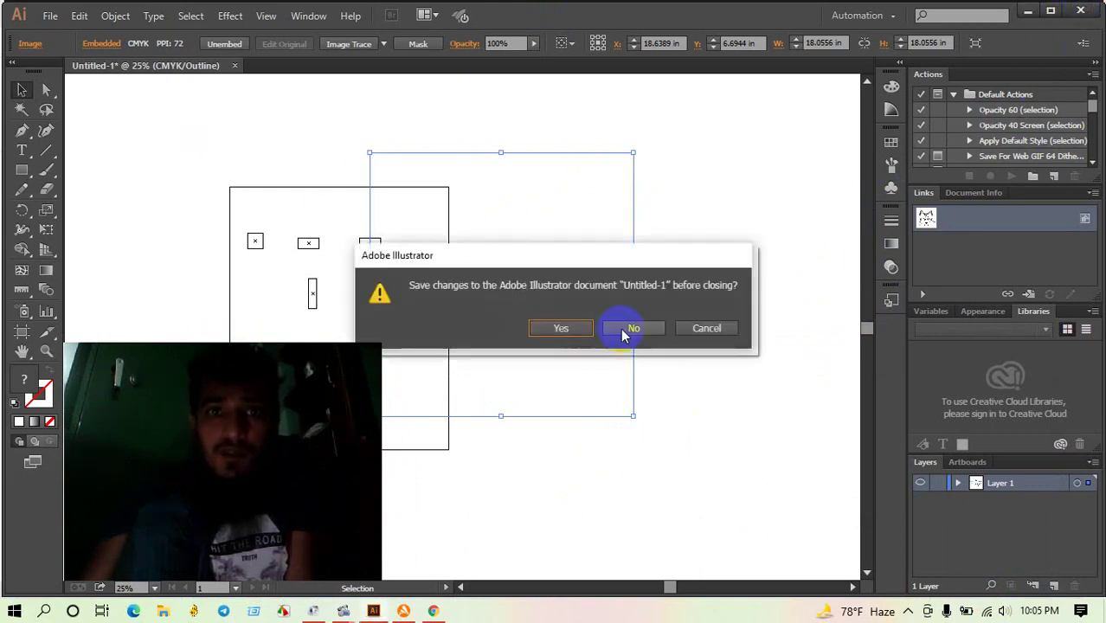
key("Escape")
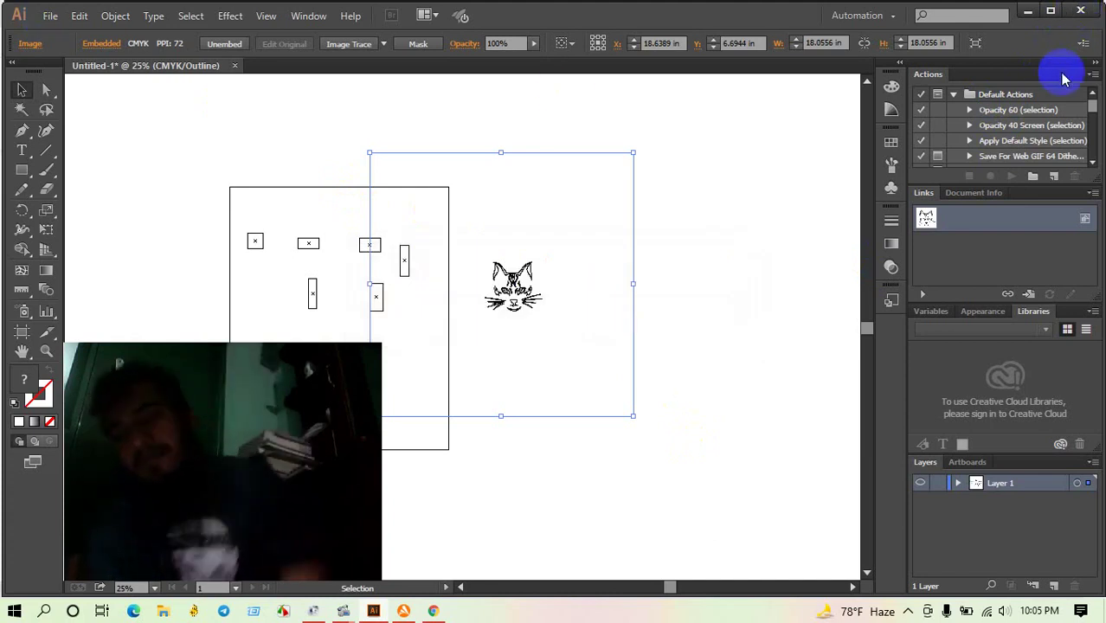
left_click(1080, 10)
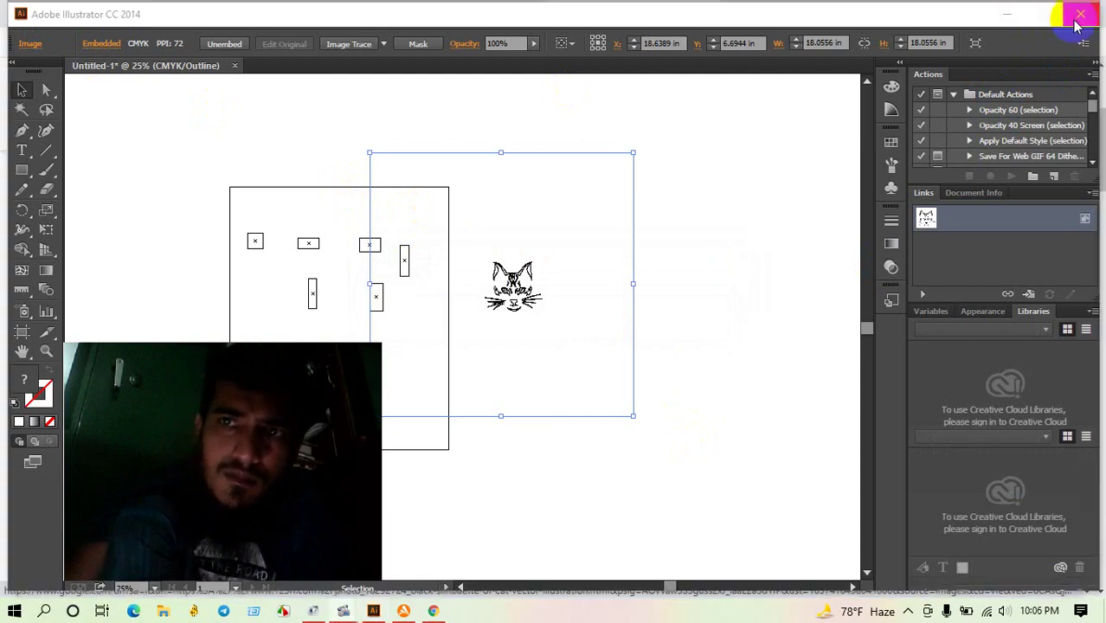
Step: Close the Avast welcome window and Chrome, then bring the unresponsive Illustrator forward
left_click(405, 612)
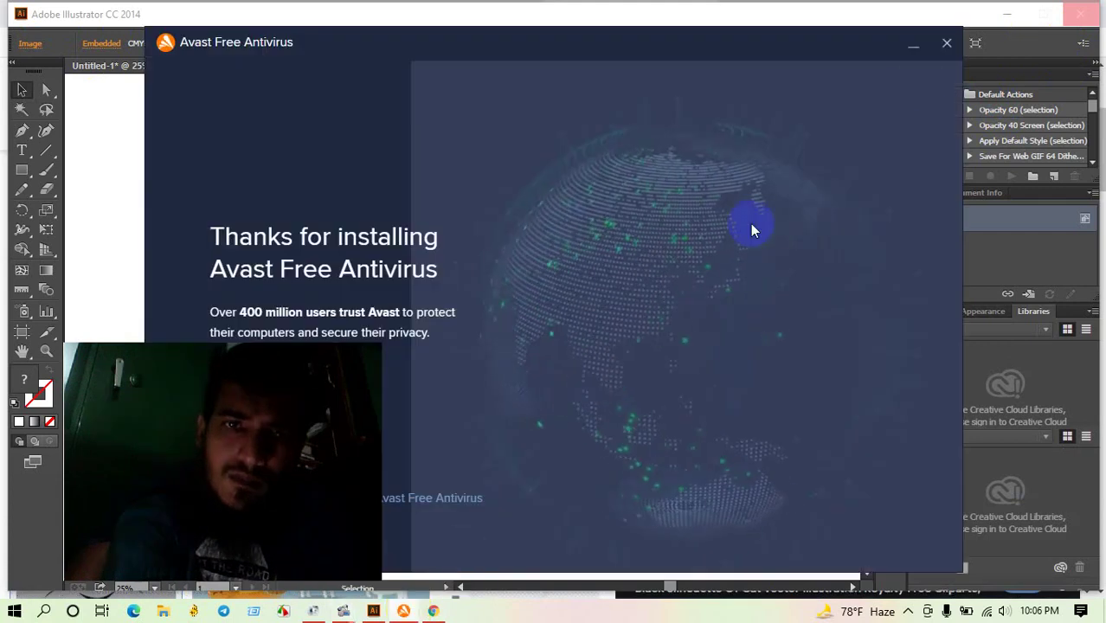
left_click_drag(264, 365, 292, 88)
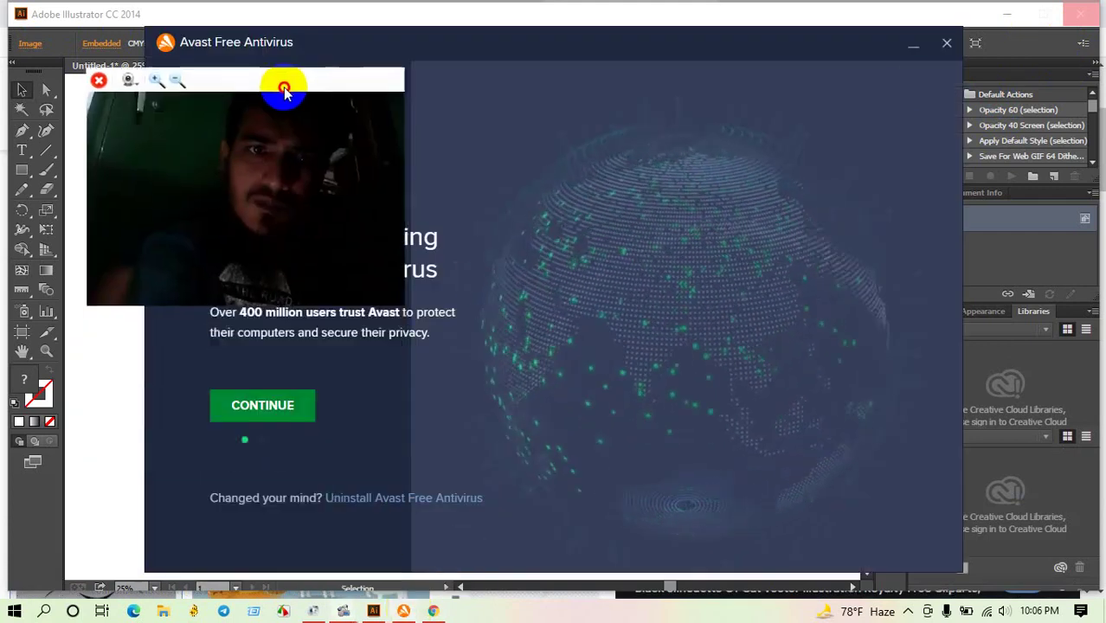
left_click(947, 43)
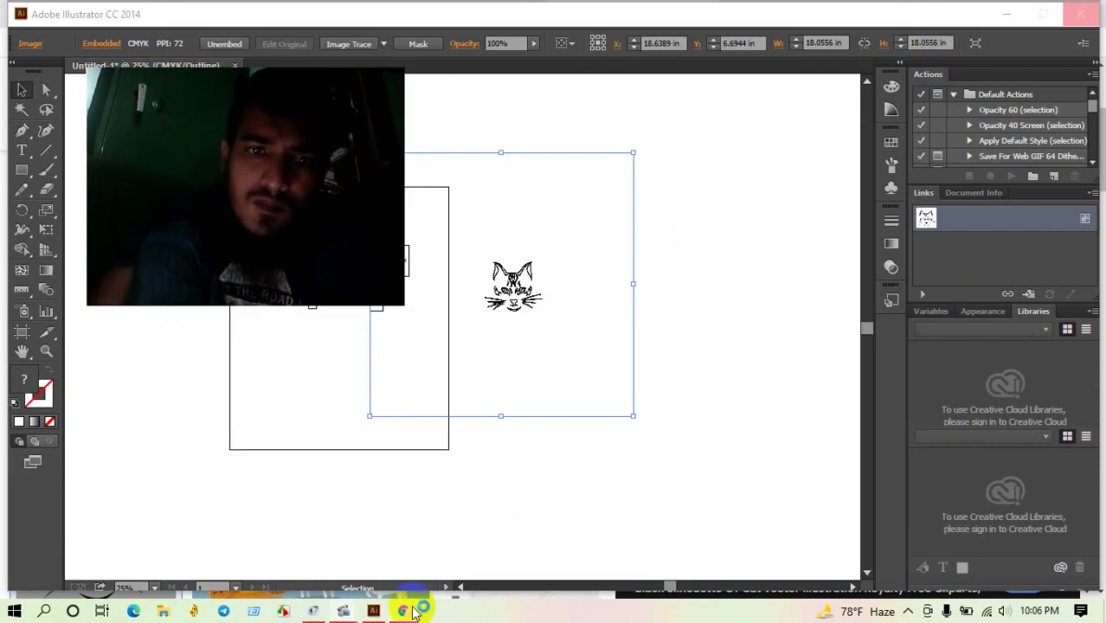
left_click(414, 613)
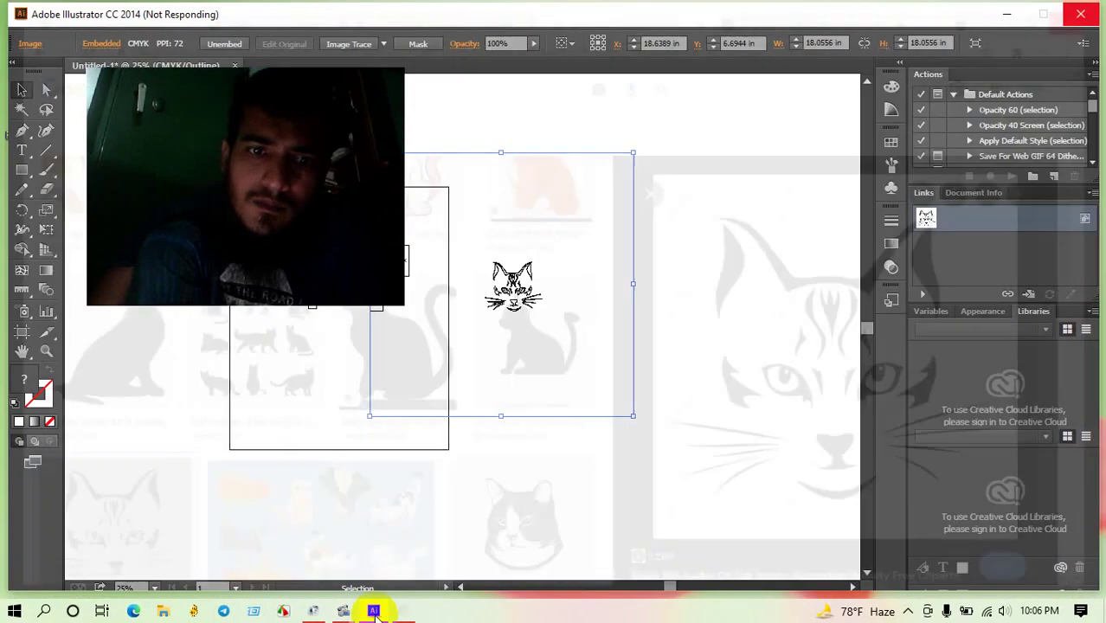
left_click(373, 611)
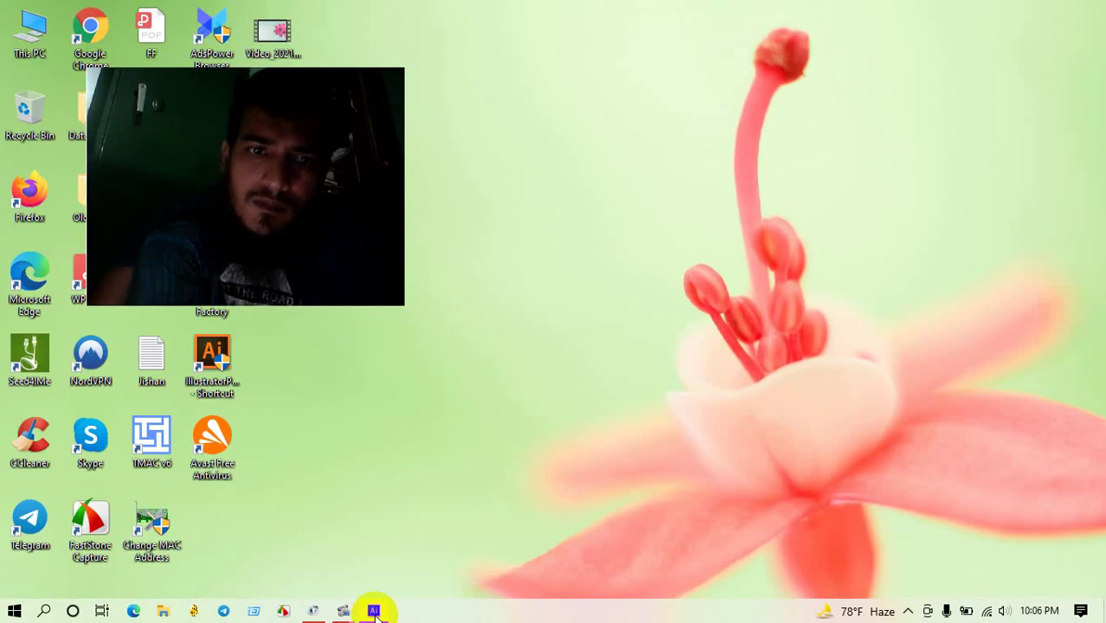
left_click(373, 611)
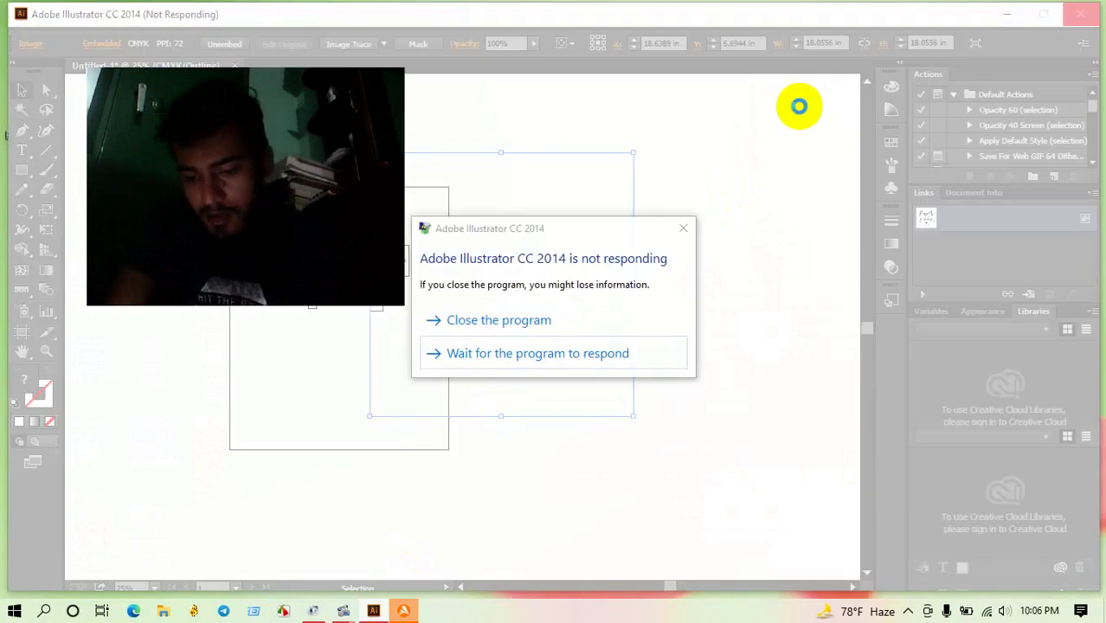
Step: Force-close Illustrator without sending an error report, then close the Avast window
left_click(525, 323)
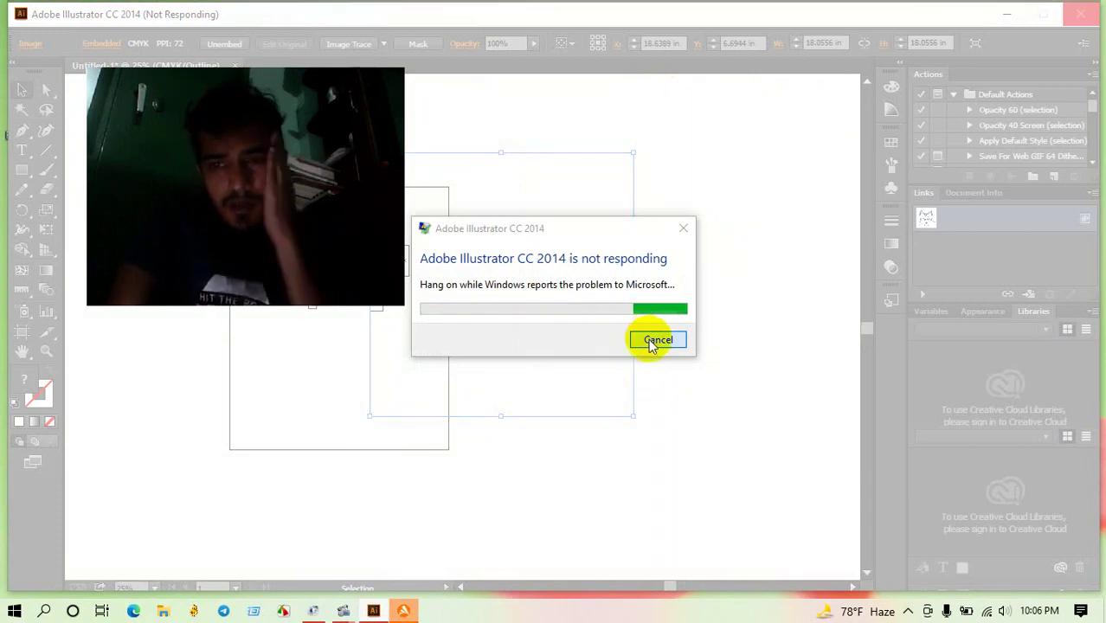
left_click(654, 341)
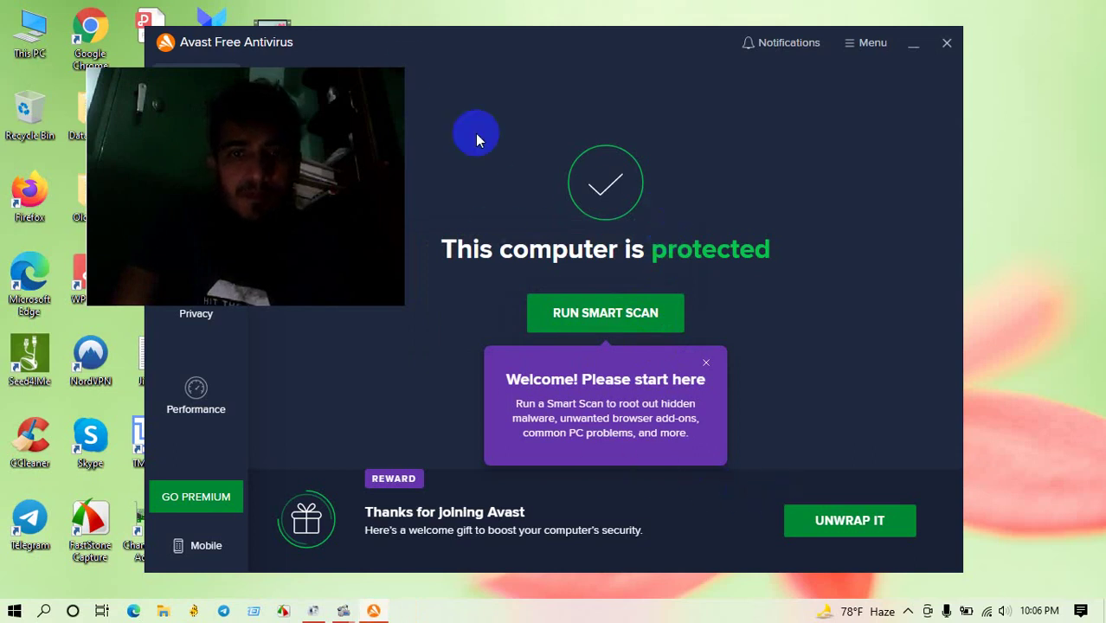
mouse_move(269, 86)
left_mouse_down()
mouse_move(636, 149)
mouse_move(1000, 342)
left_mouse_up()
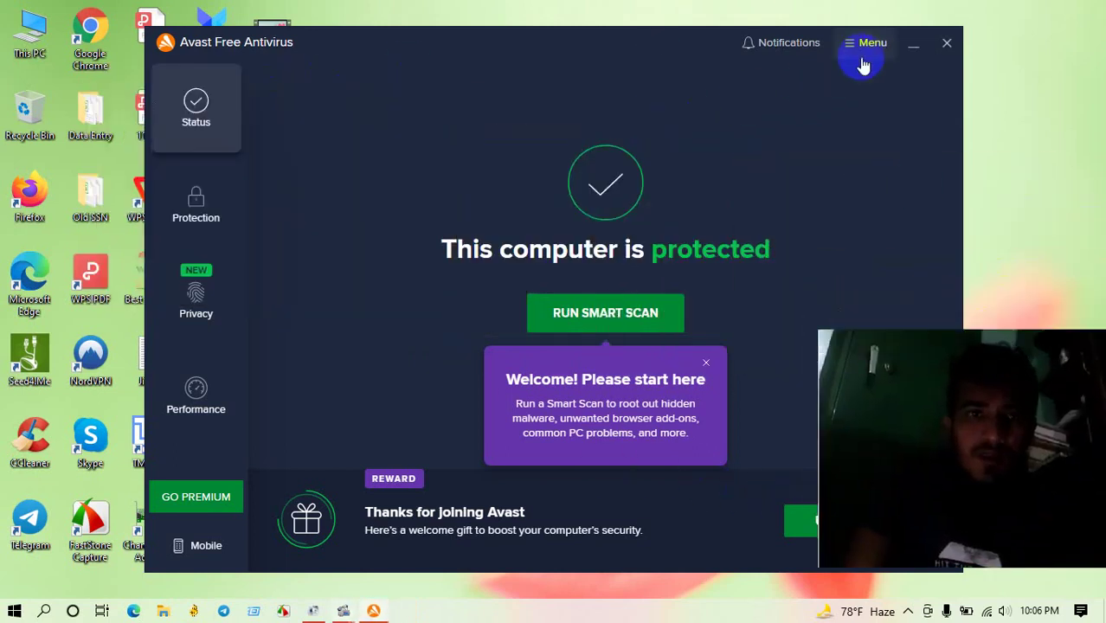
left_click(947, 42)
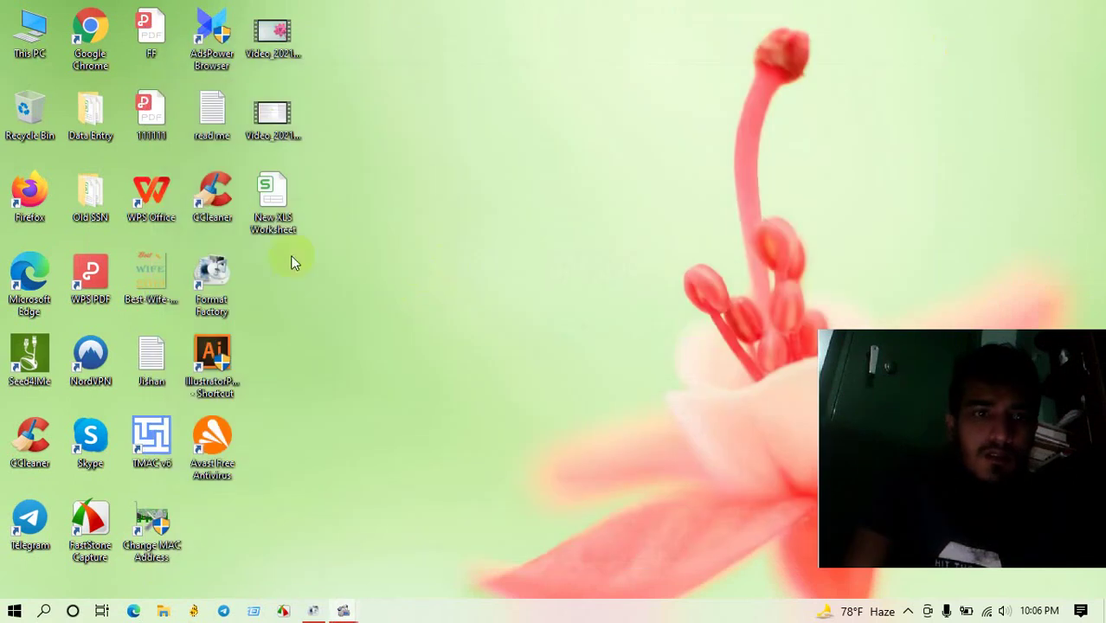
Step: From This PC's Computer ribbon, open 'Uninstall or change a program' in Apps & features
double_click(26, 33)
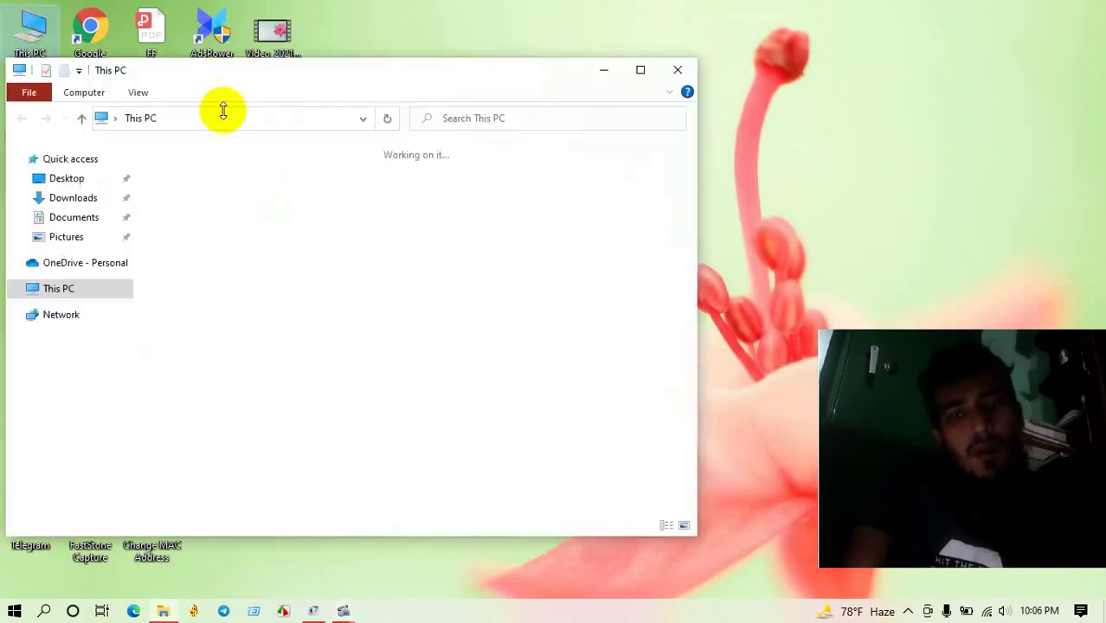
left_click(86, 95)
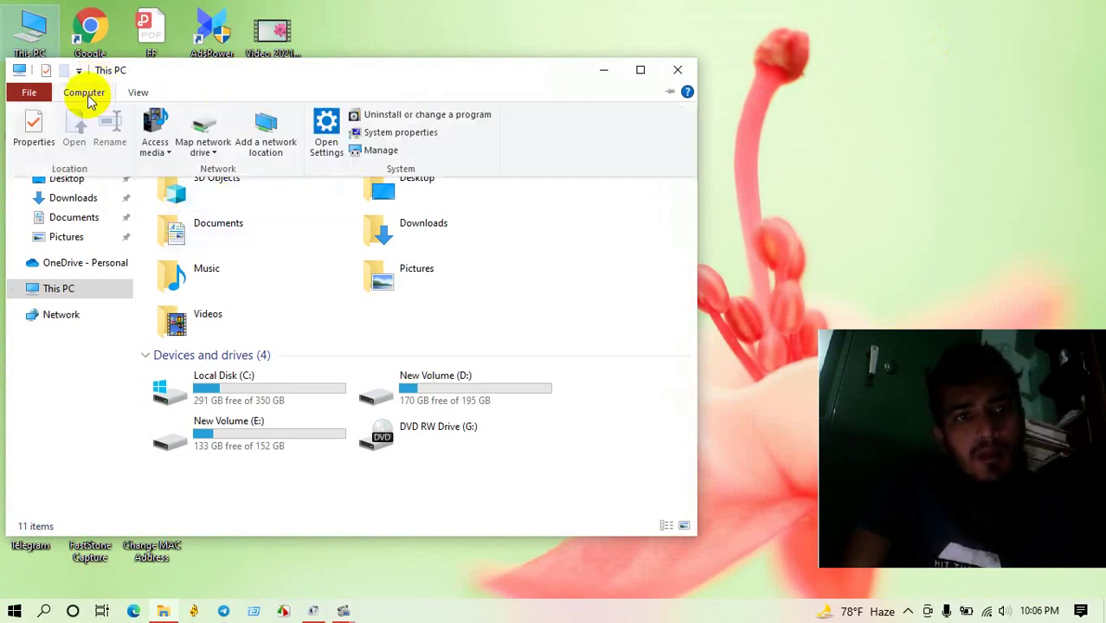
left_click(428, 132)
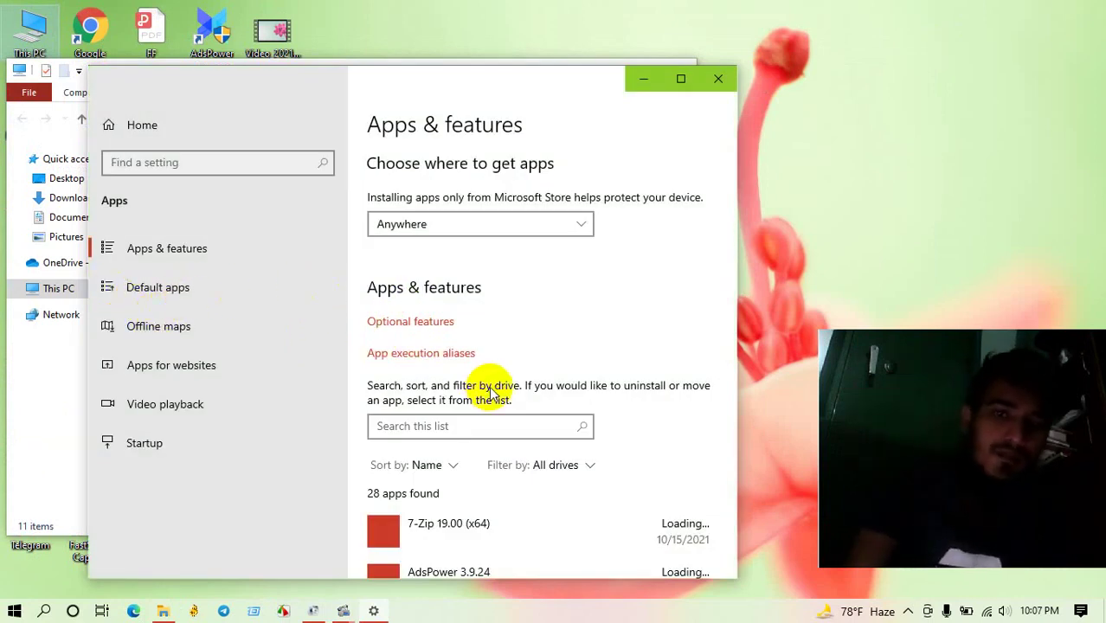
Step: Find Avast Free Antivirus in Apps & features and confirm Uninstall
scroll(492, 394, "down", 2)
scroll(492, 394, "down", 3)
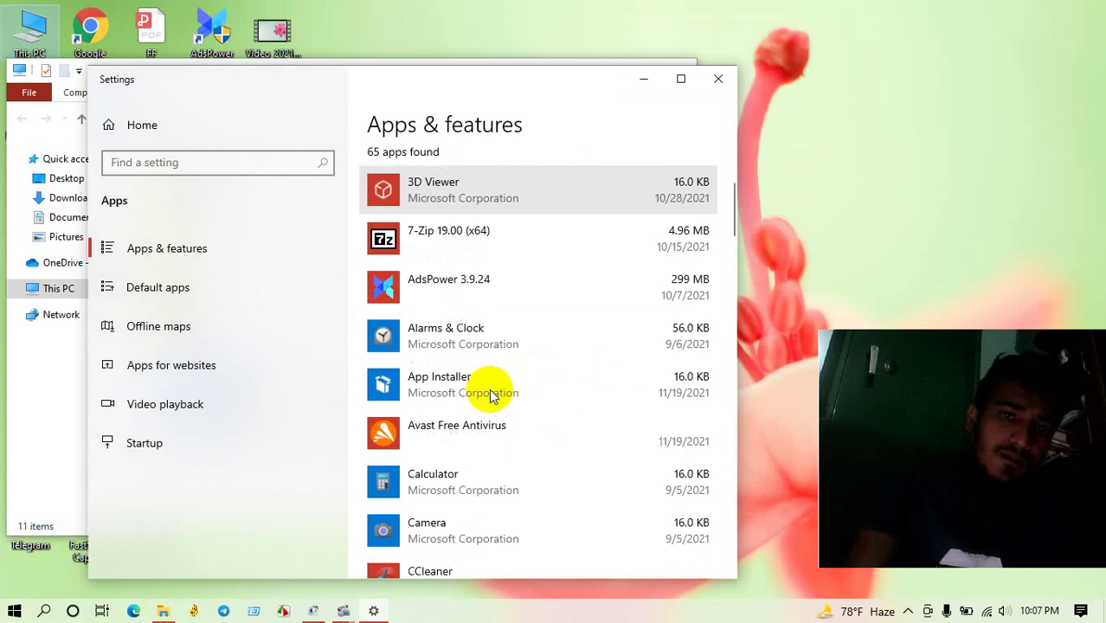
scroll(492, 394, "up", 2)
scroll(491, 394, "down", 4)
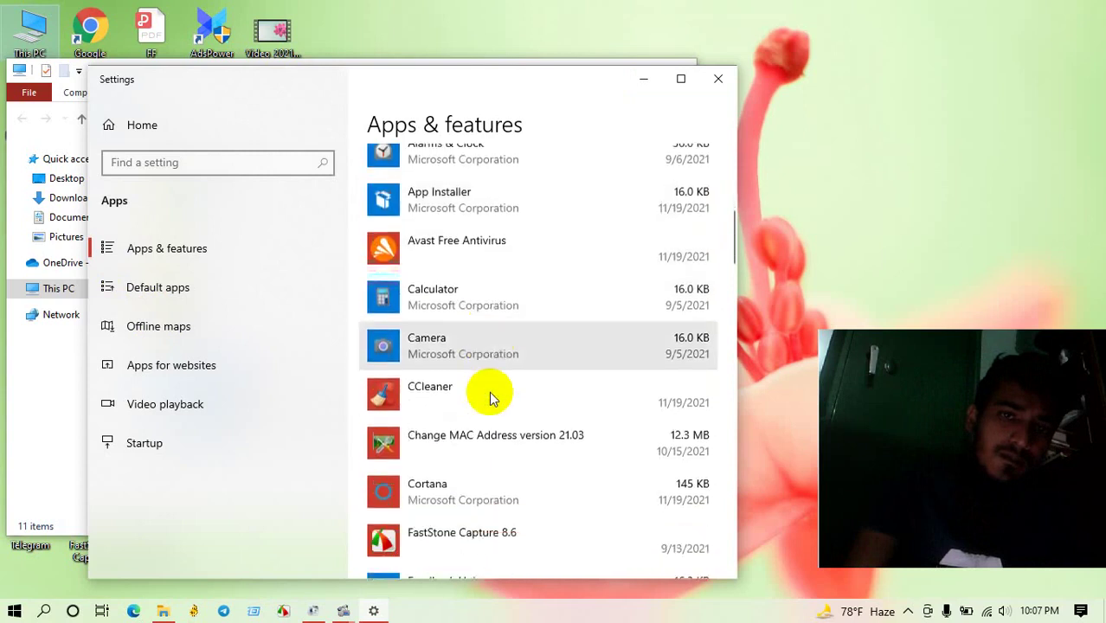
left_click(468, 247)
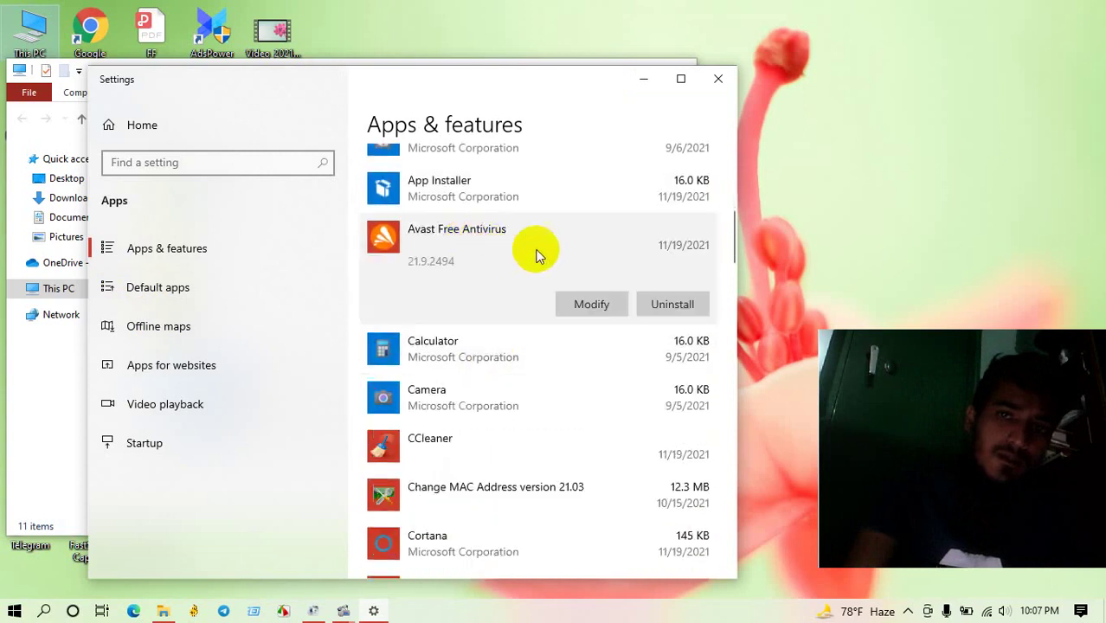
left_click(673, 306)
left_click(684, 266)
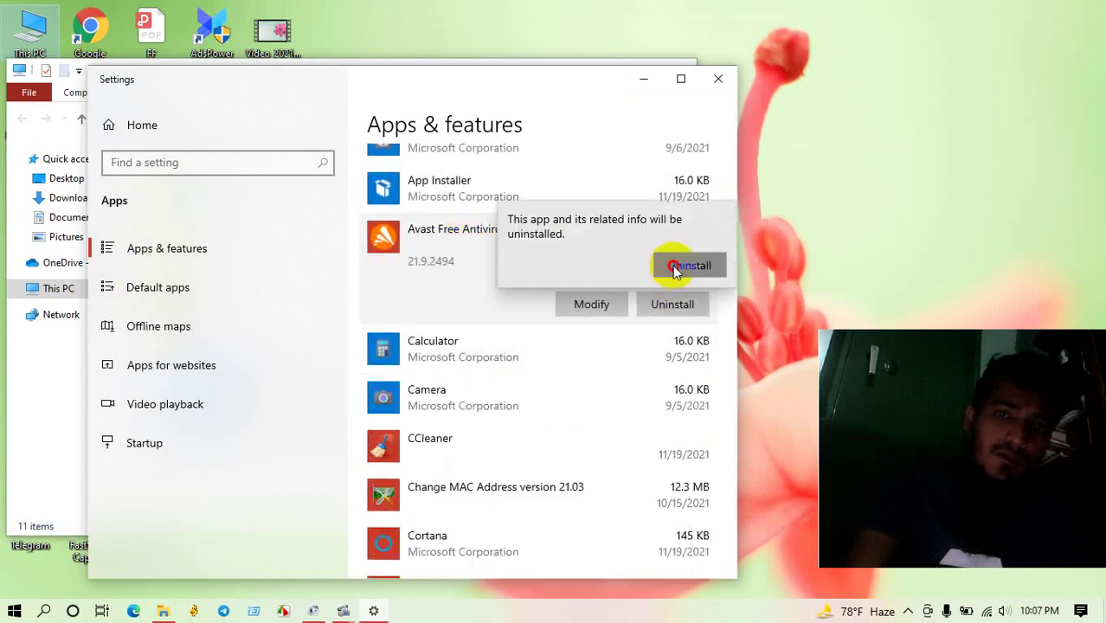
Step: Scroll the apps list and bring up Avast's setup window
scroll(598, 344, "down", 2)
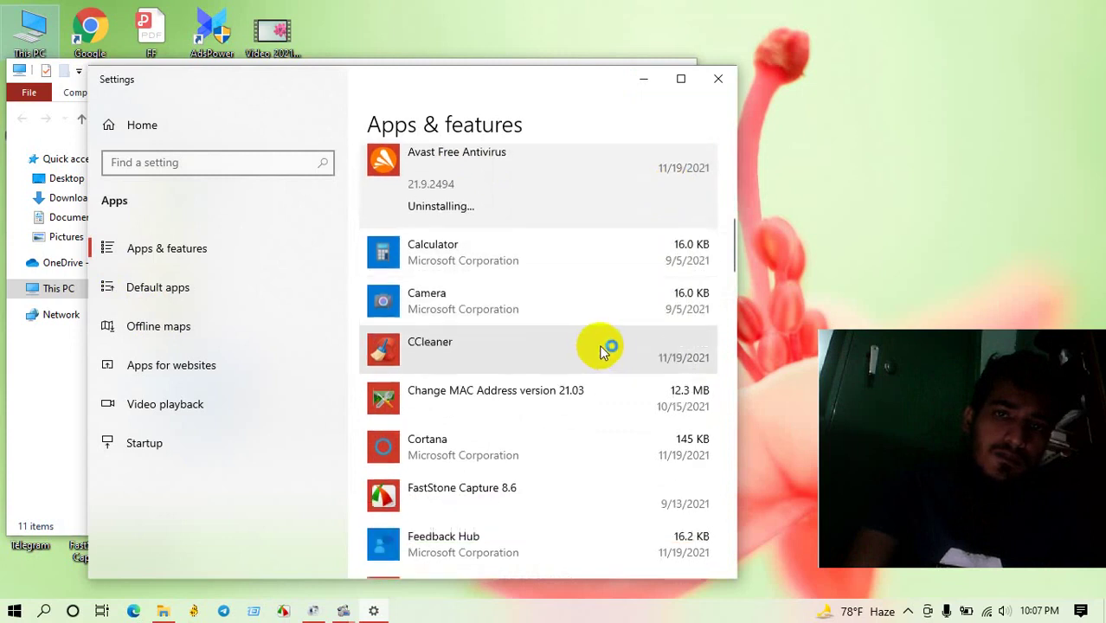
scroll(599, 346, "down", 2)
scroll(602, 348, "down", 1)
scroll(604, 350, "up", 3)
scroll(604, 351, "down", 2)
scroll(477, 408, "down", 2)
scroll(640, 180, "up", 1)
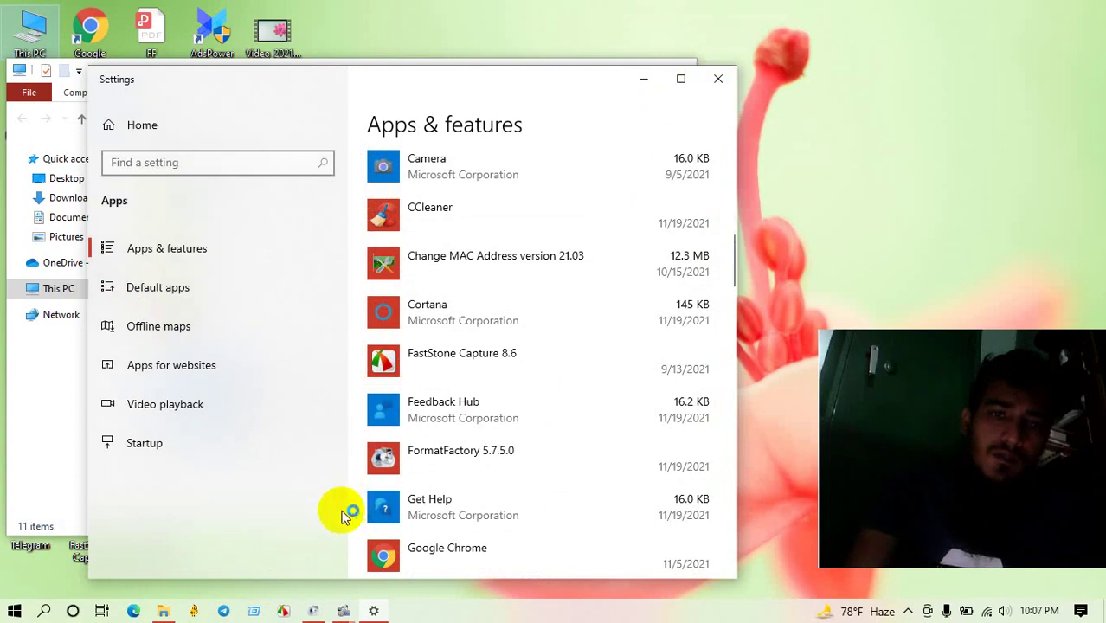
left_click(358, 601)
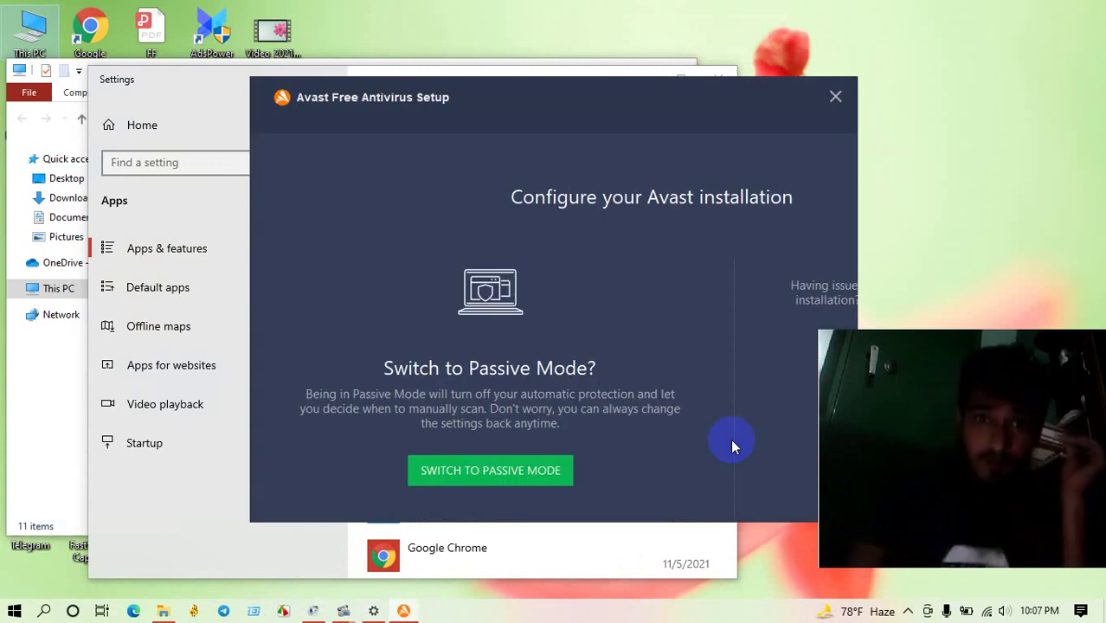
Step: Close the Avast Free Antivirus setup window and return to the Settings apps list
left_click_drag(594, 98, 462, 66)
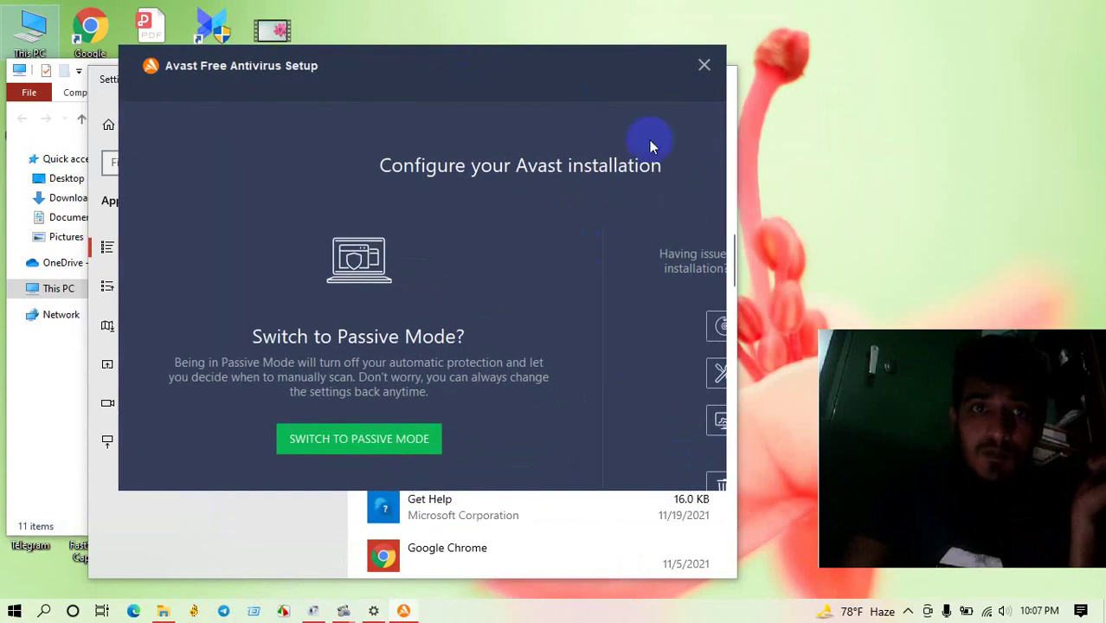
left_click(706, 68)
scroll(462, 371, "up", 3)
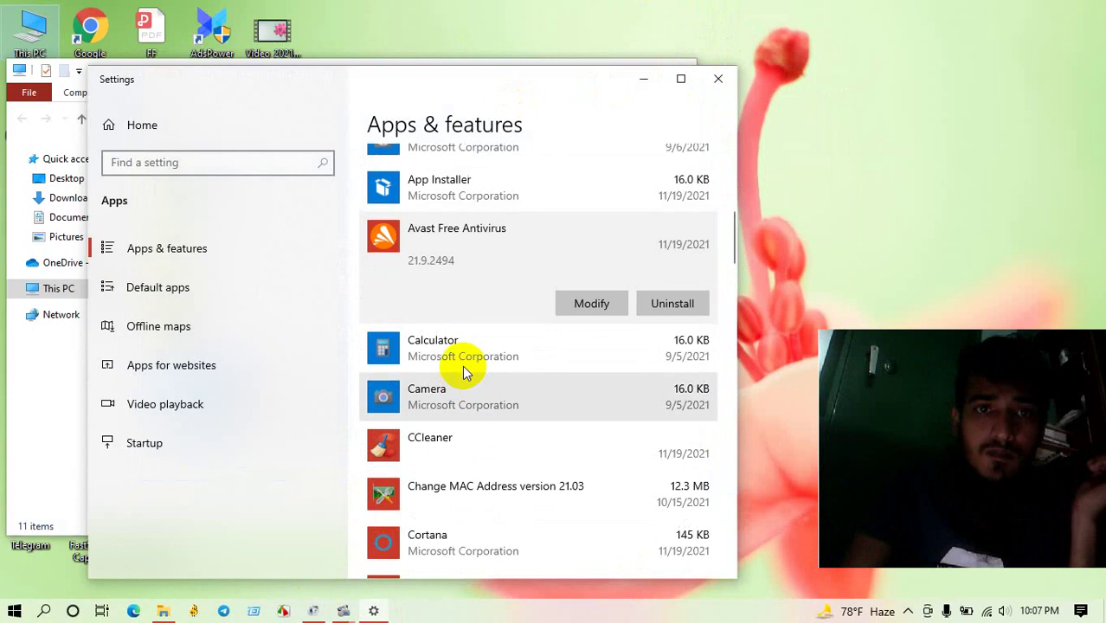
scroll(462, 365, "up", 3)
Step: Relaunch the Avast uninstall from Settings and choose full Uninstall instead of passive mode
left_click(678, 459)
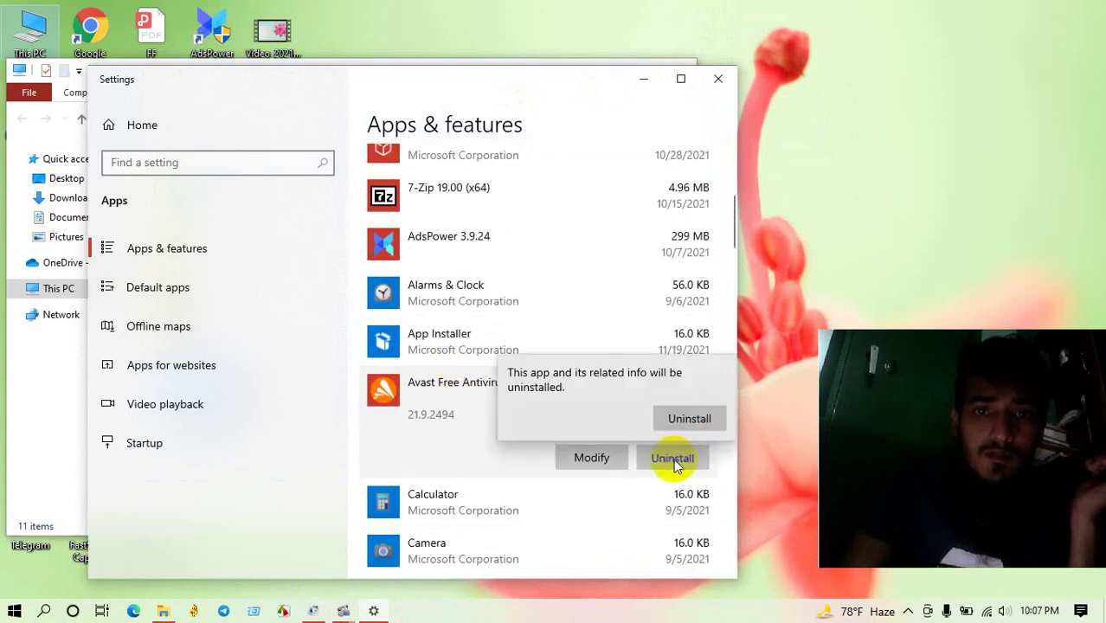
left_click(689, 419)
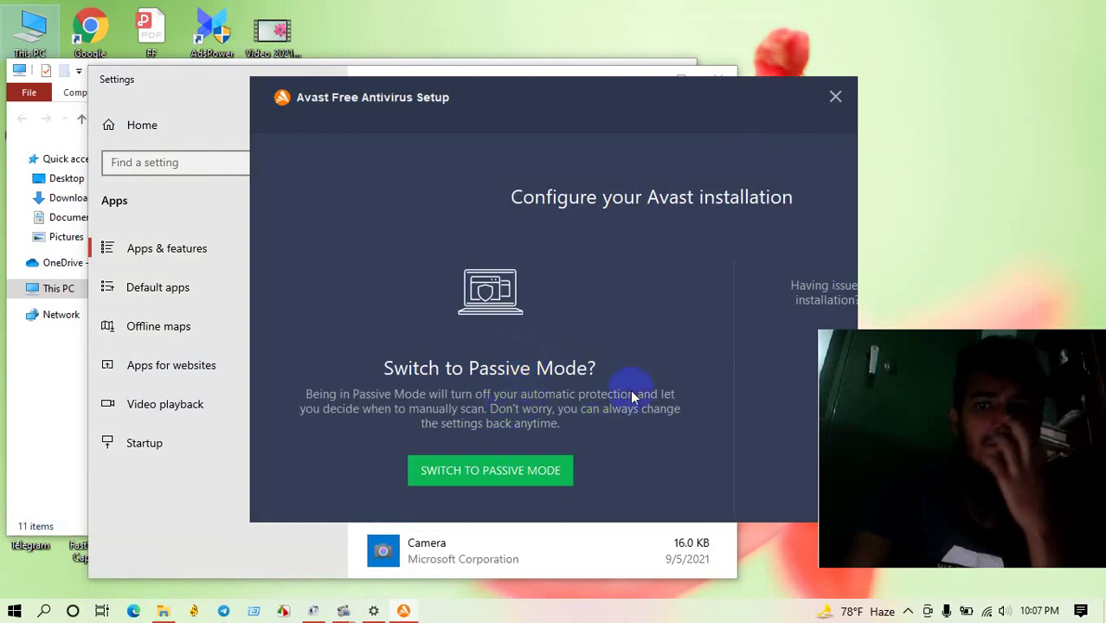
left_click_drag(683, 104, 535, 76)
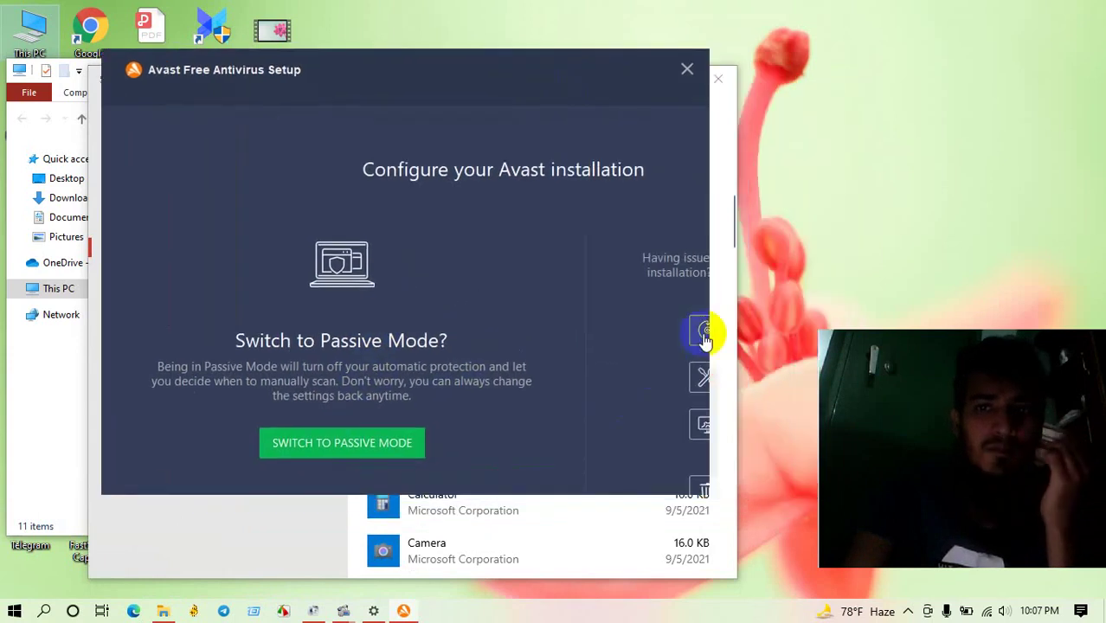
left_click(702, 490)
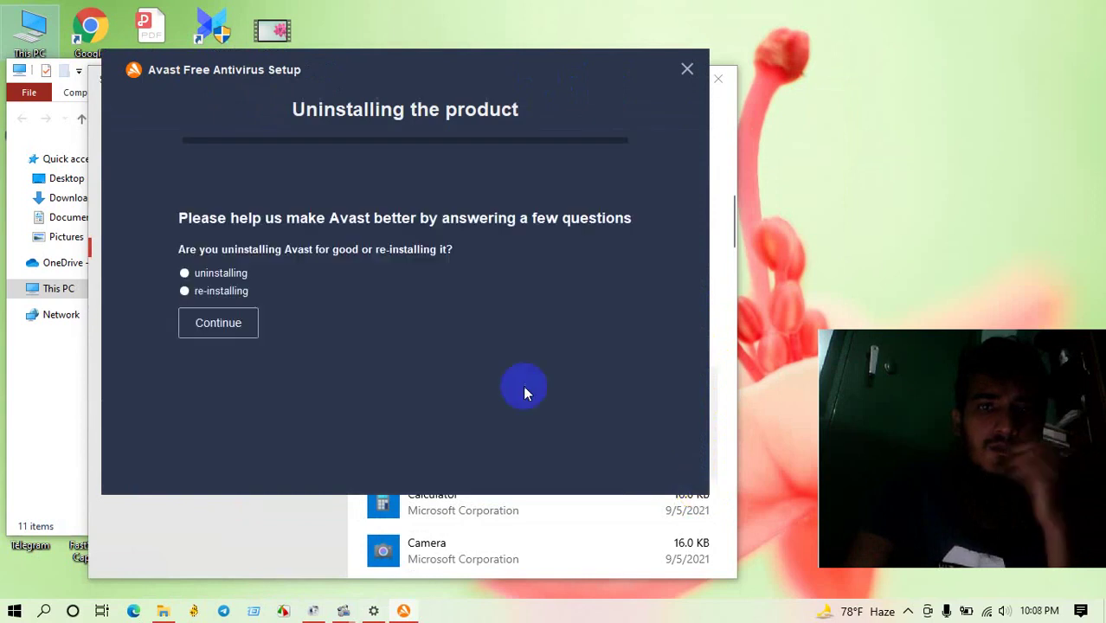
Step: Answer the survey as removing Avast for good because it caused PC issues, then send it
left_click(186, 292)
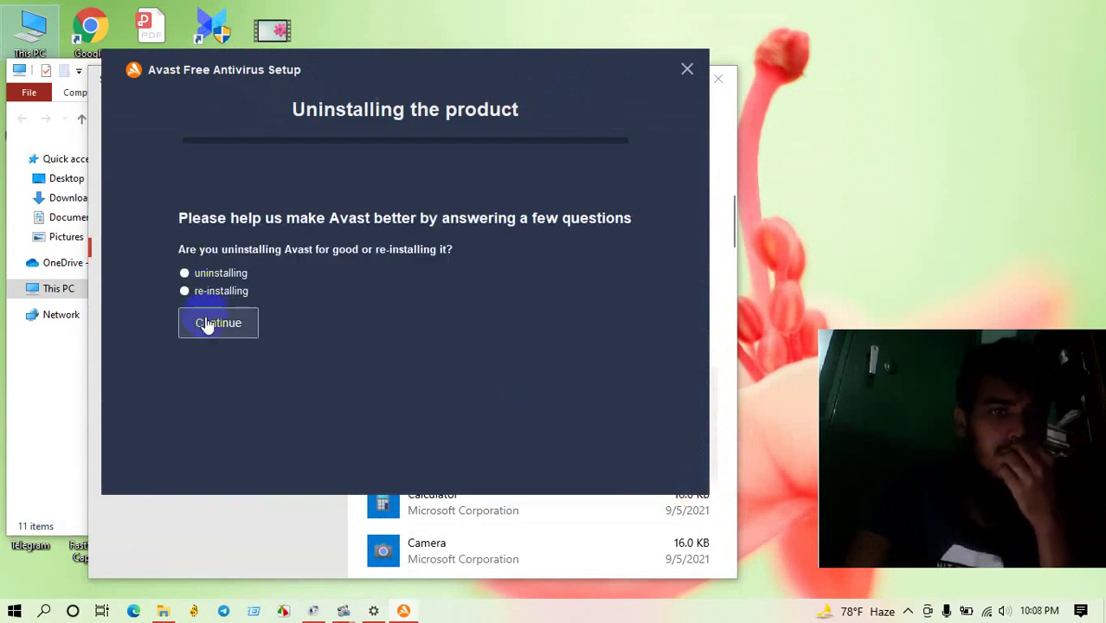
left_click(198, 273)
left_click(204, 325)
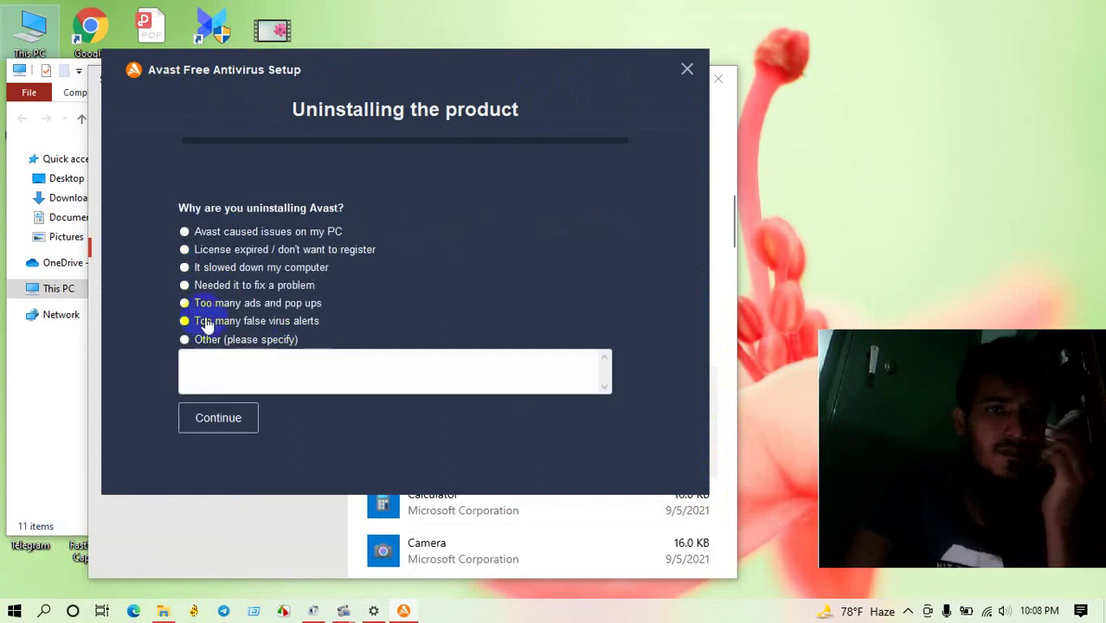
left_click(232, 235)
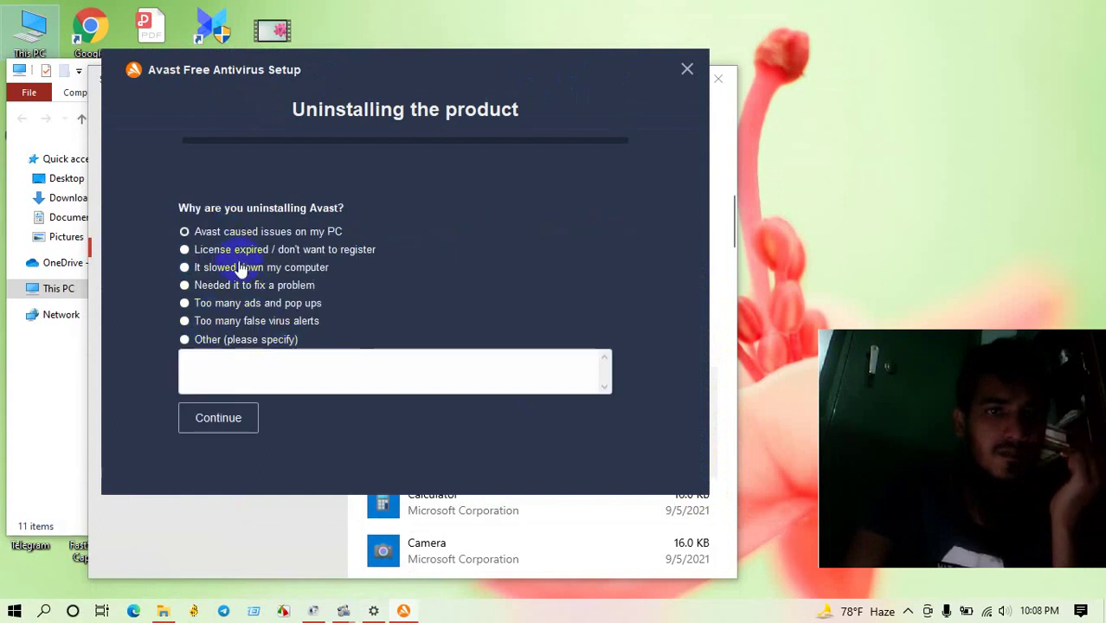
left_click(218, 418)
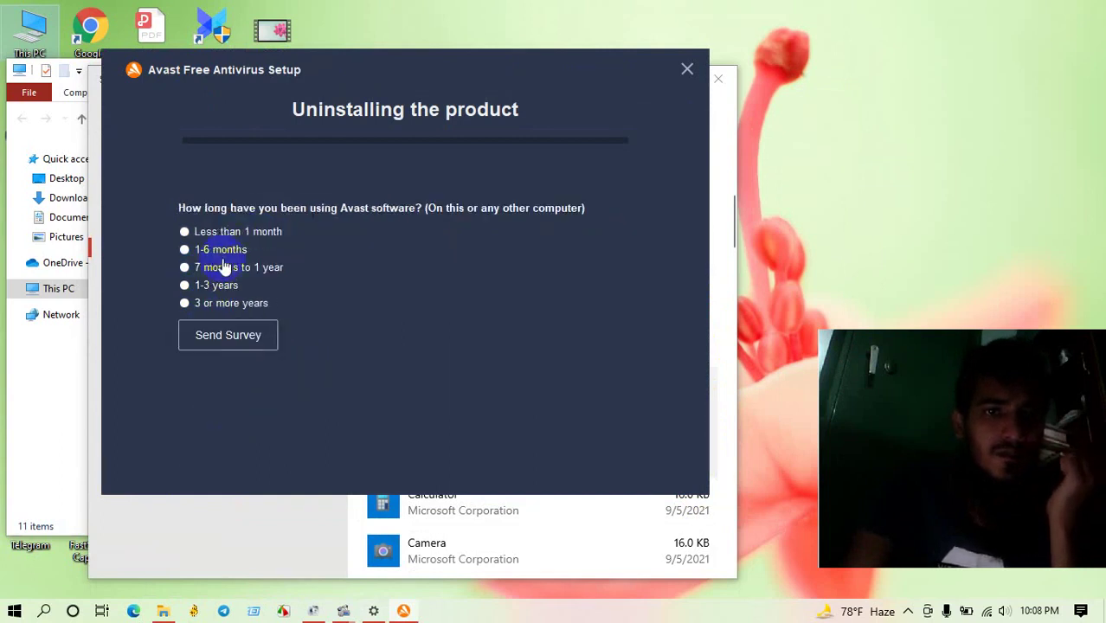
left_click(234, 232)
left_click(234, 342)
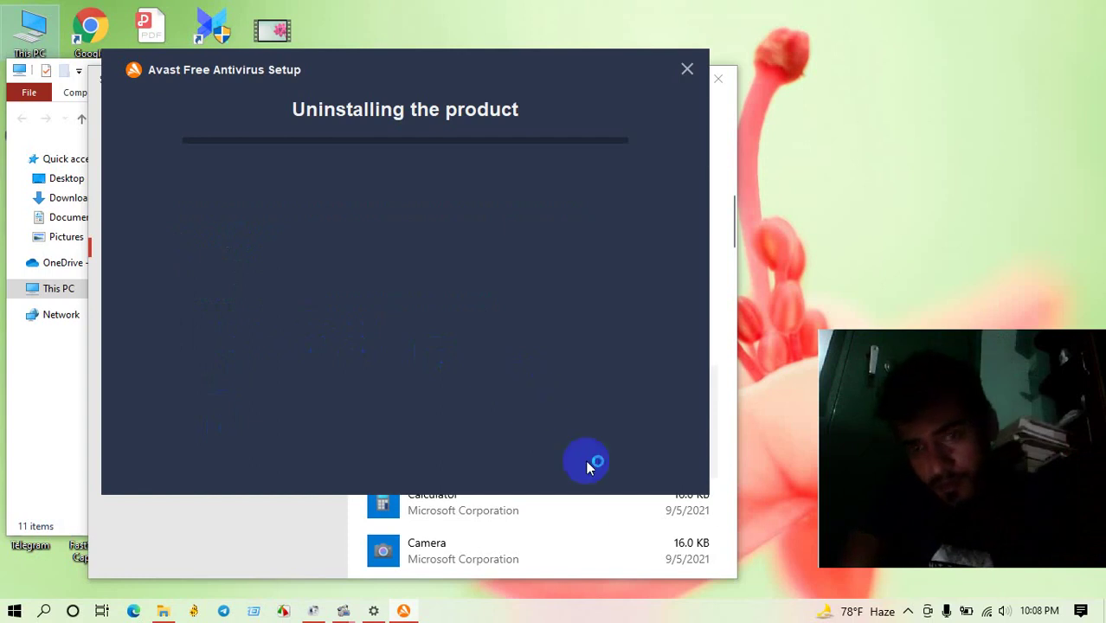
Step: Bring the Windows Settings Apps & features list back to the front
left_click(908, 611)
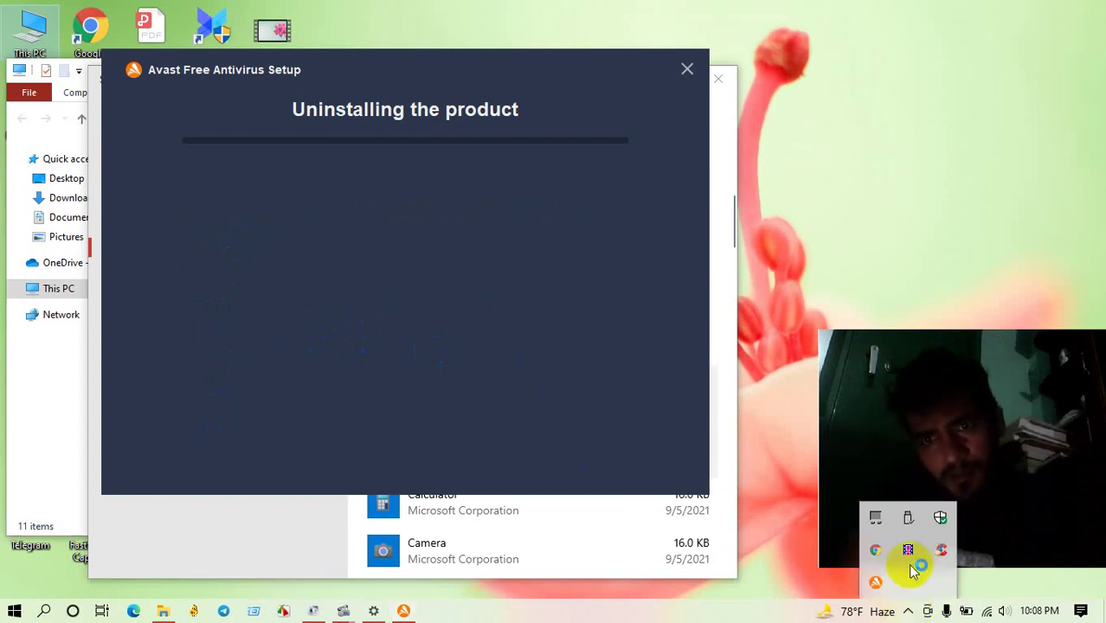
left_click(712, 356)
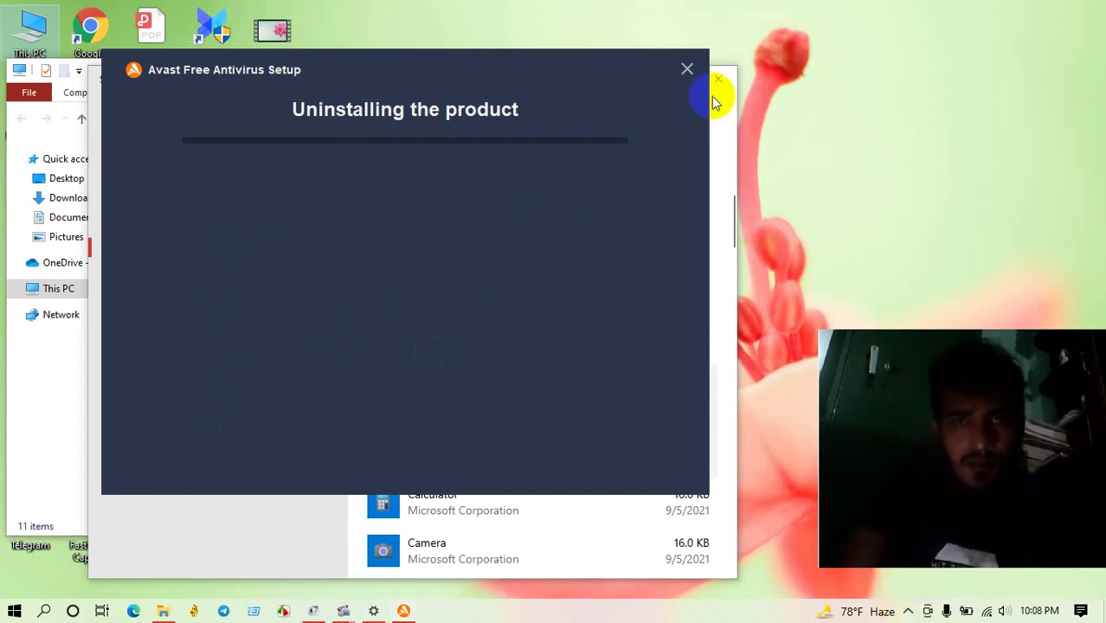
left_click(721, 125)
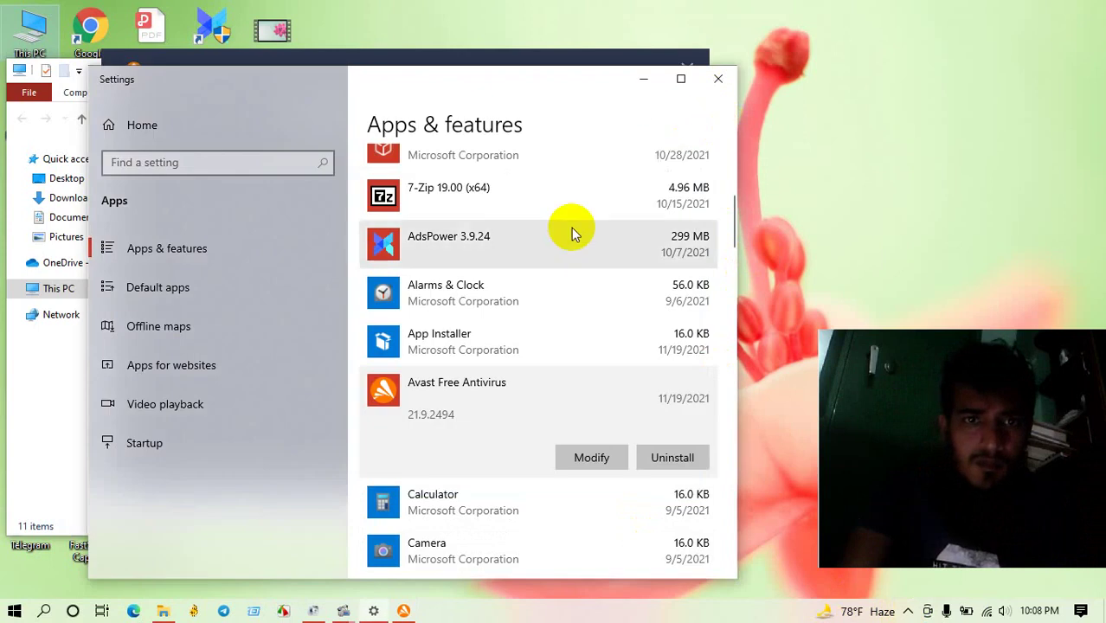
scroll(547, 338, "down", 4)
scroll(555, 334, "down", 2)
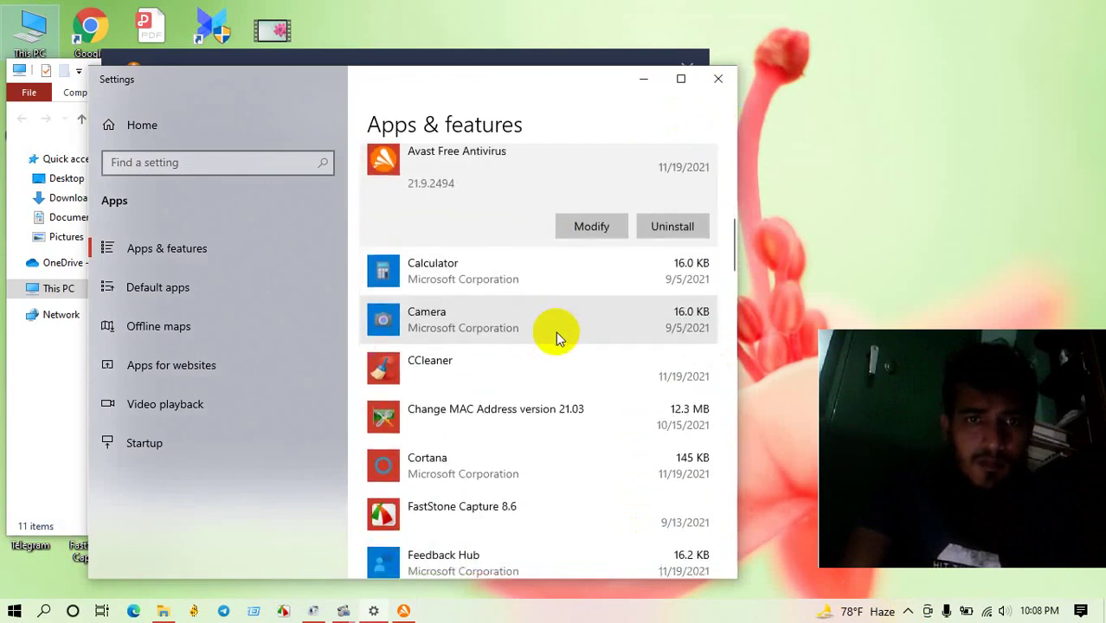
scroll(556, 334, "down", 4)
scroll(561, 336, "down", 2)
scroll(563, 334, "down", 4)
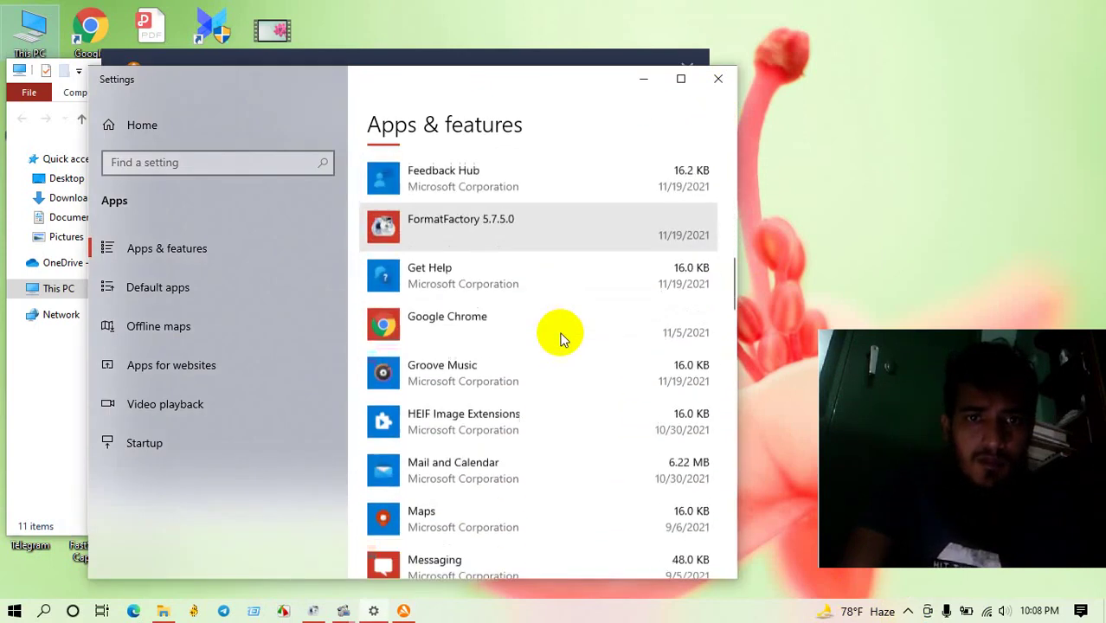
scroll(563, 333, "down", 5)
scroll(564, 342, "down", 7)
scroll(562, 344, "down", 3)
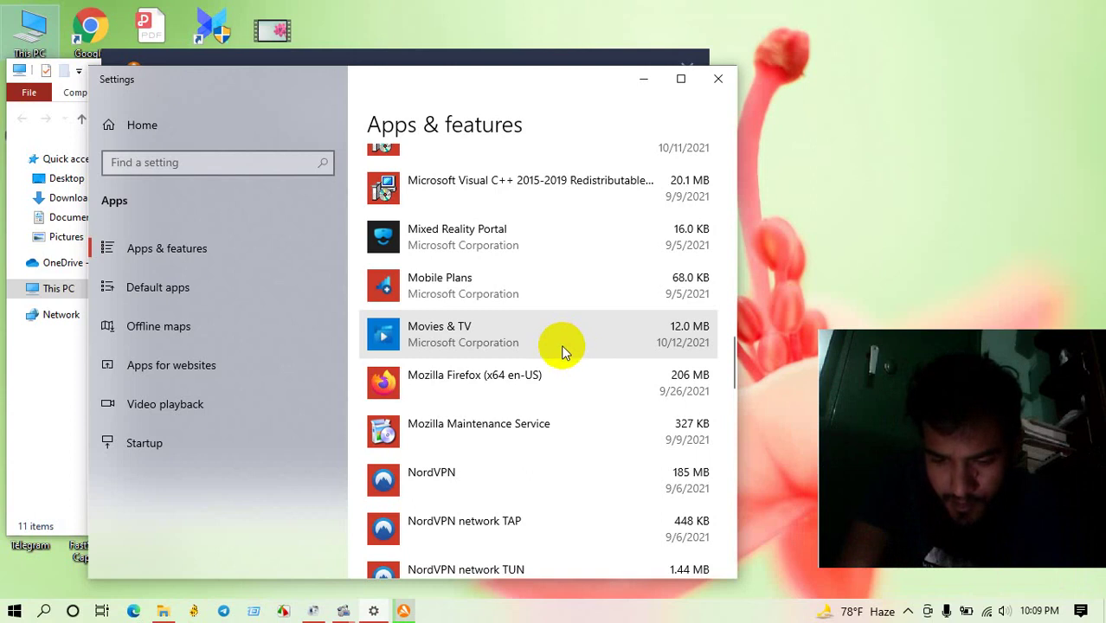
scroll(531, 350, "down", 2)
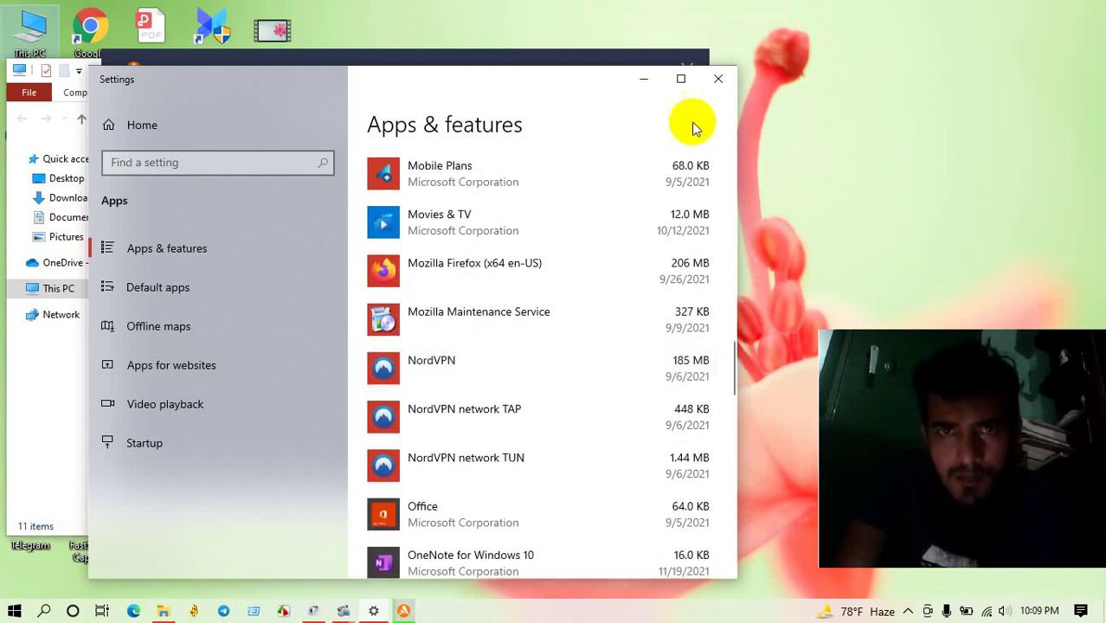
Step: Close Windows Settings and let the Avast removal progress to 83%
left_click(719, 82)
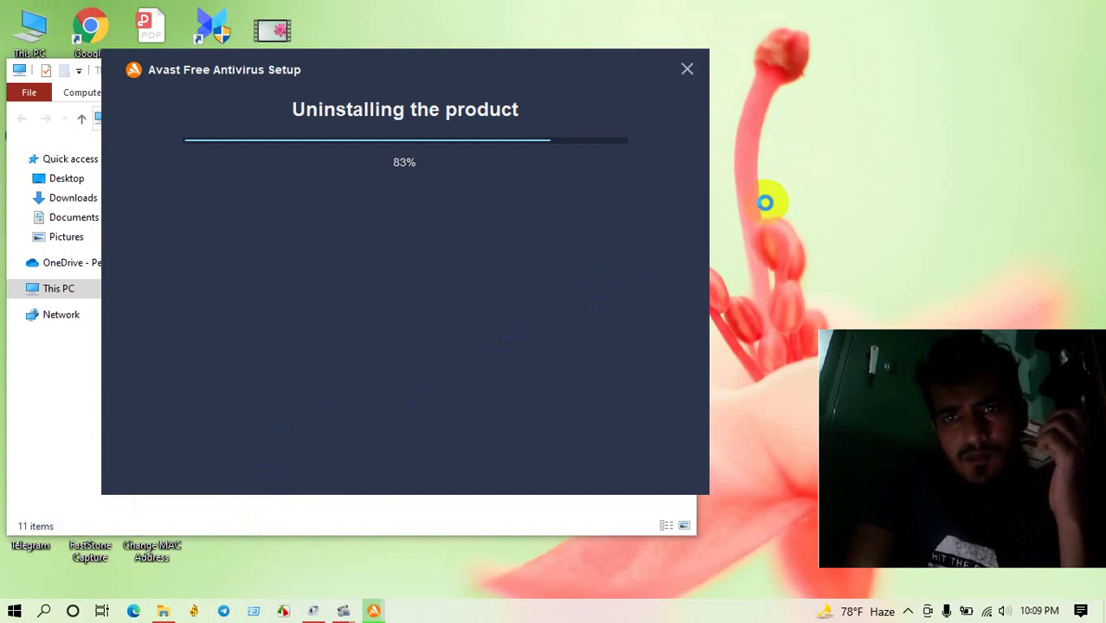
left_click(849, 535)
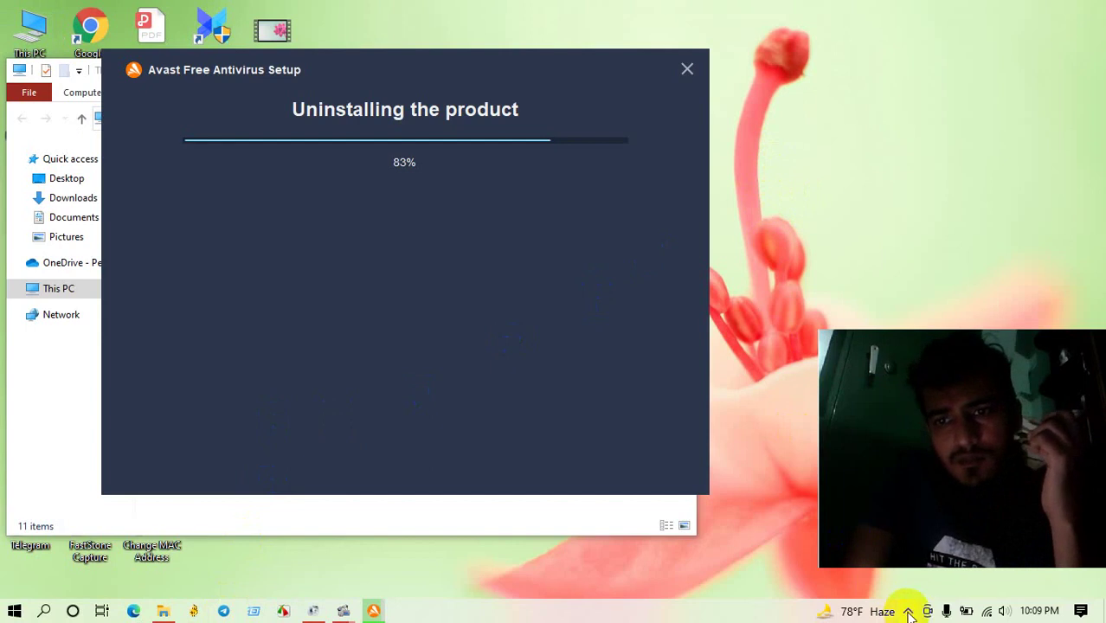